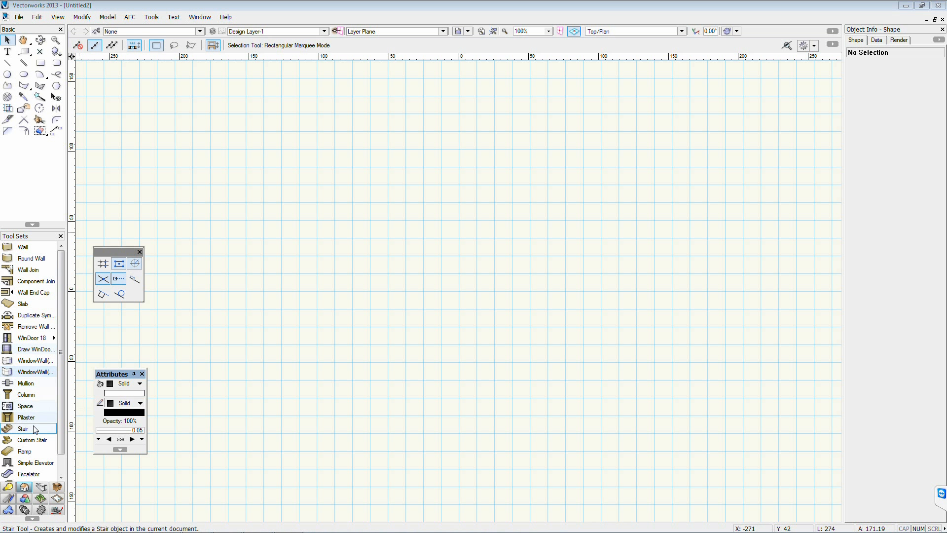
- Switch from the Architect workspace to the Spotlight AUS workspace
scroll(34, 419, "down", 1)
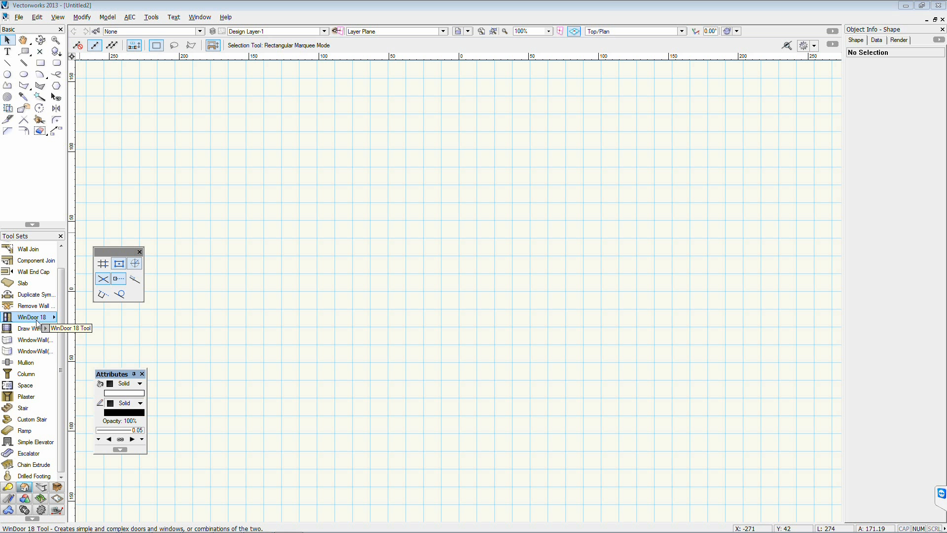
left_click(152, 17)
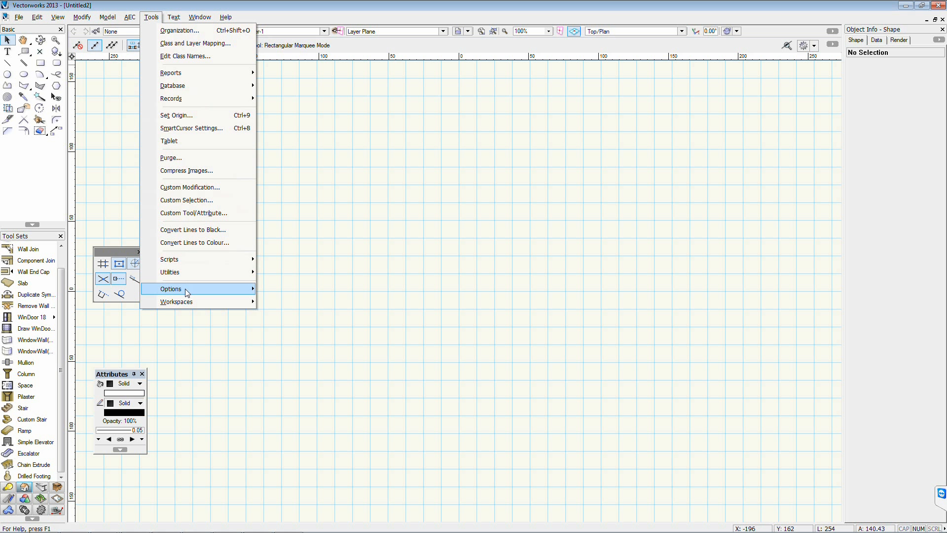
mouse_move(185, 289)
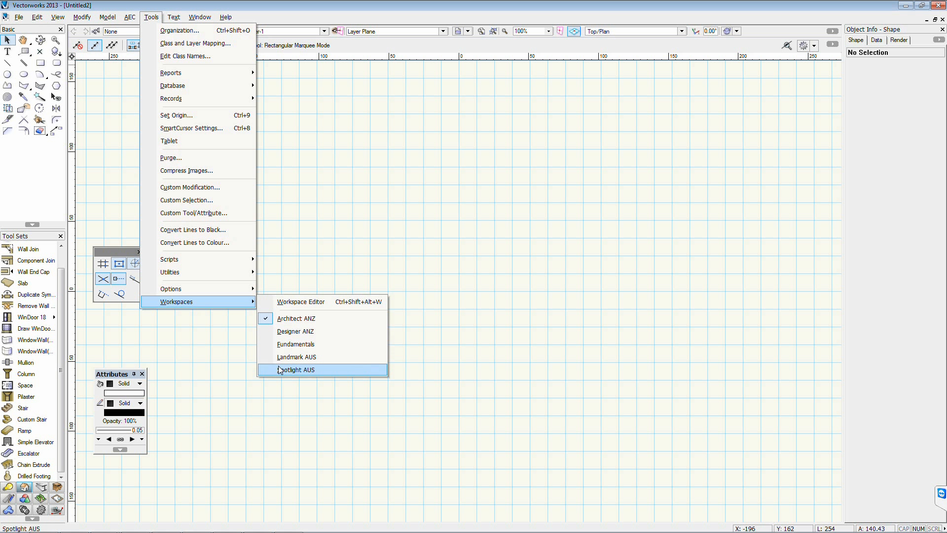
left_click(300, 370)
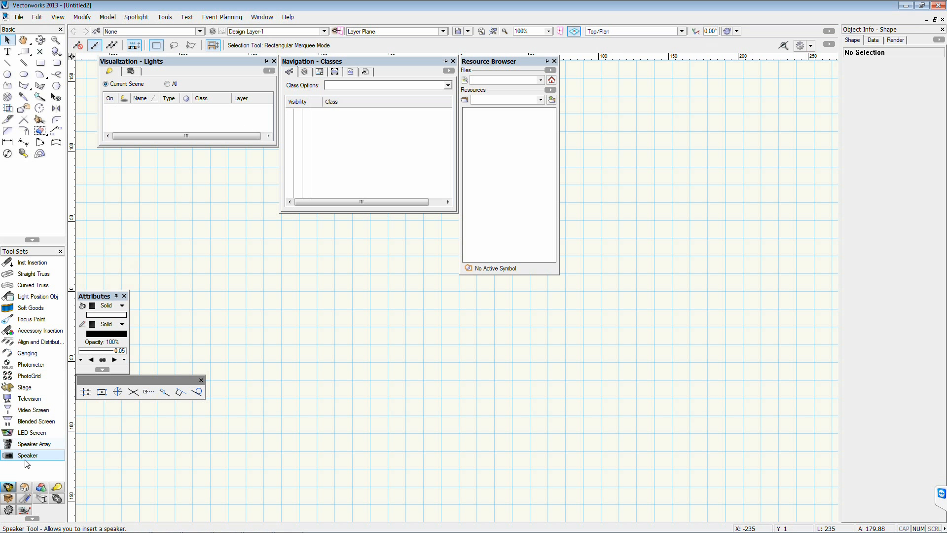
- Show the building tool set with walls and doors, and close the floating Visualization, Navigation and Resource Browser palettes
left_click(24, 489)
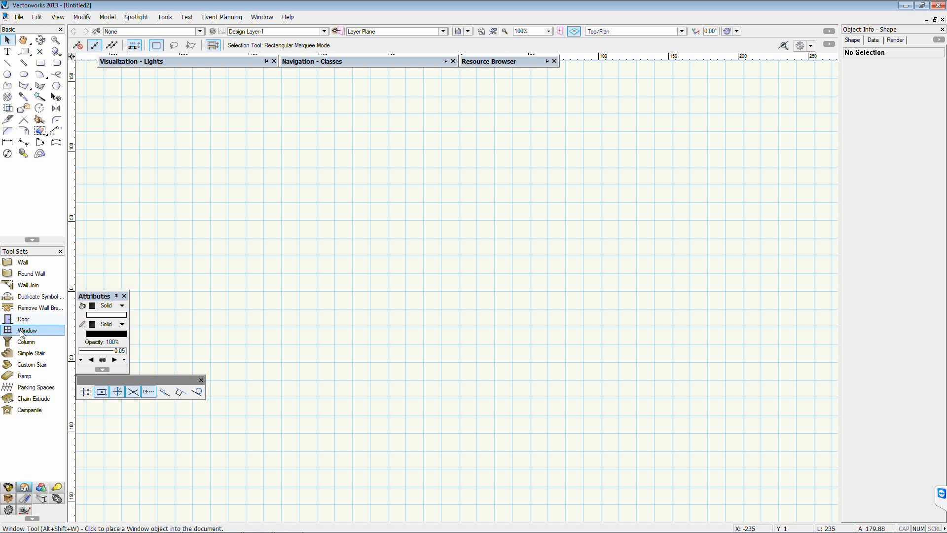
left_click(273, 62)
left_click(452, 61)
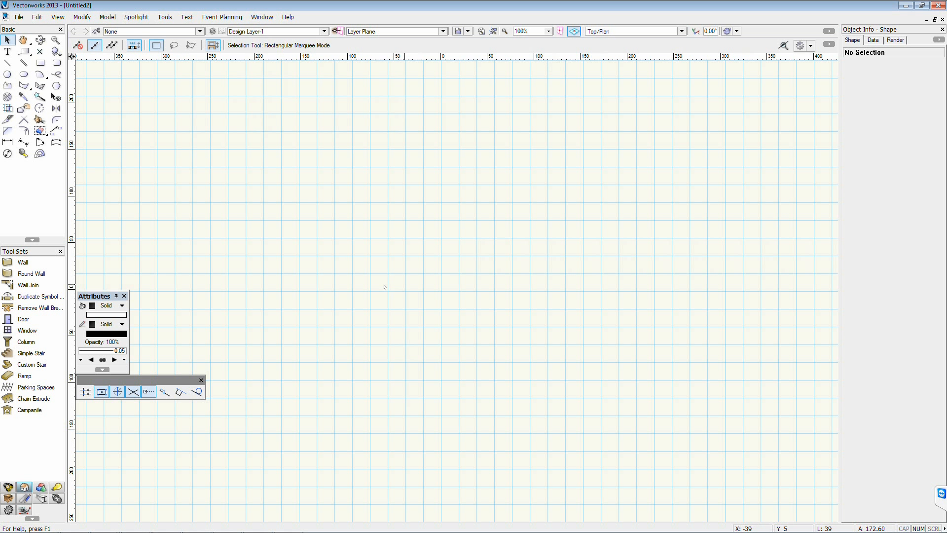
- Activate the Wall tool and browse the wall styles in its preferences, keeping the style Unstyled
scroll(390, 283, "down", 1)
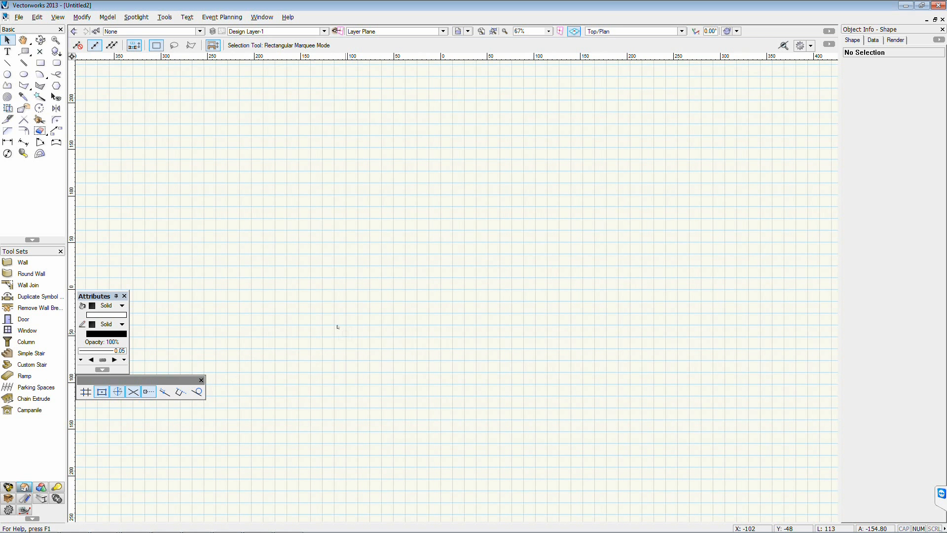
scroll(344, 304, "down", 1)
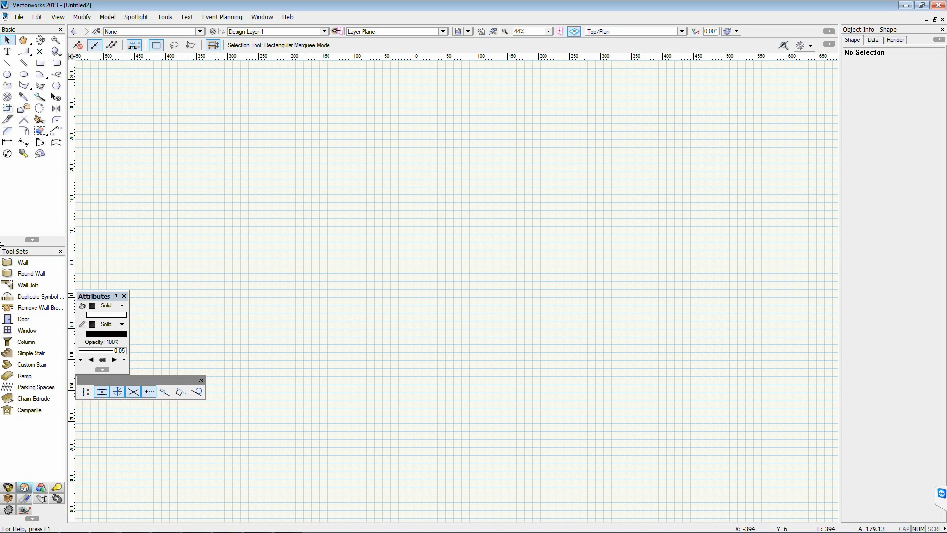
left_click(14, 260)
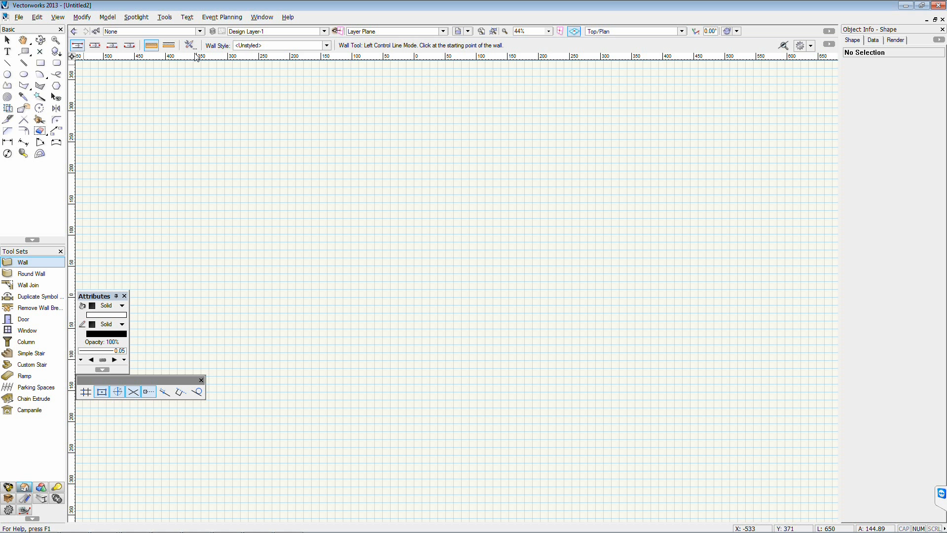
left_click(192, 47)
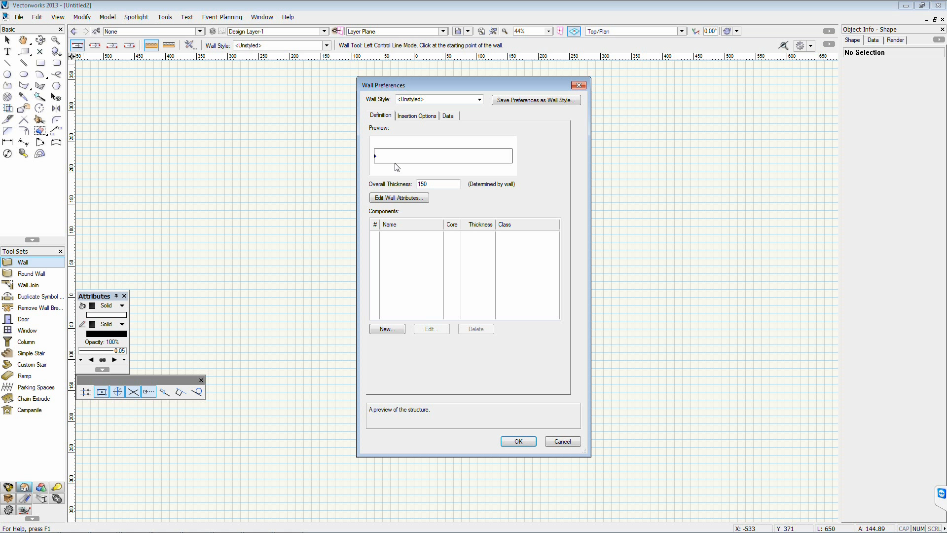
left_click(468, 102)
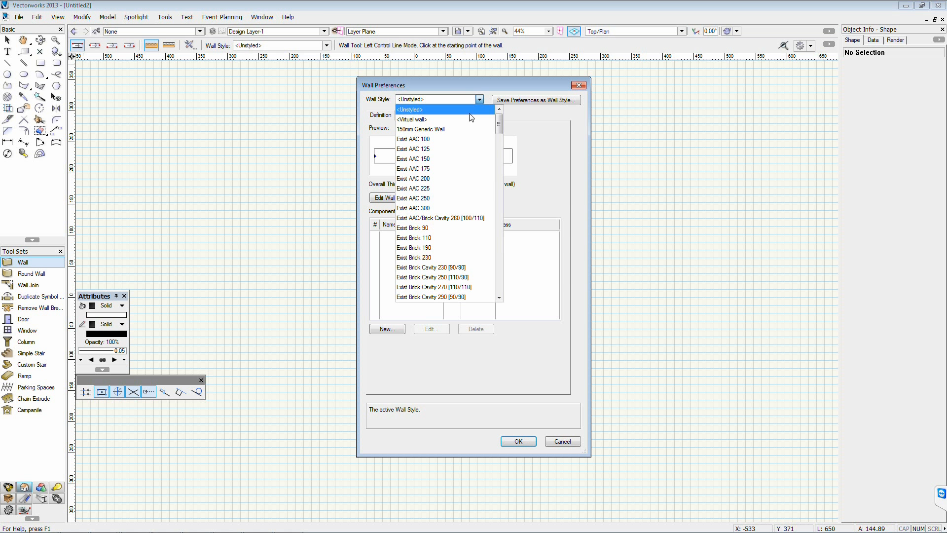
scroll(466, 157, "down", 10)
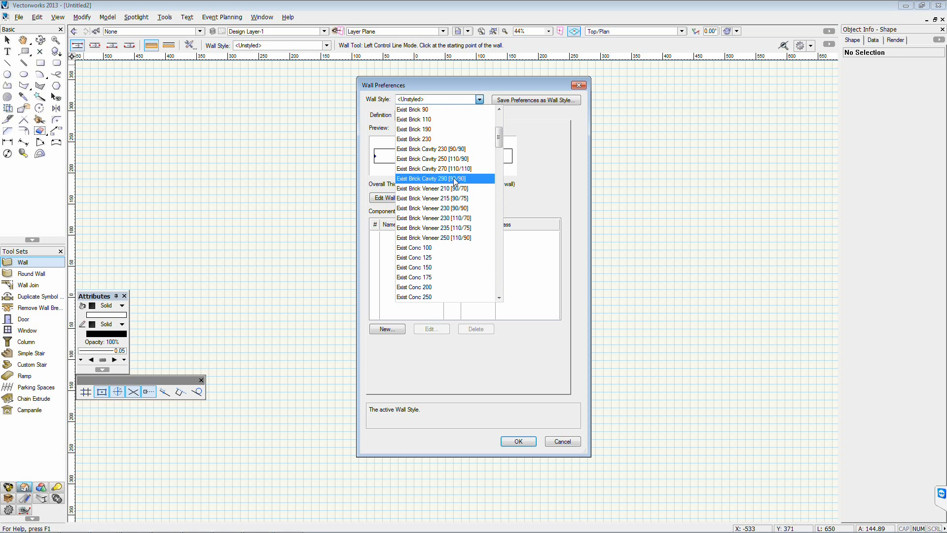
scroll(452, 220, "down", 10)
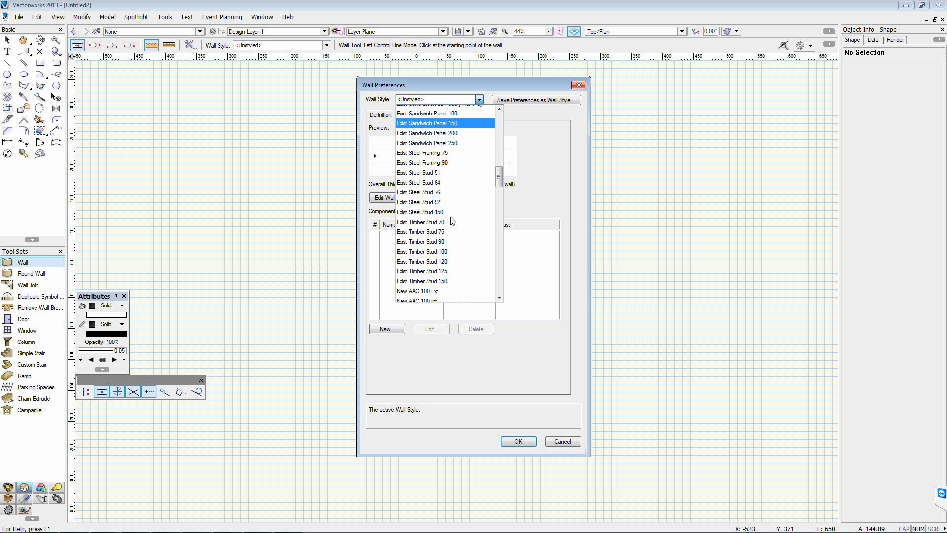
left_click(415, 97)
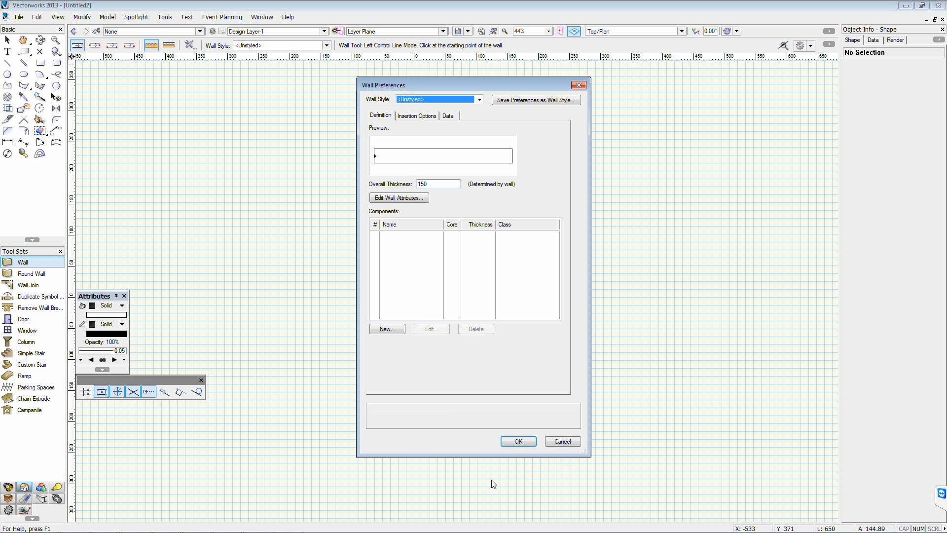
left_click(513, 441)
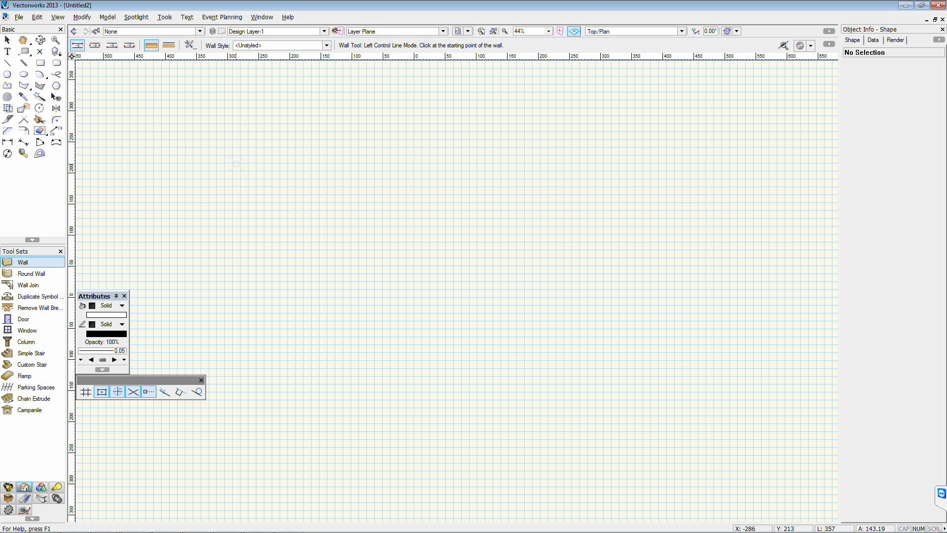
- Draw a closed rectangular room of four unstyled walls, about 7340 mm wide and 6650 mm high
left_click(237, 155)
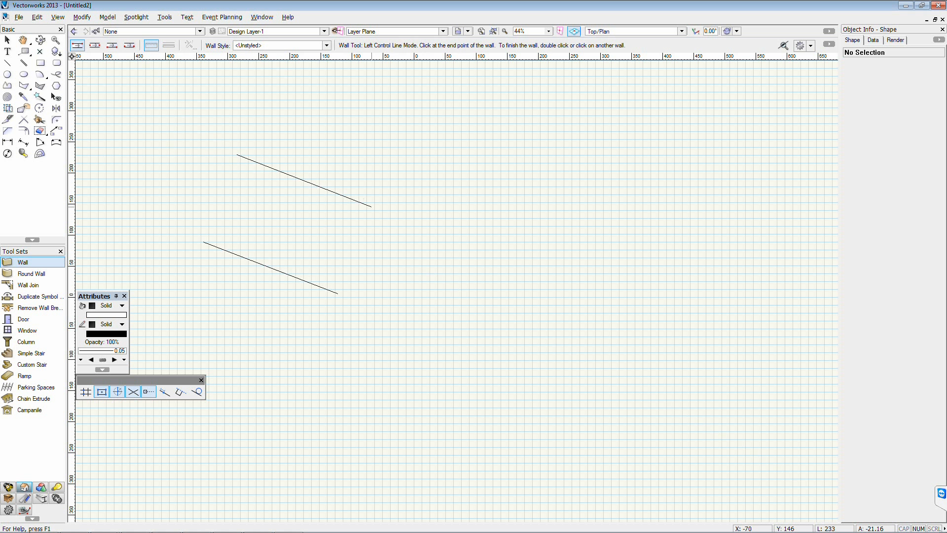
scroll(417, 179, "down", 1)
scroll(417, 179, "down", 6)
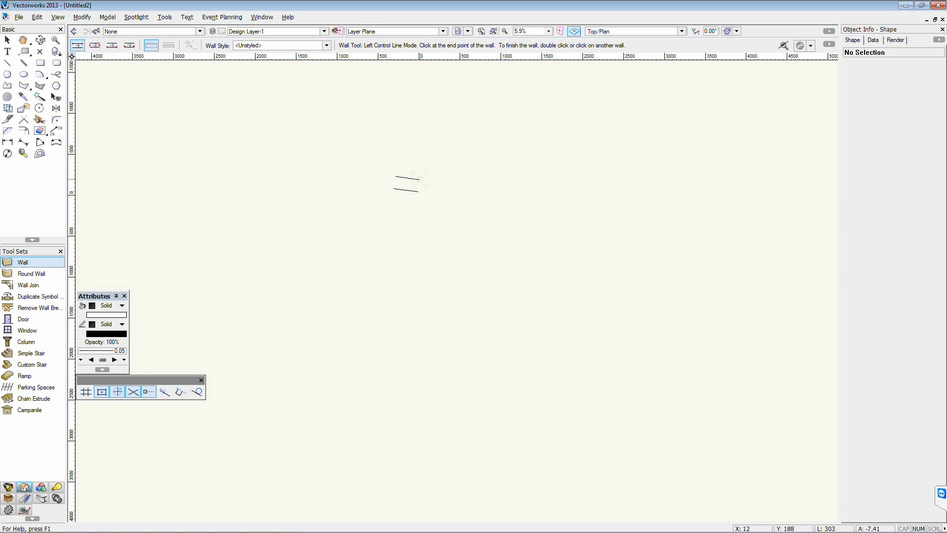
key("space")
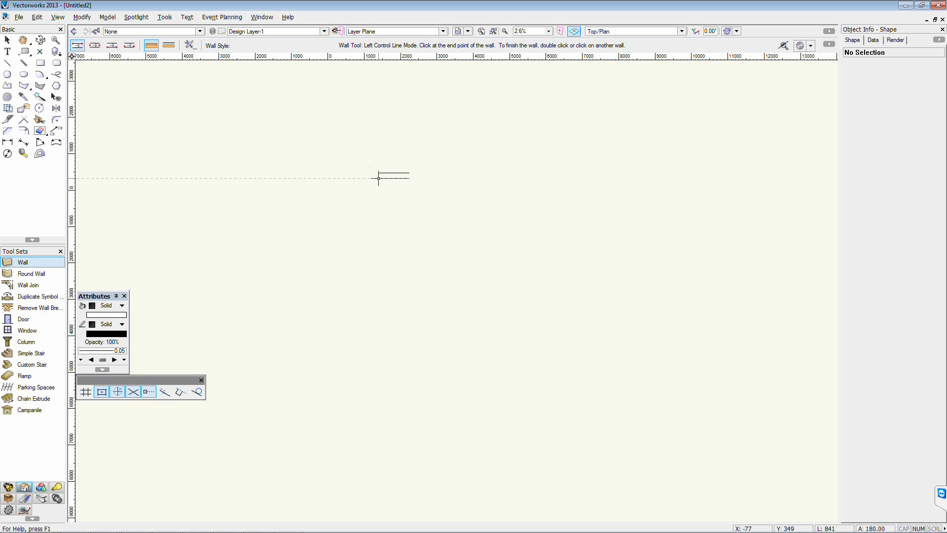
left_click(676, 179)
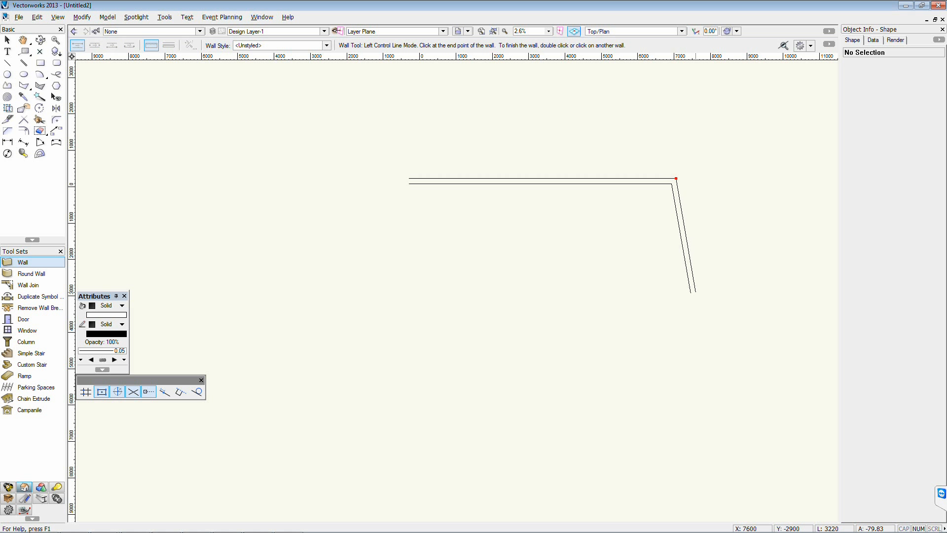
left_click(676, 420)
left_click(409, 182)
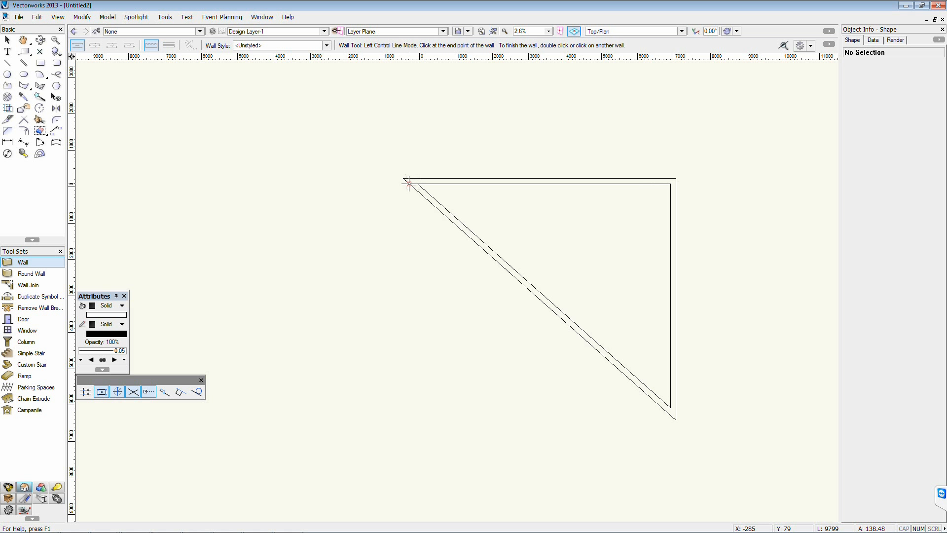
left_click(409, 420)
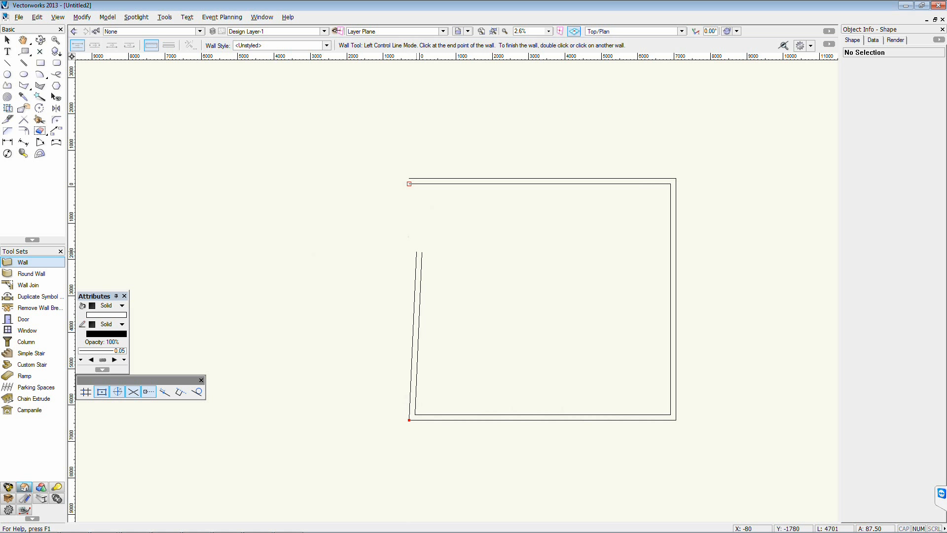
left_click(410, 183)
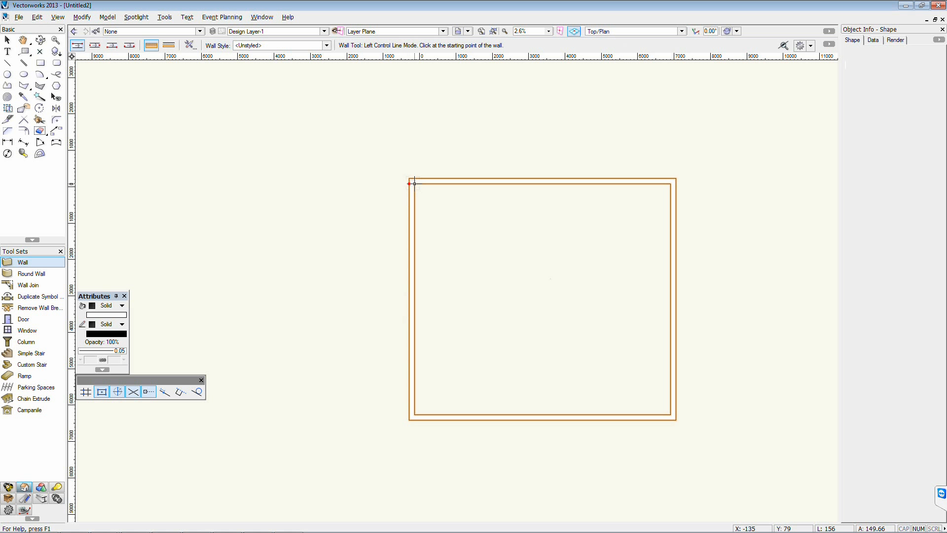
- Add a smaller room of three walls against the outside of the upper wall, about 3790 mm wide and 1630 mm deep
middle_click_drag(562, 276, 539, 271)
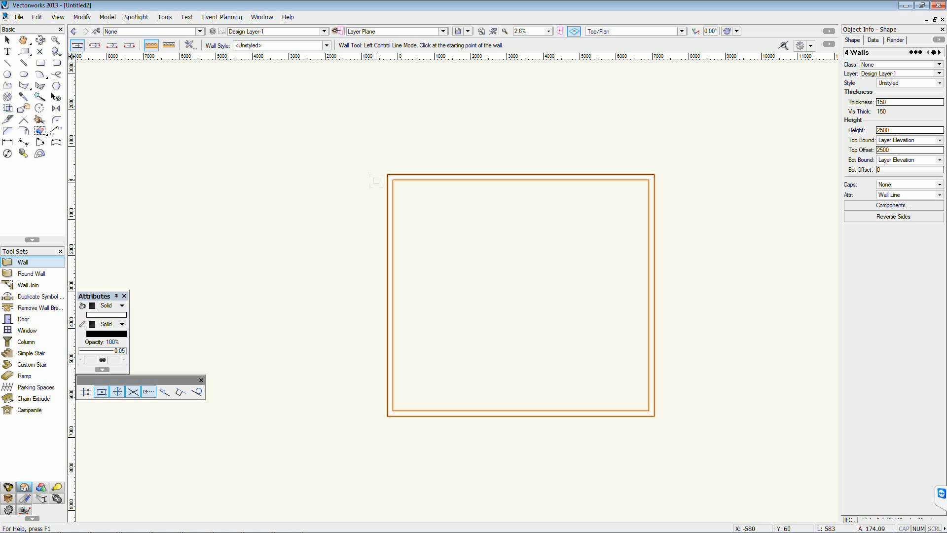
left_click(421, 174)
left_click(421, 115)
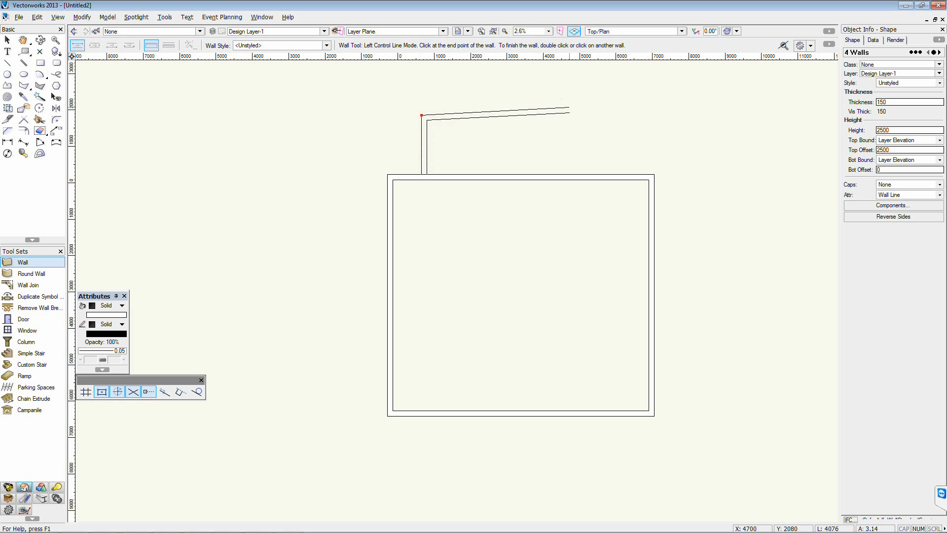
left_click(558, 115)
left_click(558, 174)
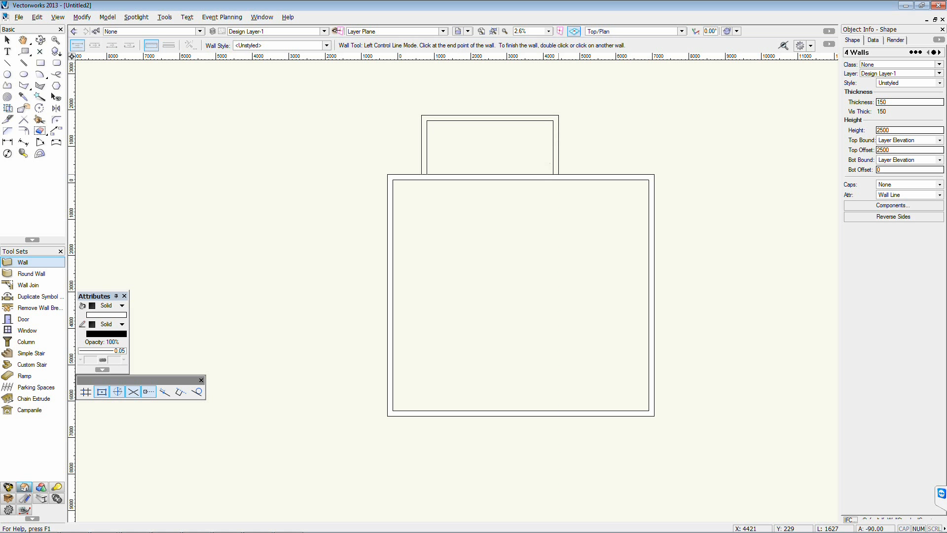
scroll(555, 178, "up", 3)
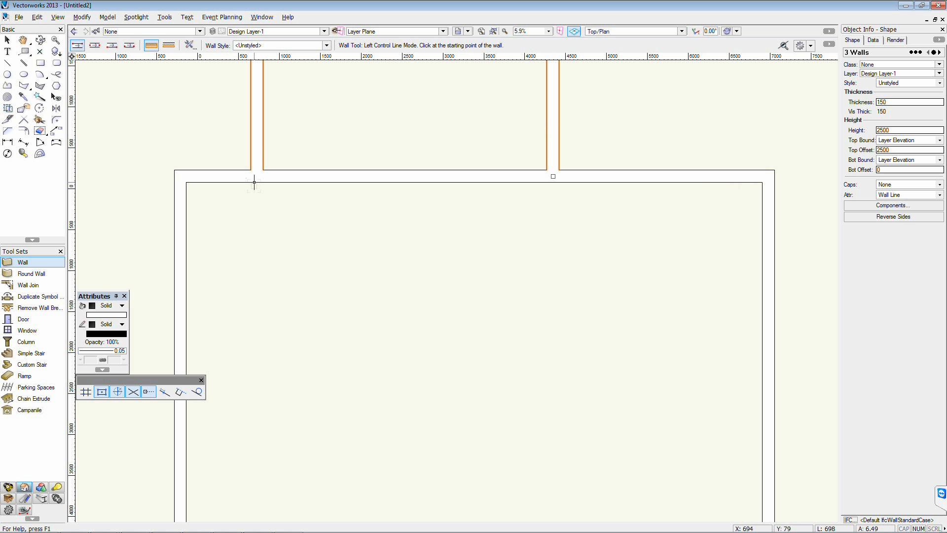
scroll(257, 177, "down", 3)
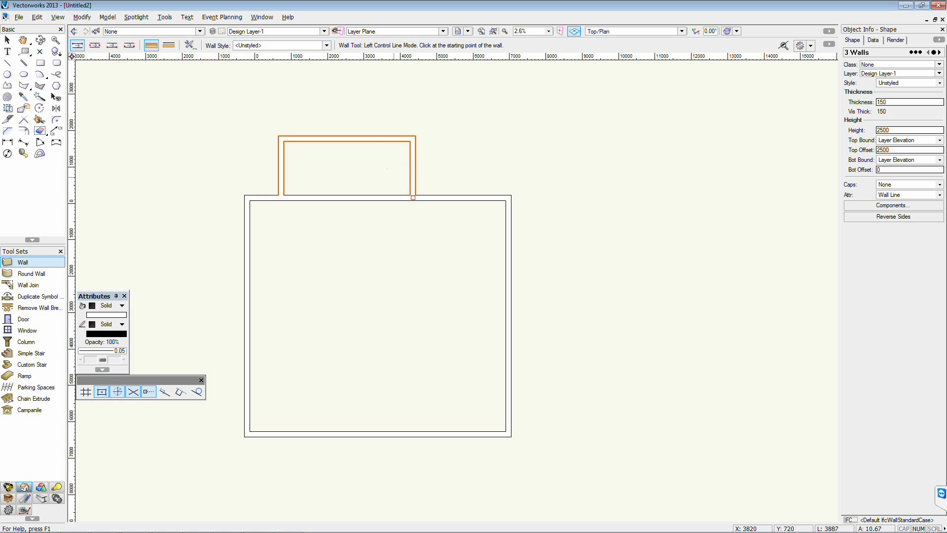
- Select the small room's left wall, marquee-select its three walls together, and clear the selection
left_click(7, 39)
left_click(209, 133)
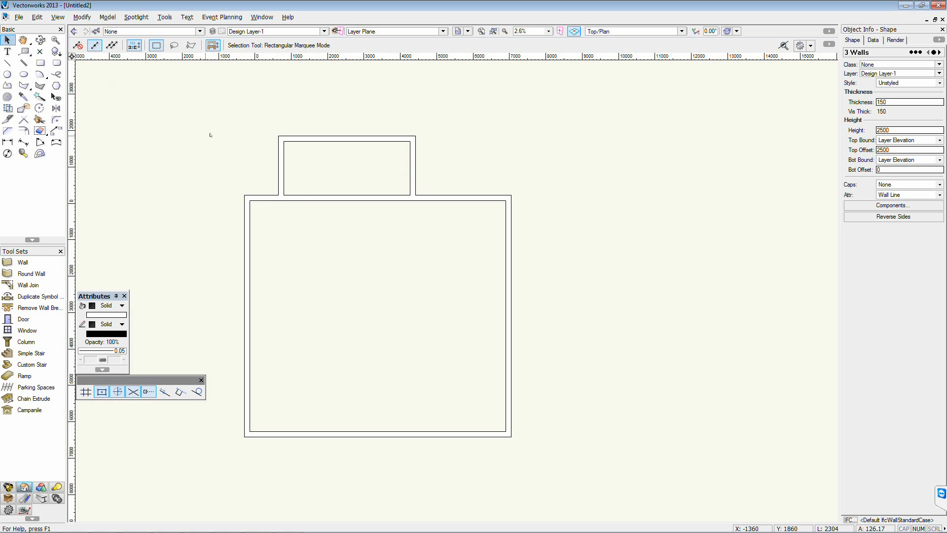
left_click(281, 167)
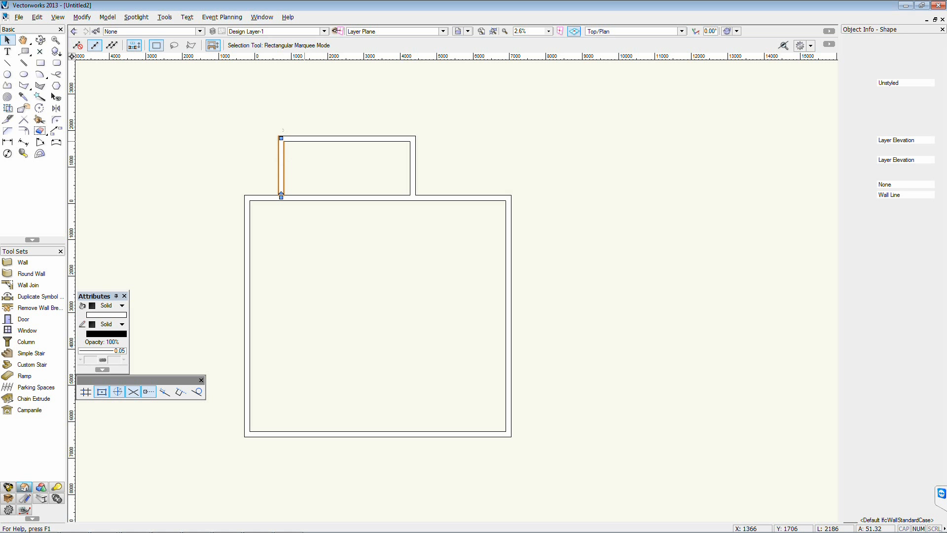
left_click_drag(279, 127, 423, 200)
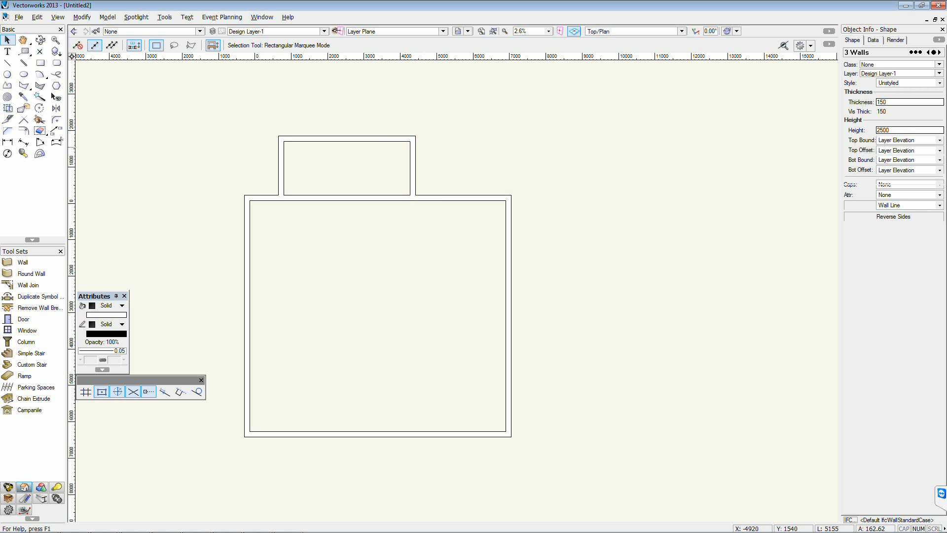
left_click(101, 115)
- Draw a wall at -45° from the large room's upper-right corner and a horizontal wall back to its right wall, forming a triangular room
left_click(14, 262)
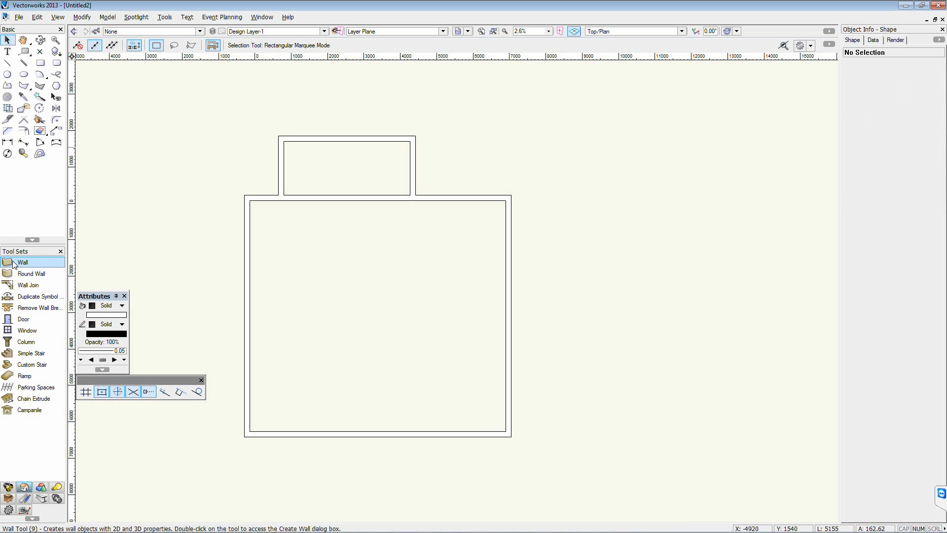
left_click(511, 196)
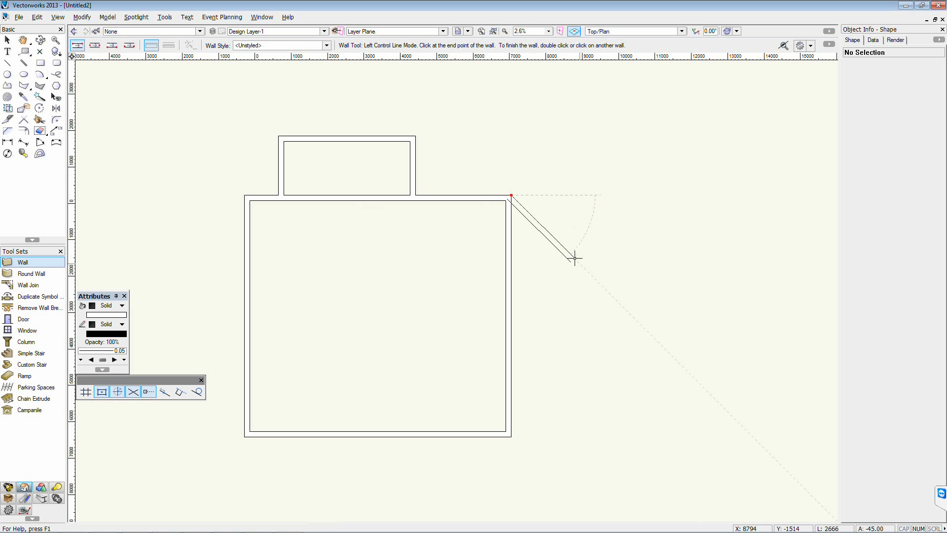
left_click(615, 299)
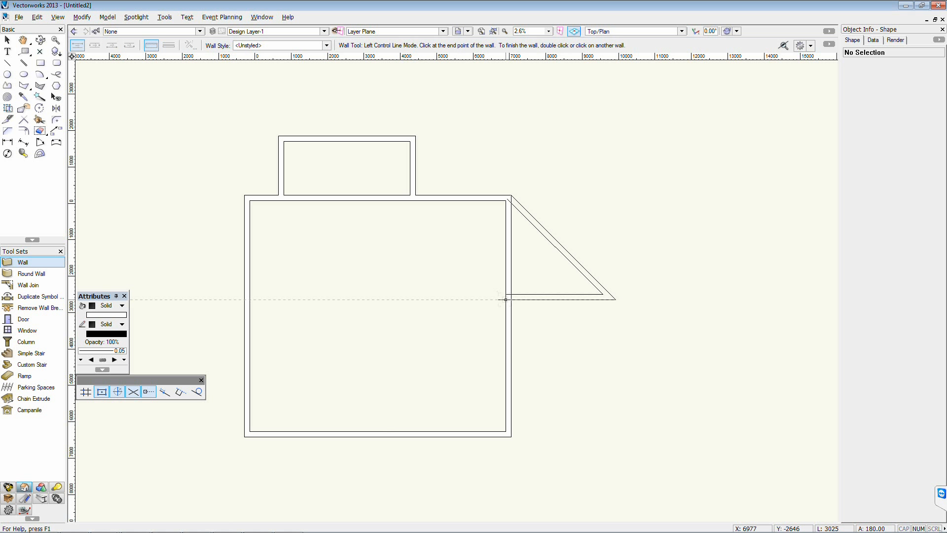
left_click(507, 297)
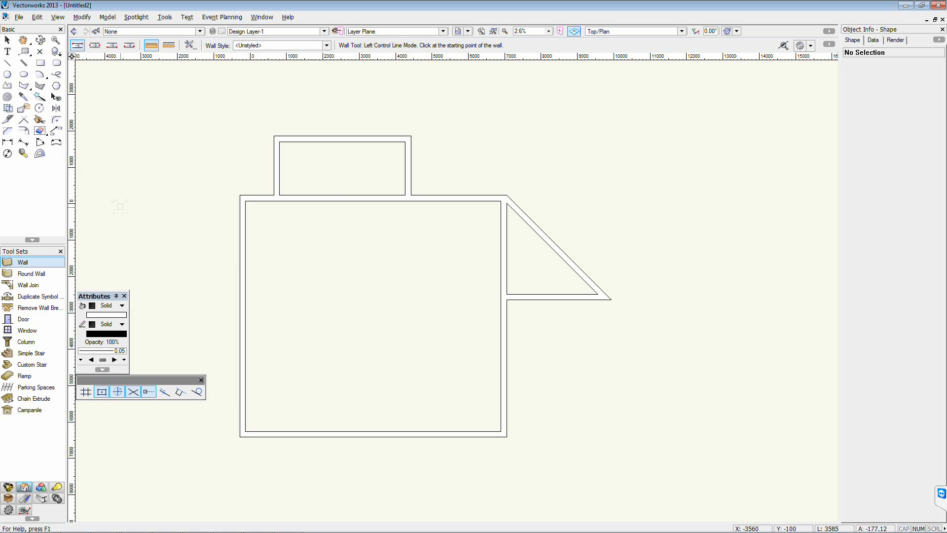
- Draw a C-shaped run of three unstyled walls beside the large room, about 1500 mm wide and 2100 mm high, open toward the room
left_click(176, 198)
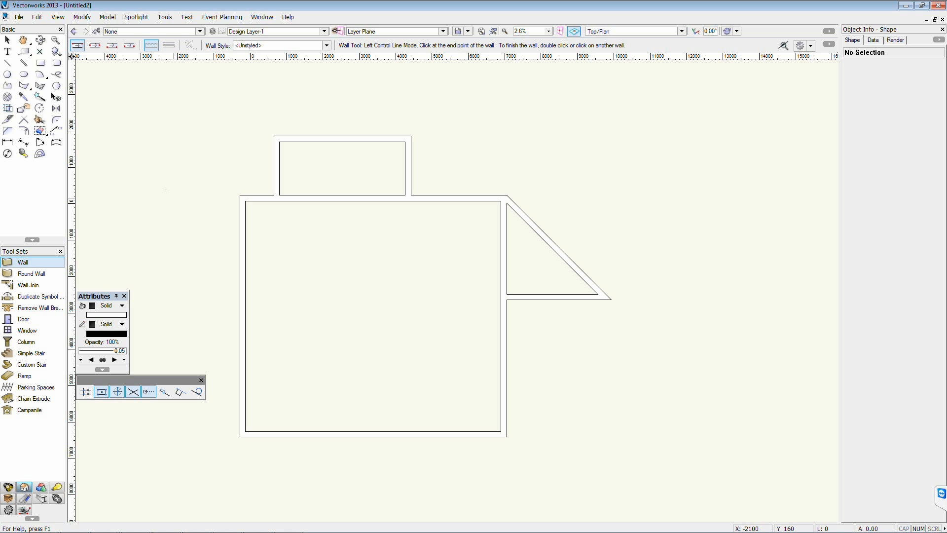
left_click(119, 198)
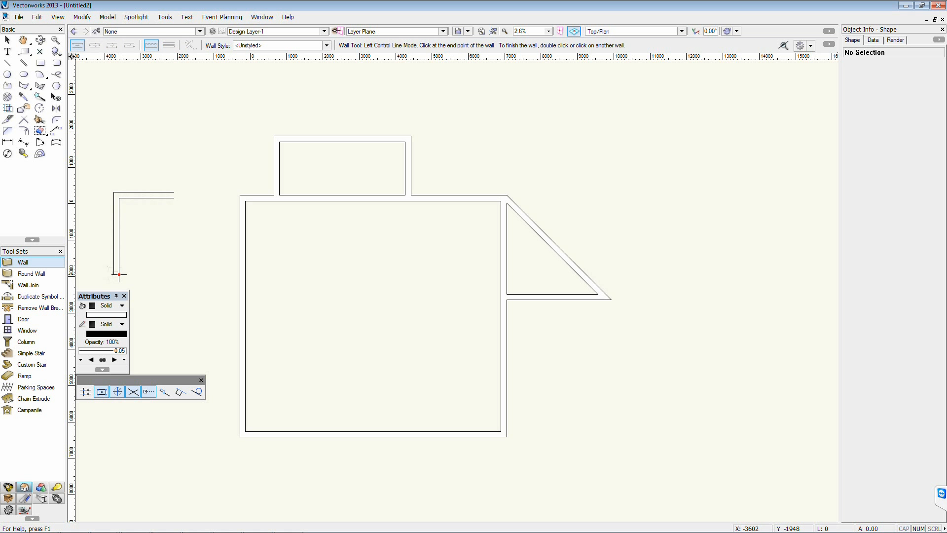
left_click(119, 274)
double_click(174, 274)
- Select the three new walls and move the lower and left ones to reshape the run to about 1160 mm wide and 3505 mm high
left_click(7, 40)
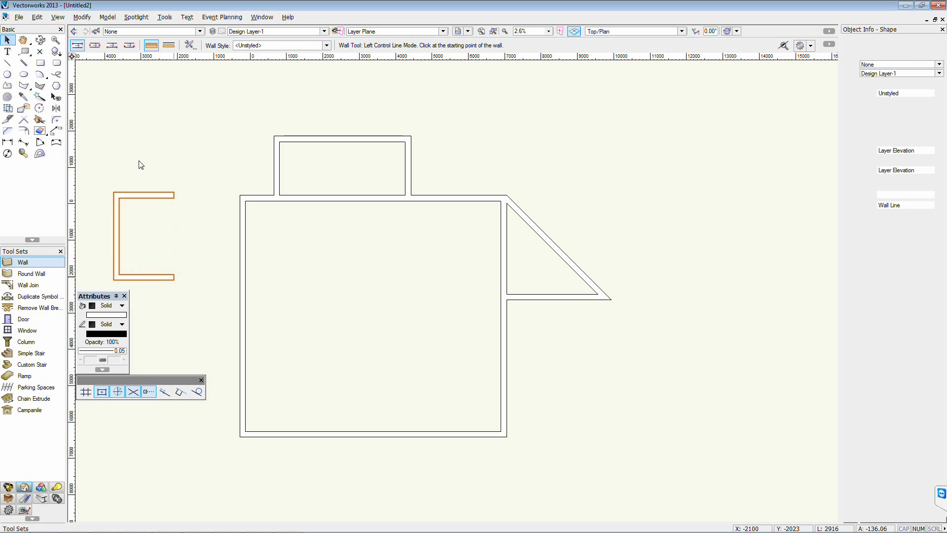
left_click_drag(110, 170, 212, 316)
left_click(173, 274)
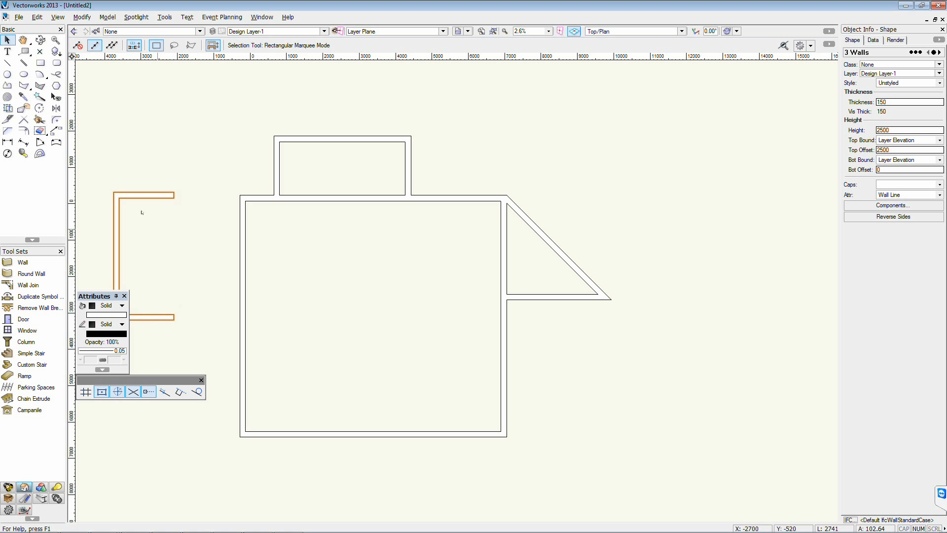
mouse_move(117, 200)
left_mouse_down()
mouse_move(166, 206)
mouse_move(131, 211)
left_mouse_up()
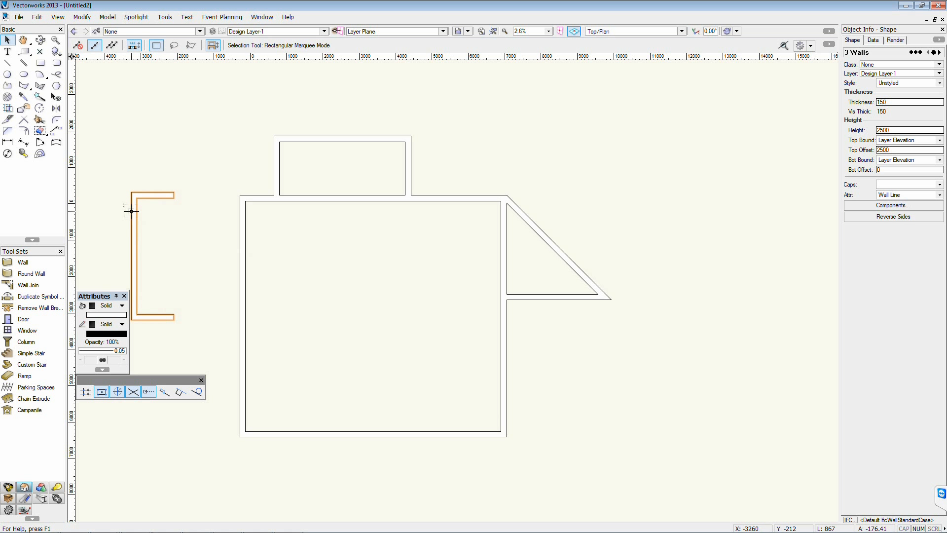
- Group the three walls, snap them against the outside of the large room's left wall, and ungroup them
left_click(184, 179)
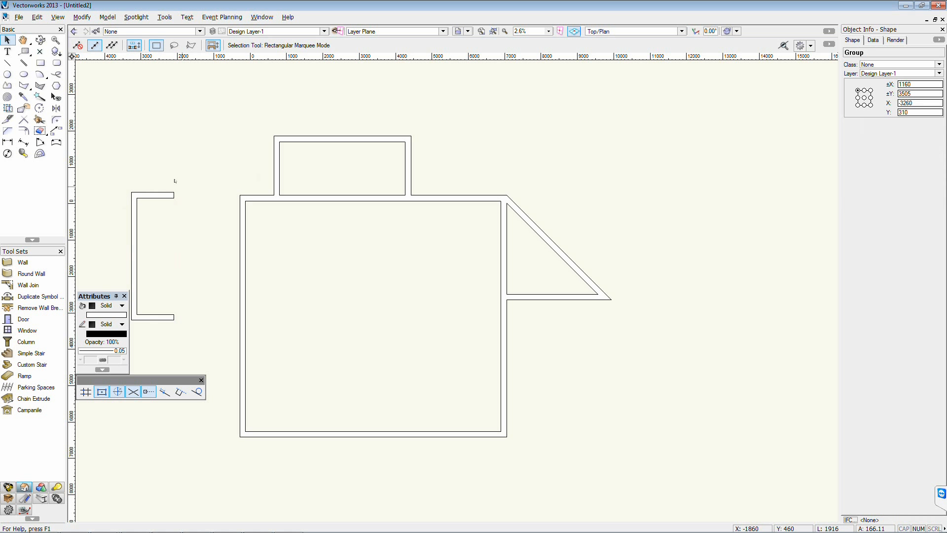
left_click_drag(174, 192, 228, 223)
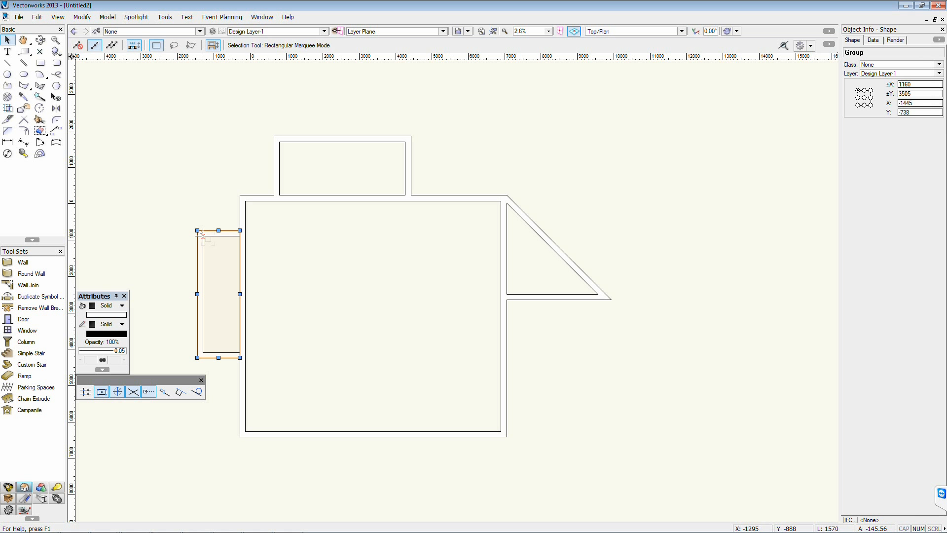
key("ctrl+u")
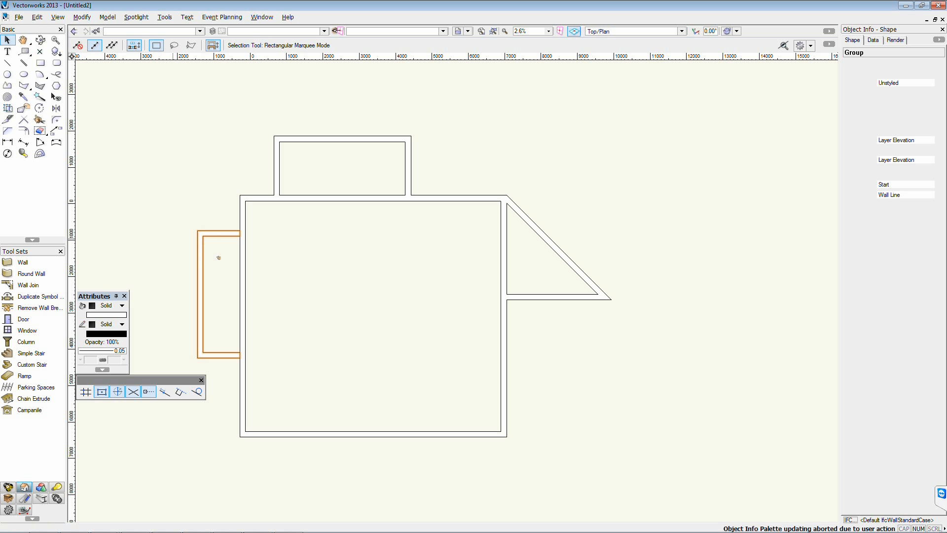
left_click(218, 258)
- T-join the left side room's upper and lower walls to the large room's left wall with the Wall Join tool
scroll(224, 232, "up", 1)
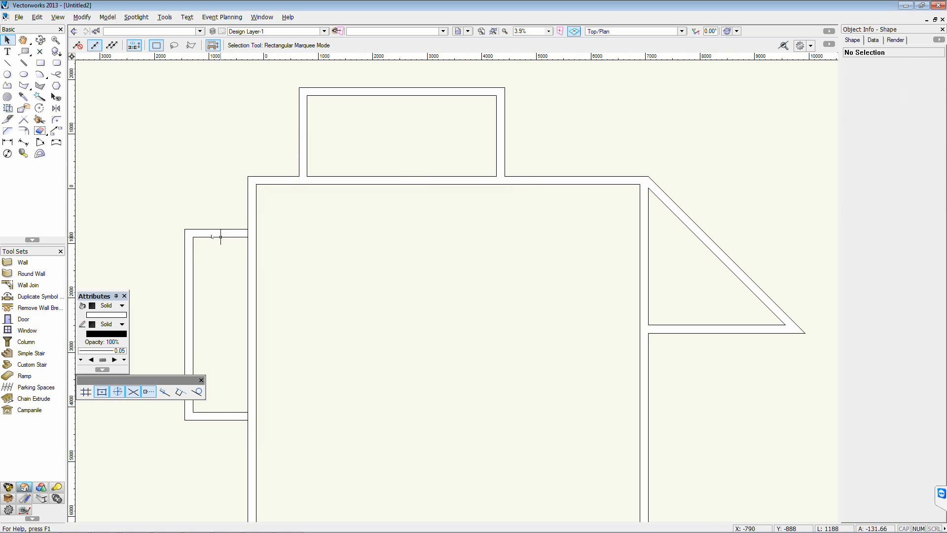
left_click(27, 286)
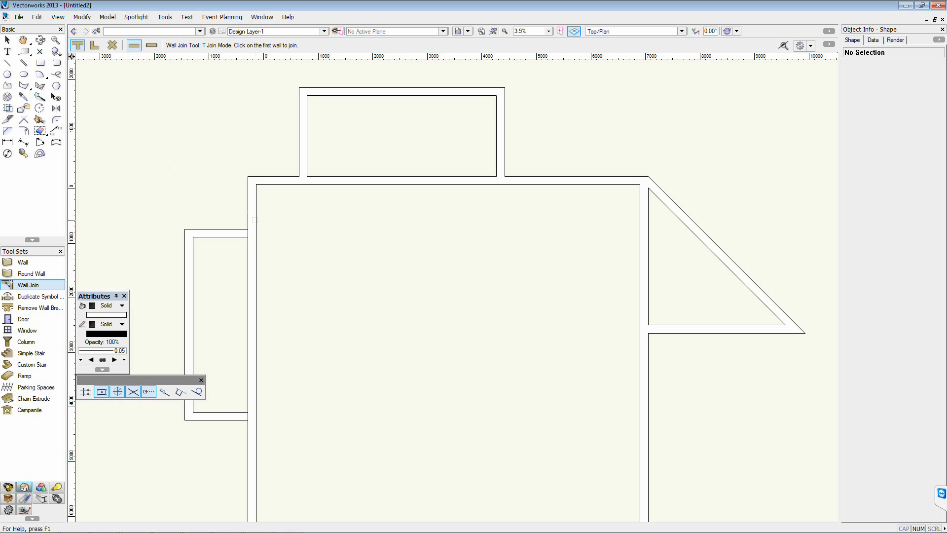
left_click(253, 221)
left_click(233, 233)
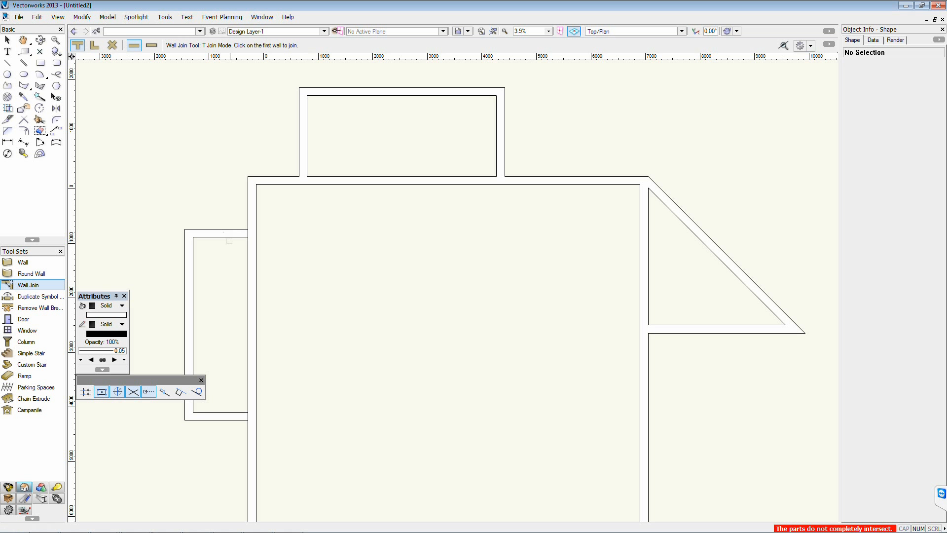
left_click(231, 233)
left_click(252, 228)
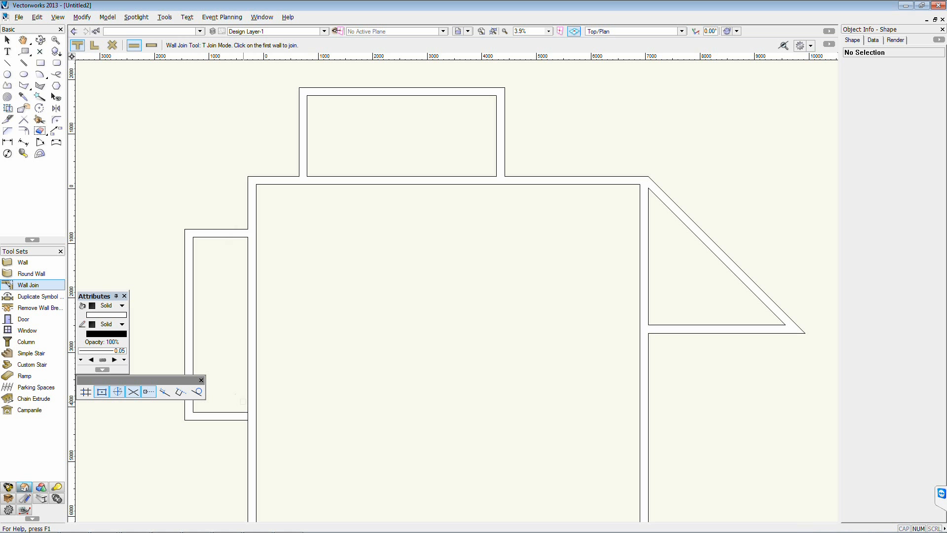
left_click(241, 416)
left_click(253, 415)
scroll(287, 317, "down", 3)
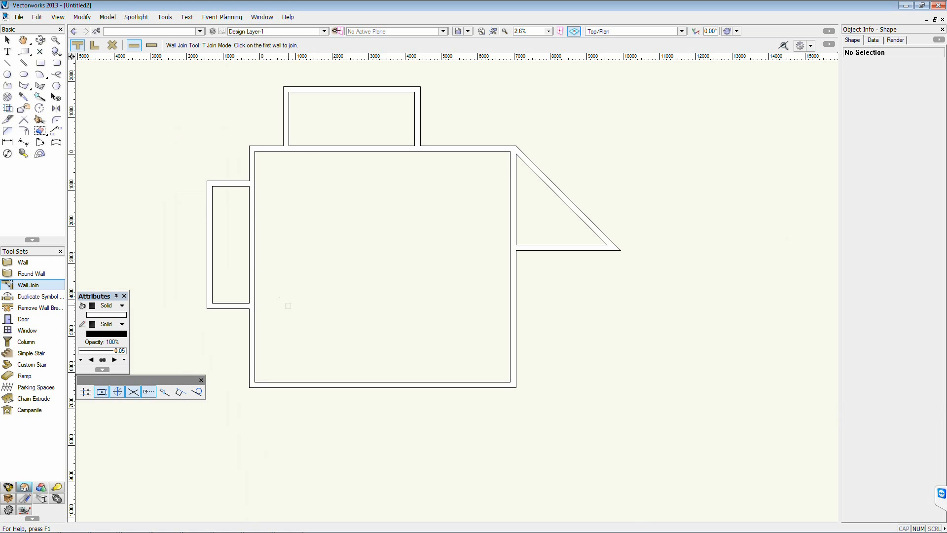
scroll(288, 306, "down", 2)
left_click(7, 39)
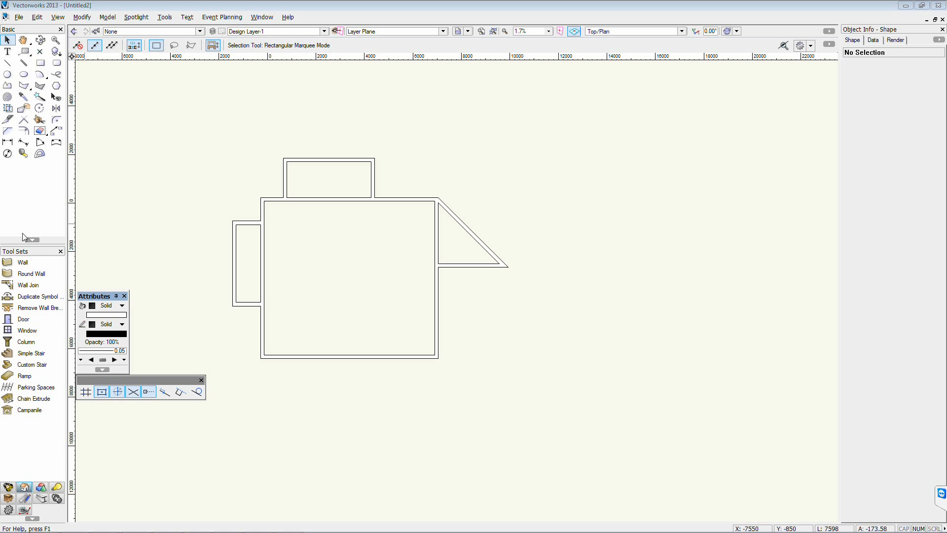
- Draw a round wall curving down from the large room's lower wall, with a radius of about 2556 mm and a sweep of about 68°
left_click(24, 274)
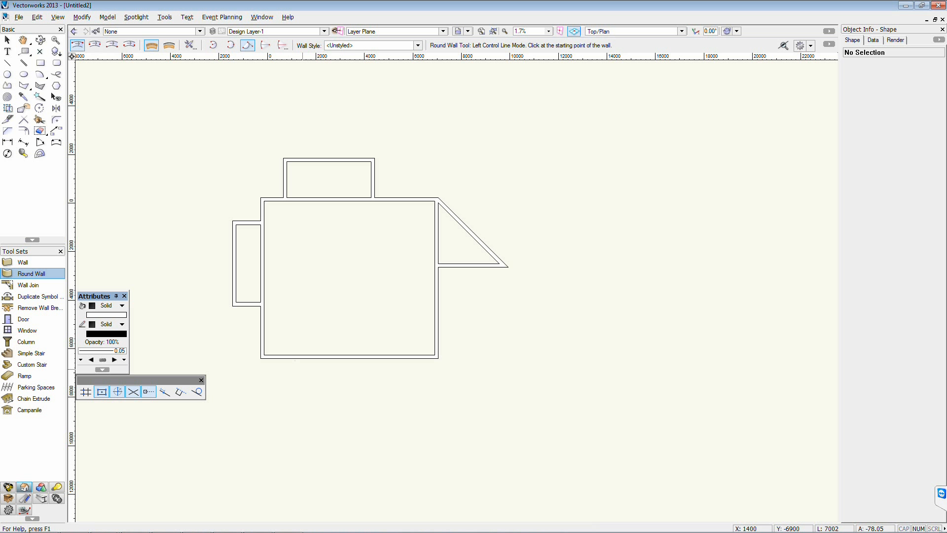
left_click(301, 359)
left_click(300, 393)
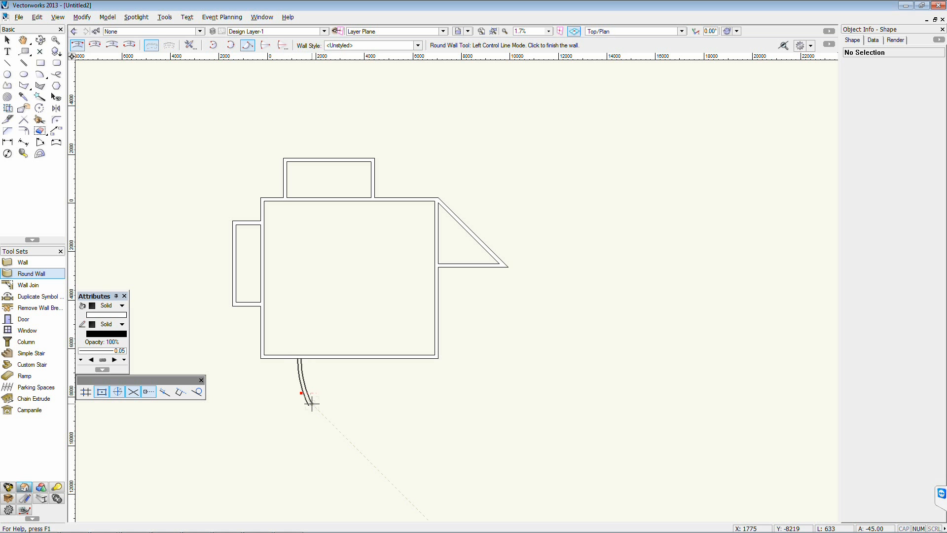
left_click(337, 414)
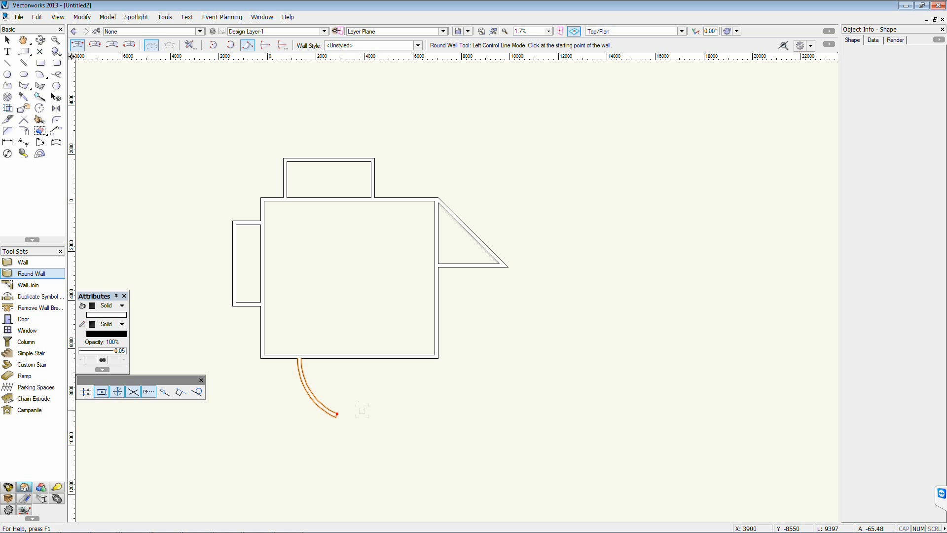
- Draw a second round wall from the first one's free end back to the large room's lower wall, closing the curved room
scroll(362, 410, "up", 2)
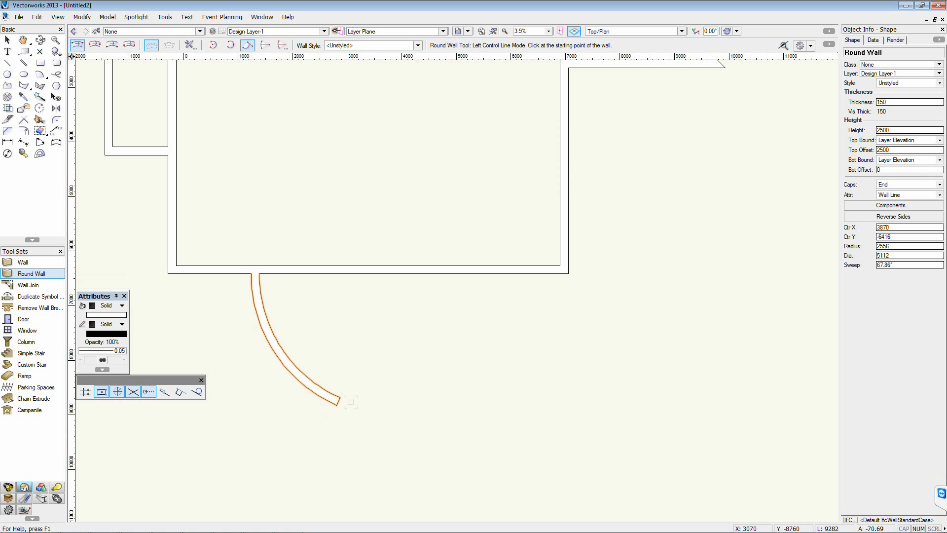
left_click(339, 402)
left_click(410, 397)
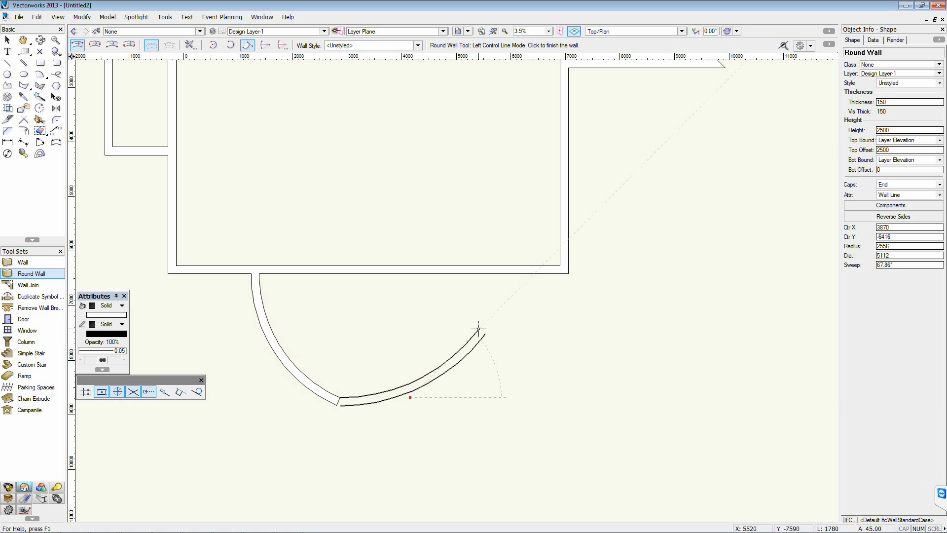
left_click(522, 274)
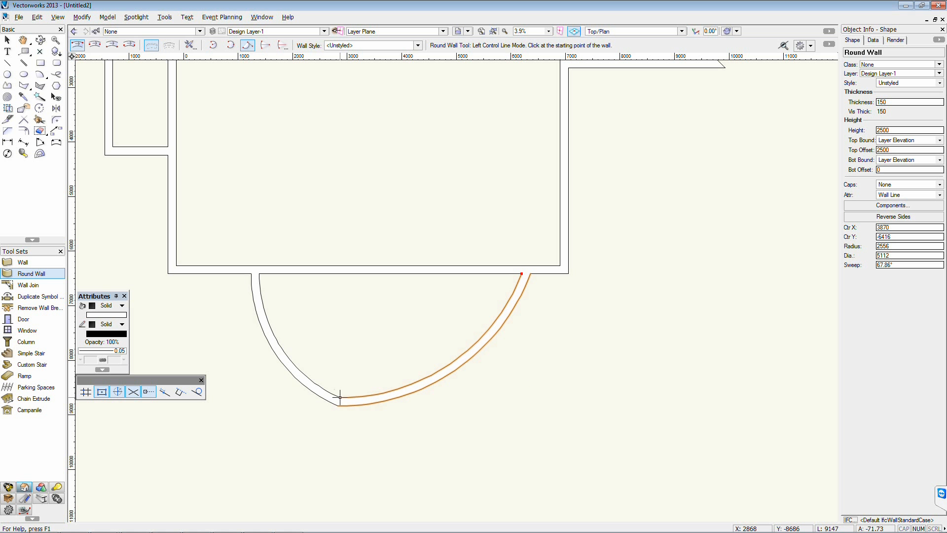
left_click(7, 40)
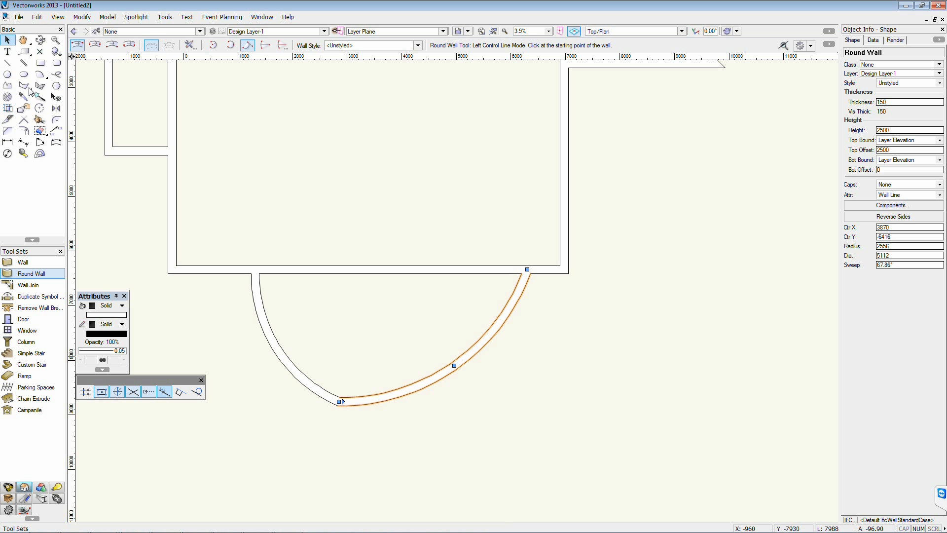
scroll(220, 345, "down", 5)
left_click(220, 345)
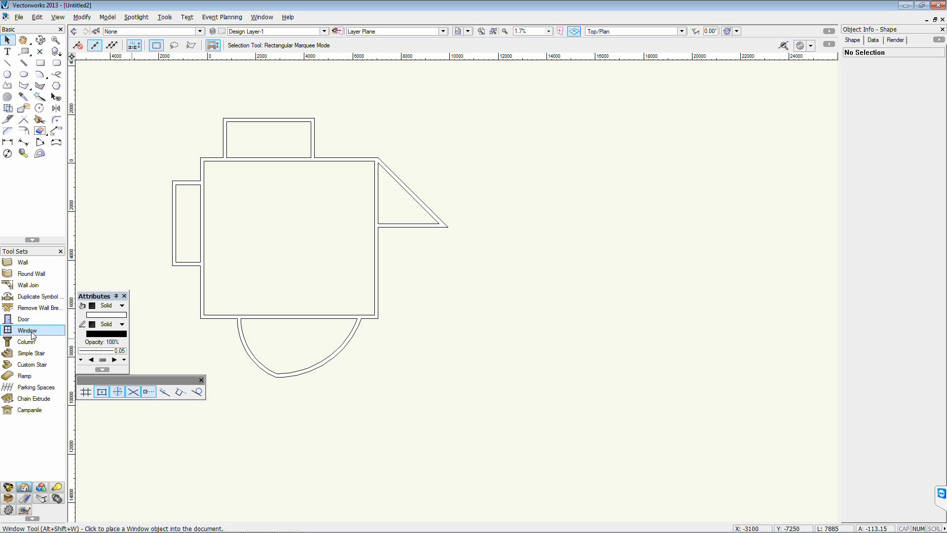
- Activate the Door tool and open its door settings
scroll(233, 139, "up", 1)
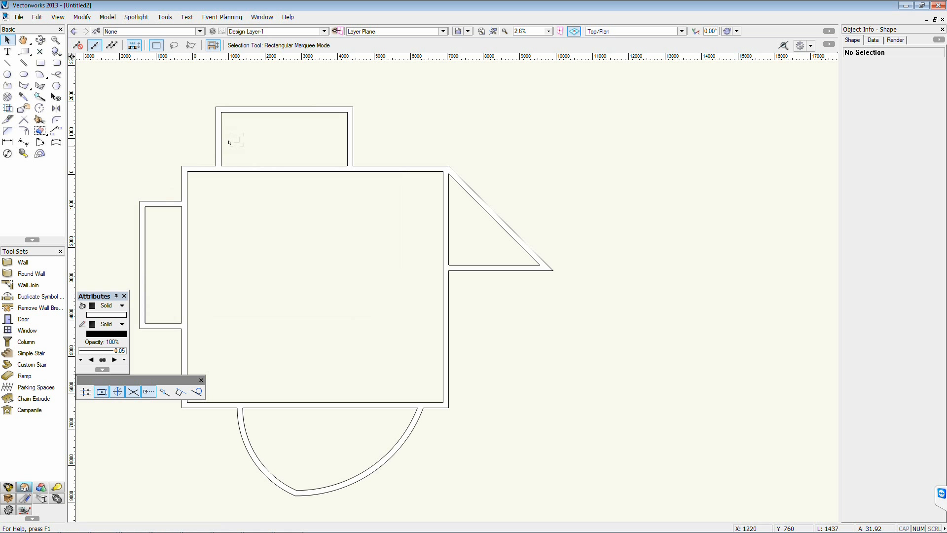
middle_click_drag(237, 244, 290, 247)
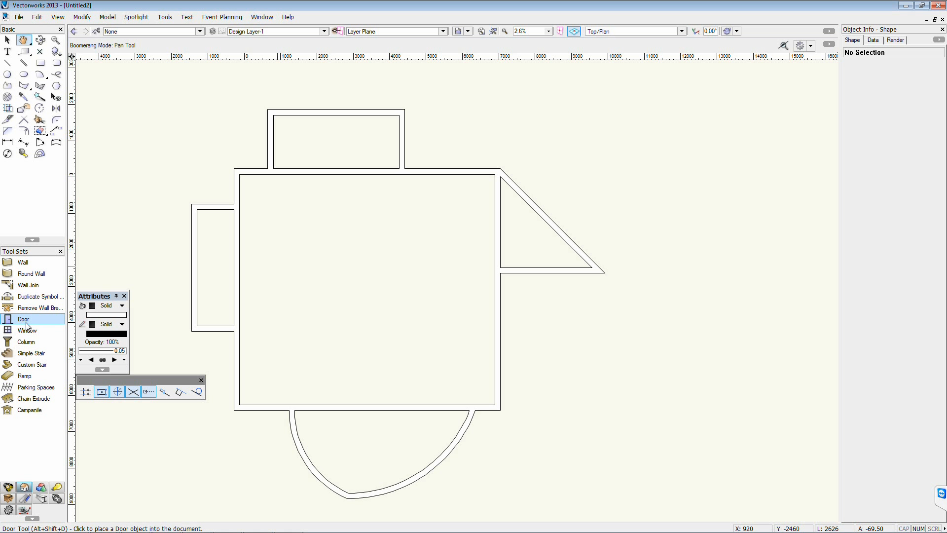
left_click(26, 324)
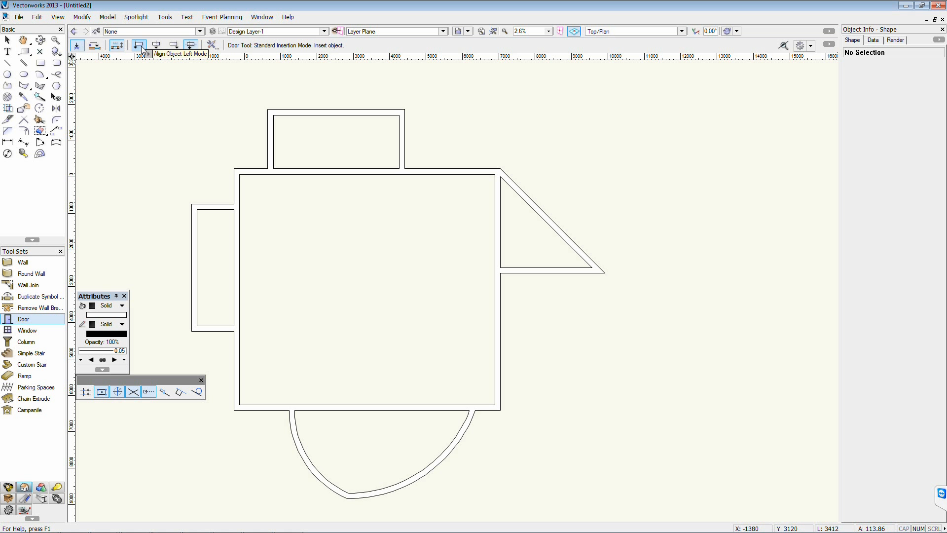
left_click(174, 46)
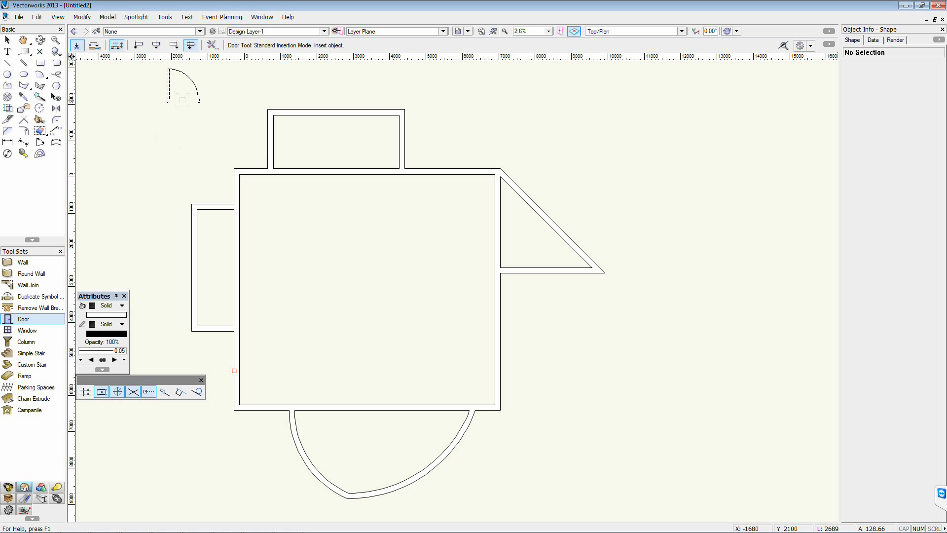
left_click(211, 45)
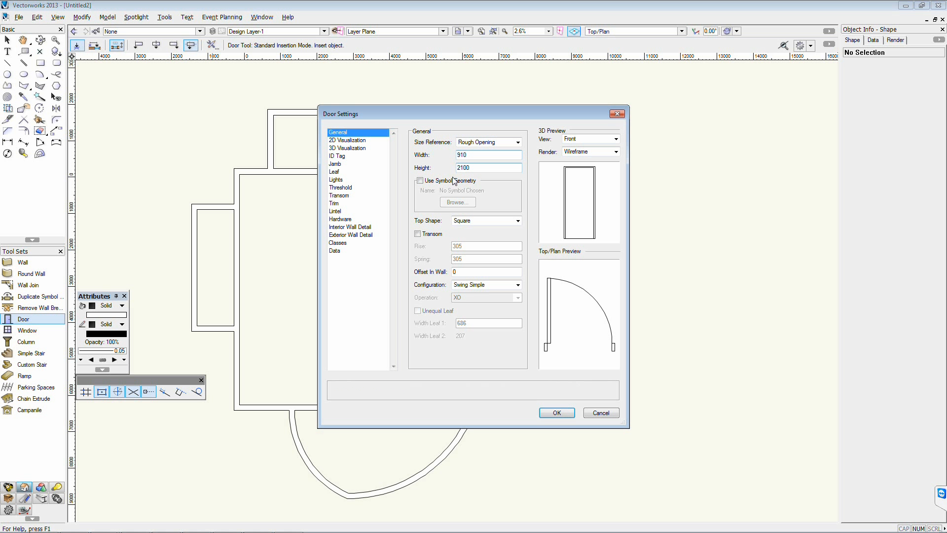
- Try the Round top shape for the door and set it back to Square
left_click(482, 220)
left_click(479, 242)
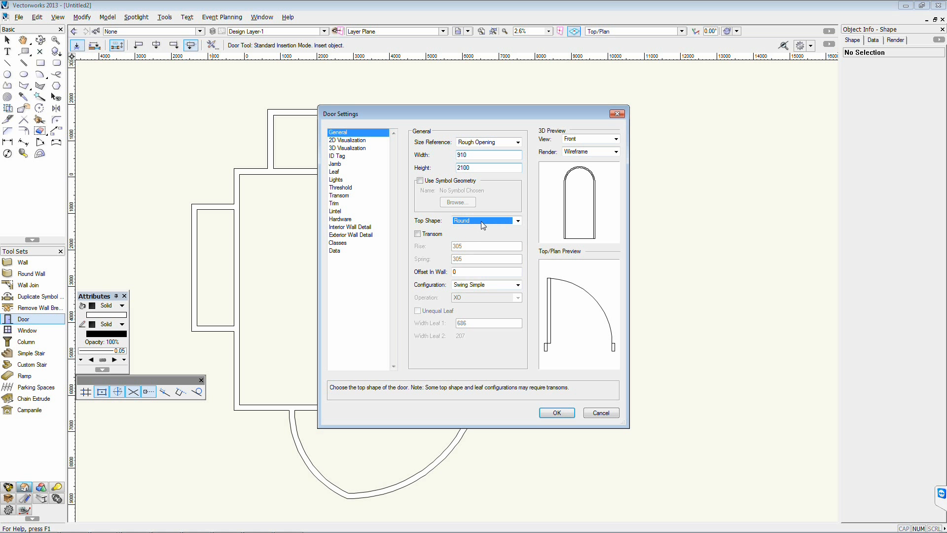
left_click(480, 221)
left_click(479, 230)
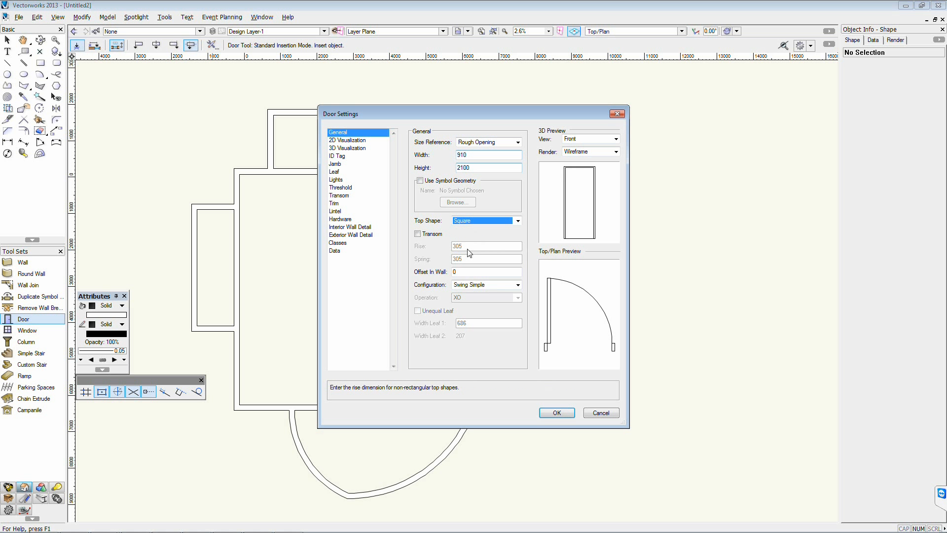
- Try the Swing Bi-part and Pocket Bi-Part door configurations, and set the configuration back to Swing Simple
left_click(477, 286)
left_click(474, 324)
left_click(473, 285)
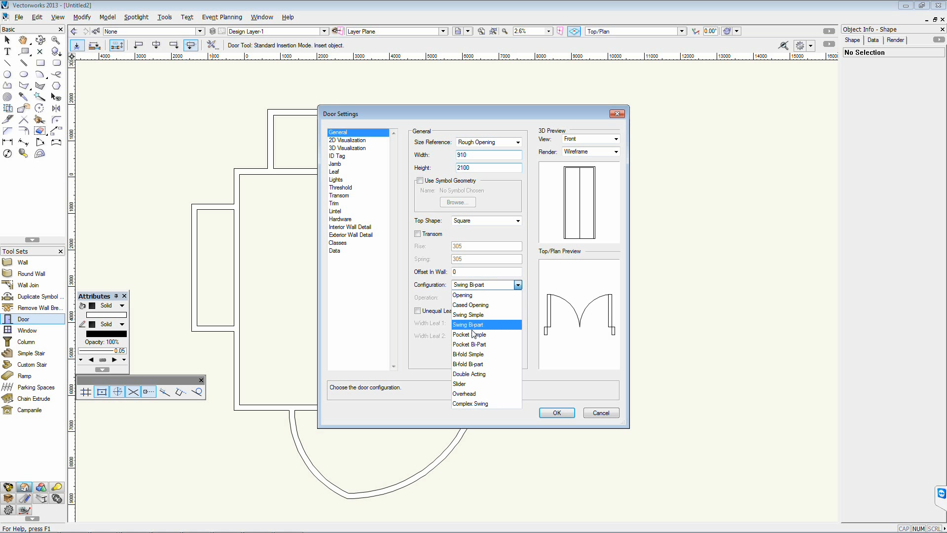
left_click(470, 344)
left_click(515, 285)
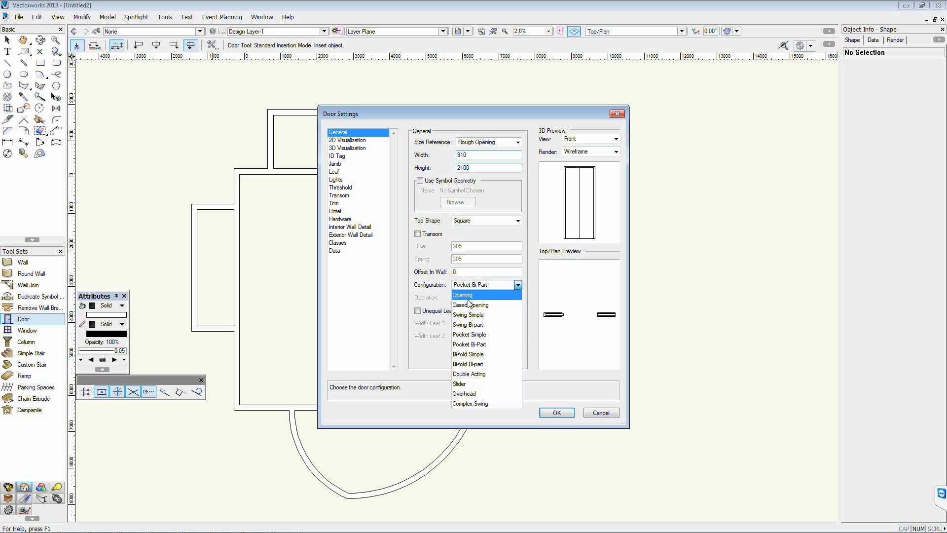
left_click(469, 316)
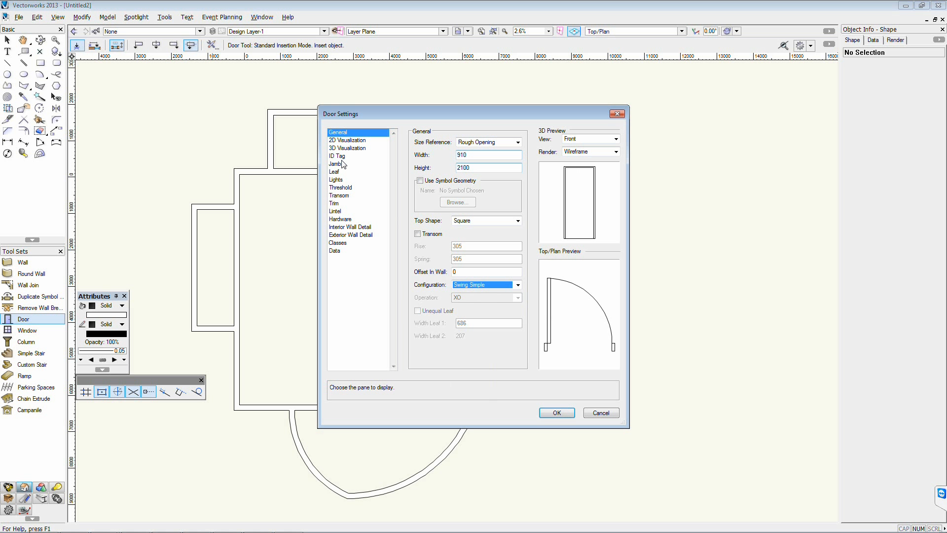
- Review the door settings categories for 2D and 3D visualization, jamb, lights, threshold, transom, trim, lintel and hardware, and accept the settings
left_click(340, 141)
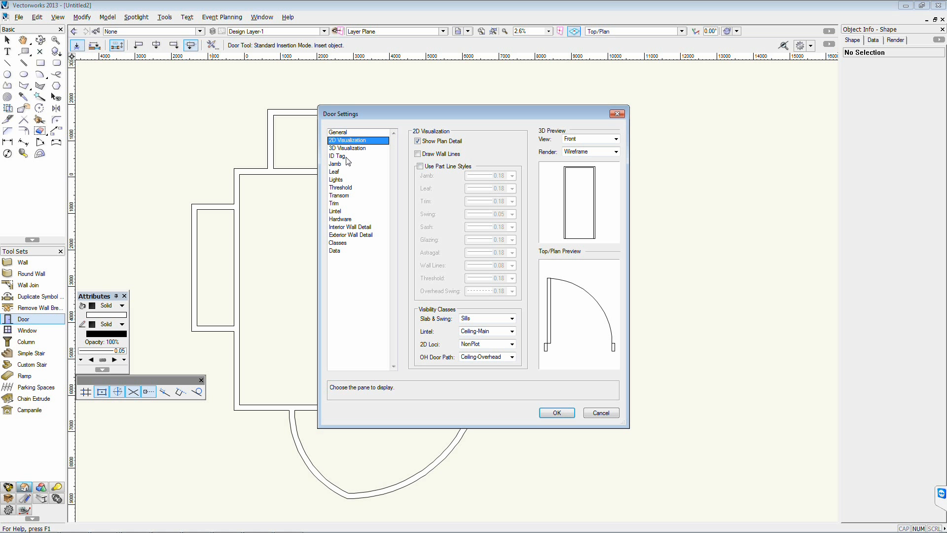
left_click(349, 149)
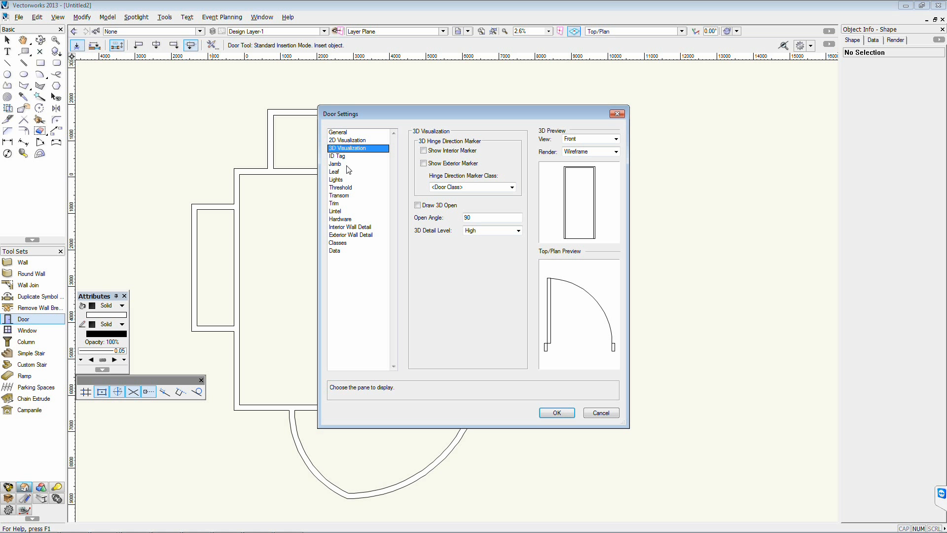
left_click(349, 165)
left_click(351, 180)
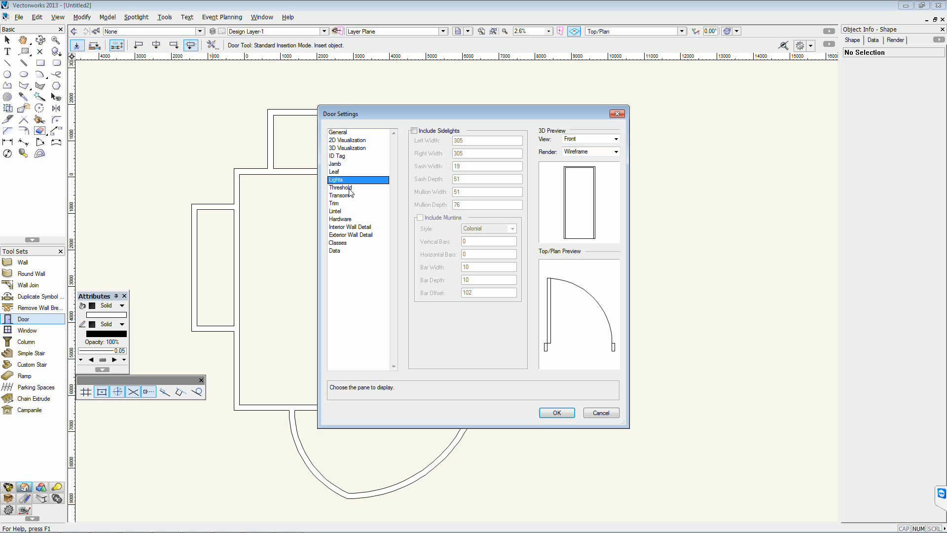
left_click(349, 188)
left_click(349, 195)
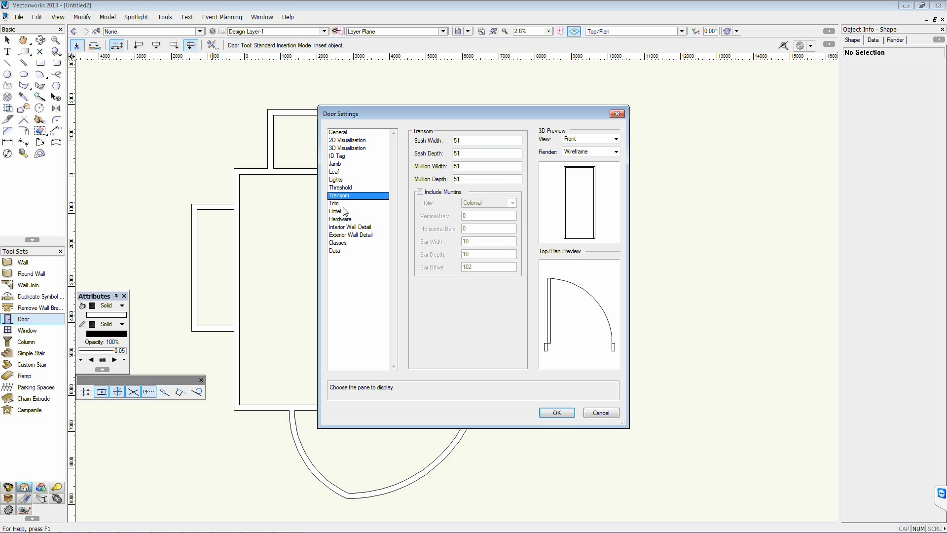
left_click(346, 204)
left_click(344, 212)
left_click(344, 220)
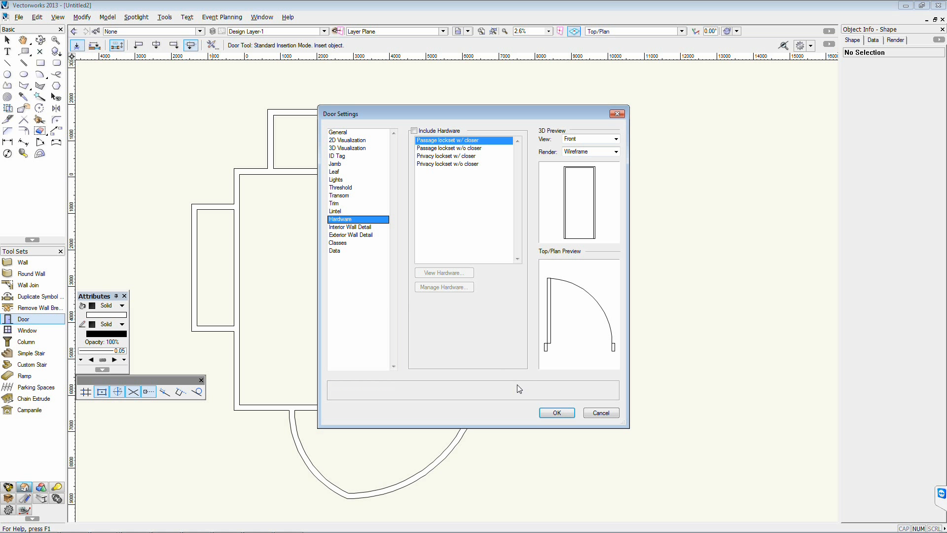
left_click(556, 412)
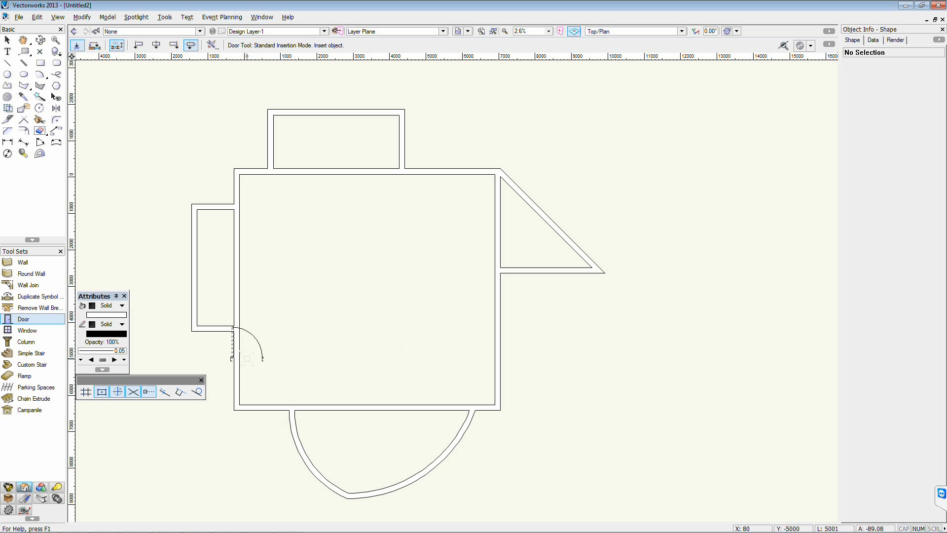
- Place a free-standing door inside the large room and insert another in the lower part of its left wall, swinging inward
left_click(374, 283)
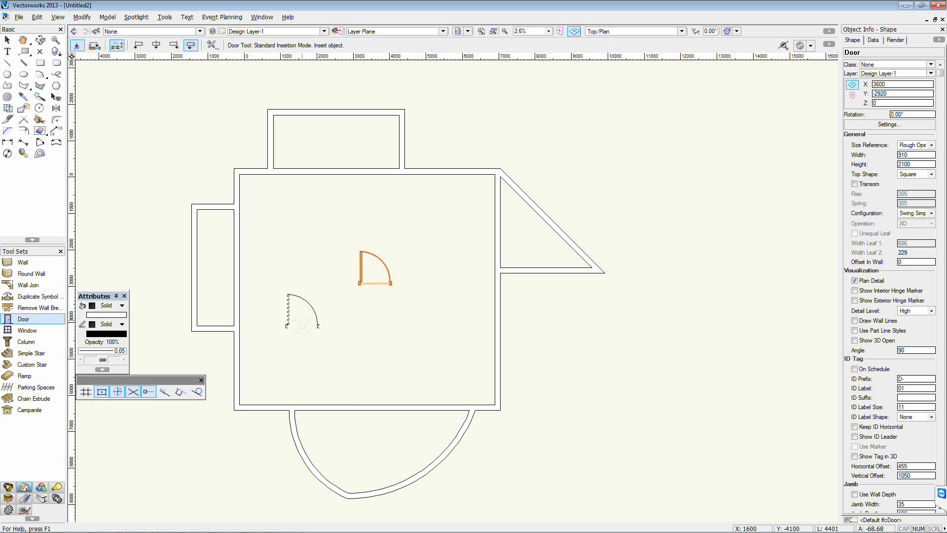
left_click(236, 364)
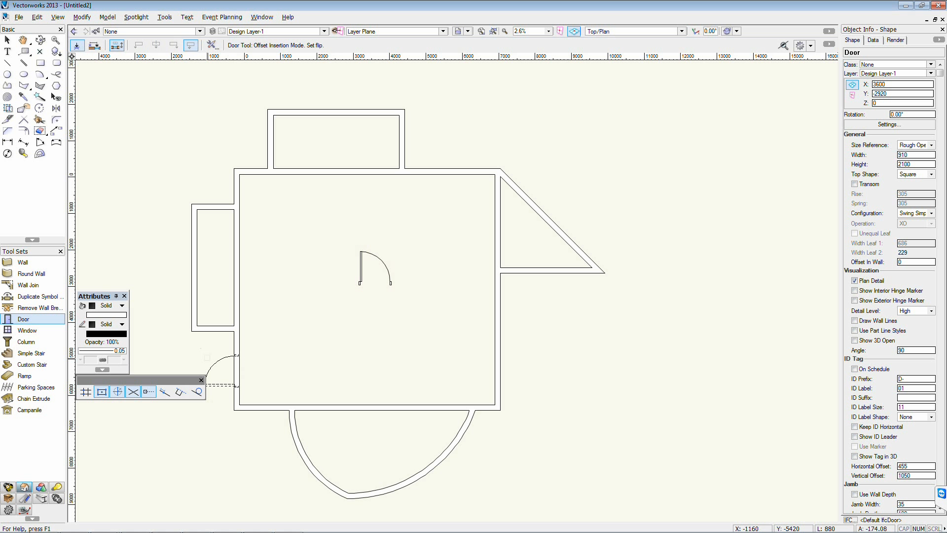
left_click(237, 388)
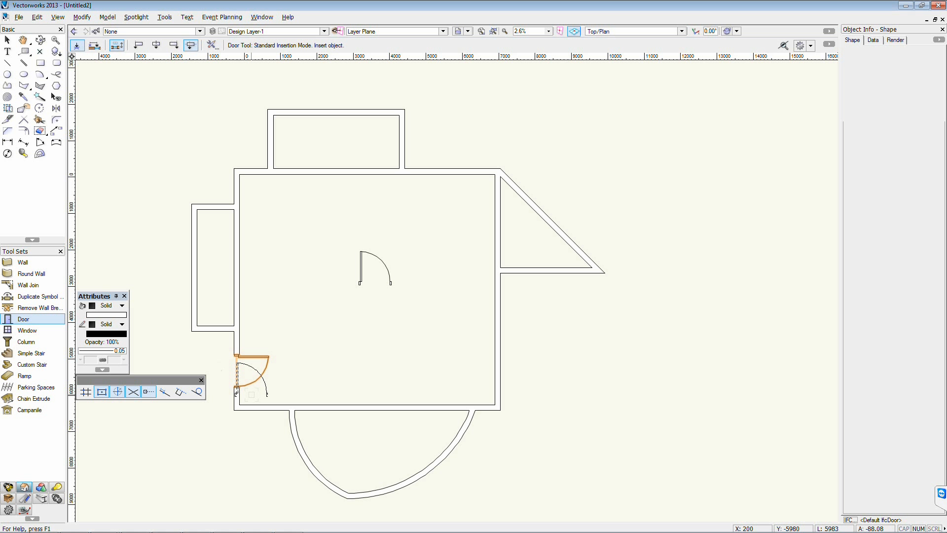
- Inspect the inserted door in the Left view and return to the Top/Plan view
scroll(235, 392, "up", 2)
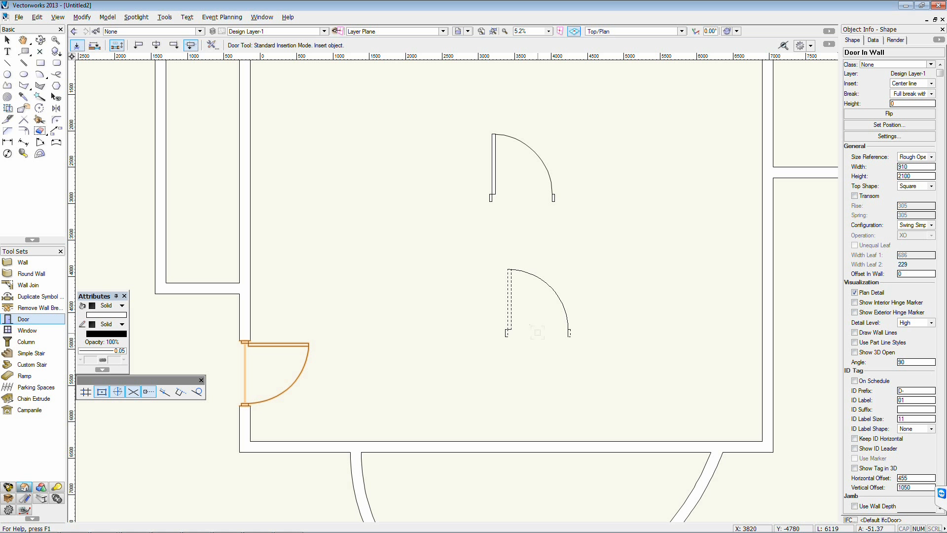
key("KP_4")
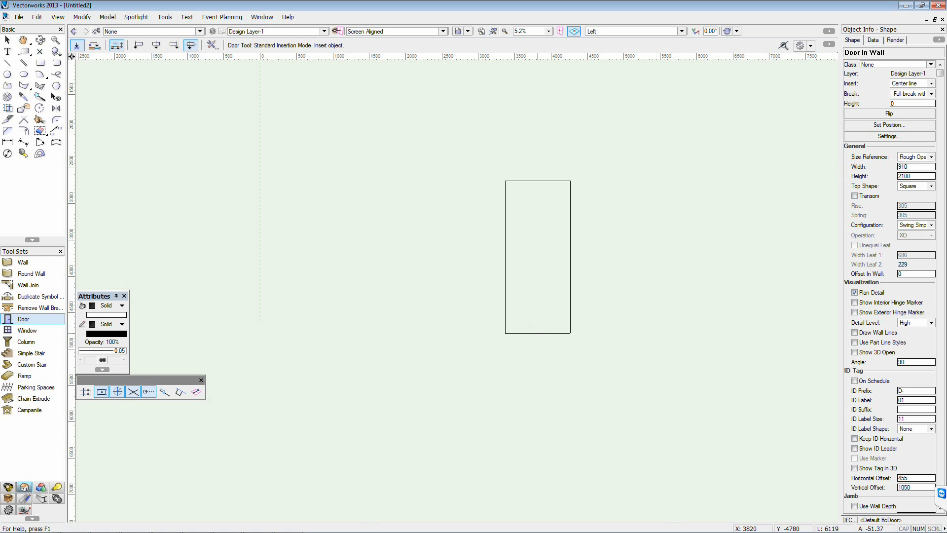
scroll(537, 333, "down", 4)
scroll(607, 259, "up", 3)
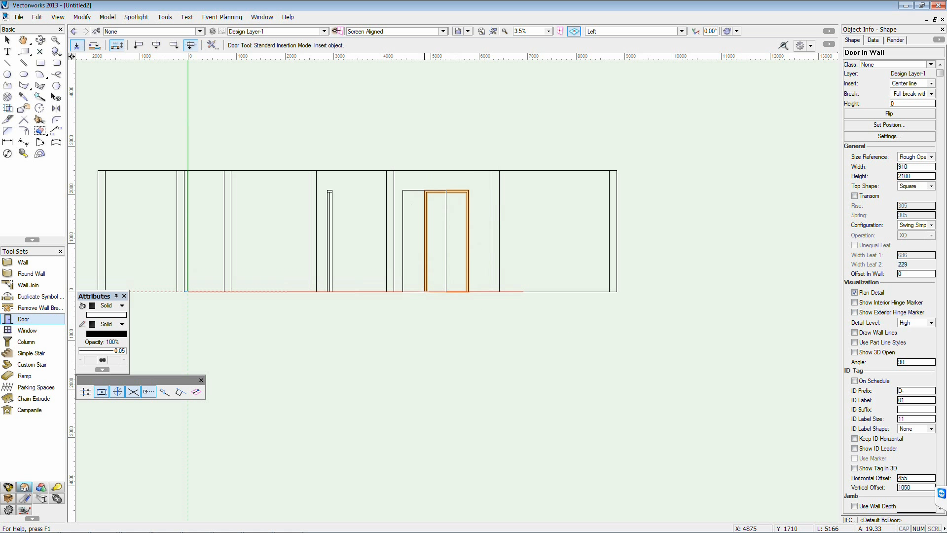
key("KP_5")
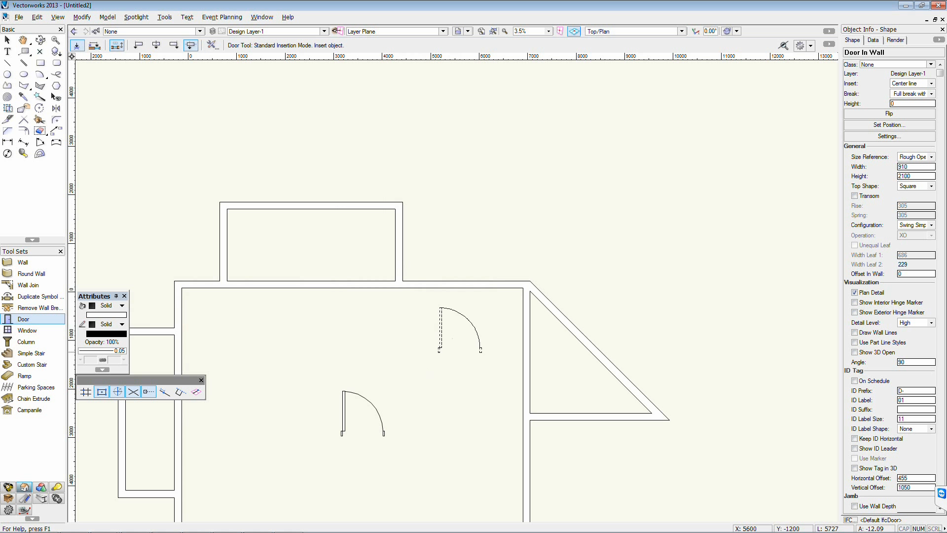
- Insert a door in the large room's upper wall, between the rectangular and triangular rooms, and flip it to swing inward
left_click(466, 280)
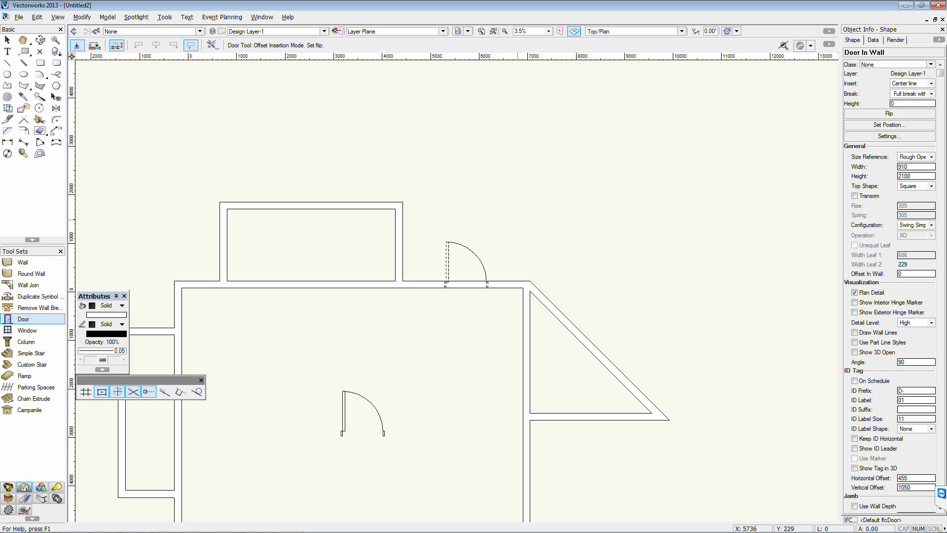
left_click(514, 230)
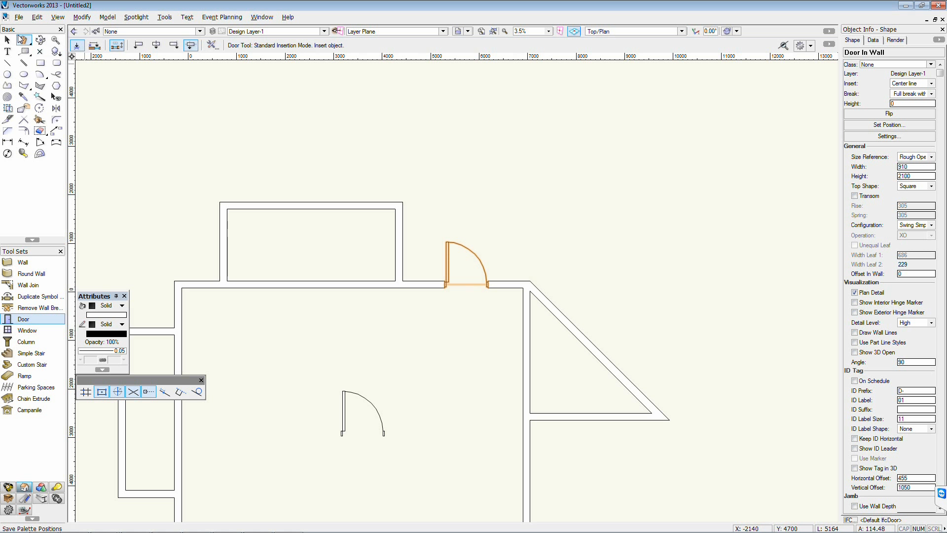
left_click(13, 40)
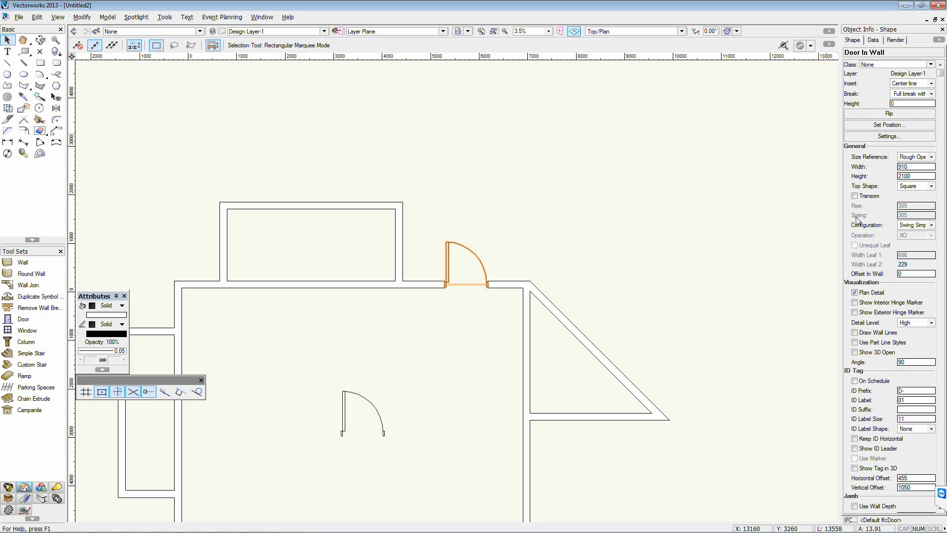
left_click(868, 114)
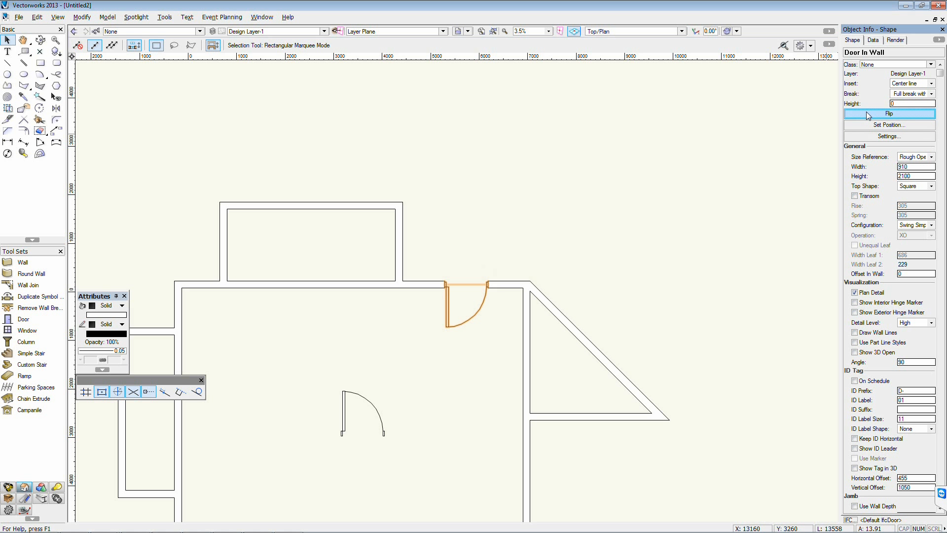
left_click(868, 114)
left_click(869, 114)
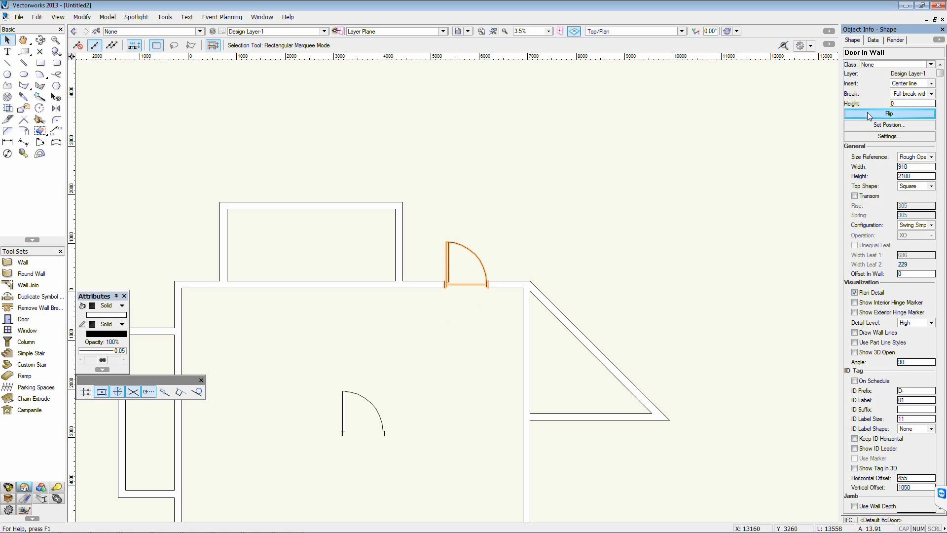
left_click(868, 114)
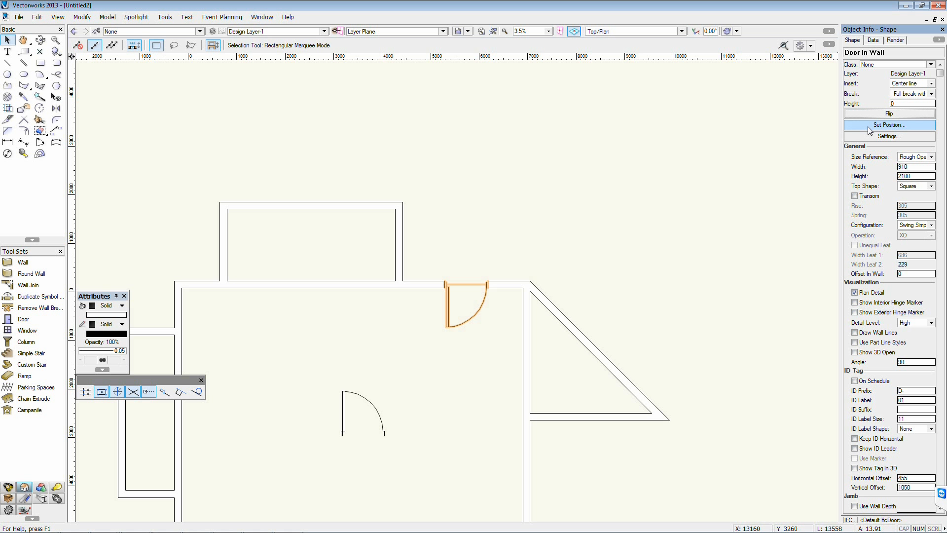
- Check the upper-wall door's general settings and close them without changes
left_click(875, 138)
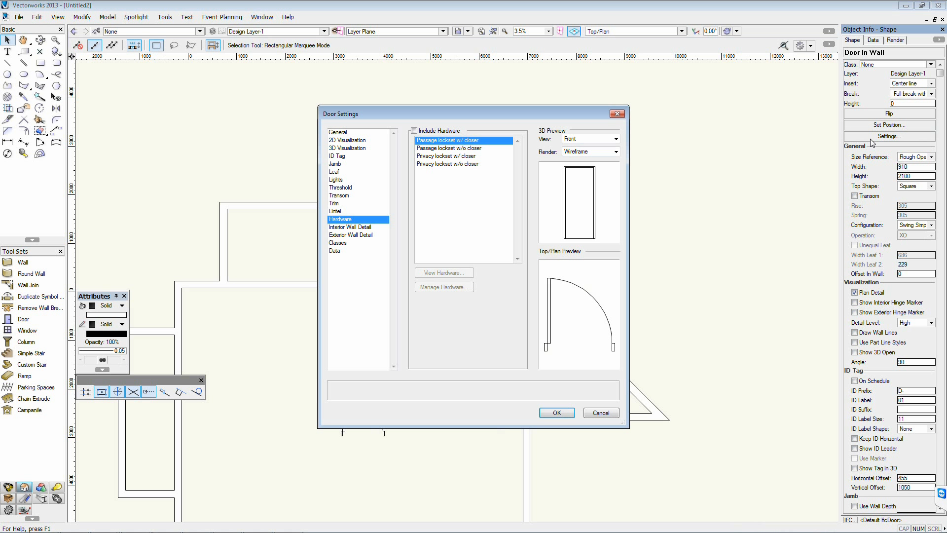
left_click(366, 134)
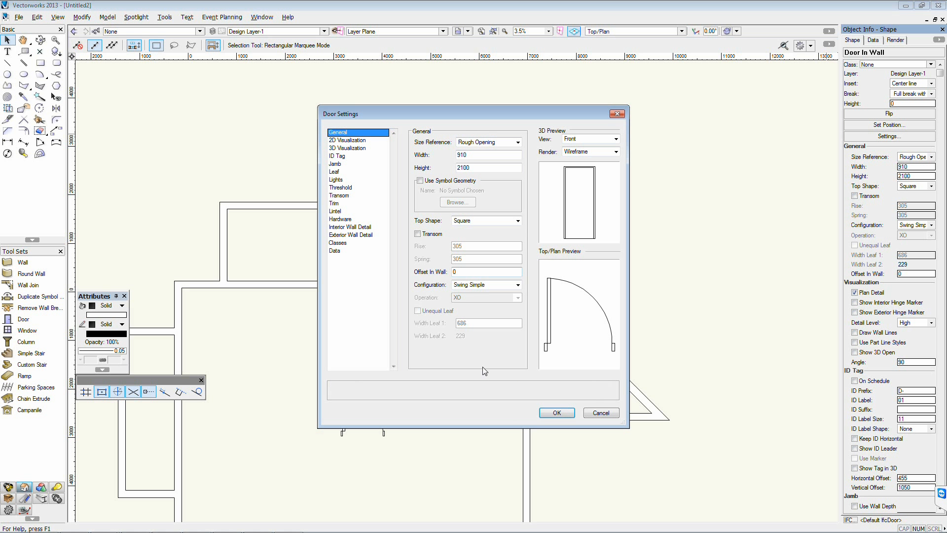
left_click(617, 115)
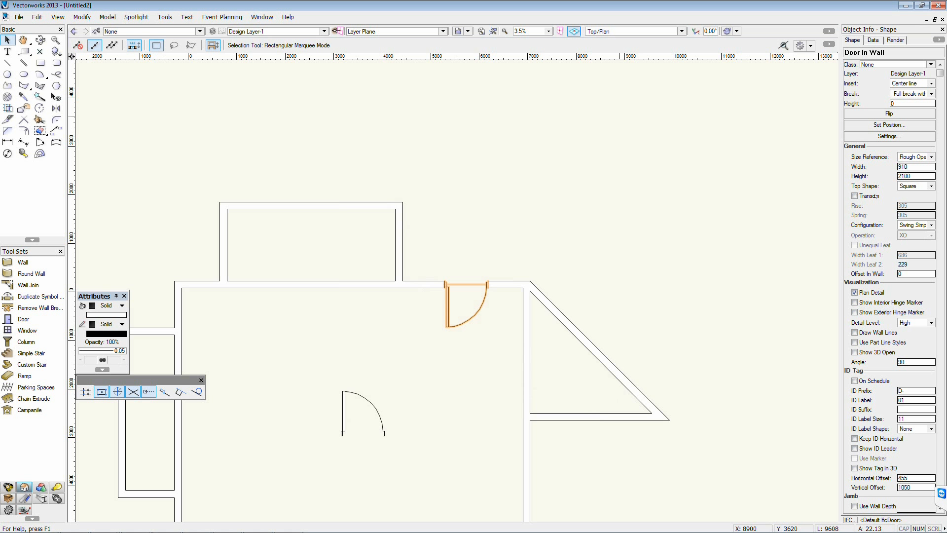
- Enable Show 3D Open for the upper-wall door and set its opening angle to 120
scroll(894, 162, "down", 1)
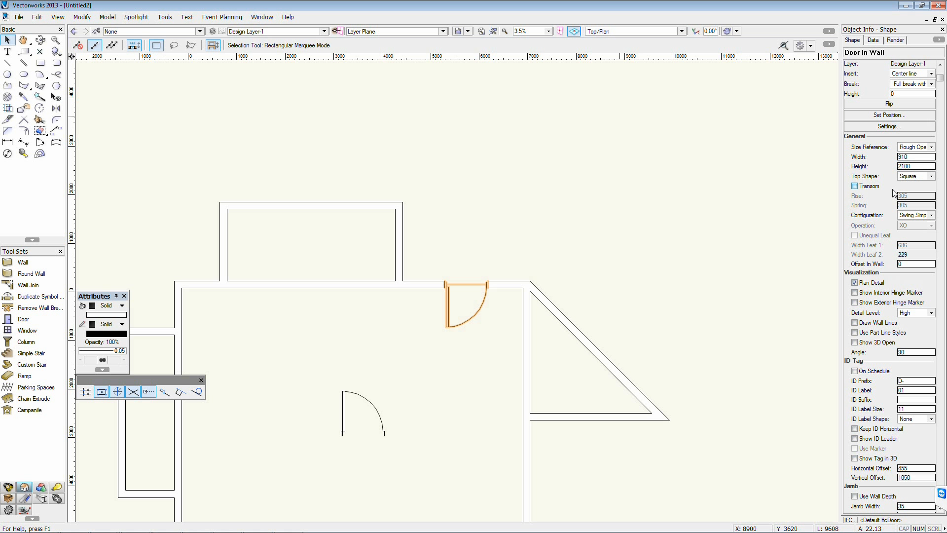
scroll(881, 220, "down", 5)
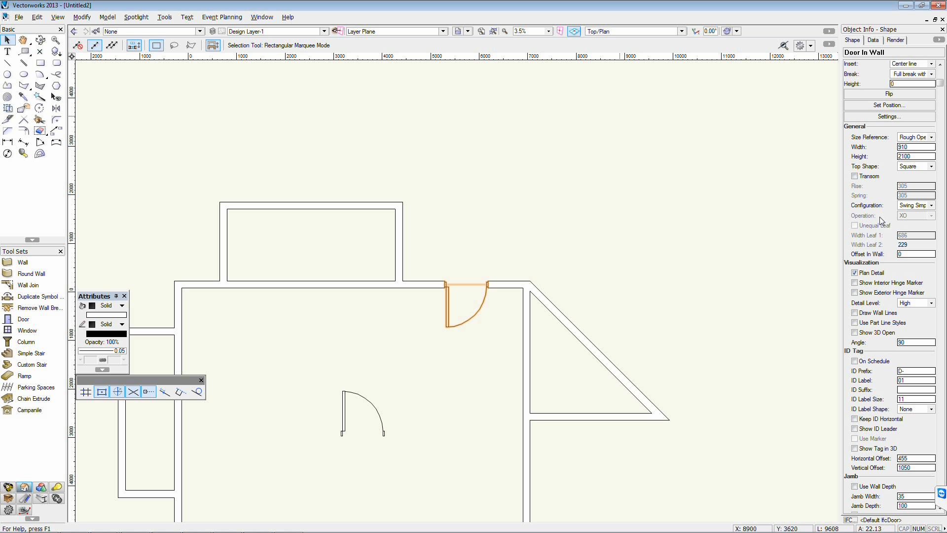
scroll(881, 221, "down", 5)
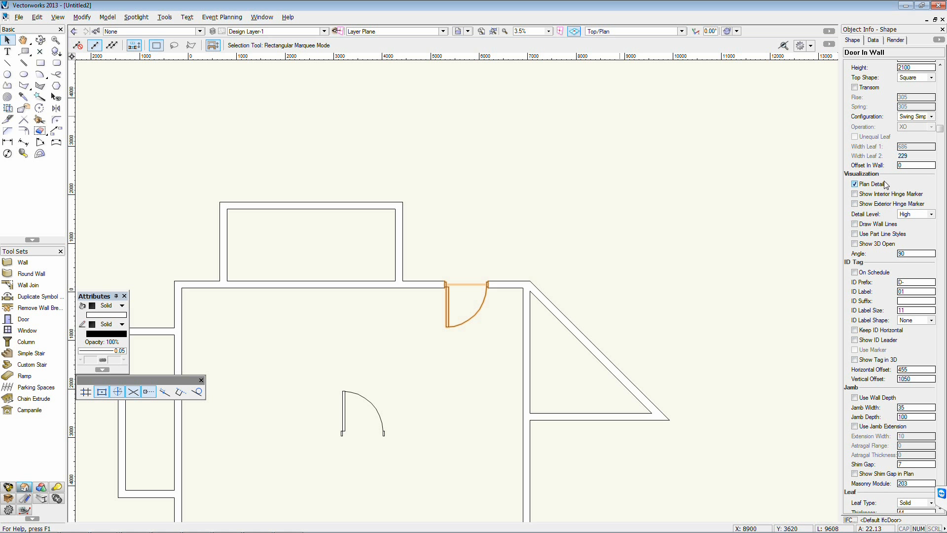
left_click(869, 246)
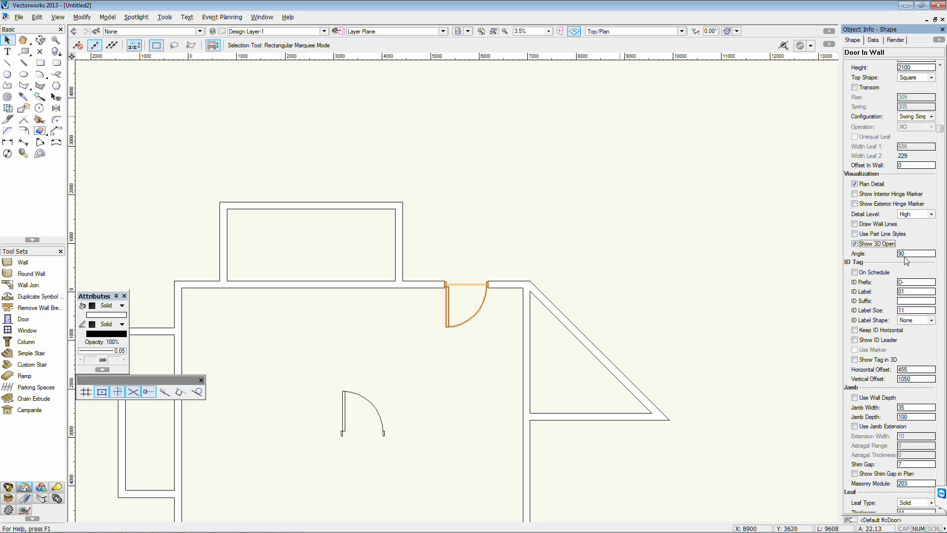
double_click(906, 254)
key("Return")
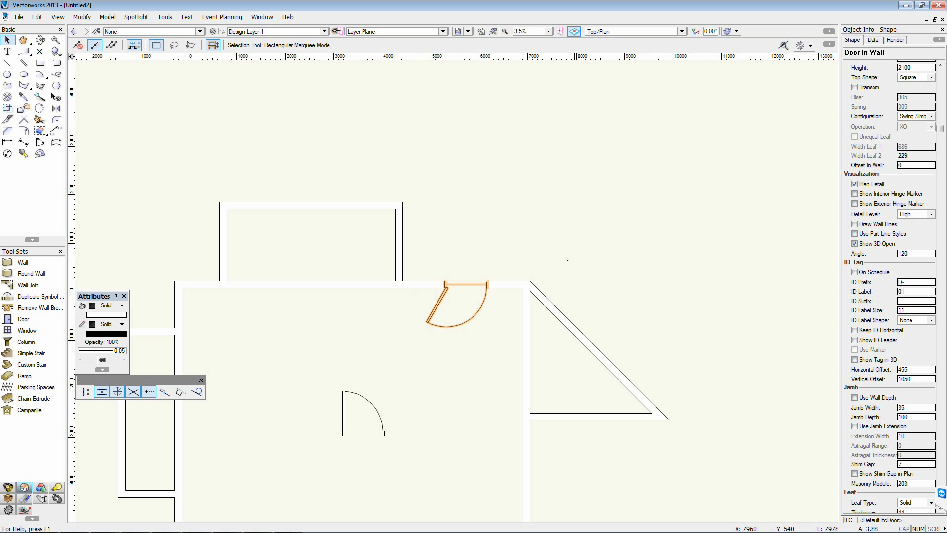
- Examine the upper-wall door's remaining parameters, from ID tag, jamb and leaf to threshold, trim, lintel and wall detail
scroll(899, 291, "down", 3)
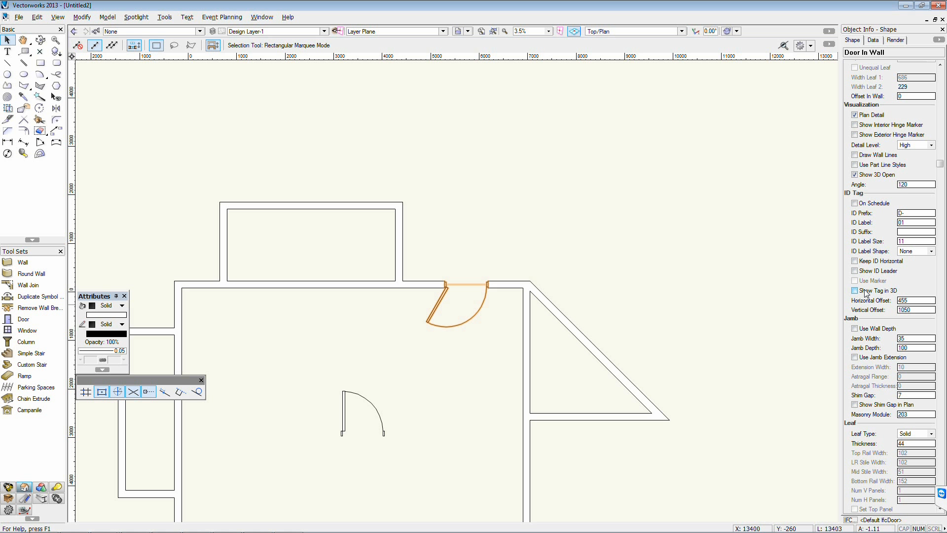
scroll(867, 293, "down", 15)
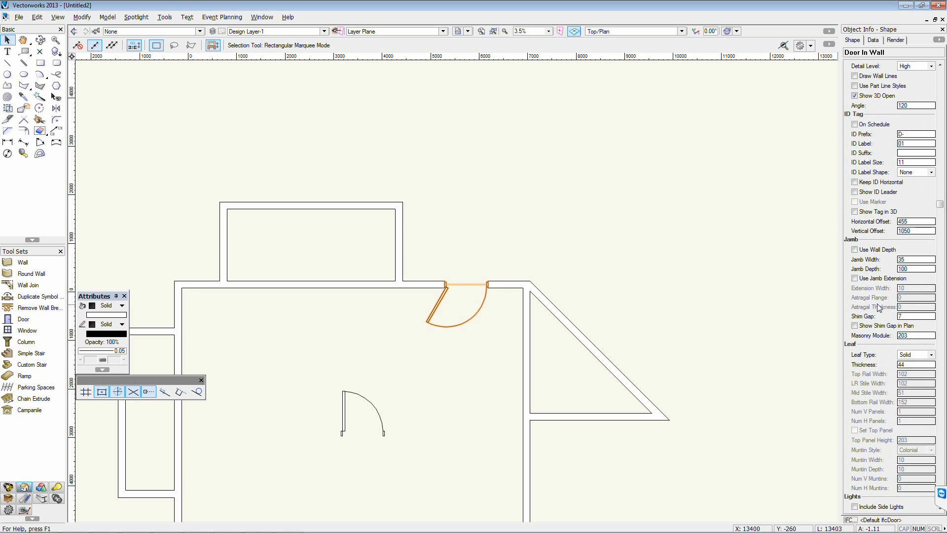
scroll(880, 308, "down", 12)
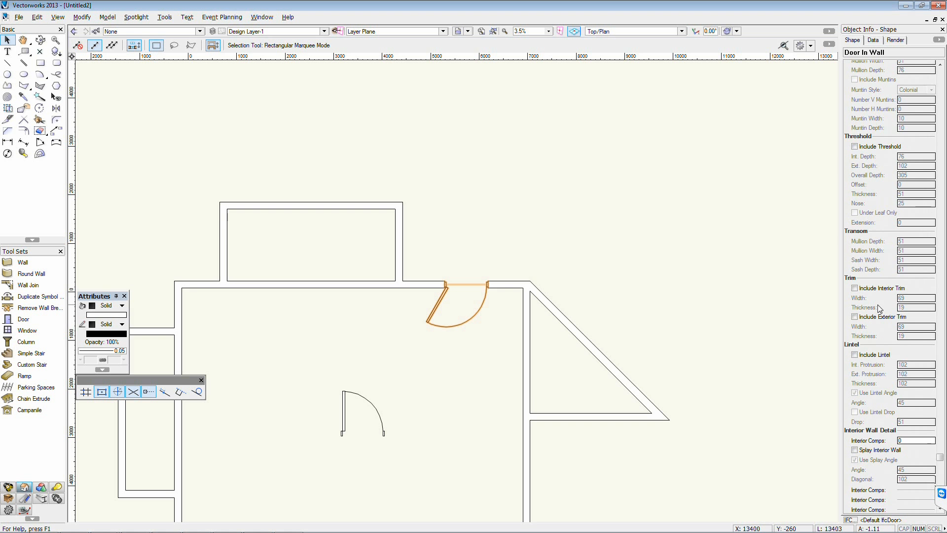
scroll(877, 465, "up", 12)
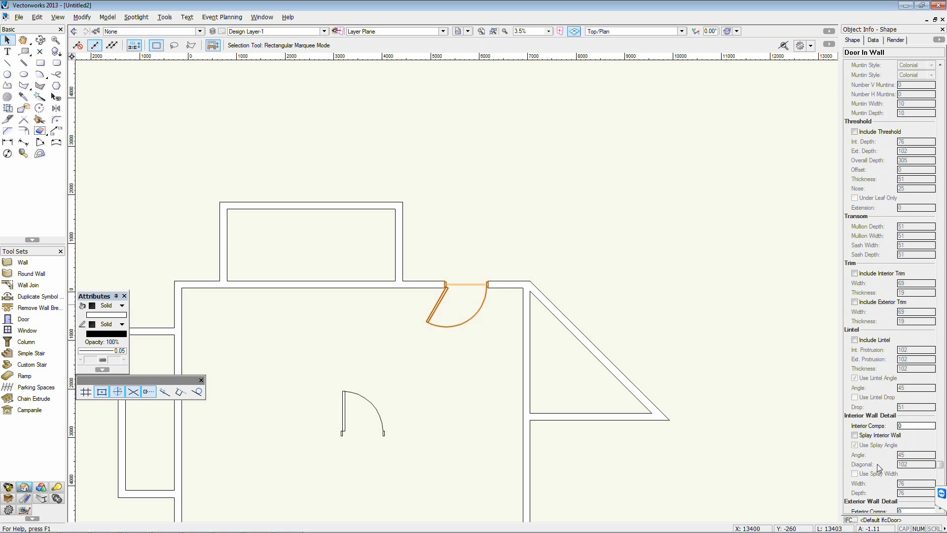
scroll(876, 467, "up", 15)
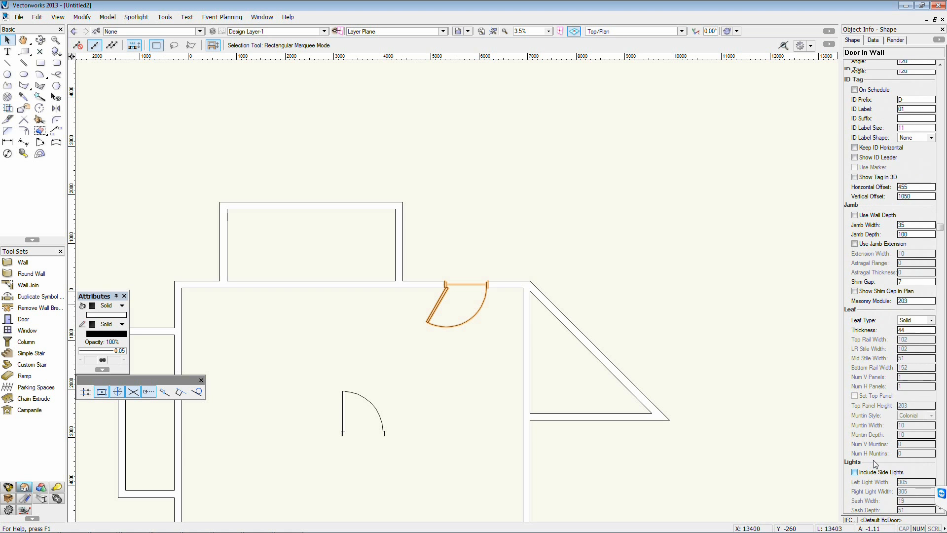
scroll(875, 464, "up", 3)
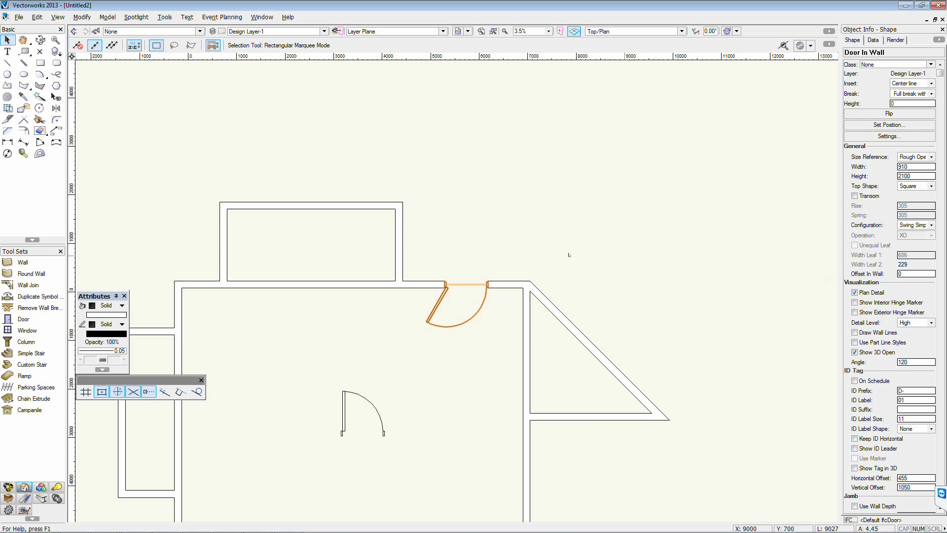
- Insert a door in the large room's right wall, below the triangular room, swinging outward
left_click(24, 319)
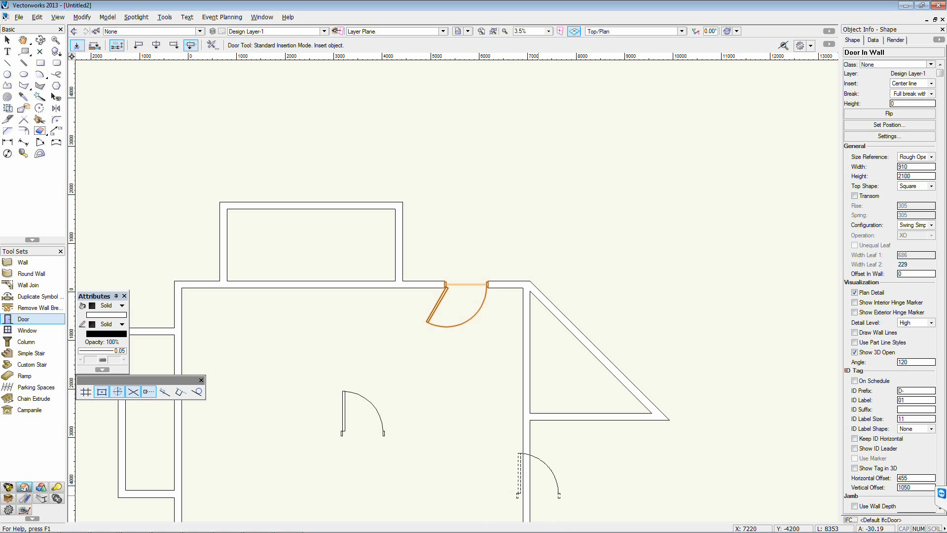
left_click(527, 486)
left_click(526, 486)
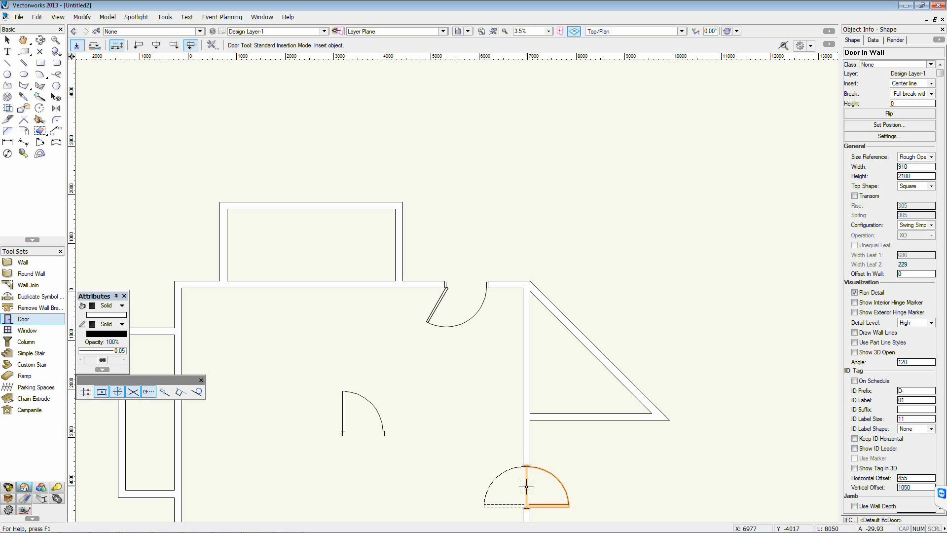
- Make the large room's right-wall door a Swing Bi-part door with a width of 1820
middle_click_drag(530, 476, 450, 266)
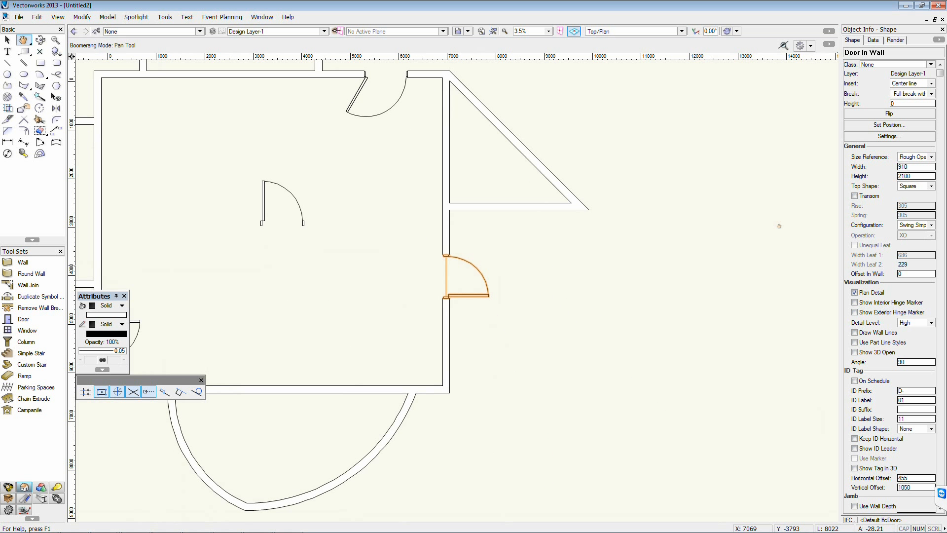
left_click(904, 225)
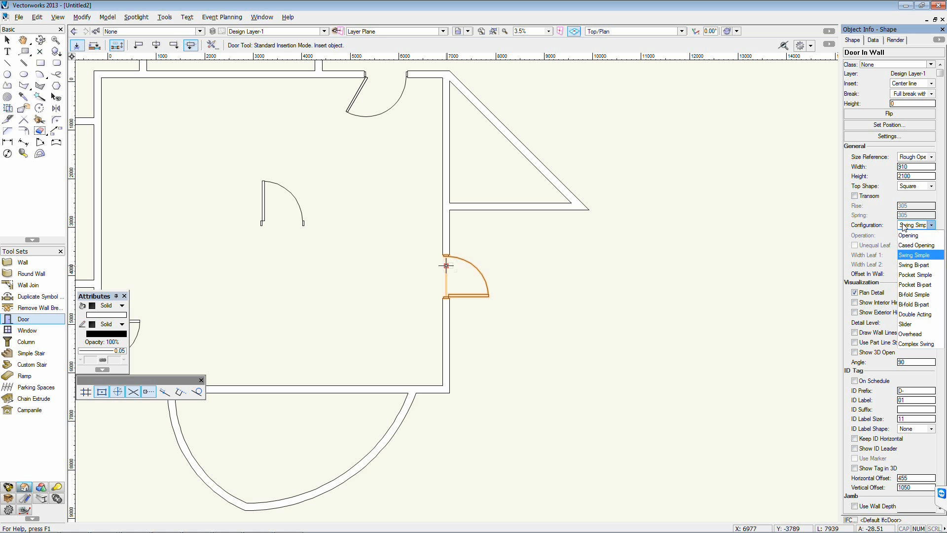
left_click(916, 265)
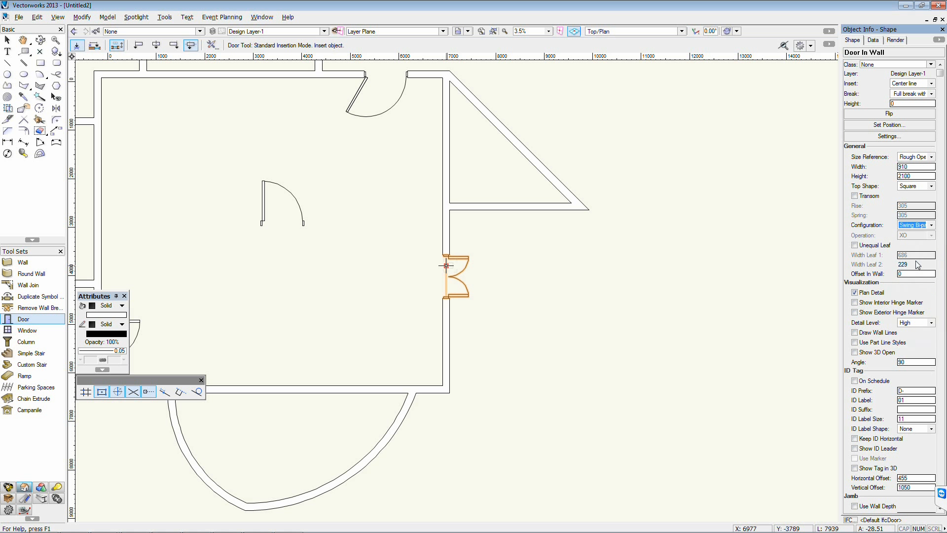
left_click(907, 166)
key("Return")
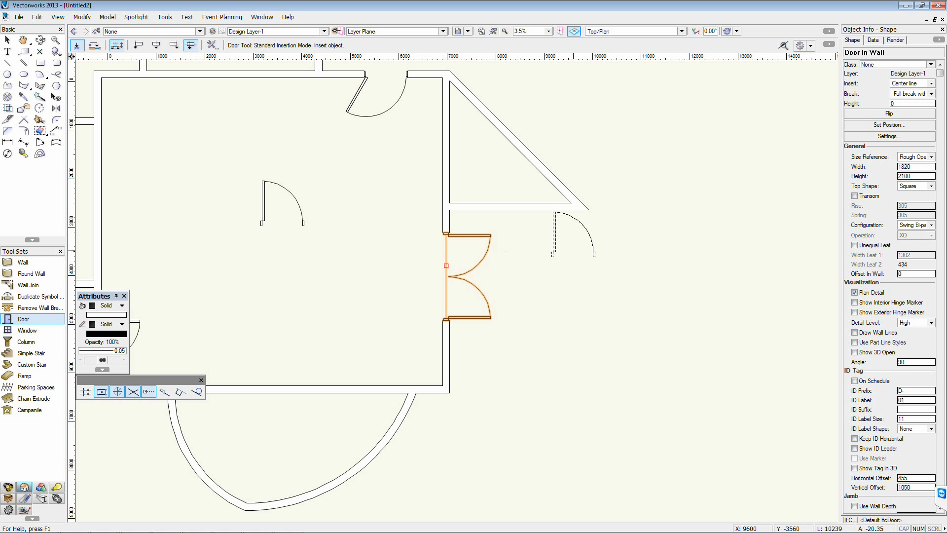
key("x")
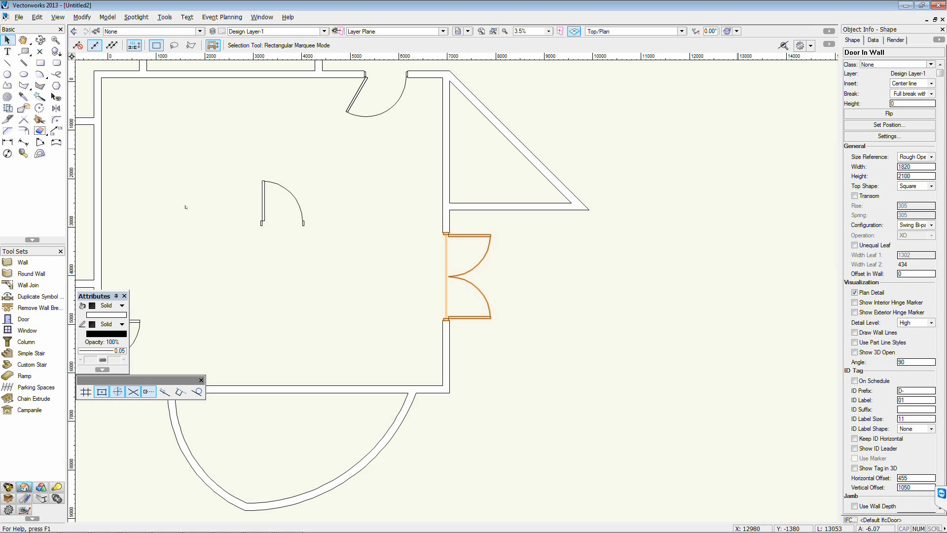
- Insert a window near the middle of the triangular room's diagonal wall, facing outward
left_click(37, 331)
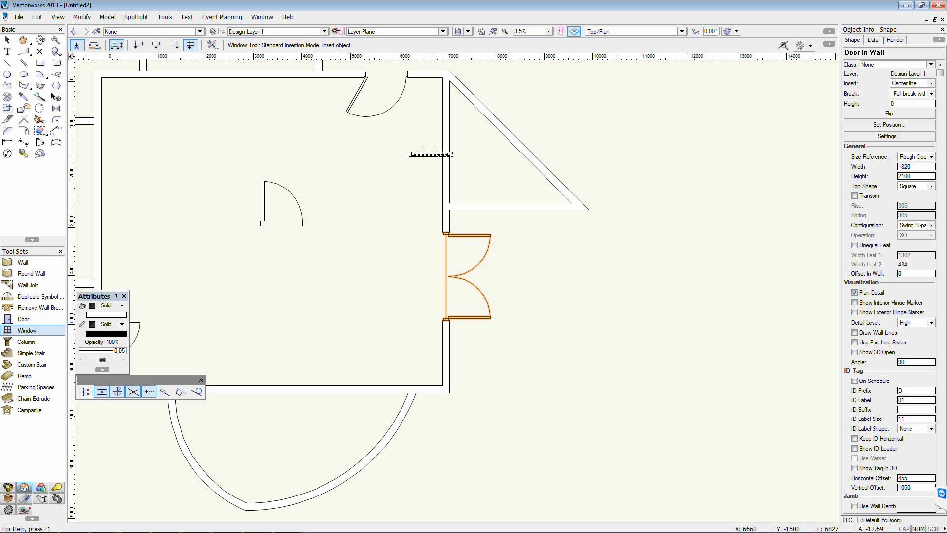
left_click(513, 139)
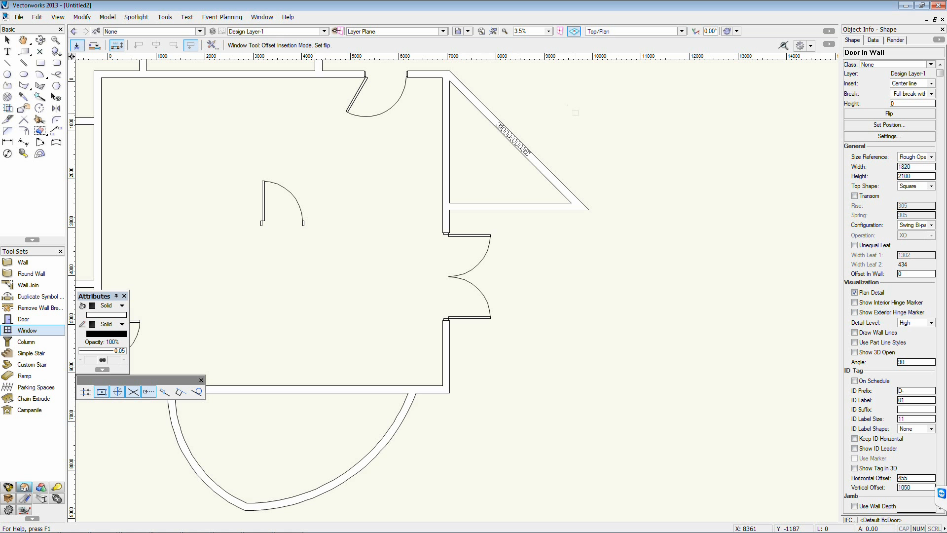
left_click(575, 113)
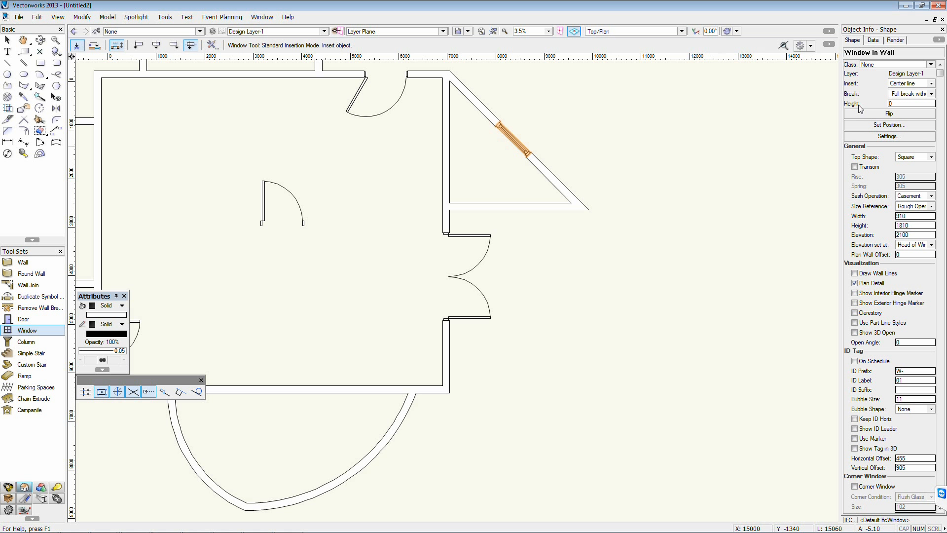
- Give the diagonal-wall window a Round top shape with a transom, keeping Rough Opening as its size reference
left_click(853, 140)
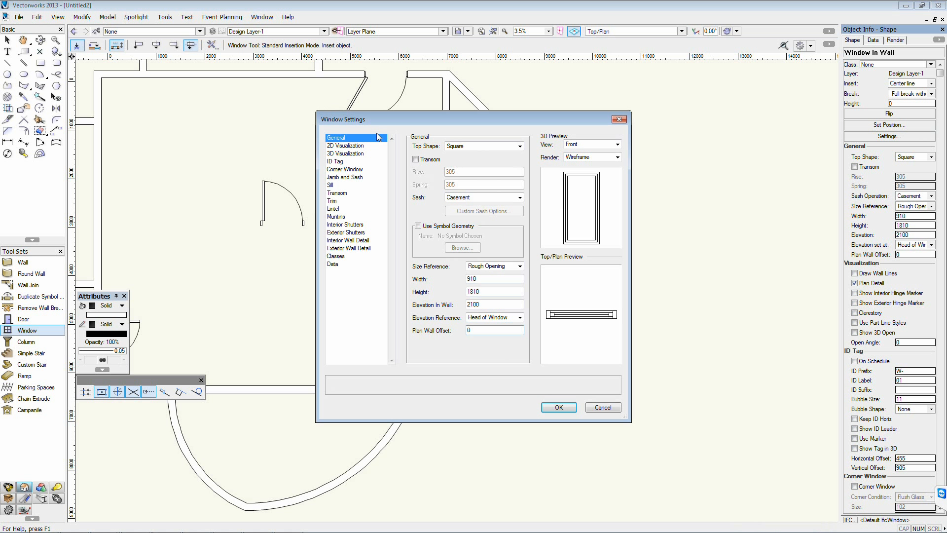
left_click(461, 147)
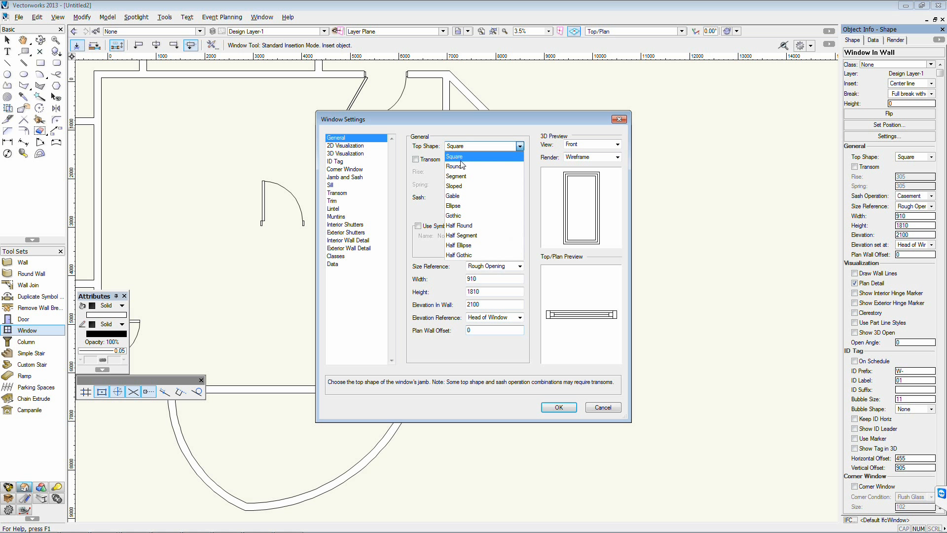
left_click(459, 166)
left_click(416, 159)
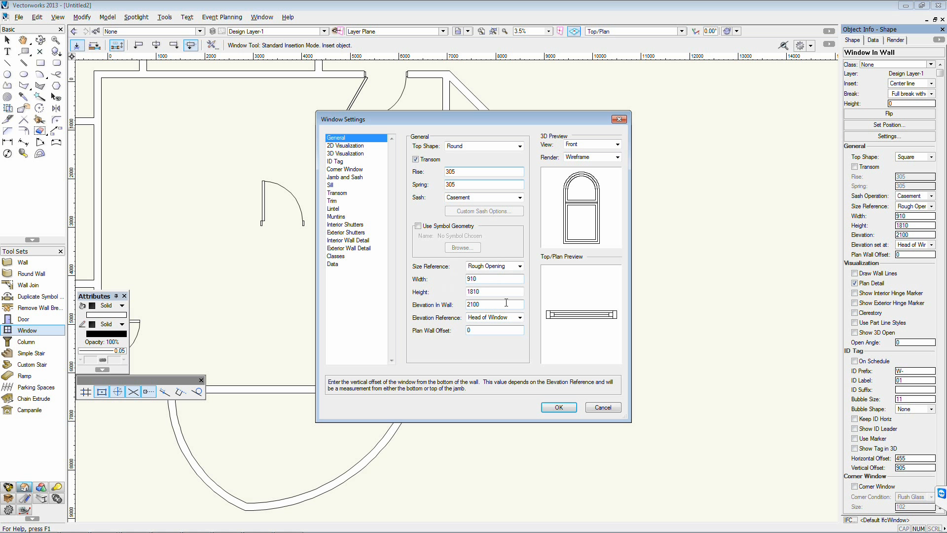
left_click(477, 267)
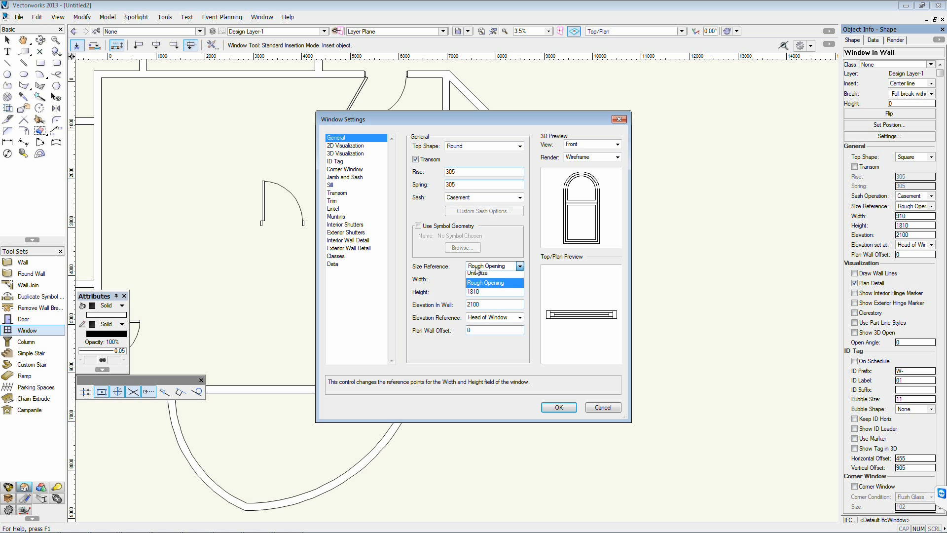
left_click(476, 269)
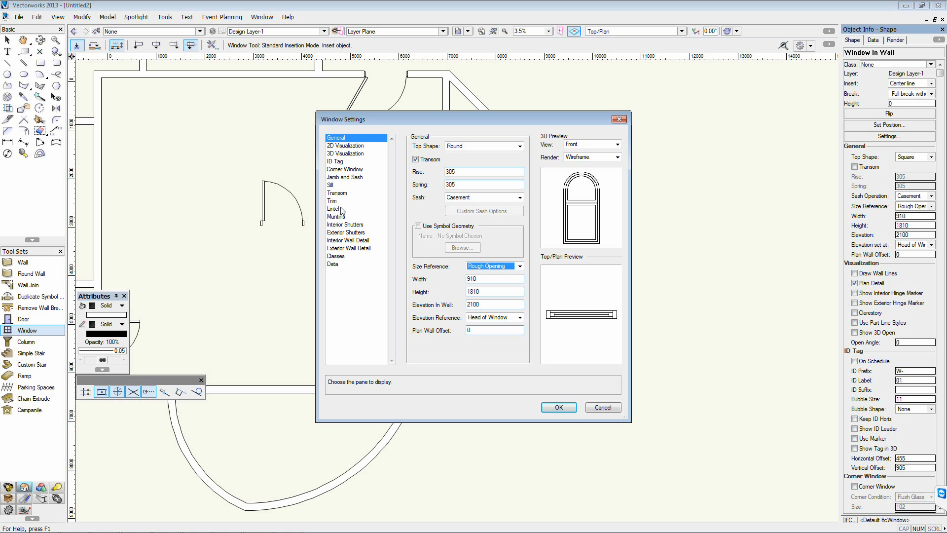
- Try the Bi-parting Casement and Horizontal Slider sash types for the window
left_click(452, 198)
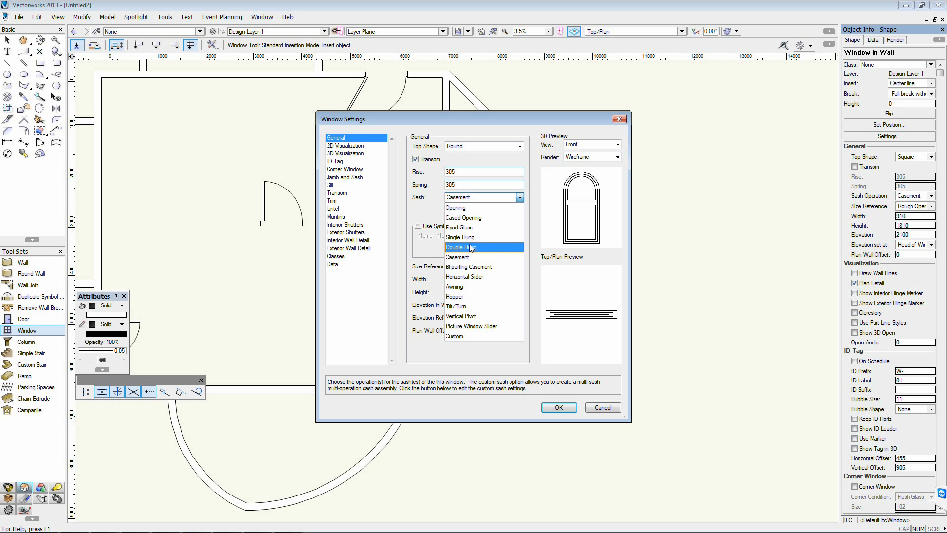
left_click(481, 257)
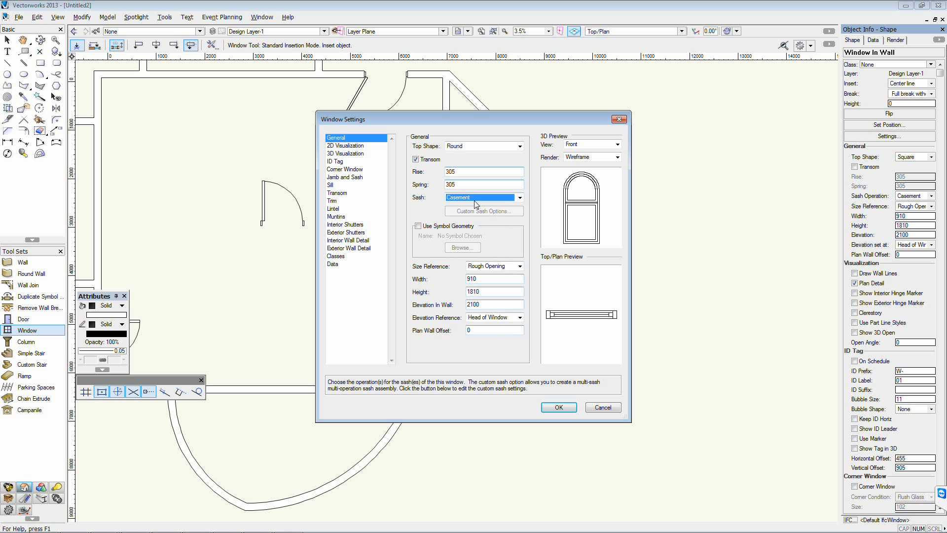
left_click(473, 198)
left_click(464, 268)
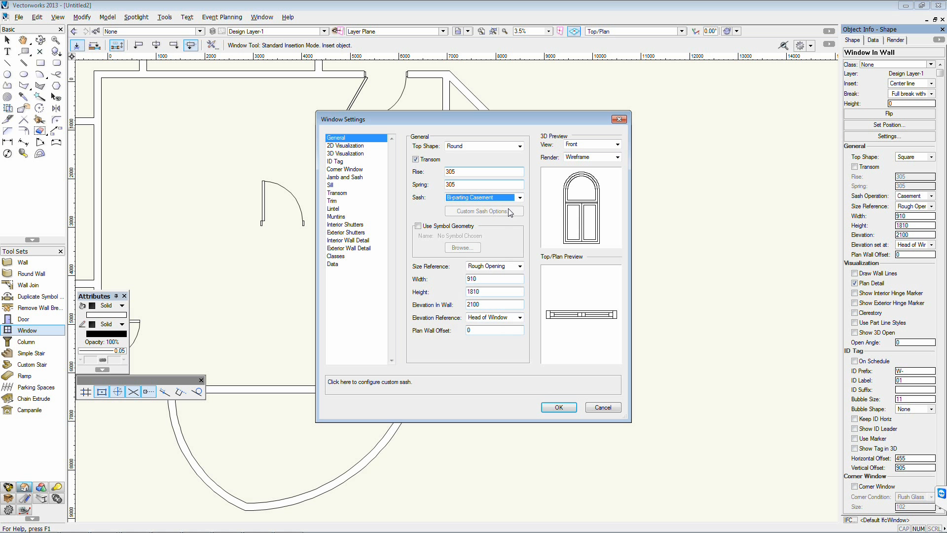
left_click(493, 198)
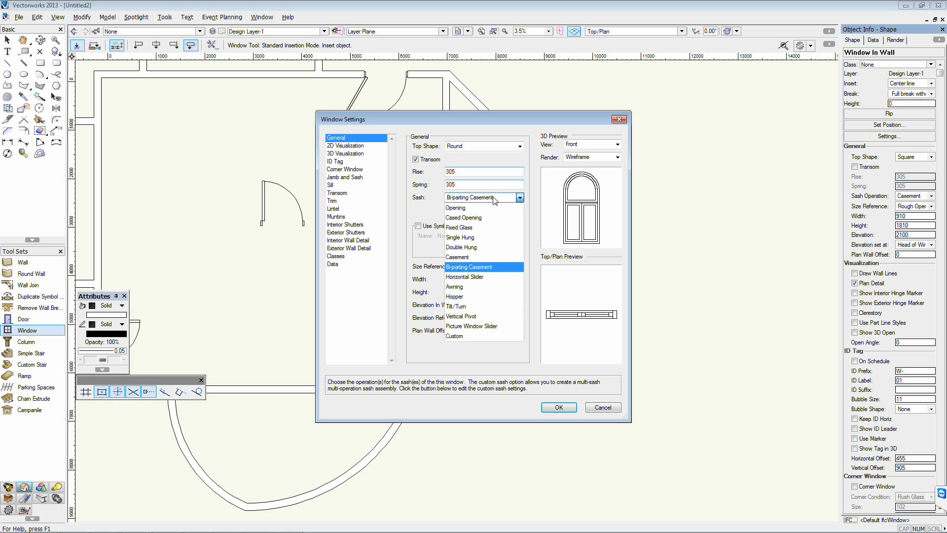
left_click(486, 276)
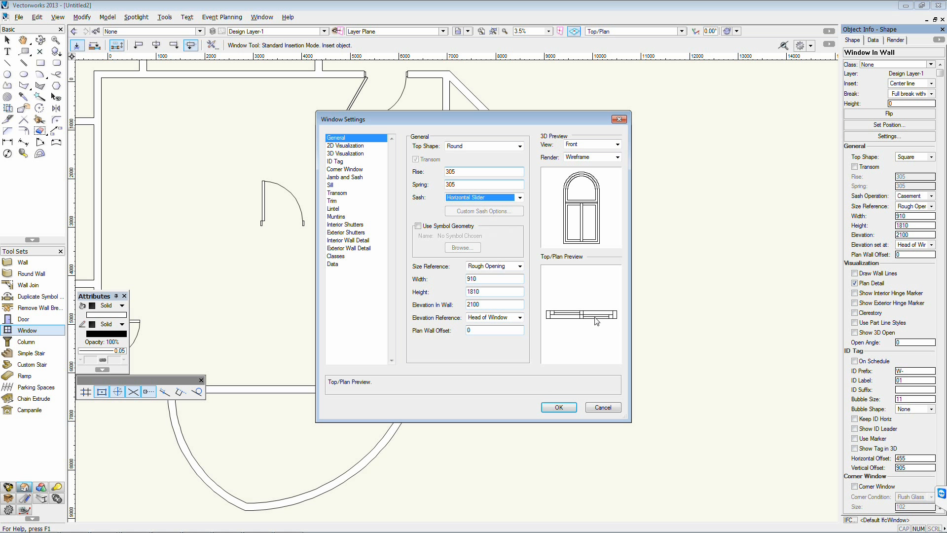
- Set the window's sash to Tilt/Turn and apply the window settings
left_click(481, 198)
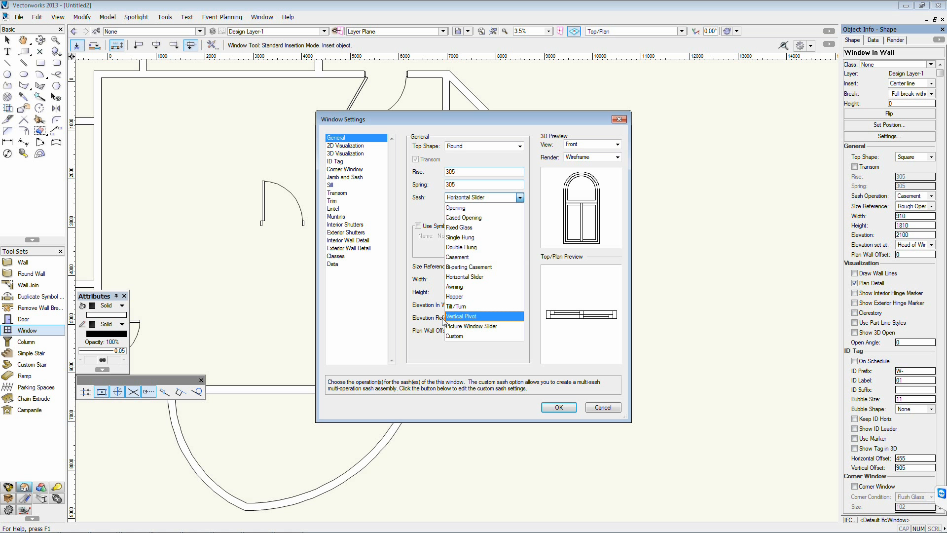
left_click(457, 306)
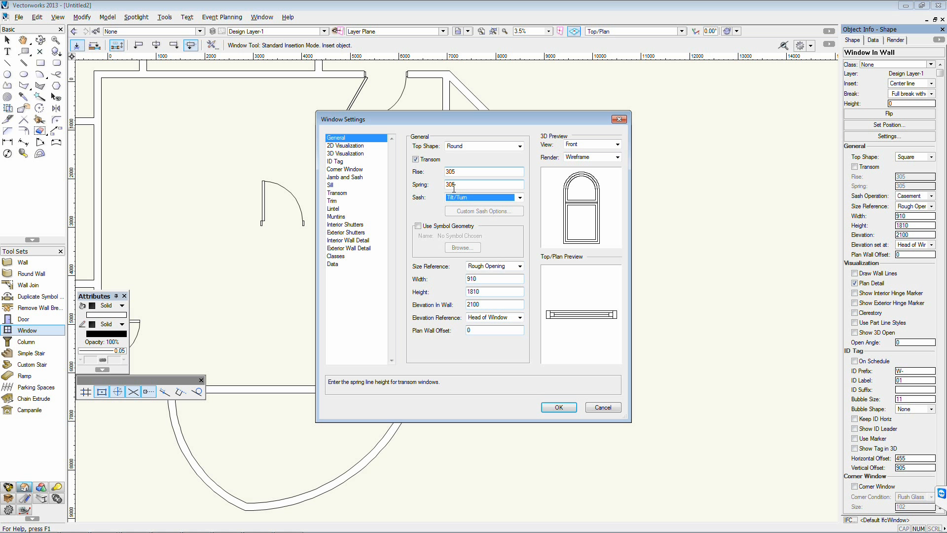
left_click(558, 407)
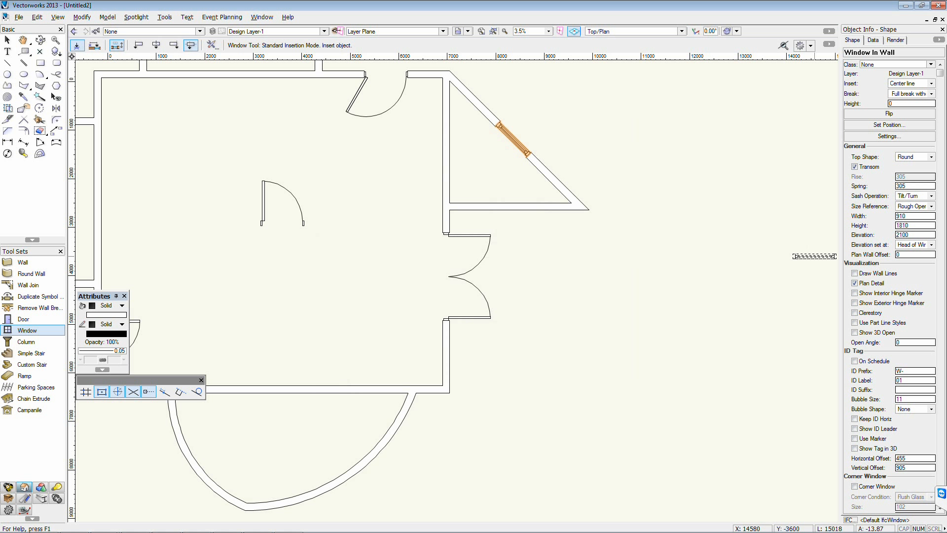
- Enable Show 3D Open for the diagonal-wall window and set its open angle to 45
left_click(866, 333)
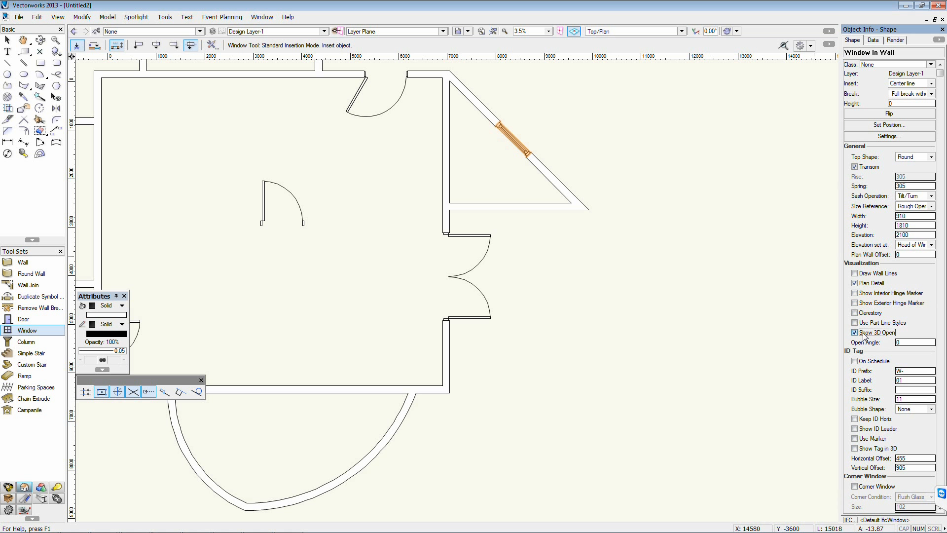
left_click_drag(904, 342, 873, 342)
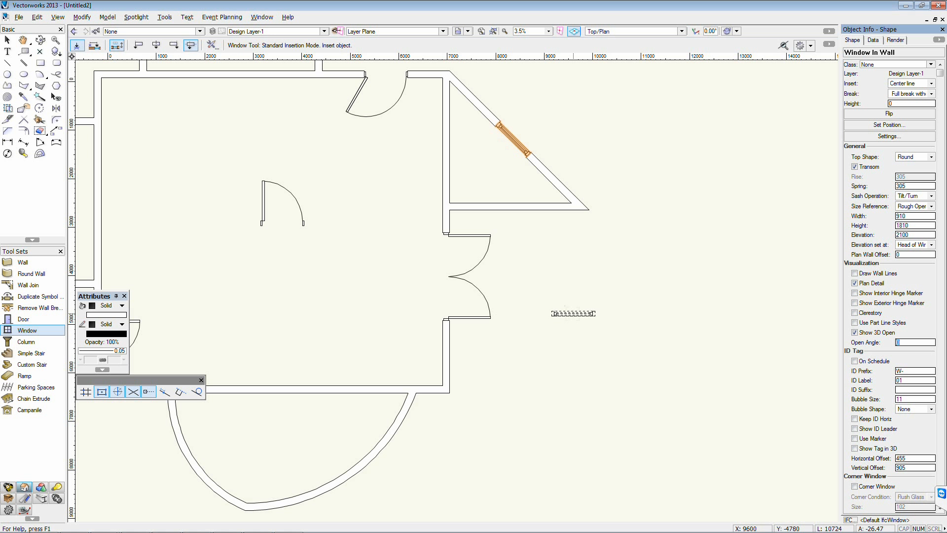
key("Return")
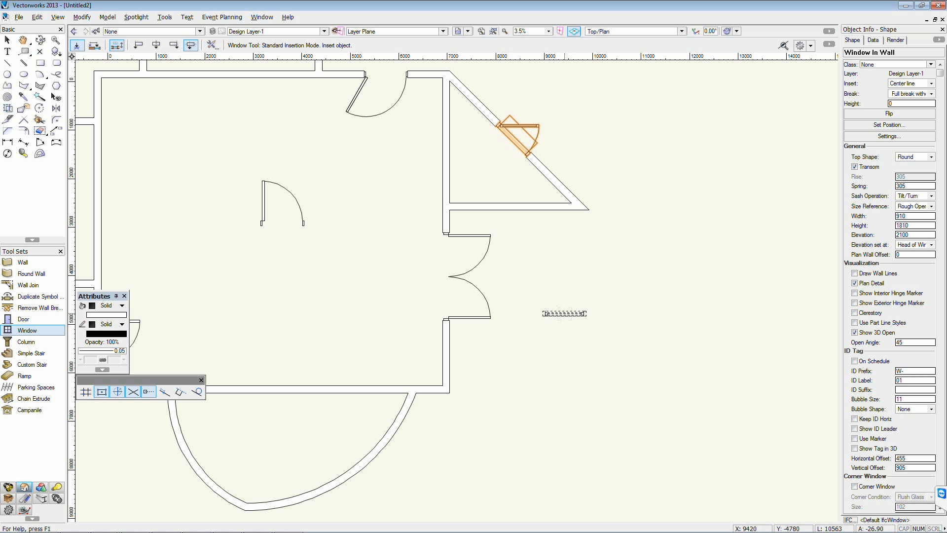
- Examine the opened window and nearby doors in the Right Rear Isometric view with shaded rendering
key("KP_3")
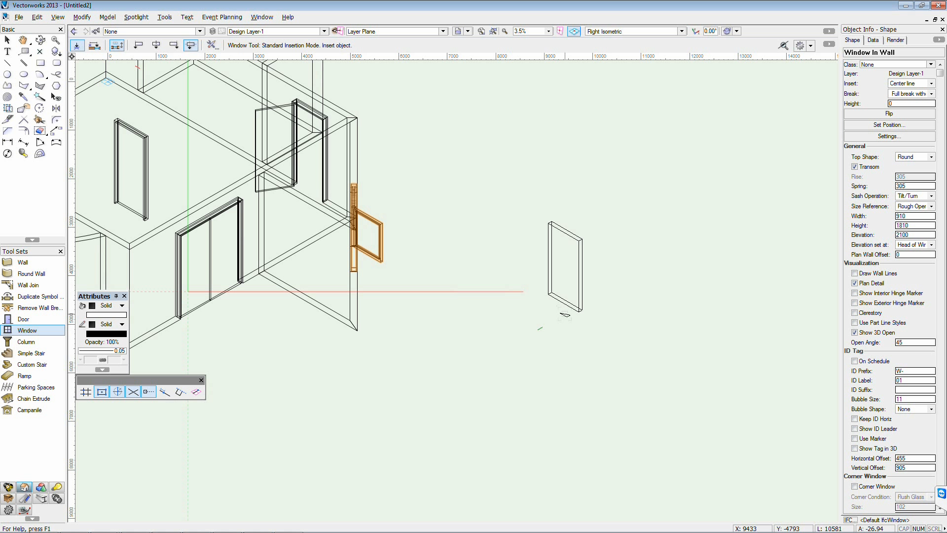
key("KP_9")
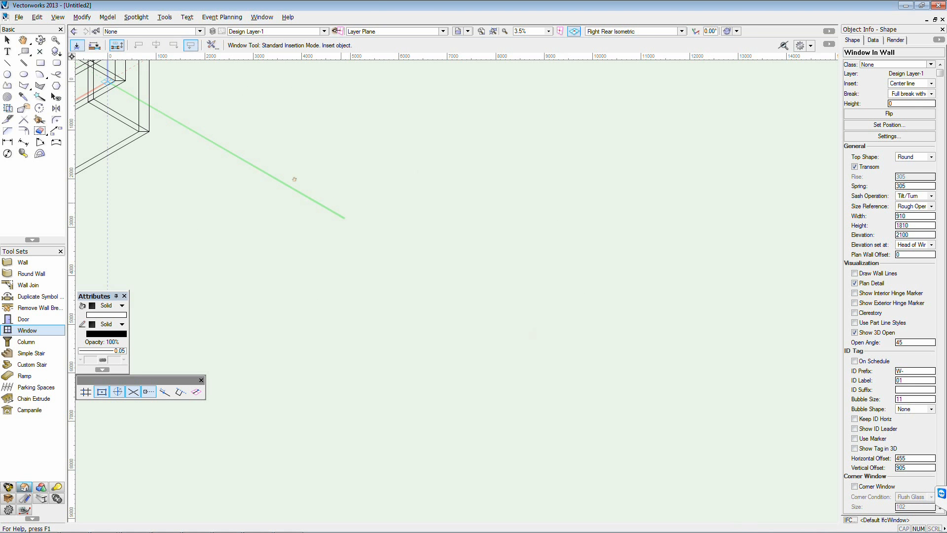
middle_click_drag(294, 180, 612, 345)
middle_click_drag(201, 326, 557, 306)
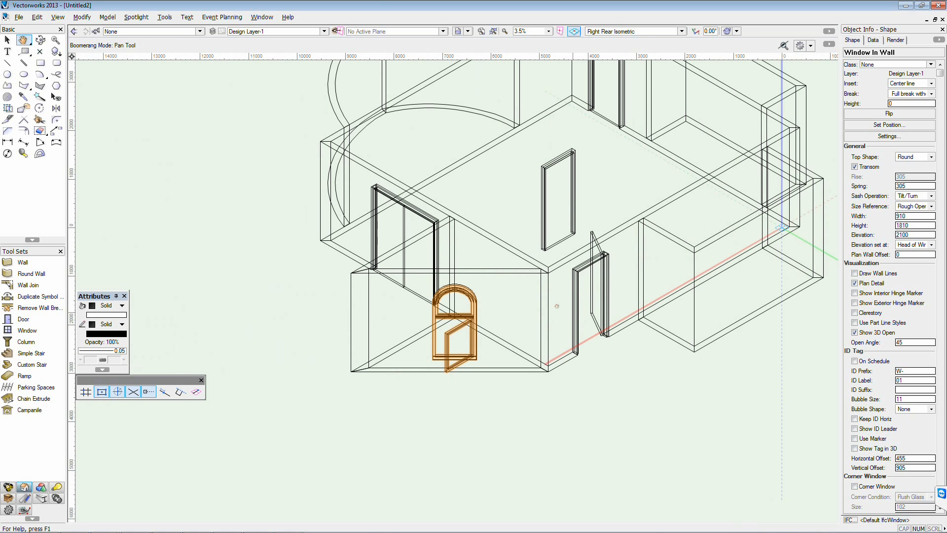
key("x")
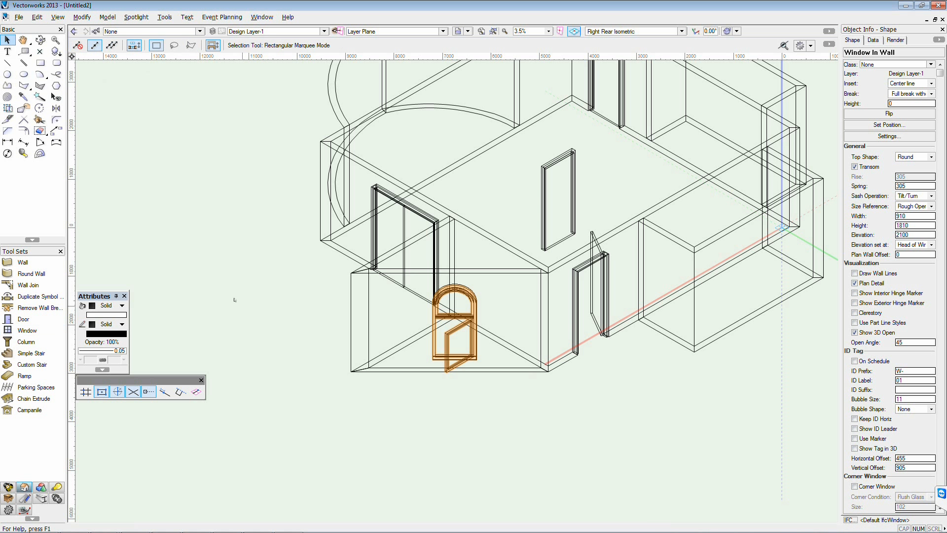
left_click(338, 410)
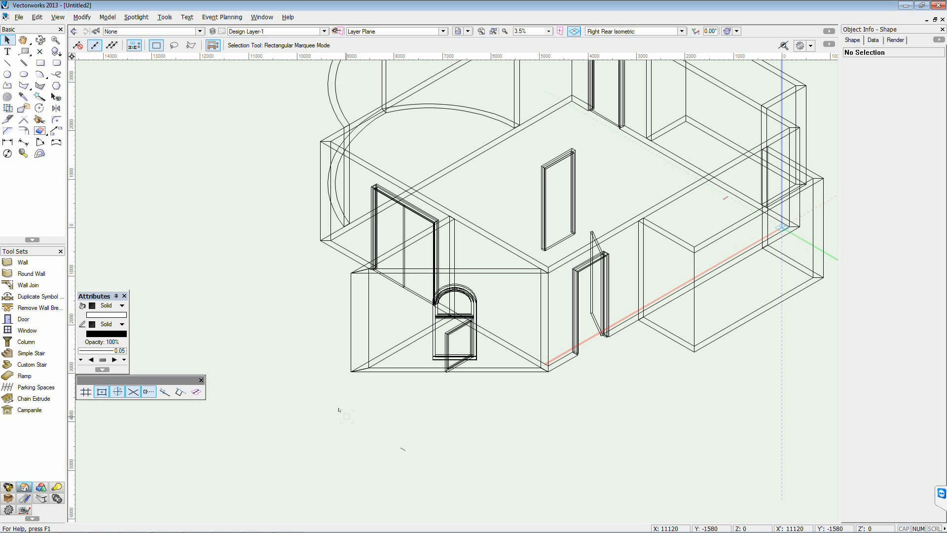
key("ctrl+shift+g")
scroll(469, 299, "up", 2)
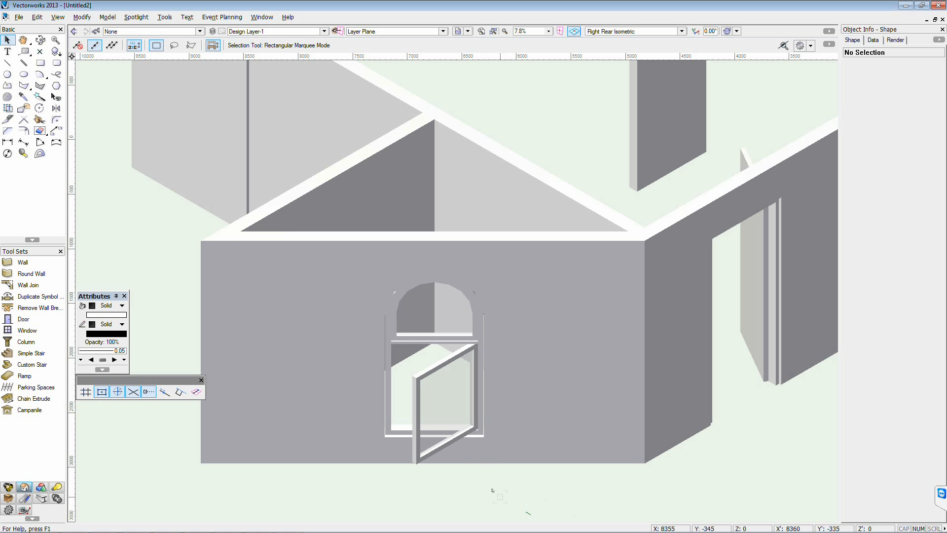
- Return to the Top/Plan view and move the selected upper-wall door 100 to the right along its wall
key("ctrl+5")
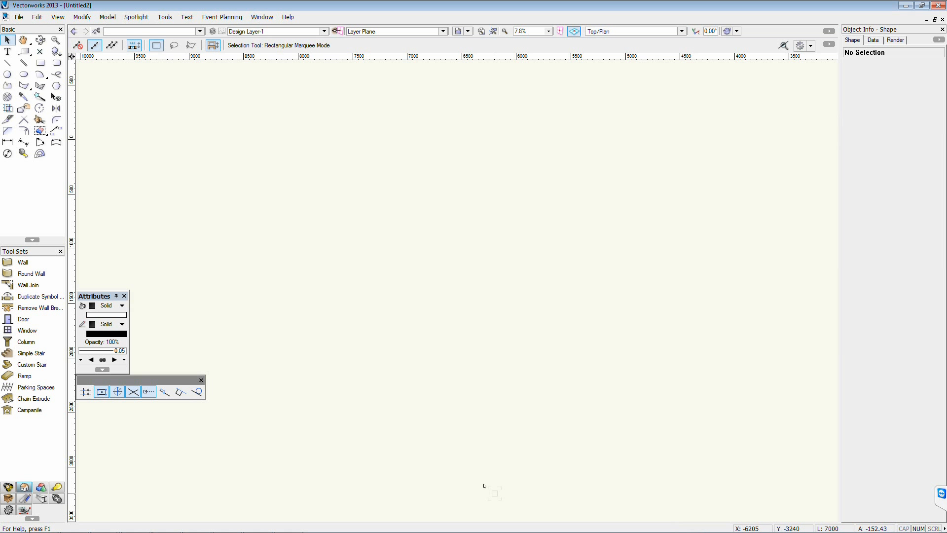
scroll(430, 394, "down", 5)
scroll(571, 333, "up", 3)
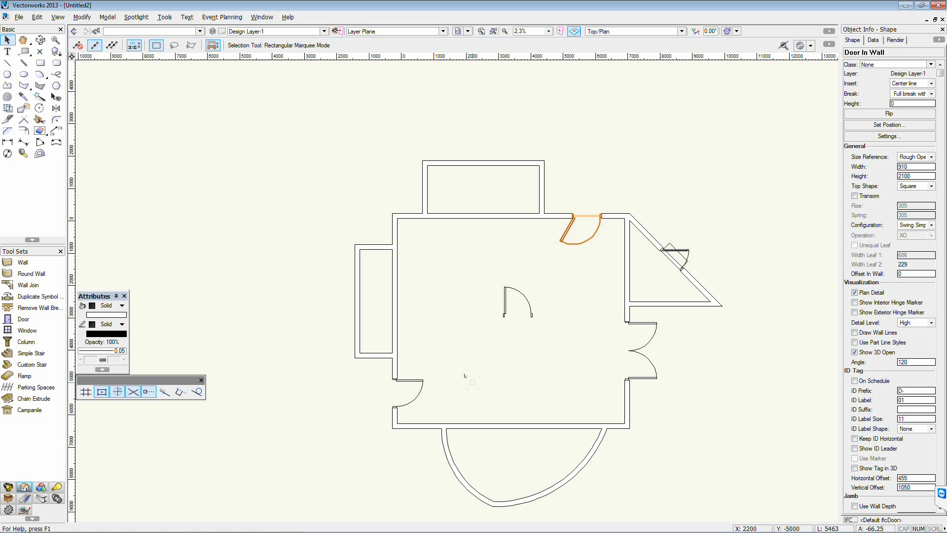
key("ctrl+m")
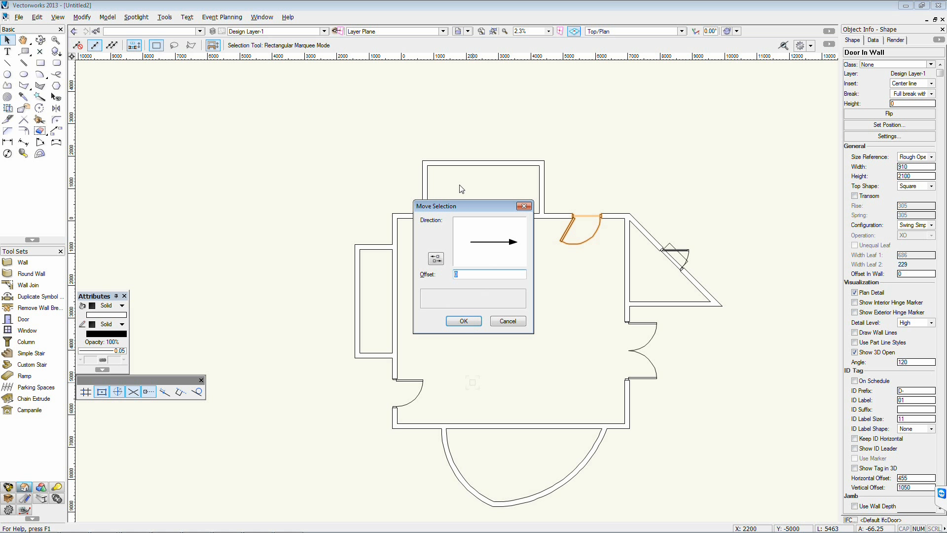
left_click_drag(449, 206, 254, 124)
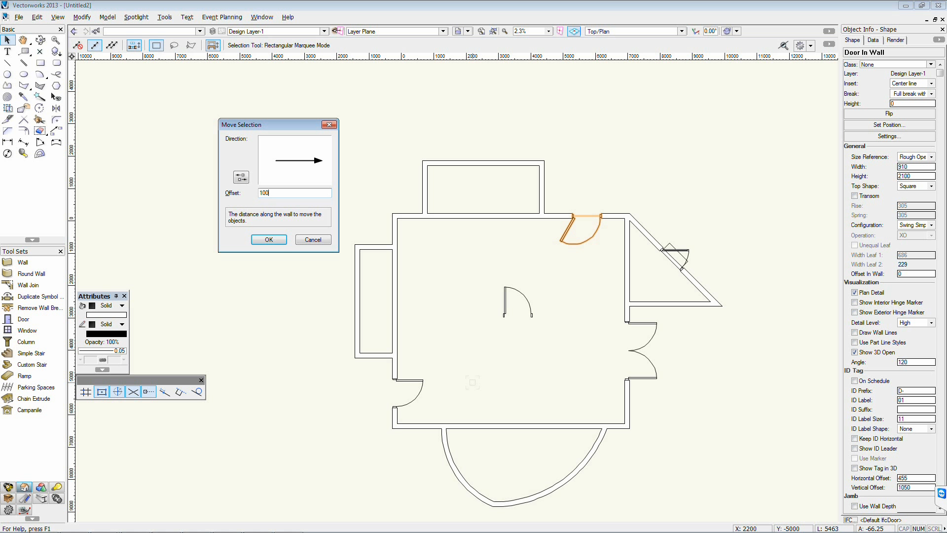
left_click(241, 178)
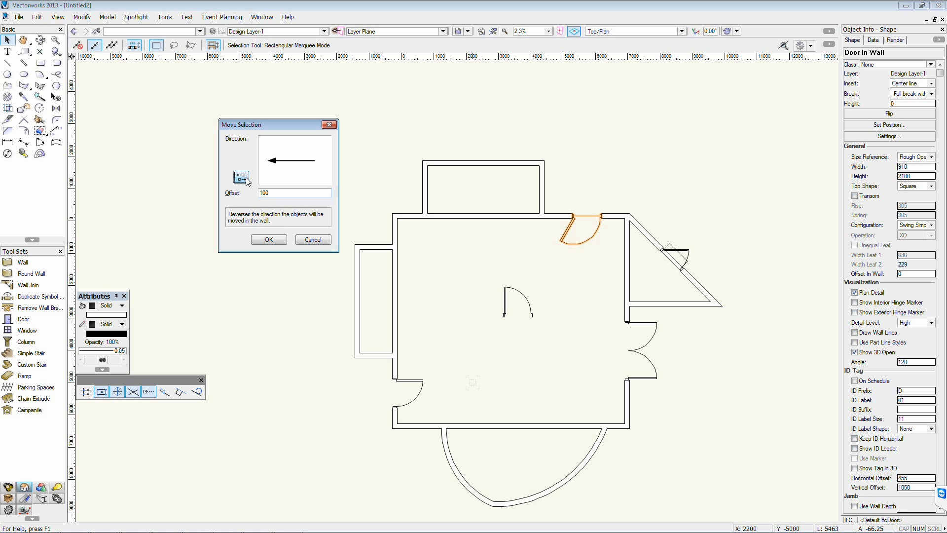
left_click(242, 178)
left_click(261, 240)
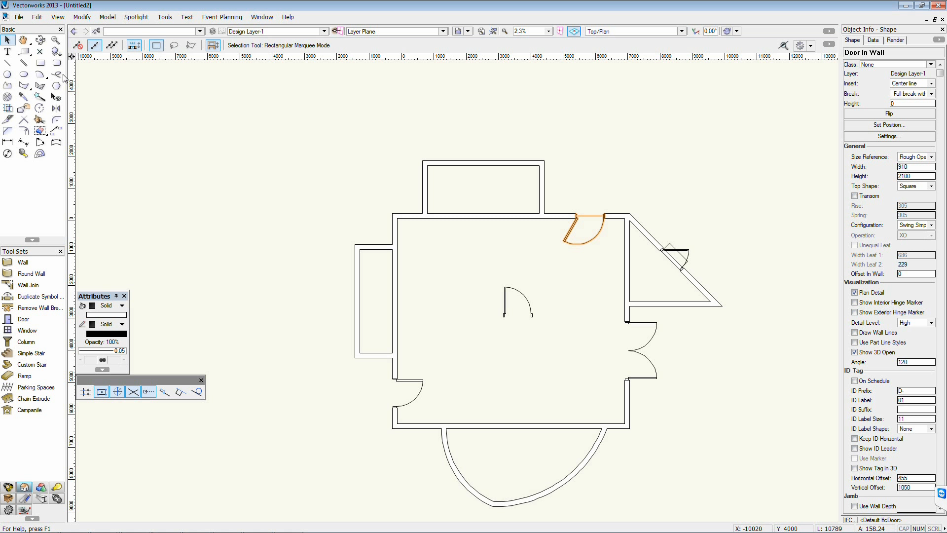
- Draw a rotated helper rectangle about 2855 by 1603 mm from the left room's lower inner corner to the midpoint of its shared wall
left_click(40, 62)
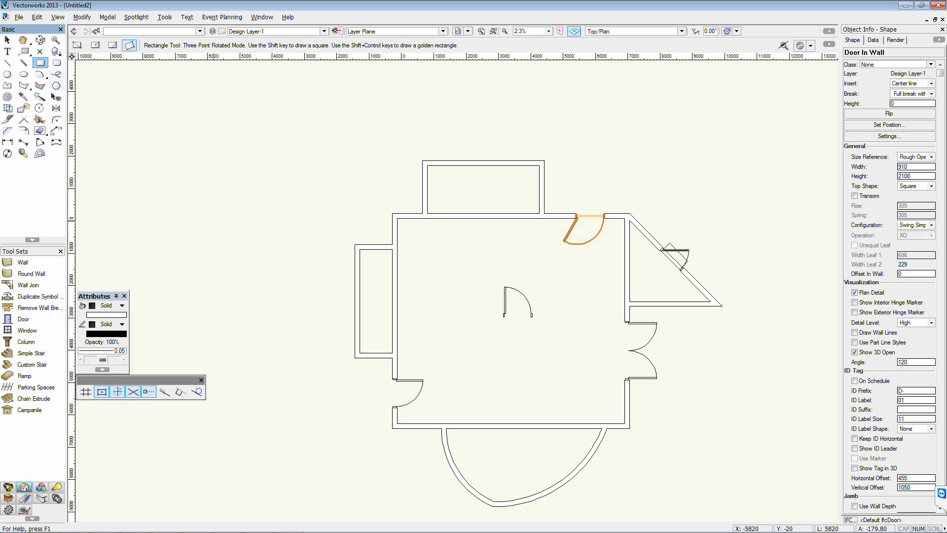
left_click(393, 353)
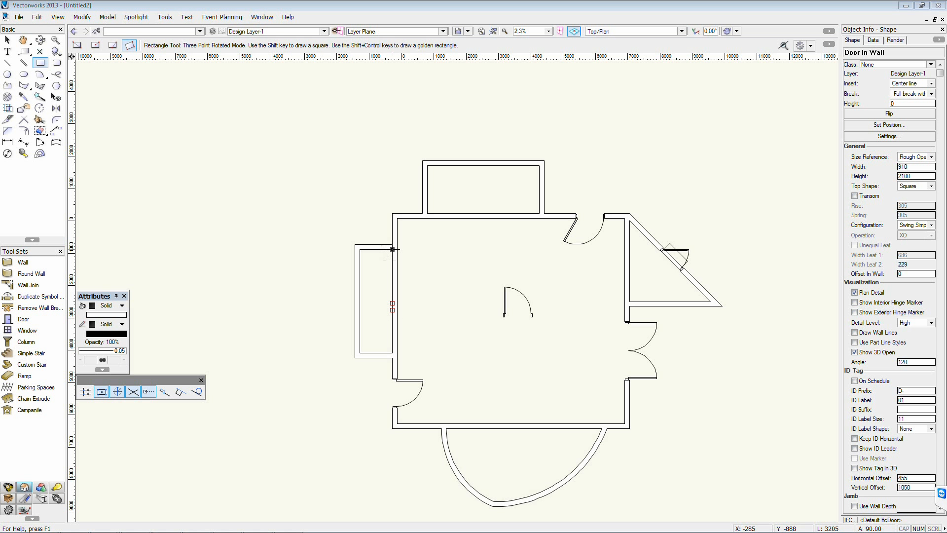
left_click(392, 249)
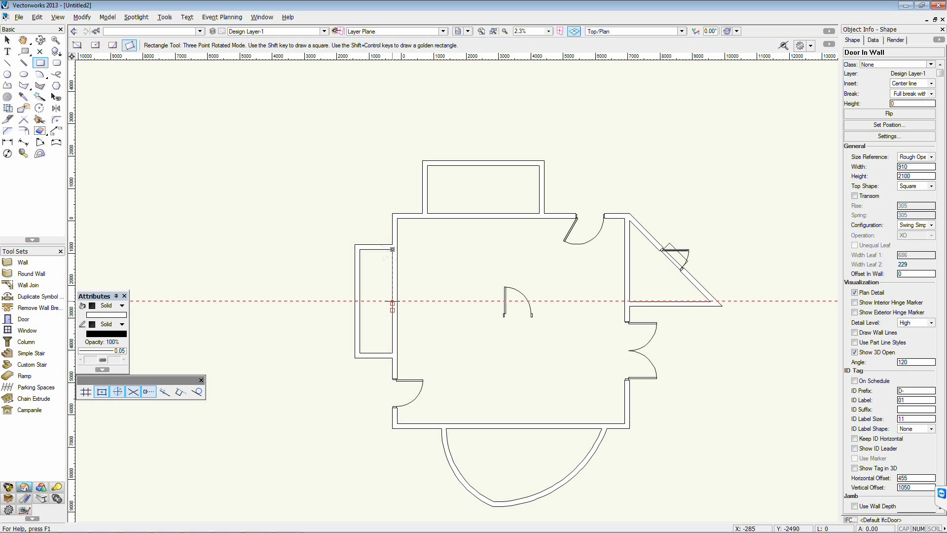
left_click(300, 327)
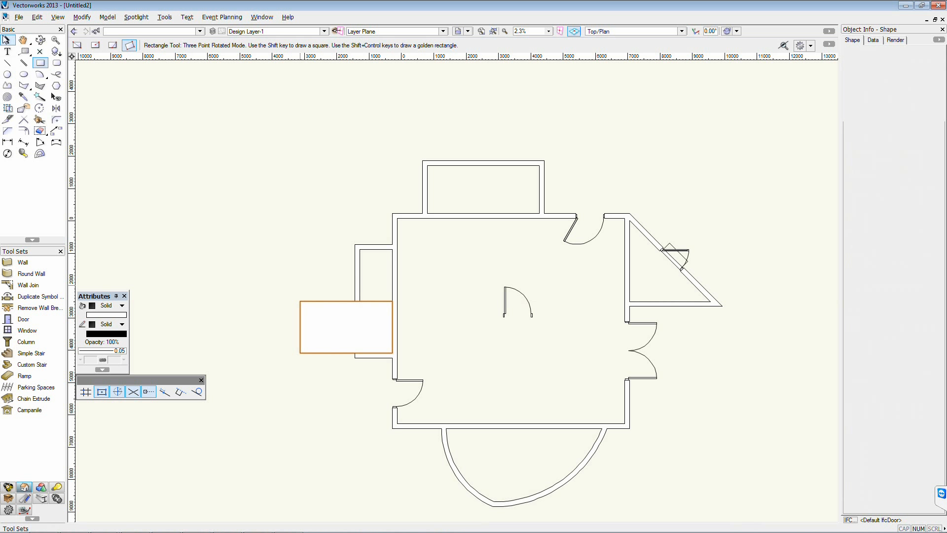
- Decline the backup save and insert a door in the left room's shared wall, centred at the helper rectangle's upper corner and swinging into the main room
left_click(23, 318)
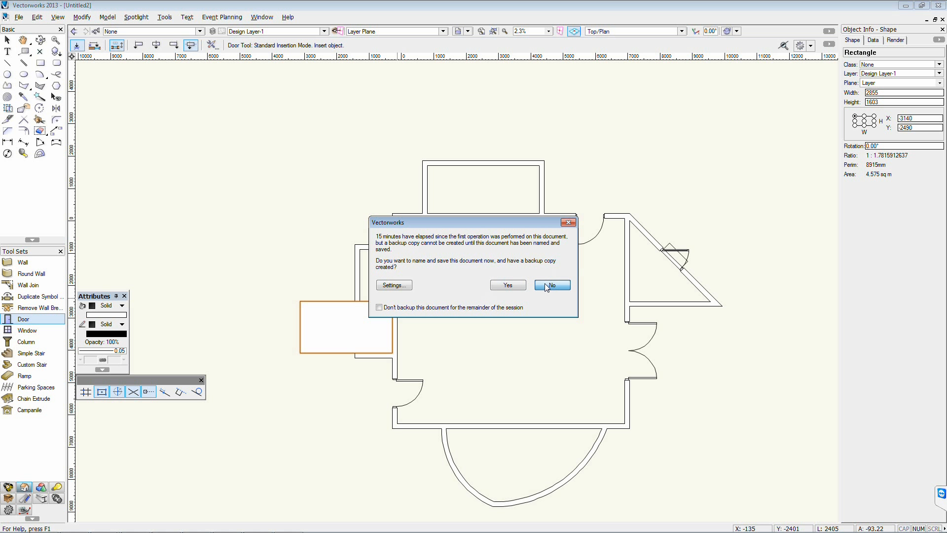
left_click(554, 283)
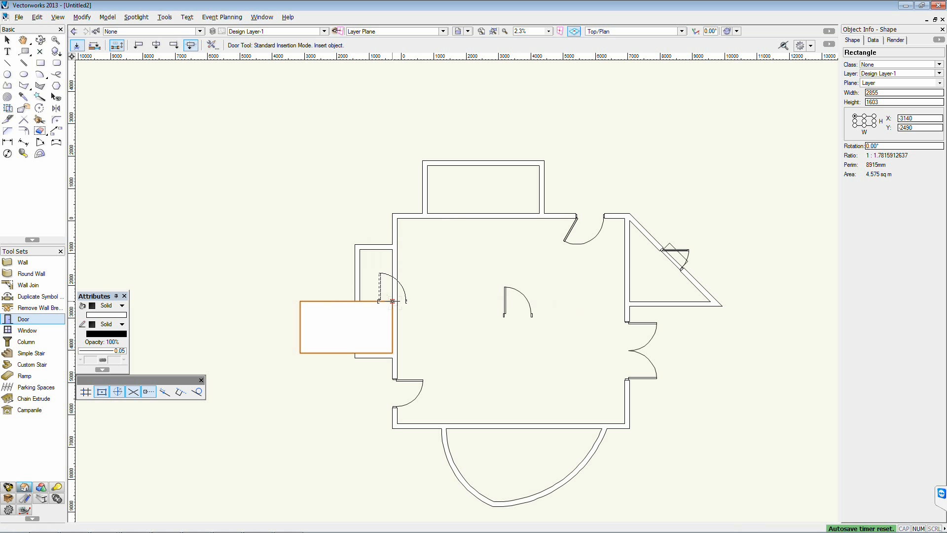
scroll(393, 301, "up", 5)
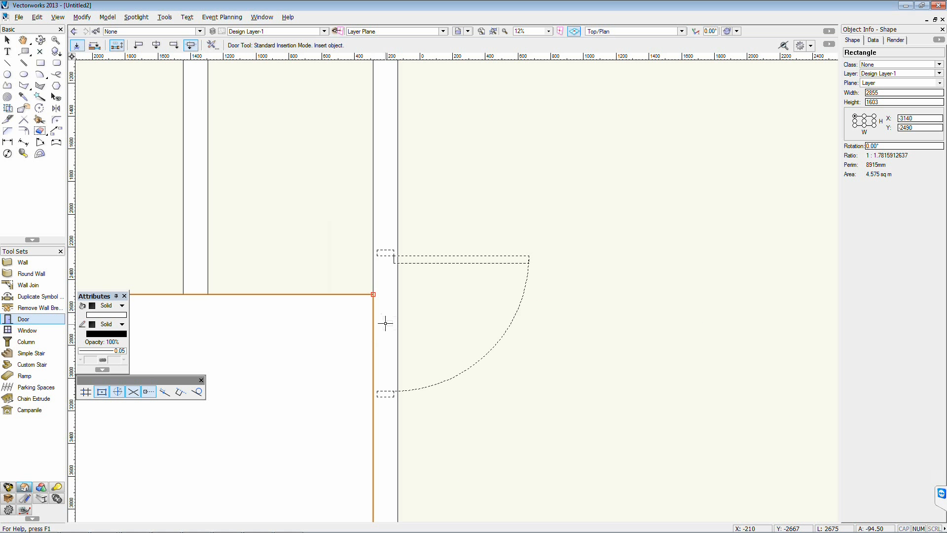
left_click(385, 295)
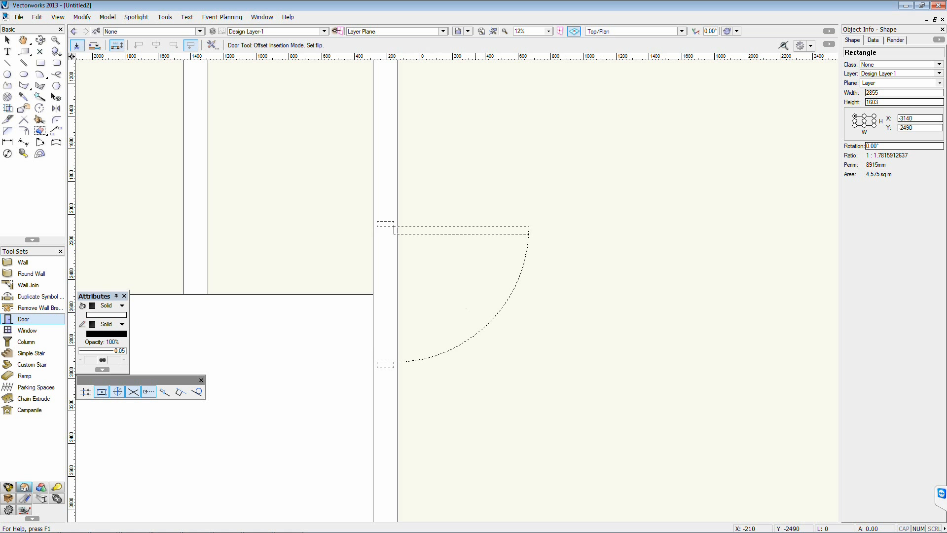
left_click(473, 318)
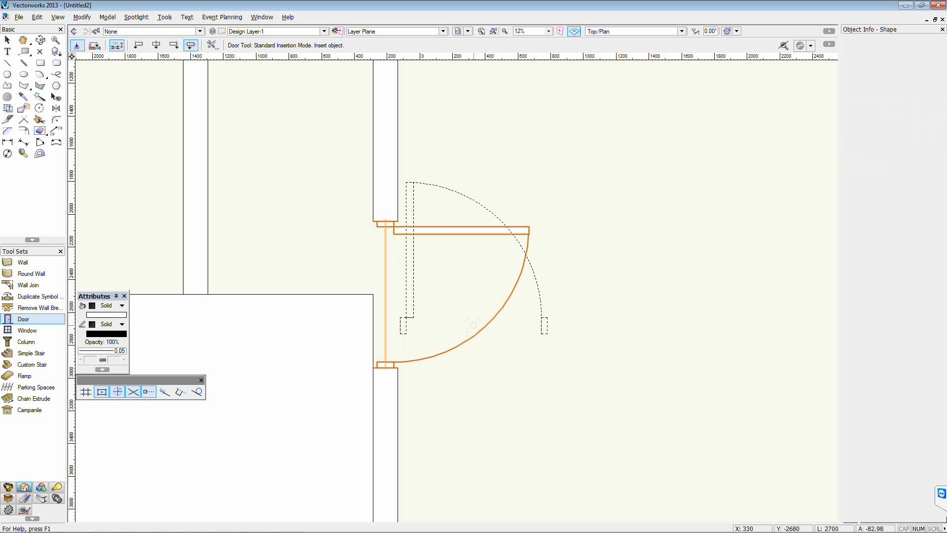
- Delete the helper rectangle beside the newly inserted door
scroll(473, 325, "down", 3)
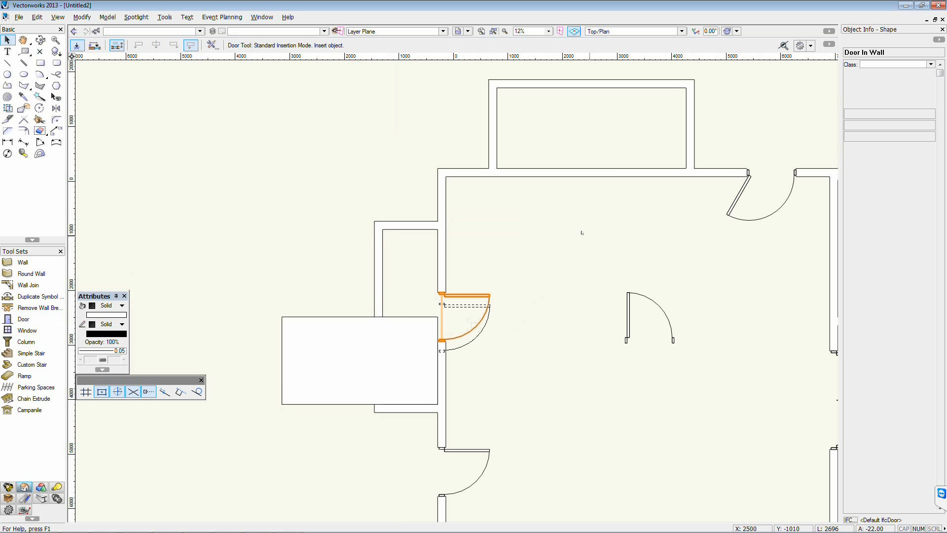
key("x")
left_click(390, 376)
key("Delete")
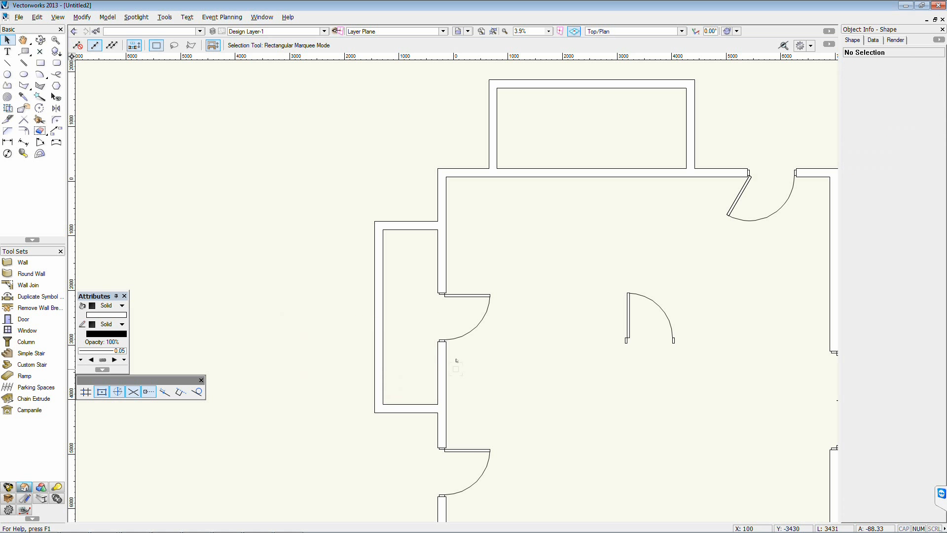
scroll(556, 363, "down", 2)
left_click_drag(556, 363, 472, 318)
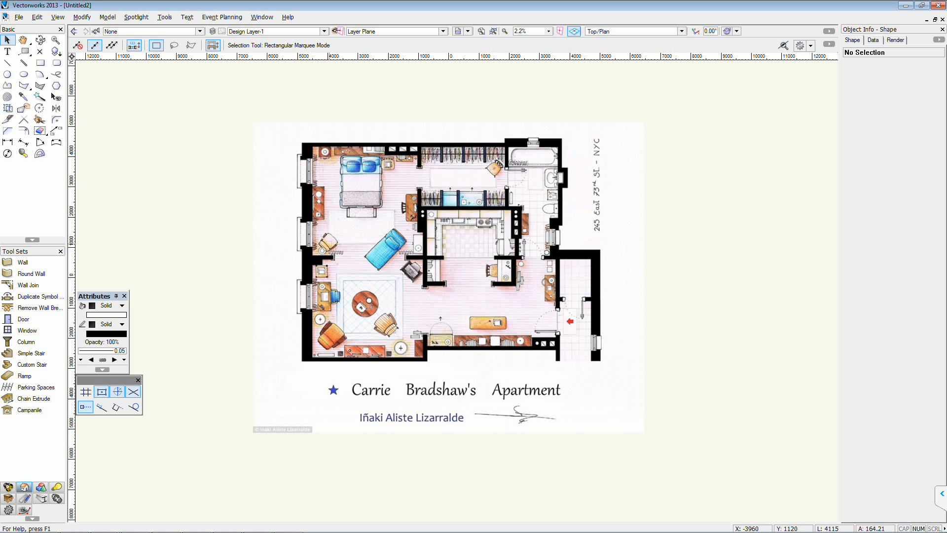
- Orbit the apartment plan image slightly with the Flyover tool and return to the Top/Plan view
left_click(40, 40)
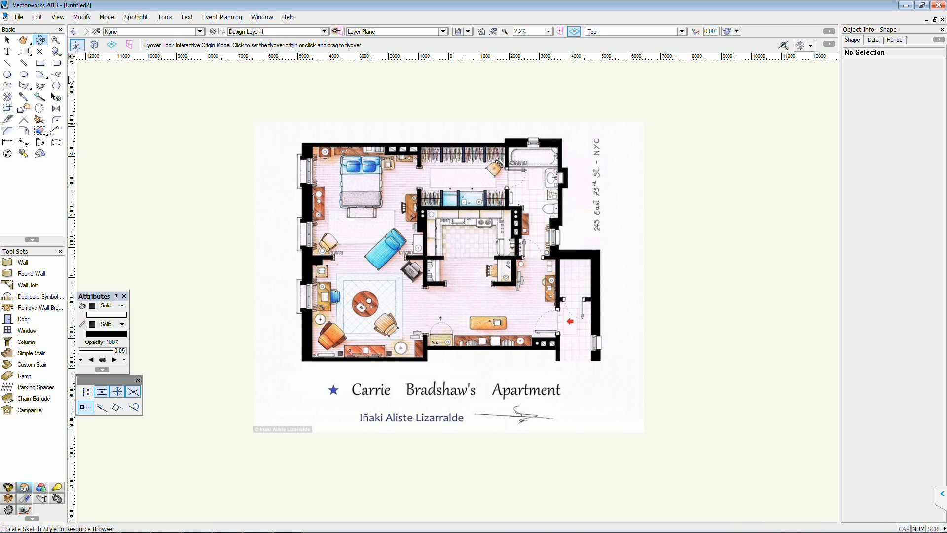
left_click_drag(425, 297, 427, 290)
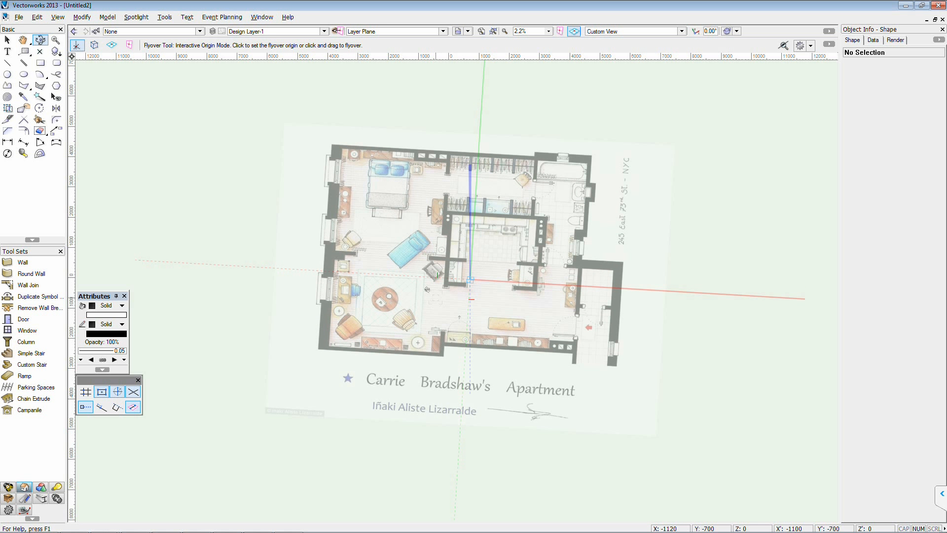
key("ctrl+5")
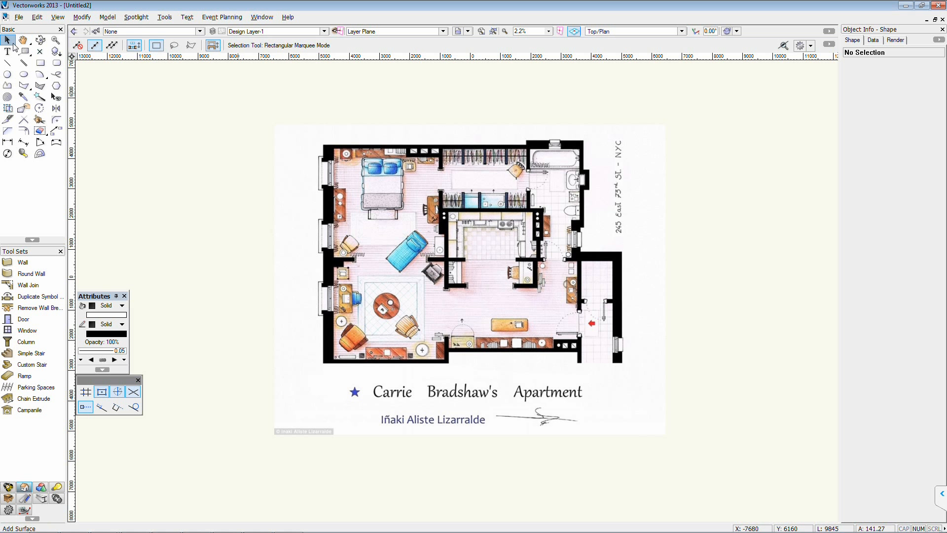
left_click(274, 251)
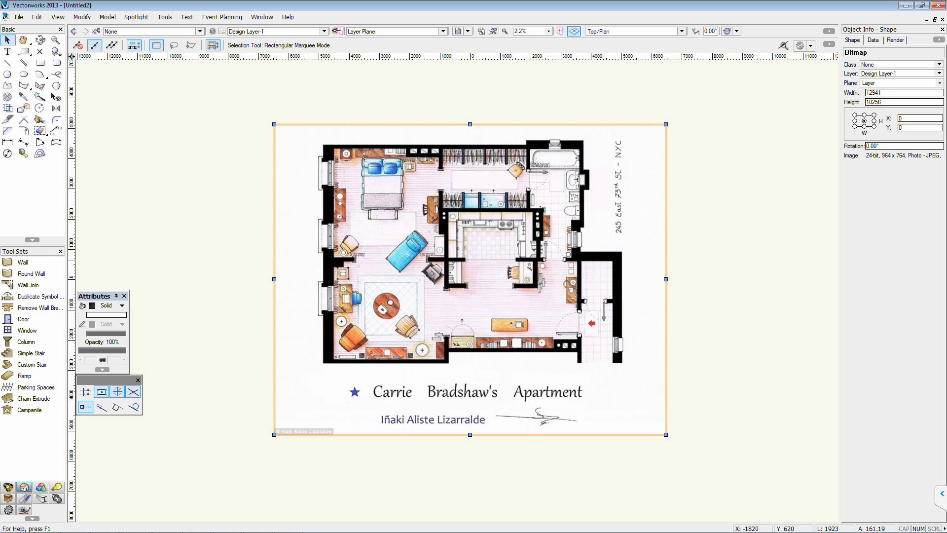
left_click(19, 16)
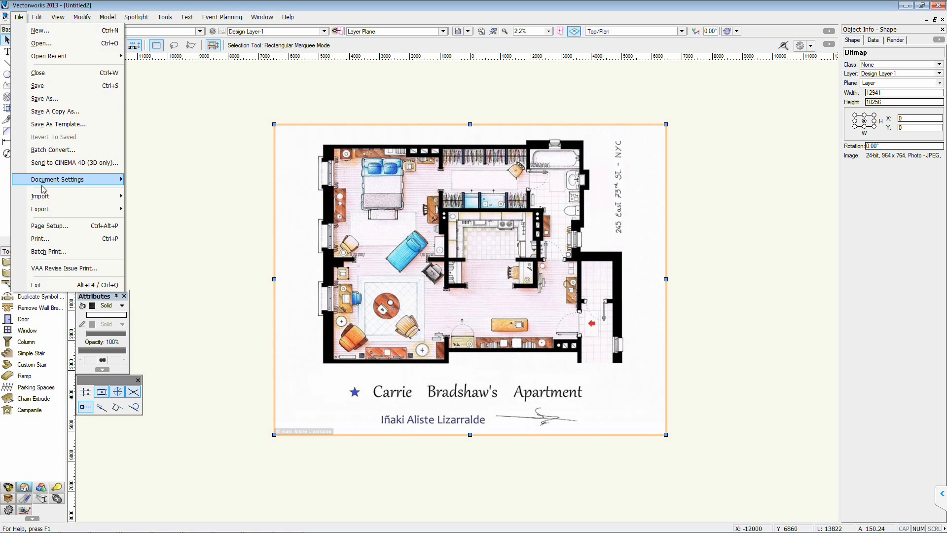
mouse_move(46, 198)
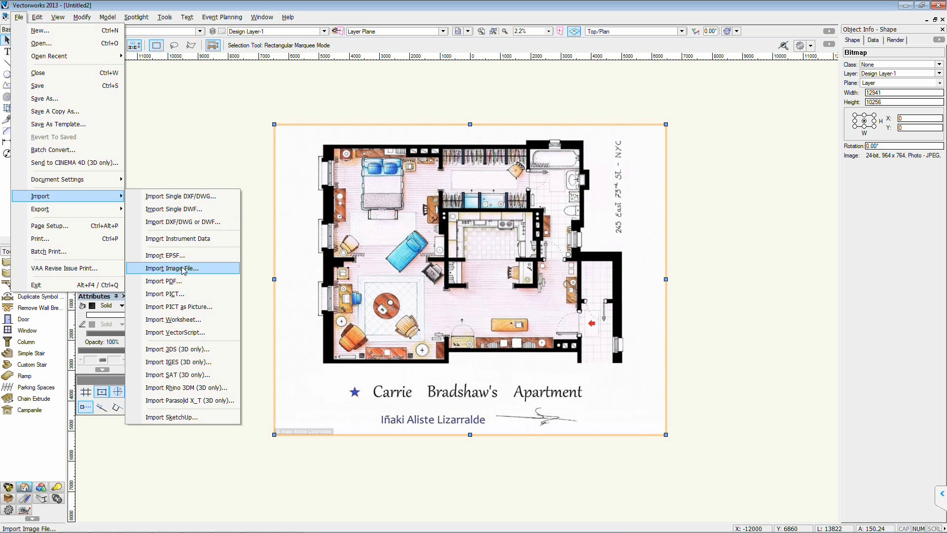
left_click(226, 135)
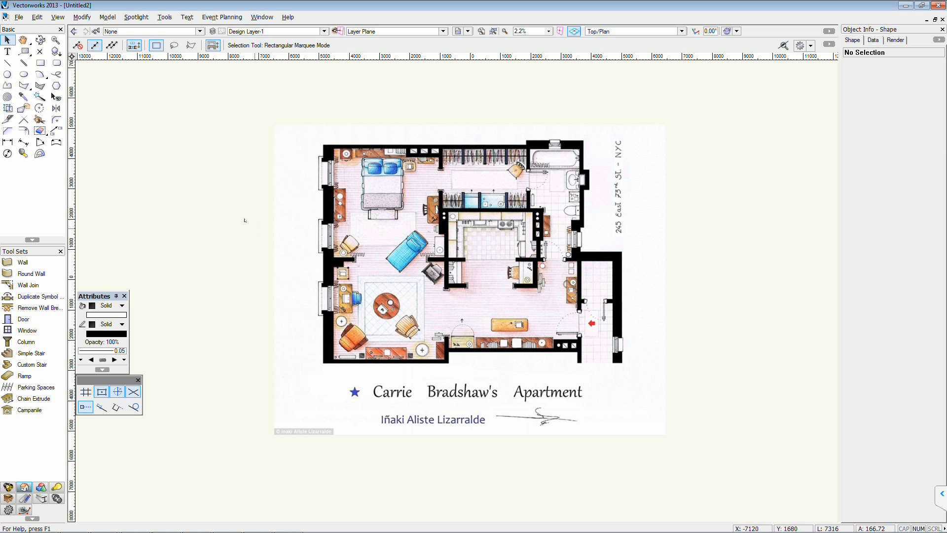
- Set the apartment plan image's plane to Layer and deselect it
left_click(315, 207)
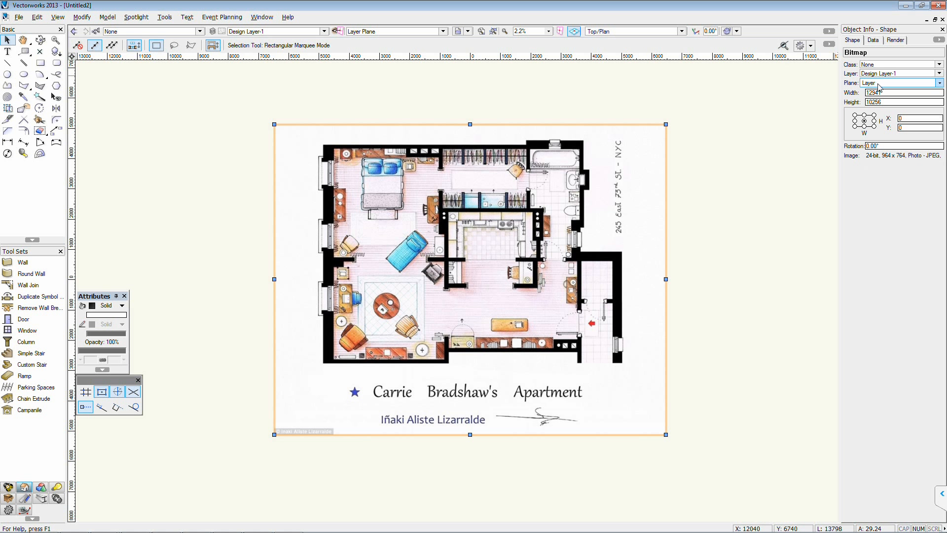
left_click(879, 84)
left_click(868, 103)
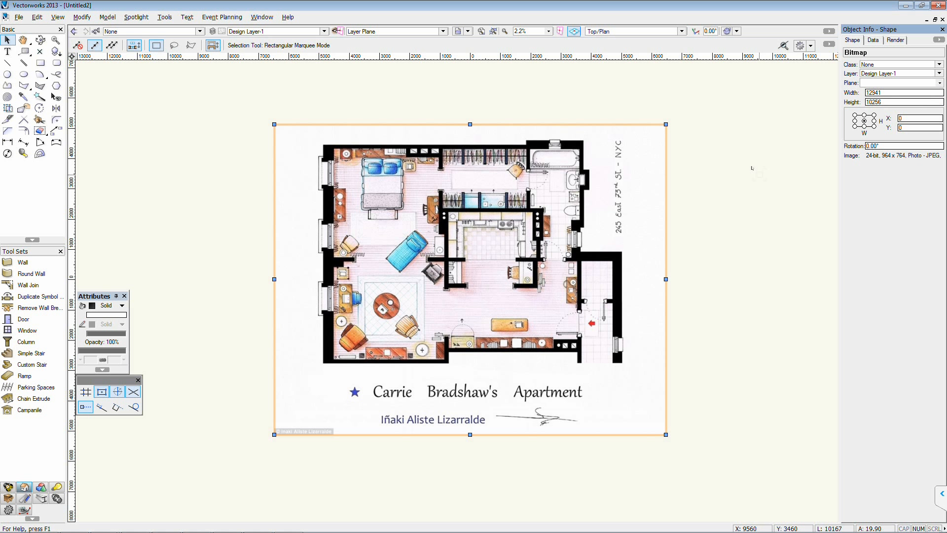
left_click(750, 165)
- Examine from an angled 3D view how the image lies on the layer plane, then restore the Top/Plan view
left_click(41, 40)
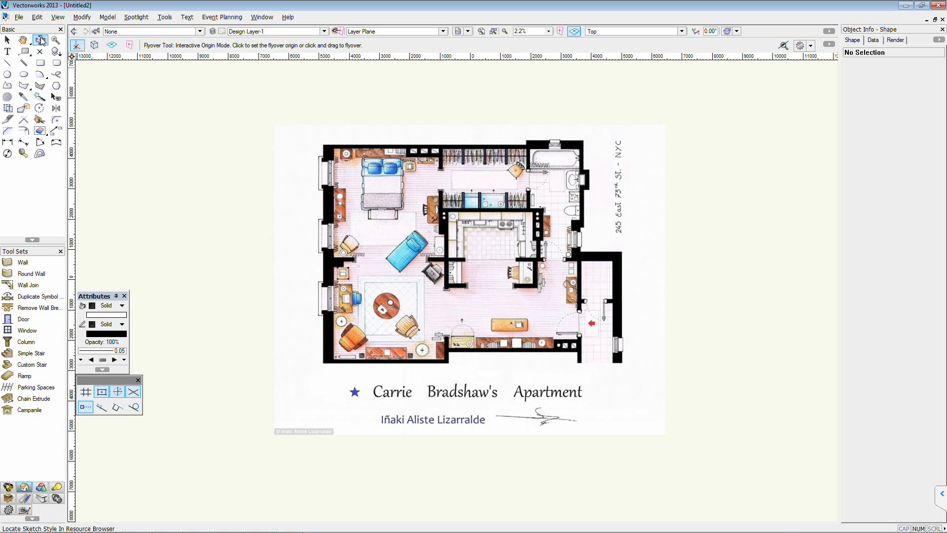
left_click_drag(458, 267, 349, 376)
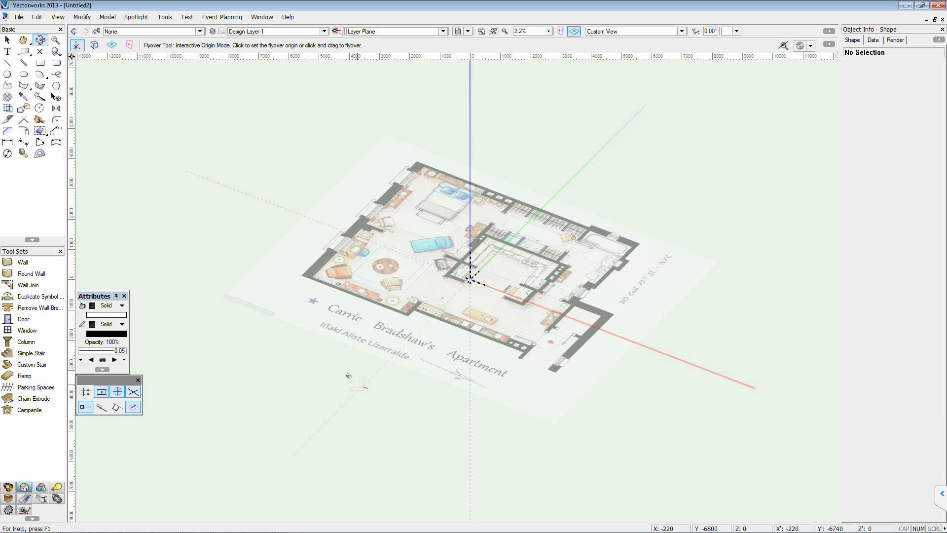
key("ctrl+5")
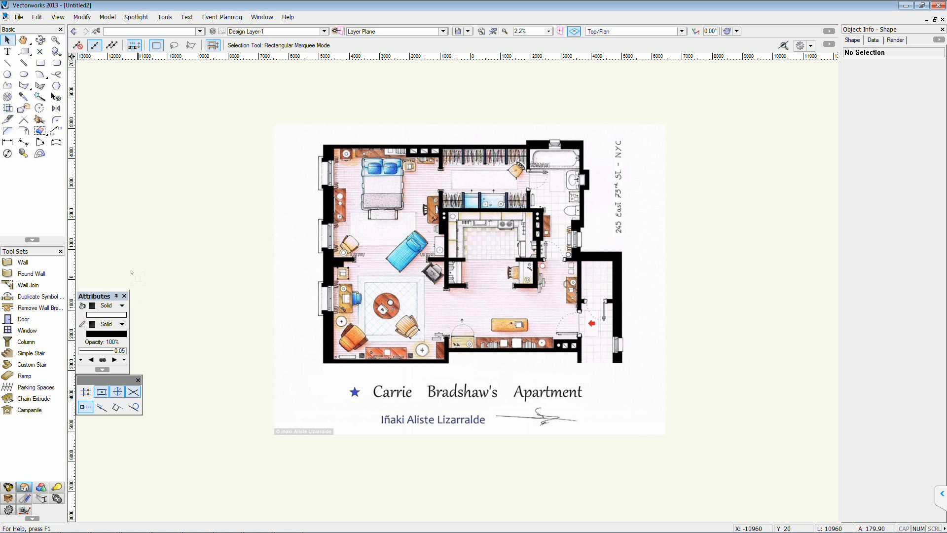
- Open the Resource Browser, place it beside the apartment plan and enlarge it in height and width
left_click(262, 17)
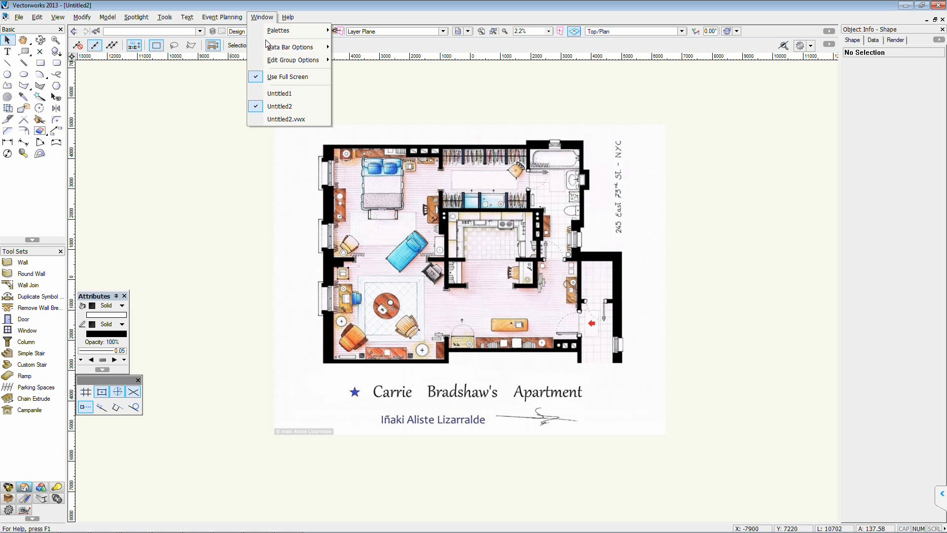
mouse_move(285, 35)
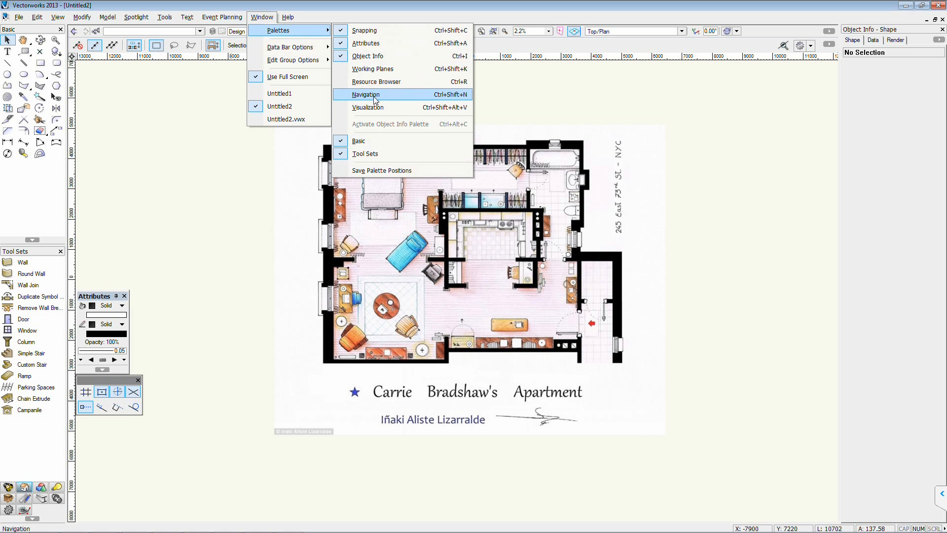
left_click(460, 81)
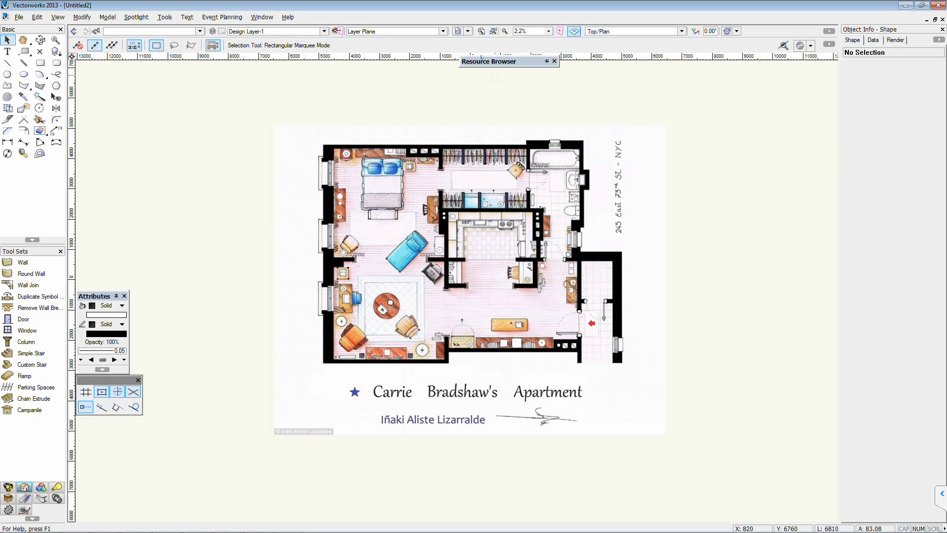
left_click_drag(490, 62, 724, 144)
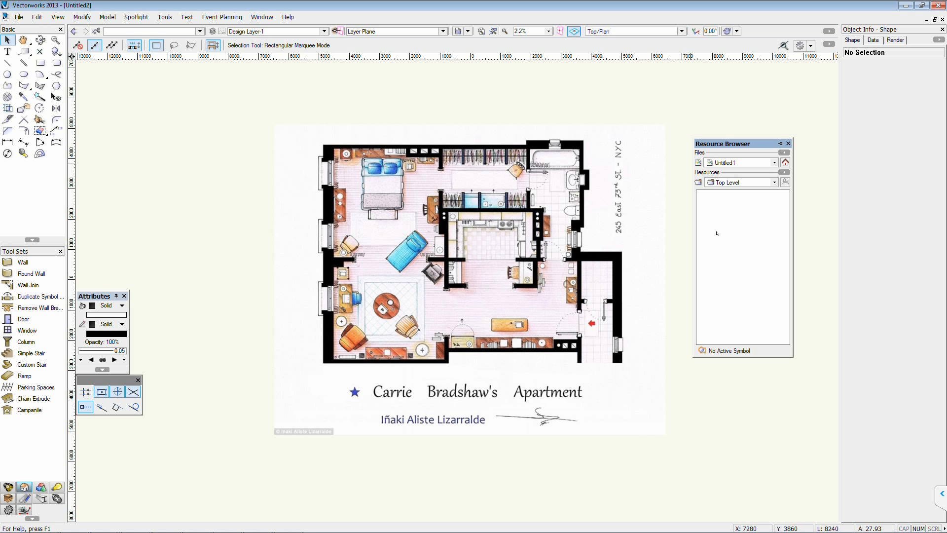
left_click_drag(763, 357, 765, 494)
left_click_drag(793, 451, 863, 450)
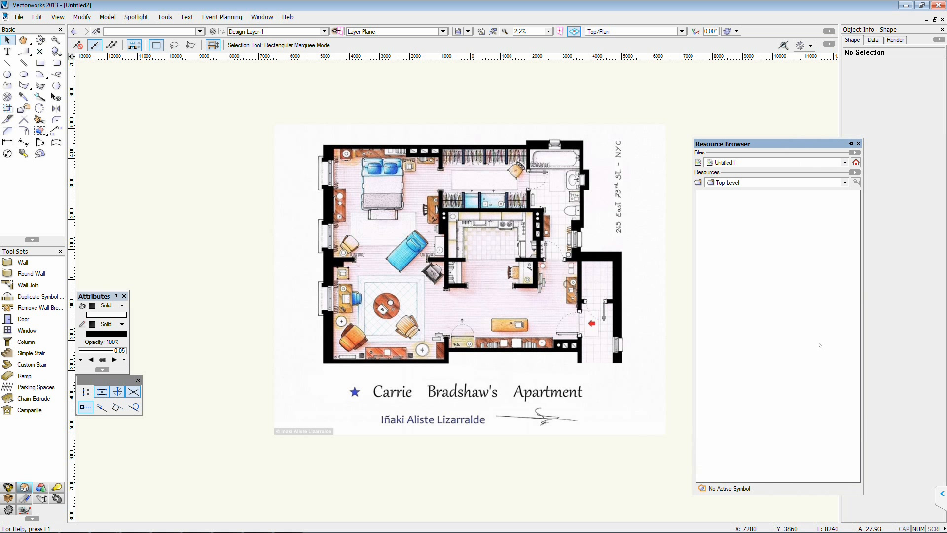
- Browse the resources of the open Untitled1 and Untitled2 files and shift the Resource Browser closer to the apartment plan
left_click(724, 161)
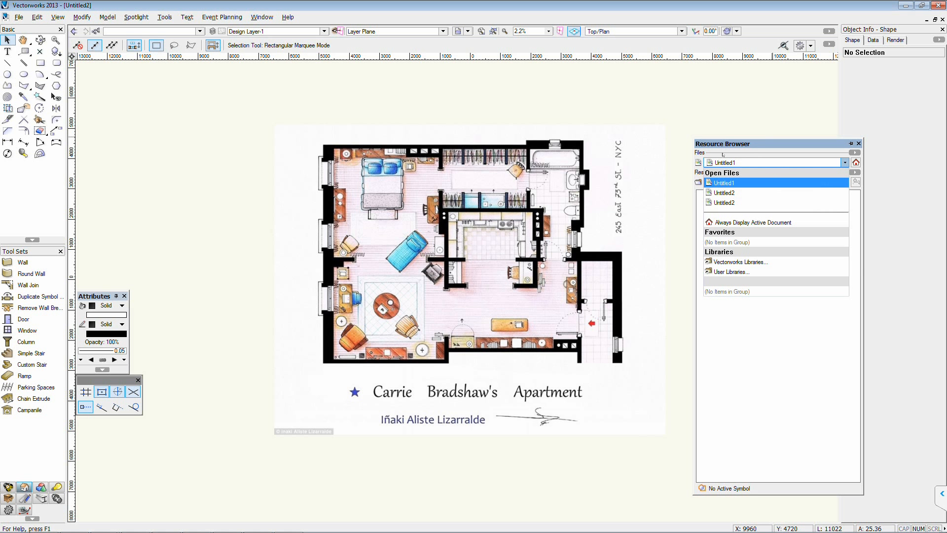
left_click(722, 182)
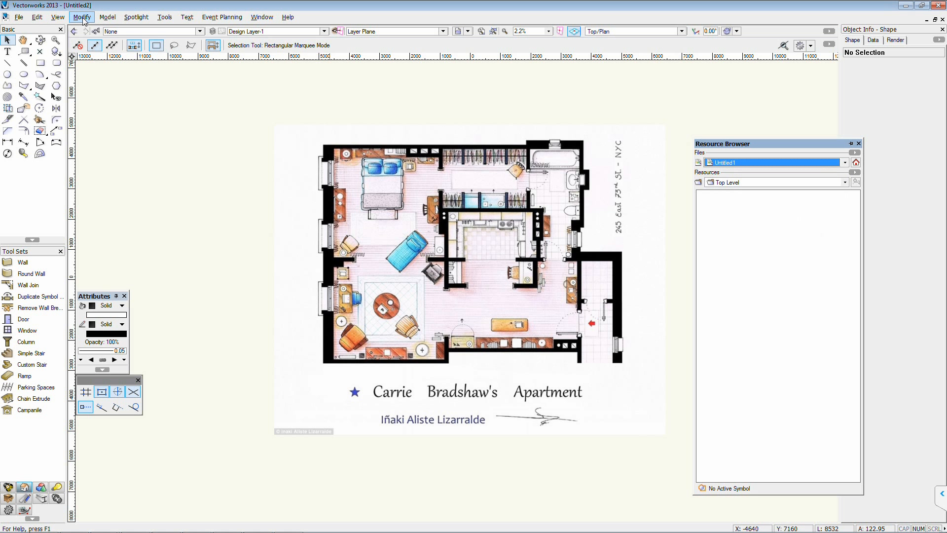
left_click(724, 163)
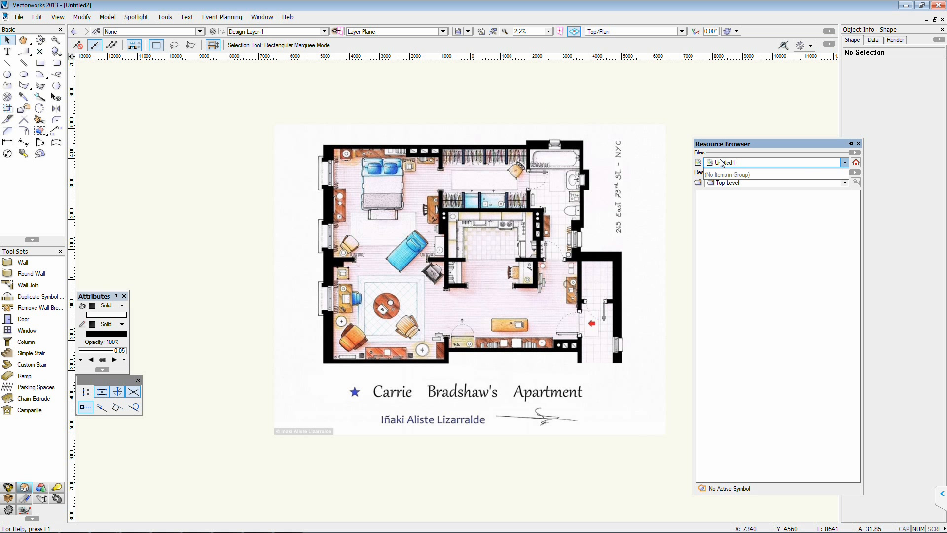
left_click(717, 191)
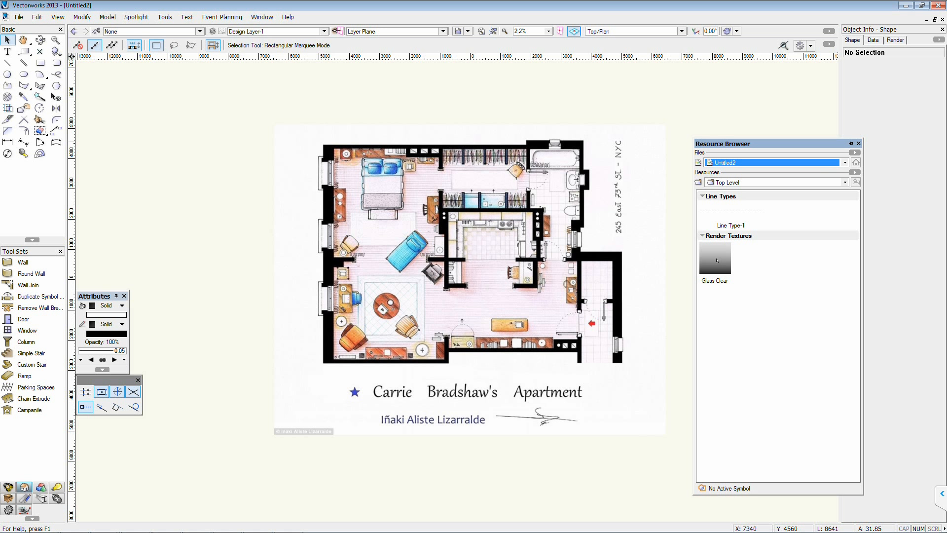
left_click(720, 162)
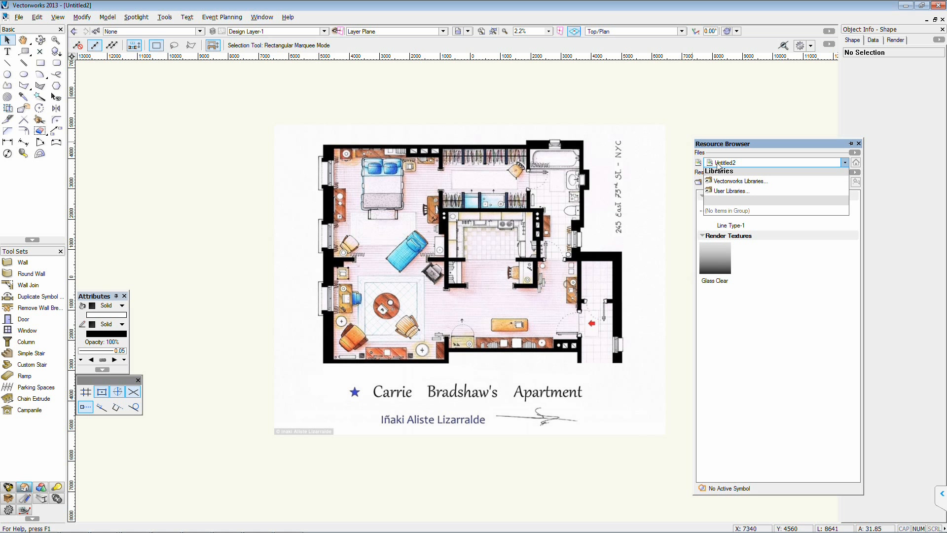
left_click(713, 192)
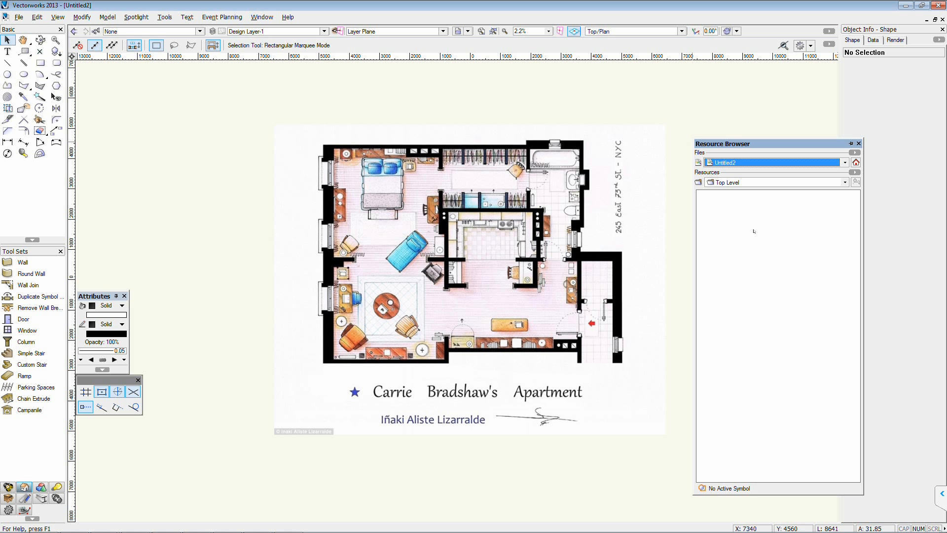
left_click(750, 183)
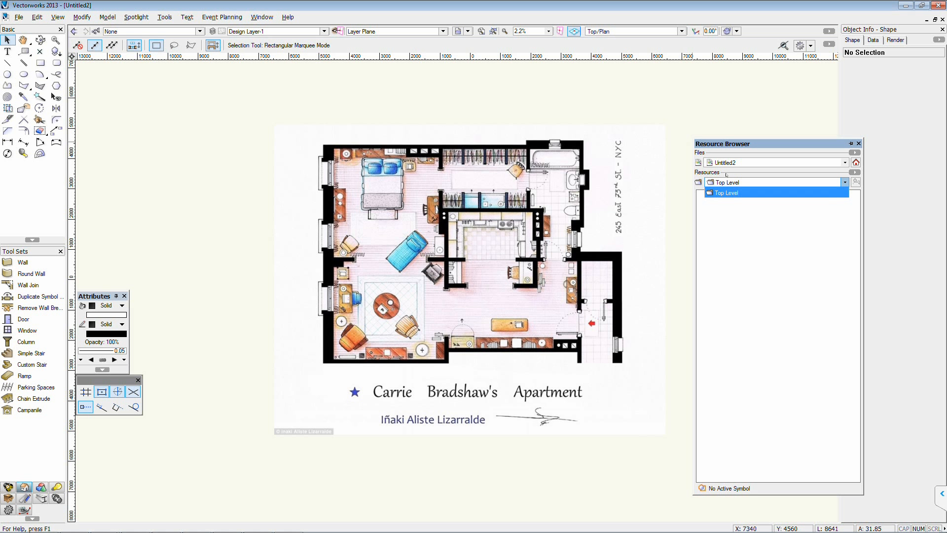
left_click(726, 192)
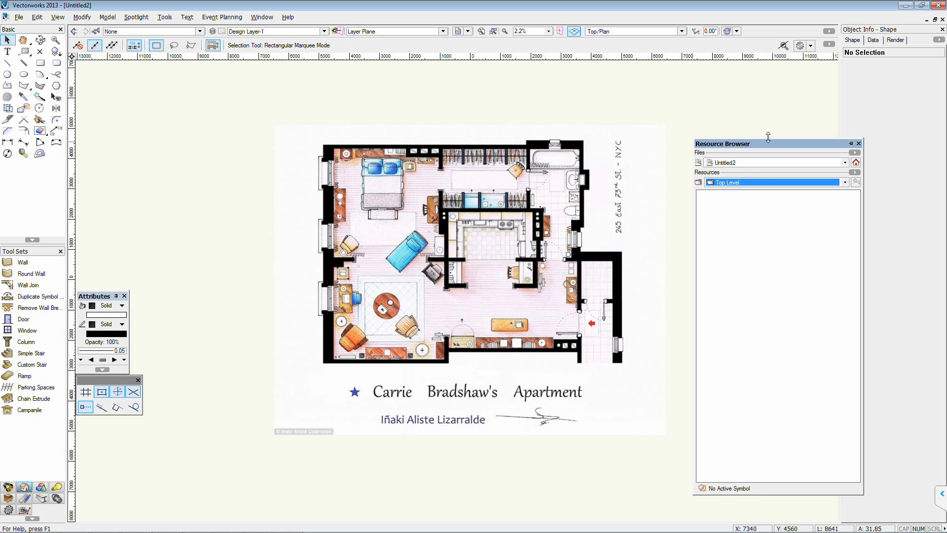
left_click_drag(763, 145, 742, 118)
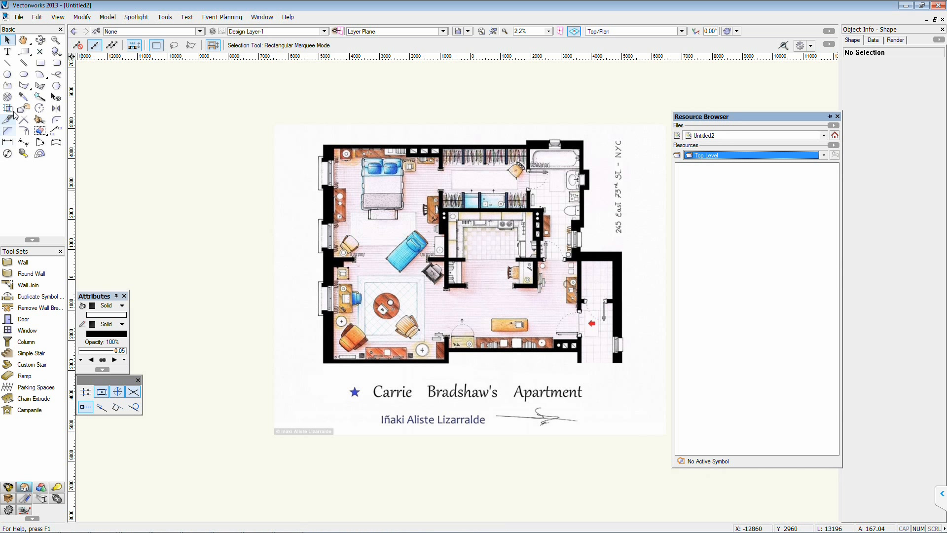
- Draw a bed outline as a three-point rectangle about 1274 by 2518 mm on the empty area left of the apartment plan
left_click(40, 63)
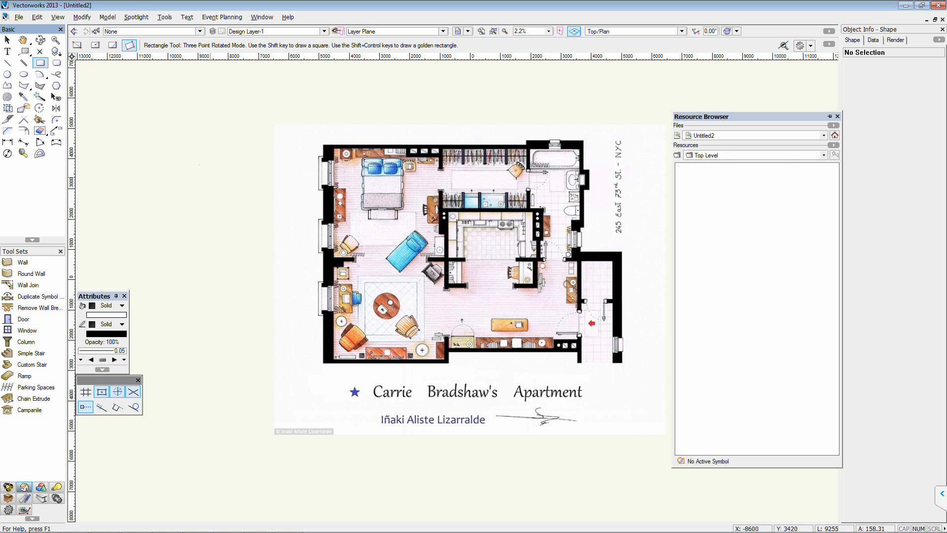
left_click(201, 166)
left_click(201, 241)
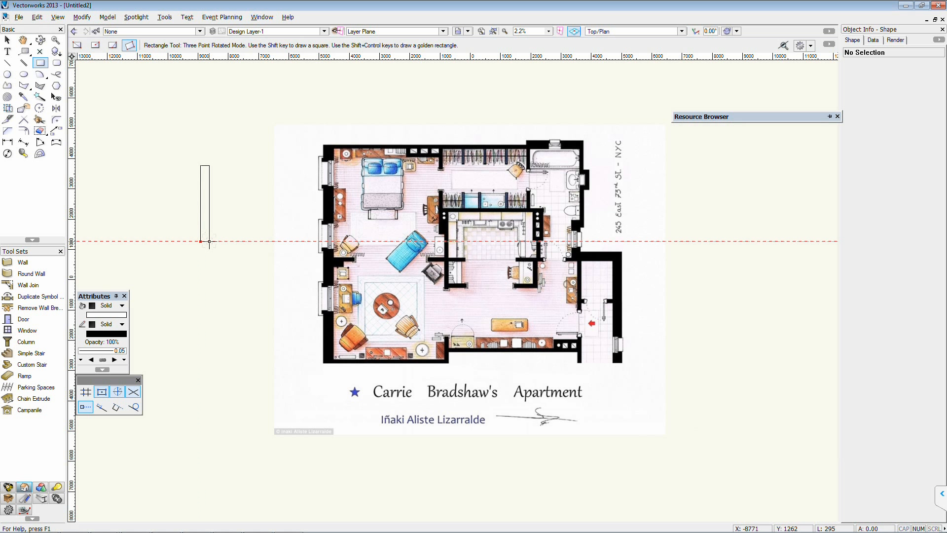
left_click(239, 242)
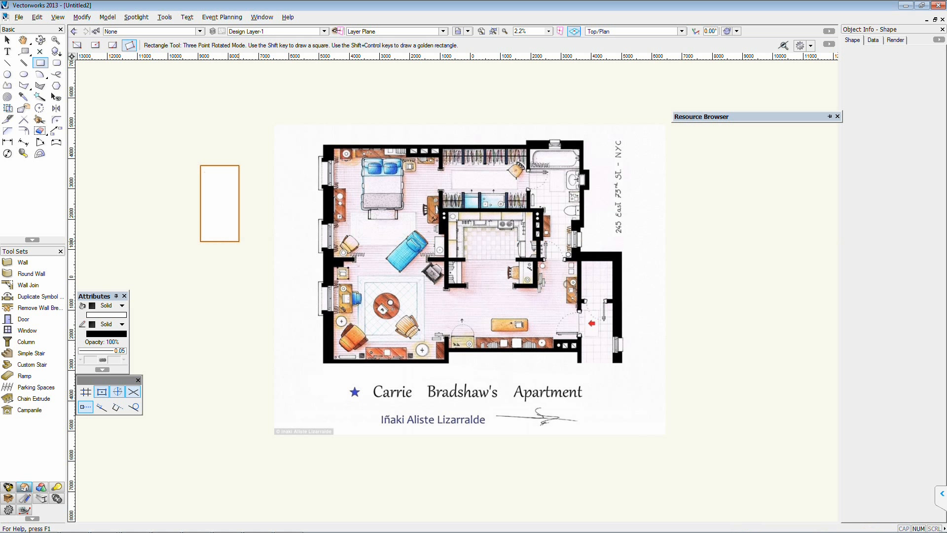
- Draw a rounded rectangle about 1274 by 735 mm as the pillow at the upper end of the bed outline and deselect it
left_click(57, 62)
left_click(200, 166)
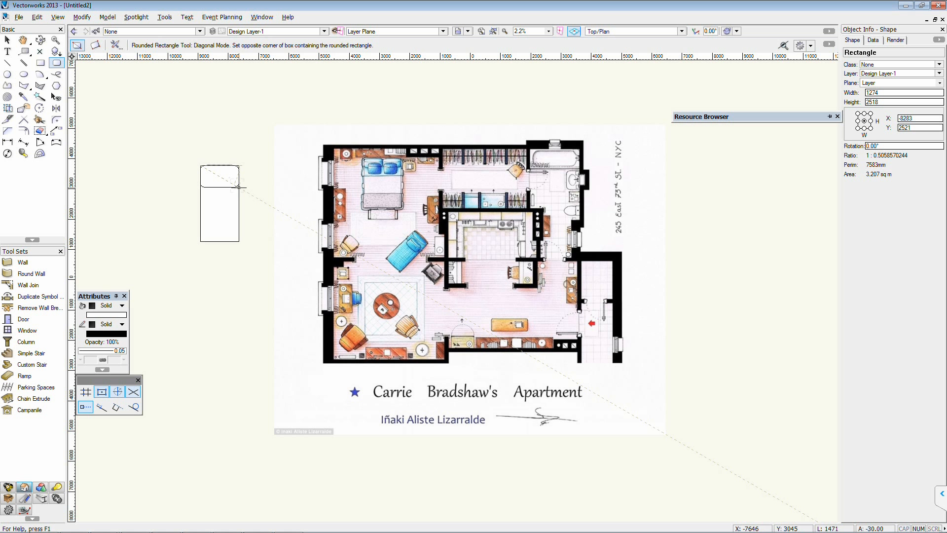
left_click(239, 188)
left_click(9, 42)
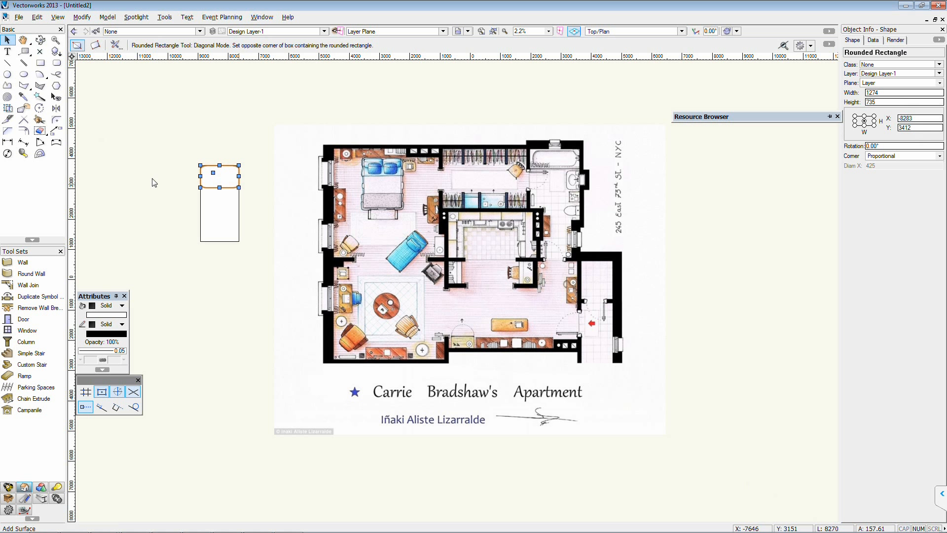
left_click(154, 182)
mouse_move(827, 118)
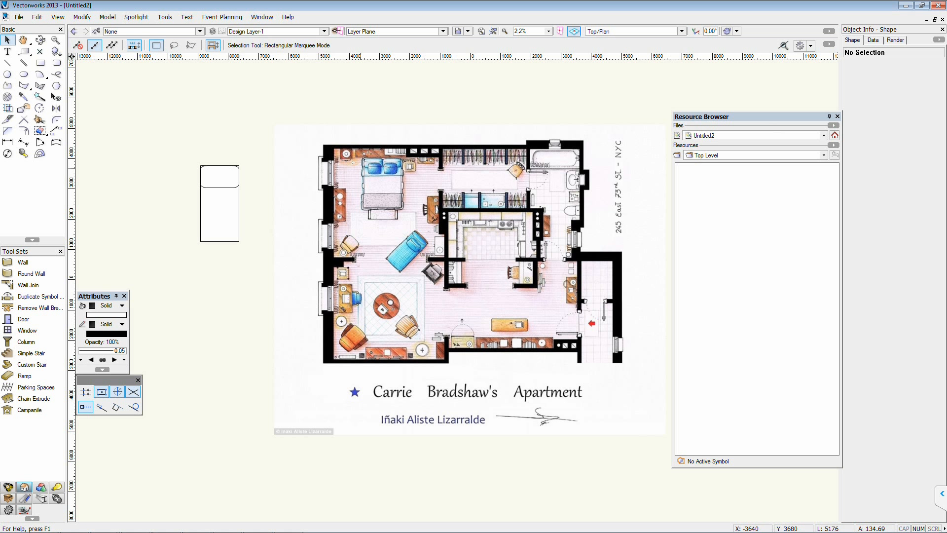
- Create a symbol named Bed01 from the two bed shapes, with Insert in Walls turned off, at the Untitled2 file's top level
left_click_drag(184, 135, 266, 270)
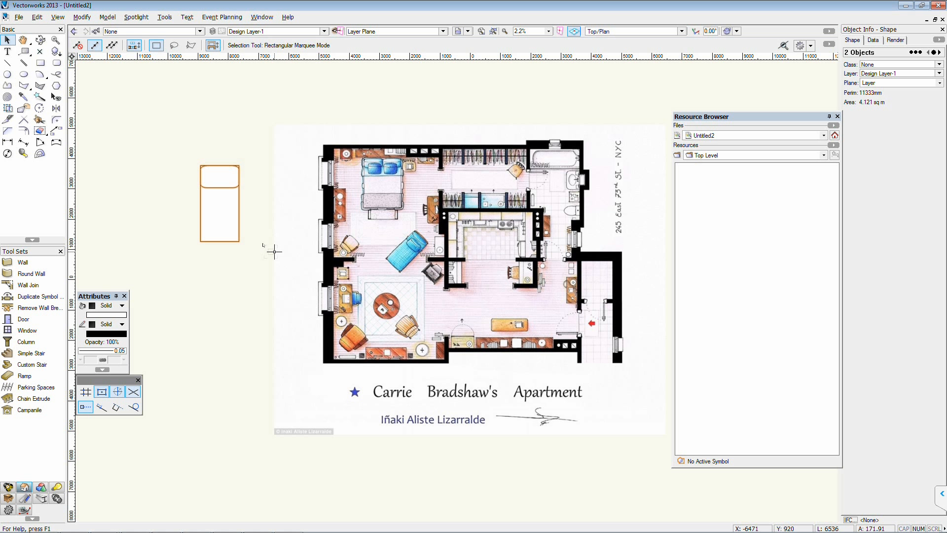
left_click(104, 18)
mouse_move(77, 18)
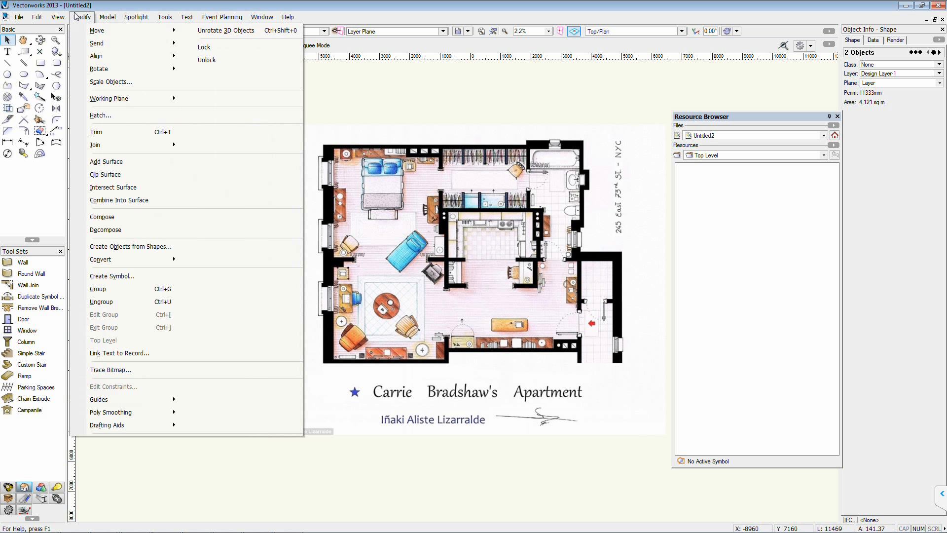
left_click(106, 276)
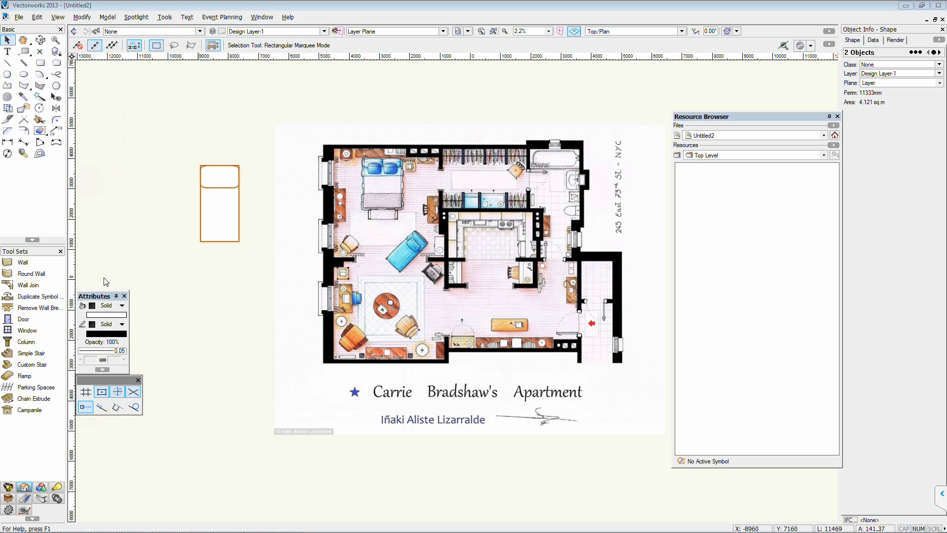
left_click_drag(423, 143, 393, 109)
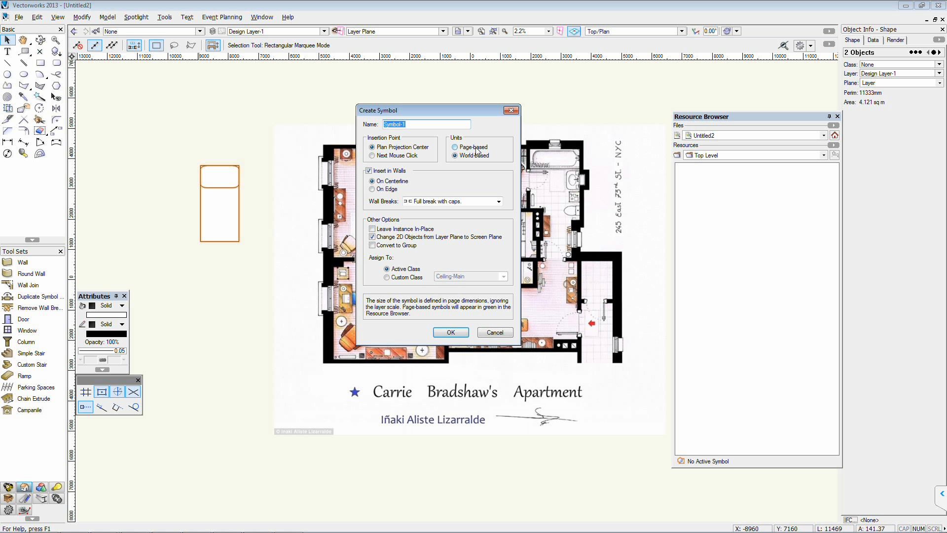
left_click(389, 171)
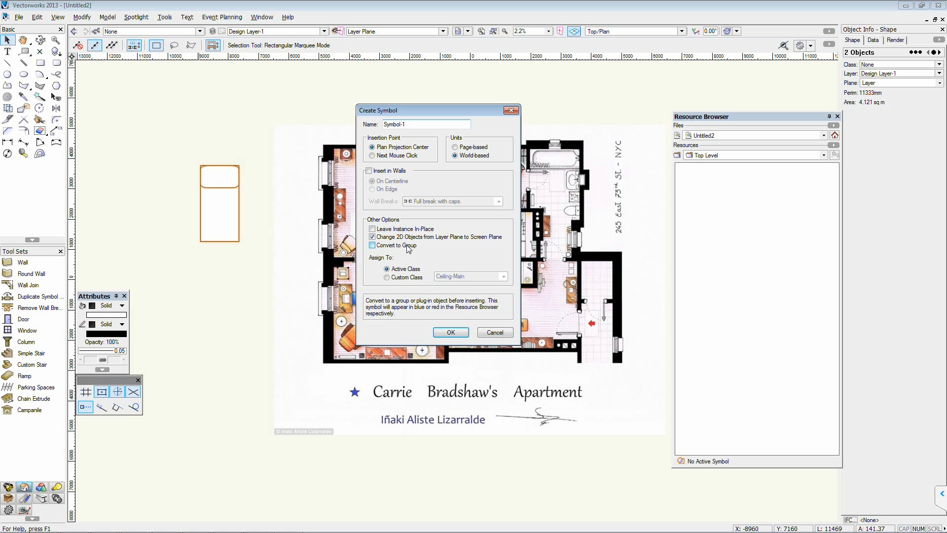
left_click_drag(418, 125, 290, 133)
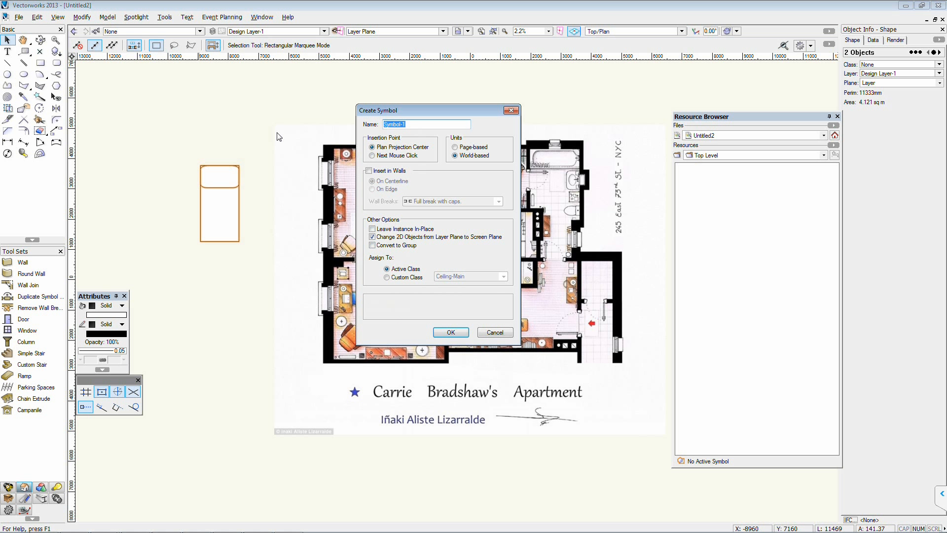
type("Bed01")
left_click(450, 333)
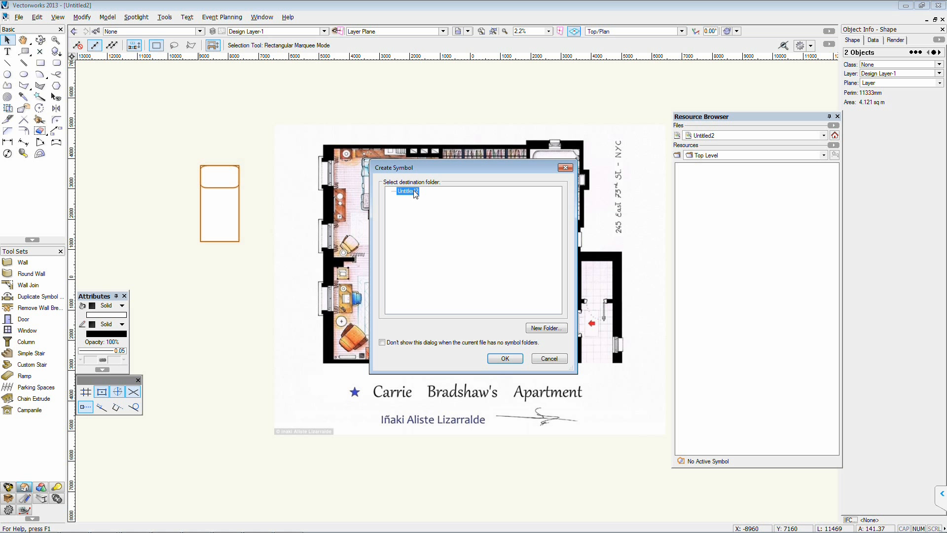
left_click(496, 357)
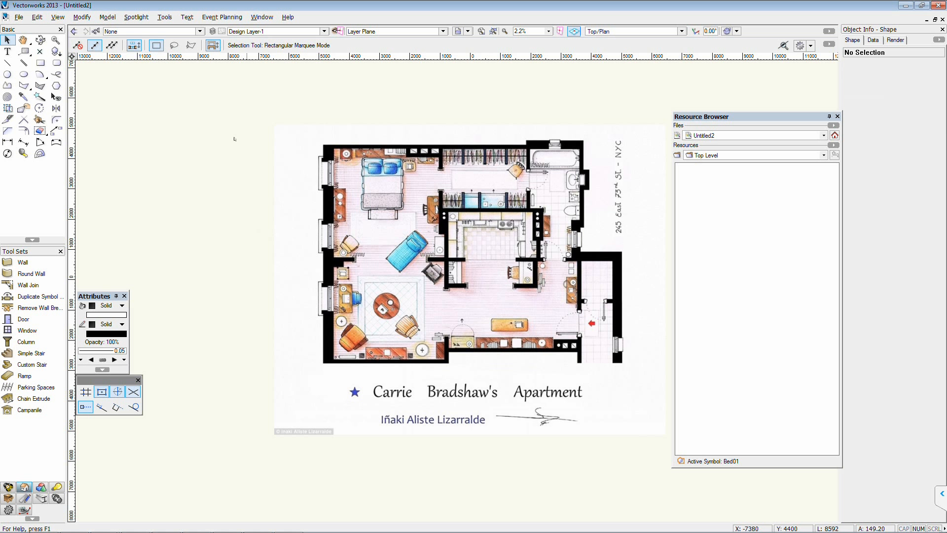
- Show the active document's resources in the Resource Browser and select the Bed01 symbol
left_click(770, 135)
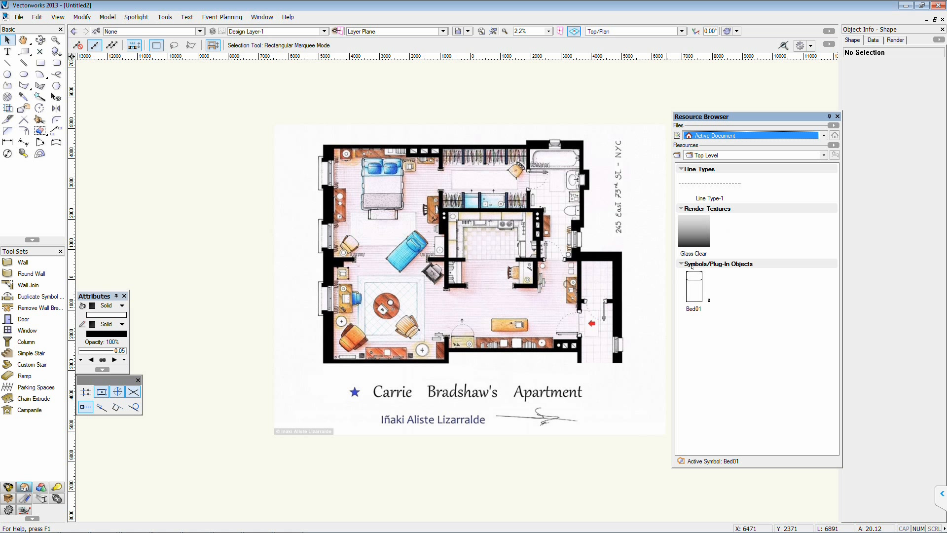
left_click(691, 286)
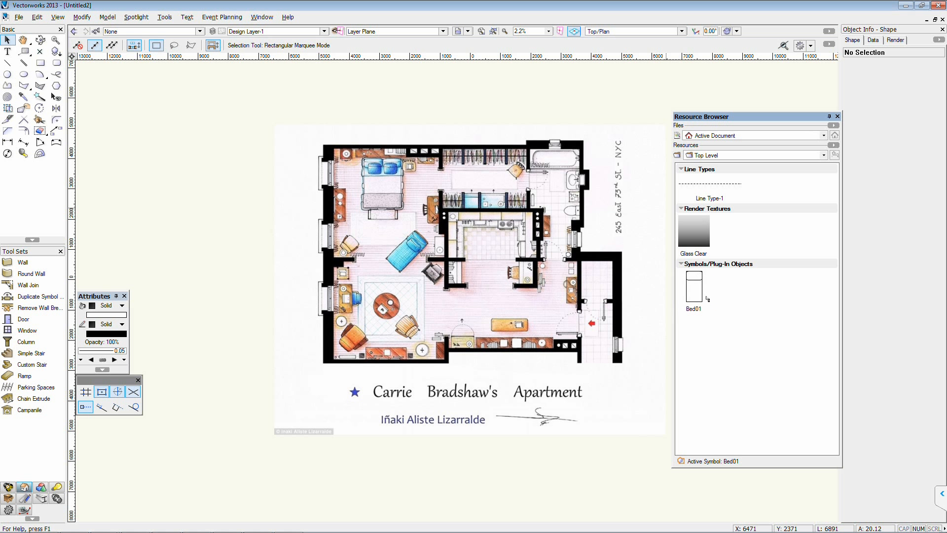
mouse_move(701, 296)
left_click(699, 289)
- Display the resources as a list, restore the thumbnail view and decline saving a backup copy
right_click(741, 291)
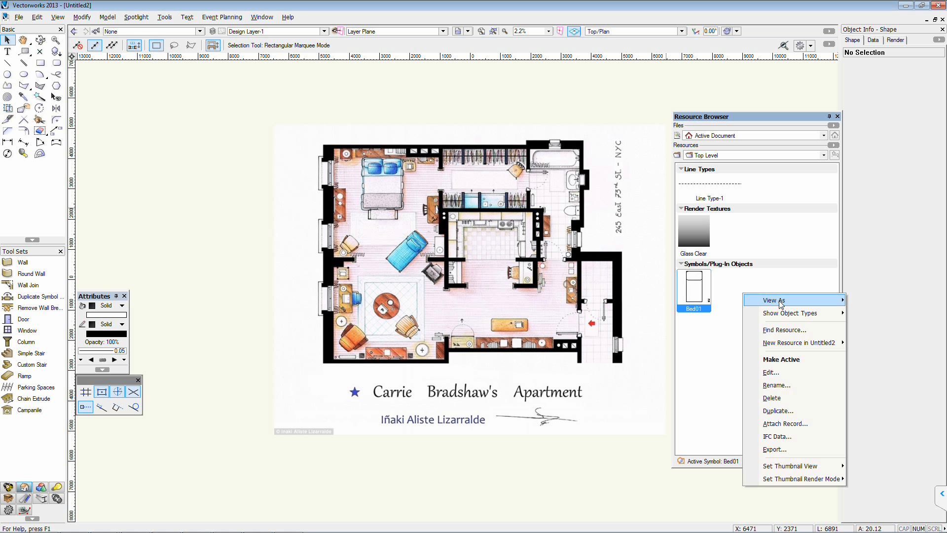
mouse_move(781, 304)
left_click(871, 312)
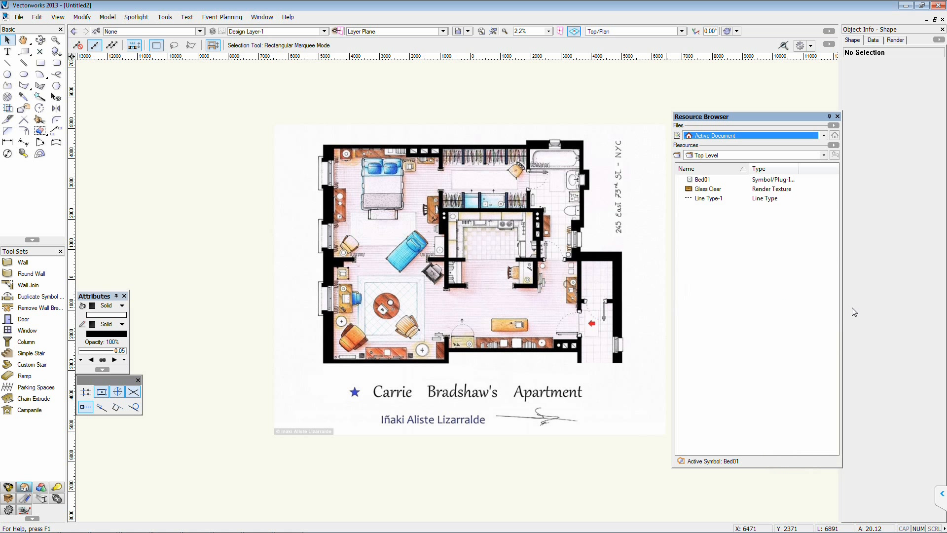
right_click(747, 262)
mouse_move(781, 274)
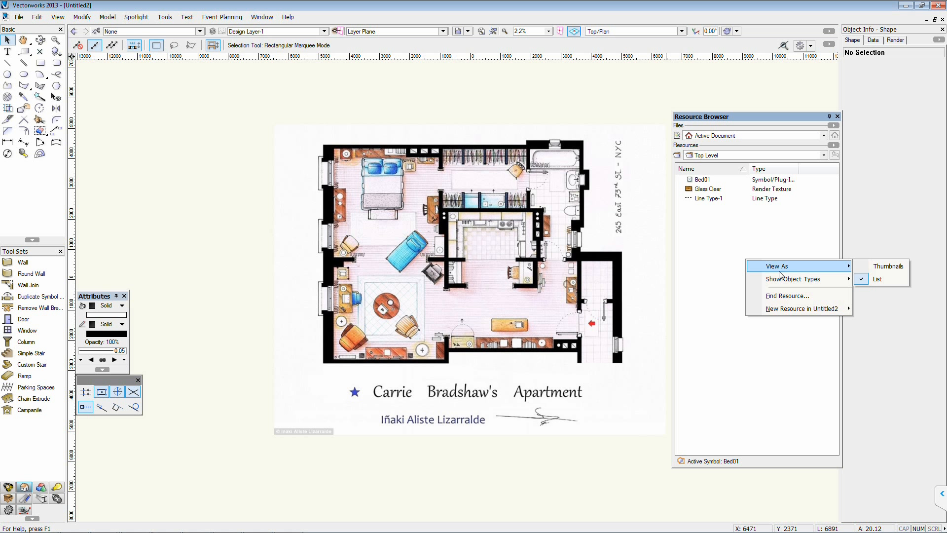
left_click(867, 263)
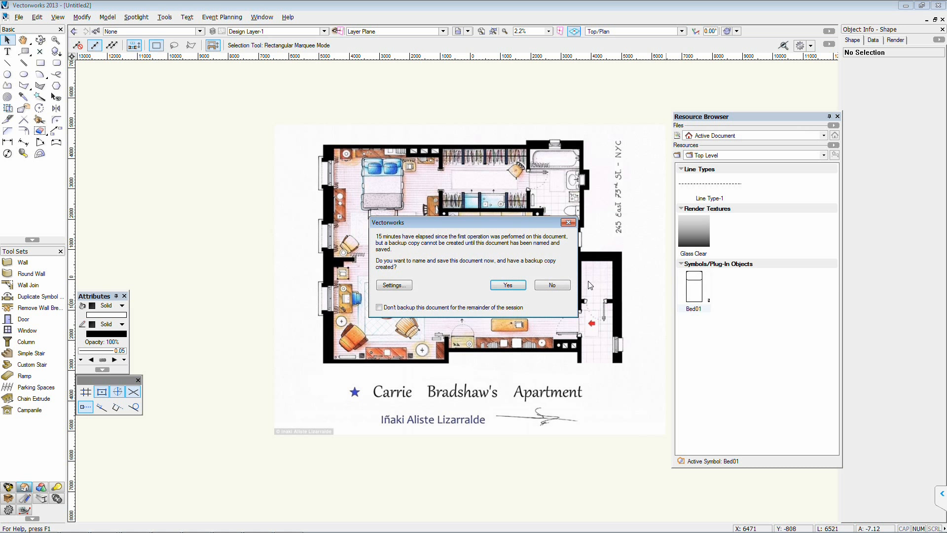
left_click(568, 285)
- Insert three Bed01 symbols around the apartment plan: two on its left side and one above its upper-left corner
double_click(693, 291)
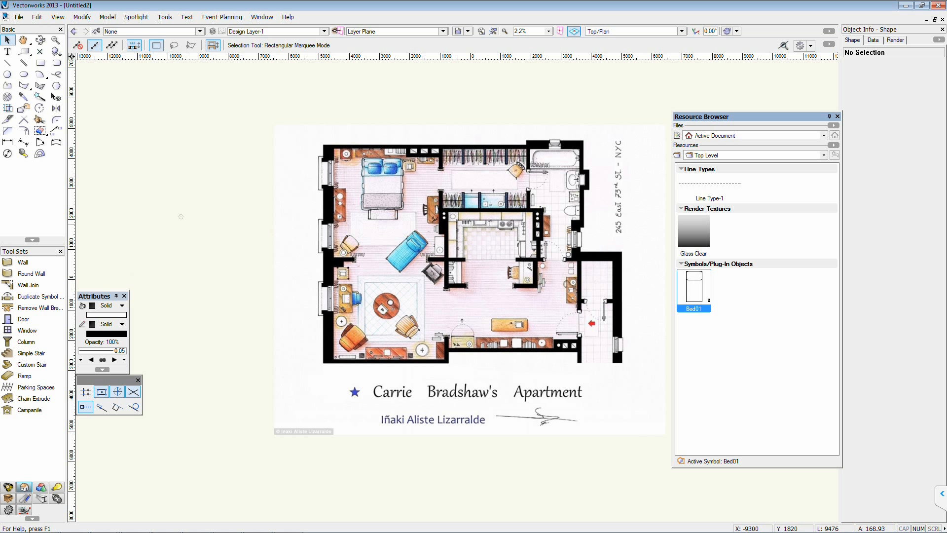
left_click(187, 220)
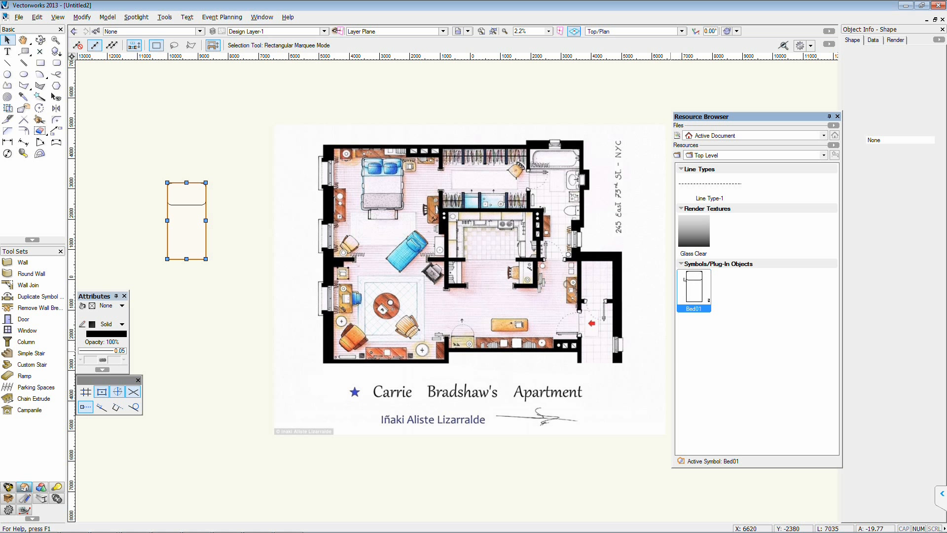
middle_click_drag(211, 367, 505, 358)
left_click(212, 365)
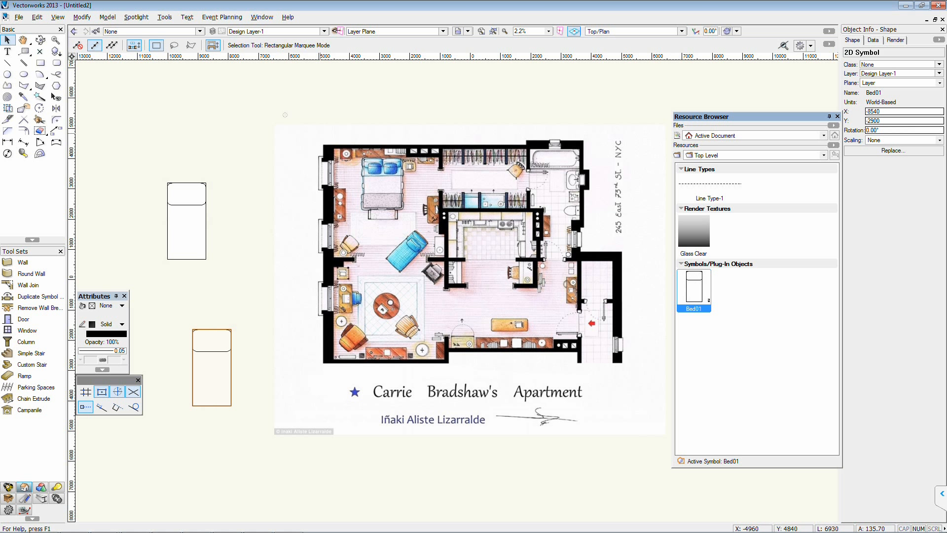
left_click(265, 102)
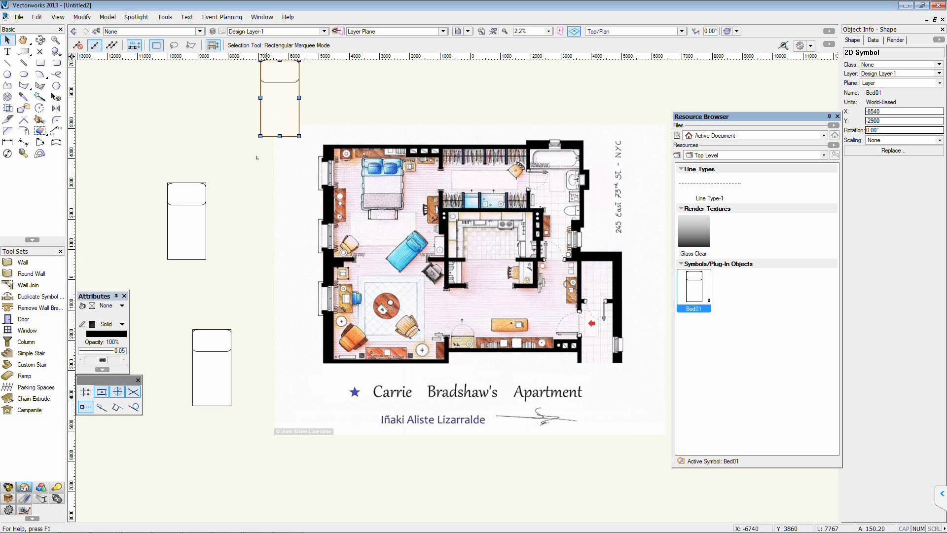
- Open the 2D component of the Bed01 symbol for editing from the Resource Browser
scroll(256, 180, "down", 2)
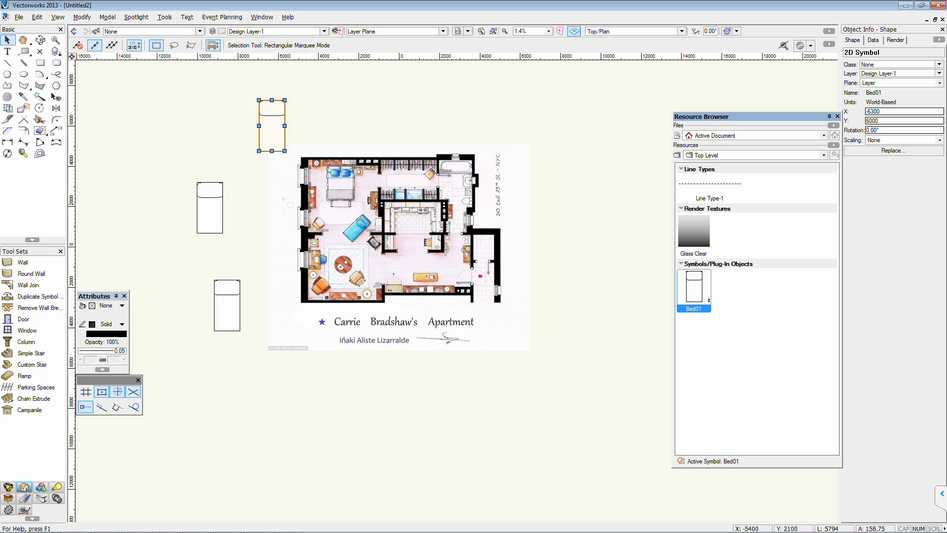
right_click(693, 290)
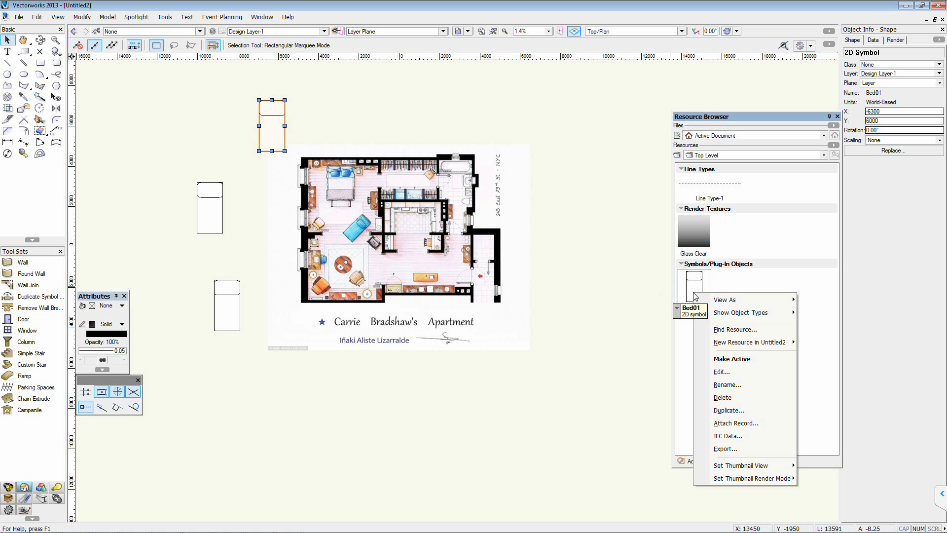
left_click(721, 373)
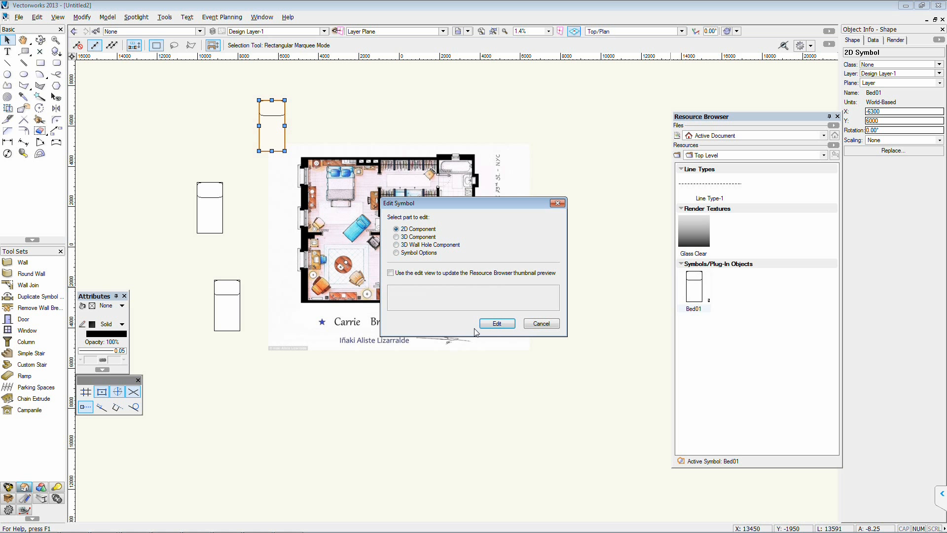
left_click(496, 323)
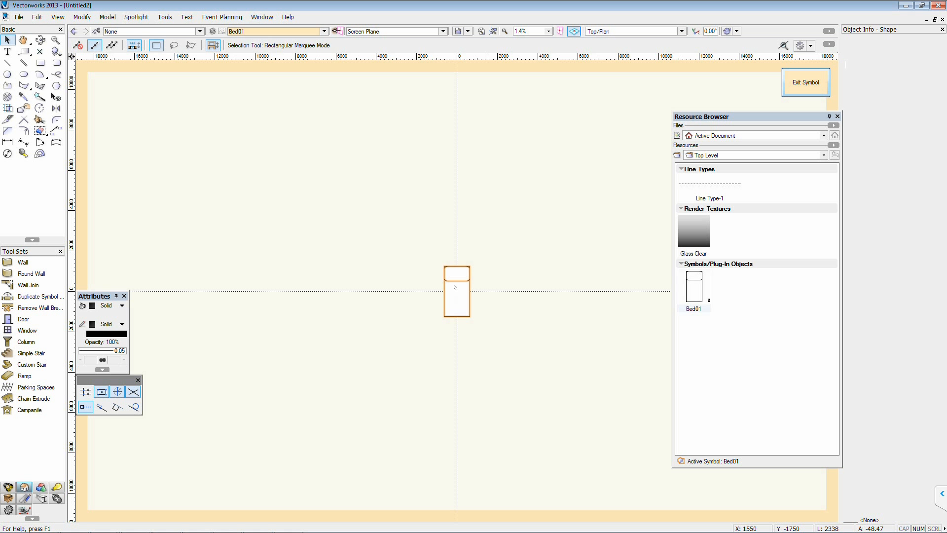
left_click(496, 258)
- Reduce the bed's pillow shape by 100 mm in each direction, to a width of 1174 and a height of 635
scroll(495, 275, "up", 1)
left_click(419, 267)
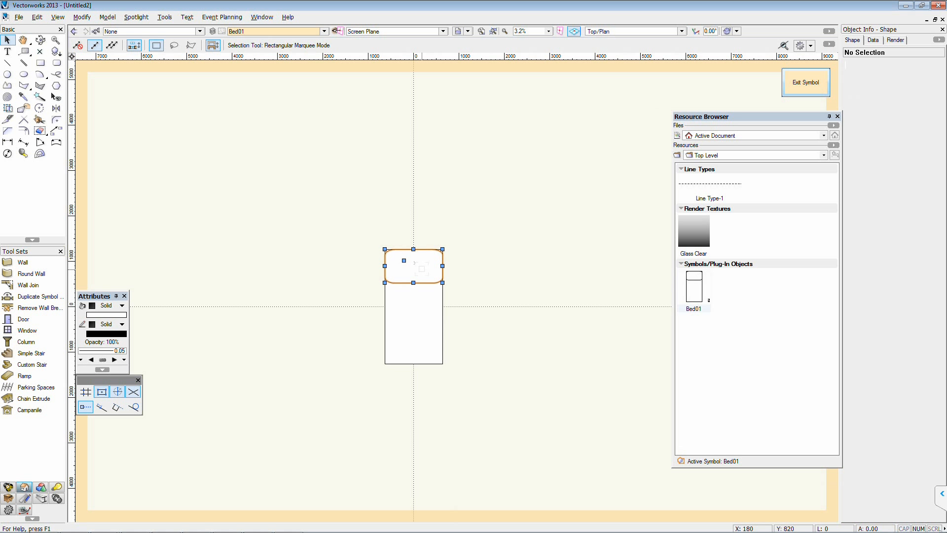
scroll(420, 268, "up", 1)
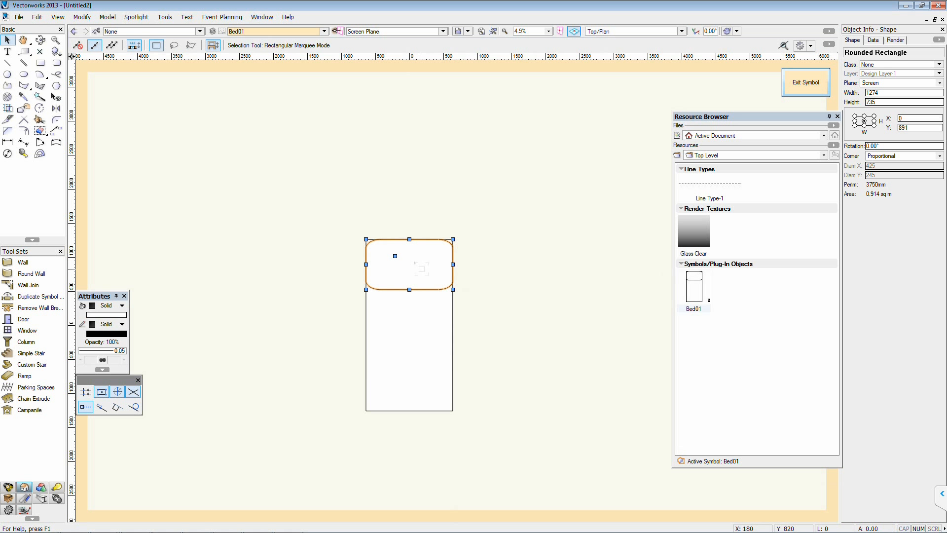
left_click(885, 93)
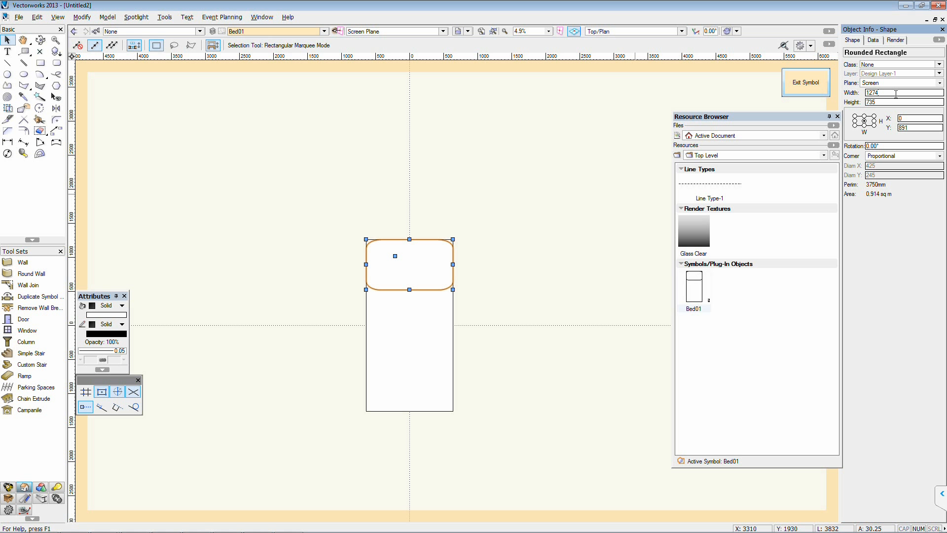
key("Tab")
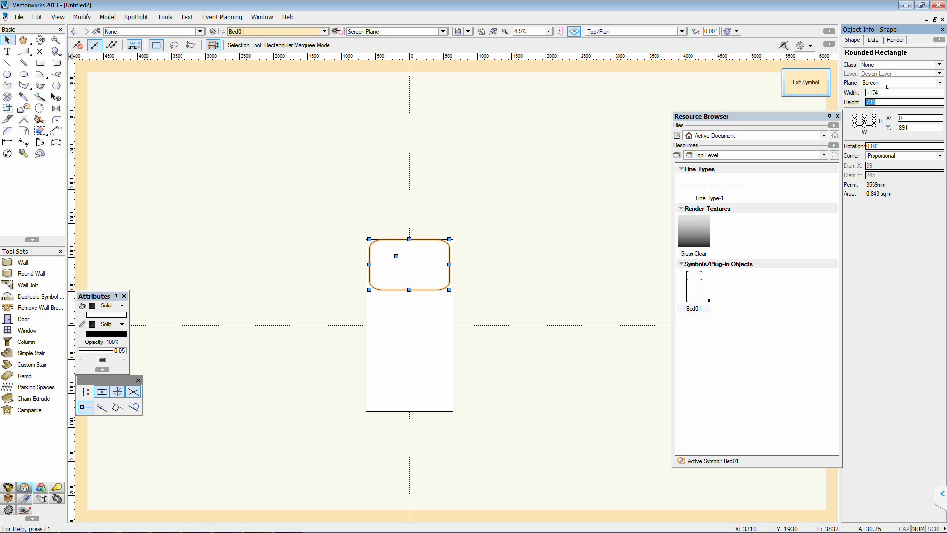
type("-100")
key("Return")
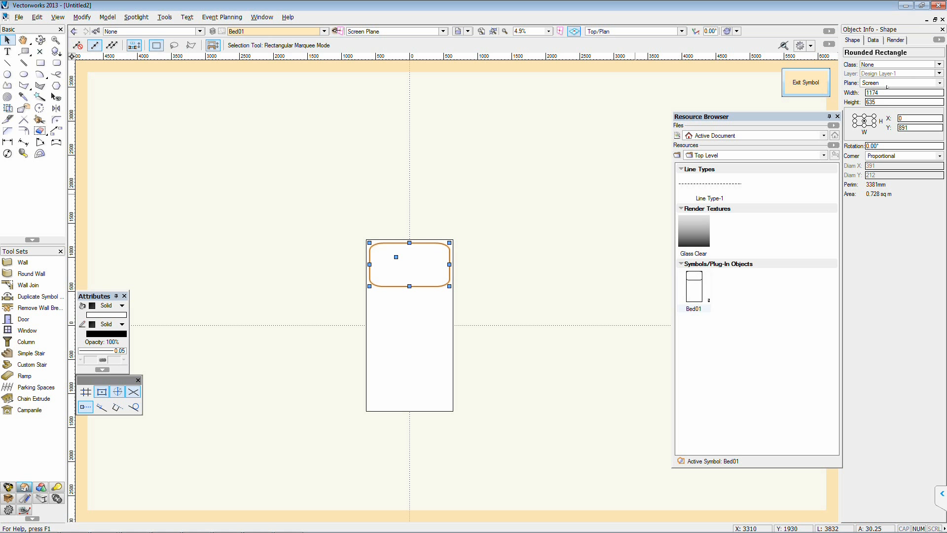
left_click(602, 195)
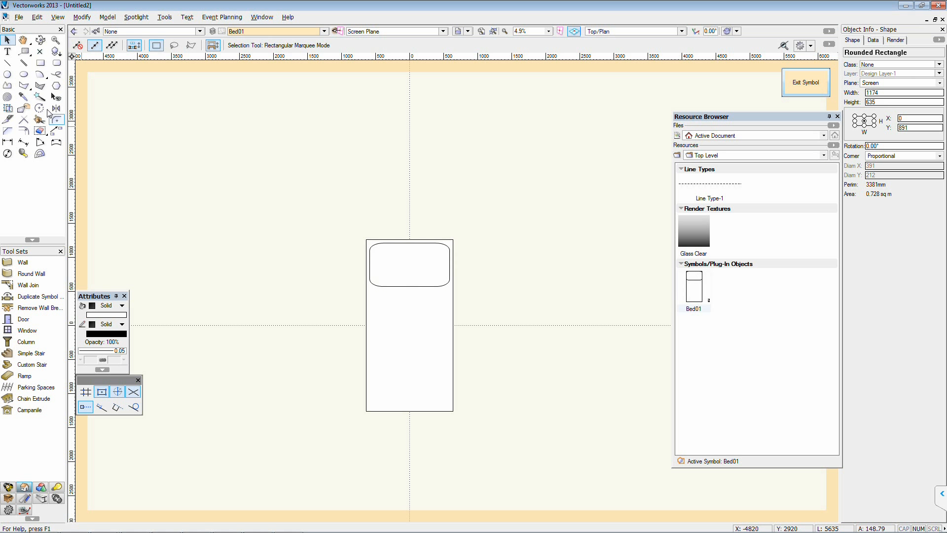
- Draw a three-point rectangle about 1274 by 1643 mm from the foot of the bed as its blanket
left_click(40, 63)
left_click(366, 411)
left_click(453, 411)
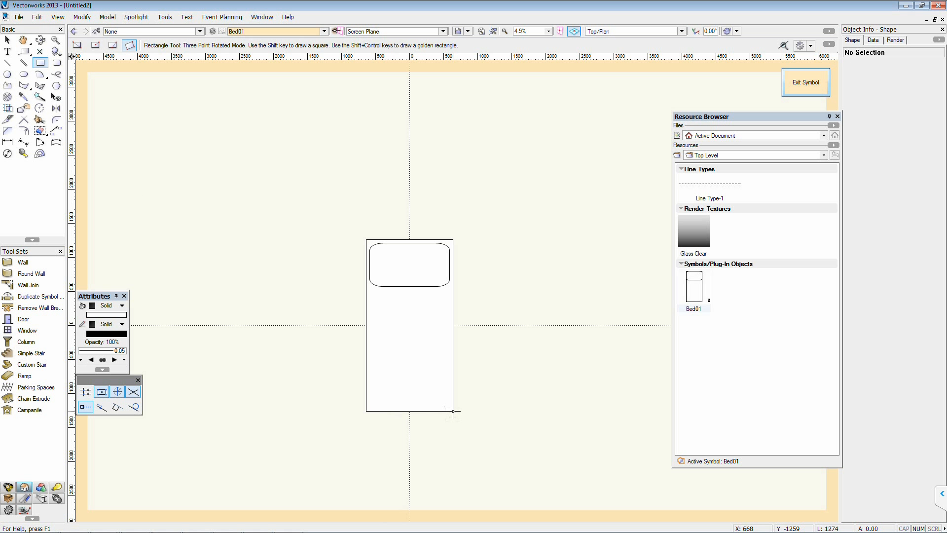
left_click(452, 299)
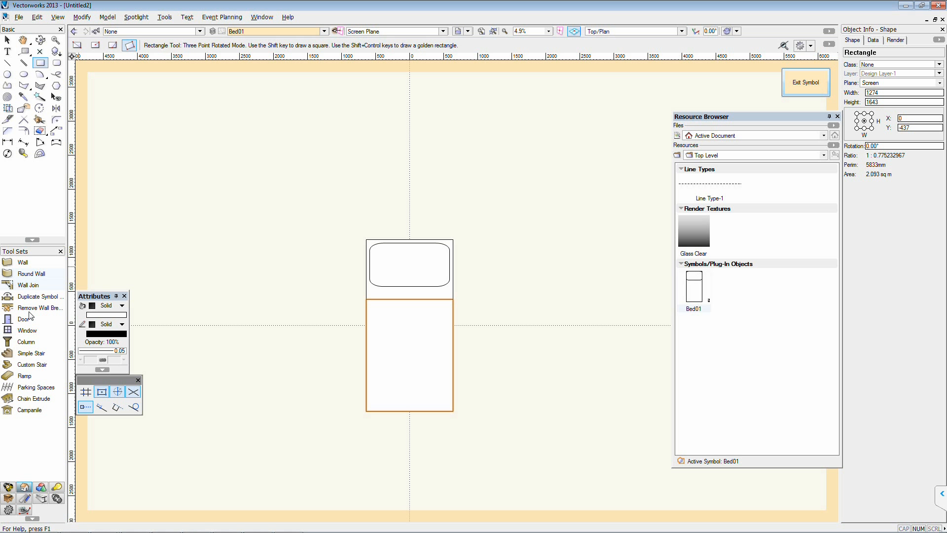
- Round the corners of the blanket rectangle with 20 mm fillets in Trim mode
left_click(57, 119)
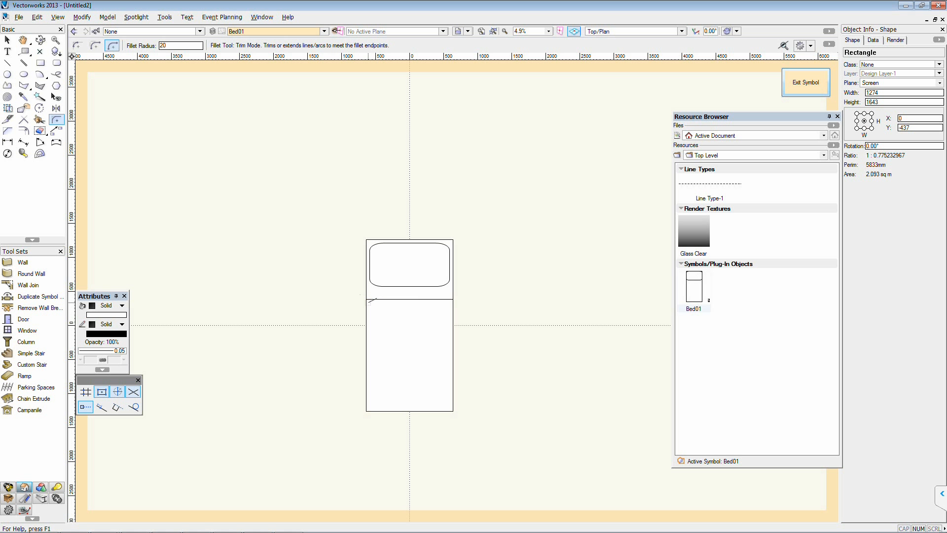
left_click(367, 306)
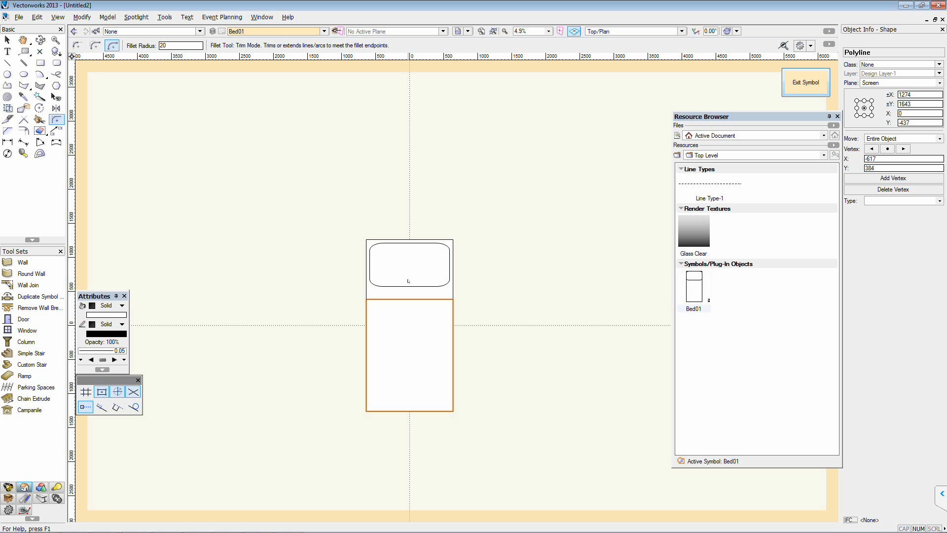
left_click(453, 311)
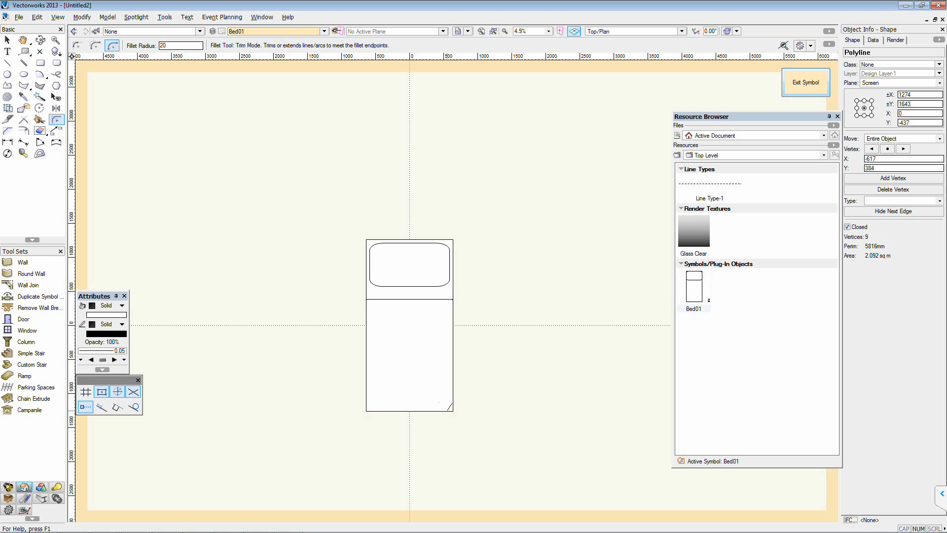
left_click(374, 407)
left_click(395, 409)
key("x")
key("x")
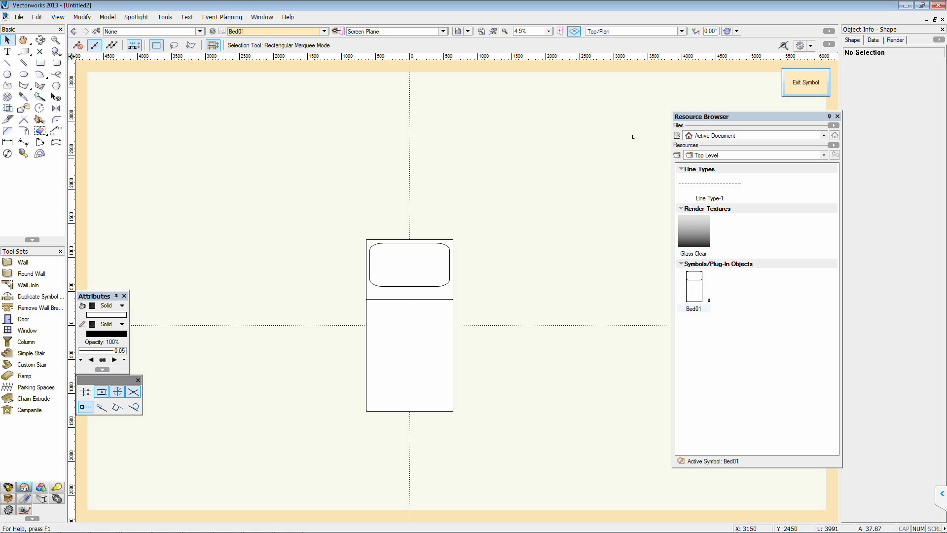
- Exit the Bed01 symbol and select placed beds on the design layer to check the edit
left_click(812, 80)
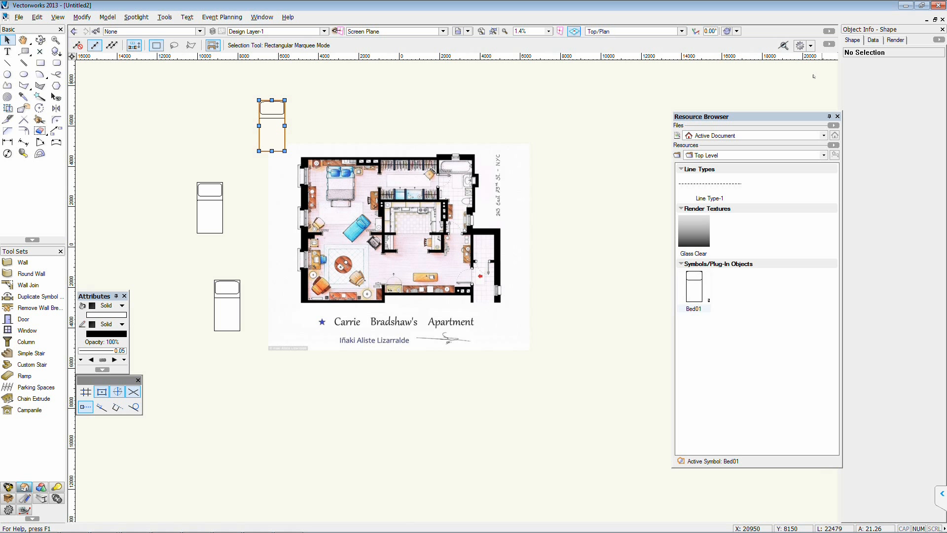
left_click(198, 92)
left_click(272, 129)
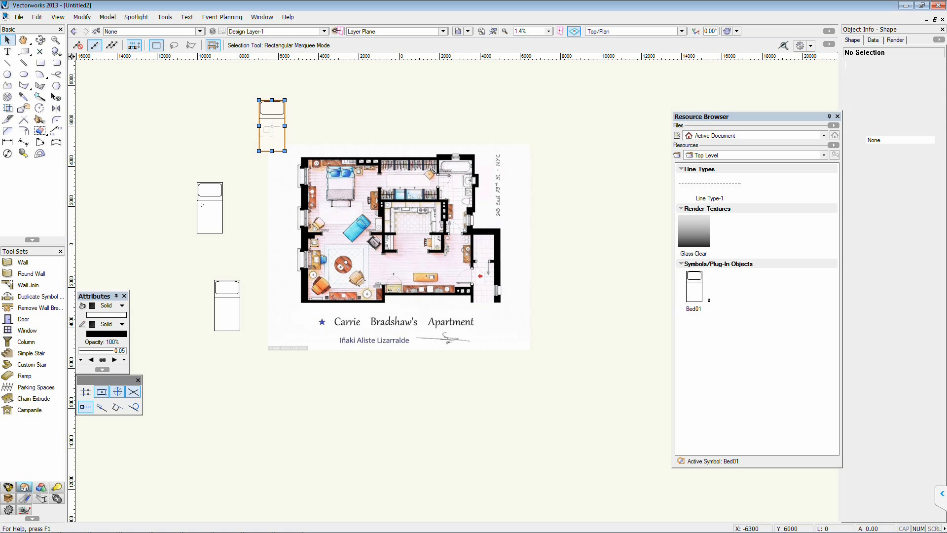
left_click(226, 305)
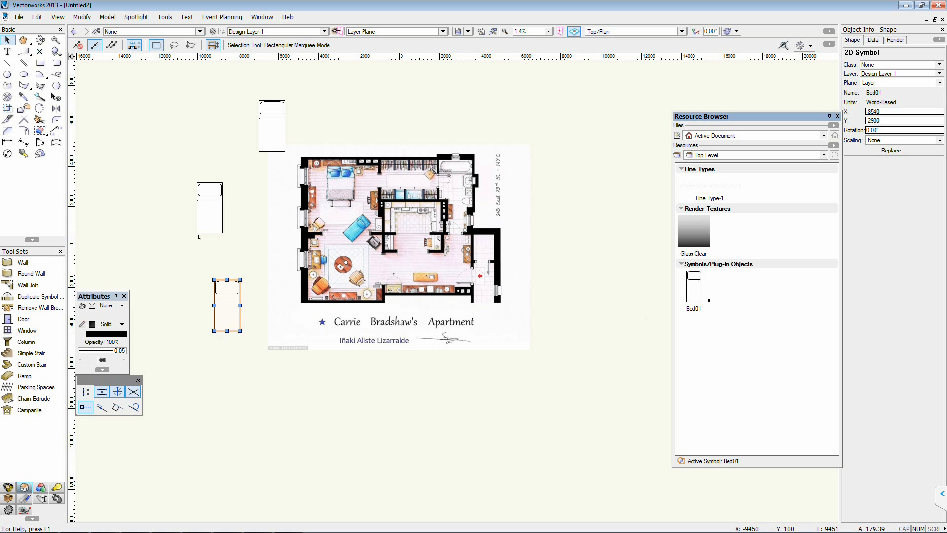
- Draw a sphere with a radius of about 1893 mm below the apartment plan
left_click(41, 487)
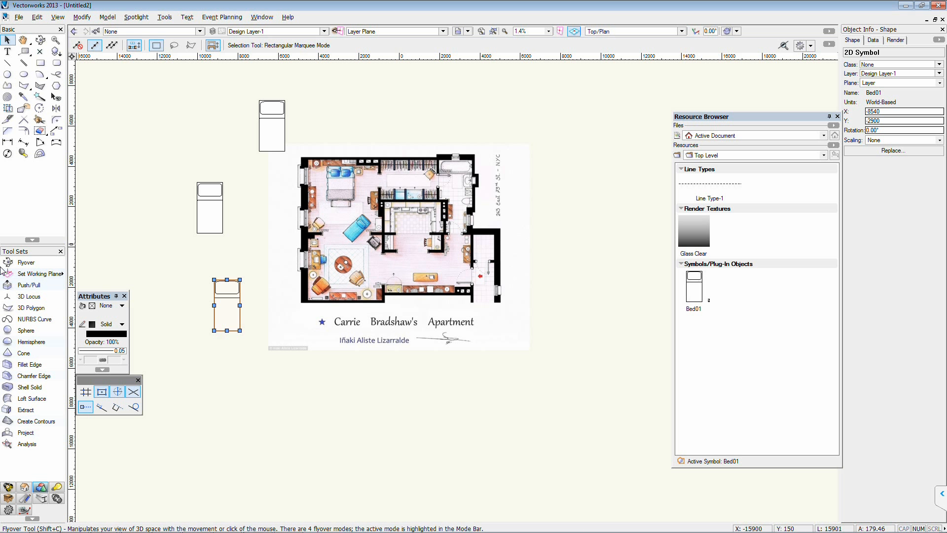
left_click(26, 330)
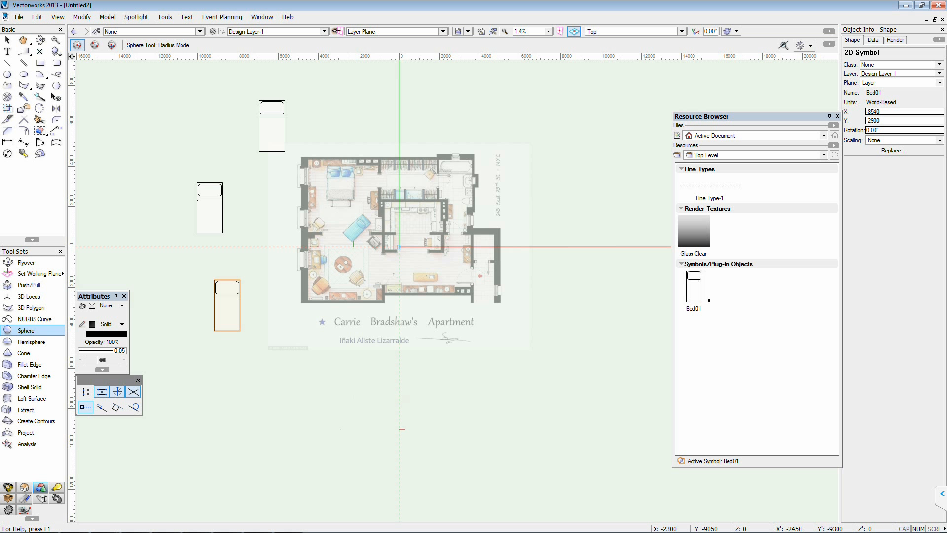
left_click(345, 435)
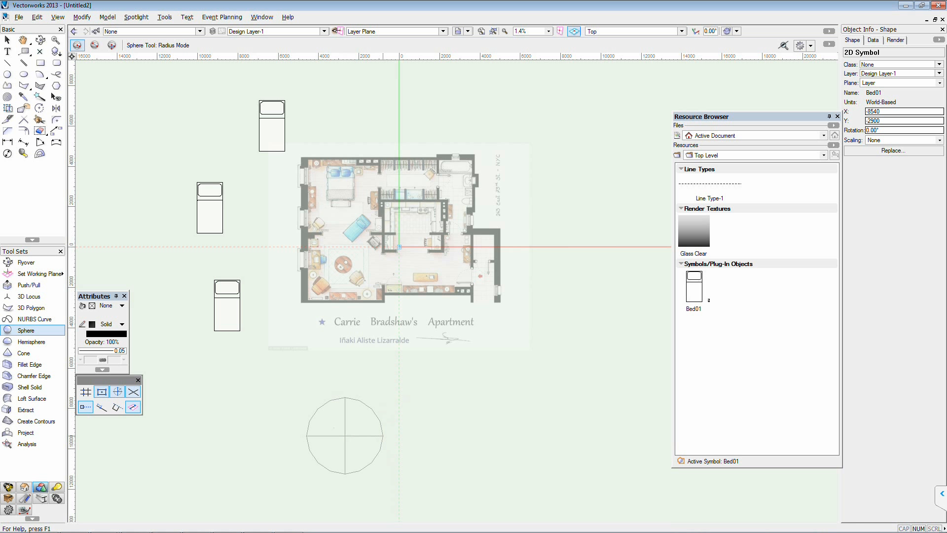
left_click(382, 435)
- Draw a cone 1000 mm high on top of the sphere, sharing its centre and its radius of about 1893 mm
left_click(35, 354)
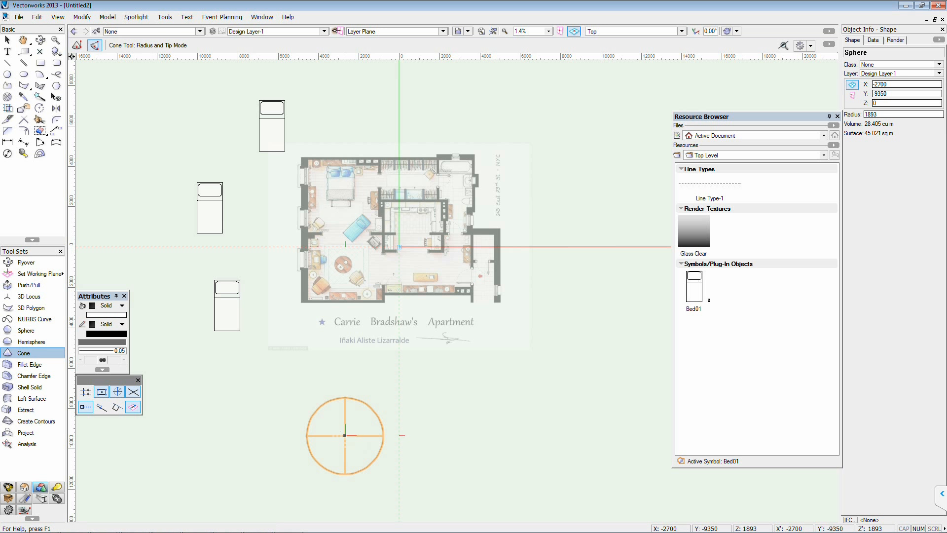
left_click(345, 435)
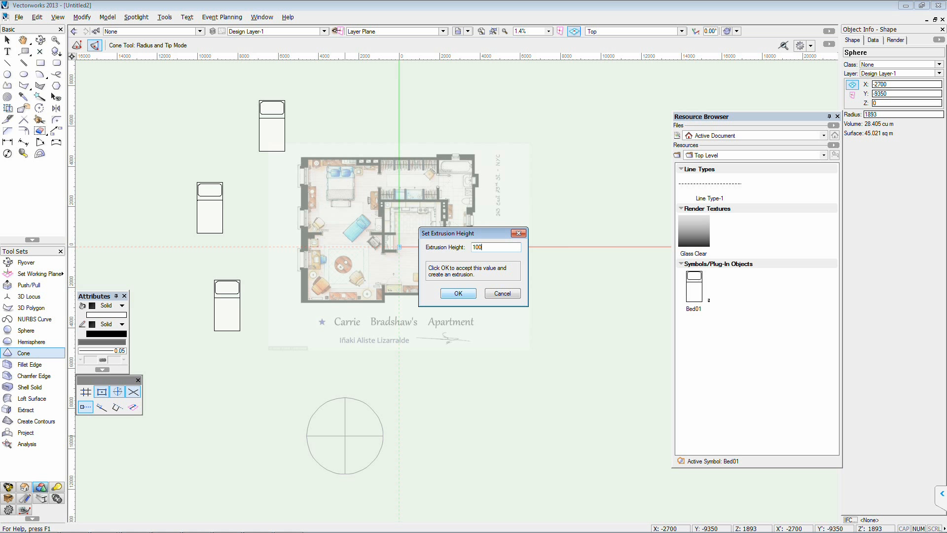
key("Return")
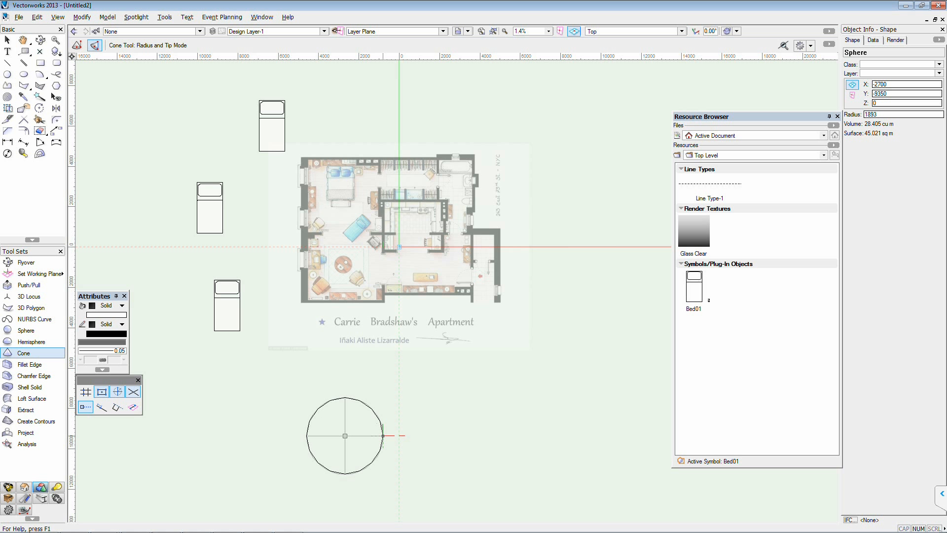
left_click(383, 435)
- Create a world-based symbol named Strange Cone from the sphere and cone, with Insert in Walls turned off
key("KP_2")
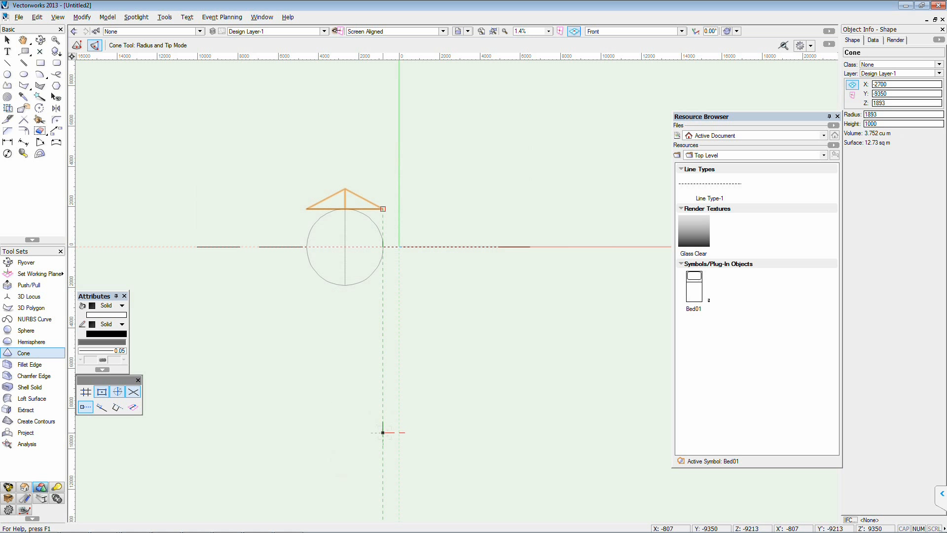
key("x")
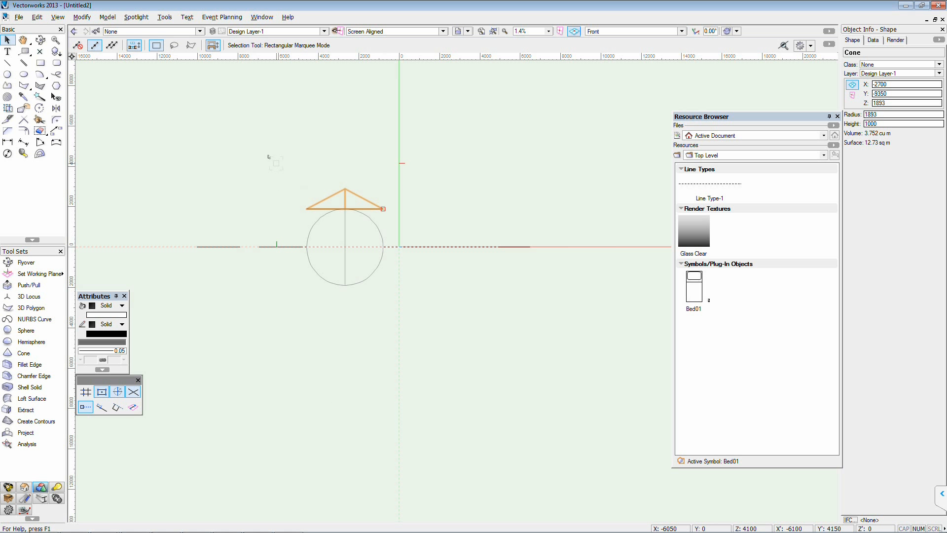
left_click_drag(275, 163, 431, 310)
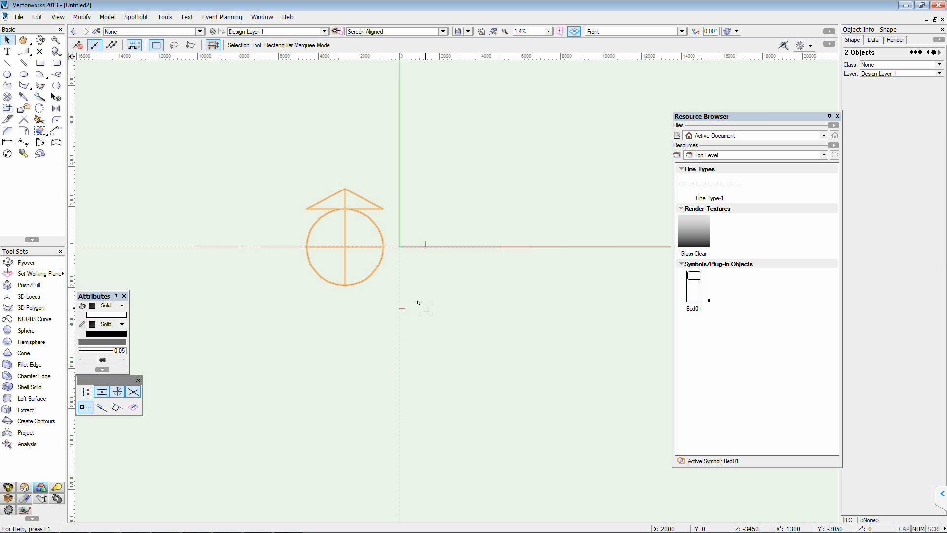
key("KP_5")
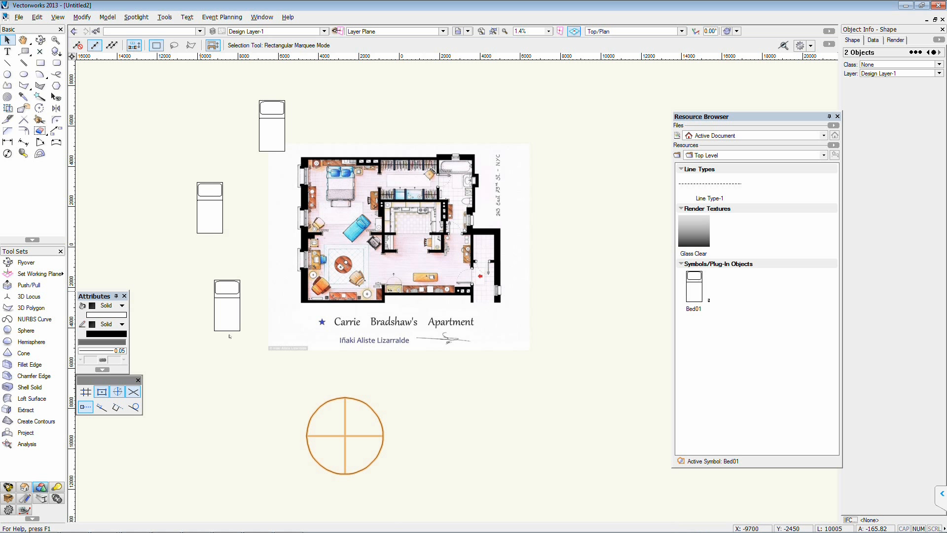
left_click(82, 16)
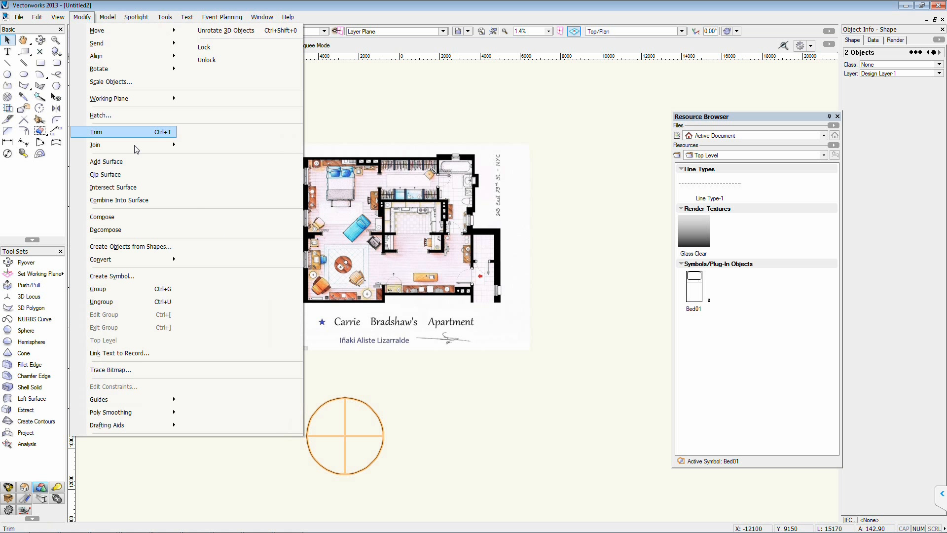
left_click(138, 275)
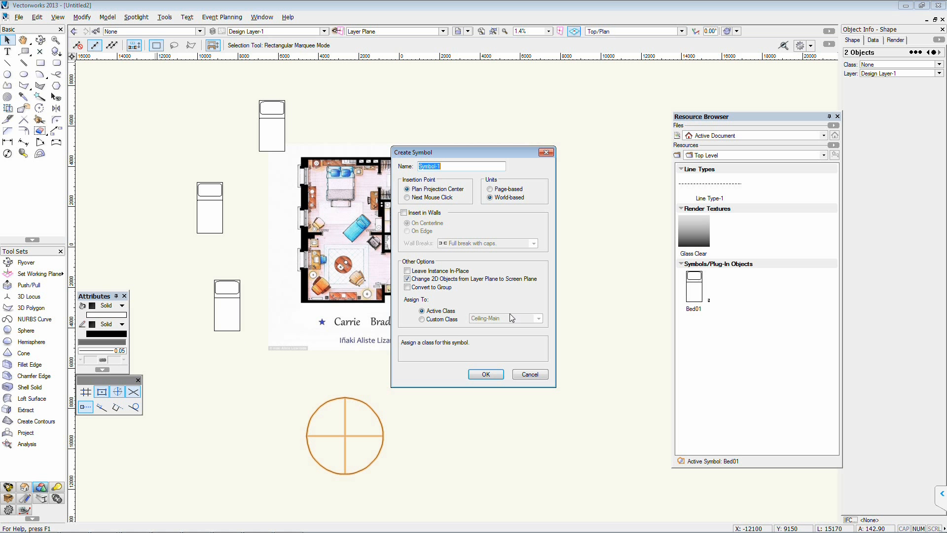
type("Strange Cone")
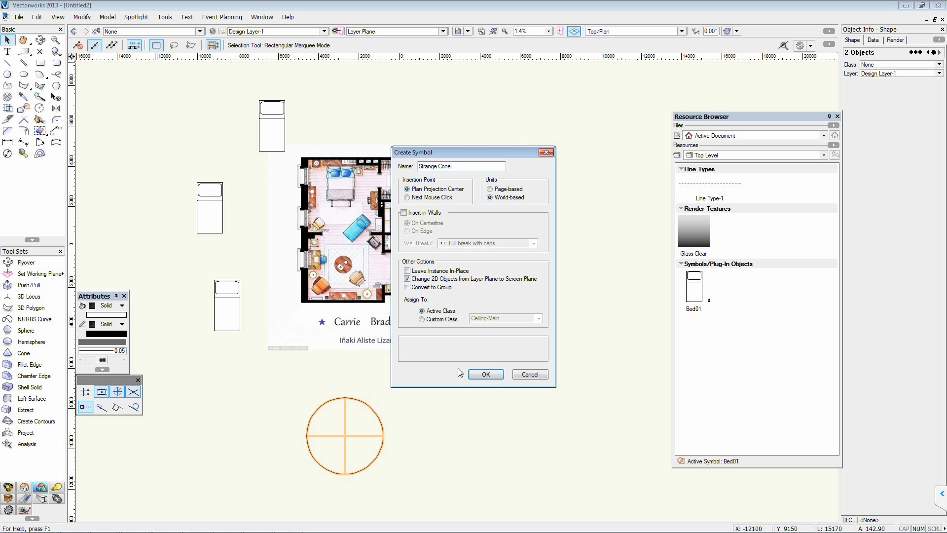
left_click(475, 375)
left_click(503, 358)
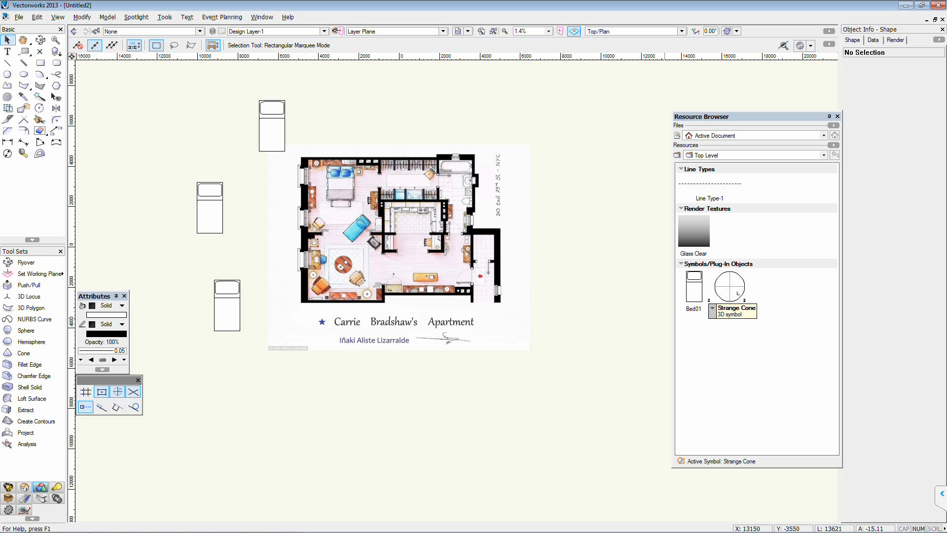
- Insert two Strange Cone symbols side by side below the apartment plan
left_click_drag(727, 283, 338, 435)
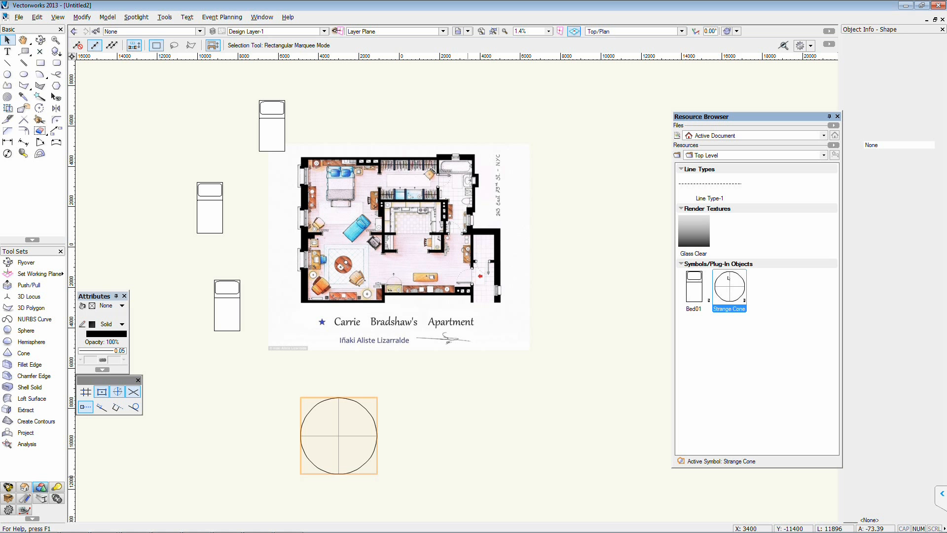
left_click(464, 405)
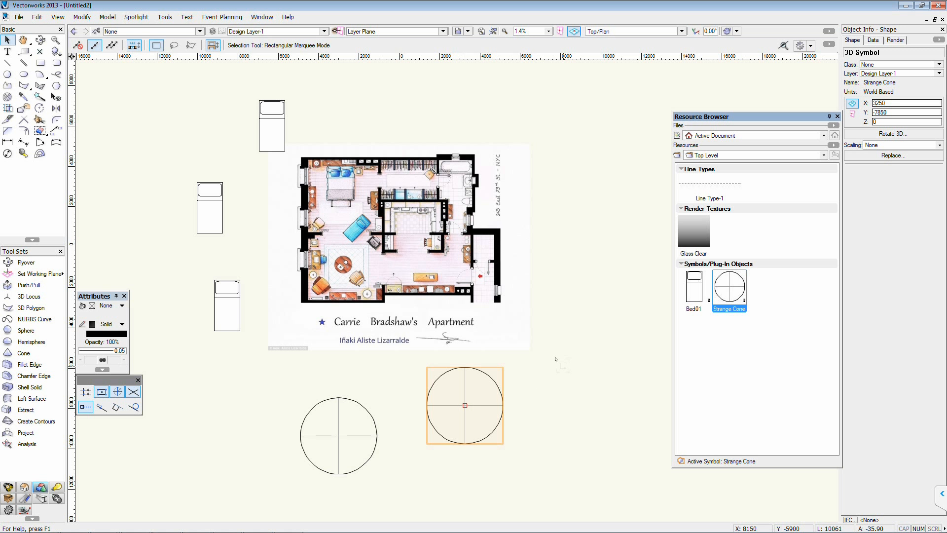
- Delete both Strange Cone symbols from below the apartment plan in the Top/Plan view
key("Escape")
key("Escape")
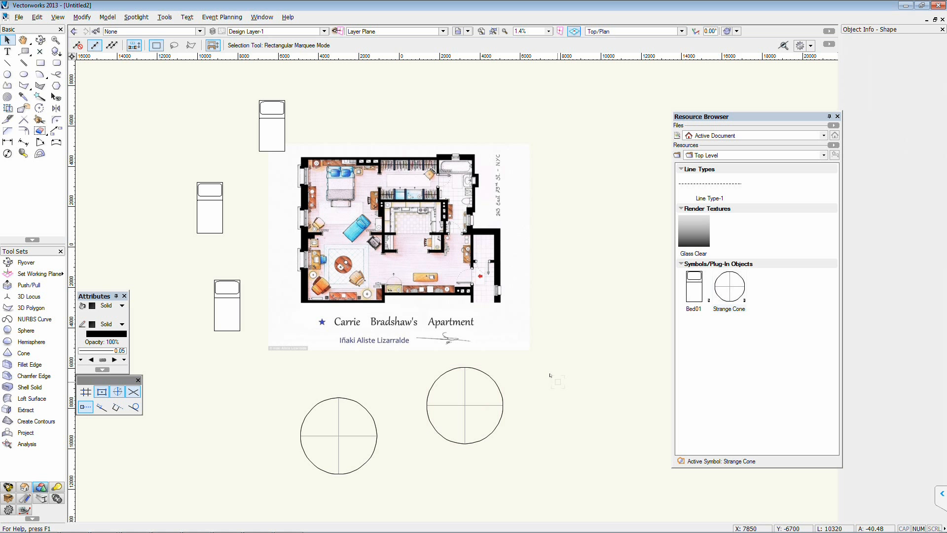
key("KP_3")
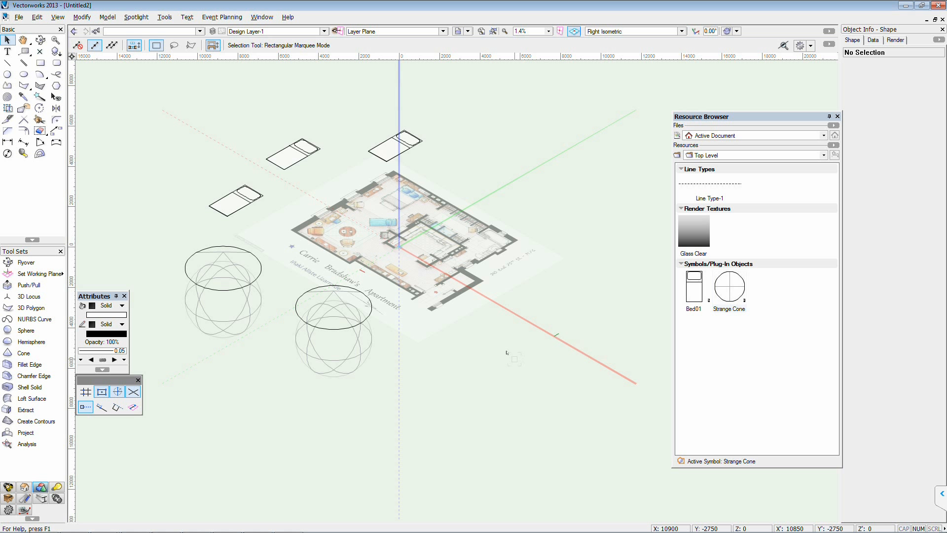
key("KP_0")
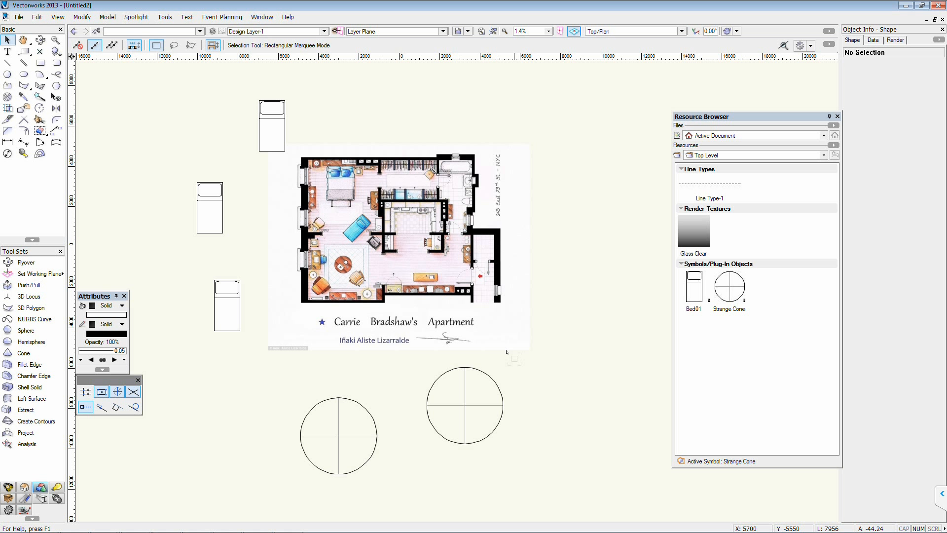
left_click(477, 368)
key("Delete")
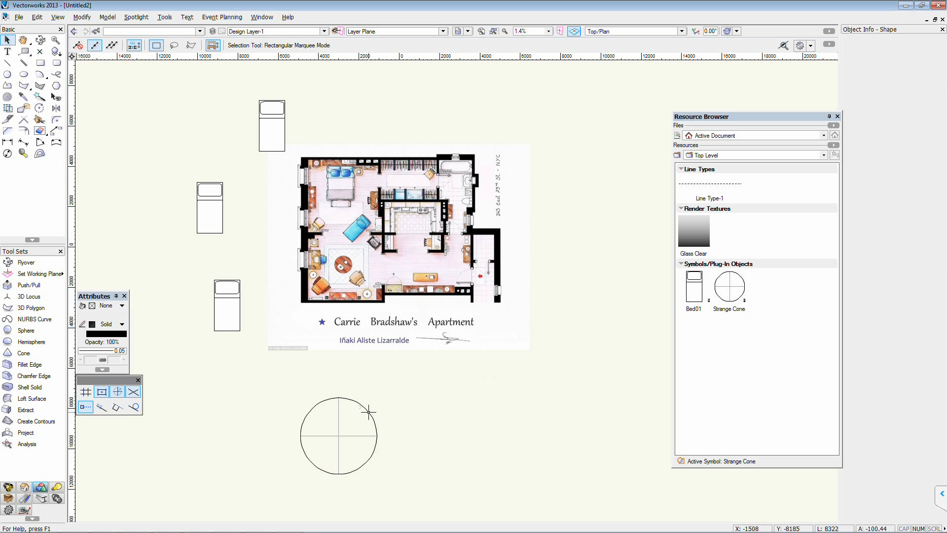
left_click(368, 411)
key("Delete")
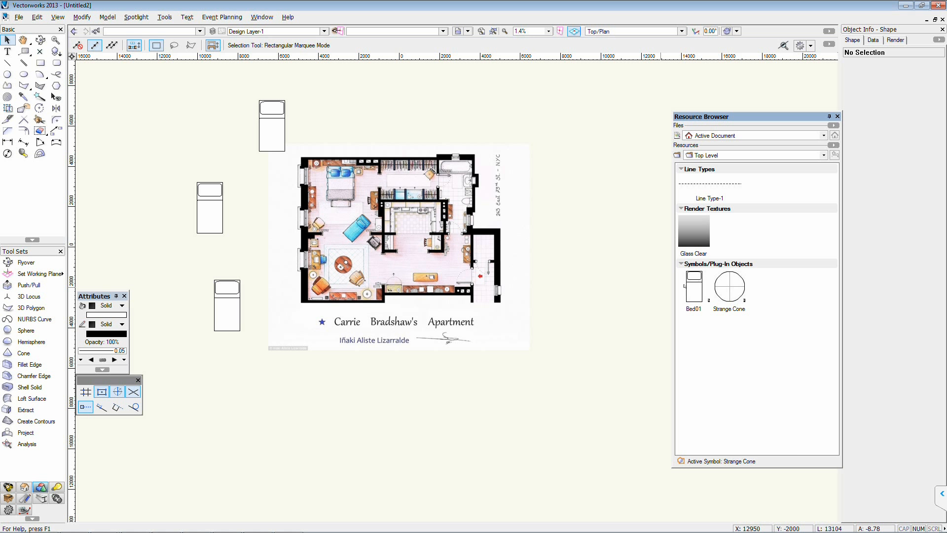
- Copy all 2D geometry from inside the Bed01 symbol and paste it as loose objects beside the apartment plan's lower-right corner
right_click(692, 291)
left_click(693, 291)
right_click(693, 291)
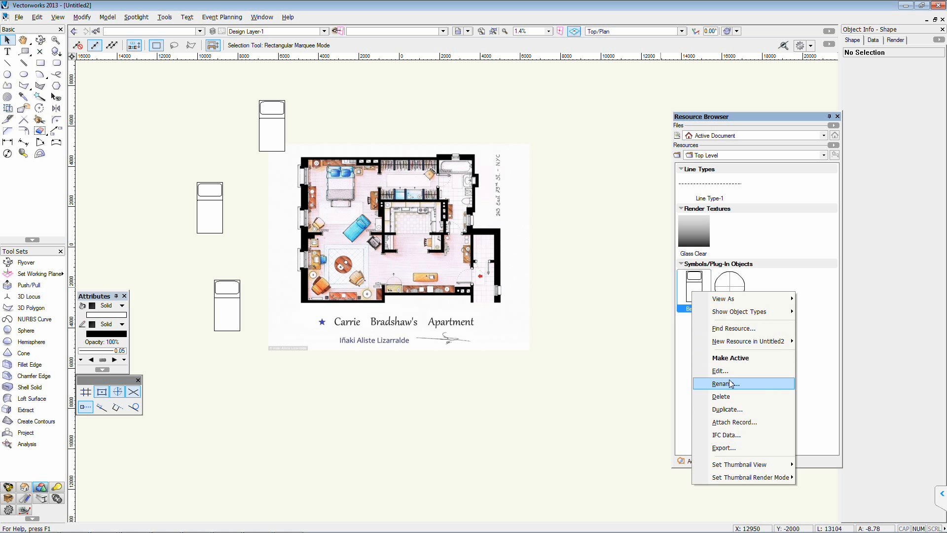
left_click(720, 370)
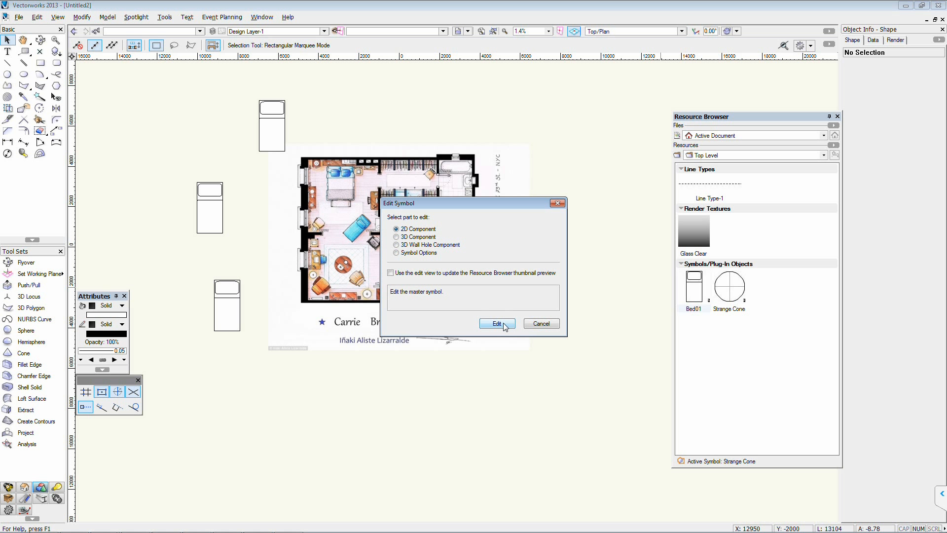
left_click(496, 323)
left_click_drag(413, 252, 483, 331)
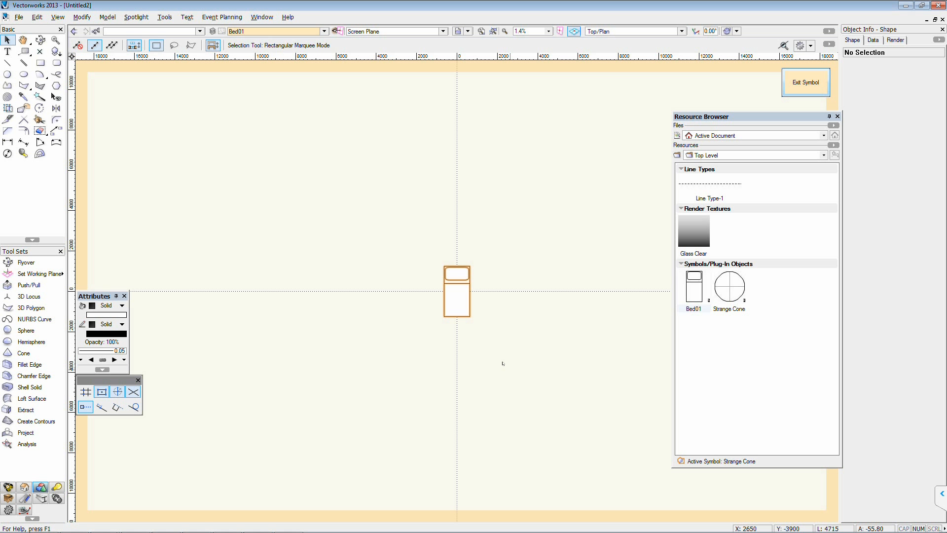
left_click(800, 84)
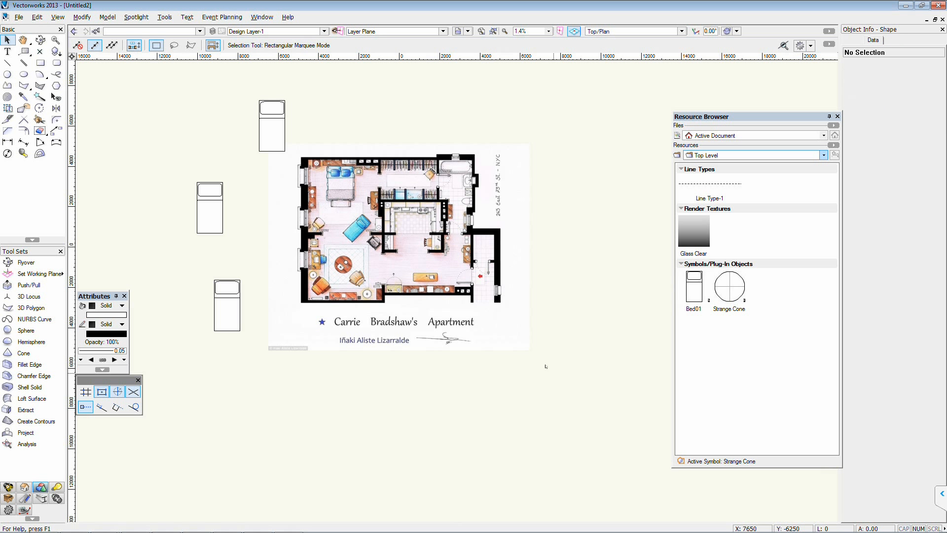
key("ctrl+v")
left_click(575, 360)
- Duplicate the pasted bed geometry directly to the right of the original
scroll(575, 360, "up", 1)
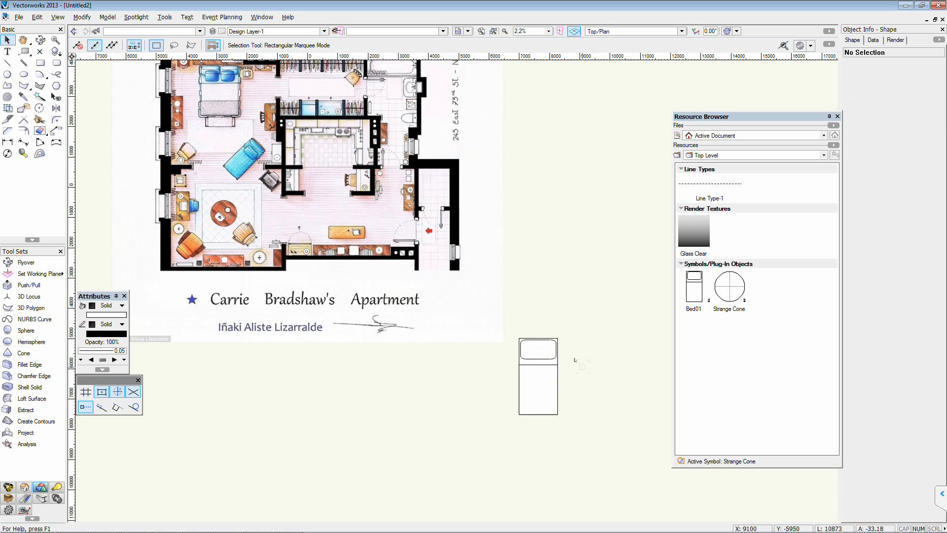
scroll(575, 360, "up", 1)
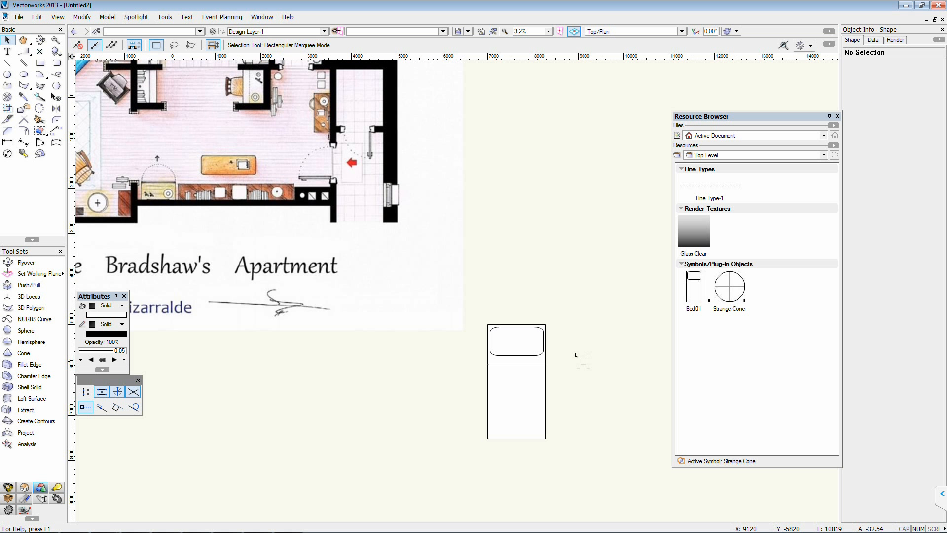
left_click(40, 51)
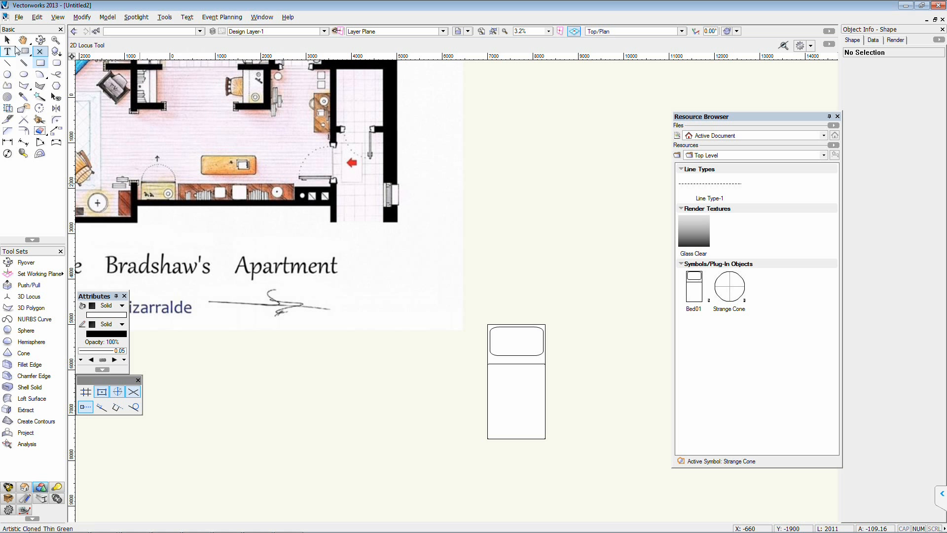
left_click(7, 39)
left_click_drag(478, 313, 580, 479)
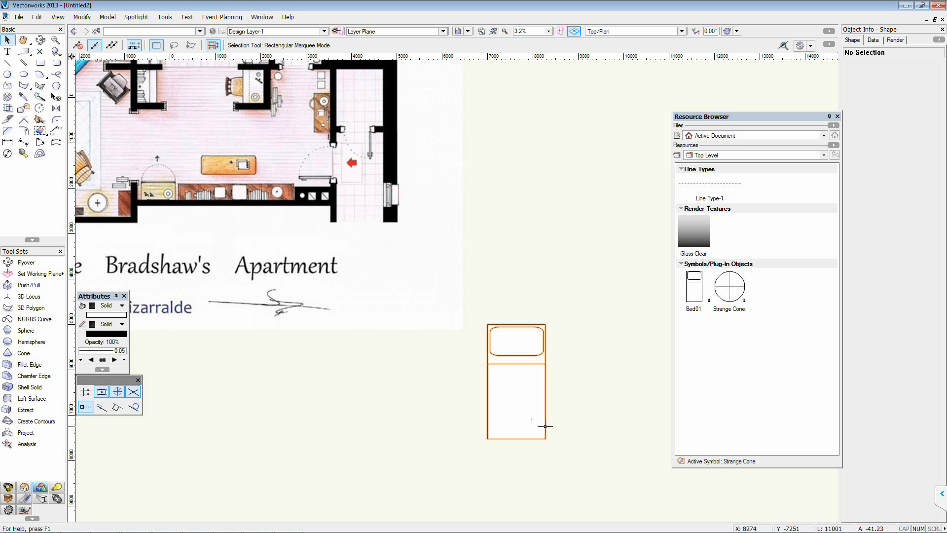
left_click_drag(528, 412, 572, 413)
left_click_drag(605, 413, 606, 412, "ctrl")
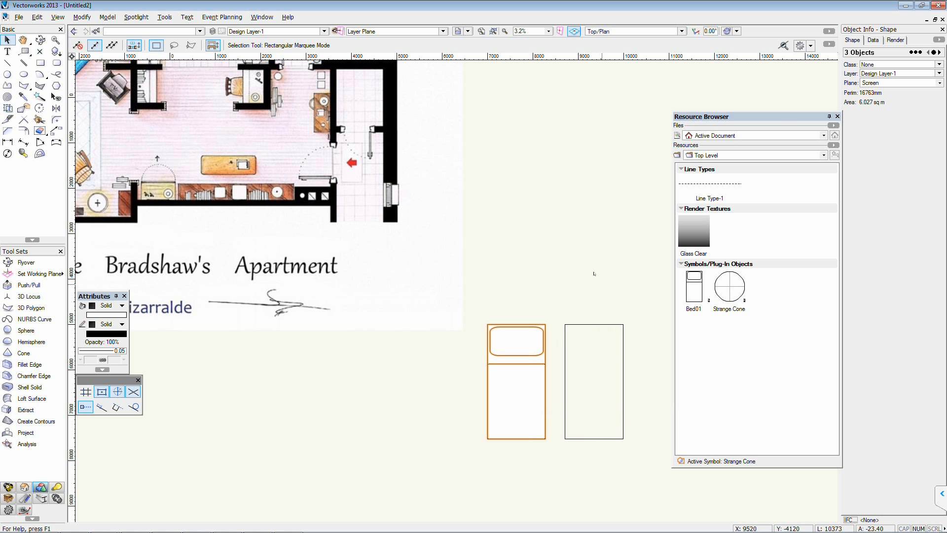
- Extrude the duplicated bed's rounded pillow and its outer mattress rectangle 150 mm each
left_click(575, 350)
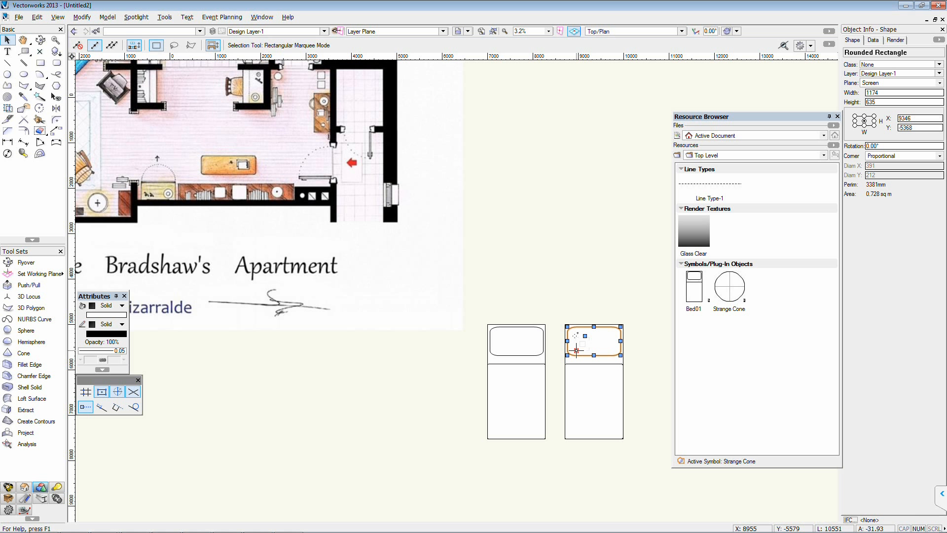
key("ctrl+e")
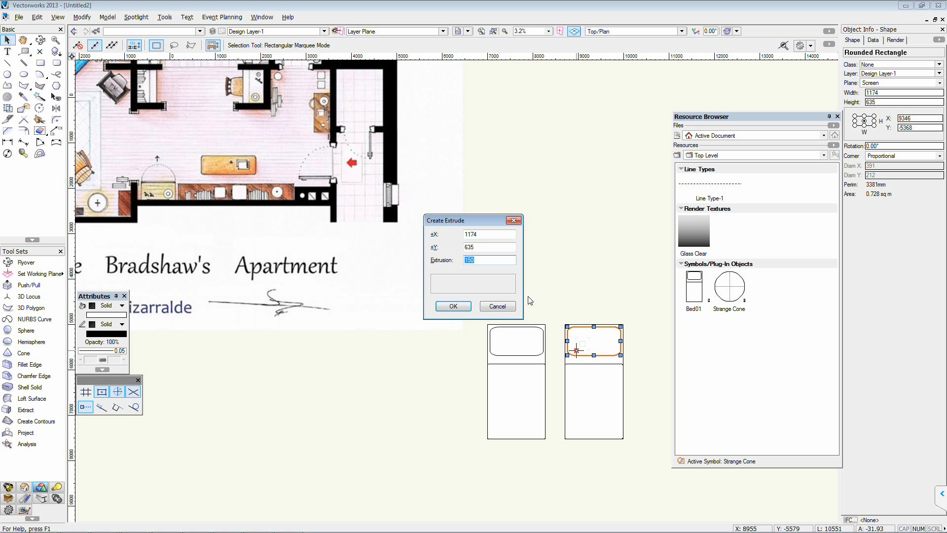
key("Return")
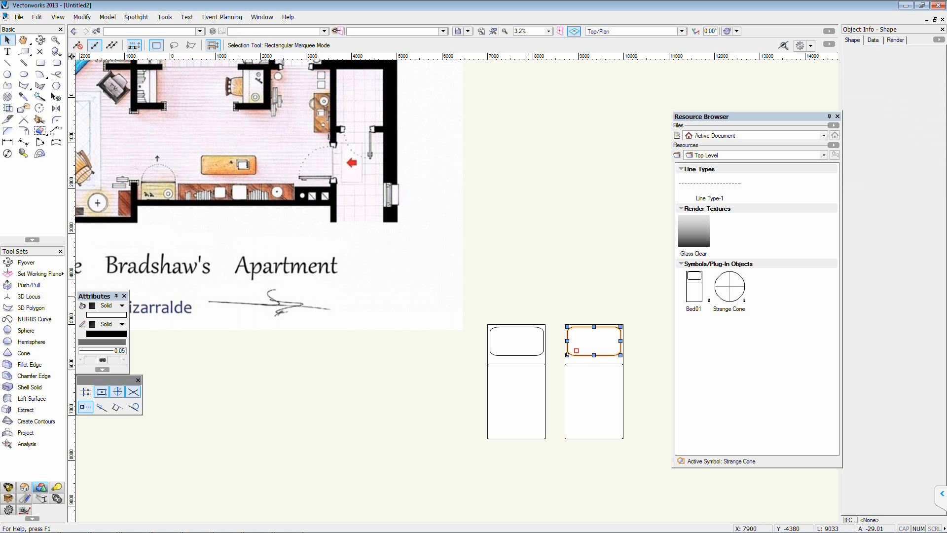
left_click(576, 357)
key("ctrl+e")
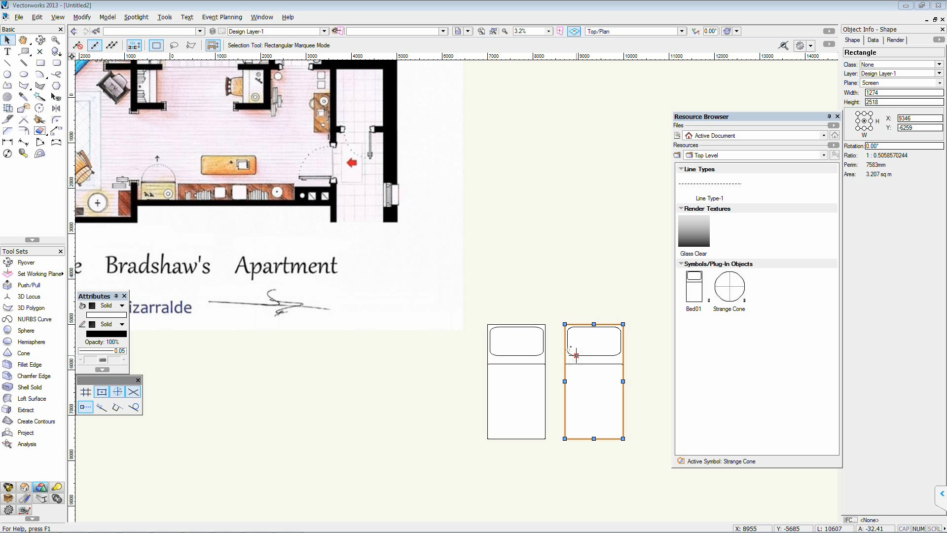
key("Return")
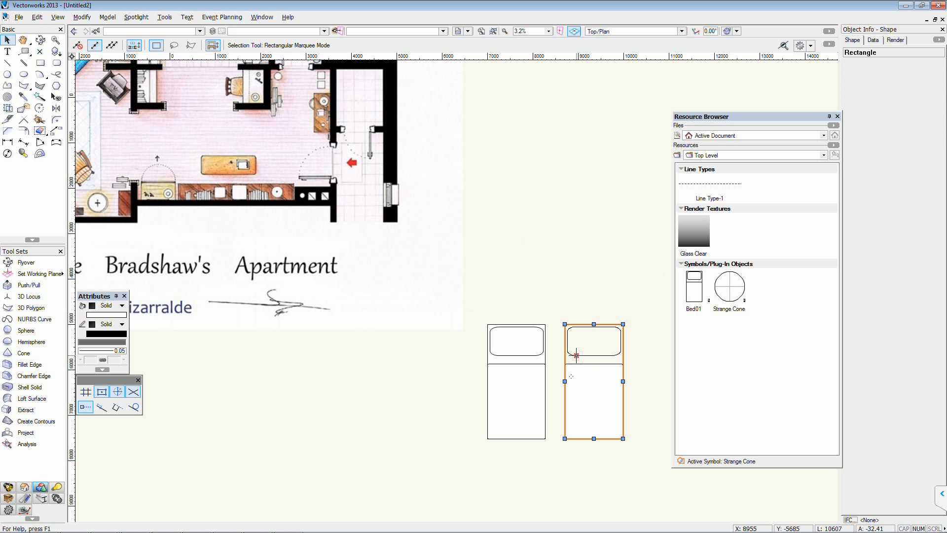
- Extrude the duplicated bed's blanket polyline 5 mm
left_click(581, 387)
key("ctrl+e")
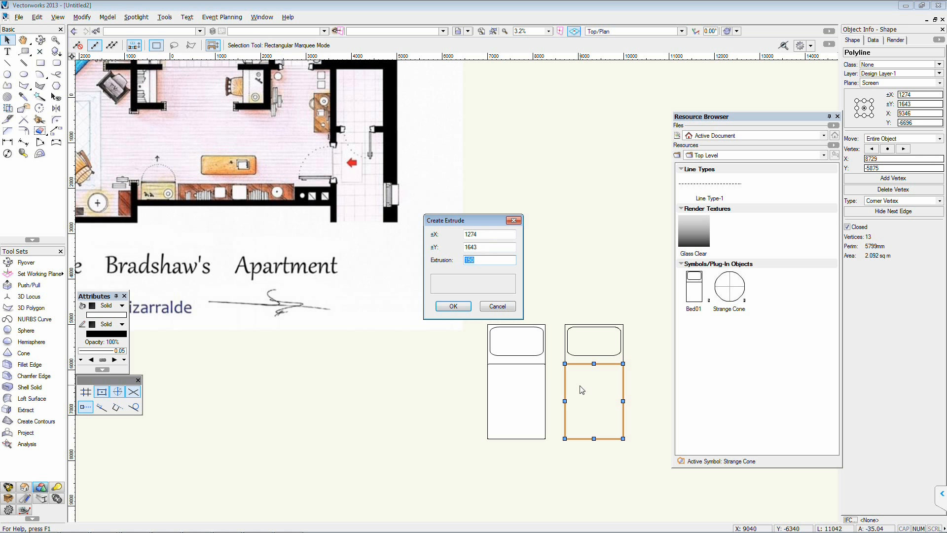
key("Return")
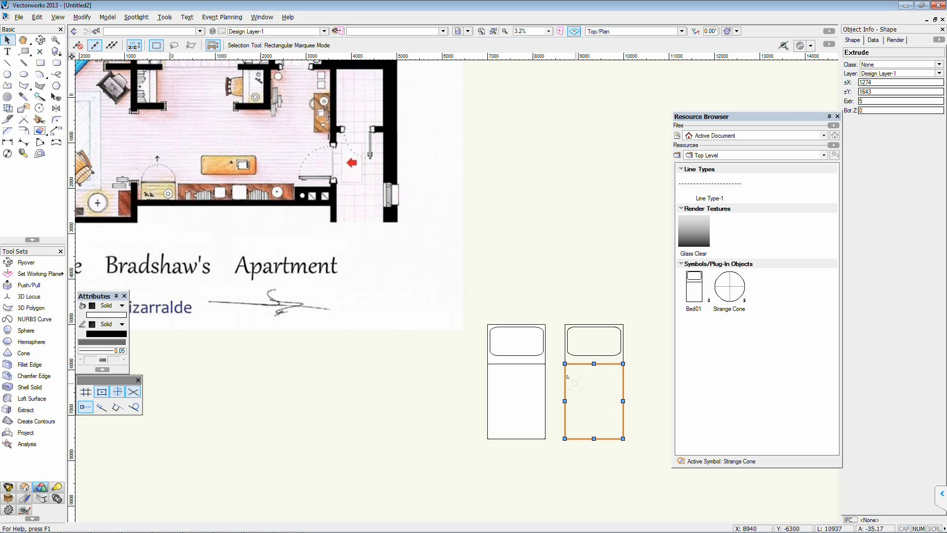
key("1")
middle_click_drag(568, 173, 477, 325)
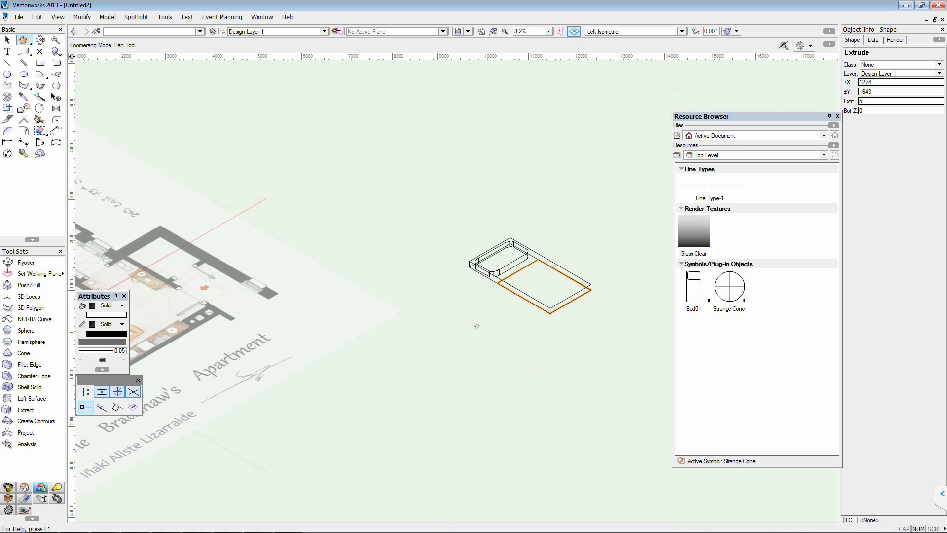
scroll(507, 268, "up", 1)
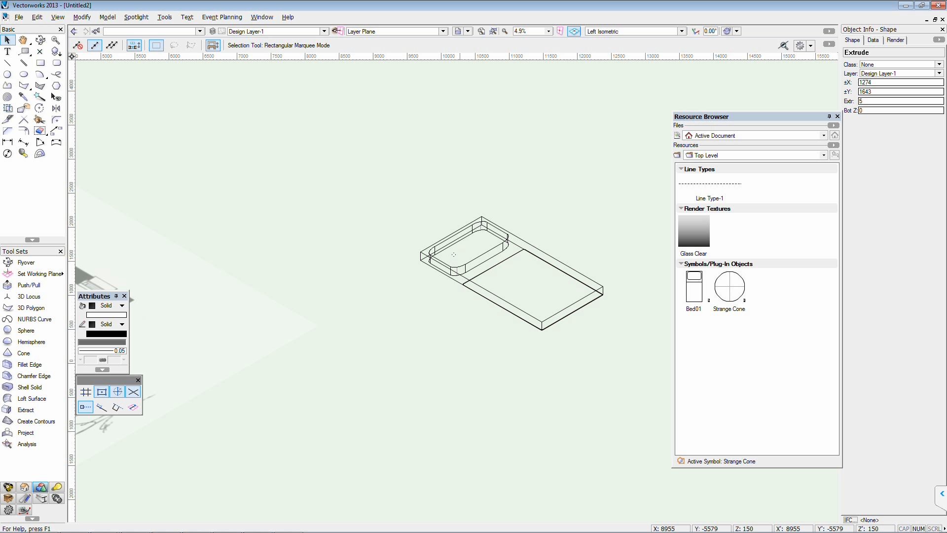
key("ctrl+shift+m")
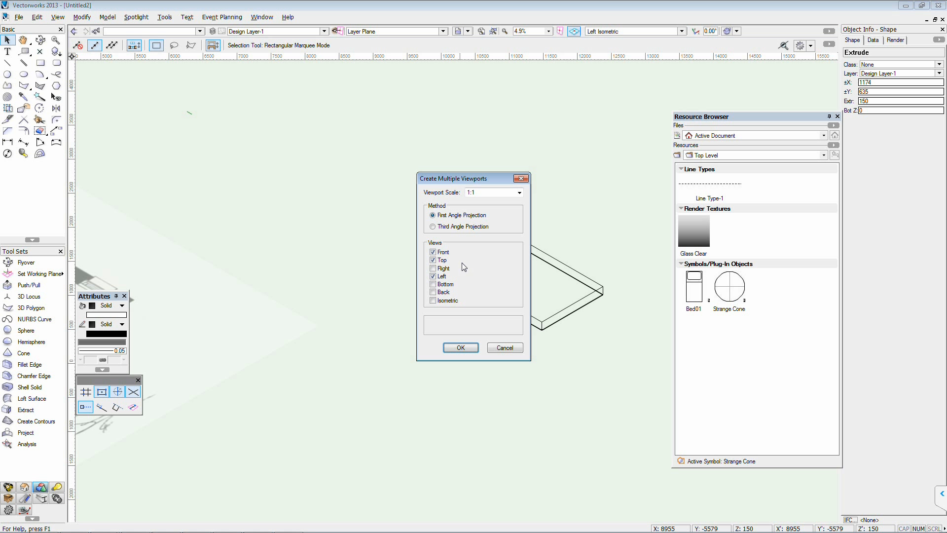
key("Return")
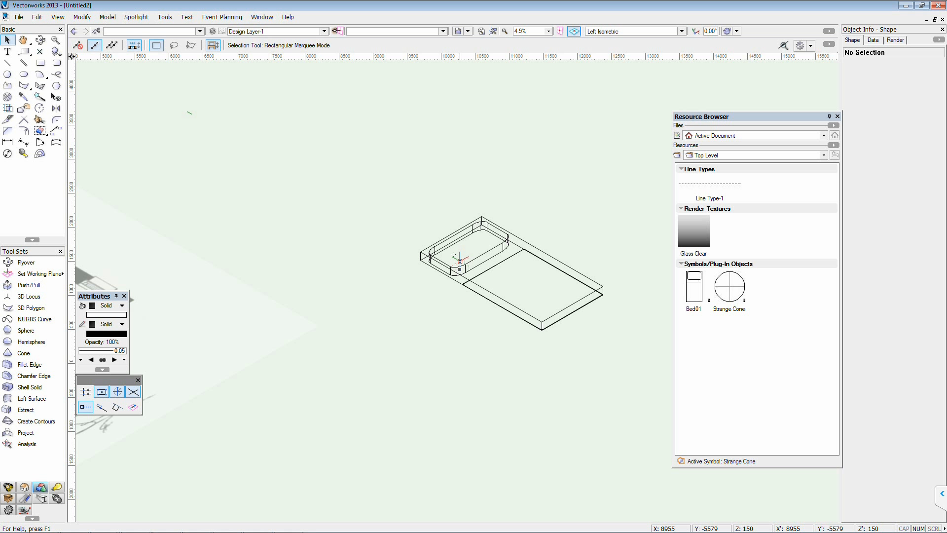
left_click(82, 17)
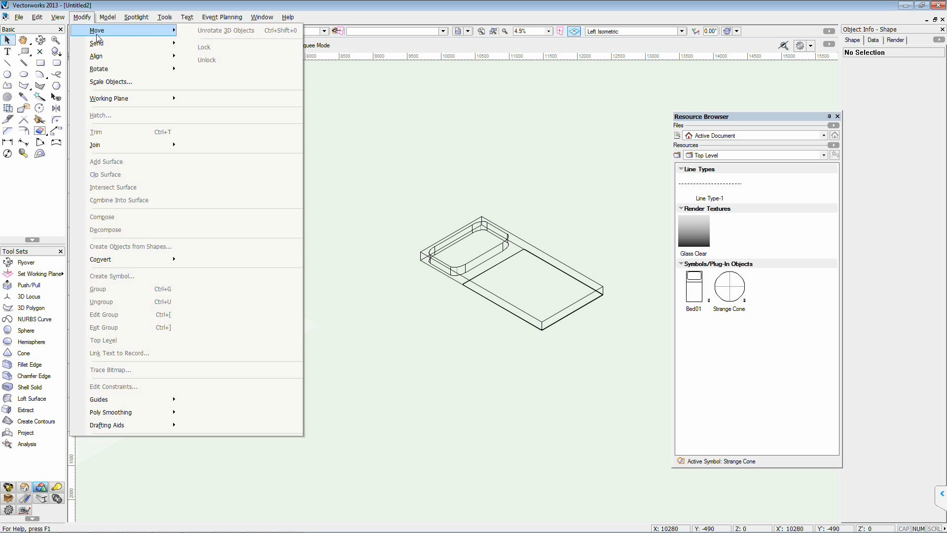
mouse_move(121, 35)
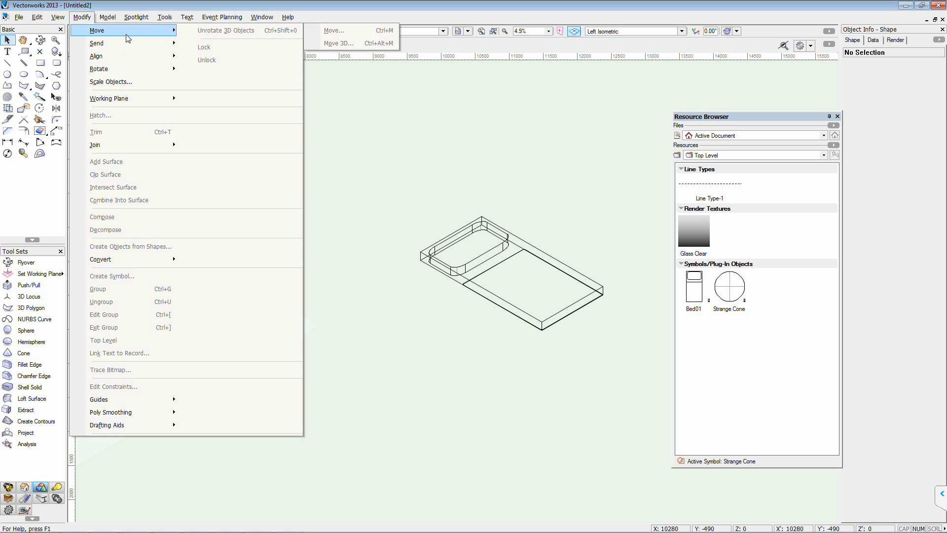
left_click(498, 241)
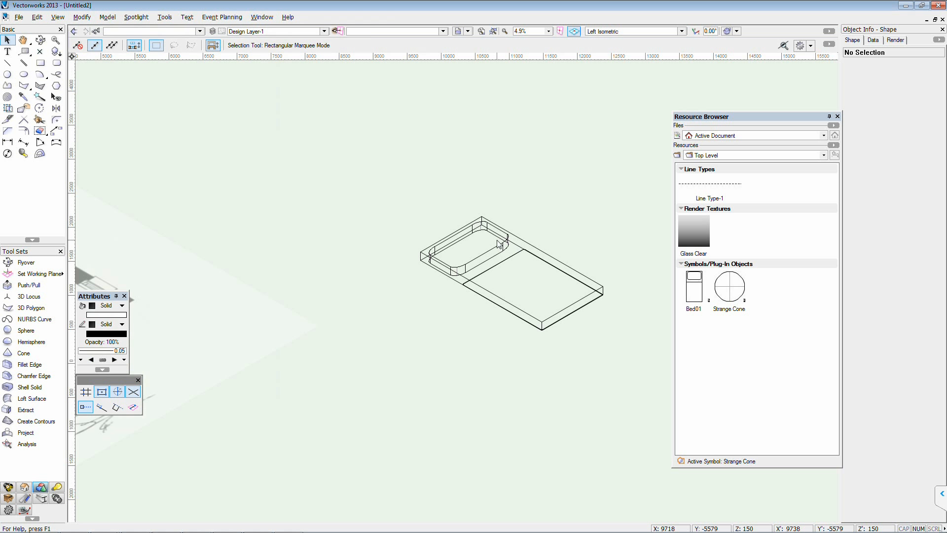
- Move the extruded pillow up 150 mm along Z with Move 3D so it rises above the mattress
left_click(498, 240)
left_click(81, 17)
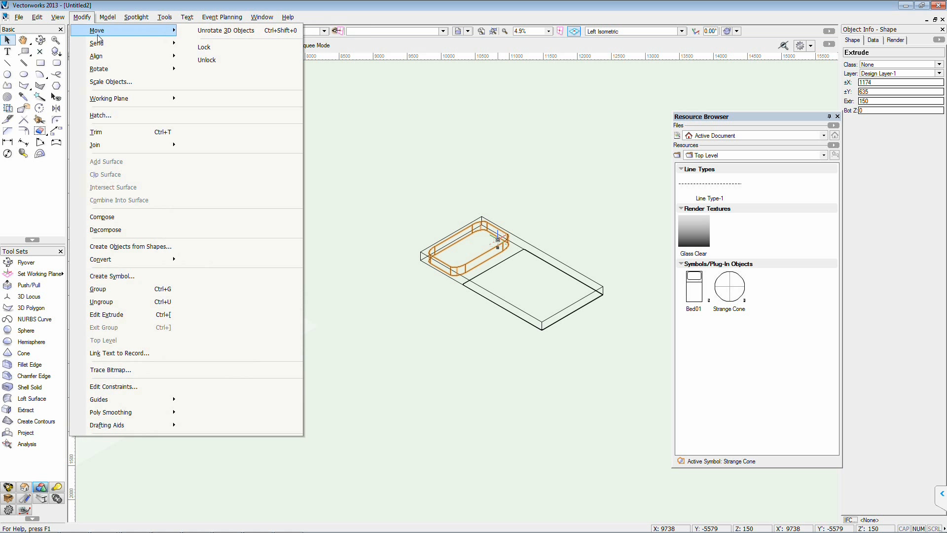
mouse_move(131, 36)
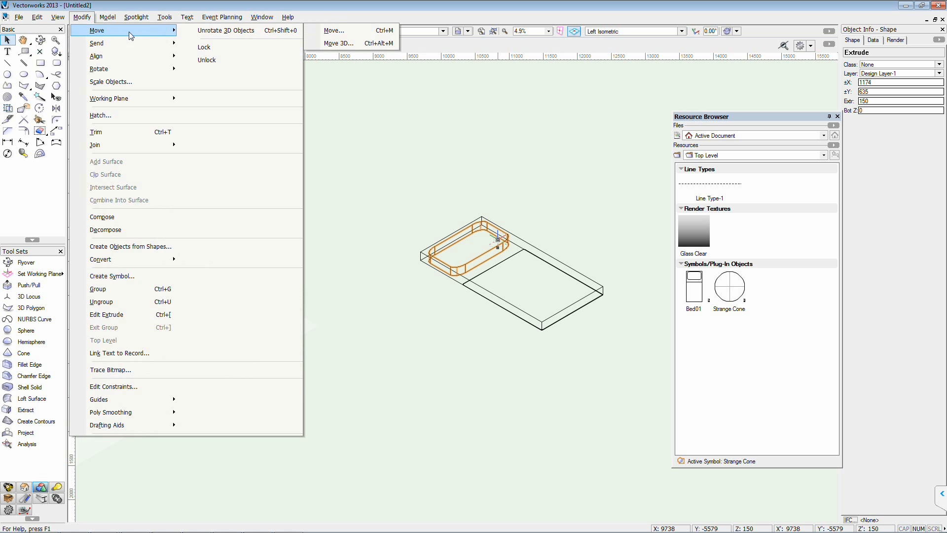
left_click(329, 48)
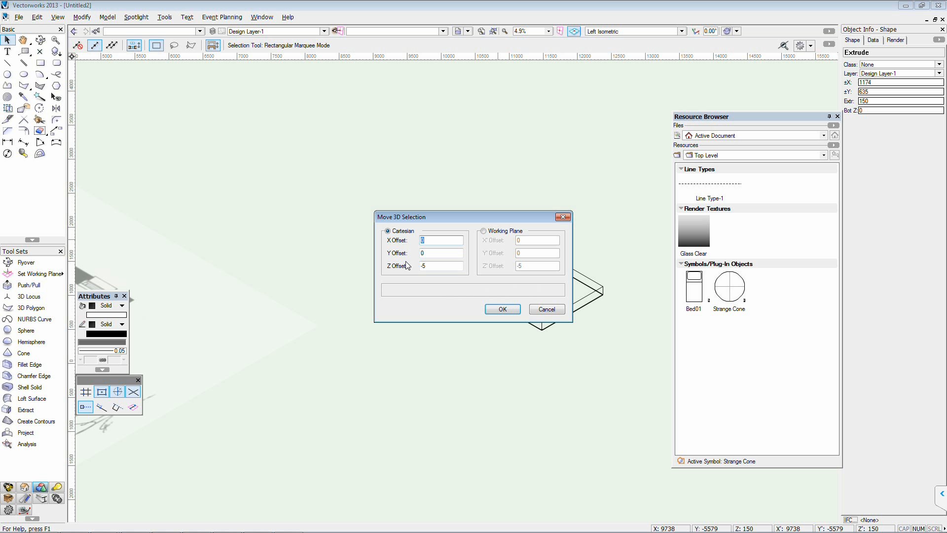
double_click(432, 266)
key("Return")
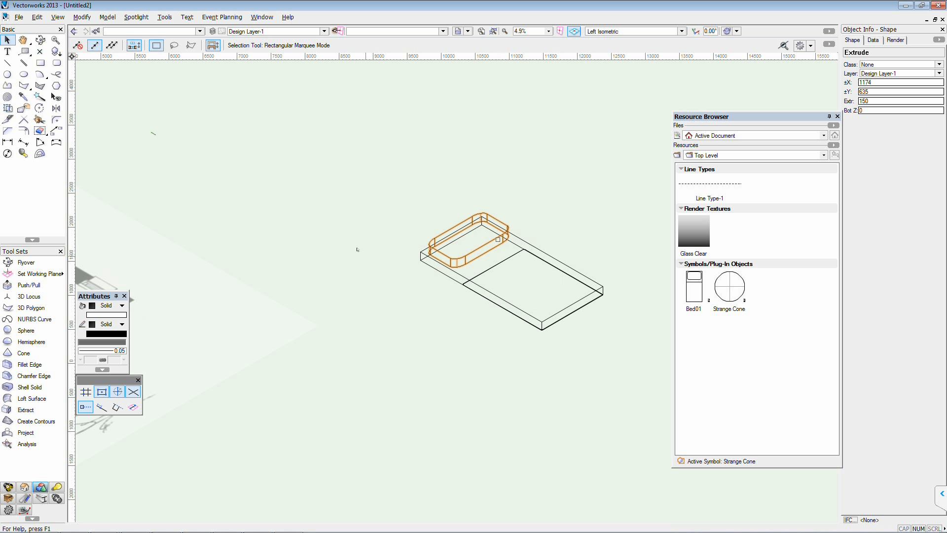
- Raise the extruded blanket 150 mm along Z onto the top of the mattress
left_click(493, 266)
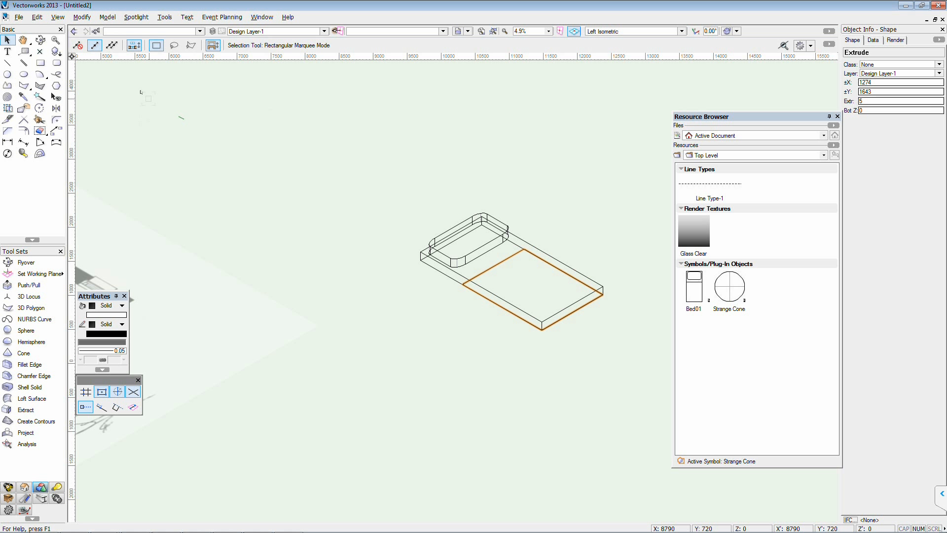
key("ctrl+alt+m")
key("Return")
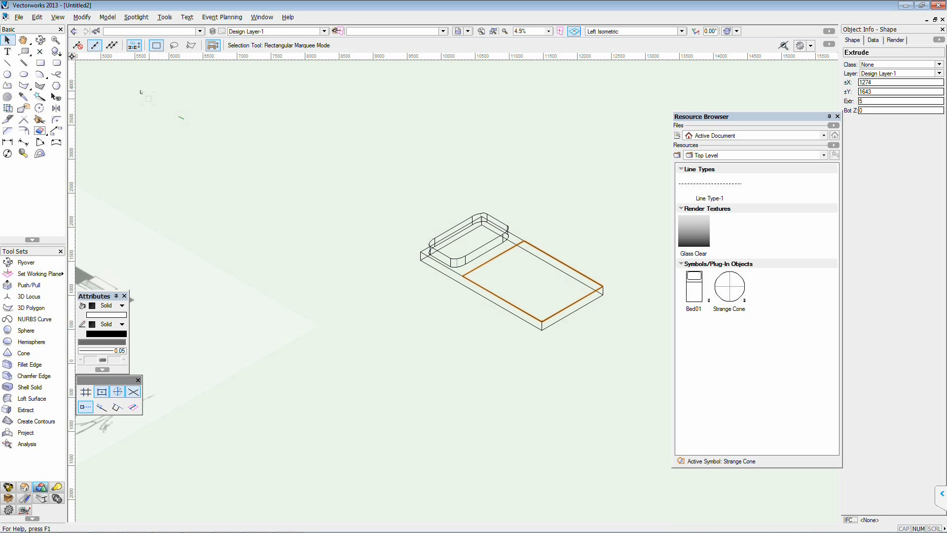
- Fillet the pillow's long edge facing the blanket with a constant radius of 25 mm
left_click(30, 364)
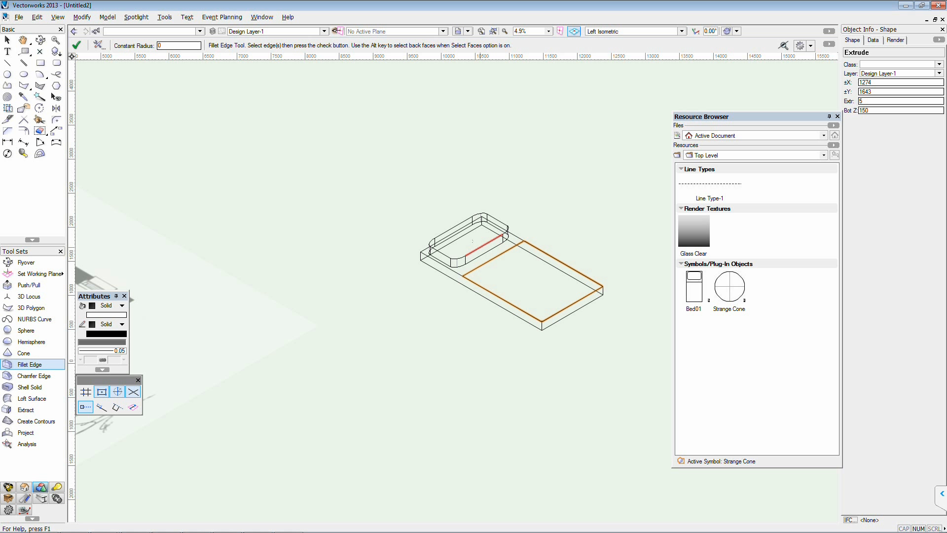
left_click(472, 241)
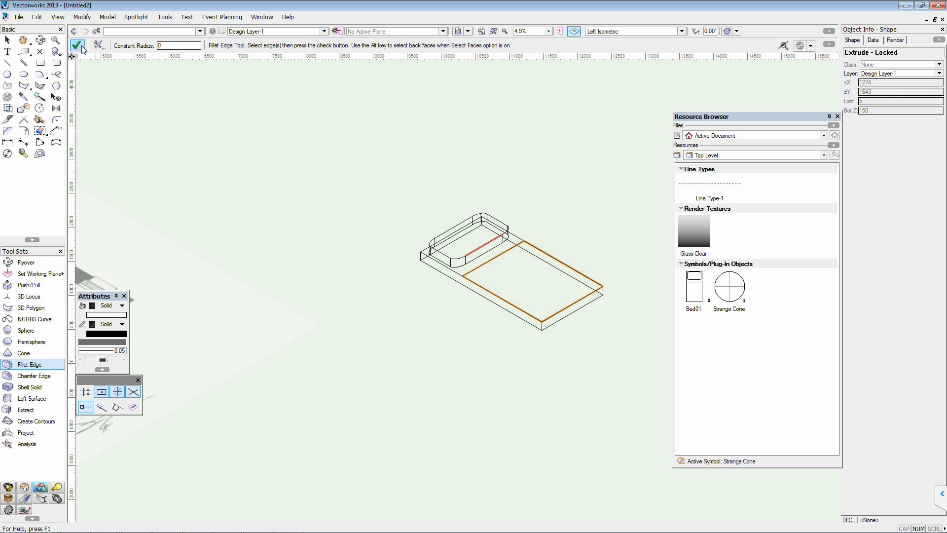
left_click(170, 45)
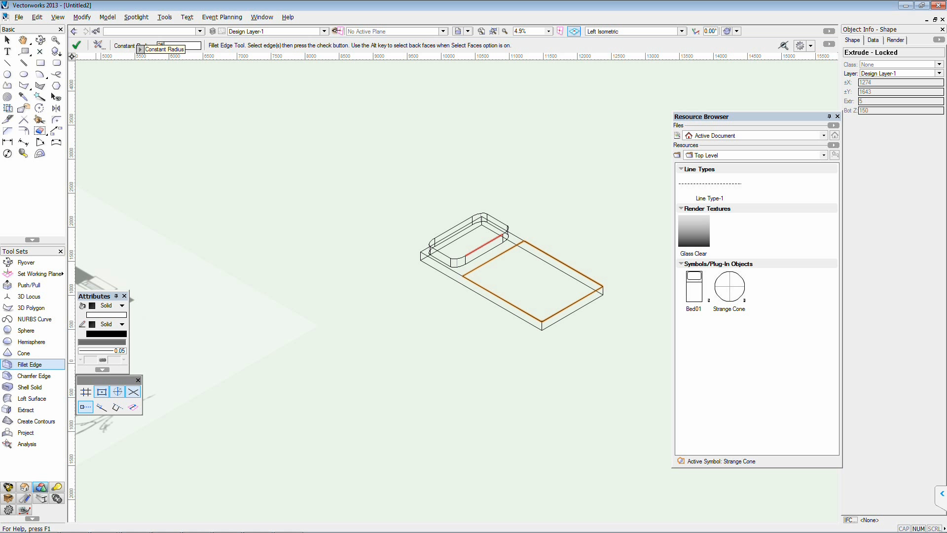
left_click(80, 45)
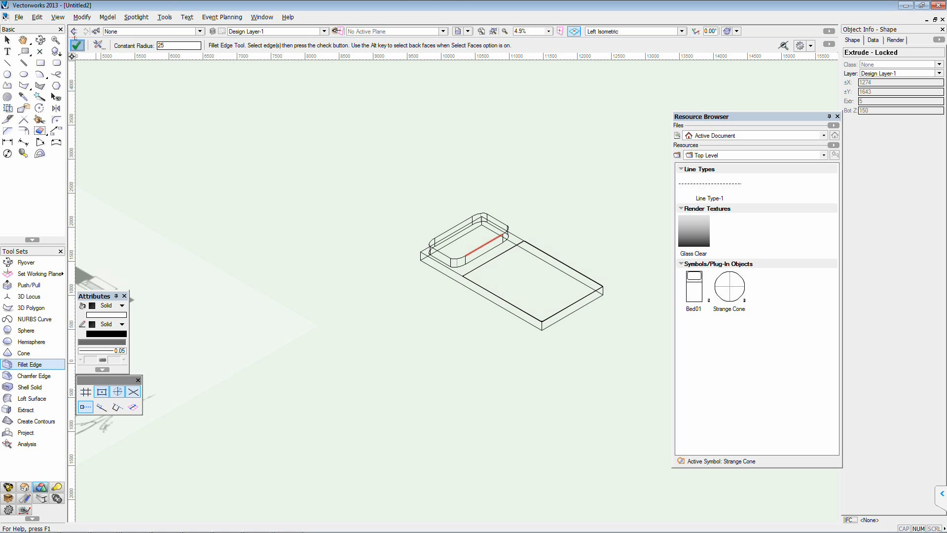
- Fillet the edges of the bed's extruded pillow with a constant radius of 25 and render the model shaded
left_click(483, 252)
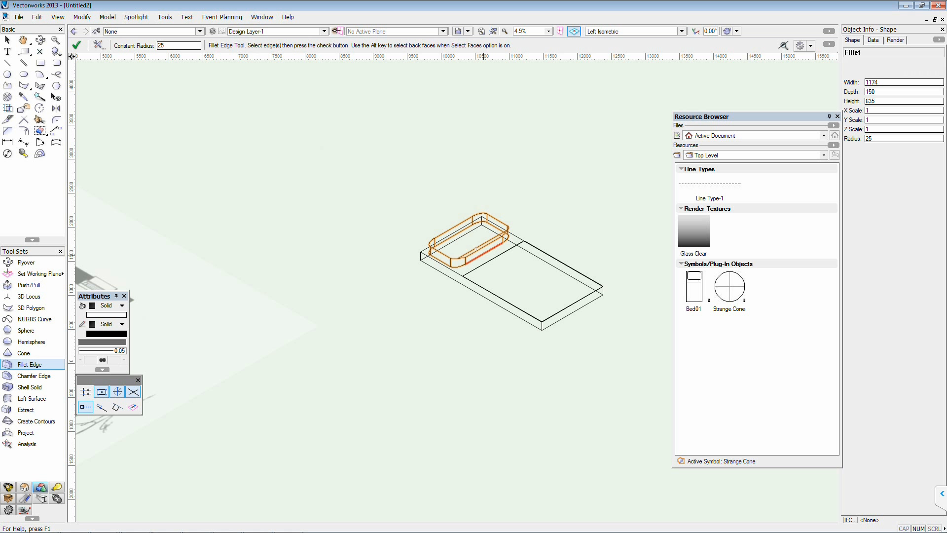
left_click(79, 45)
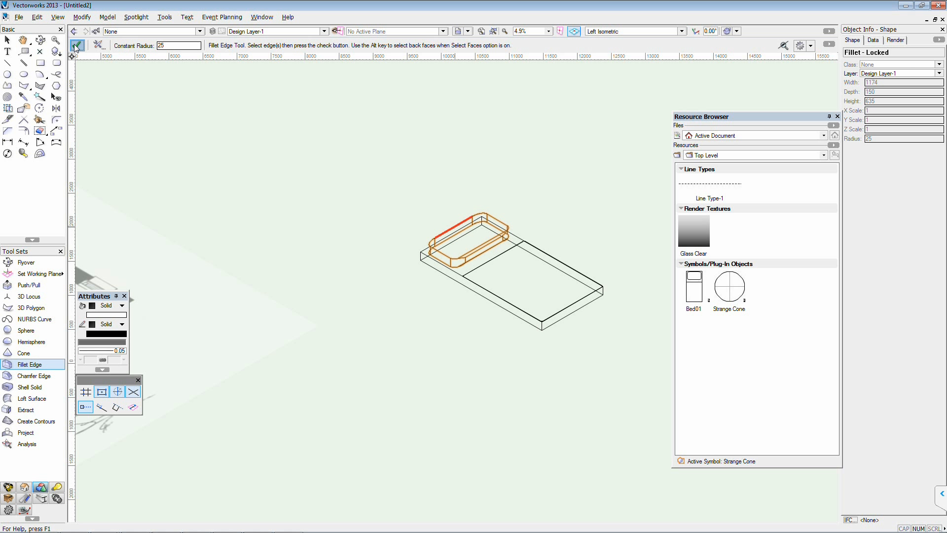
left_click(504, 222)
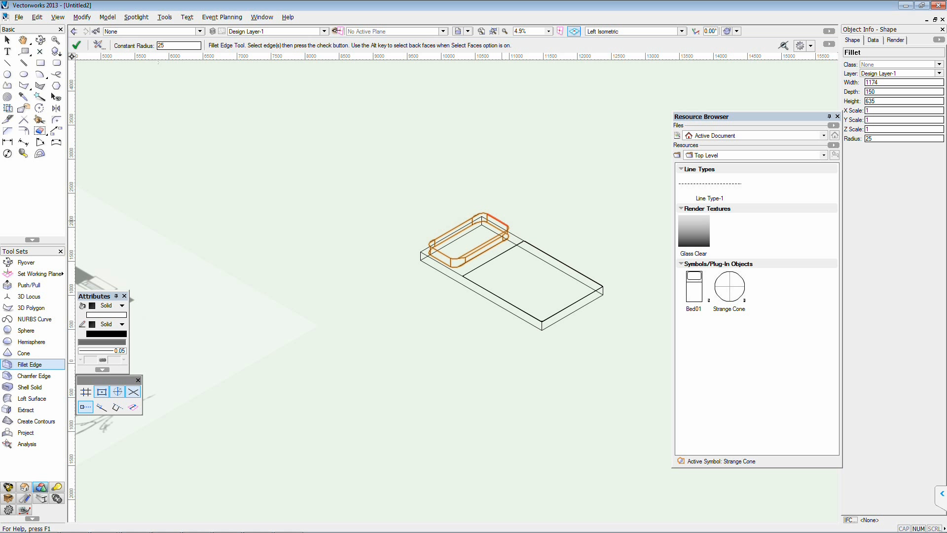
left_click(502, 221)
left_click(77, 46)
left_click(440, 252)
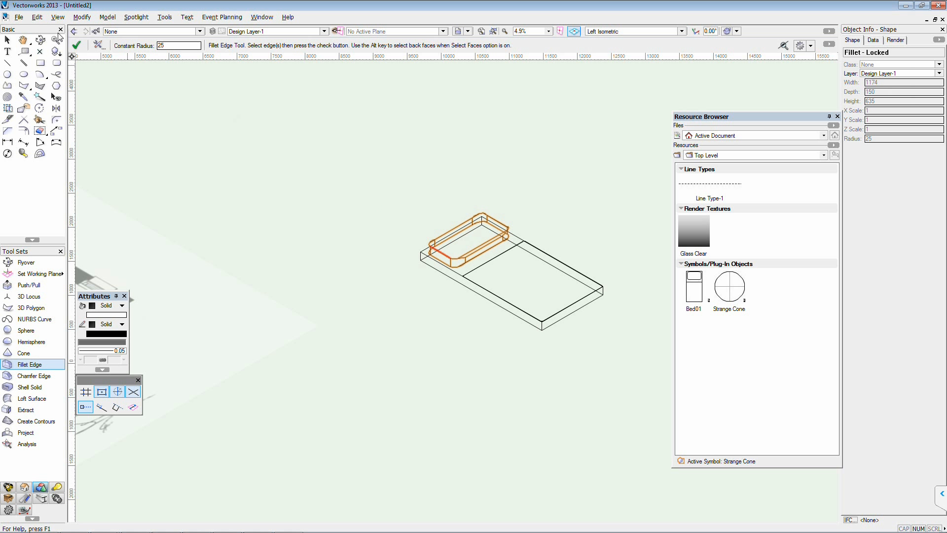
left_click(80, 47)
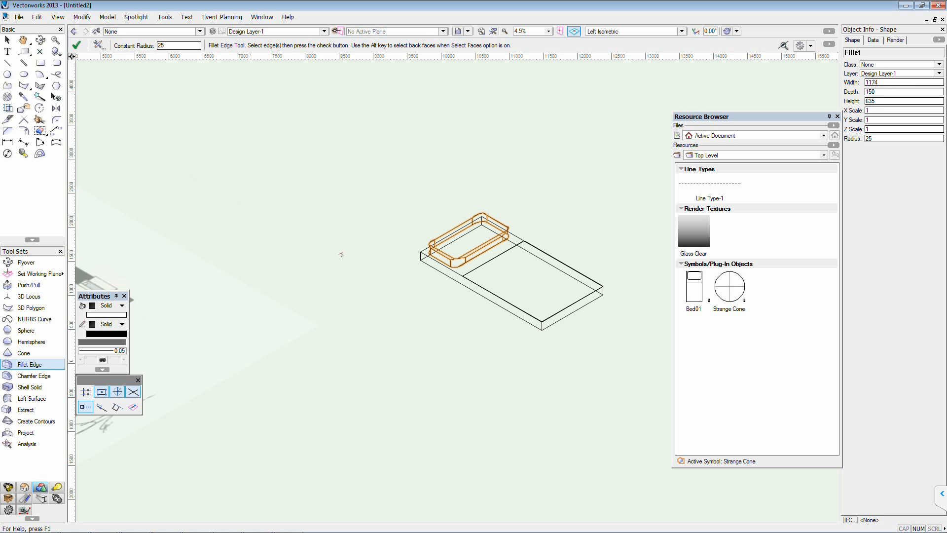
key("x")
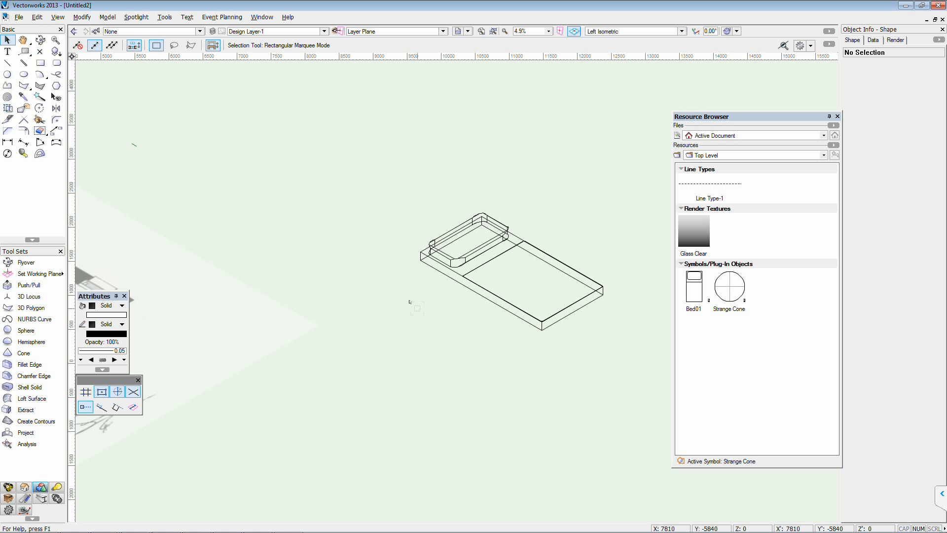
key("ctrl+shift+g")
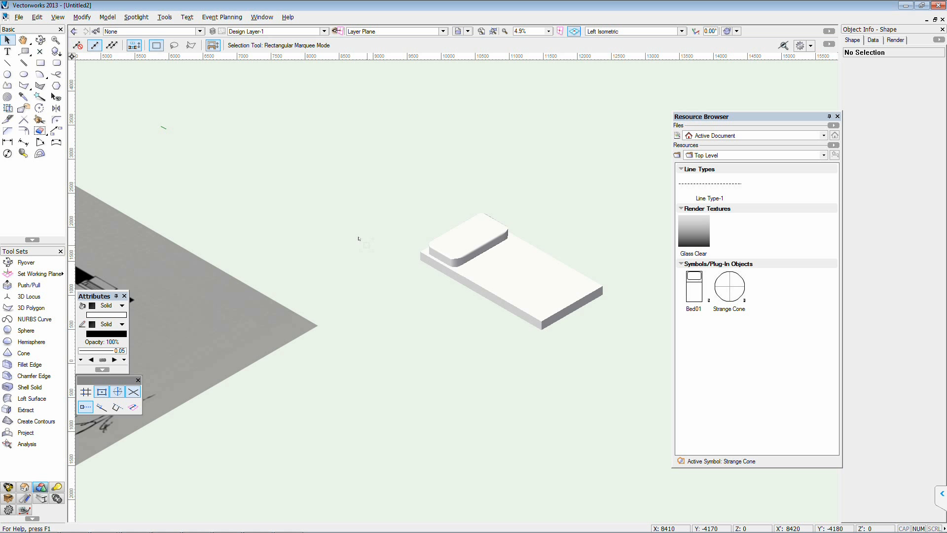
- In Top/Plan view, group the 2D bed outline and move it by its centre onto the centre of the 3D bed
key("ctrl+5")
scroll(358, 238, "down", 3)
middle_click_drag(373, 318, 342, 198)
scroll(342, 274, "up", 2)
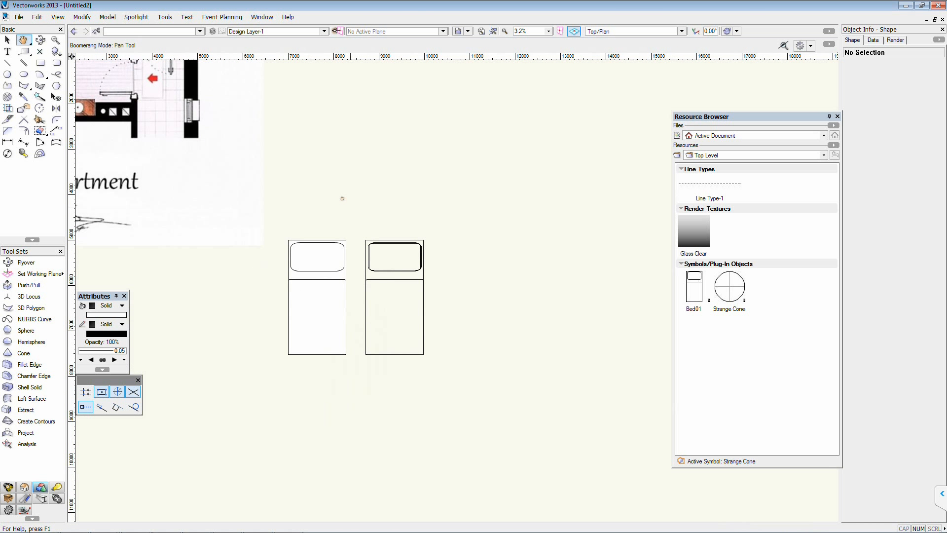
left_click_drag(355, 221, 443, 416)
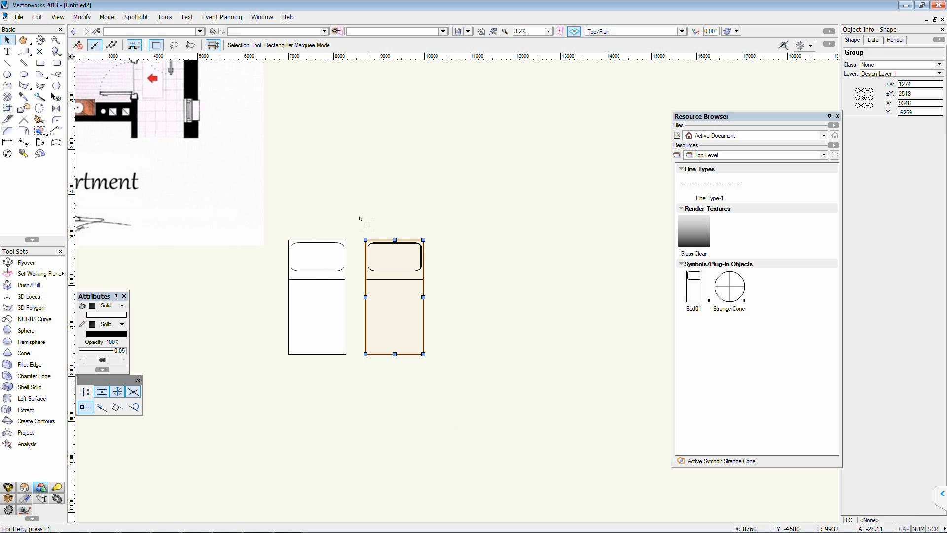
left_click_drag(358, 227, 264, 379)
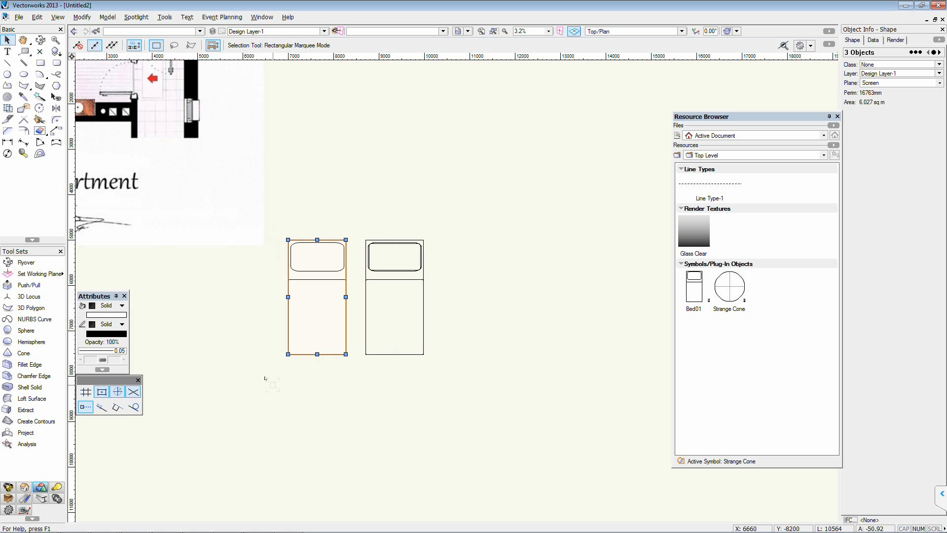
left_click(320, 388)
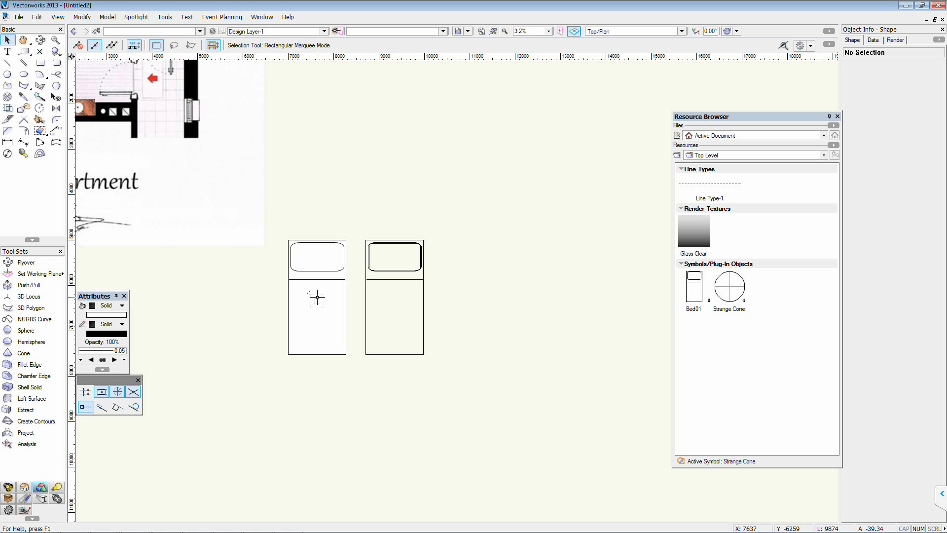
left_click_drag(317, 297, 394, 297)
left_click(535, 445)
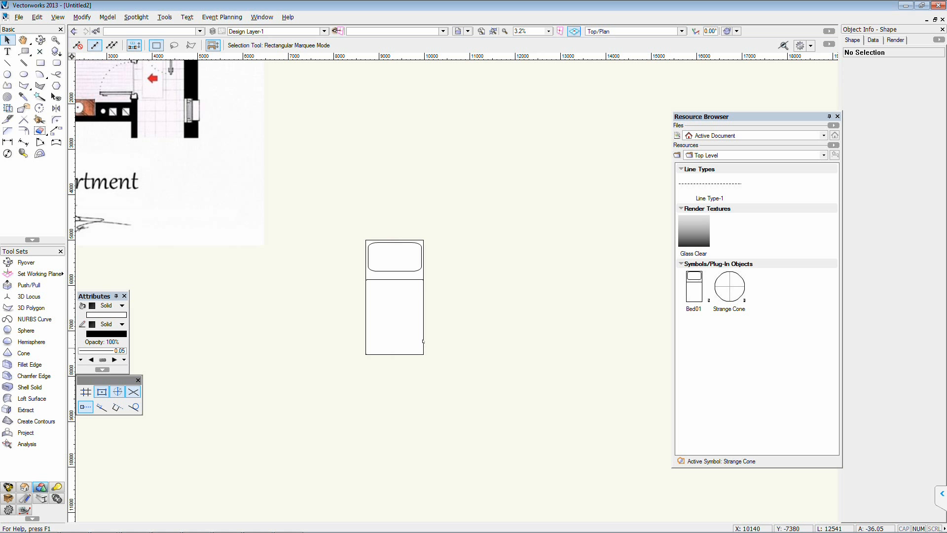
- Create a symbol named "Bed02 (2/3D)" from the overlaid 2D and 3D beds, with its insertion point at the plan projection center
left_click_drag(335, 205, 472, 400)
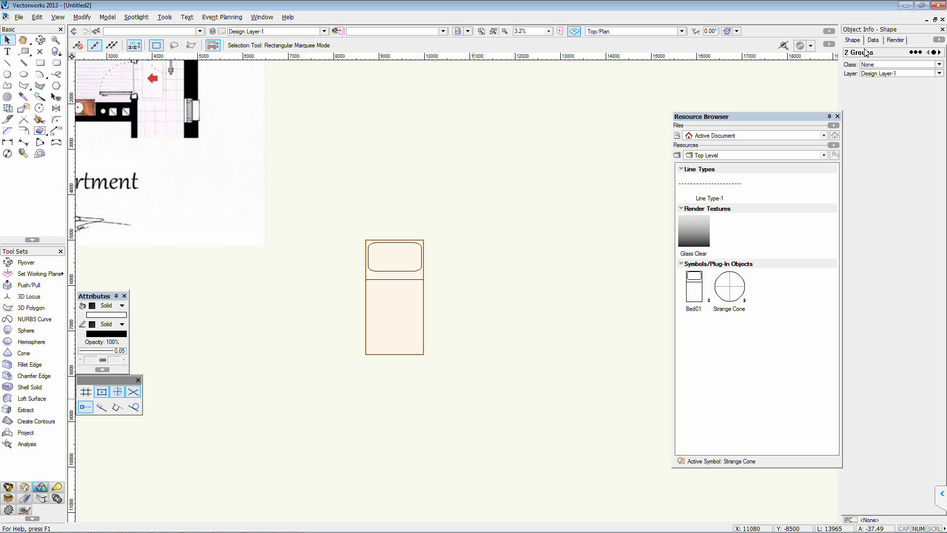
left_click(81, 17)
left_click(124, 275)
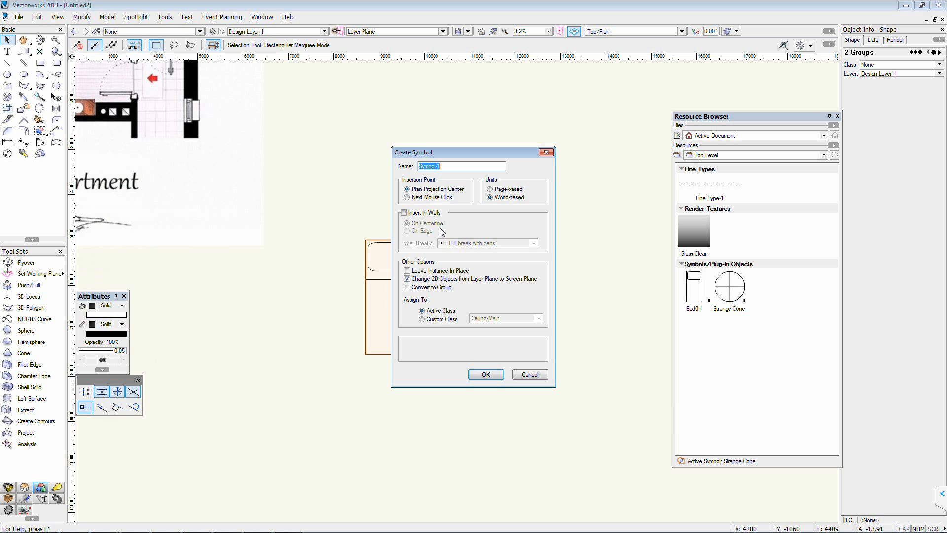
left_click_drag(451, 155, 582, 125)
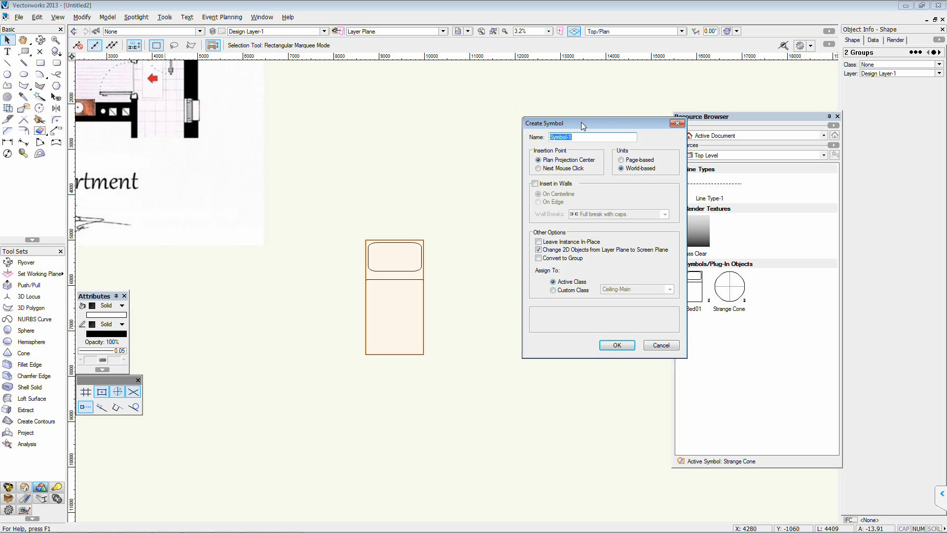
type("Bed02 (2/3D")
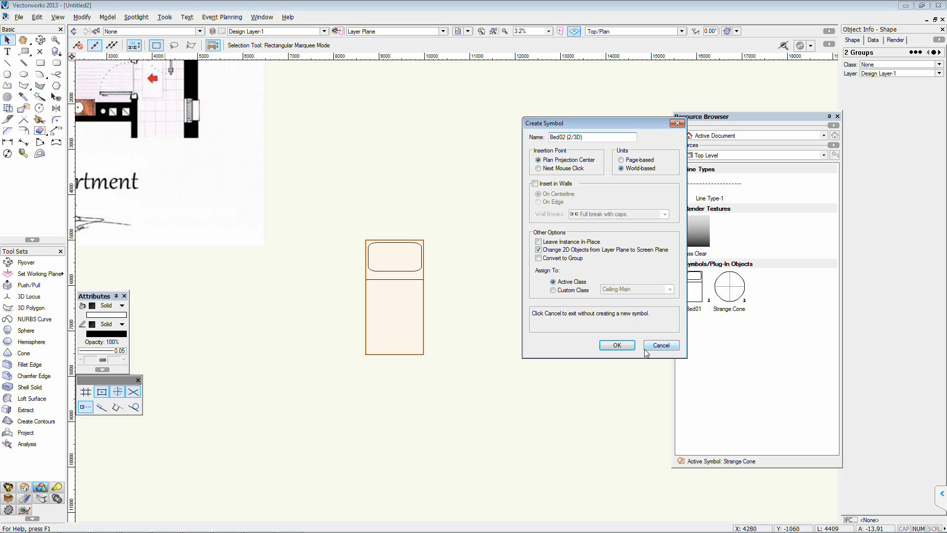
left_click(617, 347)
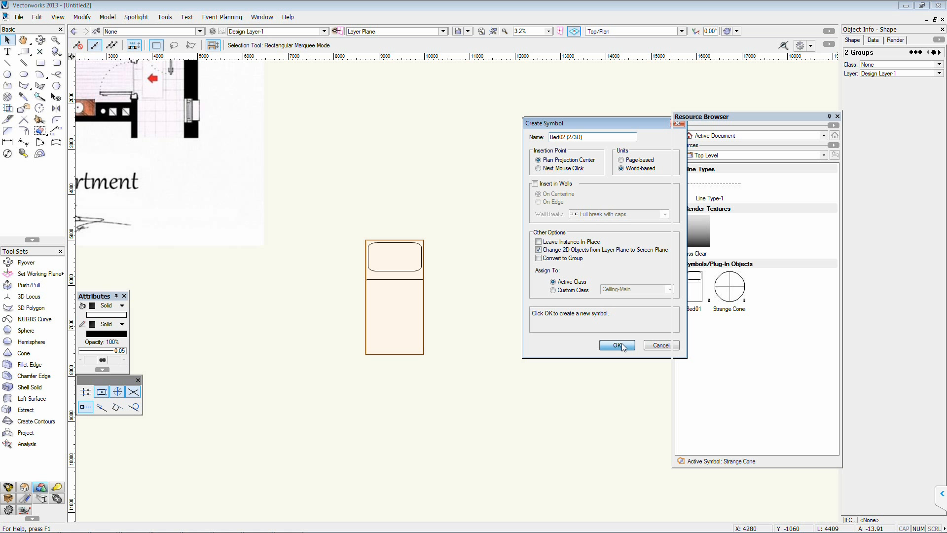
left_click(505, 358)
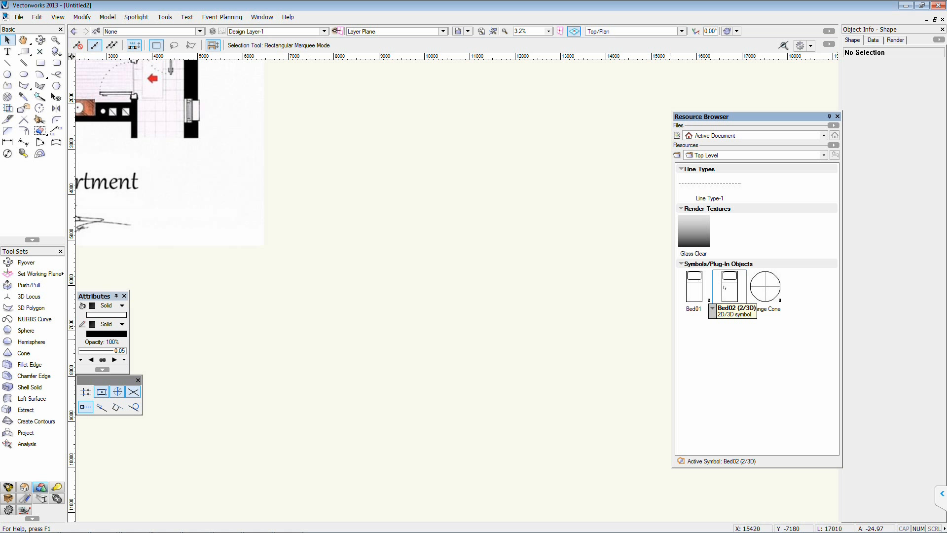
- Place a Bed02 (2/3D) symbol beside the apartment plan and compare it with the other beds in Right Isometric view
double_click(724, 288)
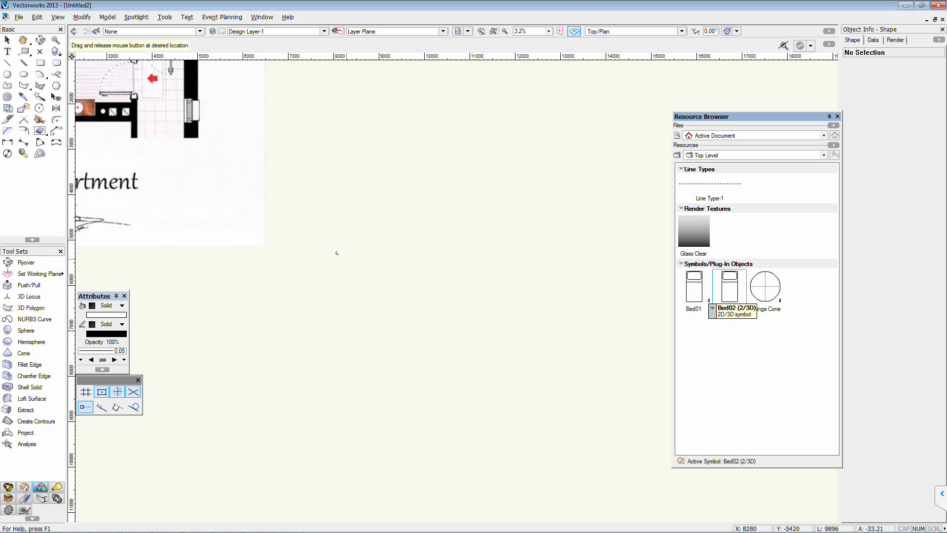
left_click_drag(344, 259, 421, 303)
scroll(345, 261, "down", 1)
left_click(421, 273)
key("space")
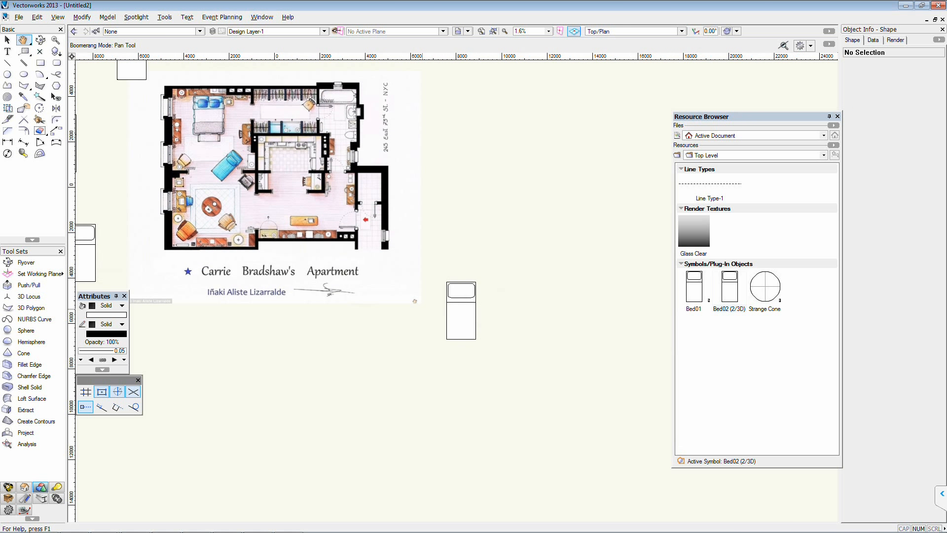
key("3")
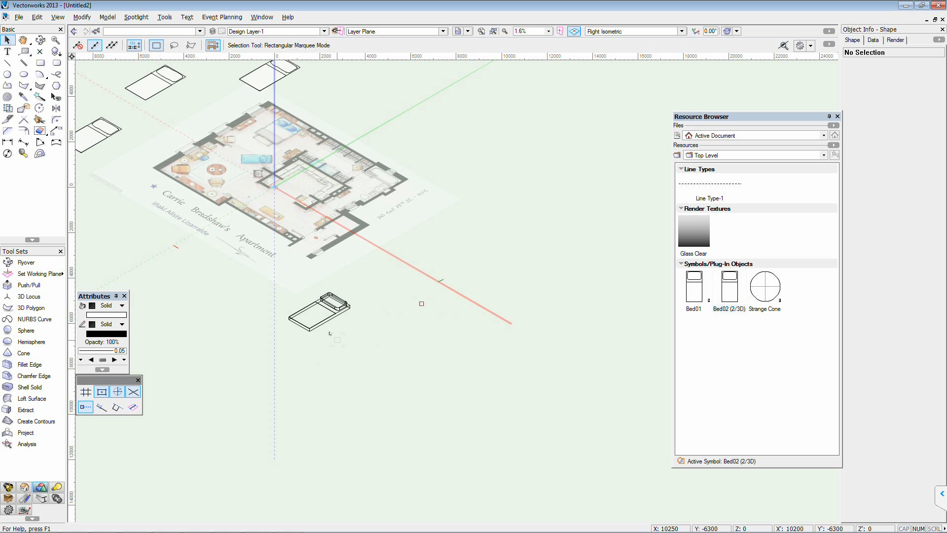
key("5")
key("3")
key("space")
left_click_drag(126, 65, 222, 135)
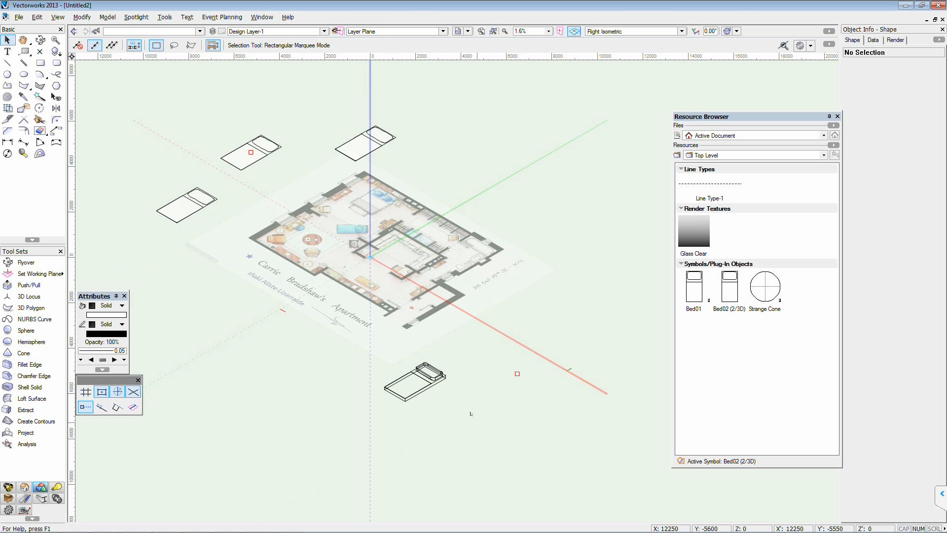
- In Top/Plan view, delete all the bed symbols placed around the apartment plan
key("ctrl+5")
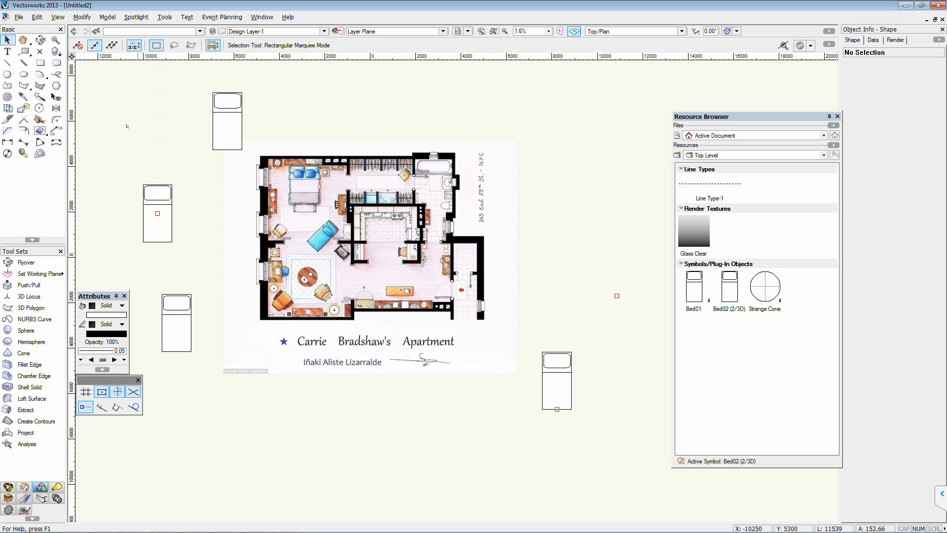
left_click_drag(114, 77, 279, 426)
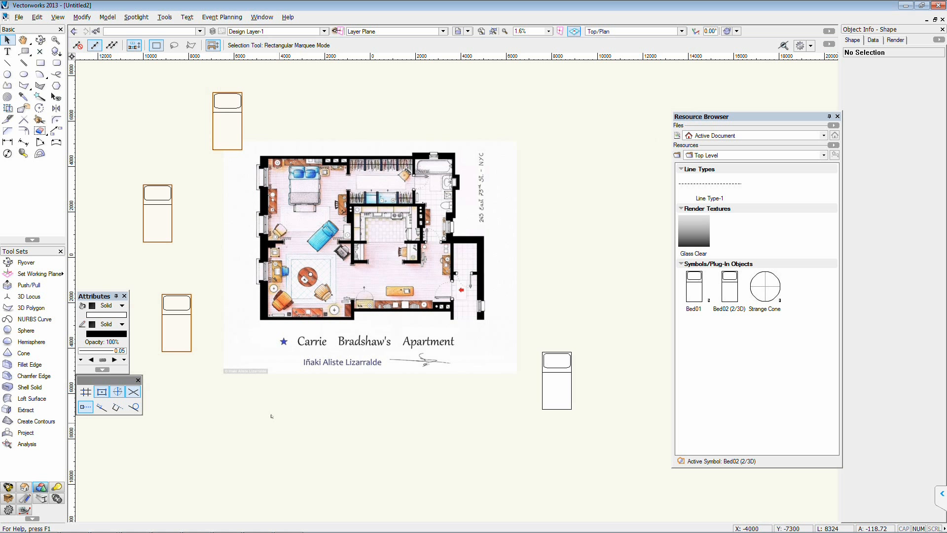
left_click(557, 382)
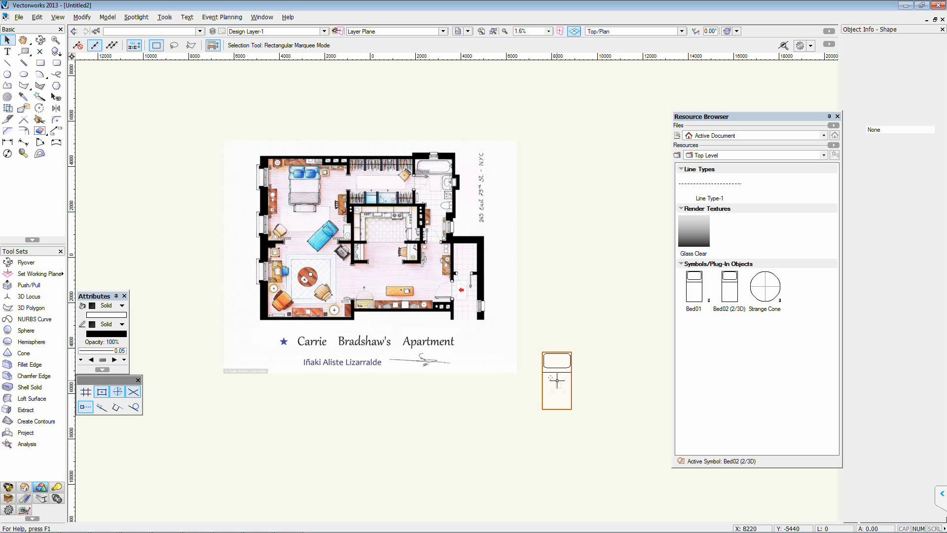
key("Delete")
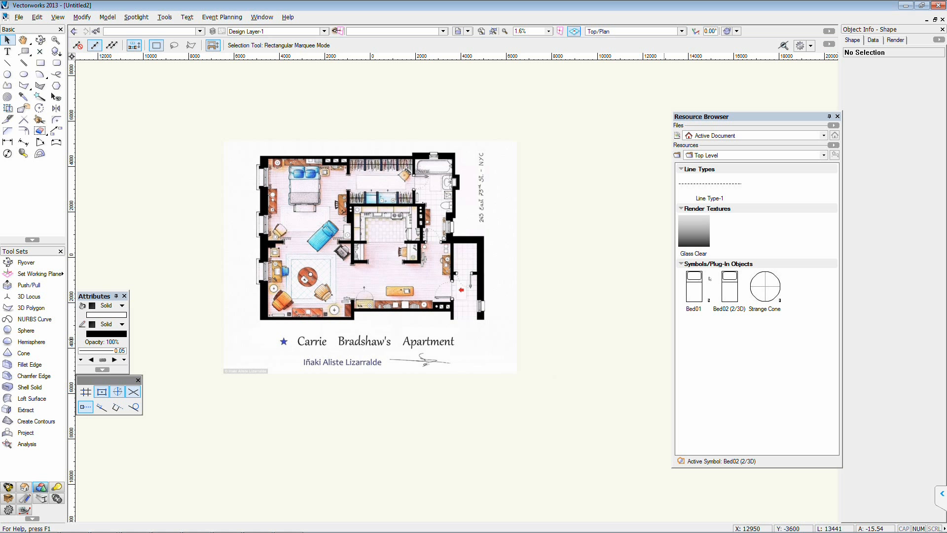
- Start browsing for a resource document and open the Libraries folder of Vectorworks2013 under Program Files (x86) on the C: drive
left_click_drag(769, 119, 744, 94)
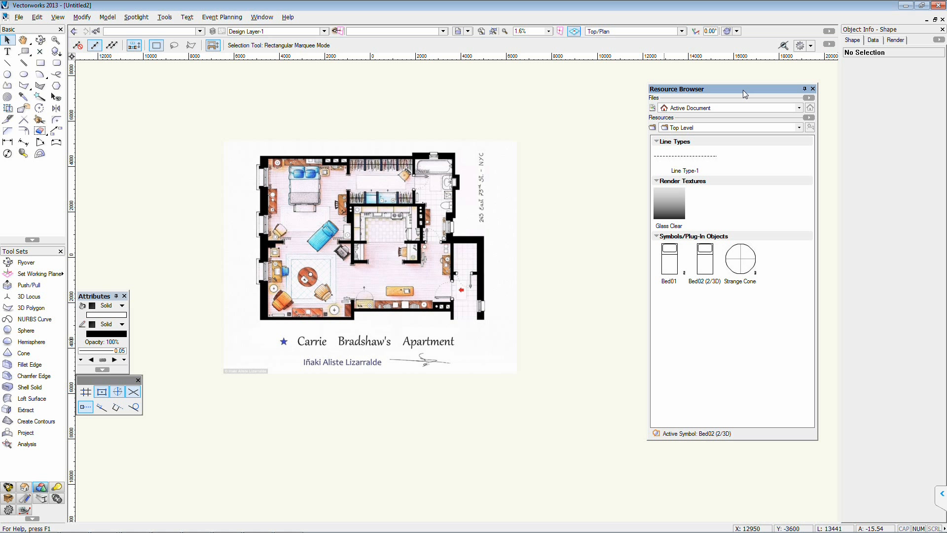
left_click(808, 98)
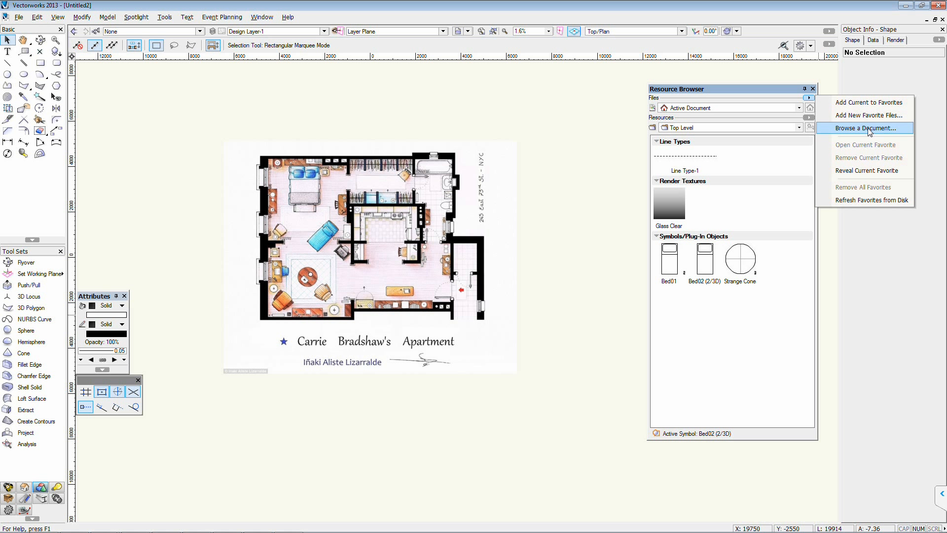
left_click(865, 129)
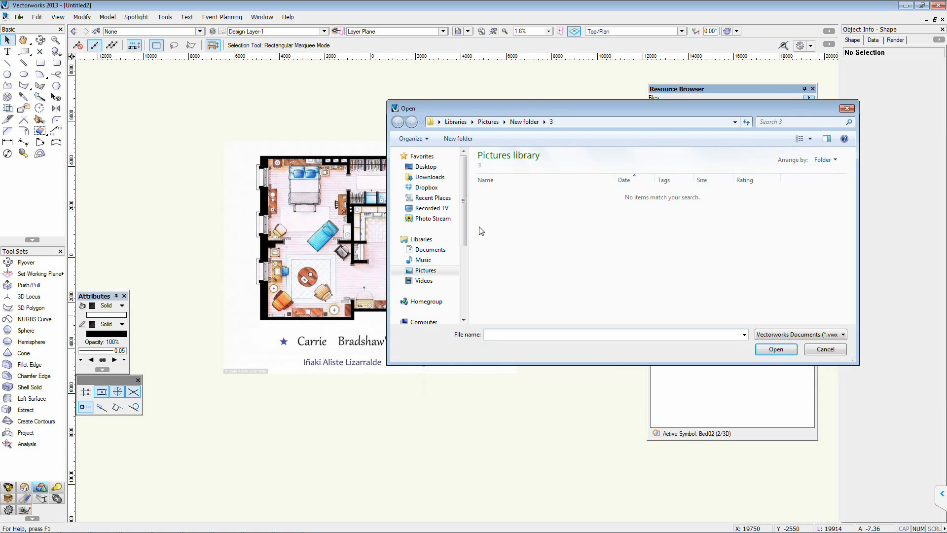
scroll(464, 282, "down", 4)
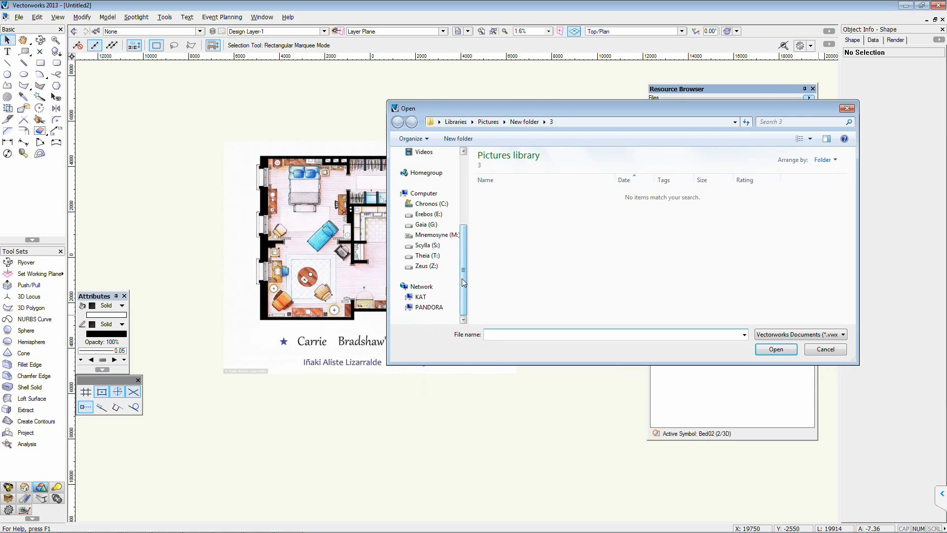
left_click(432, 204)
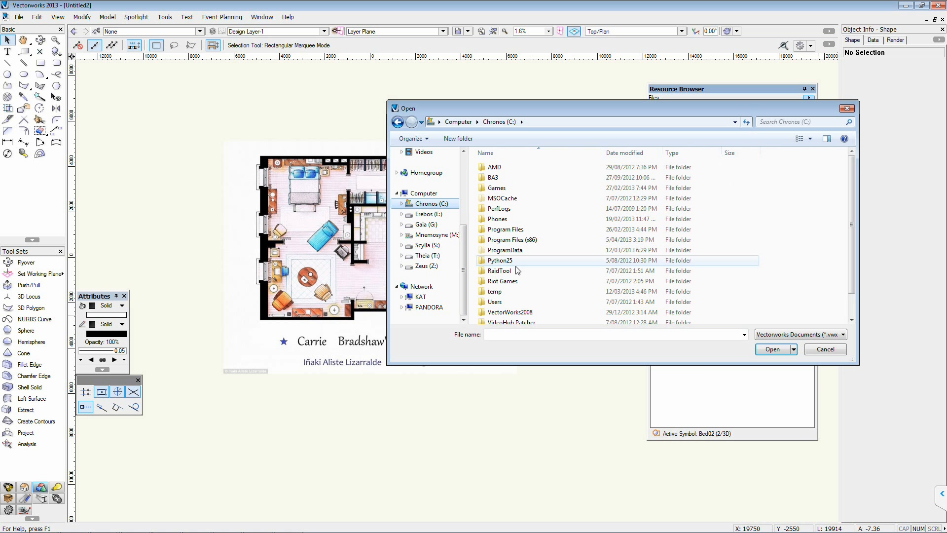
double_click(530, 240)
scroll(527, 254, "down", 18)
scroll(527, 257, "down", 3)
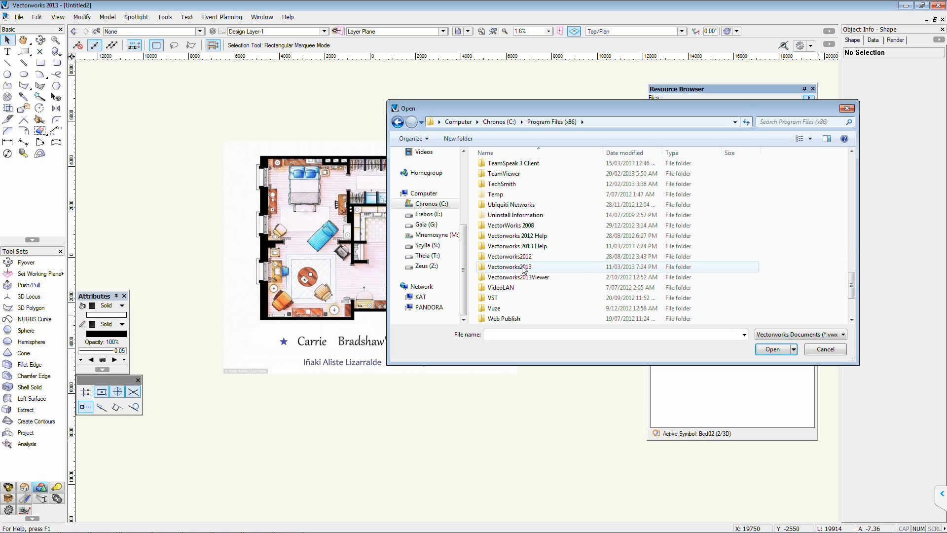
double_click(524, 267)
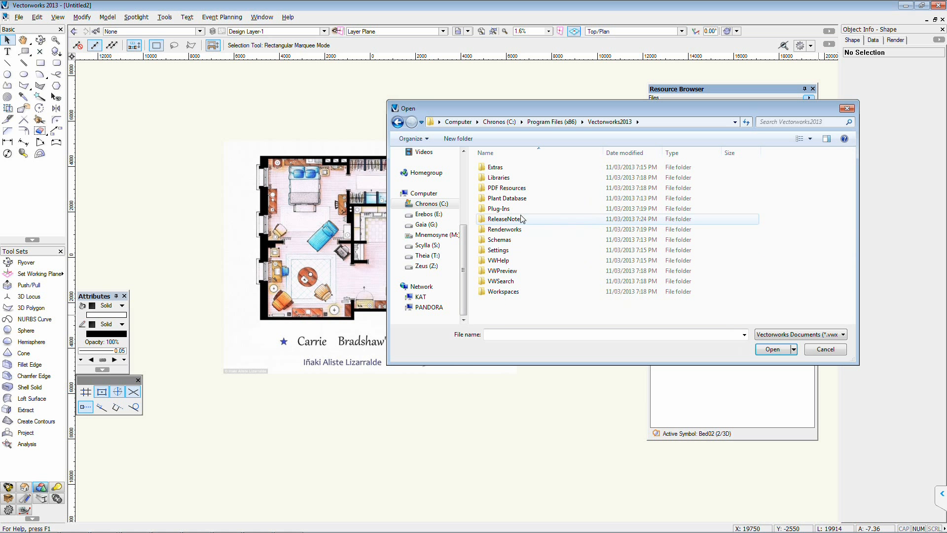
left_click(517, 181)
double_click(518, 183)
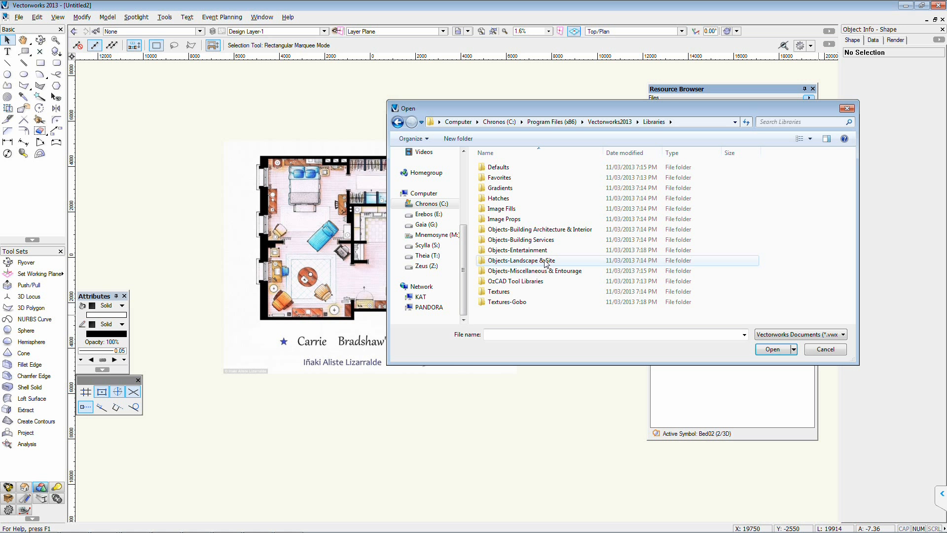
- Load Furniture-Residential.vwx from Objects-Building Architecture & Interior into the Resource Browser and decline saving a backup copy
double_click(532, 232)
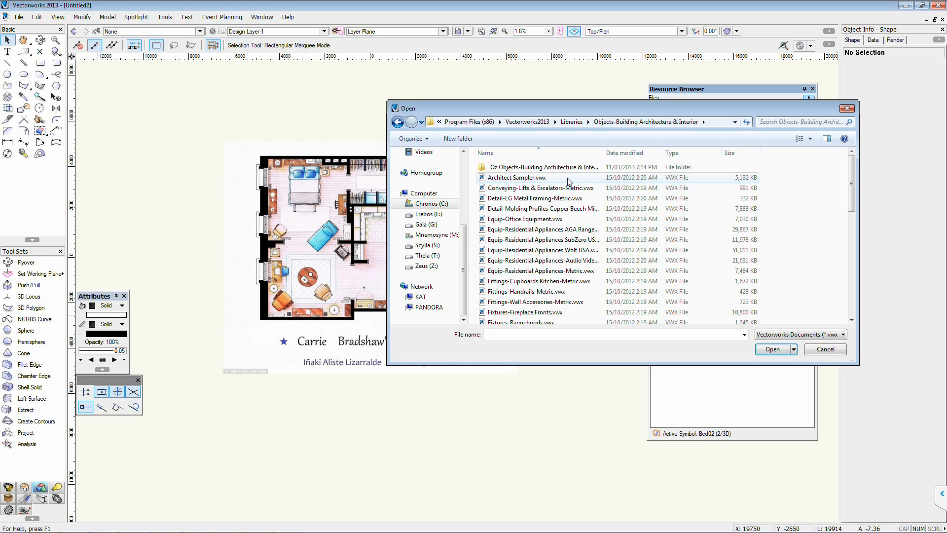
scroll(568, 181, "down", 5)
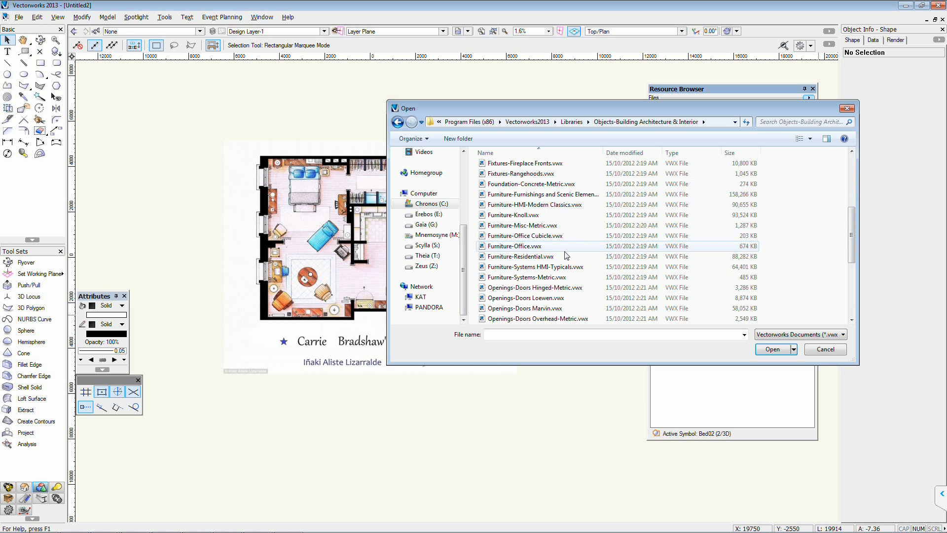
left_click(495, 261)
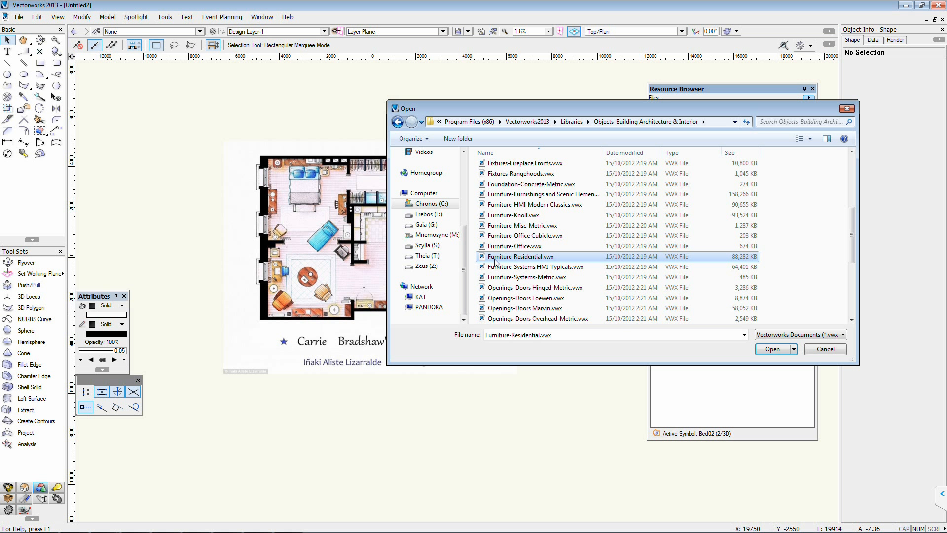
left_click(505, 246)
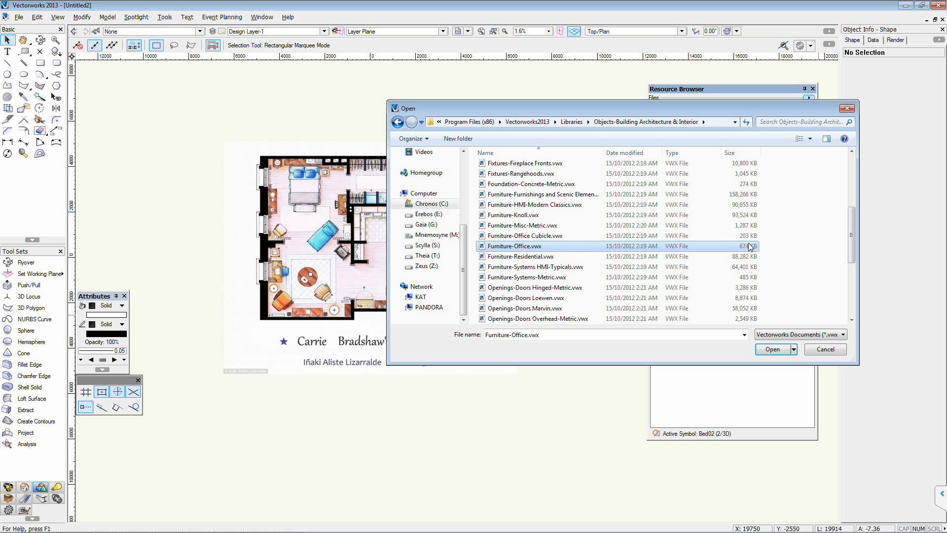
left_click(536, 257)
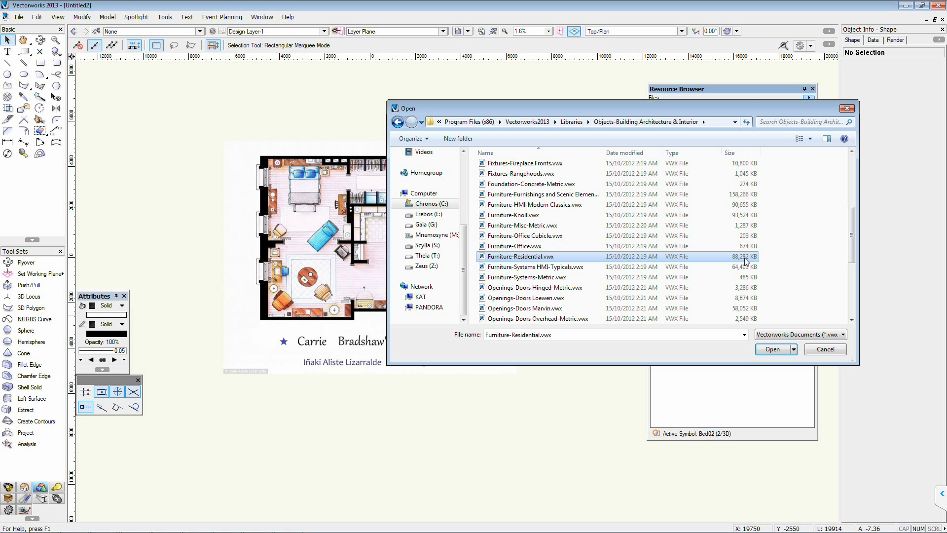
left_click(773, 349)
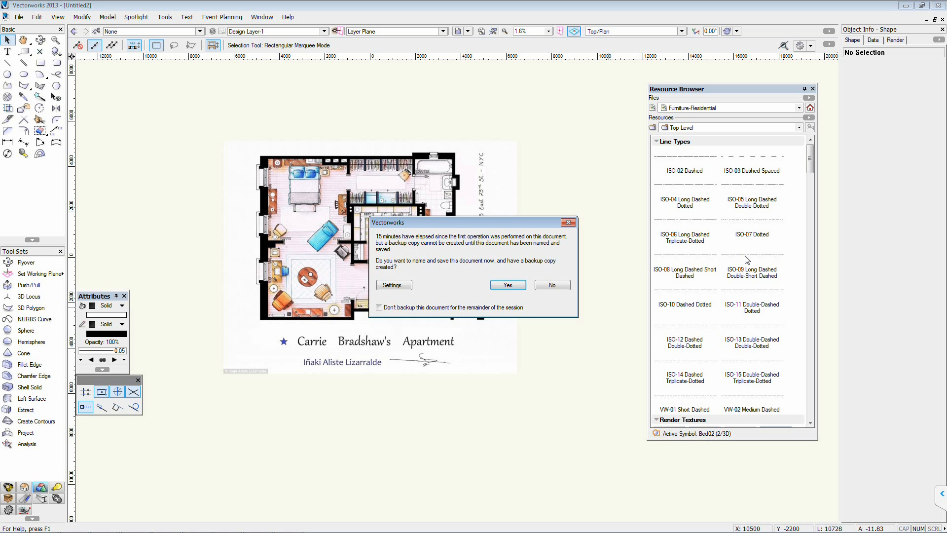
left_click(547, 285)
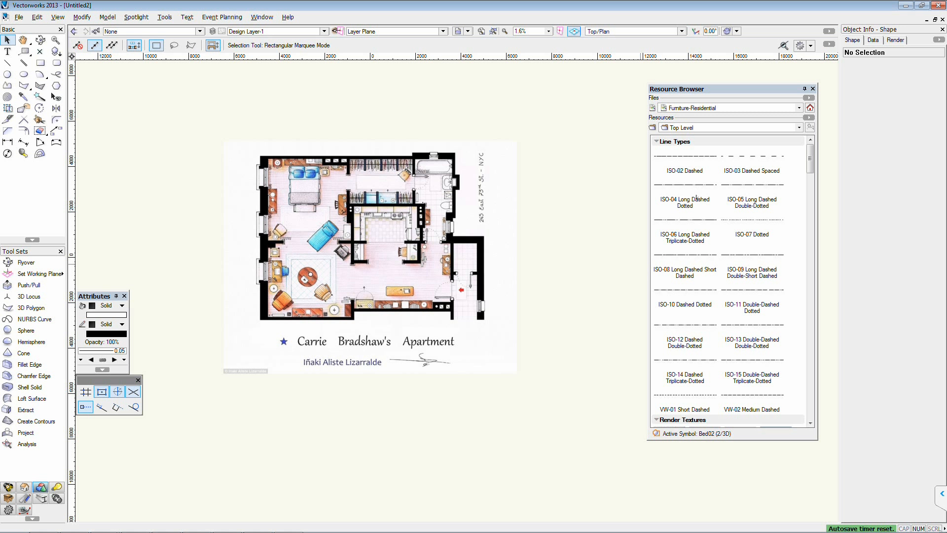
- Look through the Furniture-Residential line types, textures and furniture symbols as far as the living-room chairs
scroll(696, 197, "down", 1)
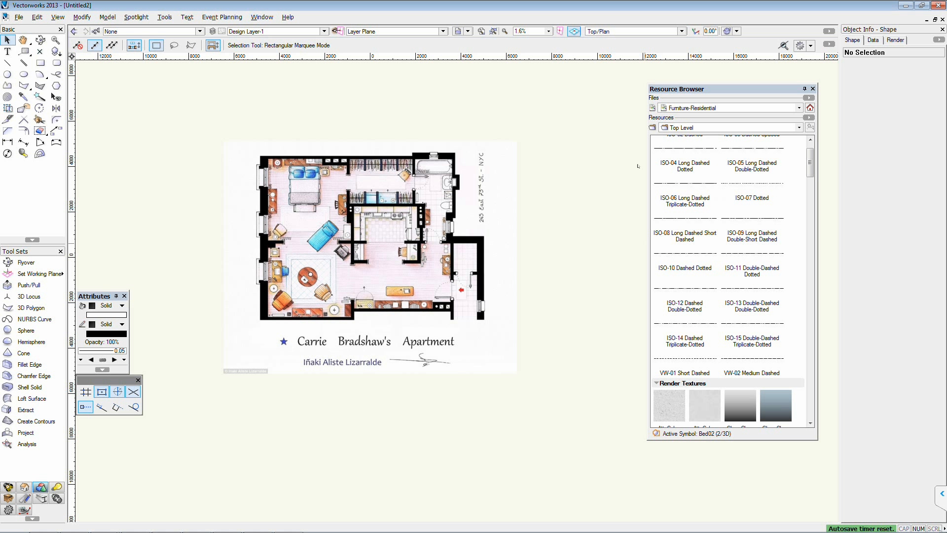
scroll(703, 253, "down", 4)
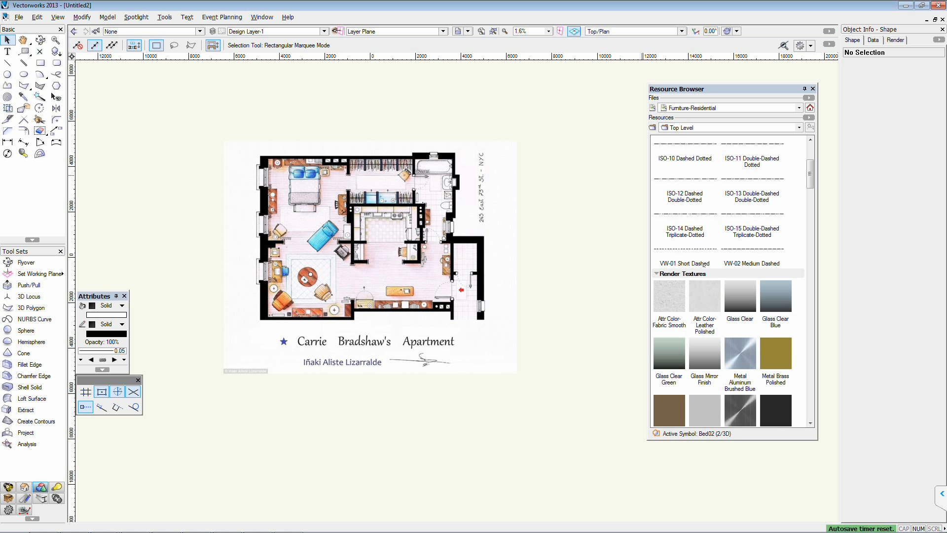
scroll(703, 266, "down", 3)
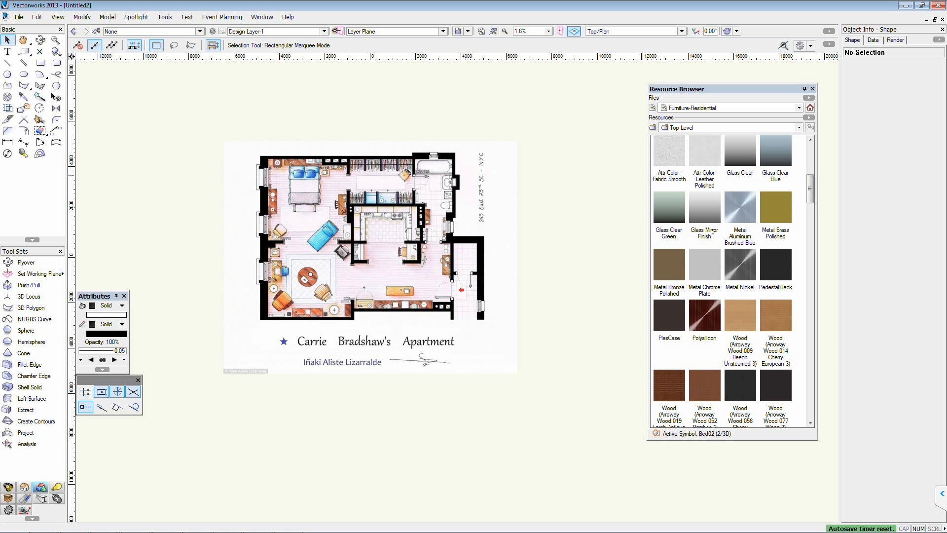
scroll(745, 291, "down", 6)
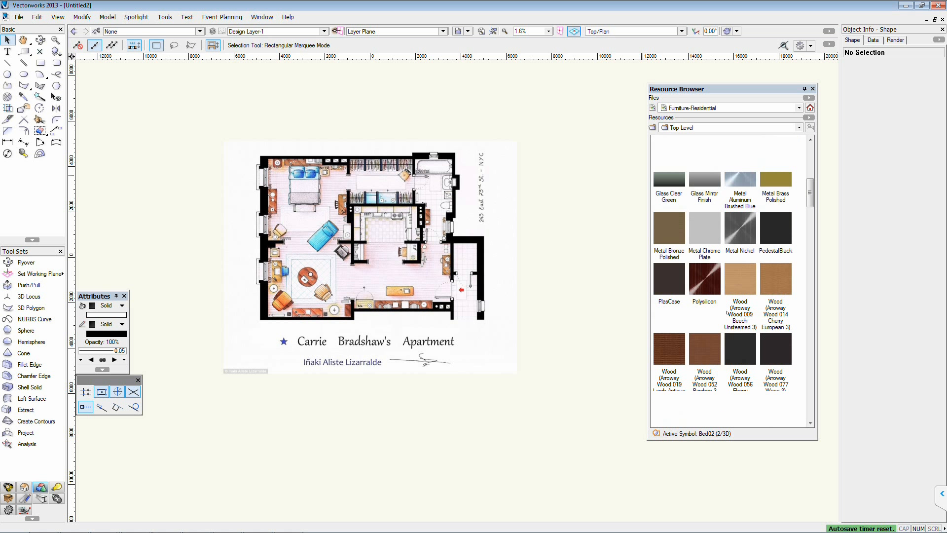
scroll(738, 292, "down", 2)
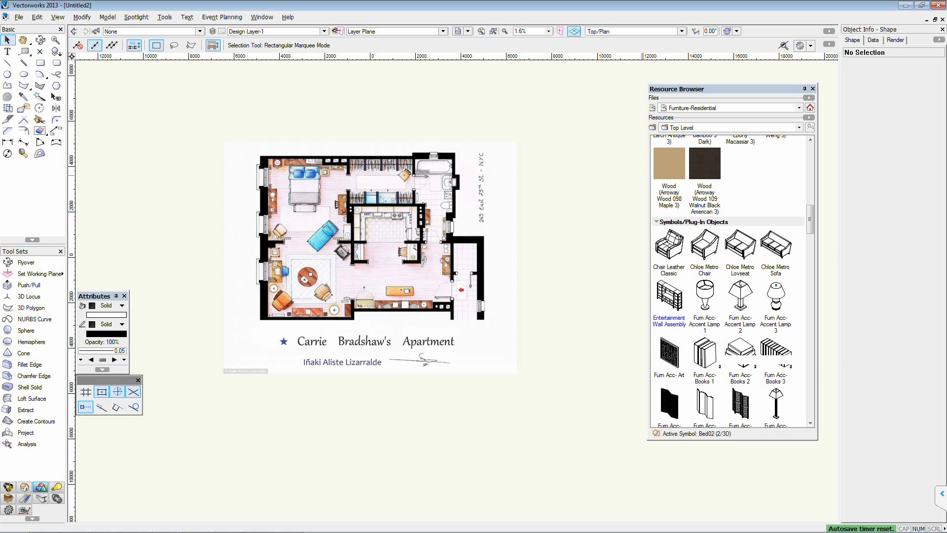
scroll(699, 291, "down", 1)
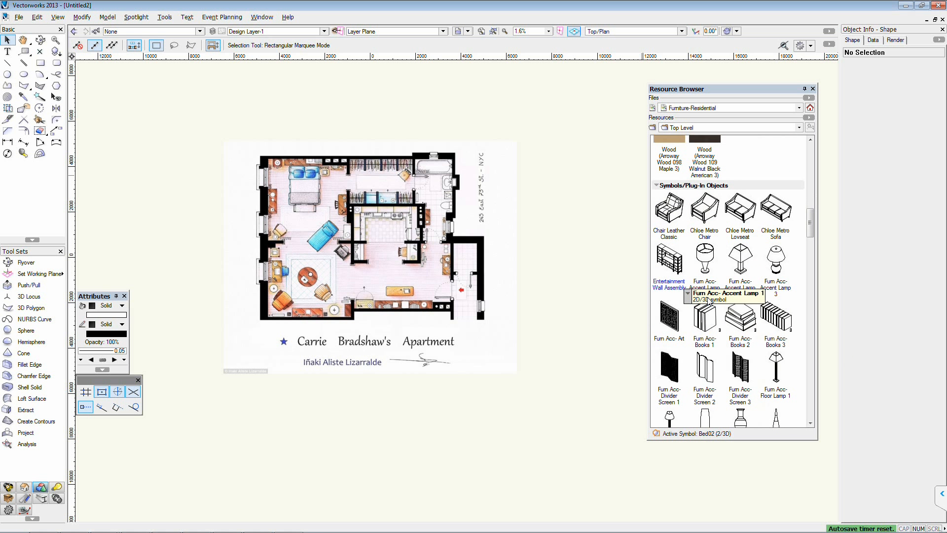
scroll(698, 280, "down", 6)
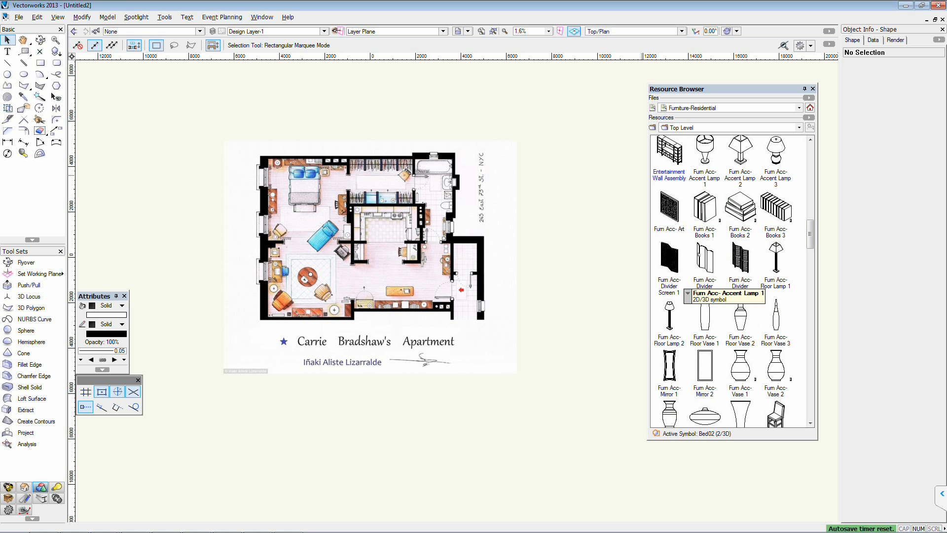
scroll(698, 253, "down", 1)
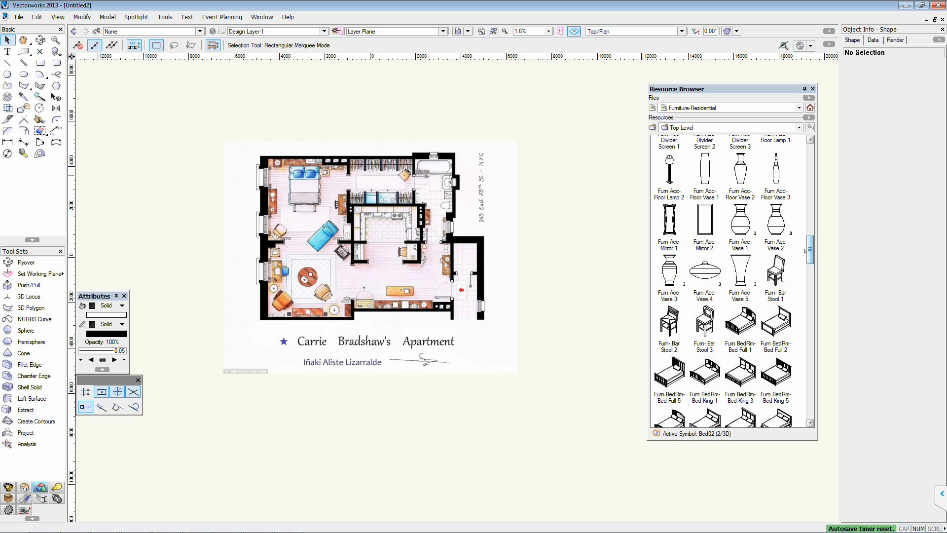
scroll(805, 265, "down", 2)
scroll(805, 265, "down", 5)
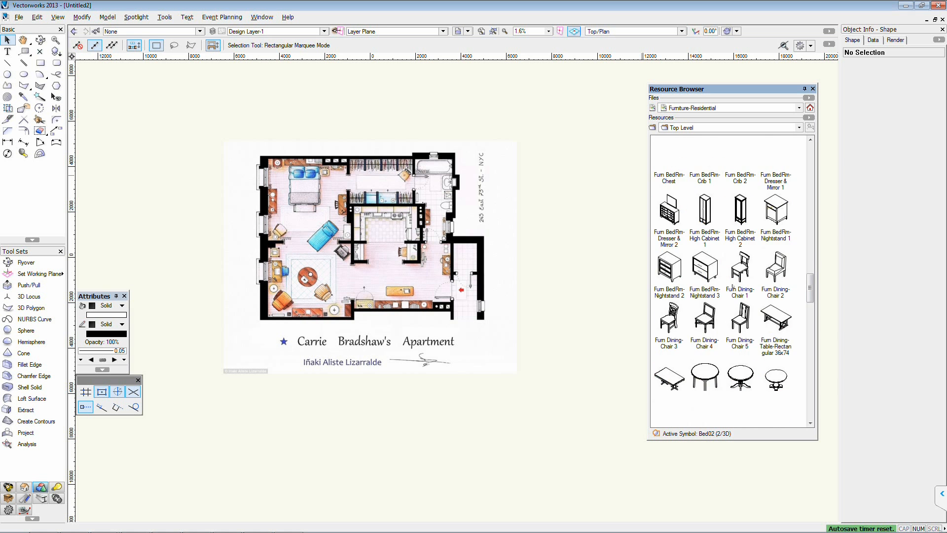
scroll(731, 288, "down", 6)
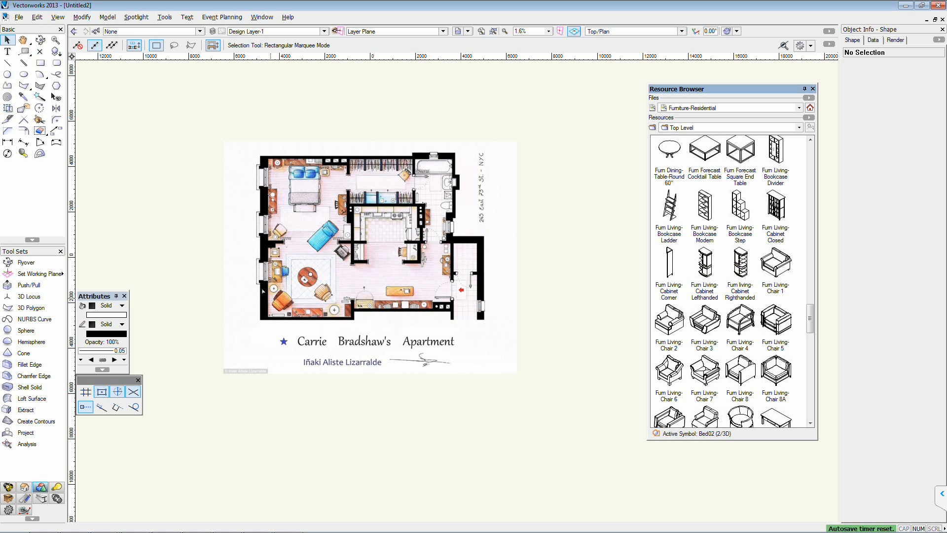
scroll(667, 301, "down", 1)
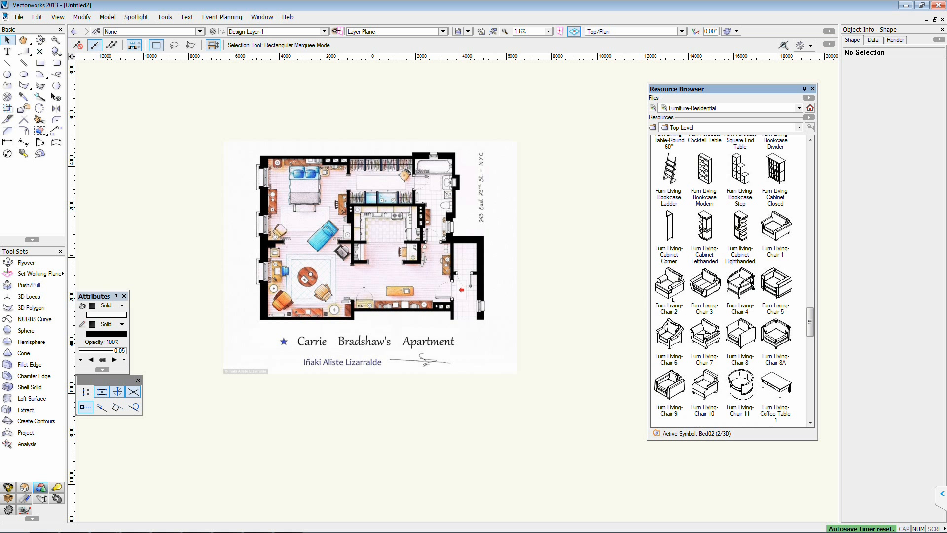
- Import the Furn Living- Chair 3 symbol with its folder hierarchy preserved and place it over the orange armchair in the living room's lower-left corner
left_click_drag(704, 290, 281, 299)
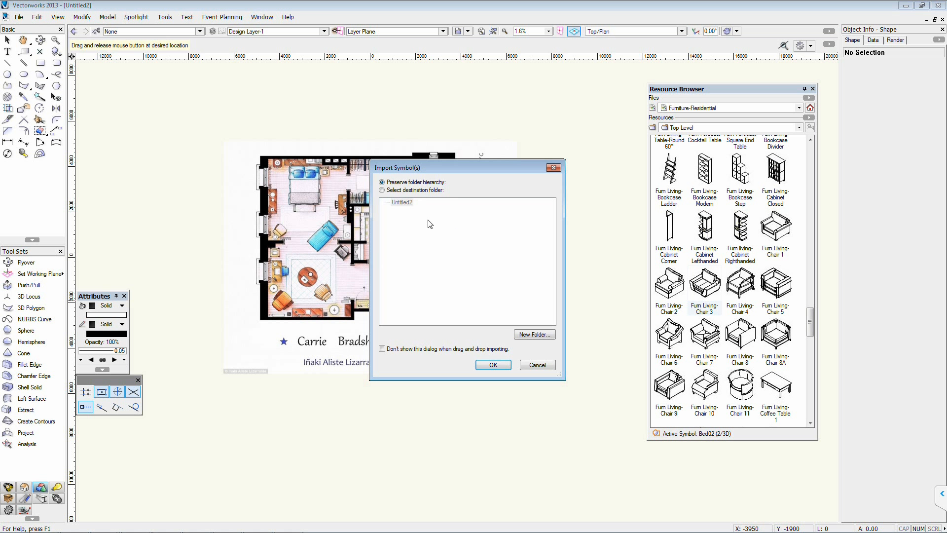
left_click(494, 365)
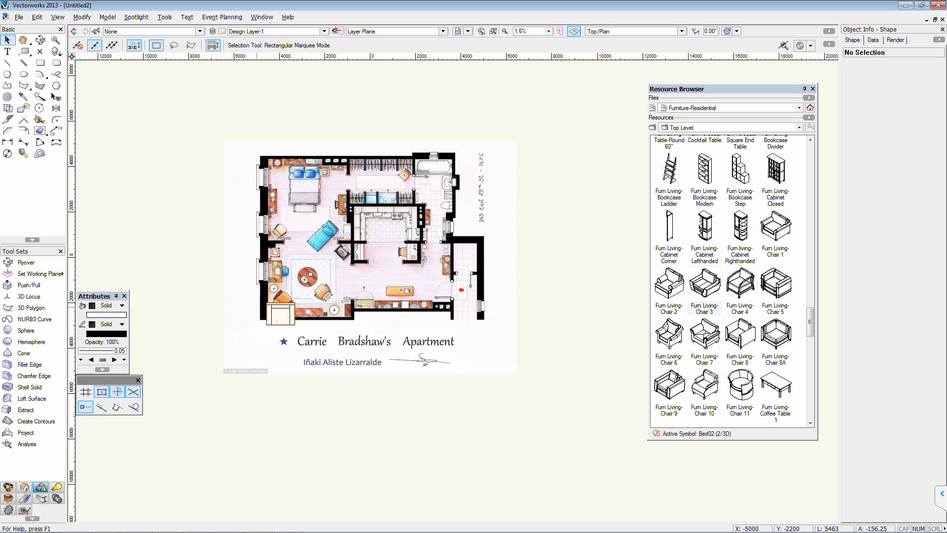
scroll(275, 308, "up", 3)
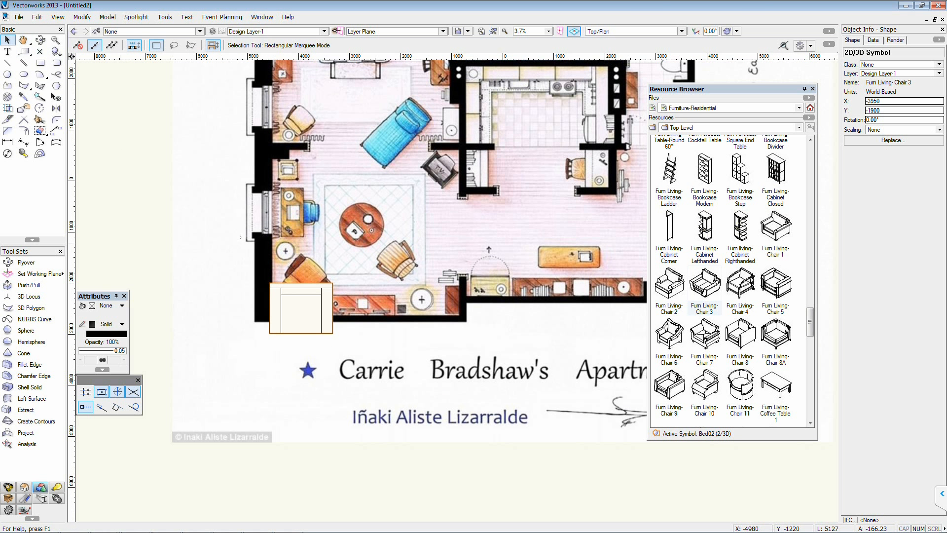
left_click_drag(300, 308, 301, 278)
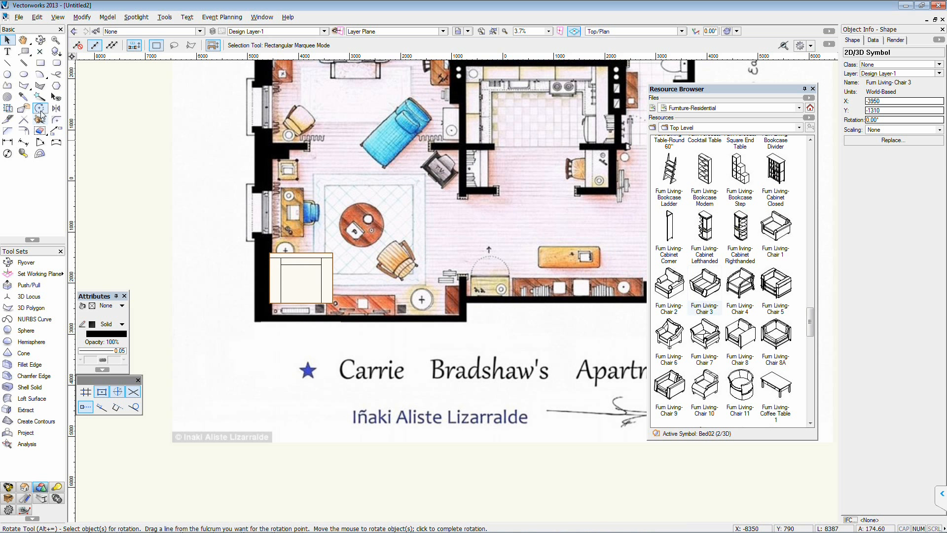
- Make a rotated duplicate of the chair at 135° about its middle so it faces the round coffee table
left_click(40, 109)
left_click(301, 278)
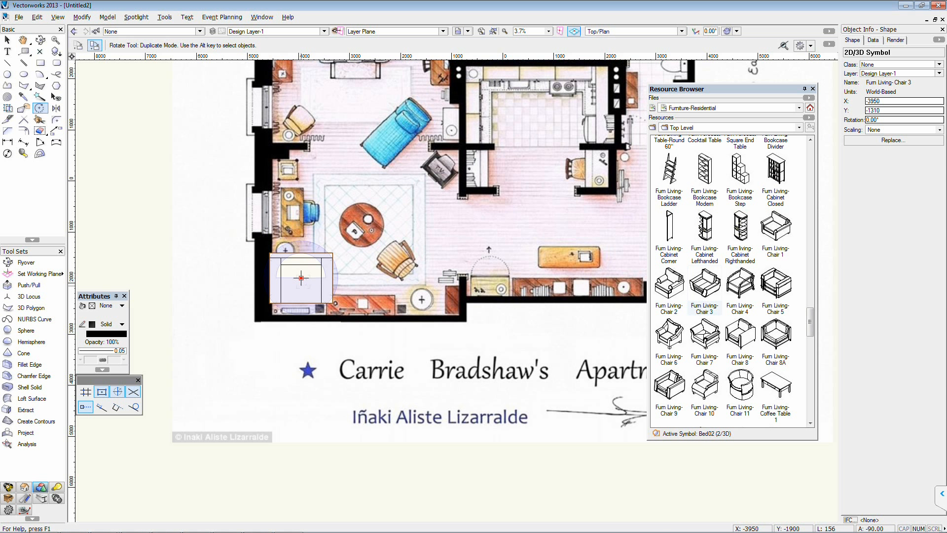
left_click(301, 316)
left_click(371, 208)
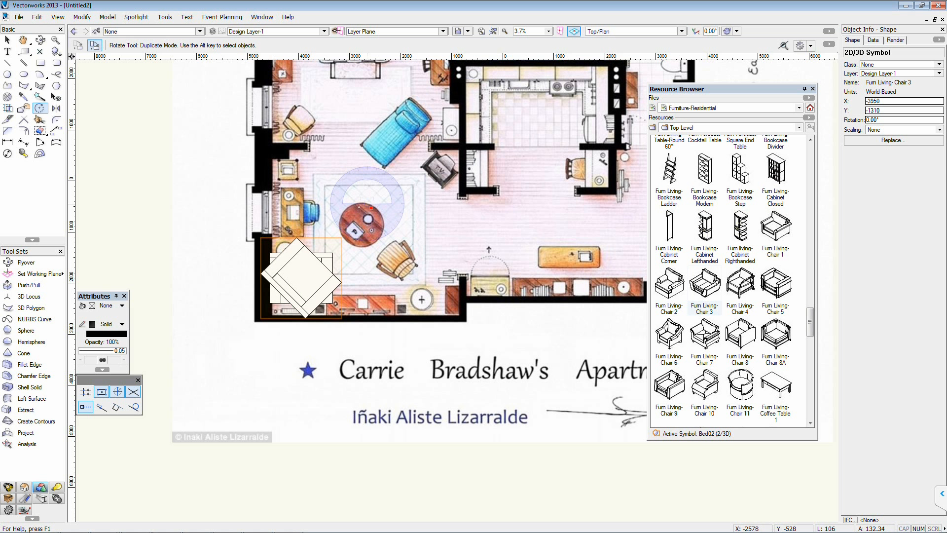
- Delete the original unrotated chair beneath the rotated copy
key("x")
left_click(217, 242)
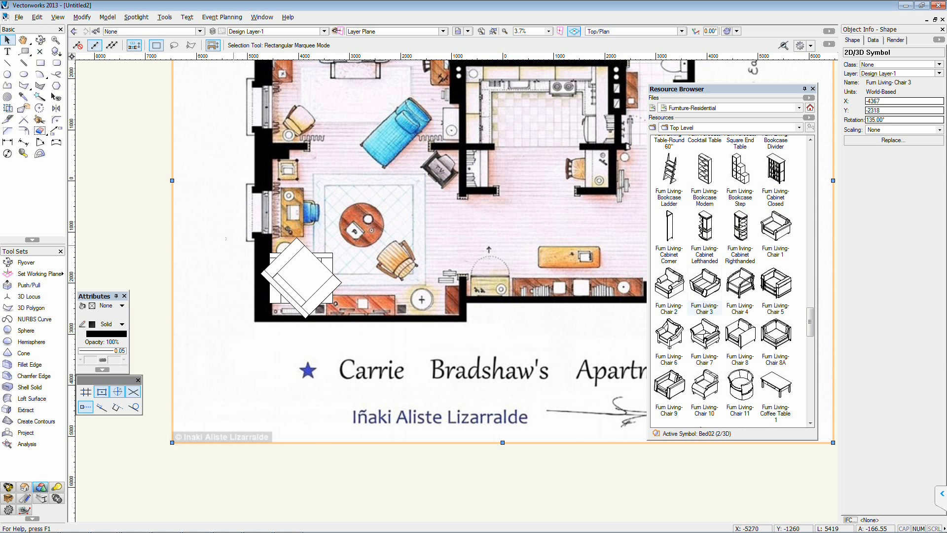
left_click_drag(144, 245, 342, 316)
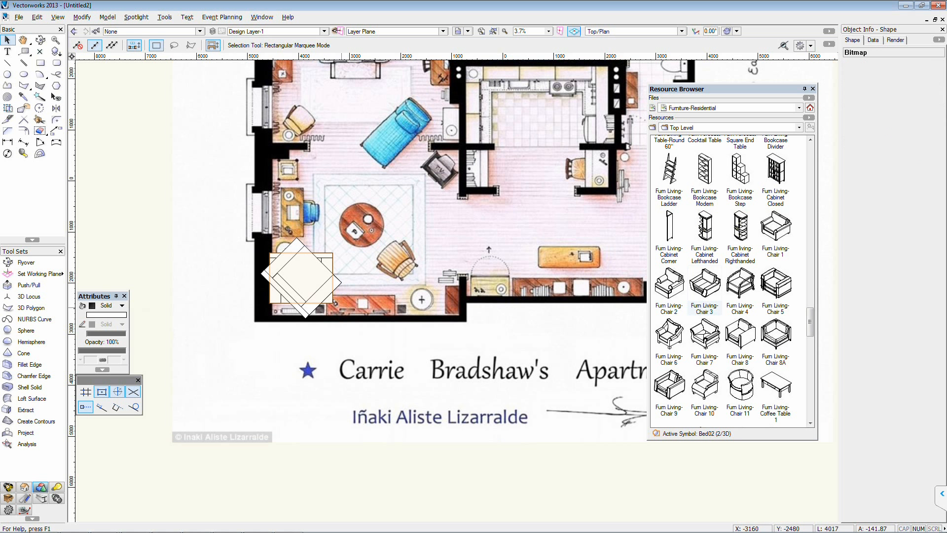
key("Delete")
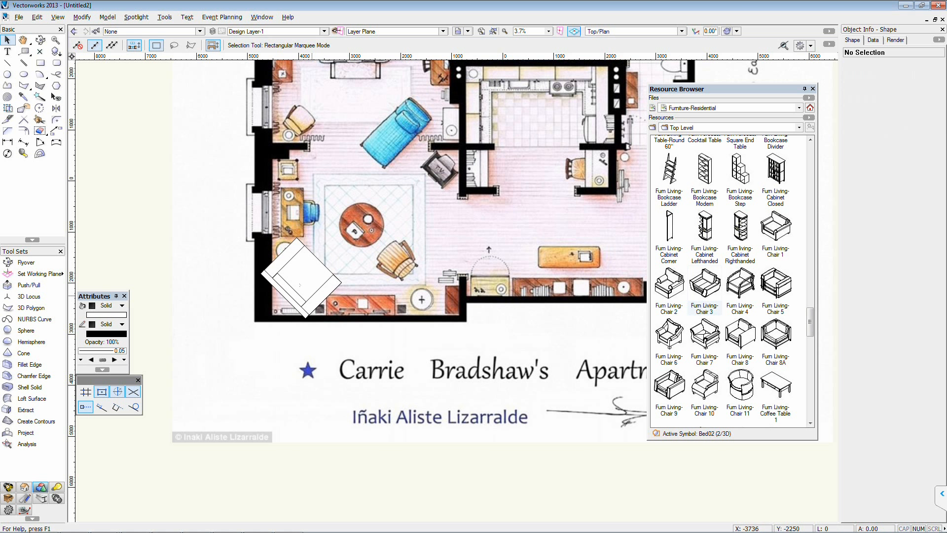
- Scale the rotated chair in the living room's lower-left corner symmetrically by a factor of 1.5
left_click(311, 296)
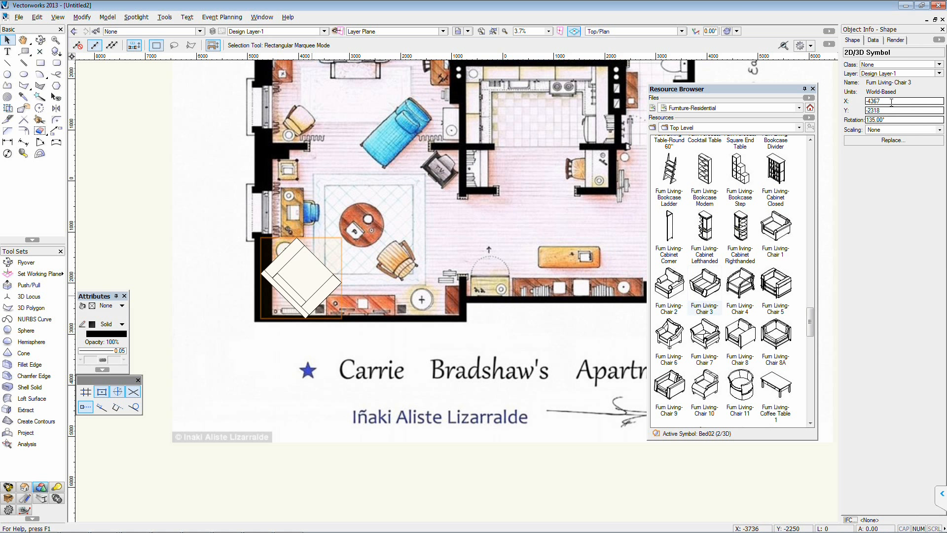
left_click(875, 130)
left_click(878, 150)
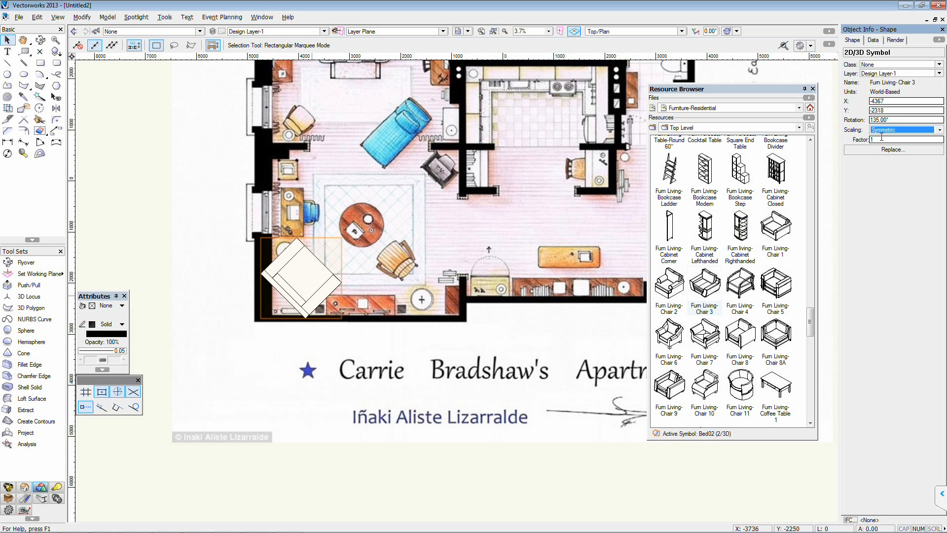
left_click(877, 139)
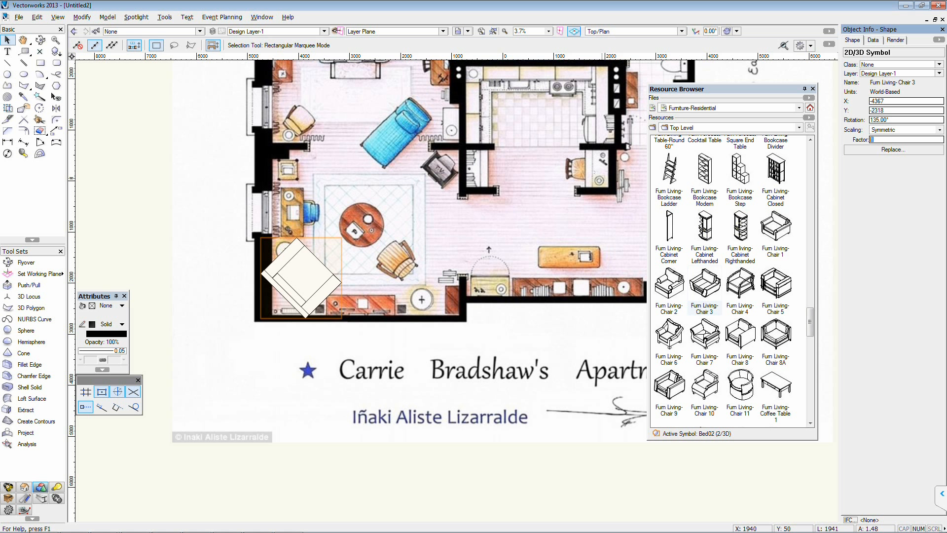
type("1.5")
key("Return")
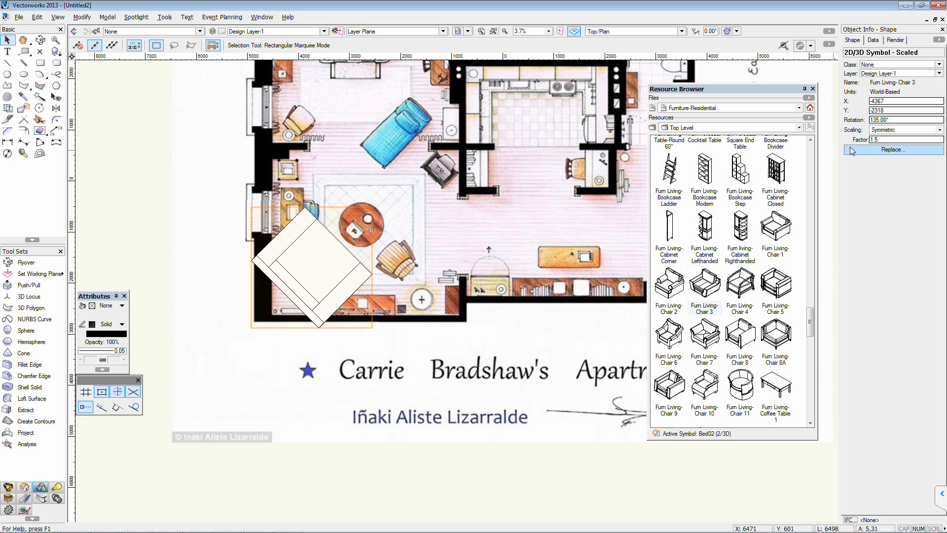
- Set the chair's symmetric scale factor to 0.75 and move it over the armchair drawn in the living room corner
left_click_drag(880, 140, 845, 137)
type("7")
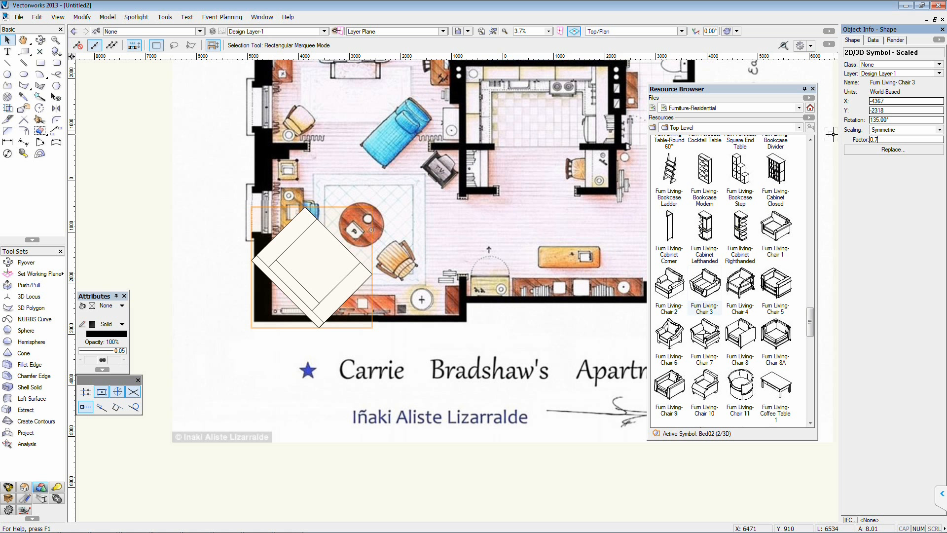
type("5")
key("Return")
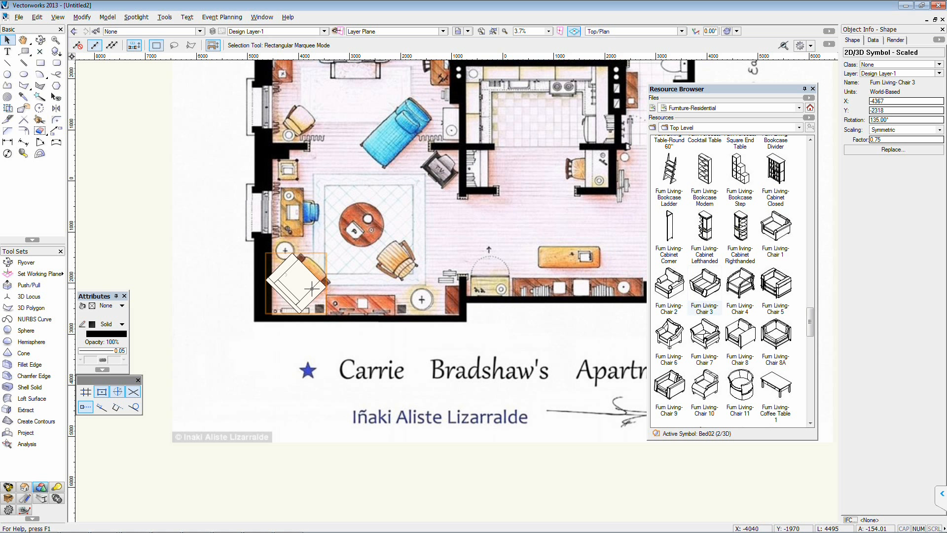
mouse_move(296, 283)
left_mouse_down()
mouse_move(296, 271)
mouse_move(302, 279)
left_mouse_up()
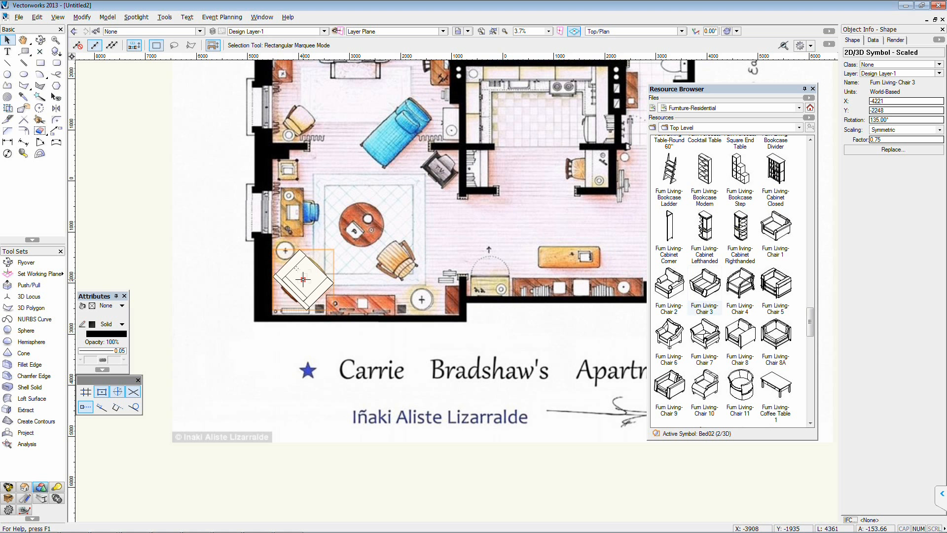
- Inspect the scaled chair in right isometric and orbited 3D views, and return to the Top/Plan view
key("KP_3")
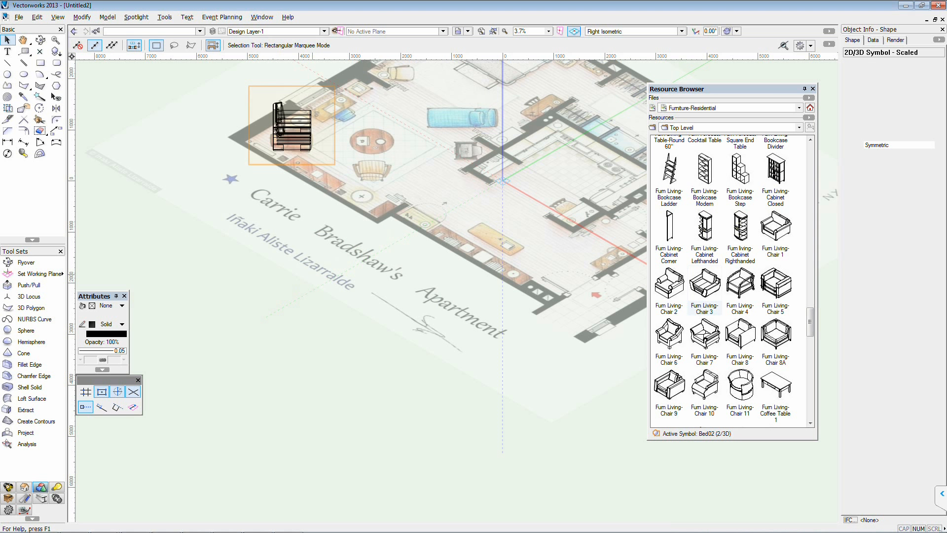
left_click_drag(341, 239, 289, 331)
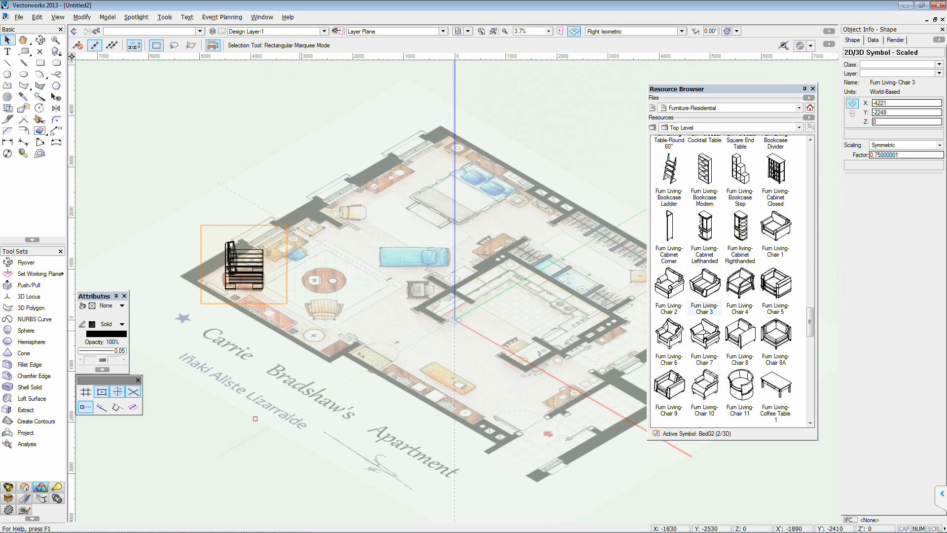
key("shift+c")
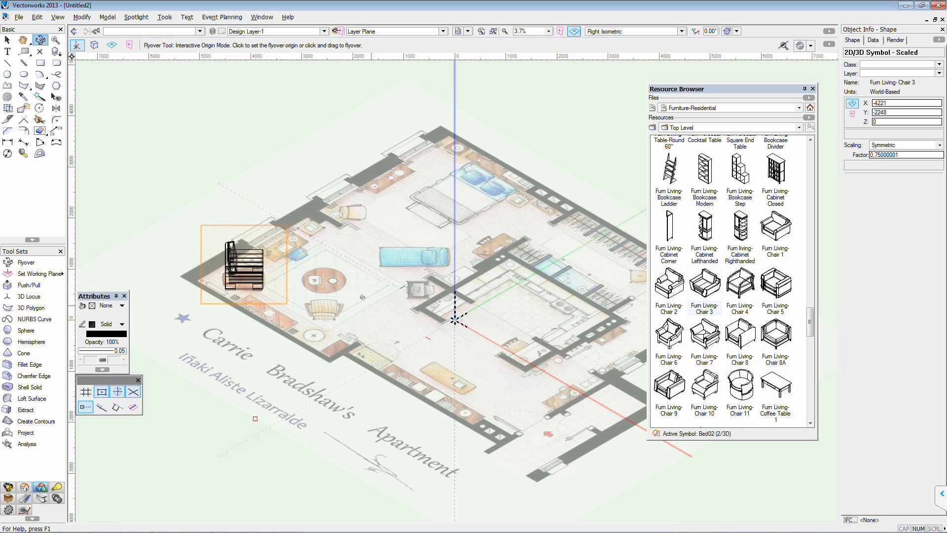
mouse_move(444, 336)
left_mouse_down()
mouse_move(406, 322)
mouse_move(428, 312)
mouse_move(420, 339)
left_mouse_up()
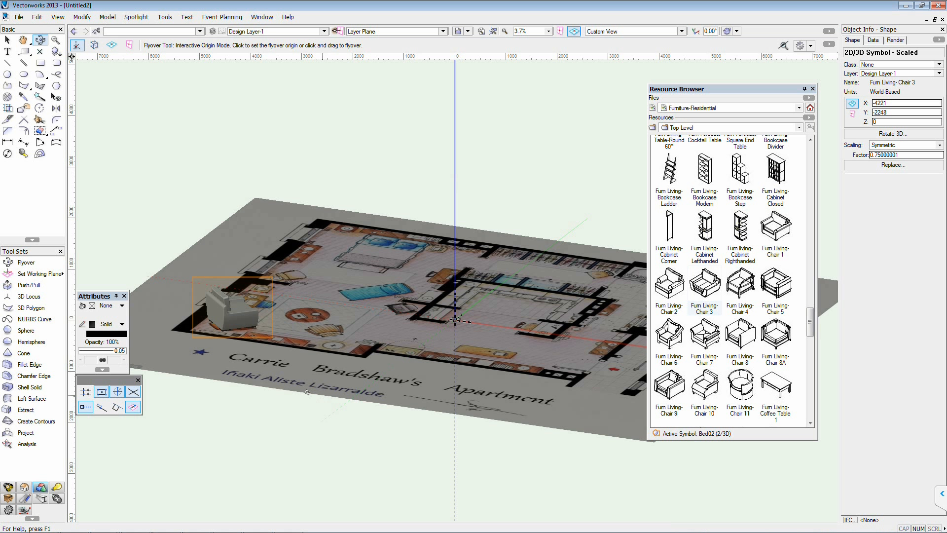
key("ctrl+5")
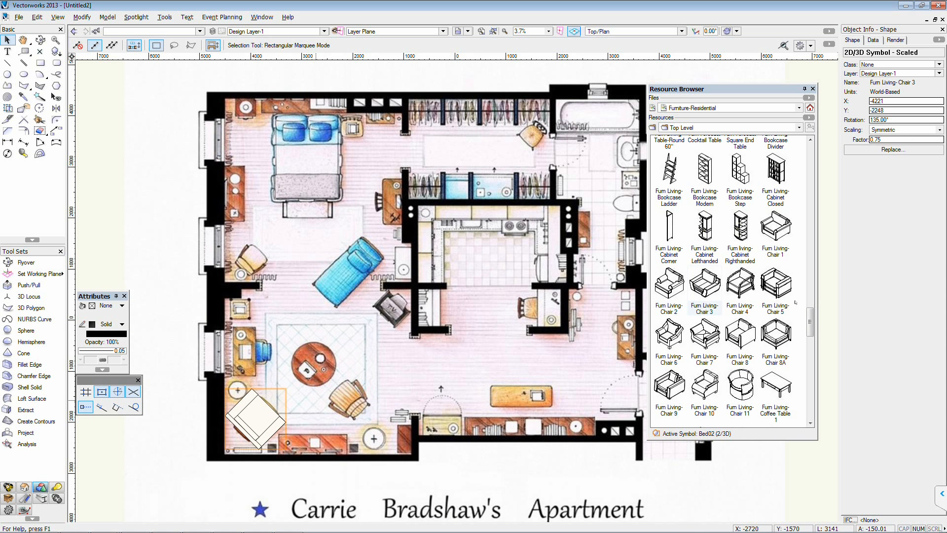
- Import the Furn BedRm- Bed Queen 4 symbol with its folder hierarchy preserved and place it over the bed drawn in the bedroom
scroll(804, 313, "down", 1)
scroll(804, 314, "down", 4)
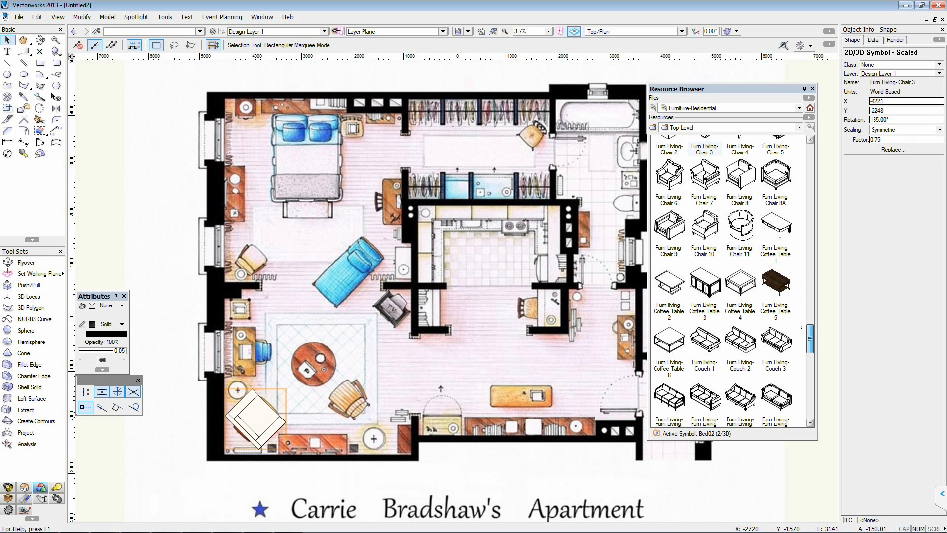
scroll(703, 332, "down", 3)
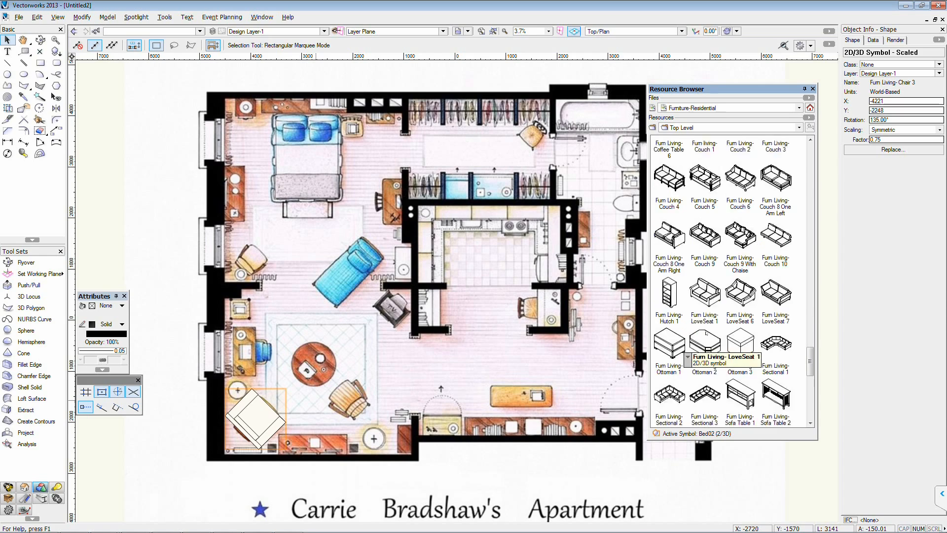
scroll(702, 332, "up", 7)
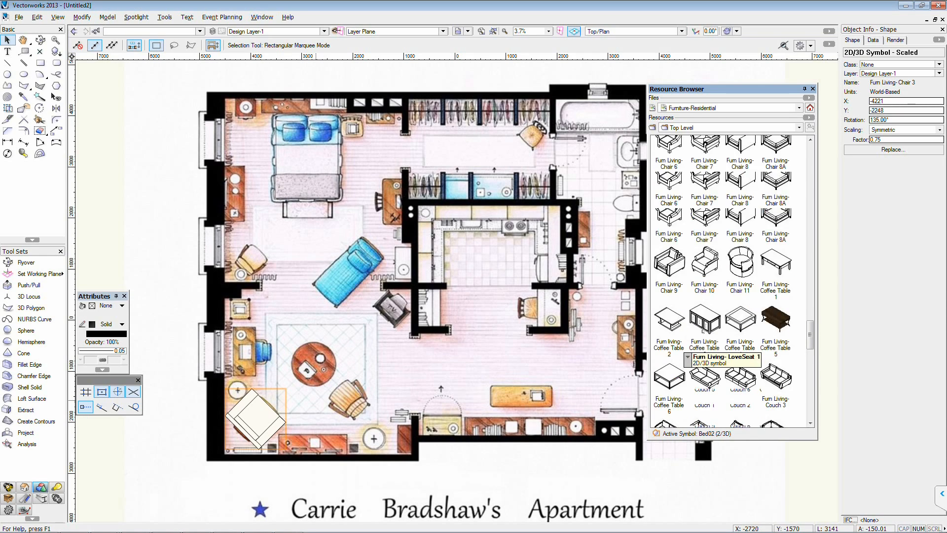
scroll(704, 329, "up", 10)
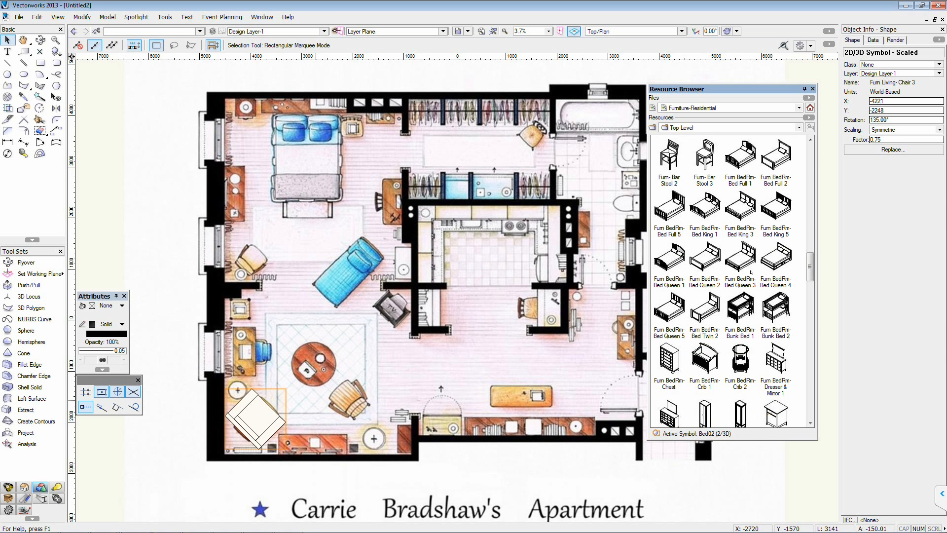
scroll(730, 321, "up", 3)
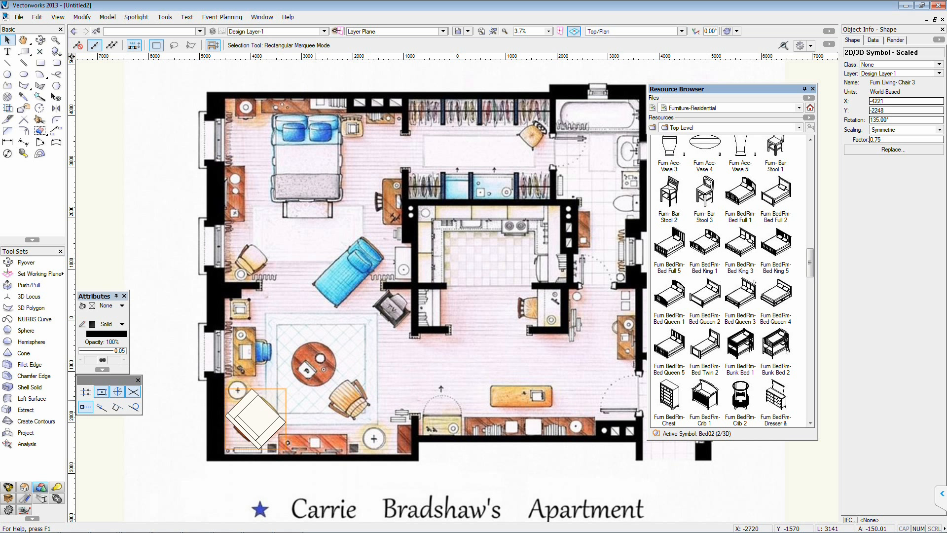
left_click_drag(776, 294, 312, 164)
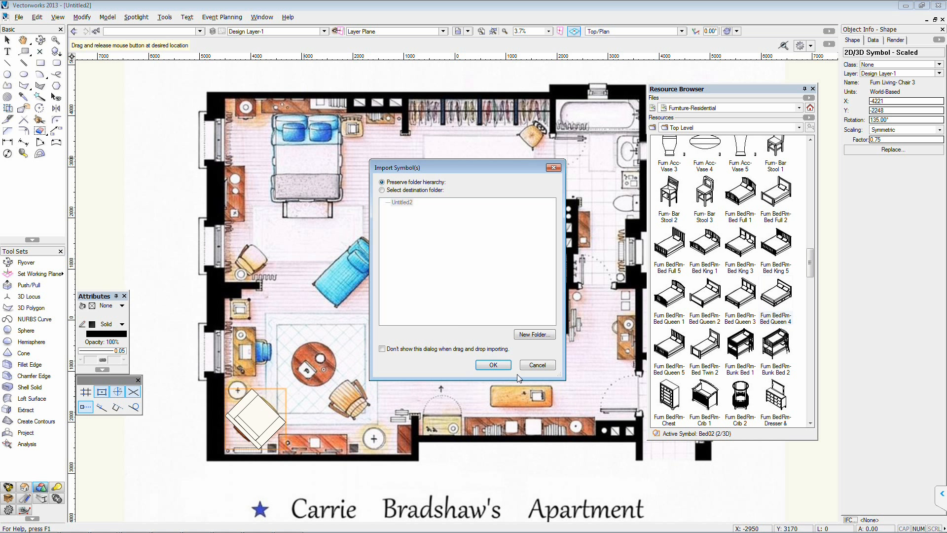
left_click(494, 368)
left_click(304, 183)
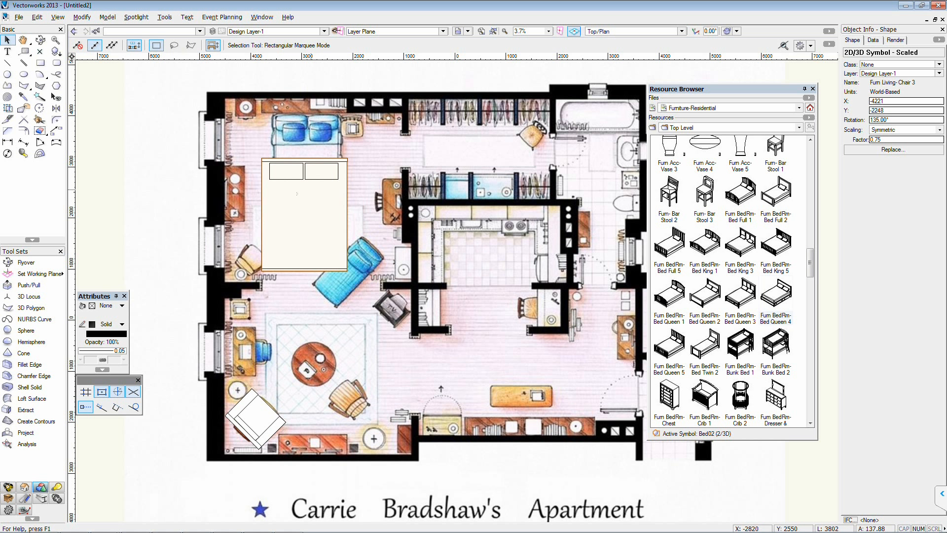
left_click_drag(304, 202, 304, 159)
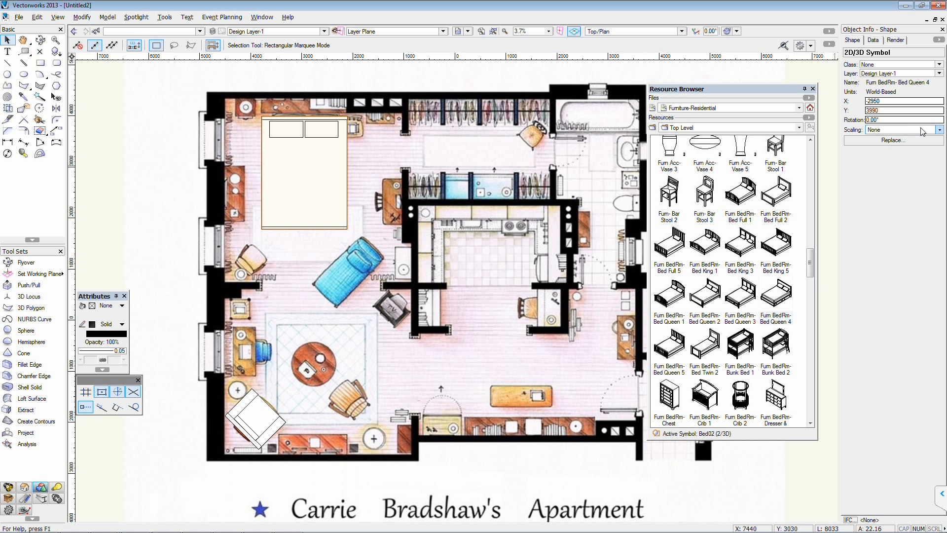
- Scale the bed symmetrically by a factor of 0.8 and nudge it sideways until it lines up with the drawn bed
left_click(890, 129)
left_click(888, 144)
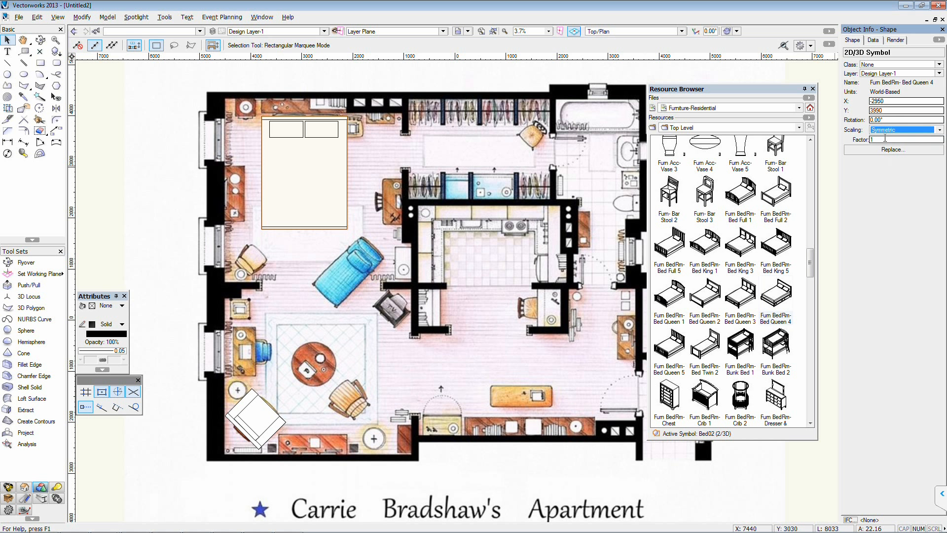
type("0.8")
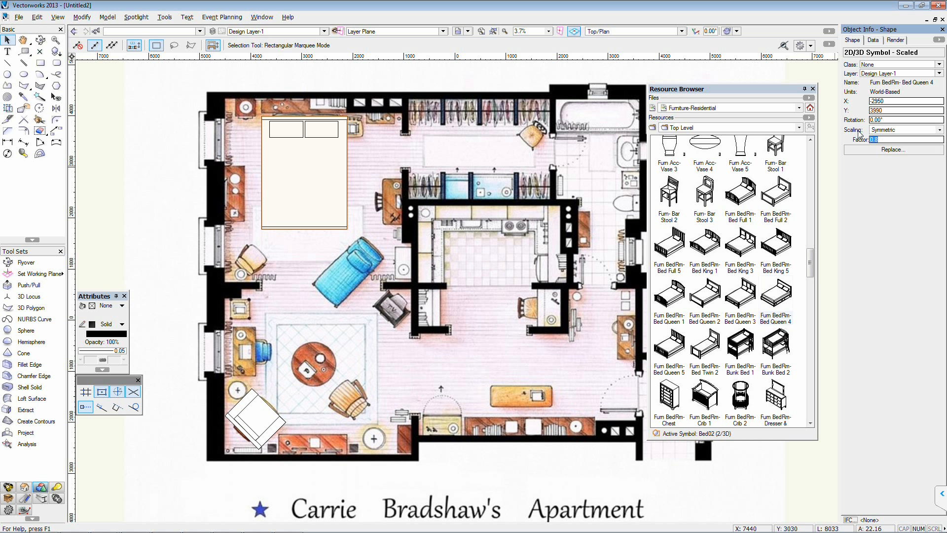
key("Return")
key("shift+Right")
key("shift+Right")
key("shift+Right")
key("shift+Right")
key("shift+Right")
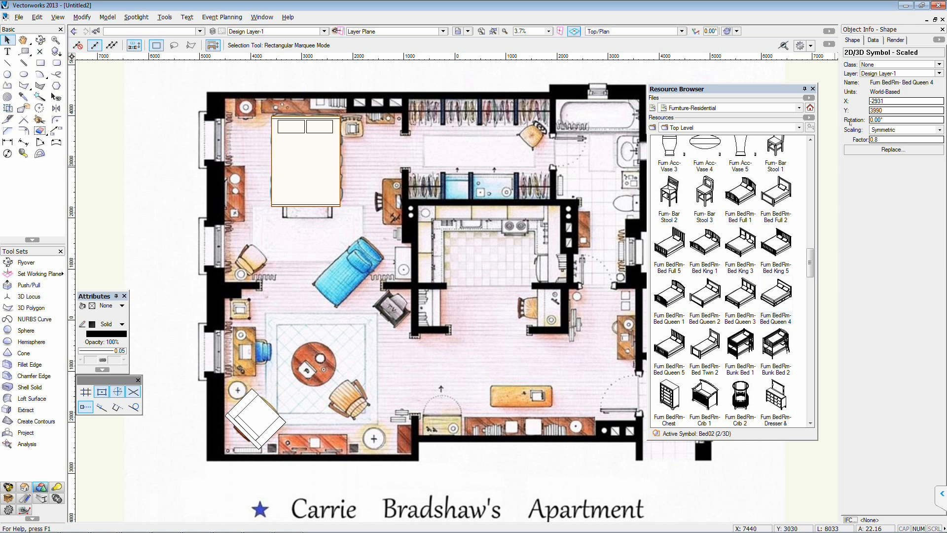
key("shift+Left")
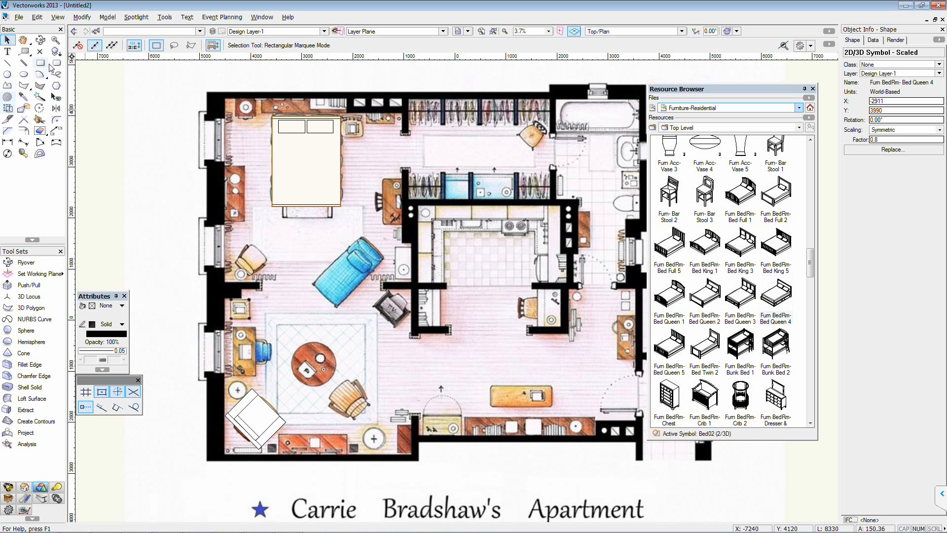
- Orbit the model to examine the bed and chair in 3D with nothing selected, and return to the Top/Plan view
left_click(41, 39)
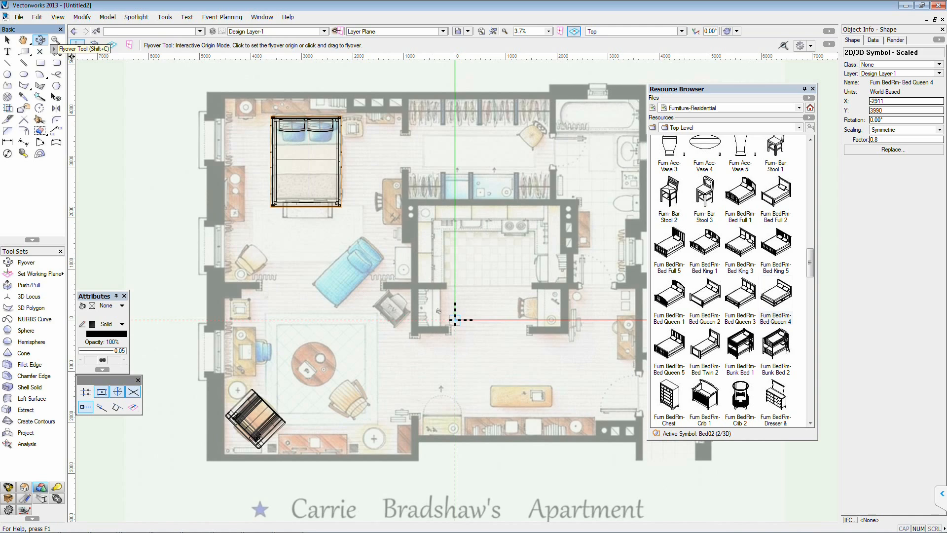
left_click_drag(396, 275, 410, 254)
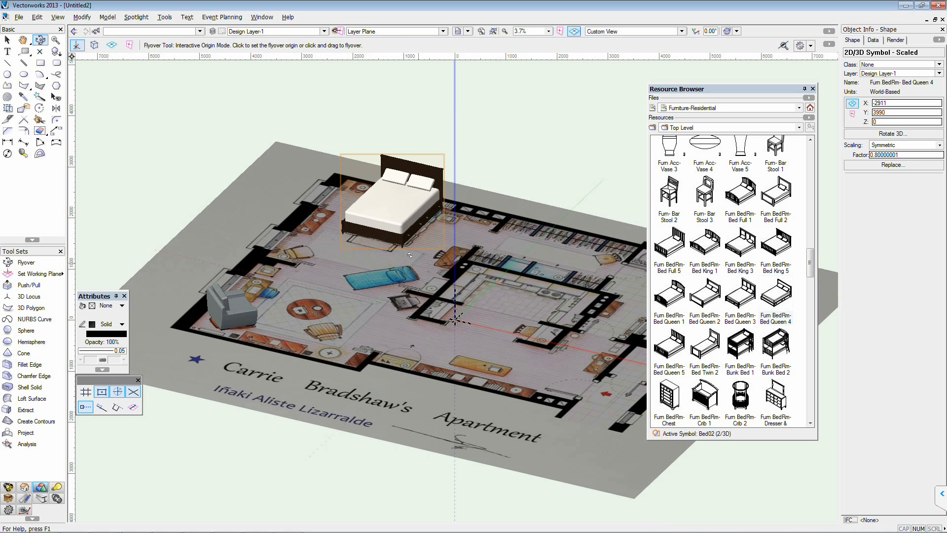
key("x")
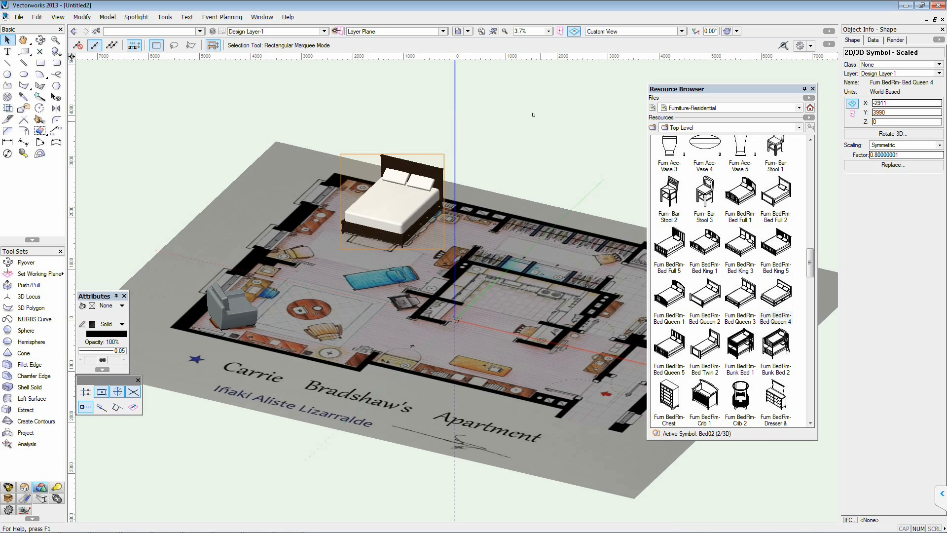
left_click(533, 114)
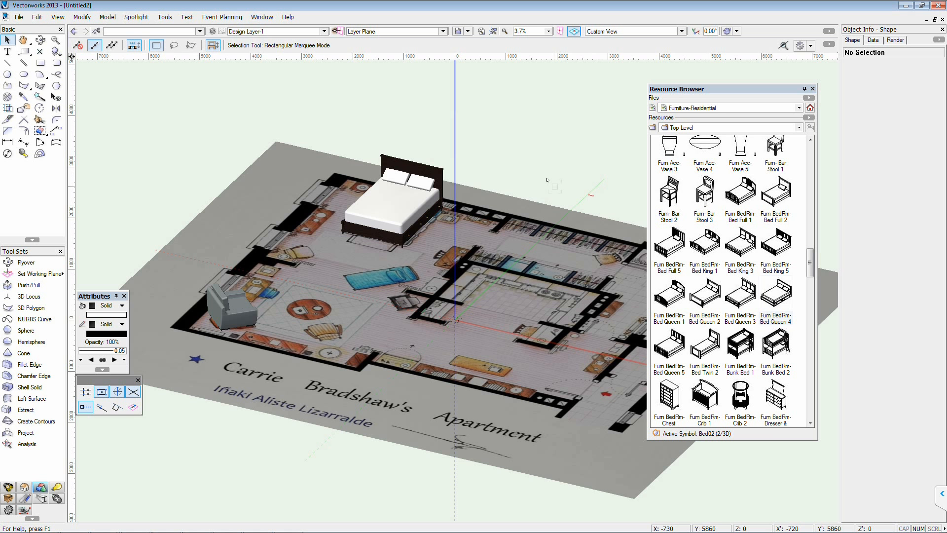
key("F5")
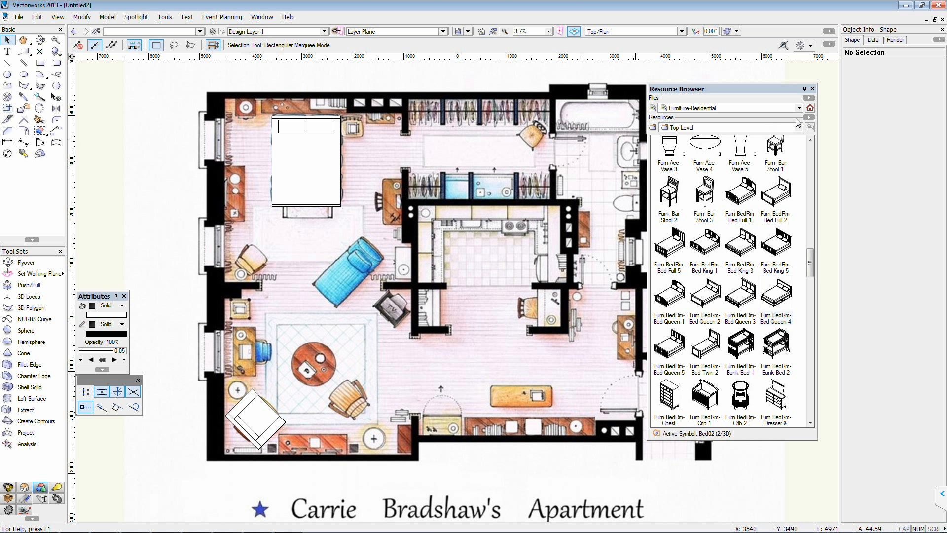
- Search the Vectorworks2013 files on disk, including subfolders, for resources of all types containing "desk" and look through the matches
left_click(810, 107)
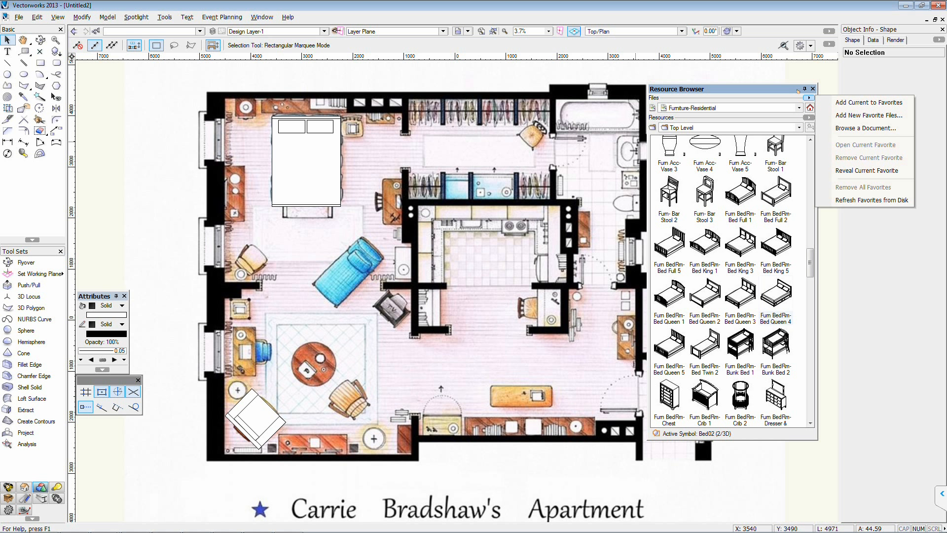
left_click(809, 117)
left_click(809, 118)
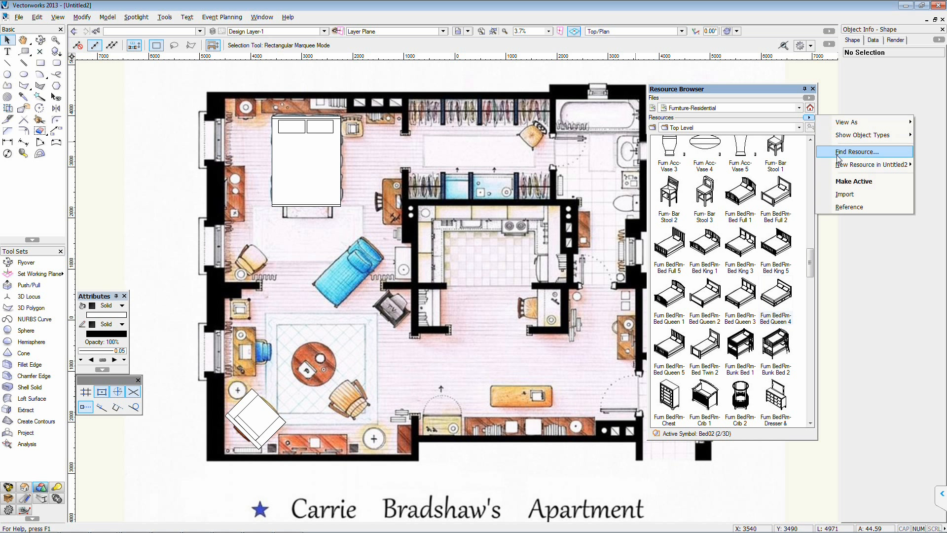
left_click(856, 152)
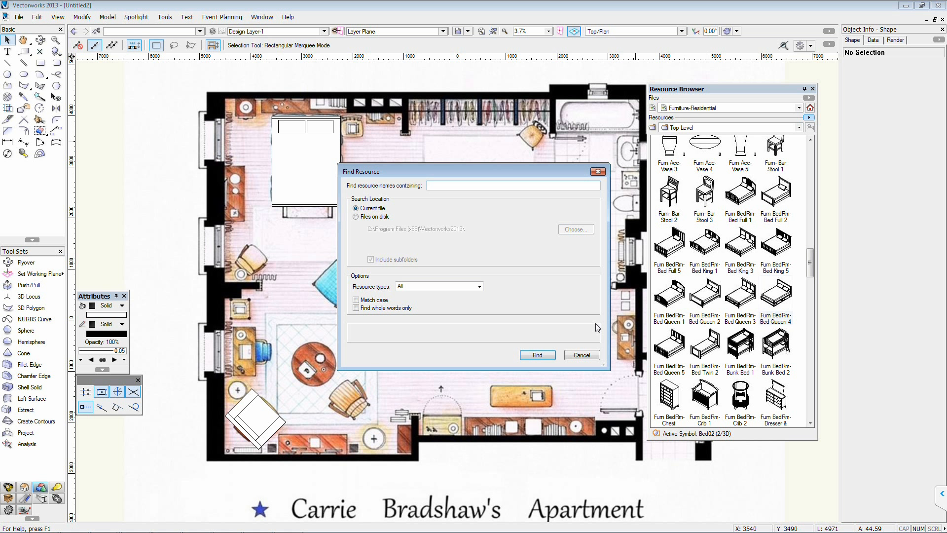
left_click(378, 220)
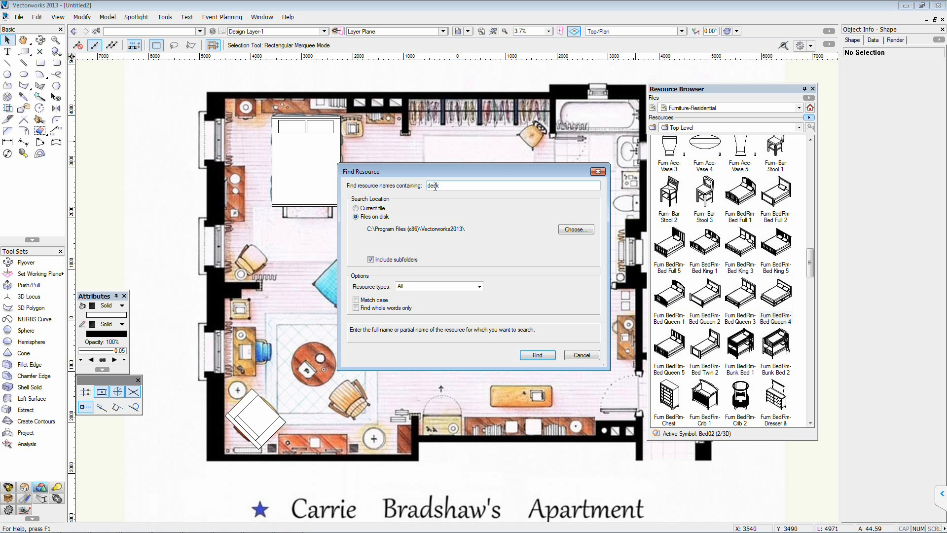
left_click(529, 355)
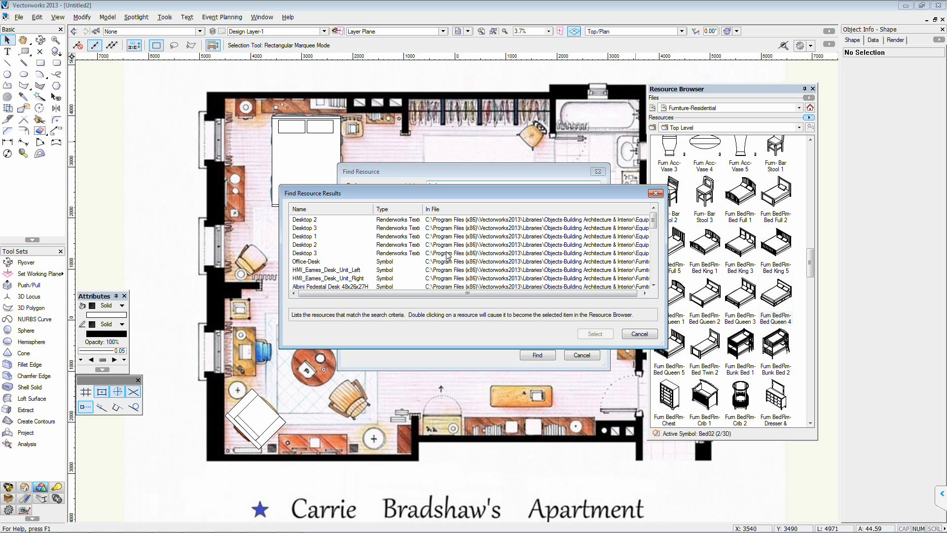
scroll(430, 235, "down", 1)
left_click_drag(424, 191, 422, 175)
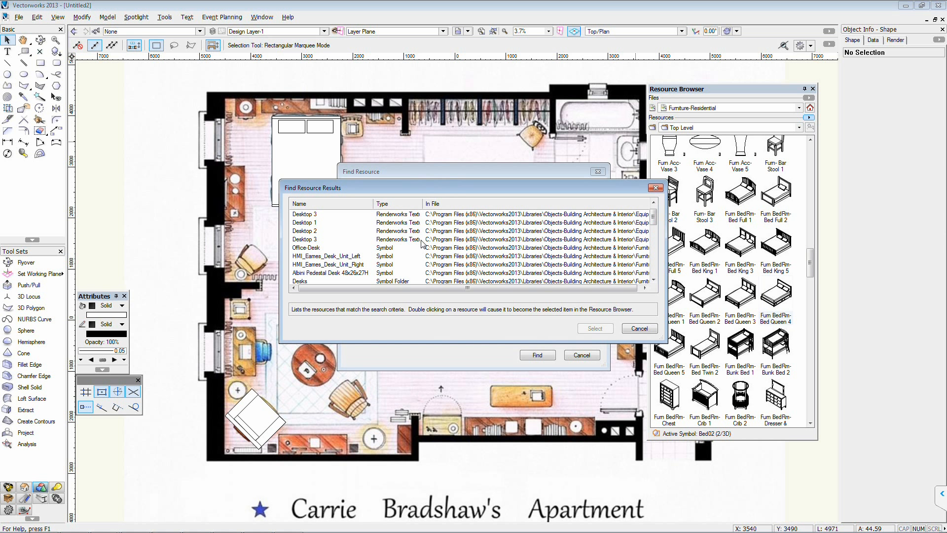
- Enlarge the desk search results and widen the file column so the complete library file paths can be read
left_click_drag(457, 341, 456, 489)
left_click_drag(424, 182, 425, 76)
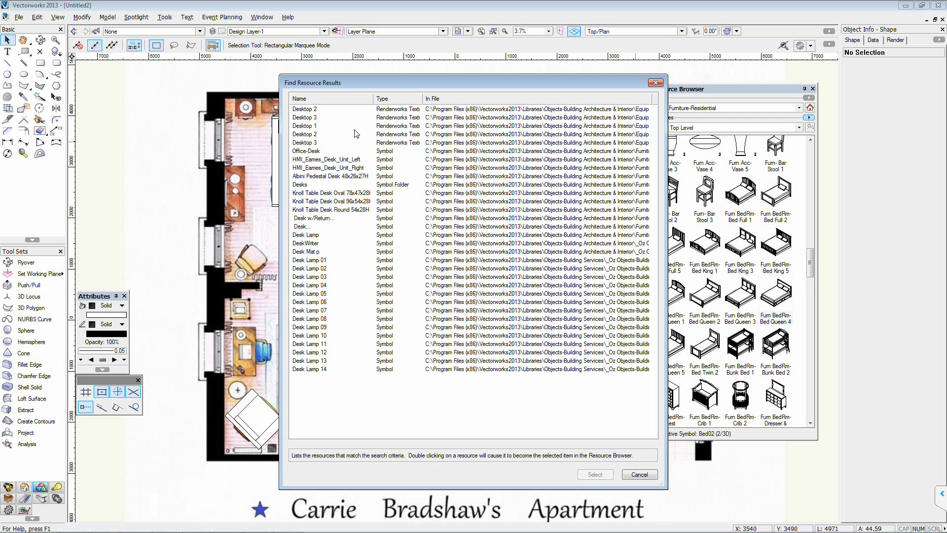
left_click_drag(667, 131, 846, 120)
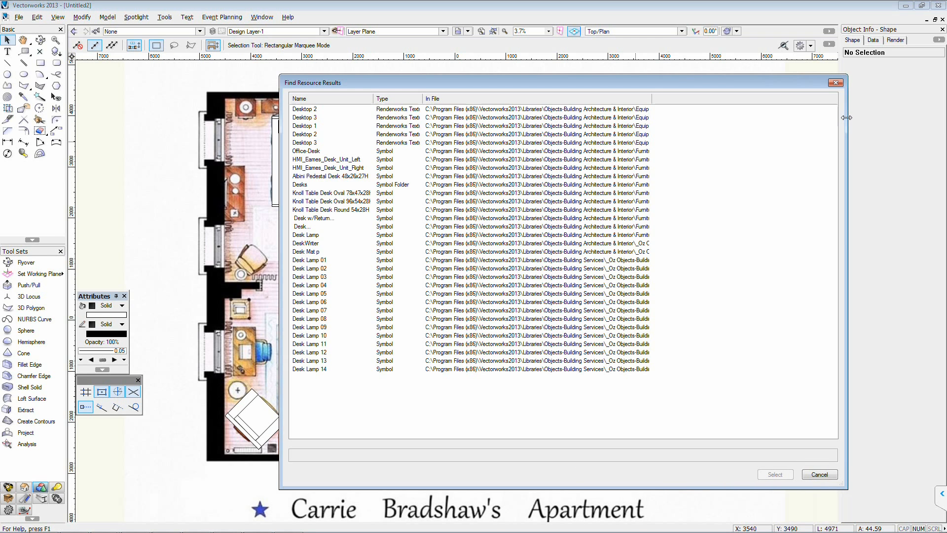
left_click_drag(704, 103, 764, 102)
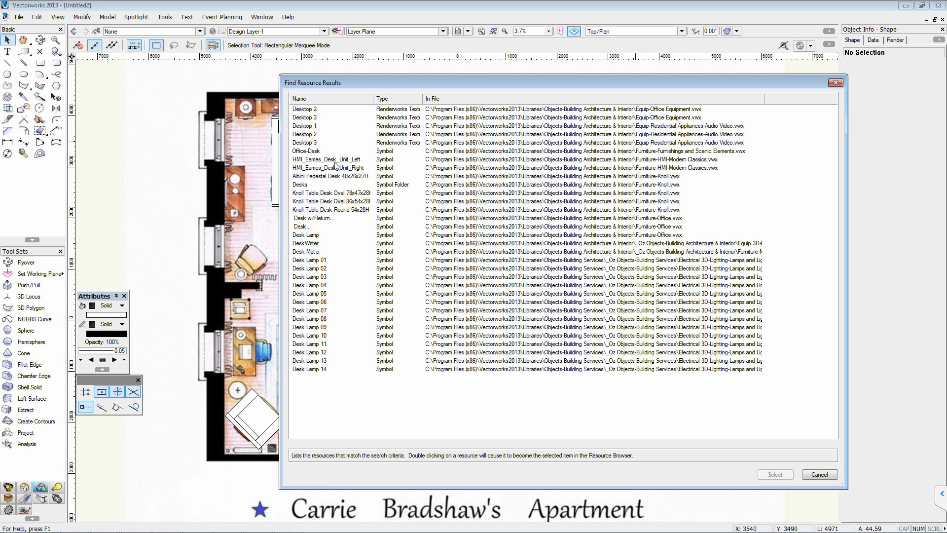
- Choose the Office-Desk symbol from the Furniture-Furnishings and Scenic Elements library among the search results
left_click(311, 185)
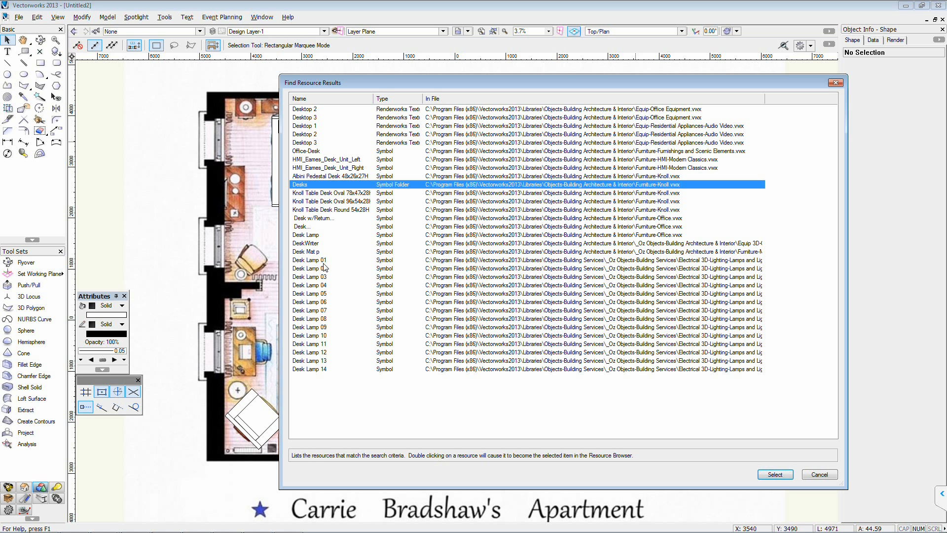
left_click(328, 152)
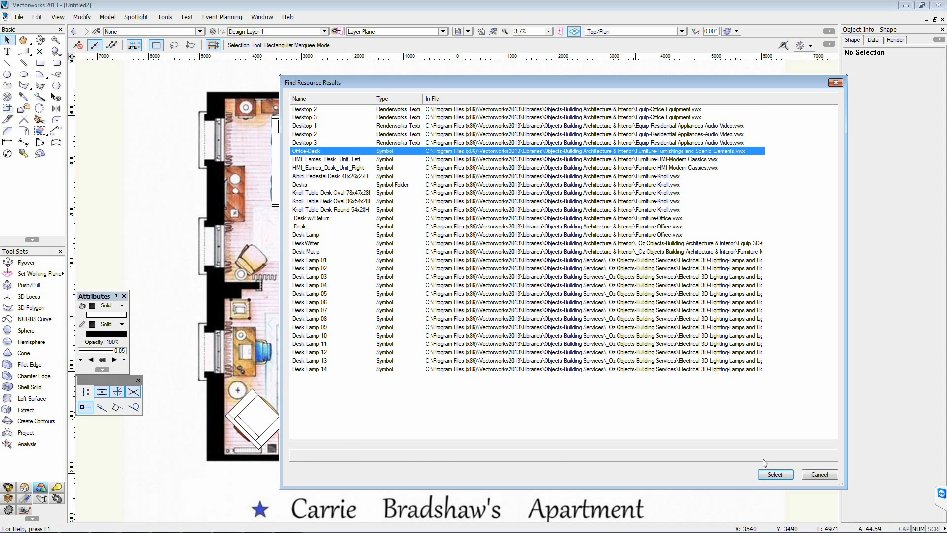
left_click(772, 473)
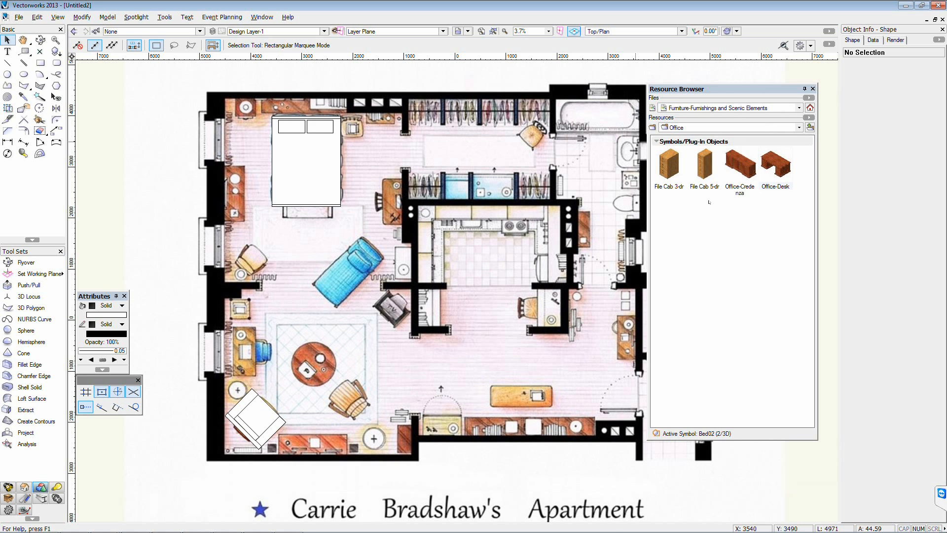
left_click(693, 110)
left_click(693, 110)
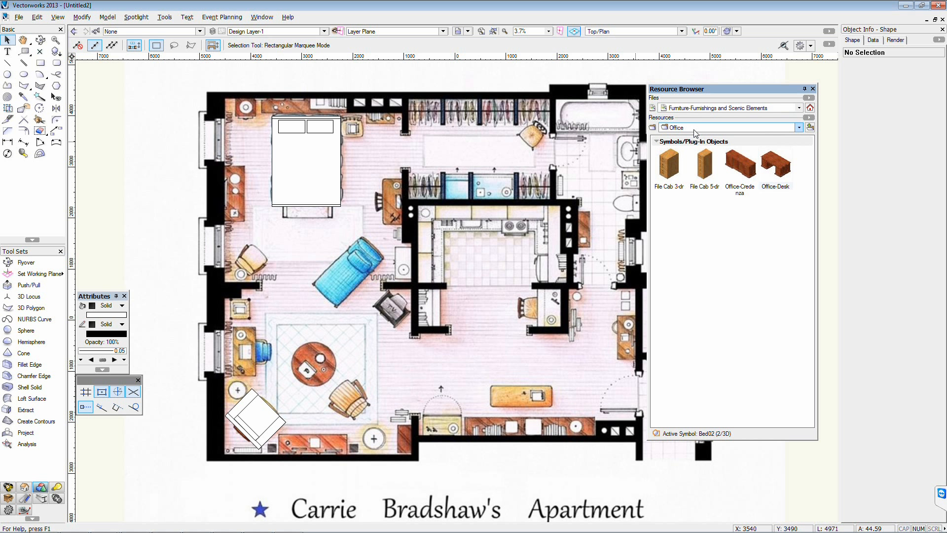
left_click(690, 127)
left_click(686, 124)
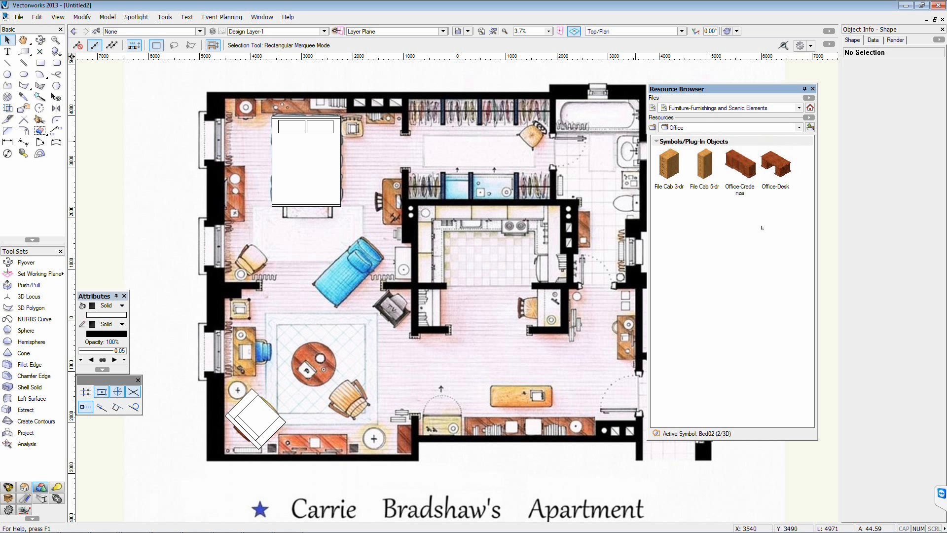
- Import the Office-Desk symbol with its folder hierarchy preserved and place it over the desk drawn by the living room window
left_click_drag(770, 164, 236, 346)
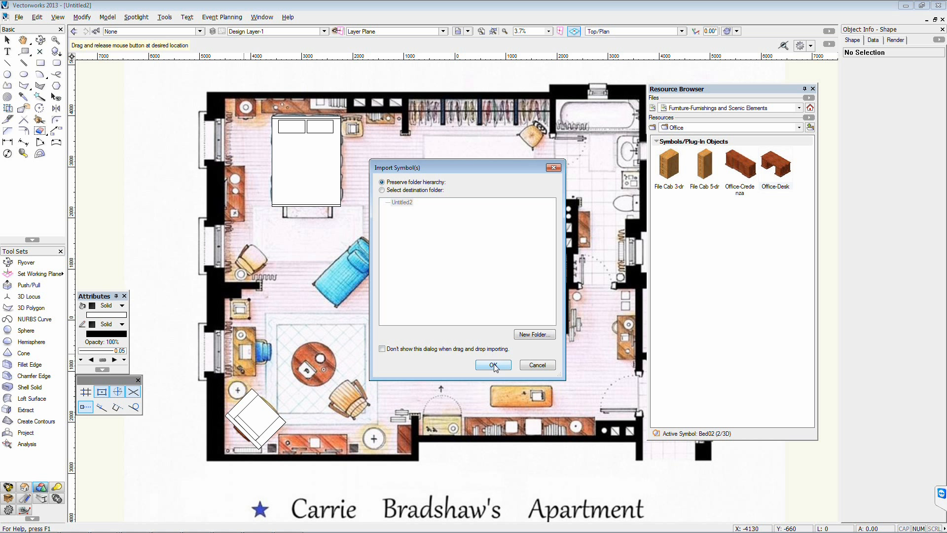
left_click(494, 365)
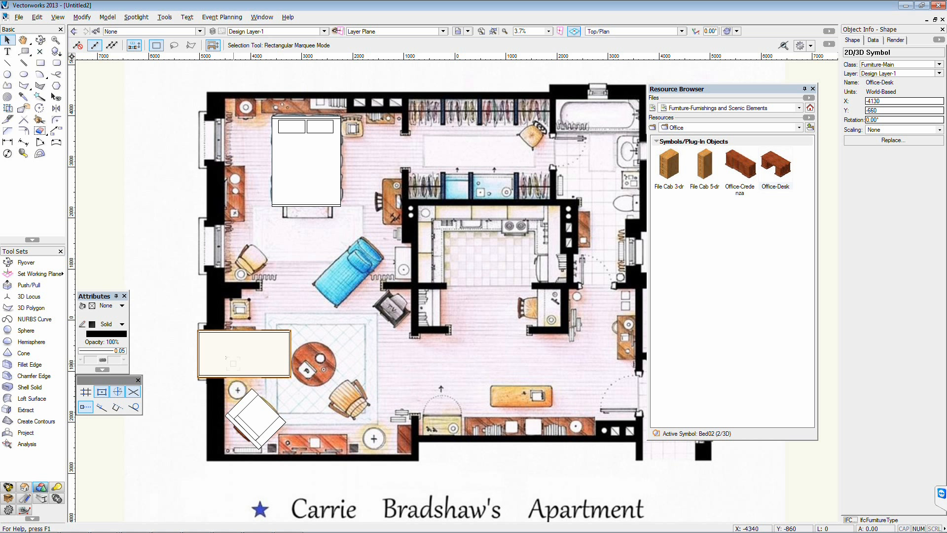
left_click_drag(225, 357, 240, 348)
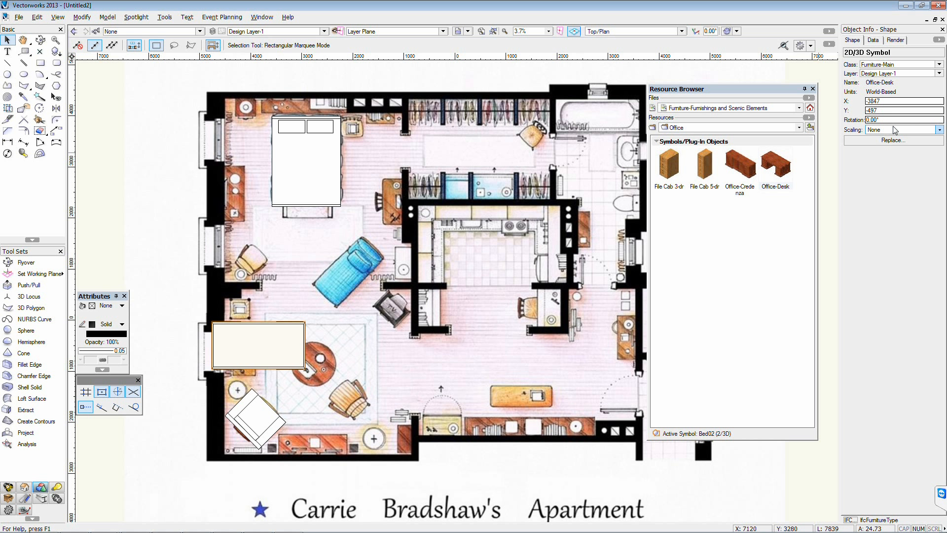
- Rotate the desk symbol to 90° and apply symmetric scaling with a factor of 0.7
left_click(877, 120)
type("90")
key("Return")
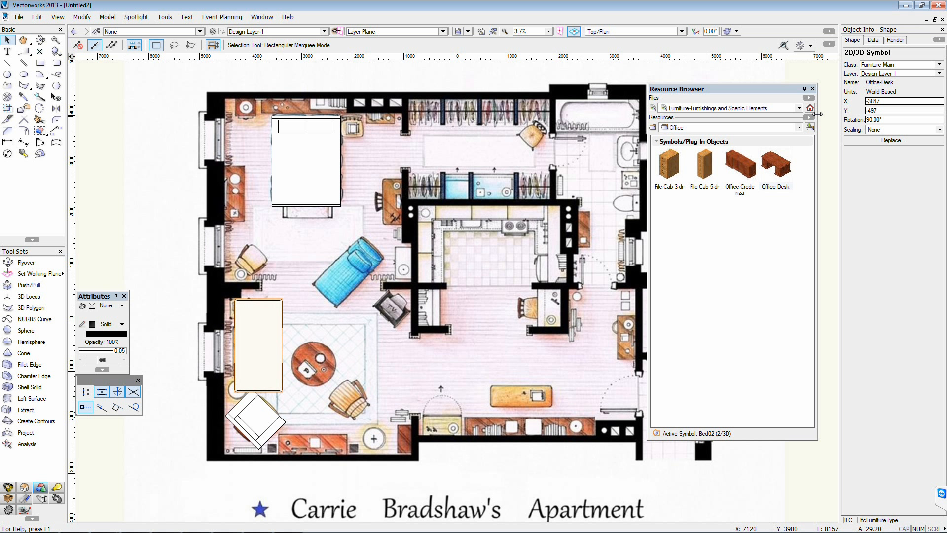
left_click(901, 129)
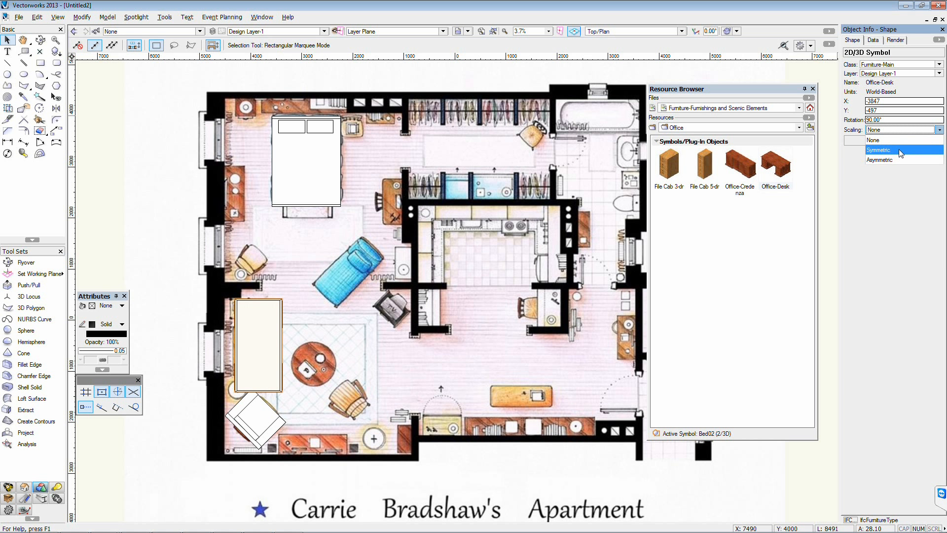
left_click(902, 150)
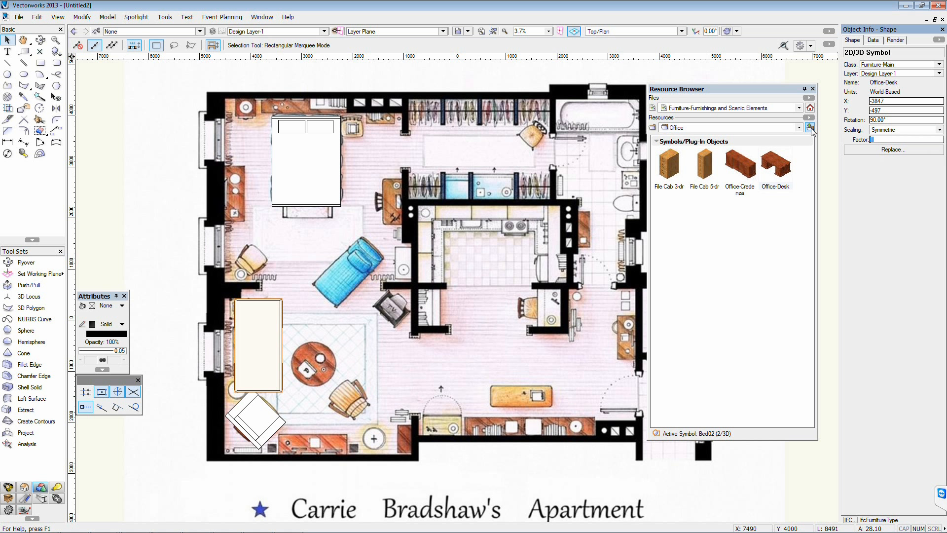
key("Return")
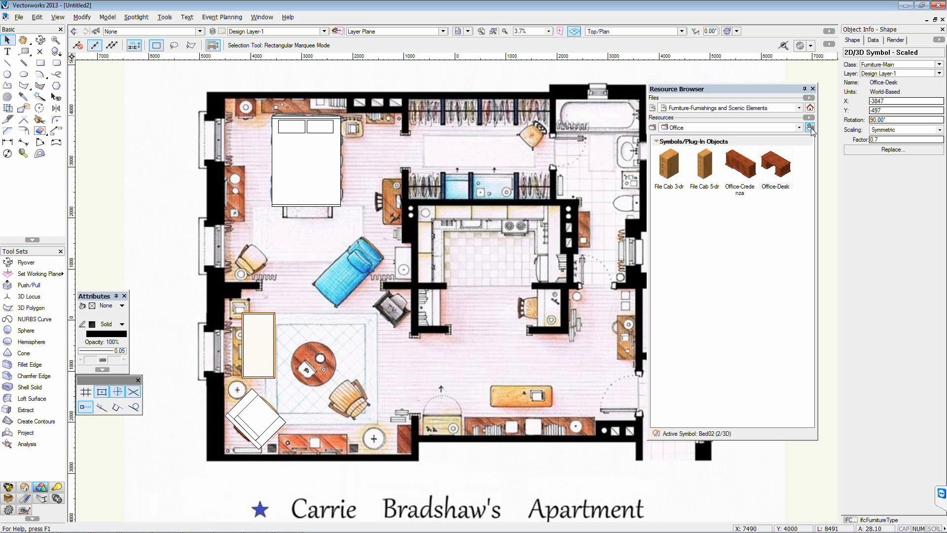
- Set the desk's symmetric scale factor to 0.6 and move and nudge it until it covers the drawn desk
left_click_drag(879, 139, 810, 133)
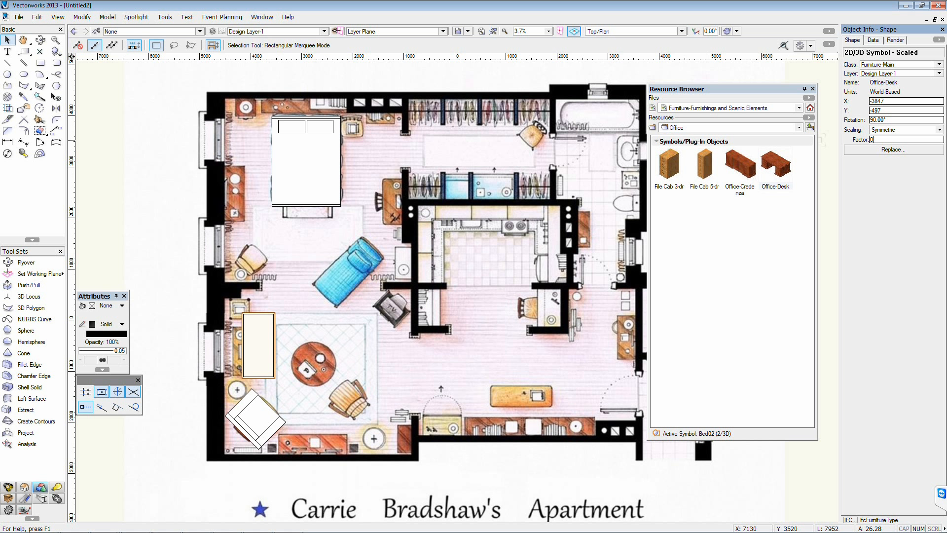
type("0.6")
key("Return")
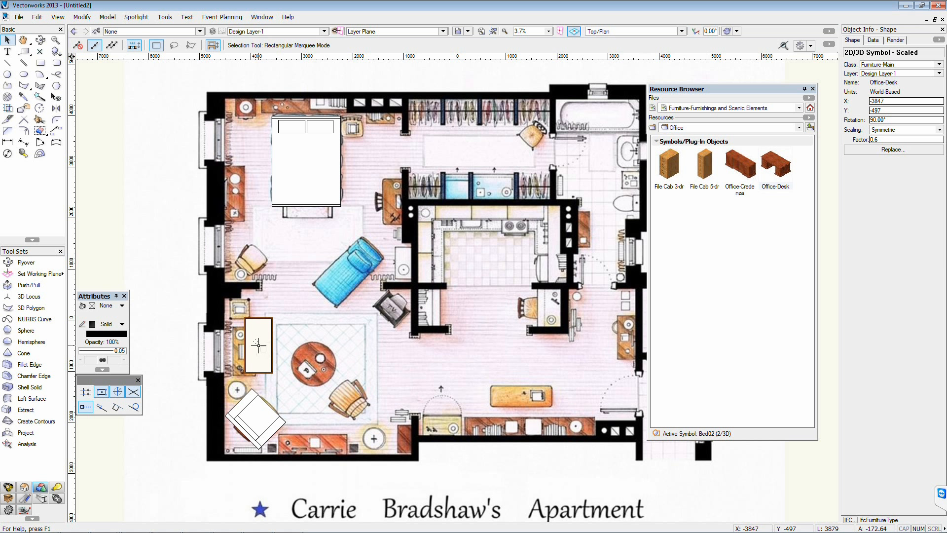
left_click_drag(258, 346, 246, 351)
left_click_drag(244, 353, 244, 353)
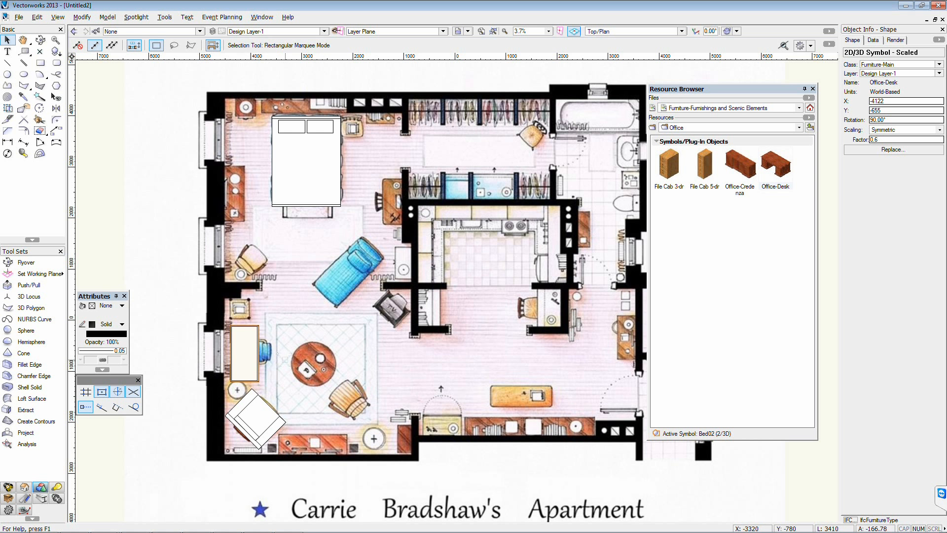
key("Left")
key("Up")
- Show the apartment in Right Isometric view with OpenGL rendering and examine the desk, chair and bed with nothing selected
key("KP_3")
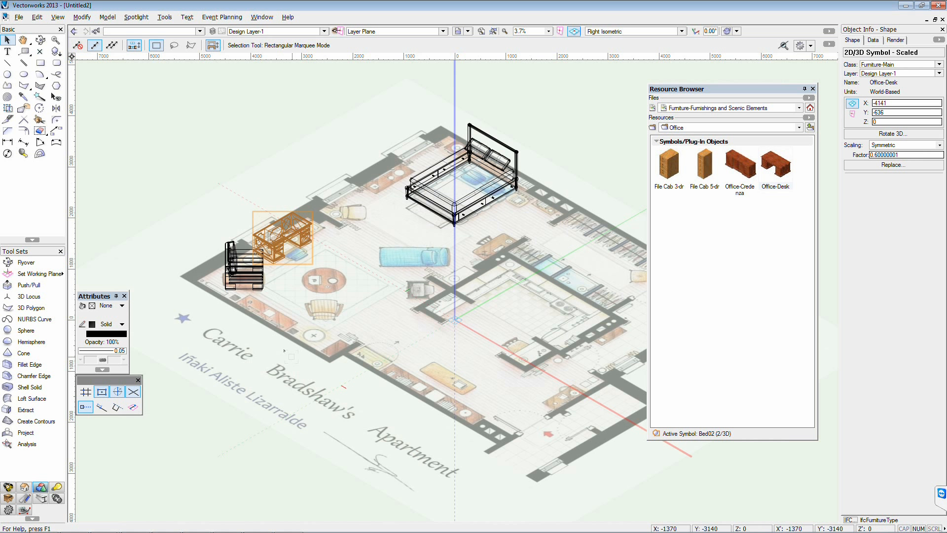
key("ctrl+shift+g")
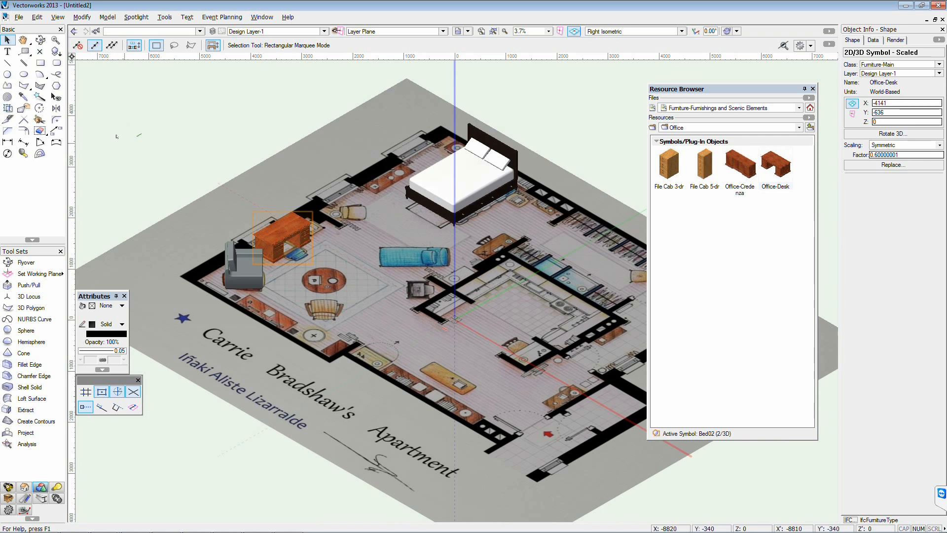
scroll(220, 196, "up", 1)
left_click(219, 196)
middle_click_drag(246, 217, 186, 216)
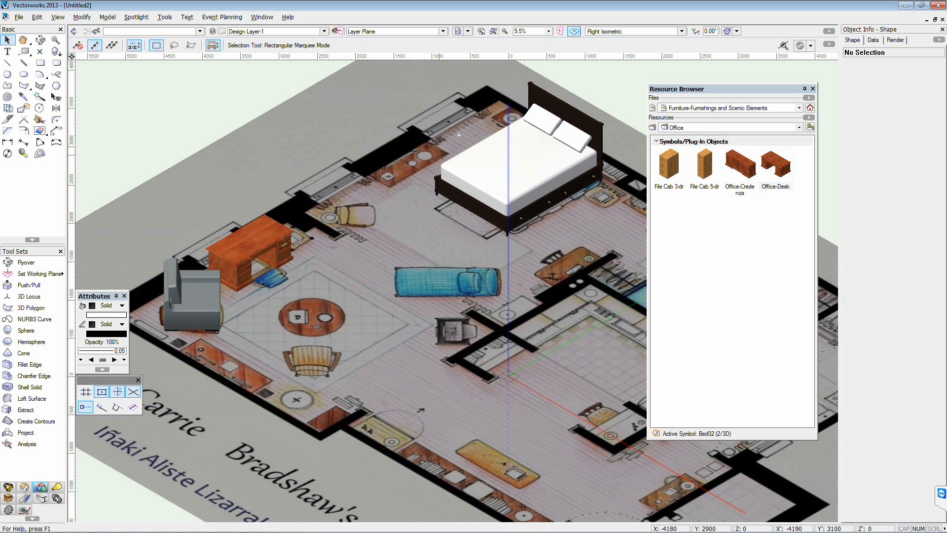
left_click(809, 118)
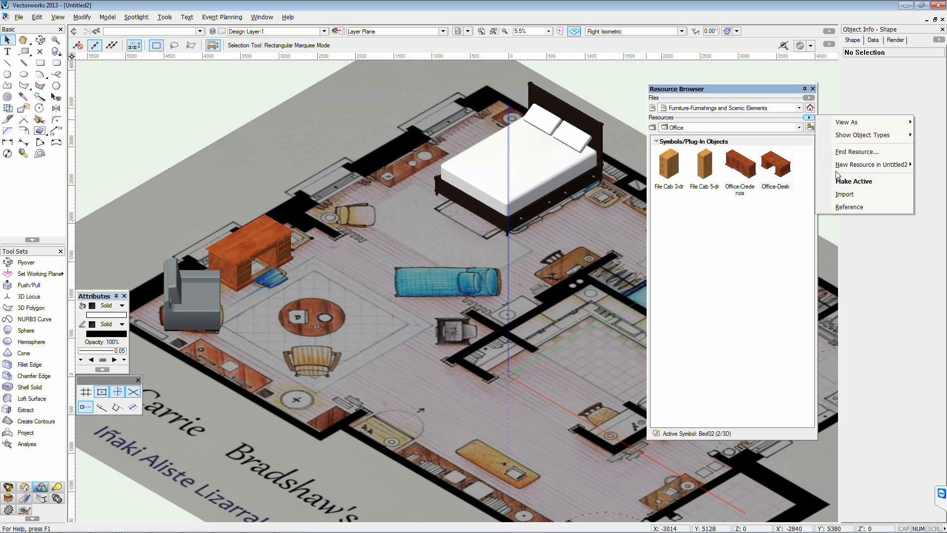
left_click(837, 154)
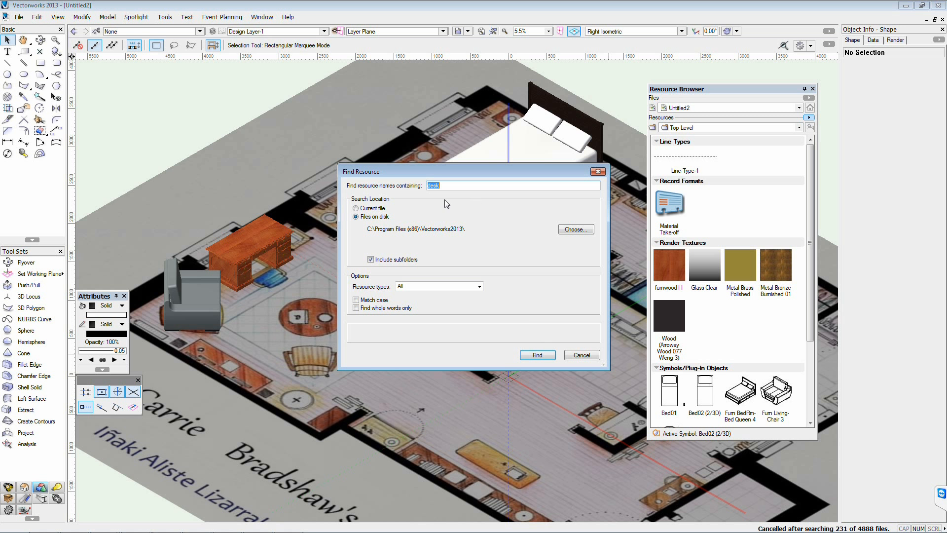
left_click(580, 353)
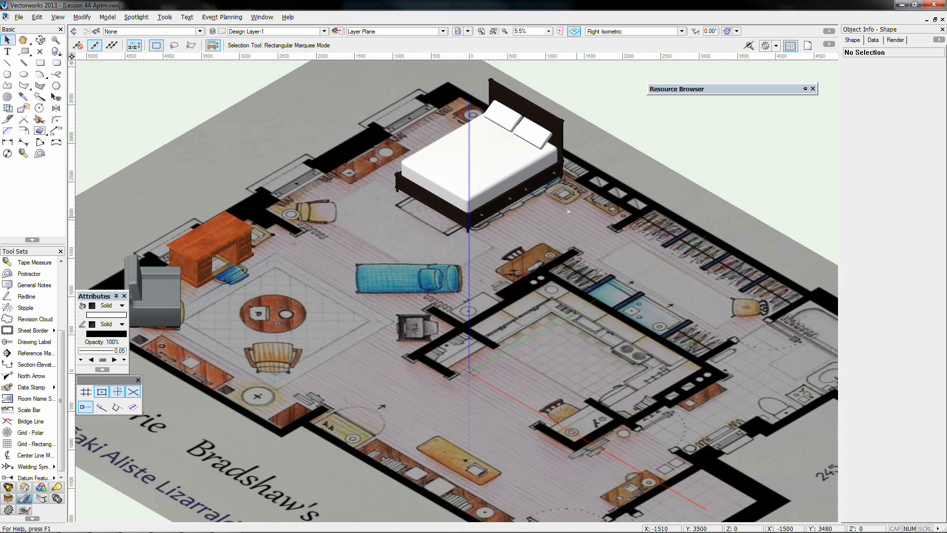
- Return the apartment to Top/Plan view and create a new document from the Default.sta template
scroll(572, 217, "down", 1)
middle_click_drag(570, 278, 551, 272)
scroll(550, 272, "down", 1)
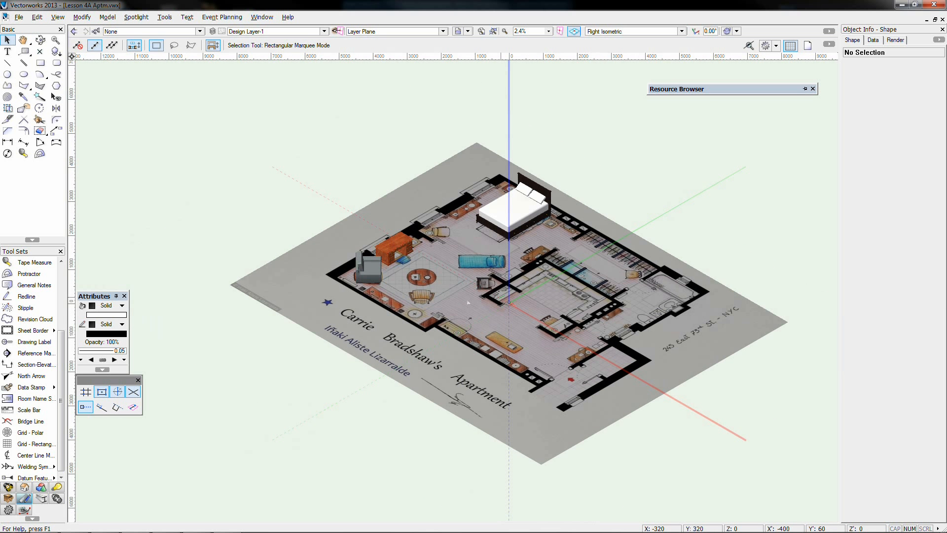
key("F5")
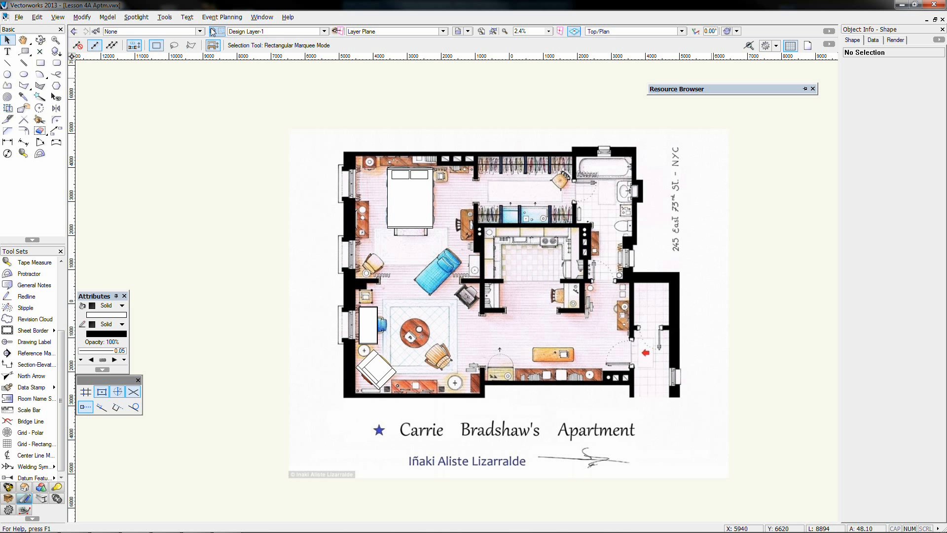
left_click(19, 17)
left_click(23, 31)
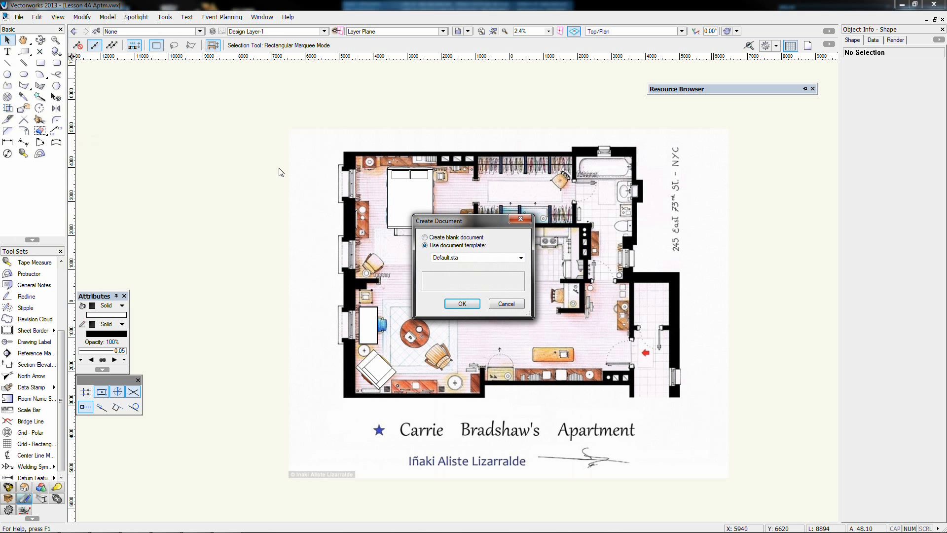
left_click(457, 306)
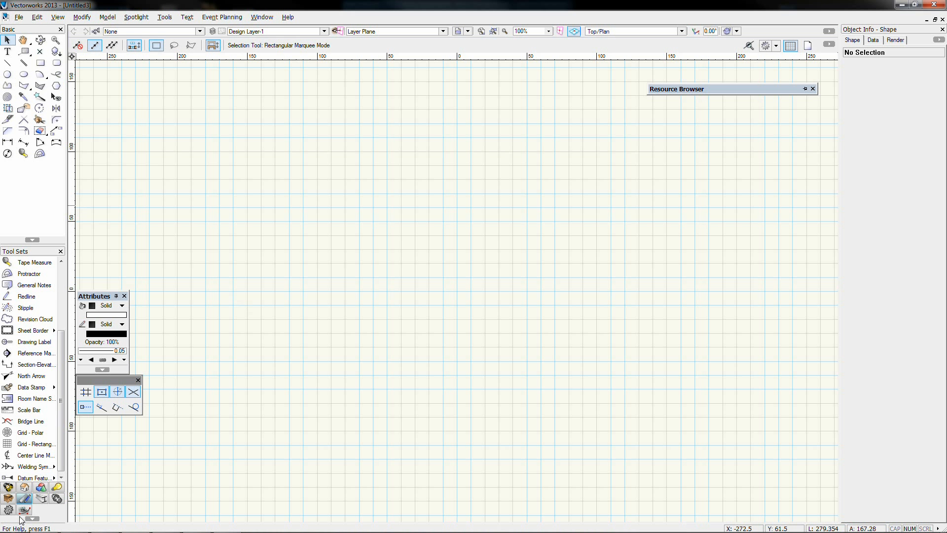
- Bring up the 3D modeling tools and draw a circle of 40 mm radius centred at about X -0.5, Y 7
left_click(40, 489)
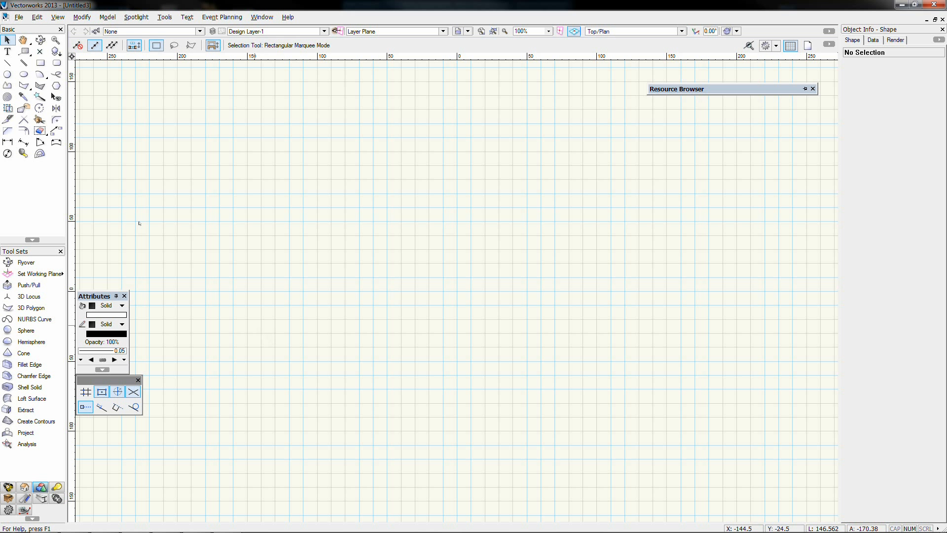
left_click(7, 73)
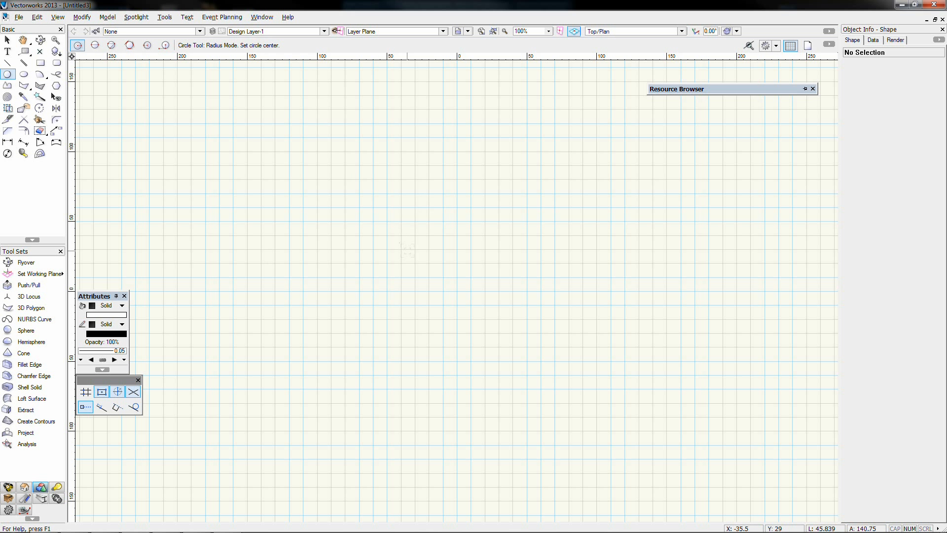
left_click(457, 282)
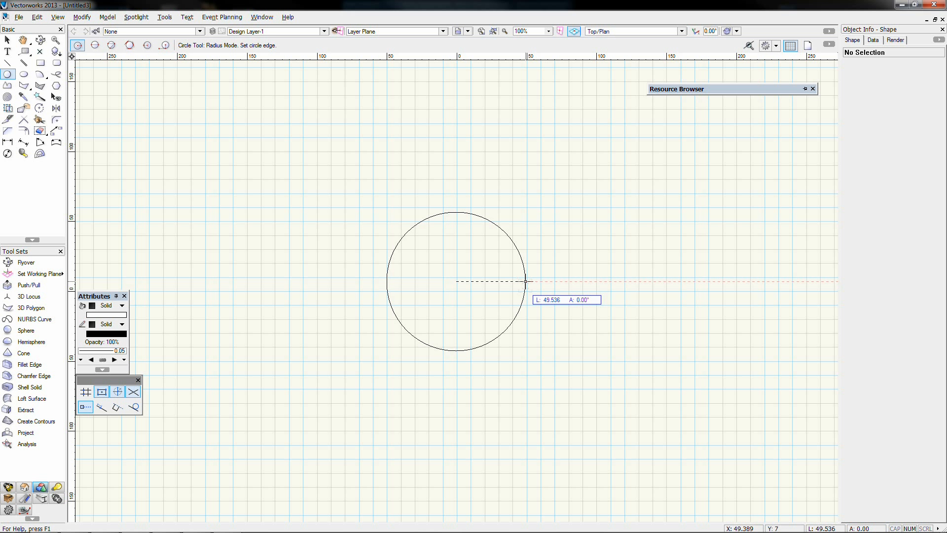
type("40")
key("Return")
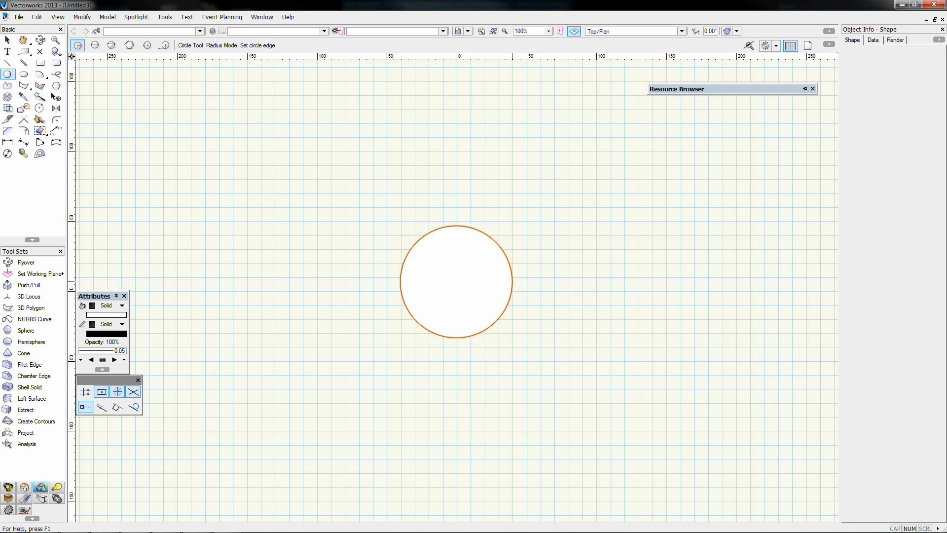
- Set the document's decimal precision for length units to .1 and leave the units in millimeters
left_click(22, 19)
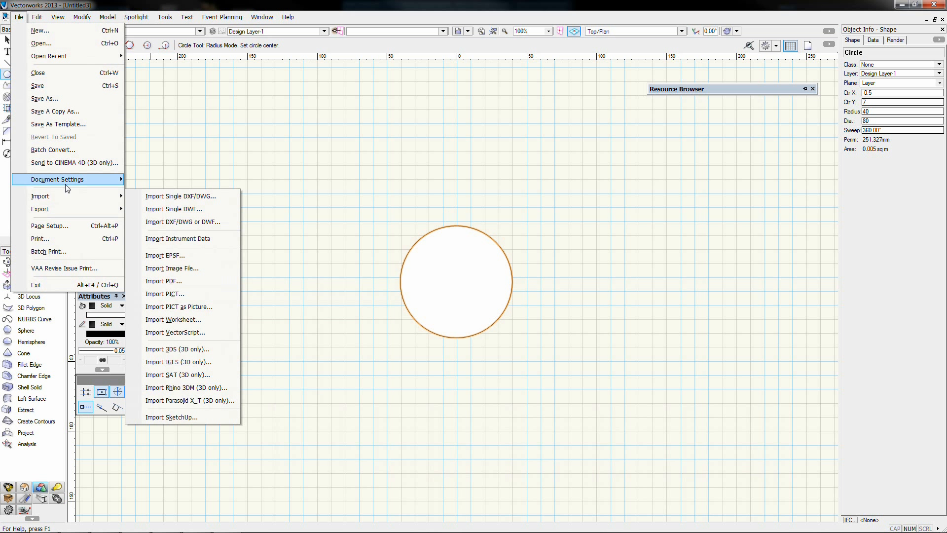
mouse_move(68, 188)
left_click(176, 209)
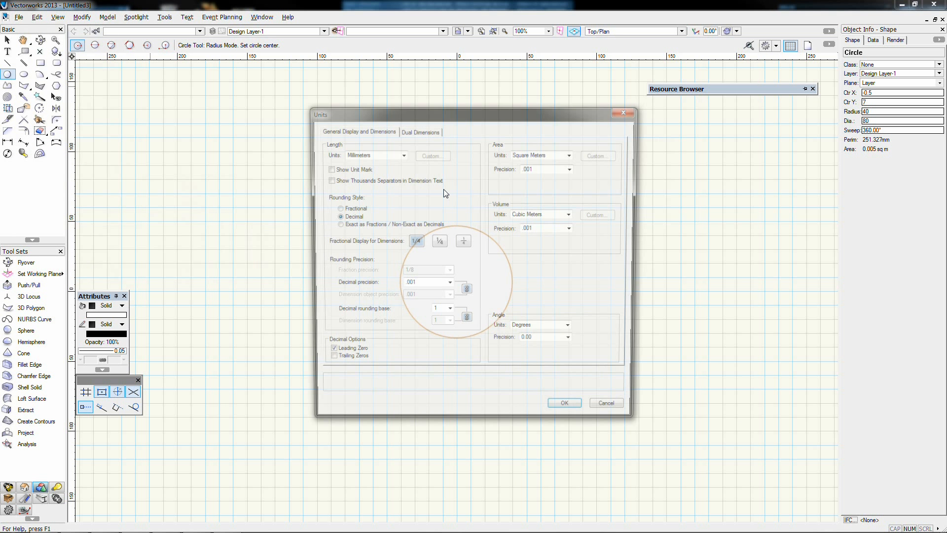
left_click(423, 284)
left_click(420, 305)
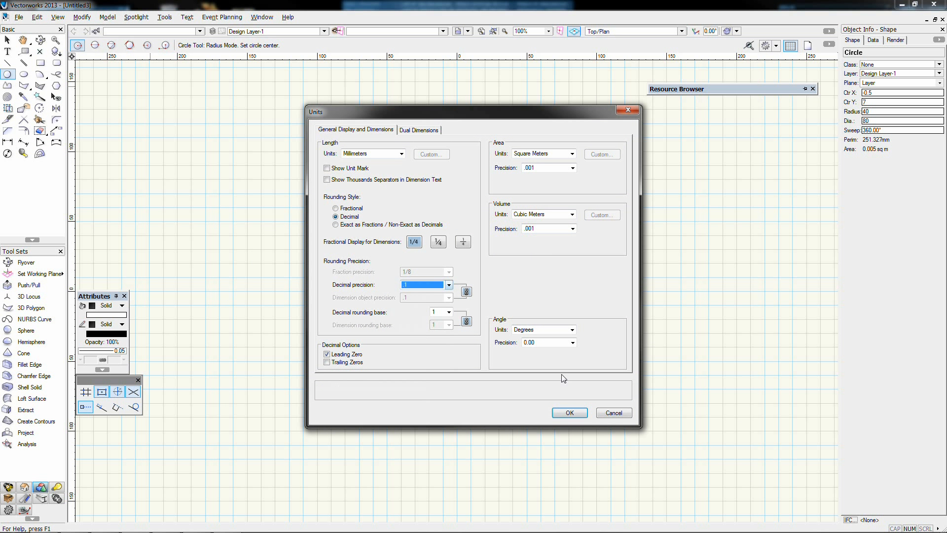
left_click(570, 412)
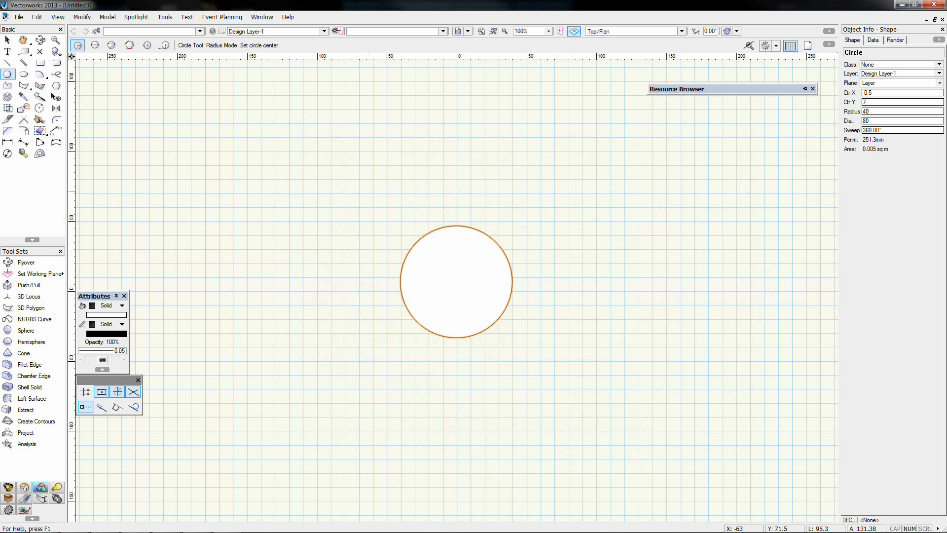
- Make two concentric copies of the 40 mm radius circle, resized inward to radii of about 18.5 mm and 20.2 mm
left_click(7, 39)
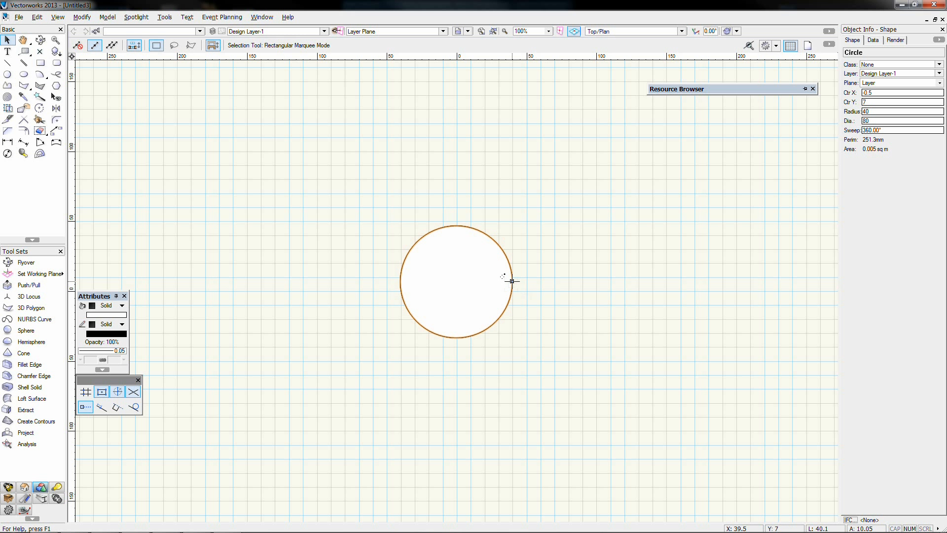
left_click_drag(512, 281, 482, 281)
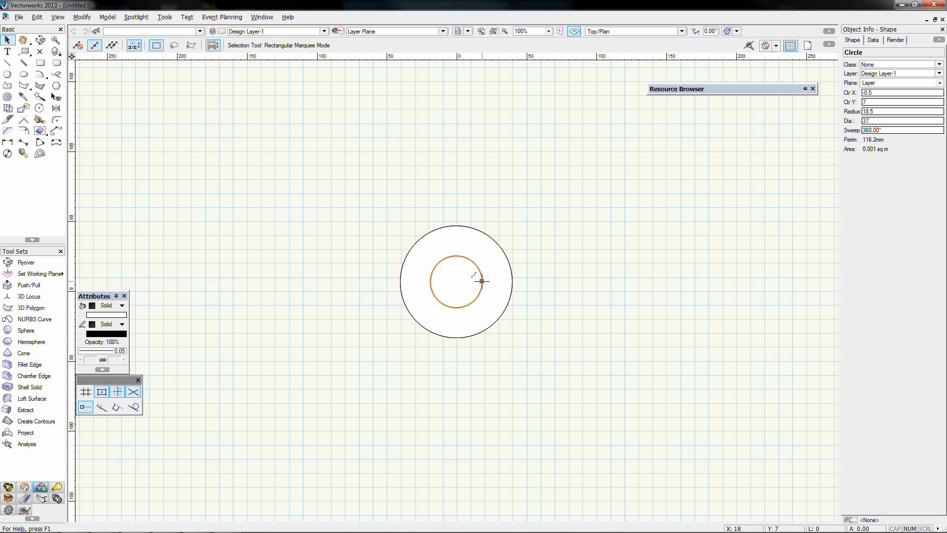
left_click(512, 281)
left_click_drag(512, 281, 481, 278)
scroll(488, 281, "up", 3)
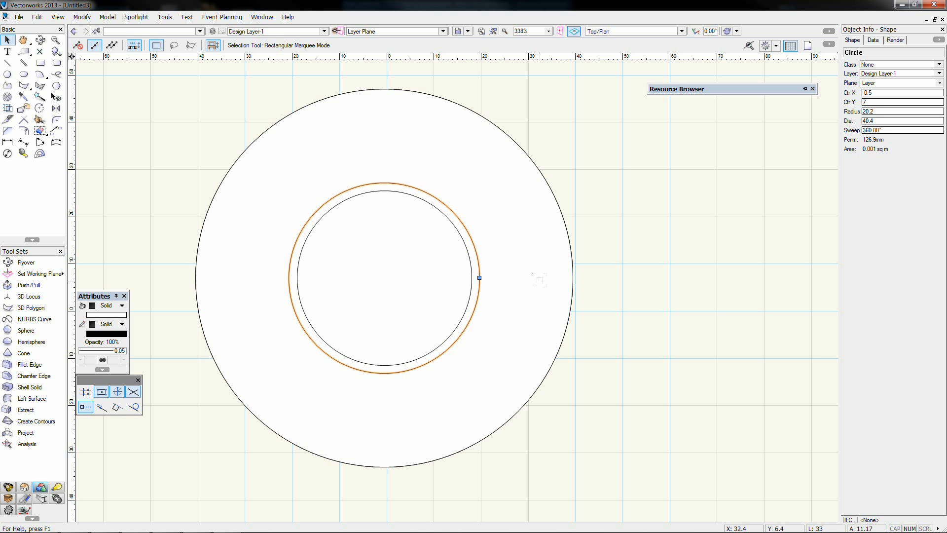
- Make two more concentric copies of the 40 mm circle, with radii of about 38.1 mm and 42.7 mm
key("ctrl+z")
left_click_drag(572, 278, 563, 278)
scroll(569, 281, "down", 1)
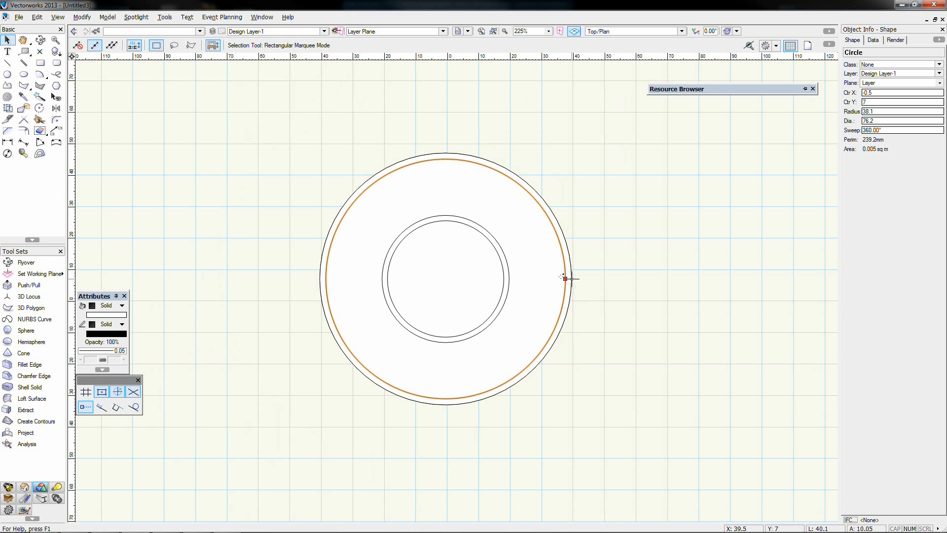
left_click(571, 279)
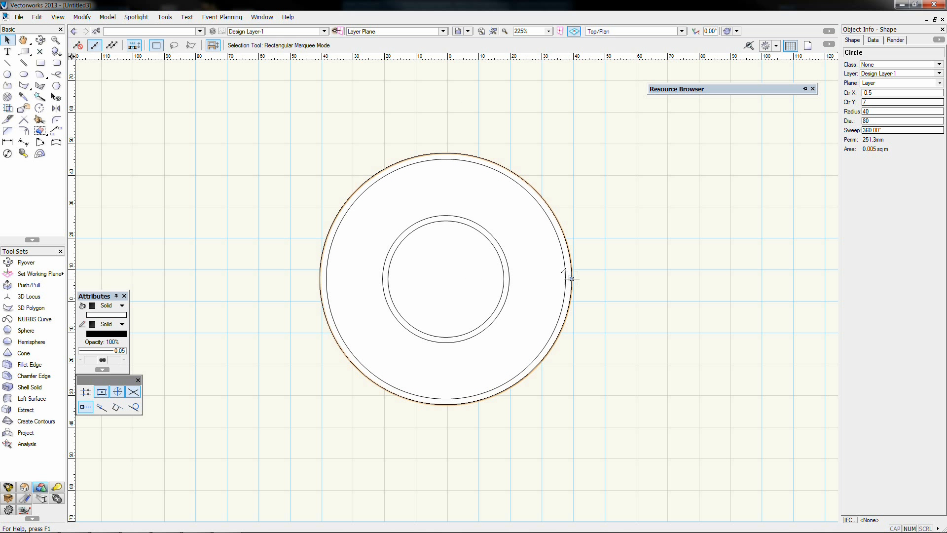
left_click_drag(572, 279, 580, 279)
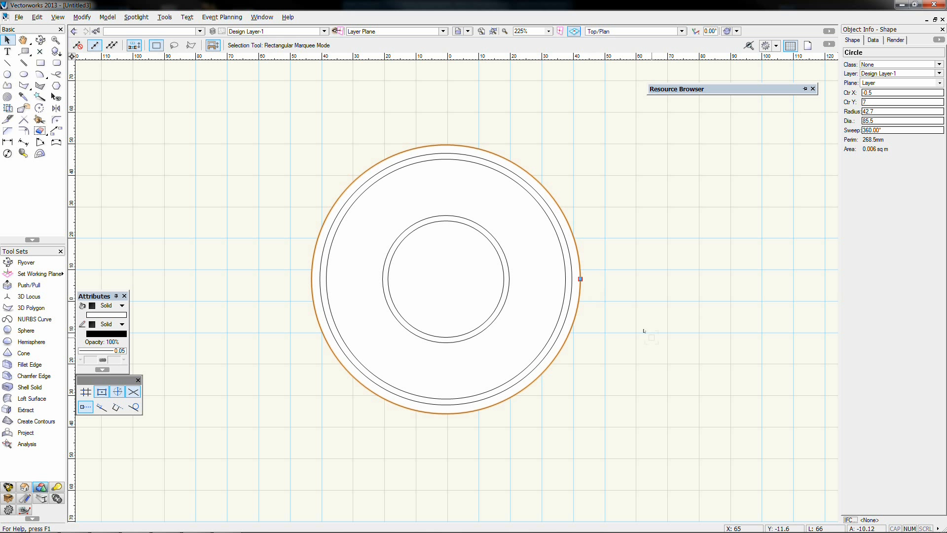
- Duplicate the 38.1 mm radius circle, shrink the copy to about 32.7 mm radius, and bring the two innermost circles in front of it
left_click(565, 289)
left_click(565, 288)
key("ctrl+d")
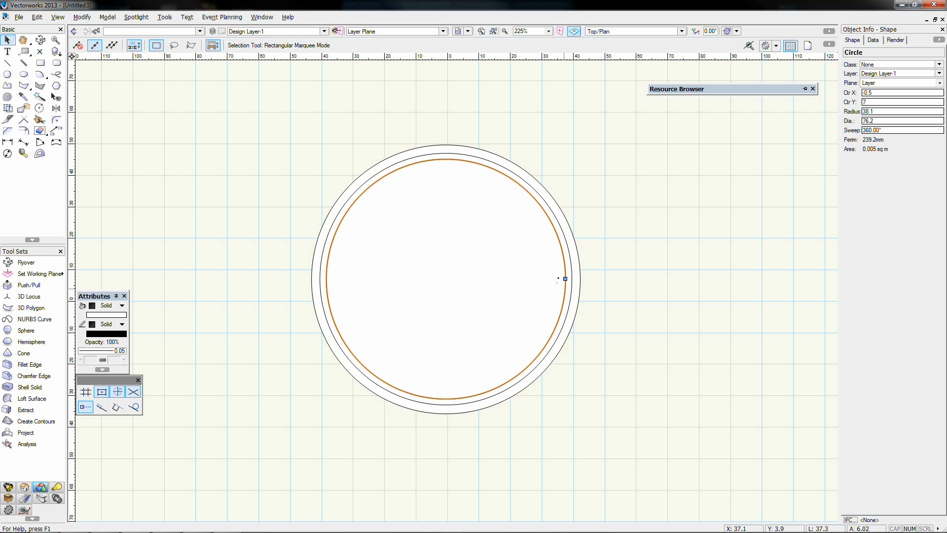
left_click(565, 279)
left_click_drag(566, 278, 548, 278)
left_click_drag(276, 193, 545, 369)
left_click(614, 362)
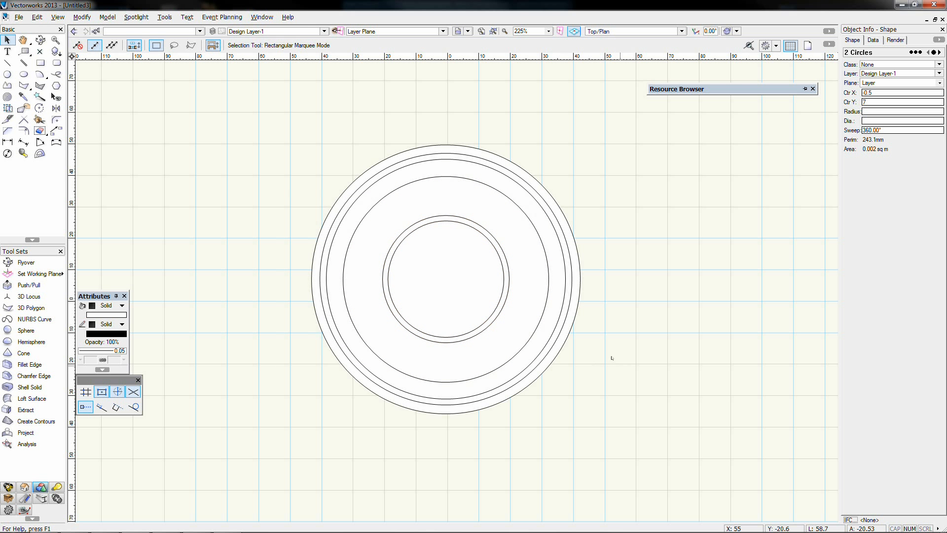
- Convert all six concentric circles to NURBS curves and ungroup the resulting group
scroll(615, 362, "down", 2)
middle_click_drag(615, 364, 583, 329)
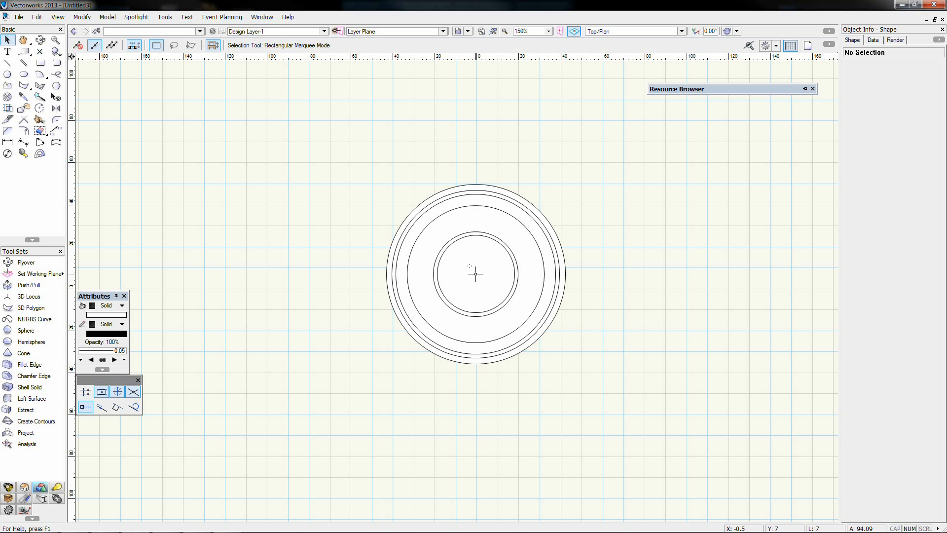
left_click_drag(353, 155, 663, 425)
left_click(89, 20)
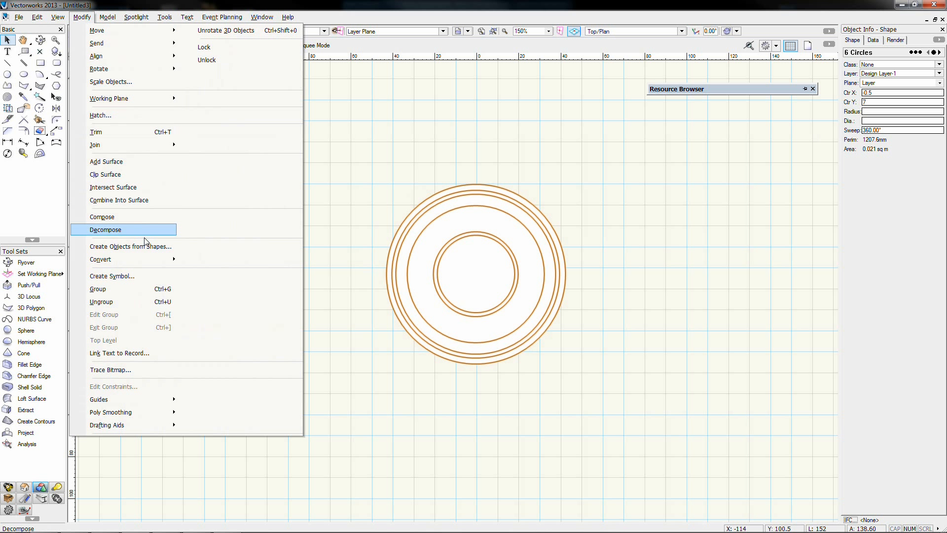
mouse_move(143, 259)
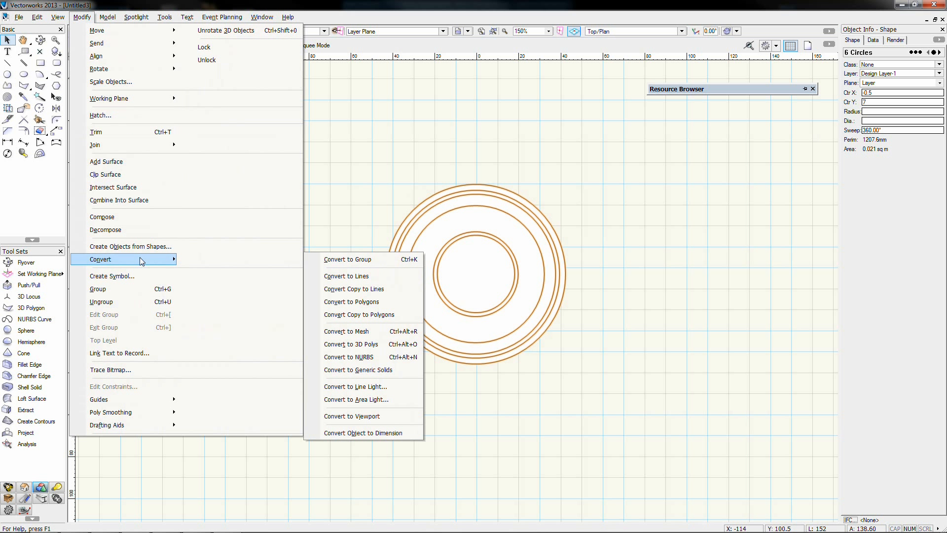
left_click(357, 357)
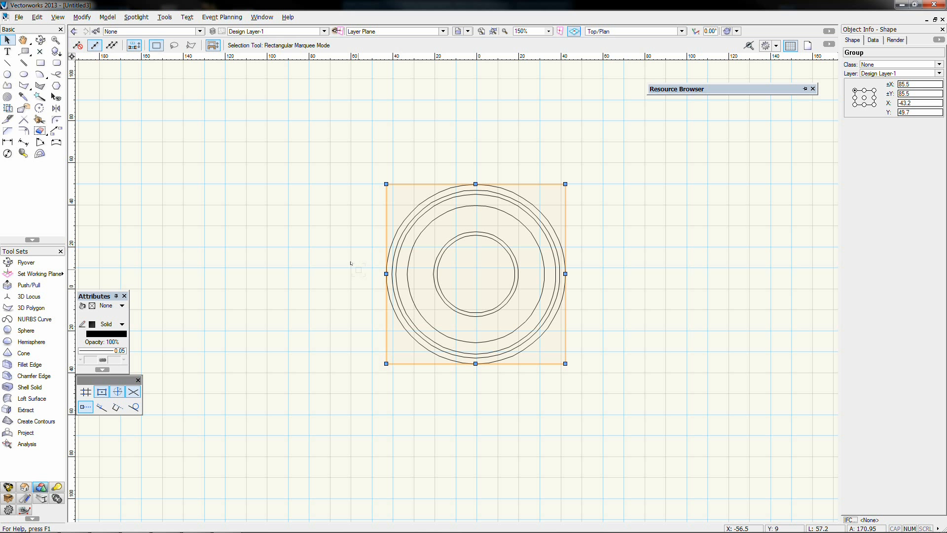
key("ctrl+u")
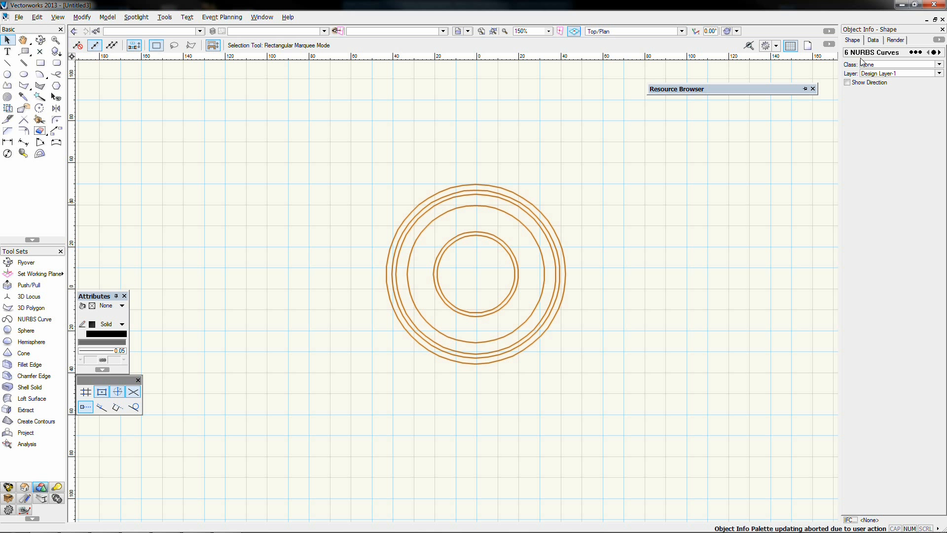
- Check the NURBS curves in Right Isometric view, return to Top/Plan and inspect the innermost curve's properties
left_click(698, 213)
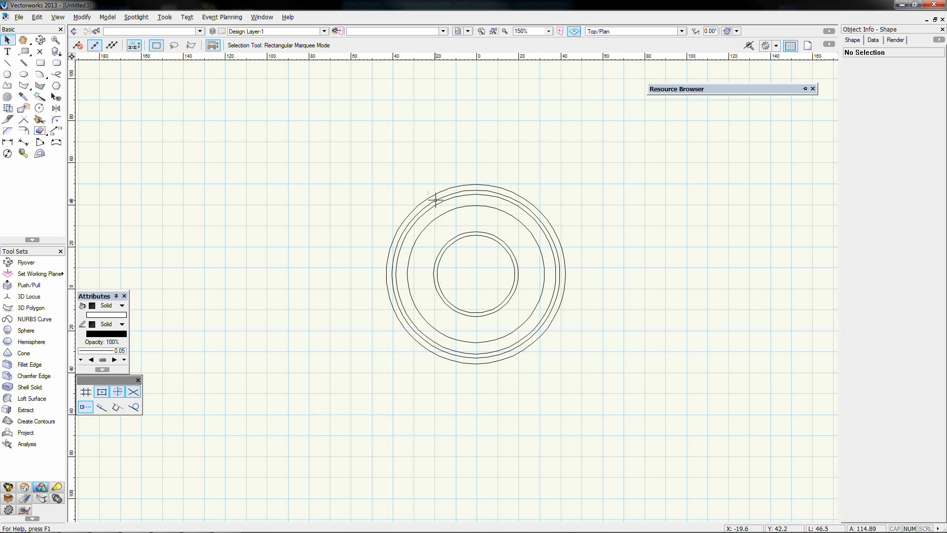
key("3")
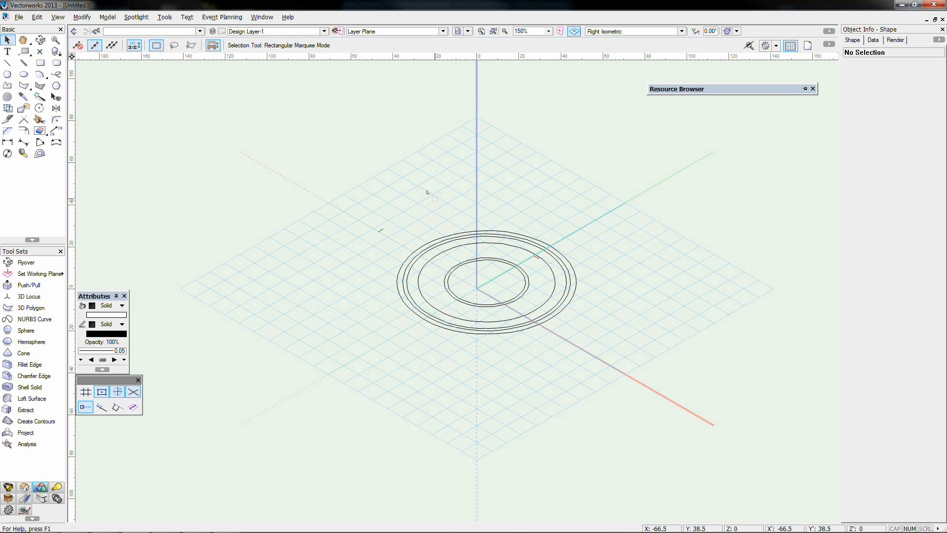
key("F5")
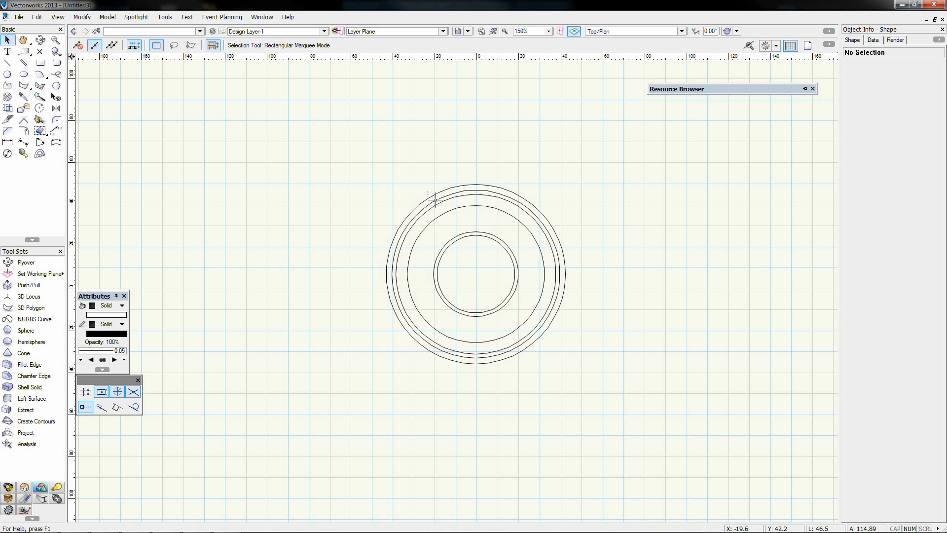
left_click(475, 234)
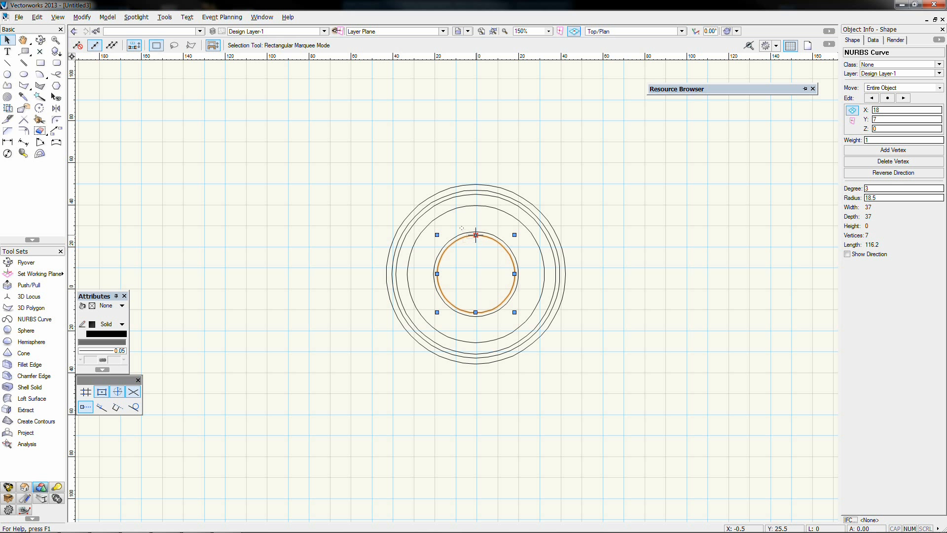
- Select the five curves inside the outermost one and move them in 3D by a Z offset of 100
left_click_drag(342, 160, 572, 341)
left_click_drag(549, 334, 569, 354)
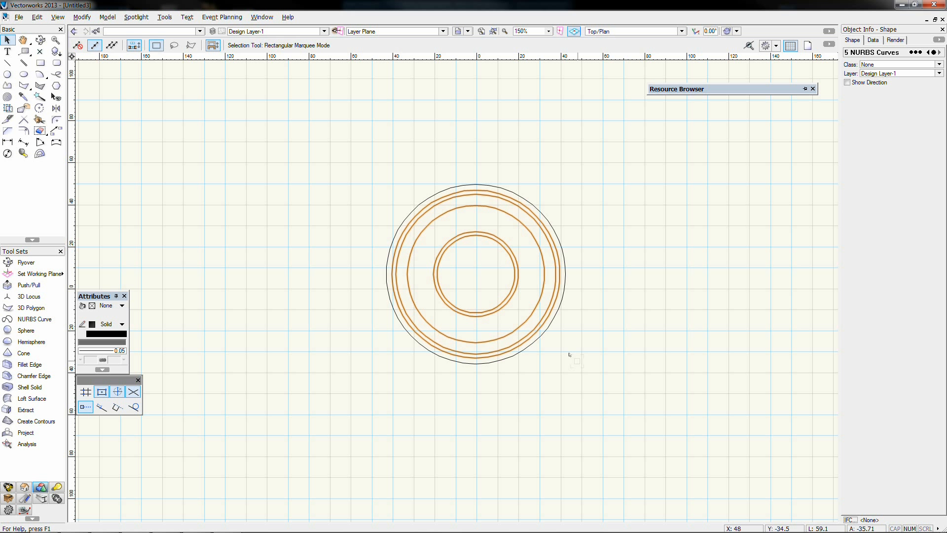
key("ctrl+alt+m")
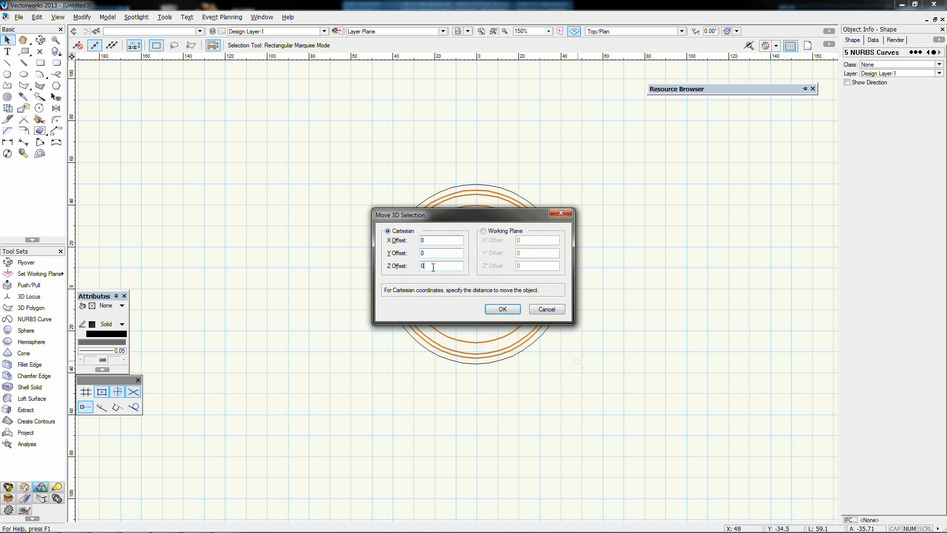
left_click(423, 266)
key("Return")
left_click(415, 225)
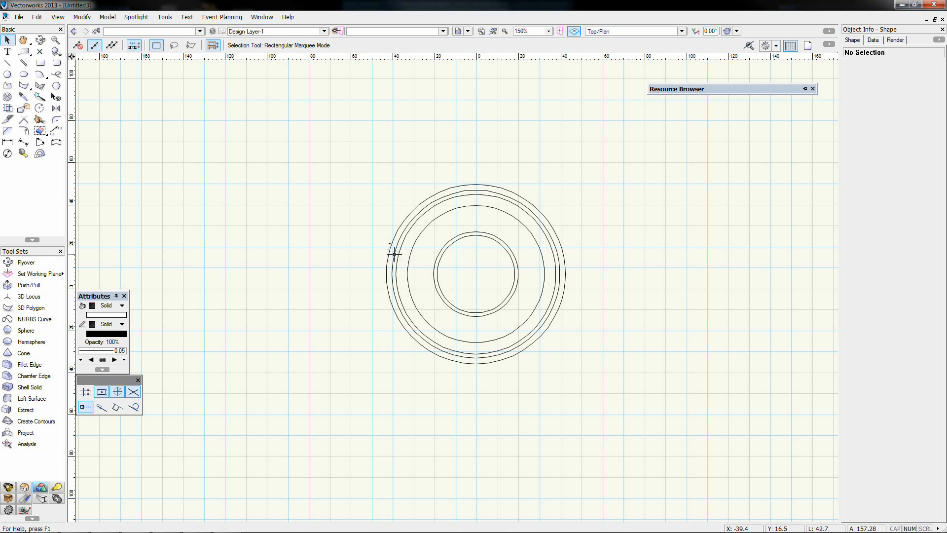
- Move the 38.1 mm radius curve up in 3D by a further Z offset of 100
left_click(398, 252)
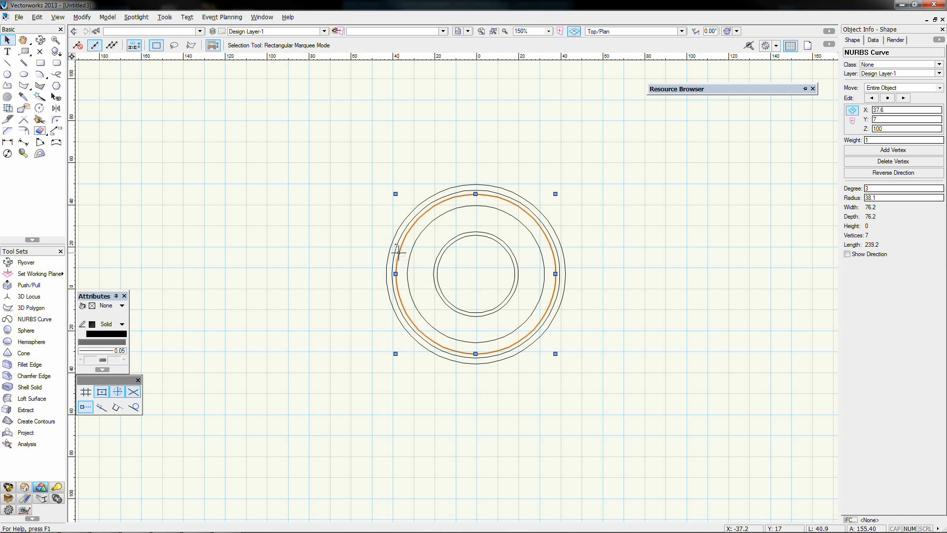
key("ctrl+alt+m")
key("Return")
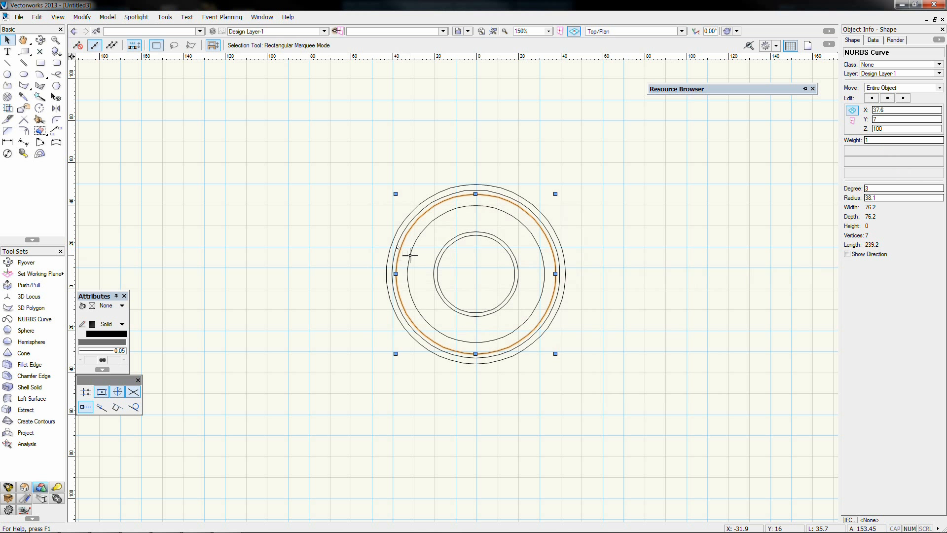
- Move the 32.7 mm radius curve up in 3D by a Z offset of 200
left_click(410, 253)
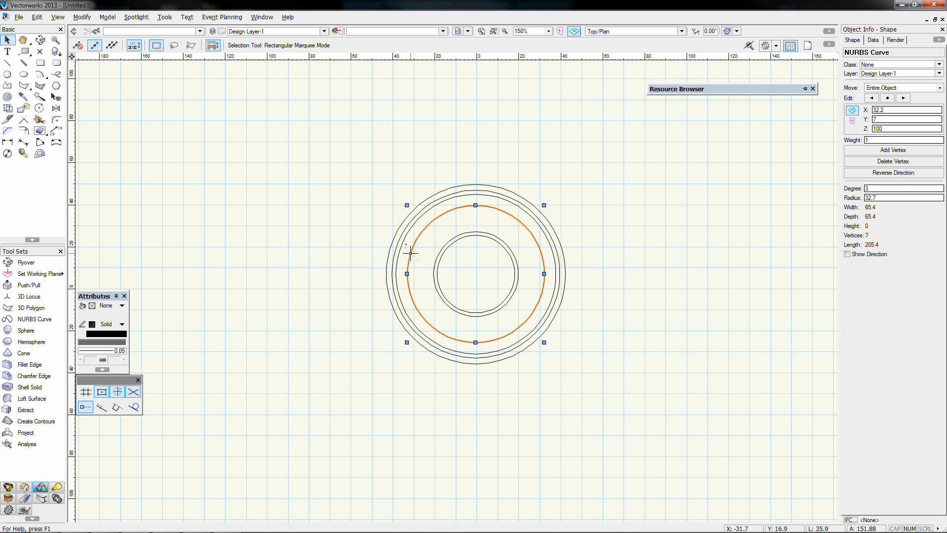
key("ctrl+alt+m")
key("Tab")
key("Tab")
type("200")
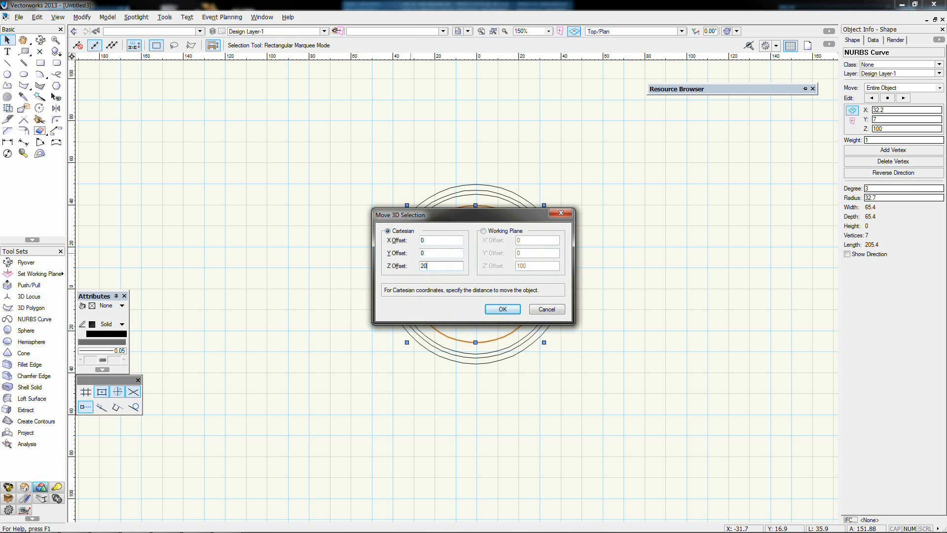
key("Return")
- Select the two innermost curves and move them up in 3D by a Z offset of 300
left_click_drag(344, 227, 541, 326)
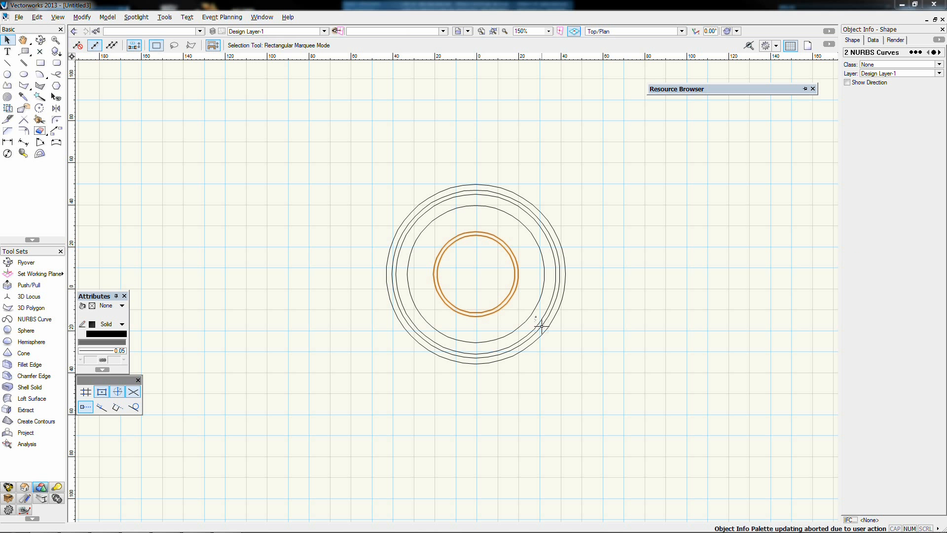
key("ctrl+alt+m")
key("Tab")
key("Tab")
type("33")
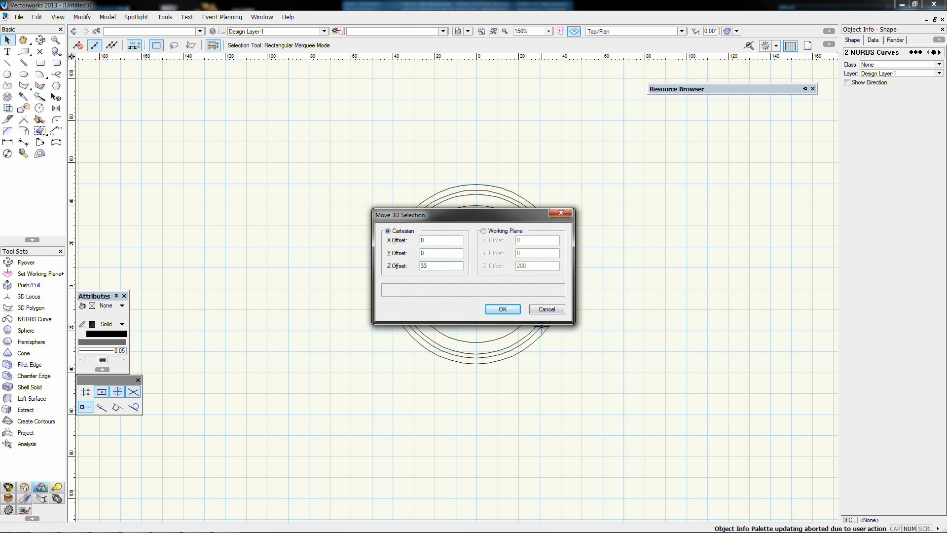
key("Return")
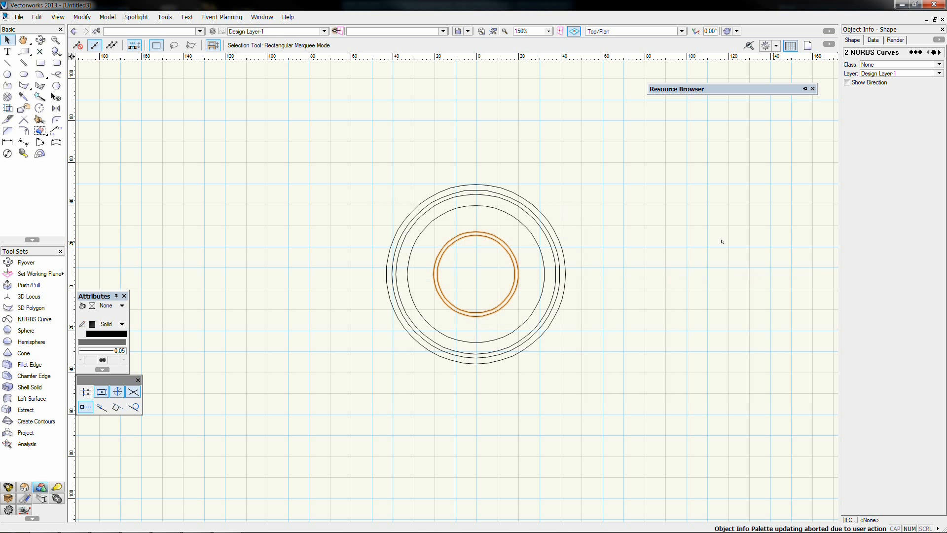
left_click(722, 242)
- Move only the innermost 18.5 mm radius curve up in 3D by another Z offset of 100
left_click(465, 236)
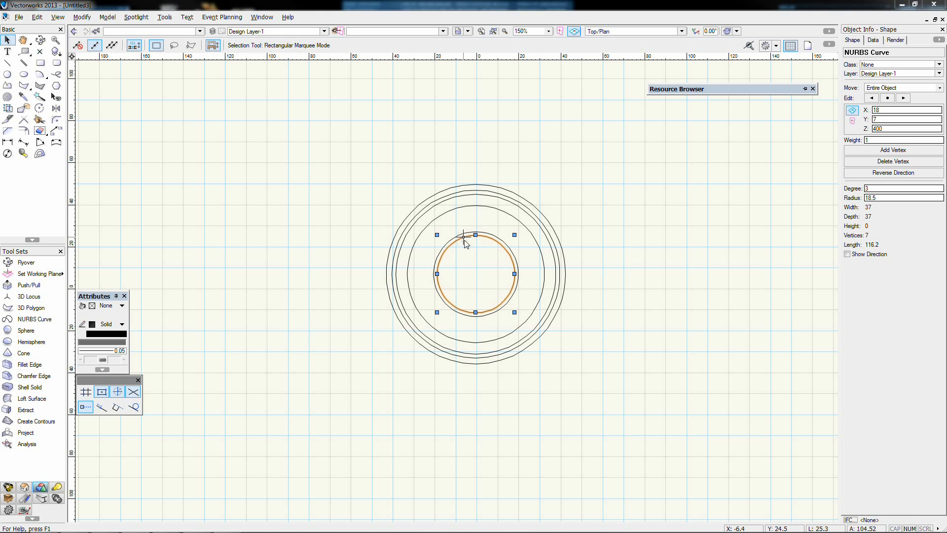
key("ctrl+alt+m")
key("Tab")
key("Tab")
type("100")
key("Return")
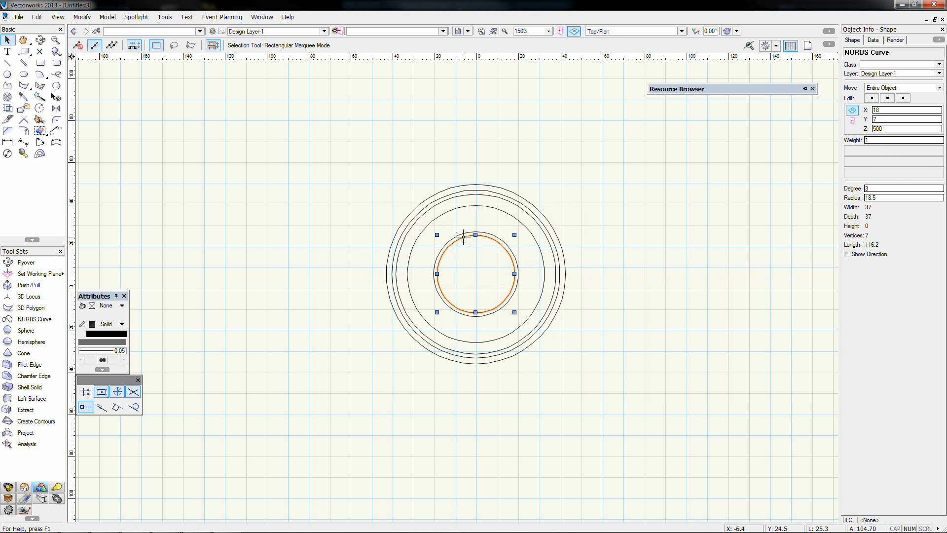
- Show the stacked curves in Right Isometric view and frame the whole stack to check the curves' spacing
key("KP_3")
scroll(443, 244, "down", 2)
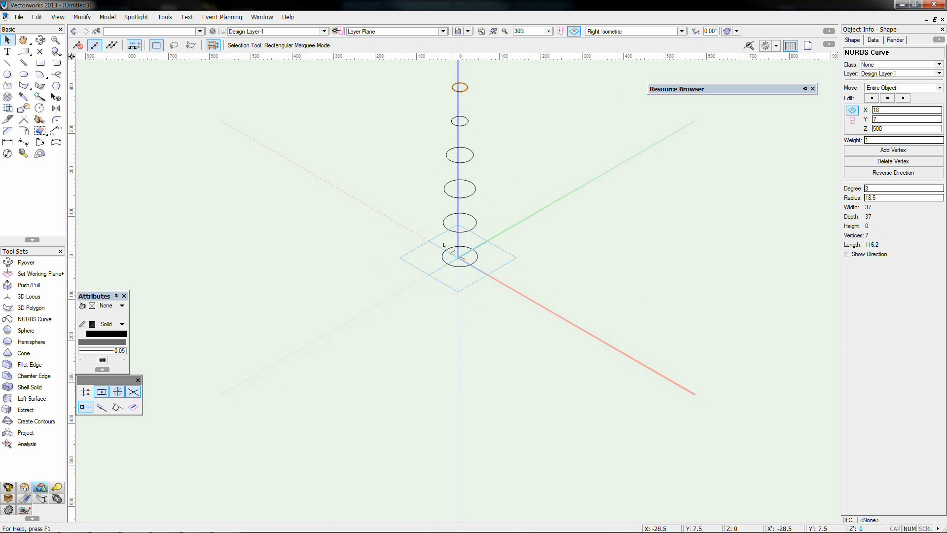
middle_click_drag(533, 159, 528, 197)
scroll(478, 167, "up", 1)
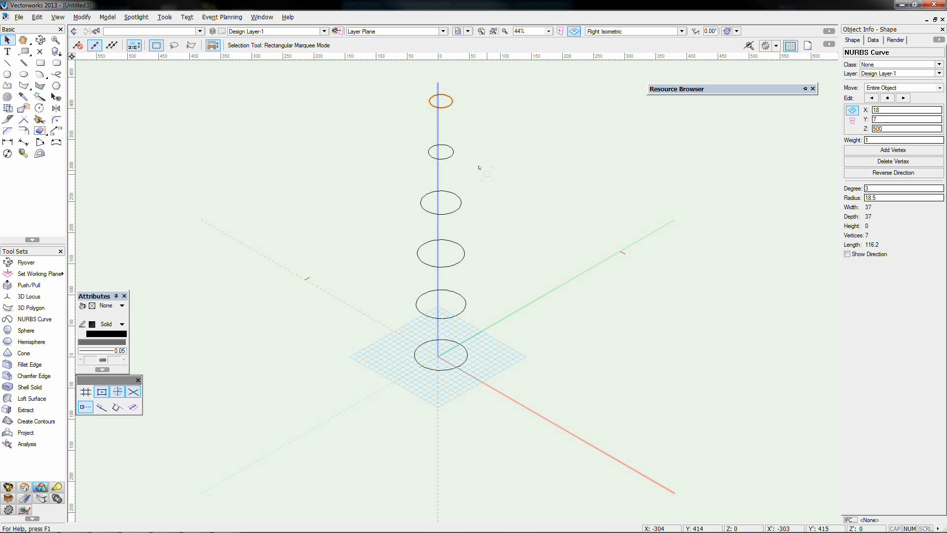
- In Front view, lower the top 18.5 mm radius curve and place a copy of it beneath at Z 437.8
key("KP_2")
middle_click_drag(478, 168, 464, 245)
left_click_drag(303, 410, 530, 463)
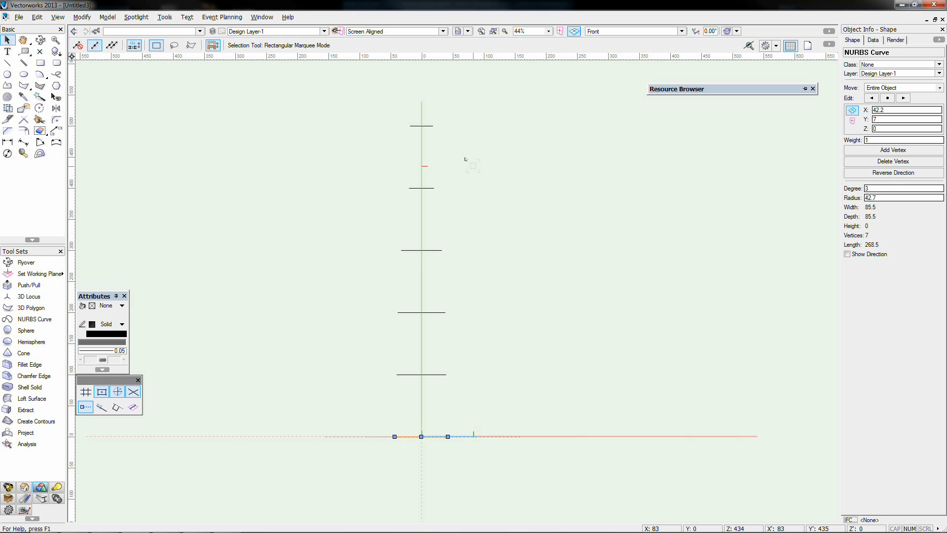
scroll(436, 148, "up", 2)
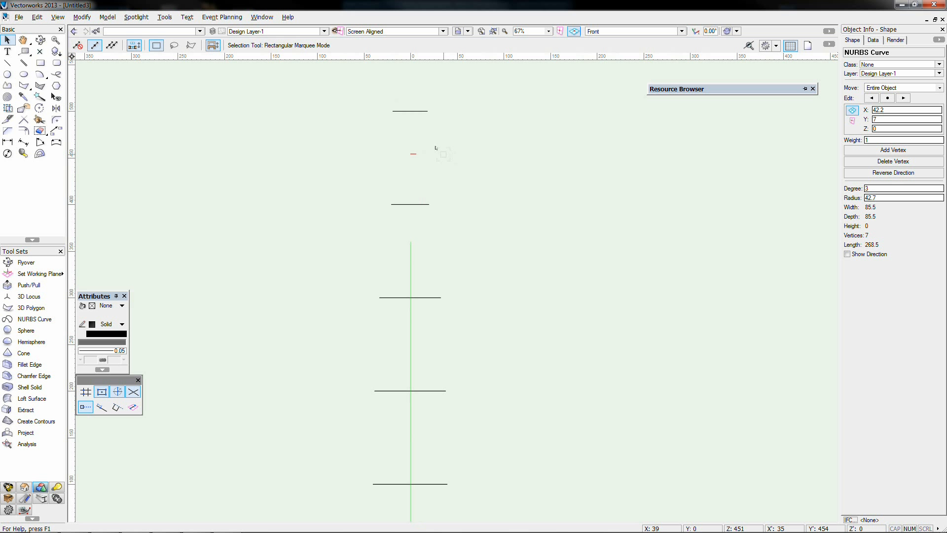
left_click(410, 109)
left_click_drag(410, 111, 410, 169)
scroll(411, 166, "up", 3)
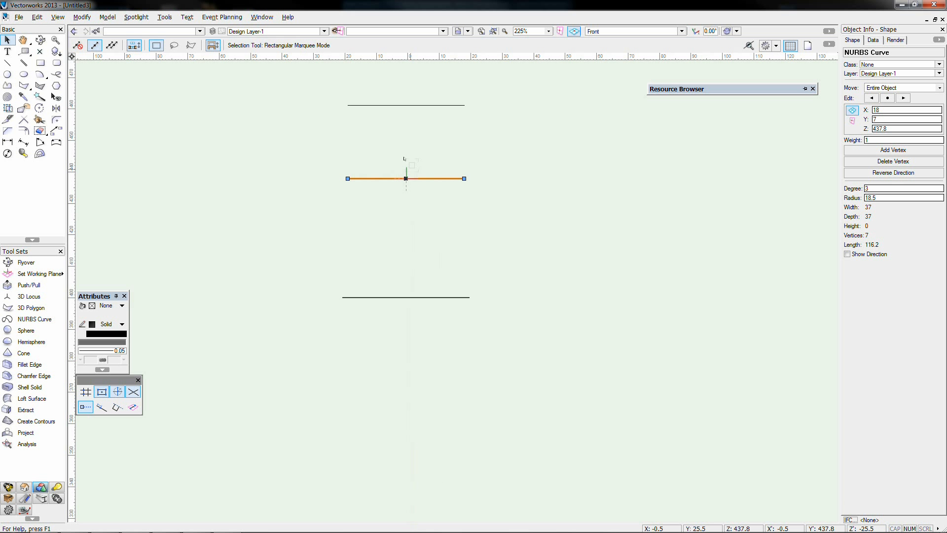
- Move the 20.2 mm radius curve up to just beneath the copied neck curve, nudging it to Z 436.4
left_click_drag(396, 289, 397, 179)
key("shift+Up")
key("shift+Up")
key("shift+Up")
key("shift+Up")
key("shift+Up")
key("shift+Up")
key("shift+Up")
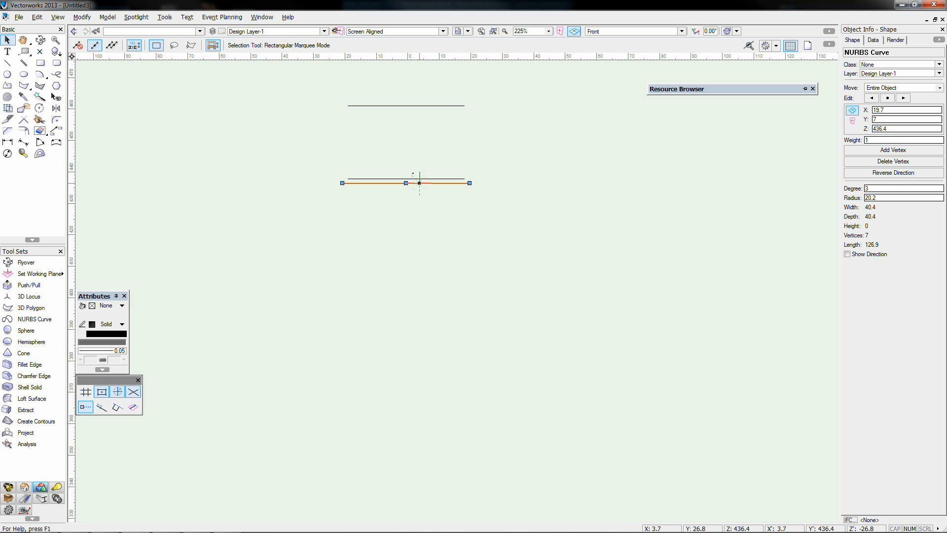
- Duplicate the 20.2 mm radius curve in place and nudge the duplicate down to about Z 432
key("ctrl+d")
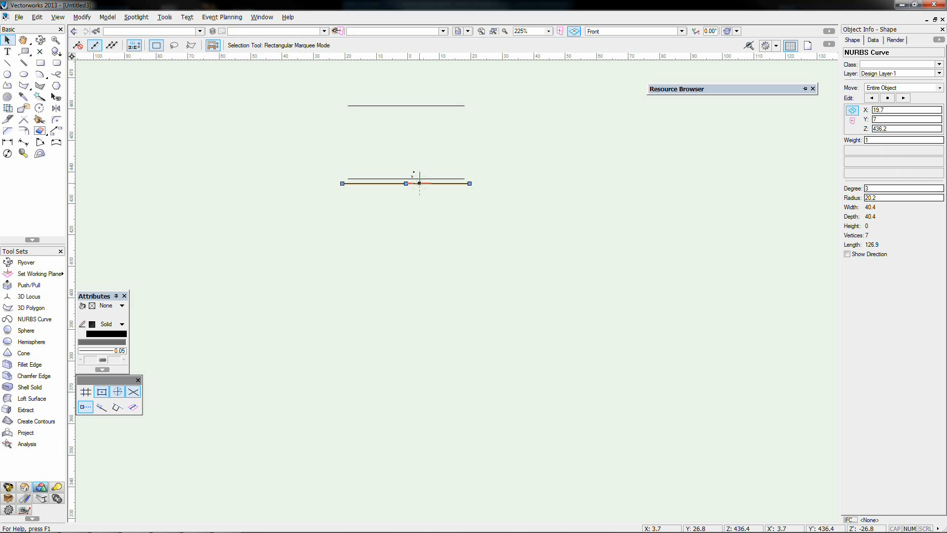
key("shift+Down")
key("shift+Down")
key("shift+Down")
key("shift+Down")
key("shift+Down")
key("shift+Down")
key("shift+Down")
key("shift+Down")
key("shift+Down")
key("shift+Down")
key("shift+Down")
key("shift+Down")
key("shift+Down")
key("shift+Down")
key("shift+Down")
key("shift+Down")
key("shift+Down")
key("shift+Down")
key("shift+Down")
key("shift+Down")
key("shift+Down")
key("shift+Down")
key("shift+Down")
key("shift+Down")
key("shift+Down")
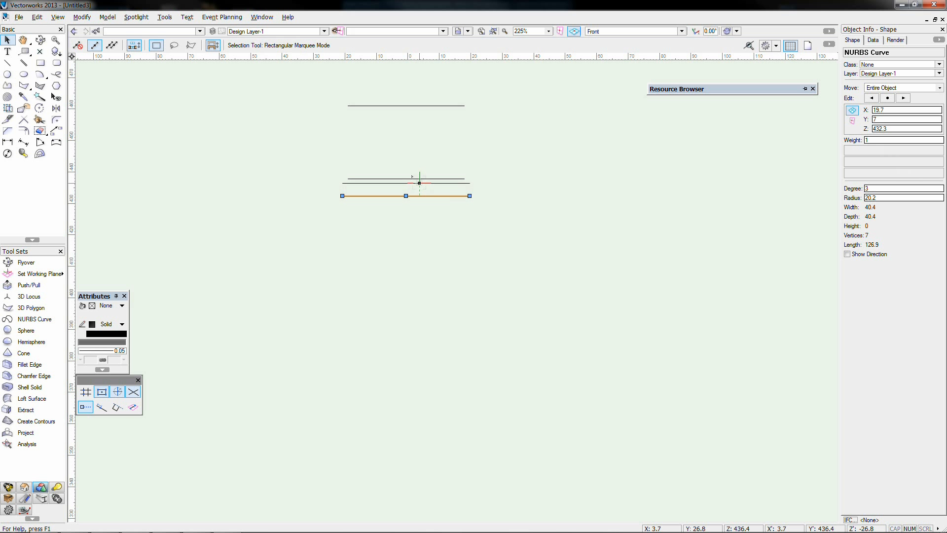
- Copy the top 18.5 mm radius curve beneath the neck curves and nudge the copy up to Z 430.2
scroll(417, 183, "down", 1)
scroll(418, 183, "down", 1)
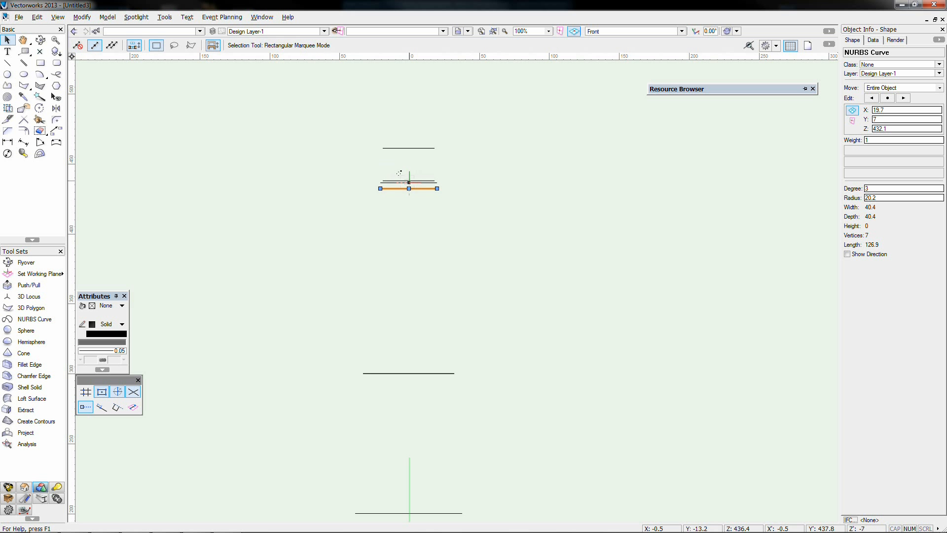
left_click(418, 148)
left_click_drag(418, 148, 412, 201)
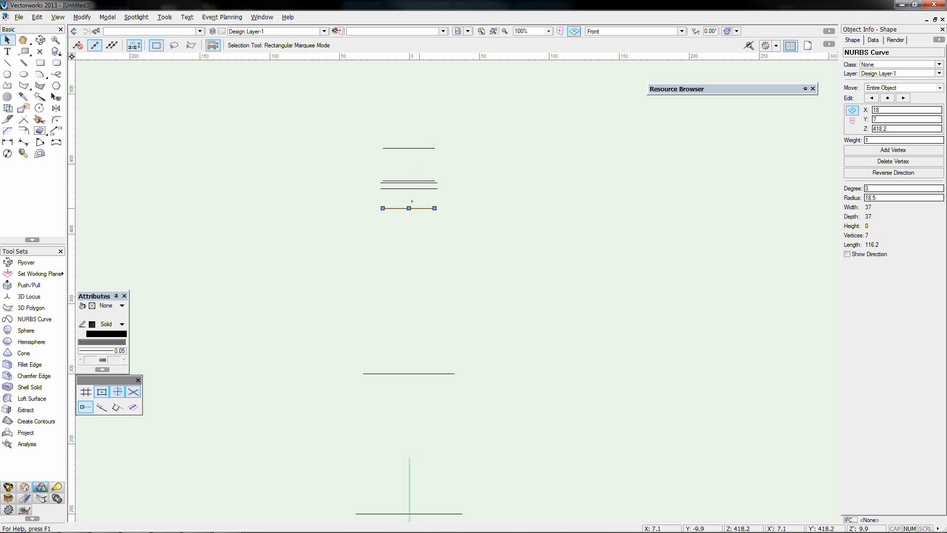
key("shift+Up")
key("shift+Up")
key("shift+Up")
key("shift+Up")
key("shift+Up")
key("shift+Up")
key("shift+Up")
key("shift+Up")
key("shift+Up")
key("shift+Up")
key("shift+Up")
key("shift+Up")
key("shift+Up")
key("shift+Up")
key("shift+Up")
key("shift+Up")
key("shift+Up")
key("shift+Up")
key("shift+Up")
key("shift+Up")
key("shift+Up")
key("shift+Up")
key("shift+Up")
key("shift+Up")
key("shift+Up")
- Select all five neck curves and move them down together until the top one sits near height 400
scroll(418, 242, "down", 1)
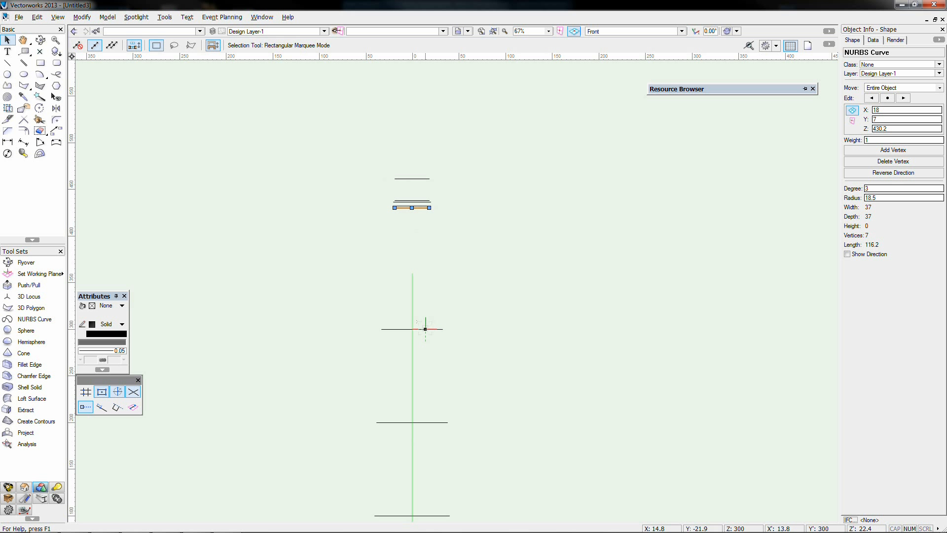
left_click_drag(373, 141, 470, 256)
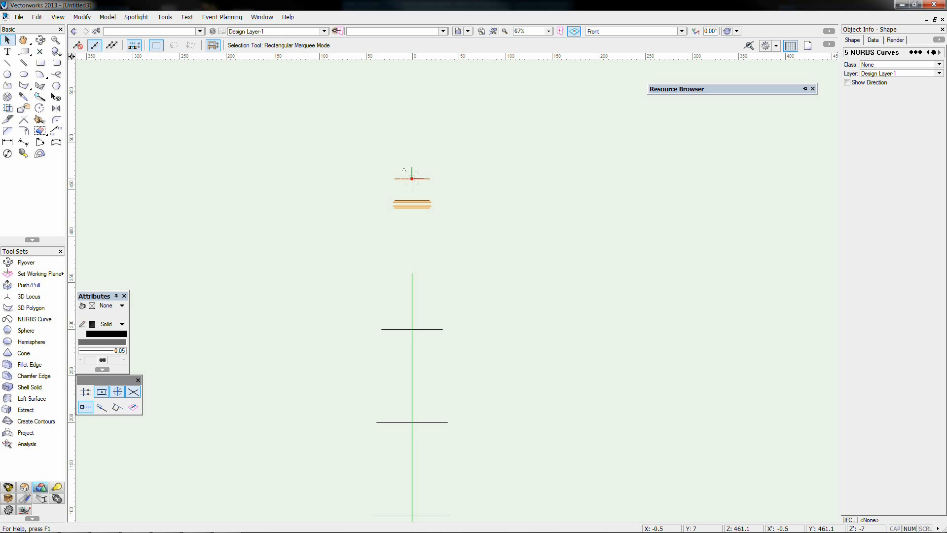
left_click_drag(408, 178, 405, 236)
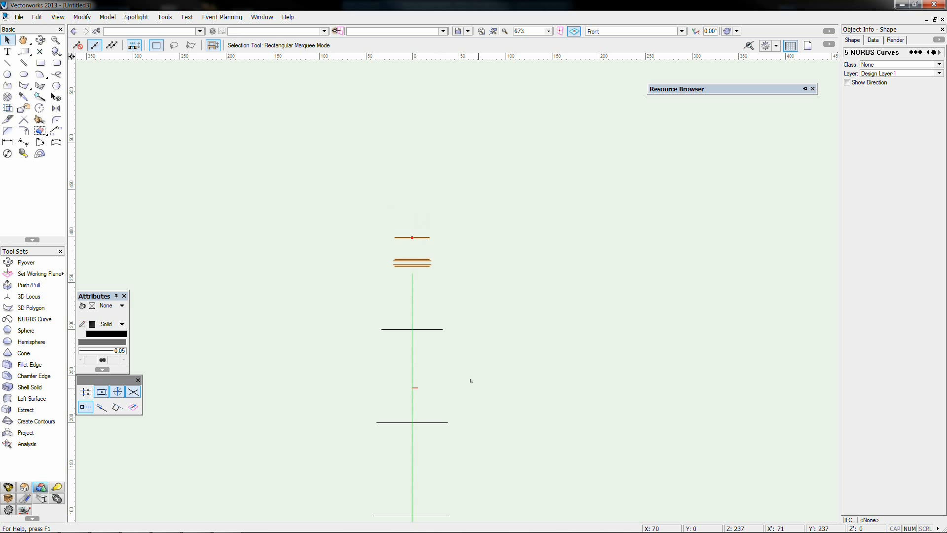
left_click(444, 317)
- Raise the 38.1 mm radius curve to Z 280.8 and the curve from Z 100 to just beneath it, placing copies of both lower down the body
middle_click_drag(462, 351, 457, 251)
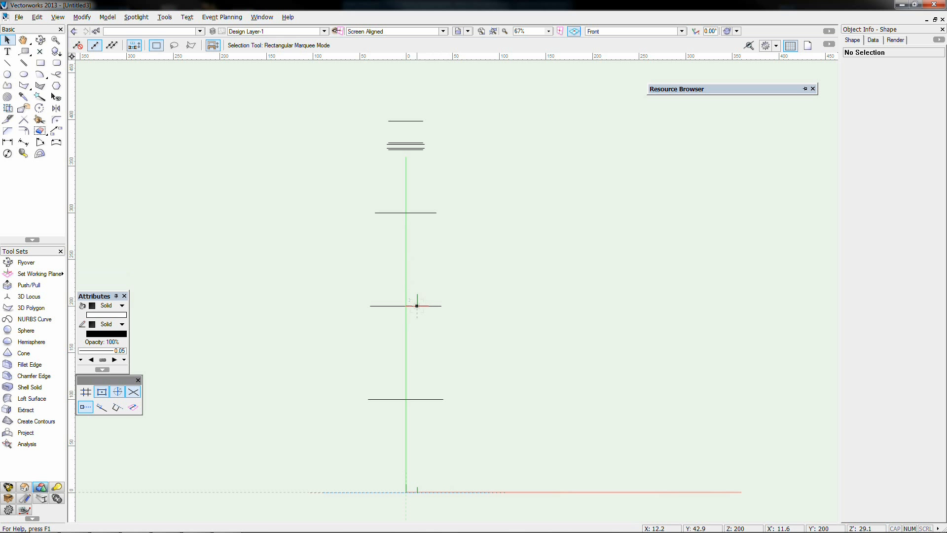
left_click_drag(409, 298, 403, 223)
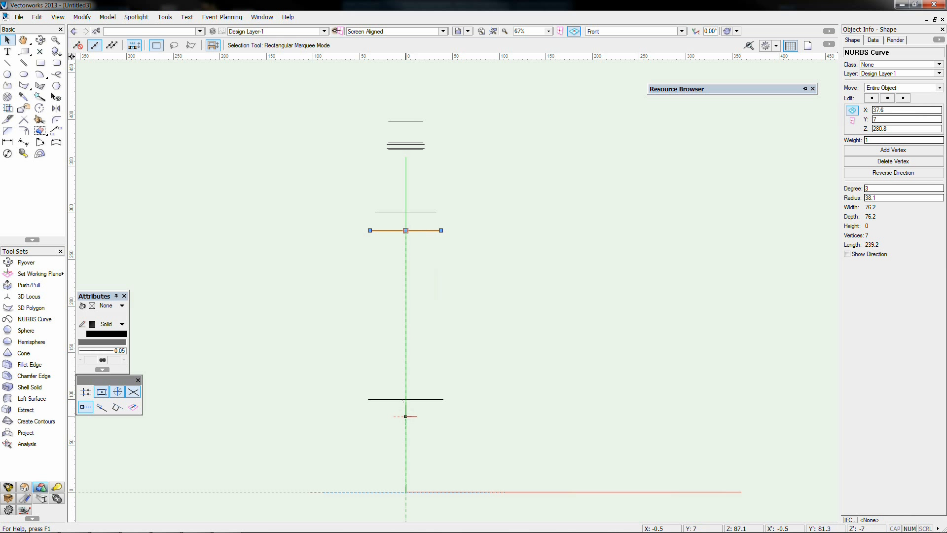
left_click_drag(413, 398, 397, 322)
left_click_drag(395, 230, 406, 432)
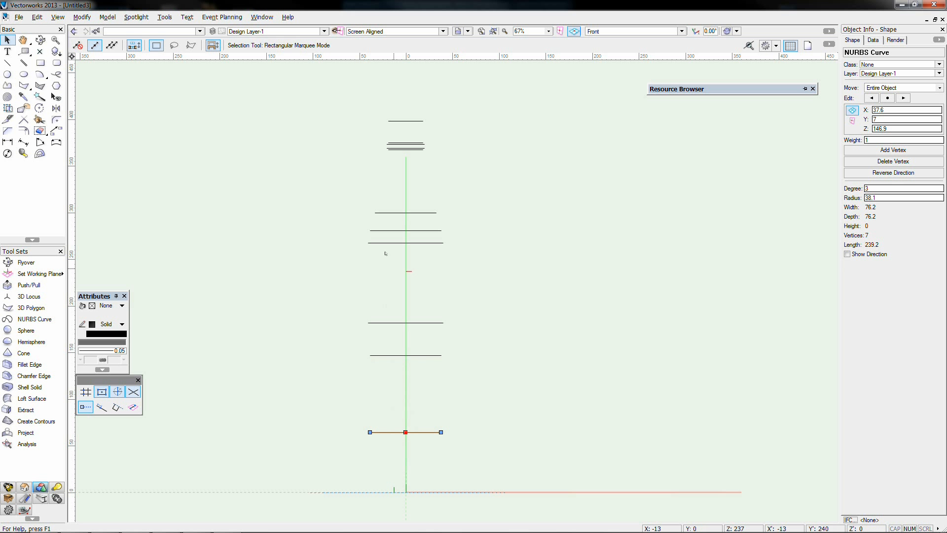
- Copy the curve at about Z 267 down near the base and raise the 42.7 mm radius base curve to Z 10.4
left_click(395, 242)
left_click_drag(395, 242, 395, 466, "ctrl")
left_click_drag(317, 476, 493, 405)
left_click_drag(416, 381, 417, 371)
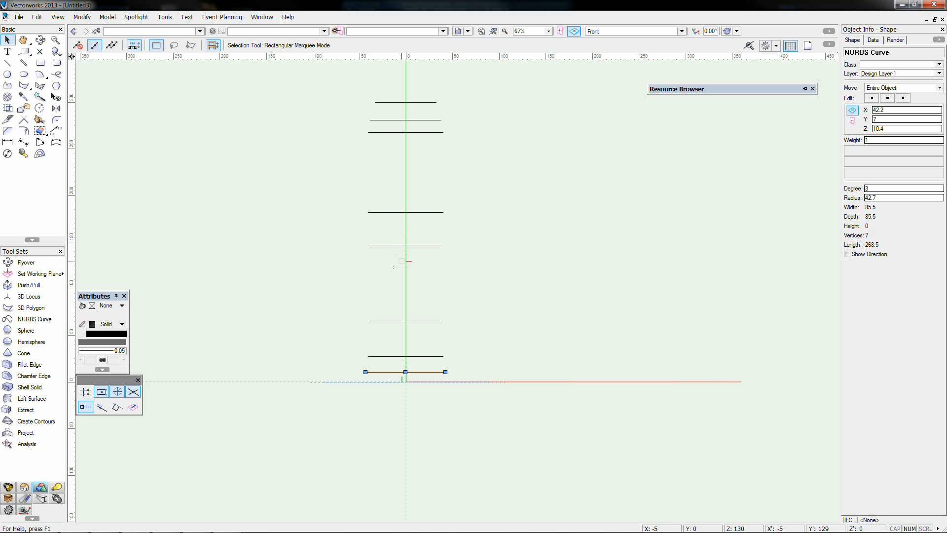
- Copy the lowest 38.1 mm radius curve down to the base and nudge the copy to Z 0.3
left_click(390, 318)
left_click_drag(396, 321, 396, 380)
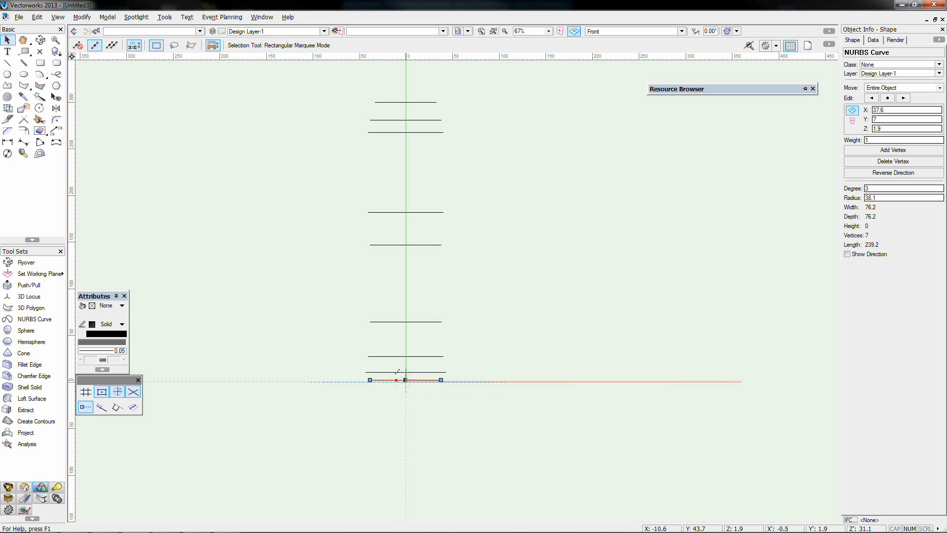
key("shift+Down")
key("shift+Down")
key("shift+Down")
key("shift+Down")
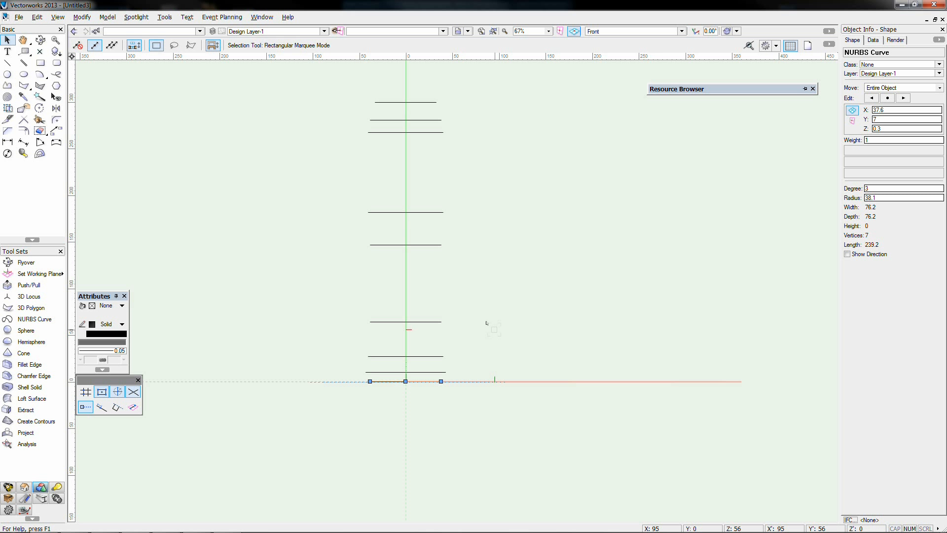
- Review the rearranged curve stack in Right Isometric view and return to Front view
left_click(488, 294)
scroll(499, 271, "down", 3)
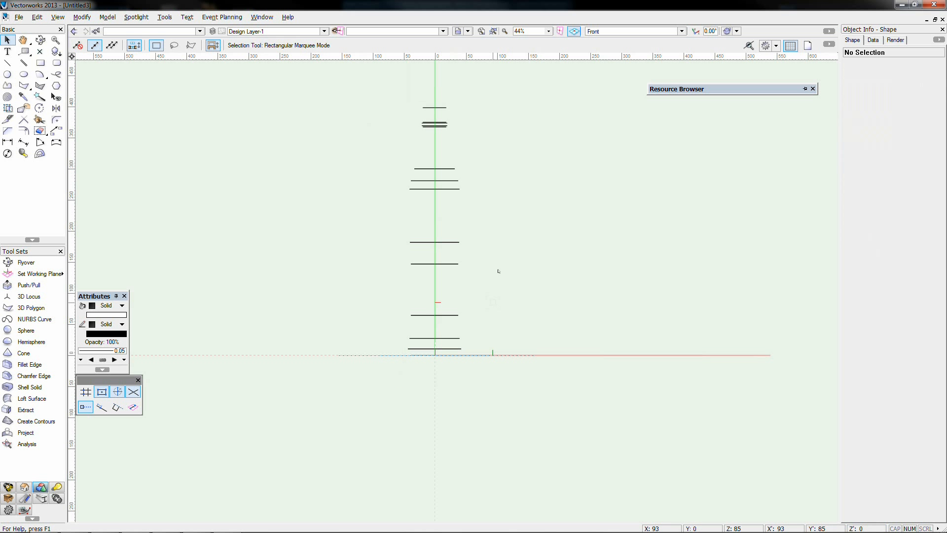
scroll(469, 260, "up", 3)
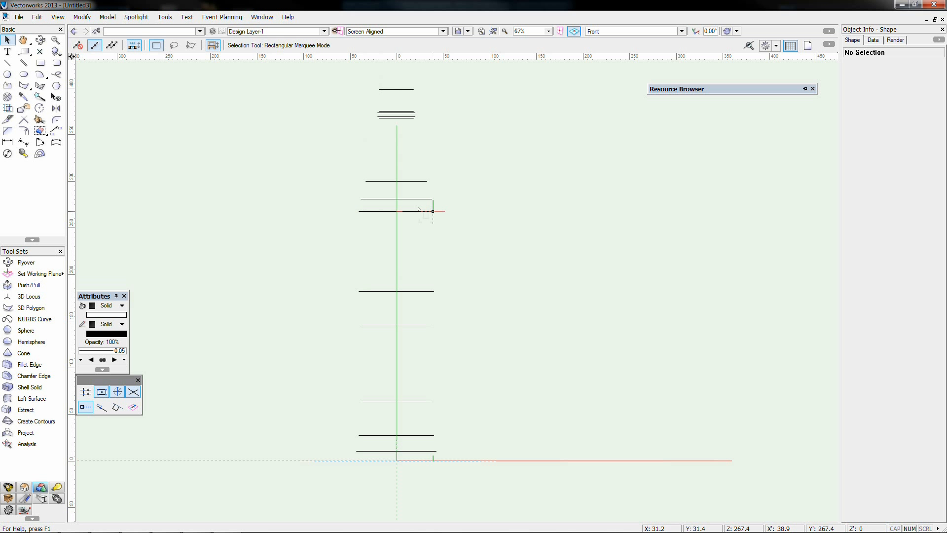
key("KP_3")
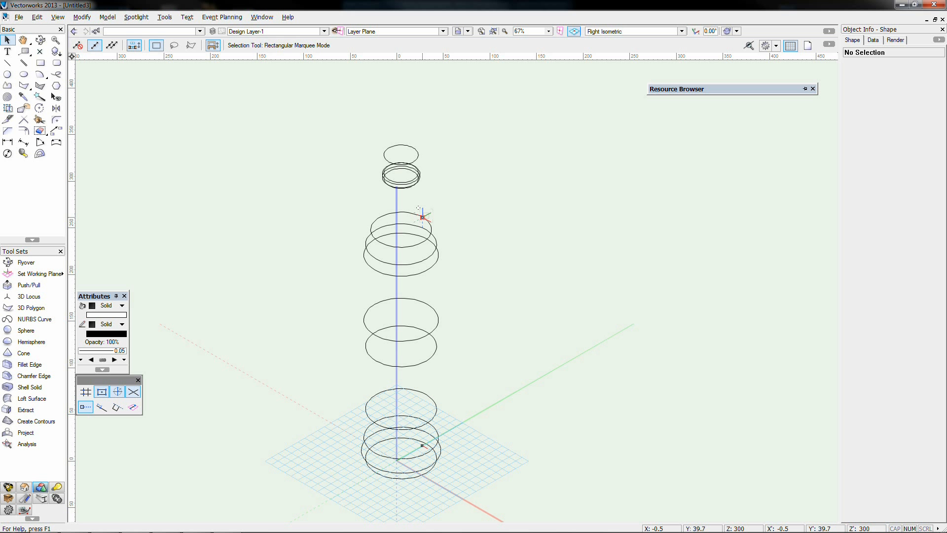
key("KP_2")
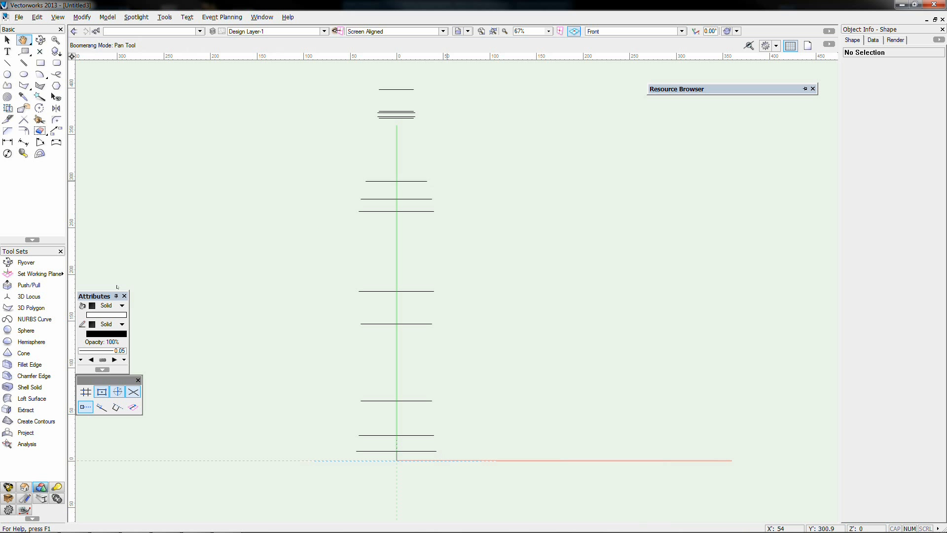
- Start a Loft Surface without rails and pick the five neck curves from top to bottom as profiles
left_click(20, 398)
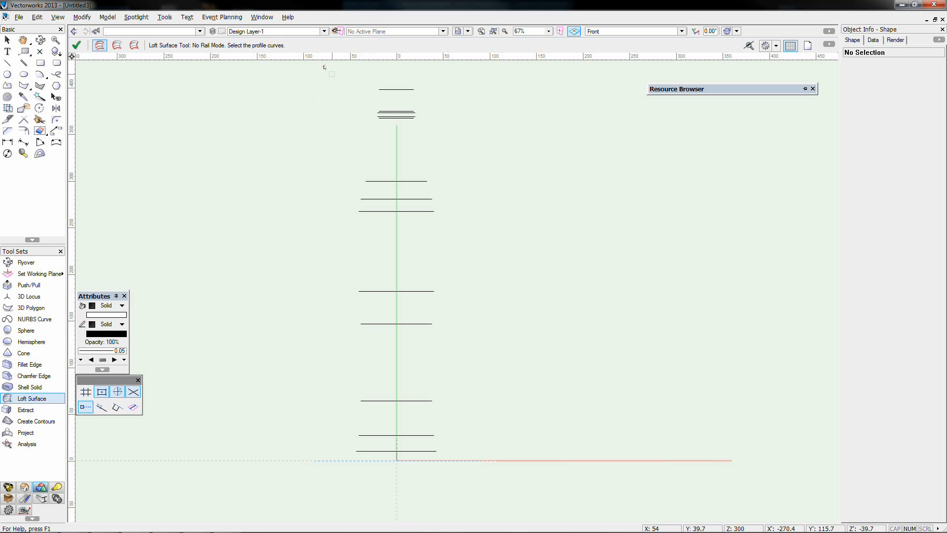
scroll(346, 66, "up", 3)
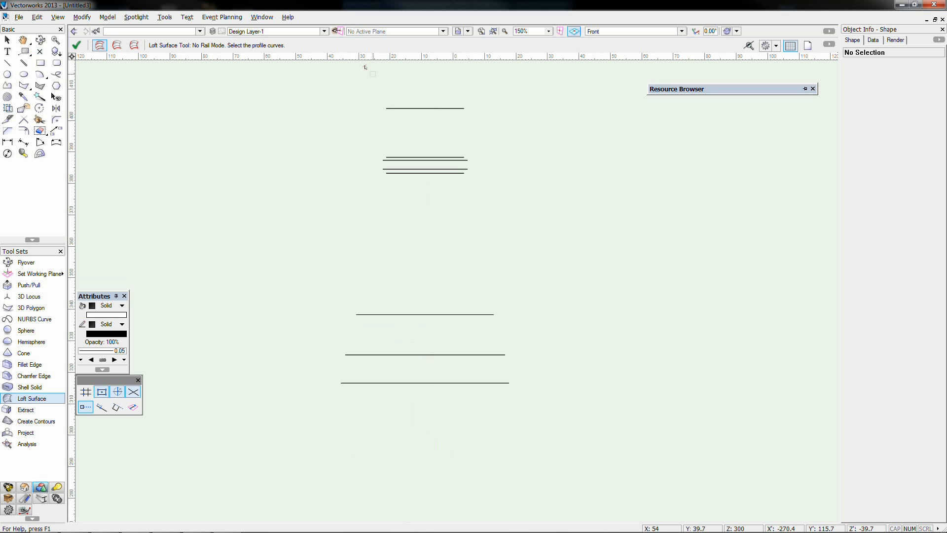
scroll(366, 68, "up", 1)
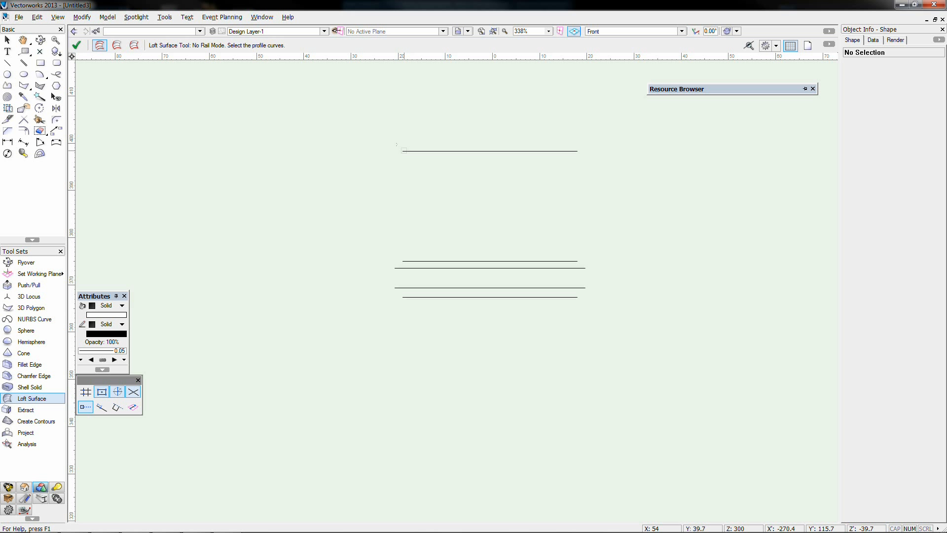
left_click(404, 150)
left_click(571, 260)
left_click(577, 267)
left_click(574, 287)
- Continue the loft by picking the three shoulder curves and the two mid-body curves in descending order
scroll(570, 289, "down", 4)
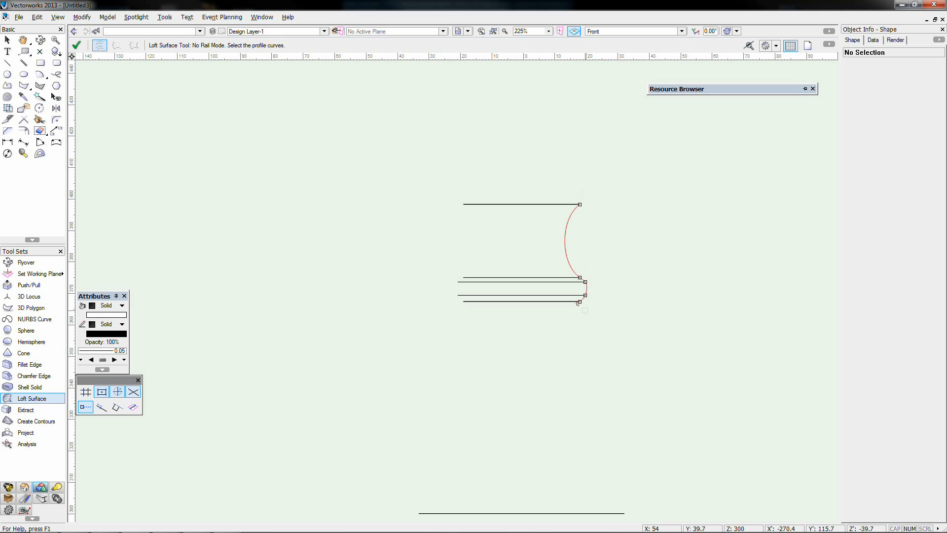
left_click_drag(609, 393, 532, 223)
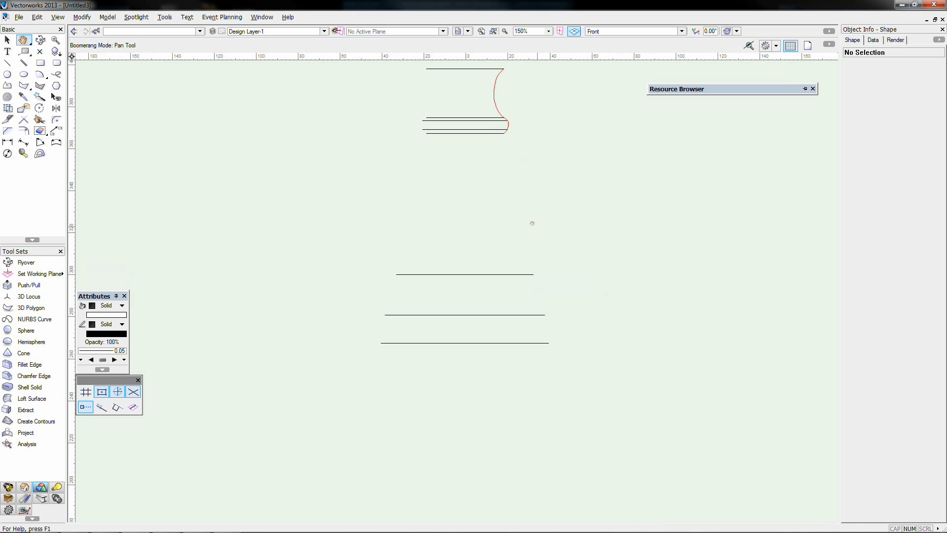
left_click(526, 269)
left_click(536, 316)
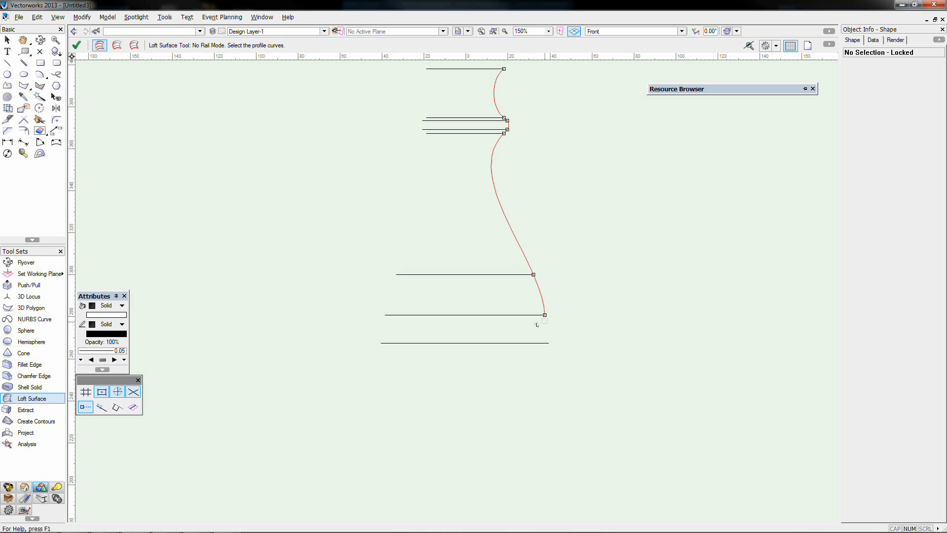
key("space")
left_click_drag(545, 376, 456, 84)
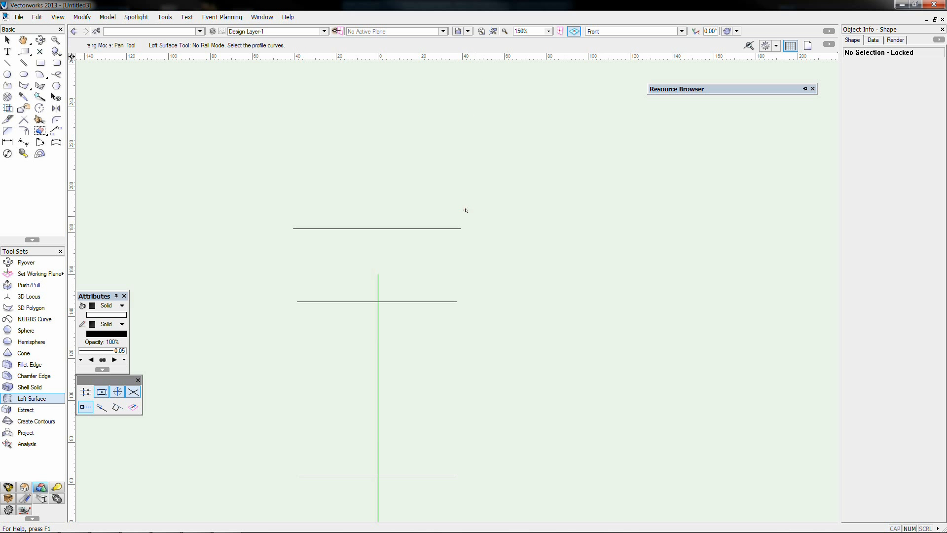
left_click(455, 226)
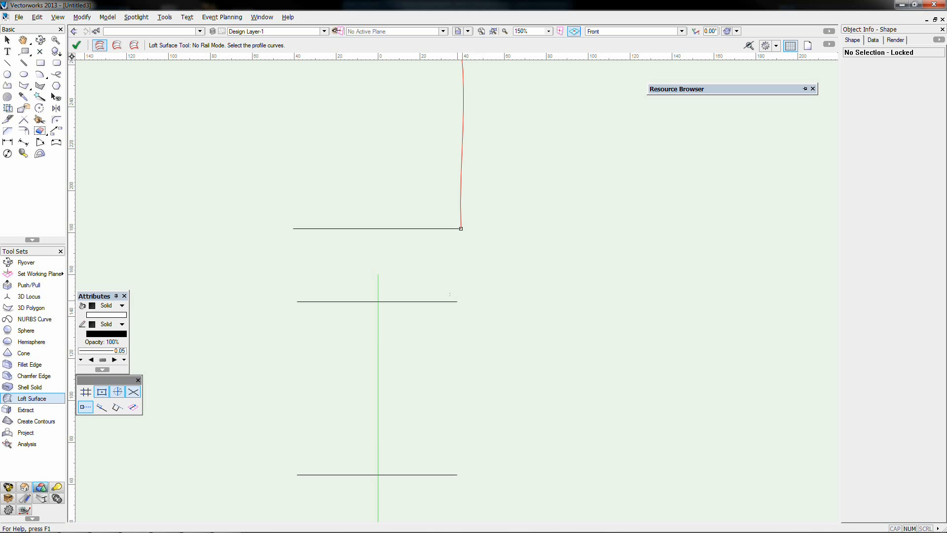
left_click(451, 299)
- Add the four lowest curves down to the base as loft profiles and inspect the preview line along the body and neck
key("space")
left_click_drag(476, 348, 478, 71)
left_click(455, 196)
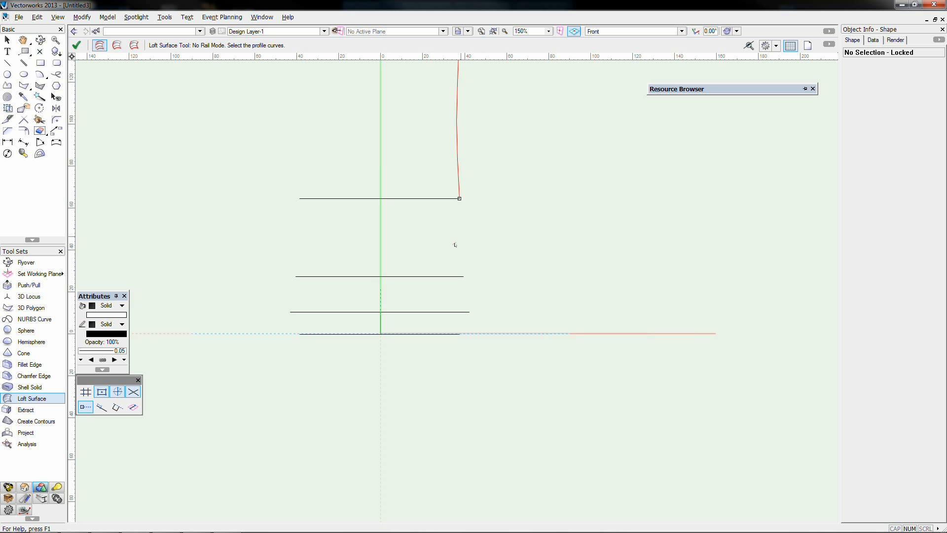
left_click(461, 275)
left_click(462, 311)
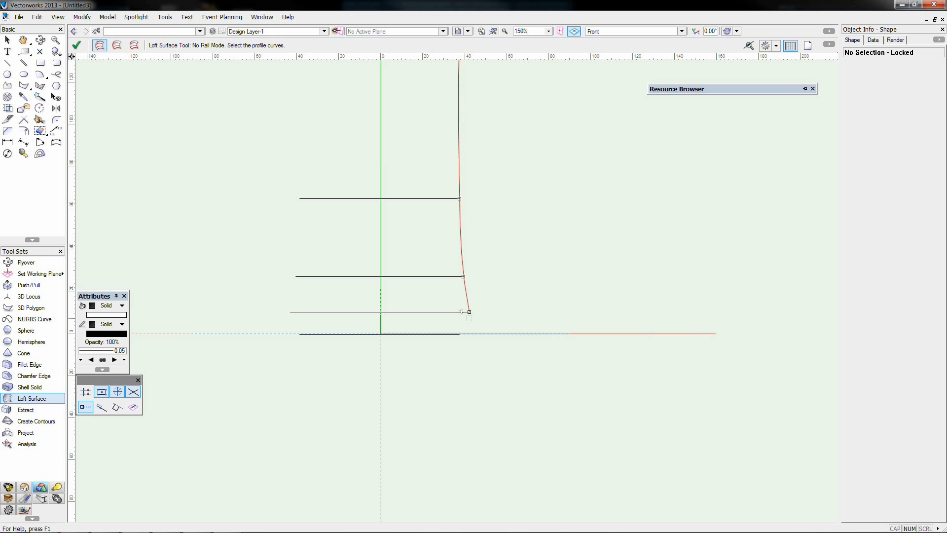
scroll(452, 326, "down", 5)
key("space")
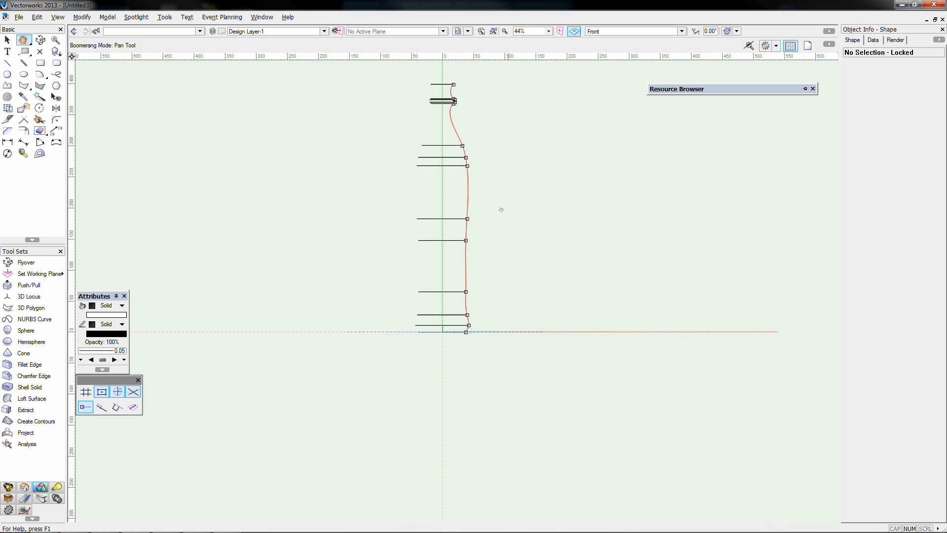
left_click_drag(501, 209, 476, 295)
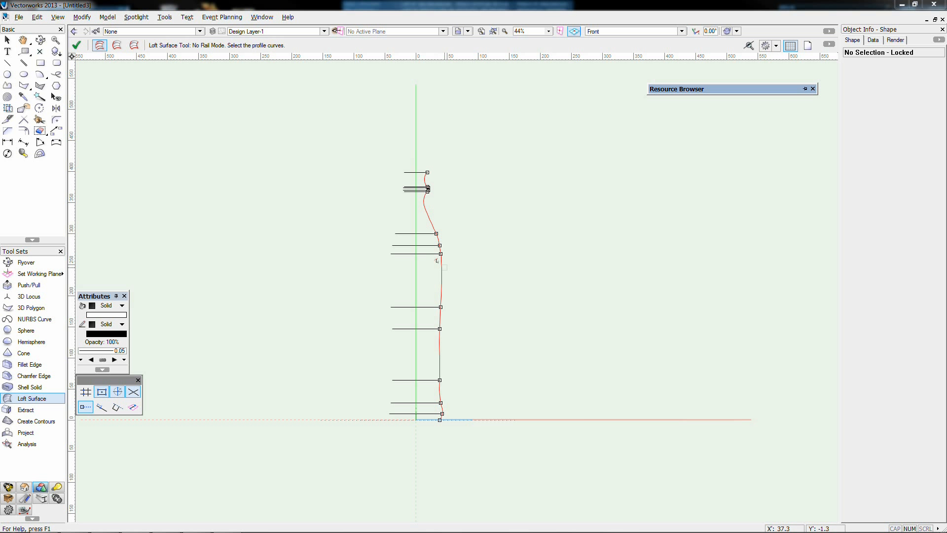
scroll(419, 173, "up", 2)
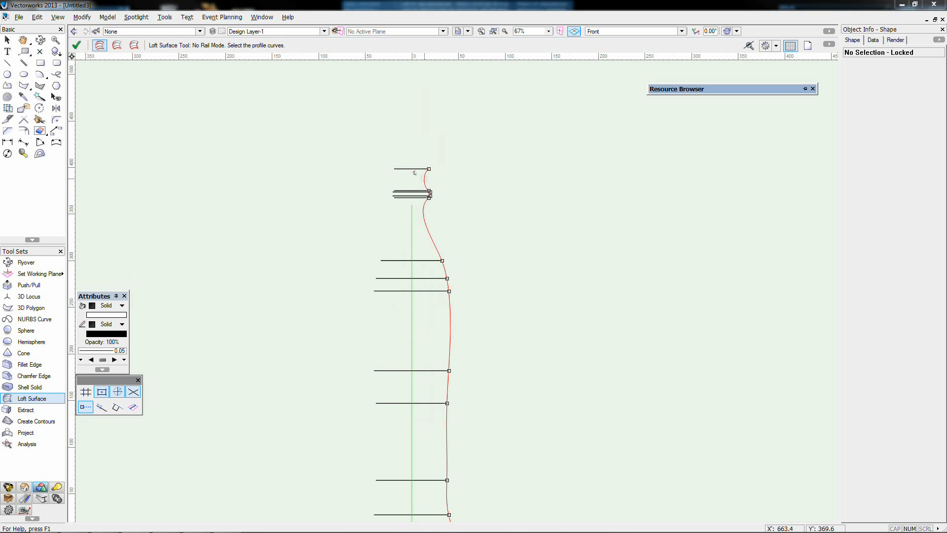
scroll(409, 174, "up", 2)
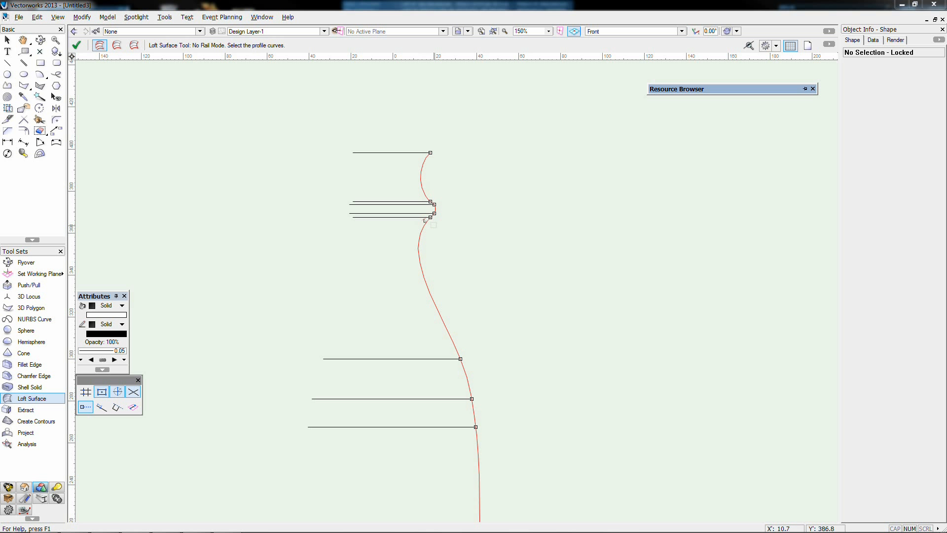
- Try to create the loft from the picked profiles with the Create Solid option enabled, stepping through the curves to check their directions
scroll(414, 232, "down", 2)
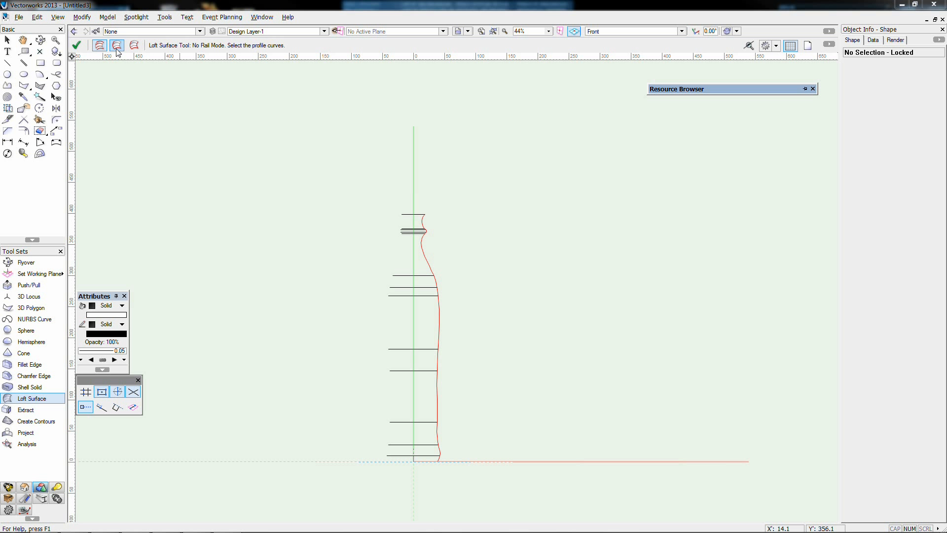
left_click(75, 47)
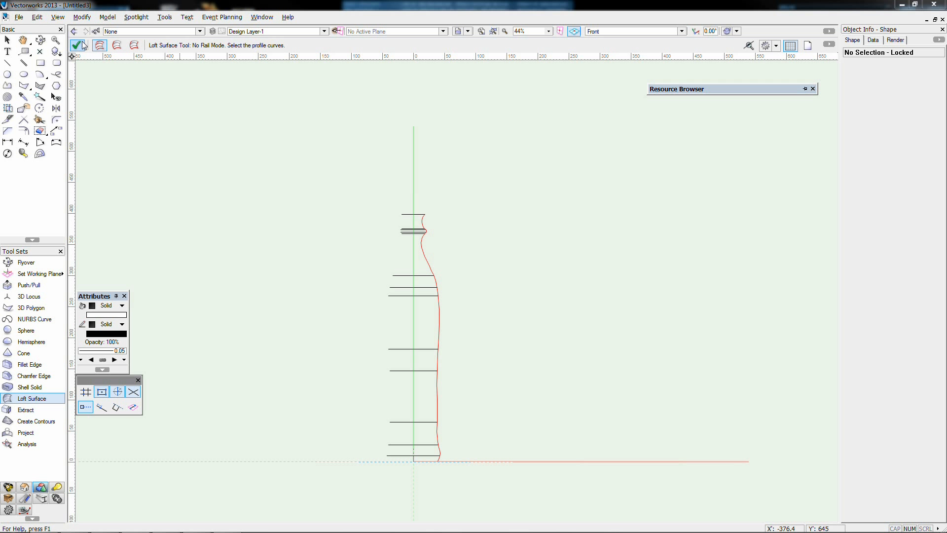
left_click_drag(462, 162, 610, 160)
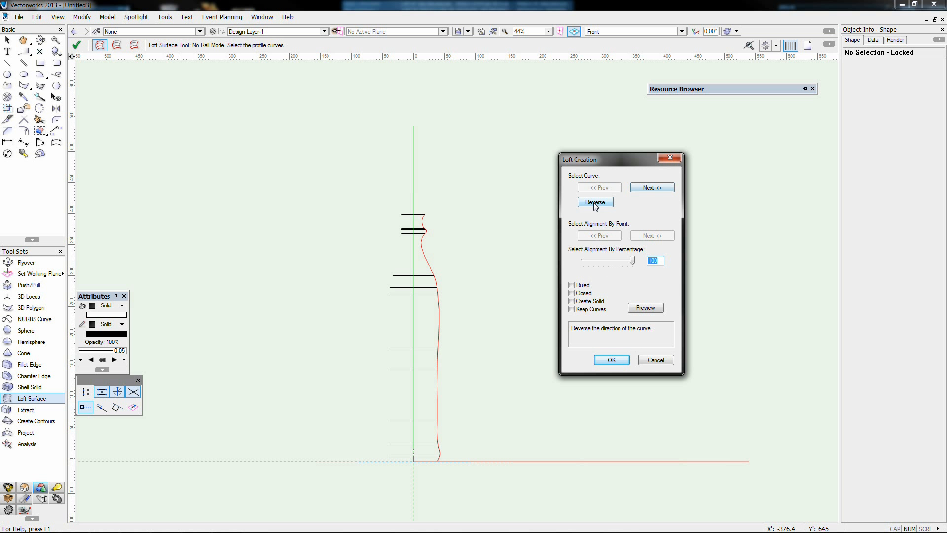
left_click(634, 190)
left_click(635, 190)
left_click(634, 191)
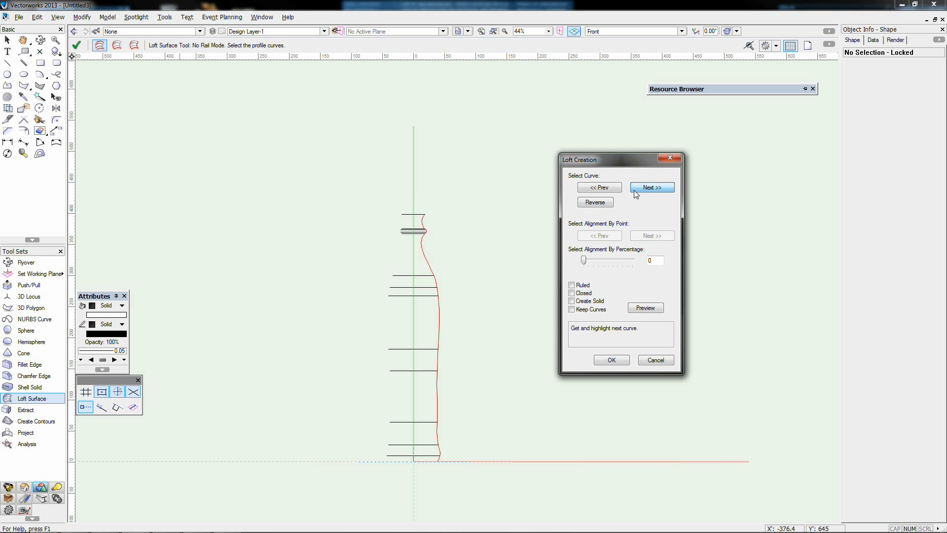
left_click(605, 193)
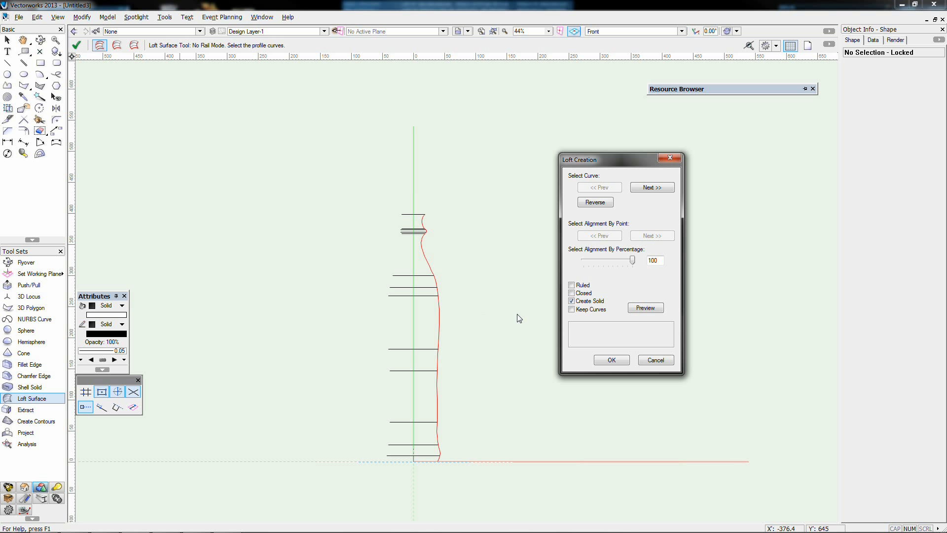
left_click(612, 360)
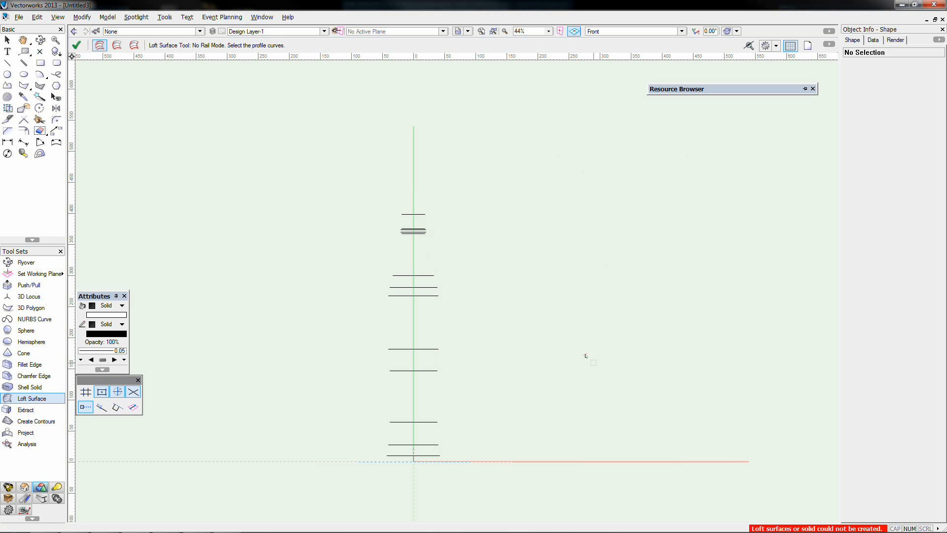
- Duplicate the topmost neck curve straight down to a height of about Z 384.6 mm, above the four neck ring curves
middle_click_drag(585, 355, 588, 314)
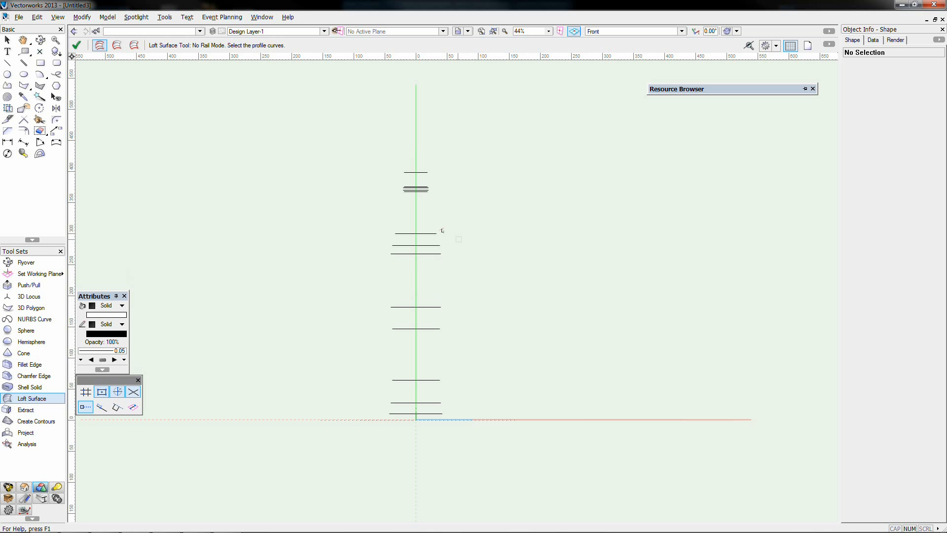
scroll(374, 201, "up", 6)
middle_click_drag(357, 185, 387, 281)
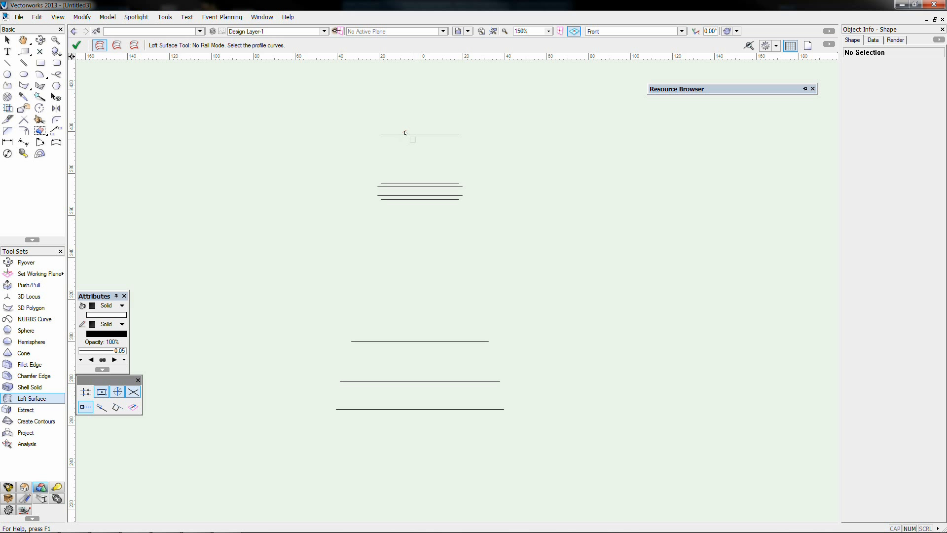
key("x")
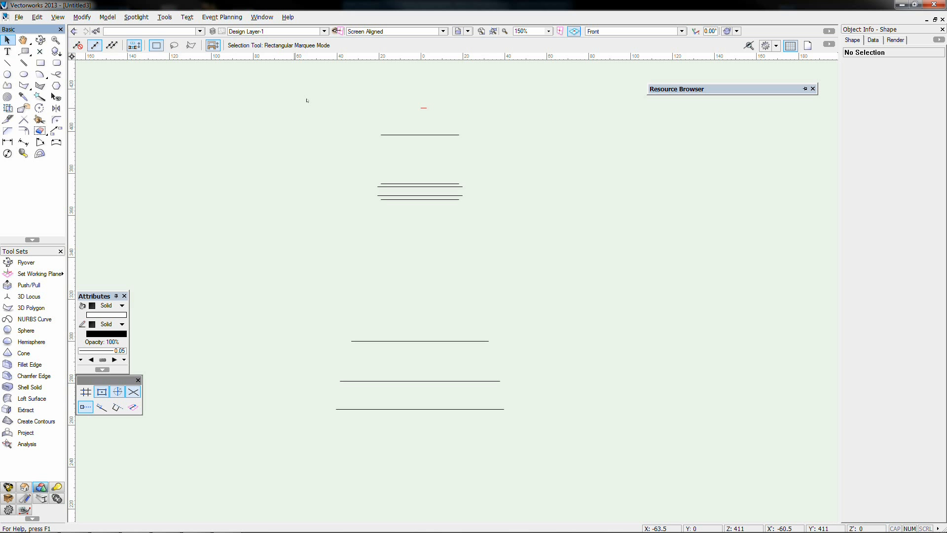
left_click(413, 134)
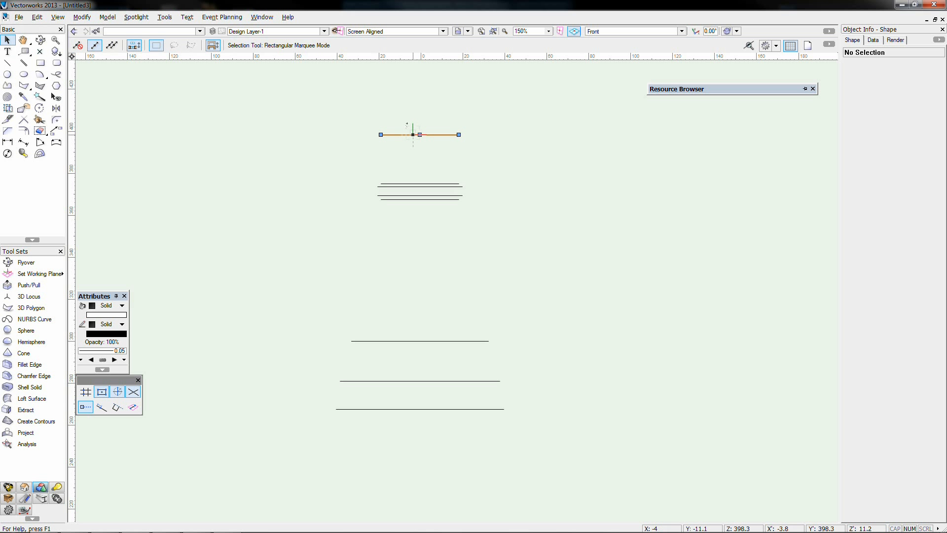
left_click_drag(413, 135, 411, 163, "ctrl")
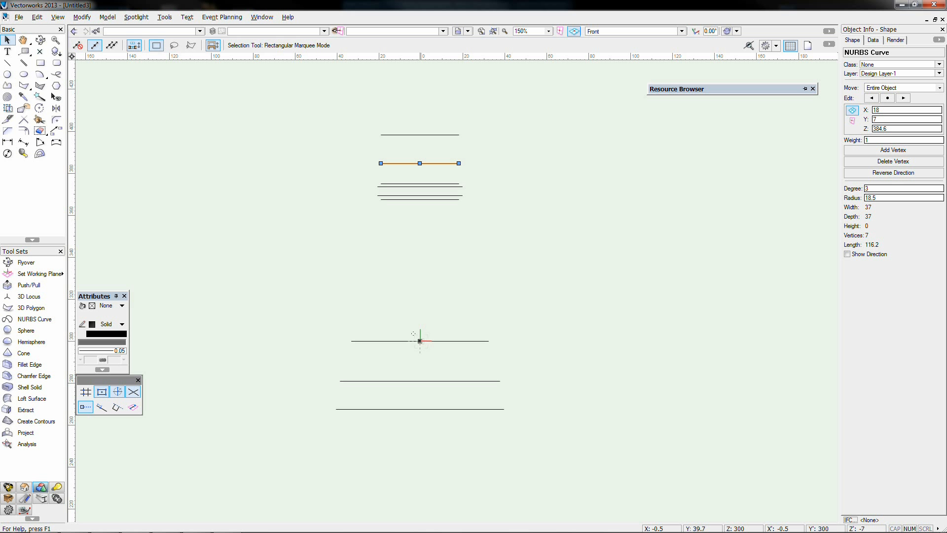
- Duplicate the upper shoulder curve upward to about Z 340.9 mm, set its radius to 25 mm, and check the stack in Right Isometric view
left_click_drag(419, 340, 419, 255, "ctrl")
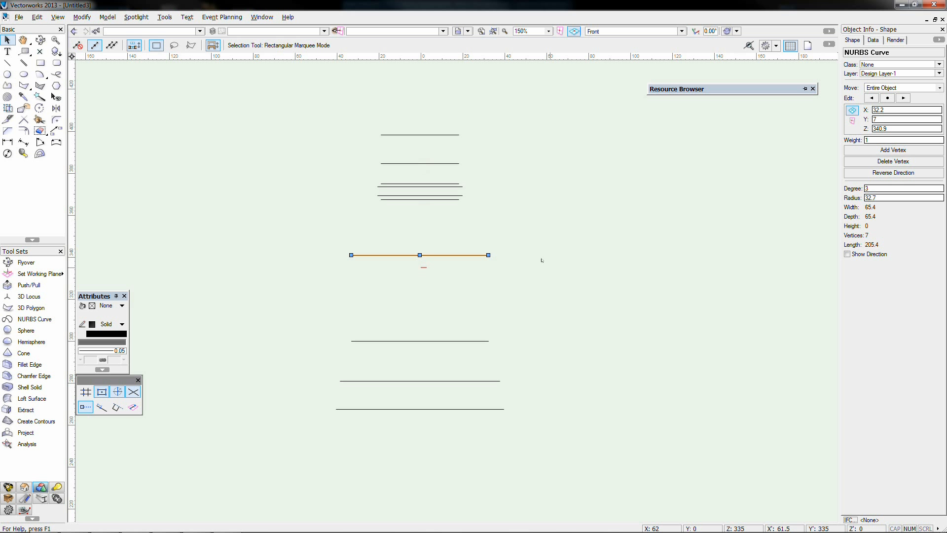
left_click_drag(889, 197, 800, 187)
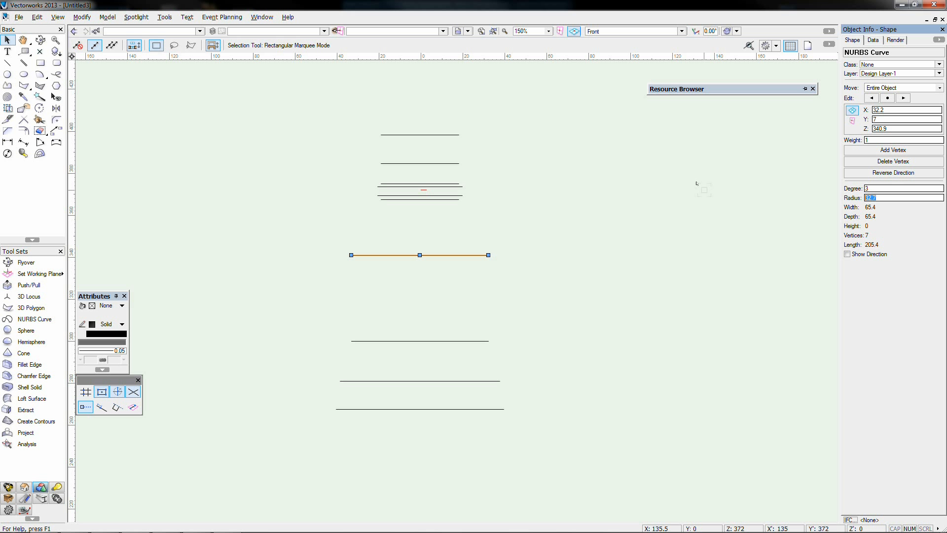
type("25")
key("Return")
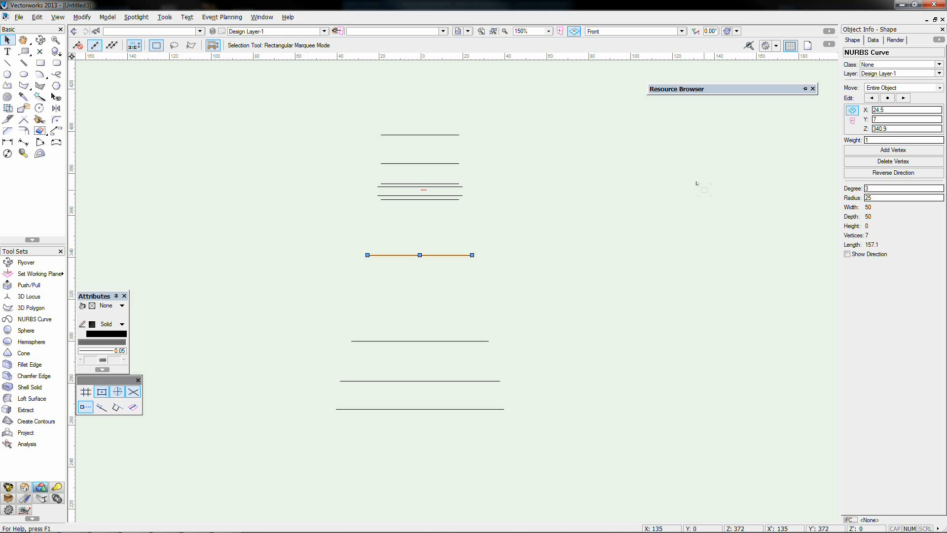
key("ctrl+3")
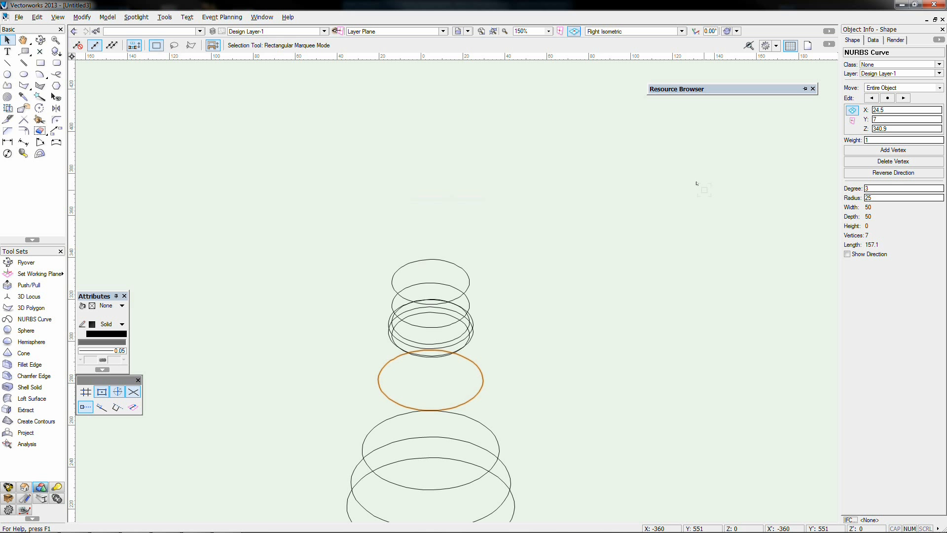
key("ctrl+2")
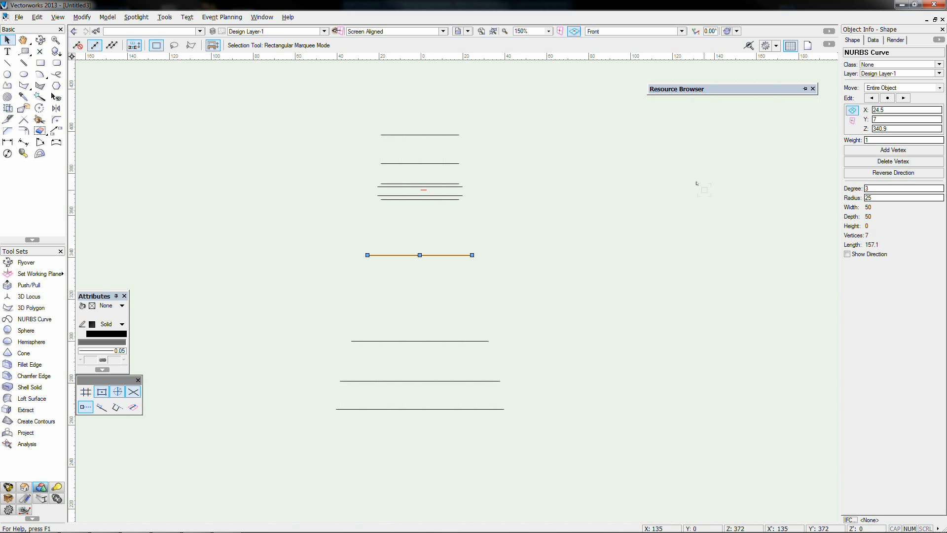
left_click(631, 329)
- Start a Loft Surface without rails and pick the profiles from the base up to the new 25 mm radius shoulder curve
middle_click_drag(637, 358, 592, 292)
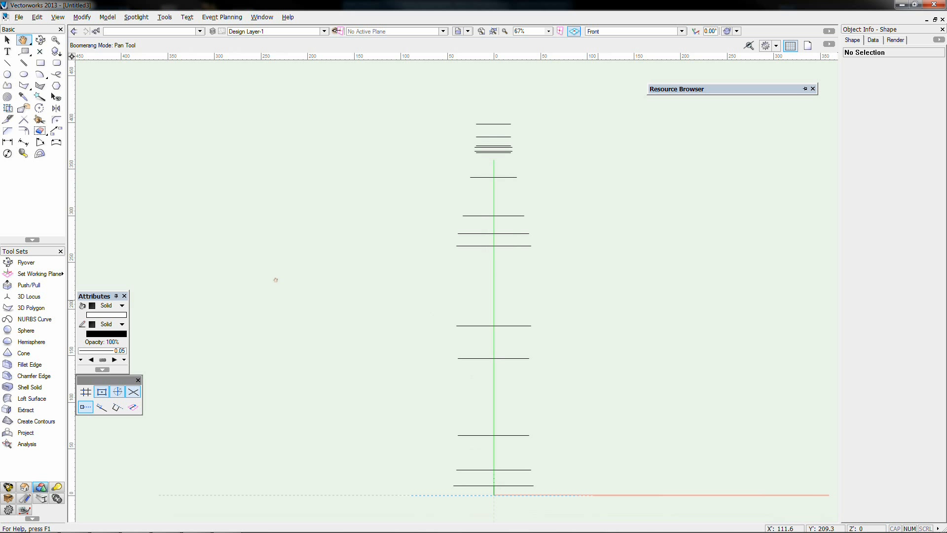
left_click(31, 398)
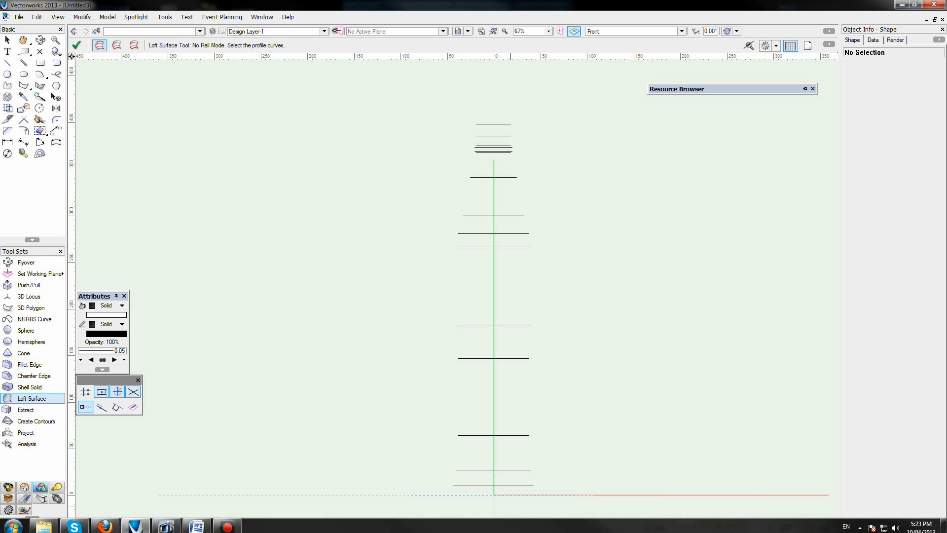
left_click(525, 486)
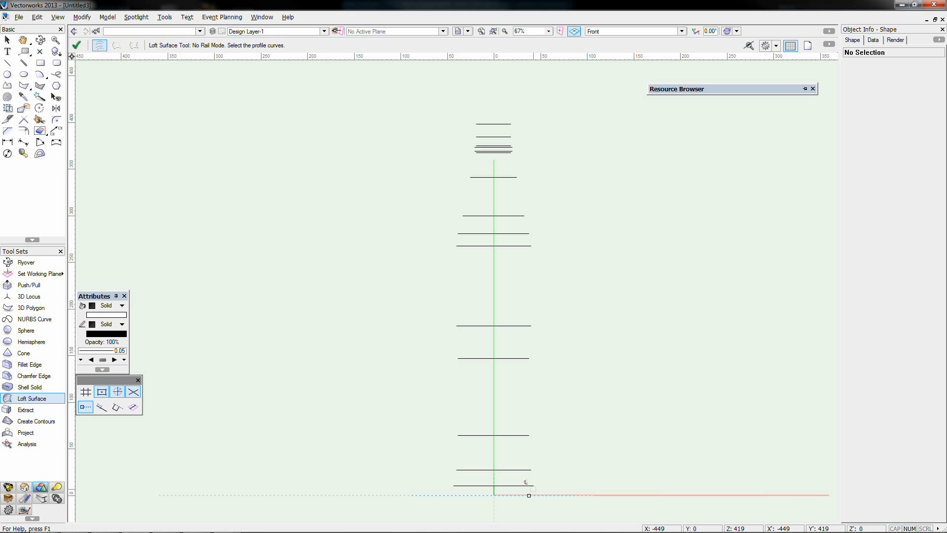
left_click(523, 356)
left_click(523, 325)
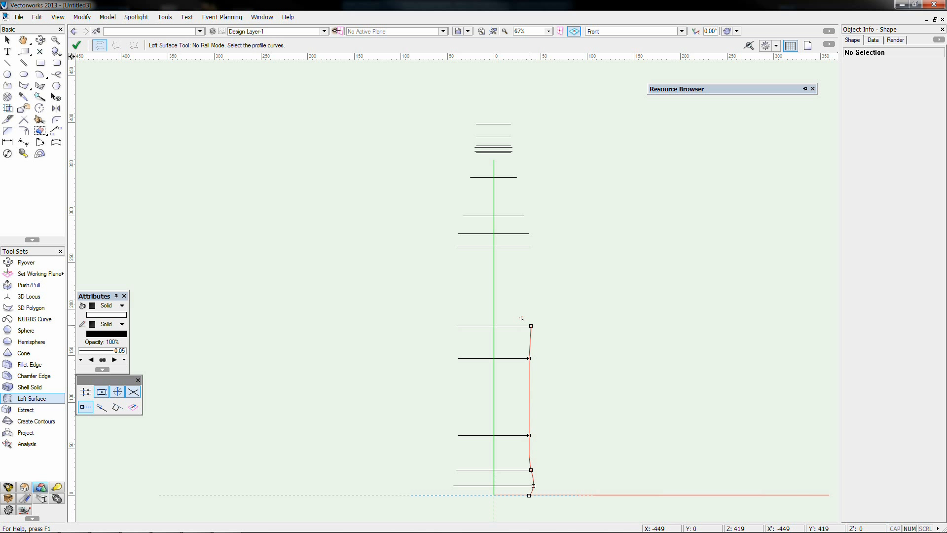
left_click(520, 229)
left_click(516, 212)
left_click(508, 174)
- Add the remaining six neck curves as loft profiles in ascending order, ending with the topmost curve
scroll(513, 170, "up", 5)
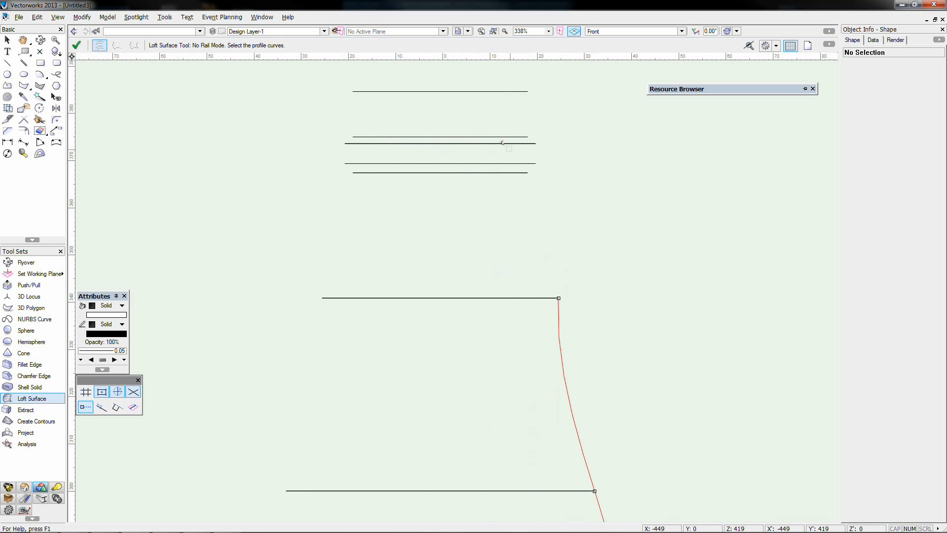
left_click(525, 155)
left_click(534, 143)
left_click(526, 137)
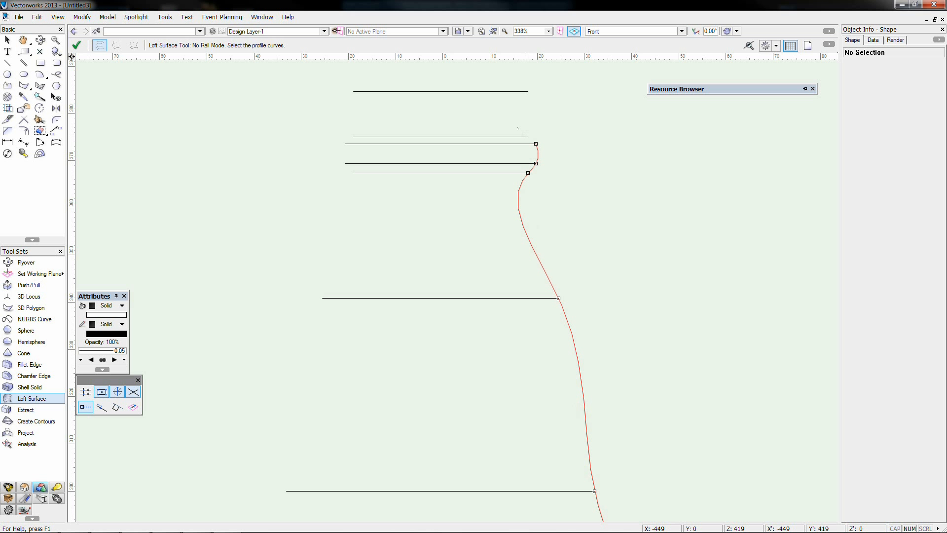
left_click(527, 90)
middle_click_drag(525, 90, 525, 231)
left_click(528, 168)
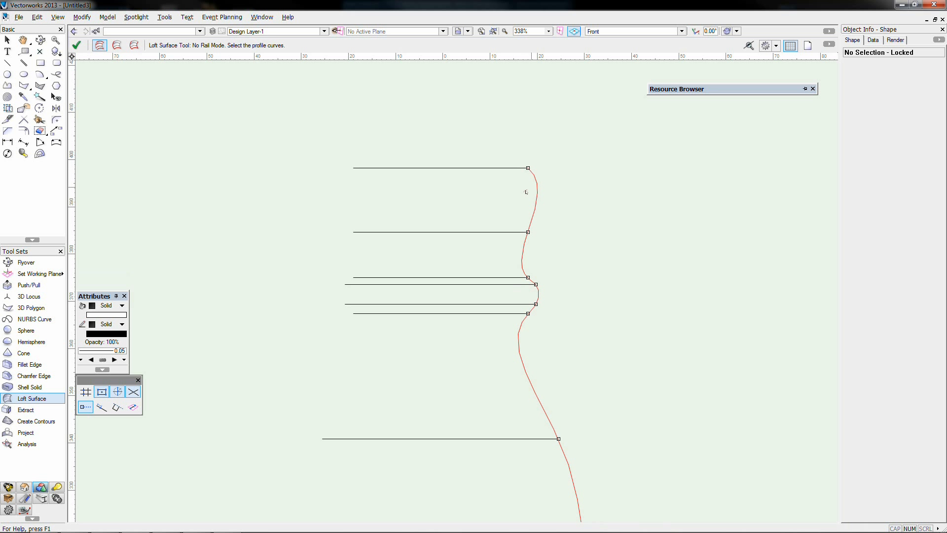
- Create the loft from the picked profiles as a solid with the Create Solid option enabled
scroll(526, 192, "down", 5)
middle_click_drag(536, 277, 489, 217)
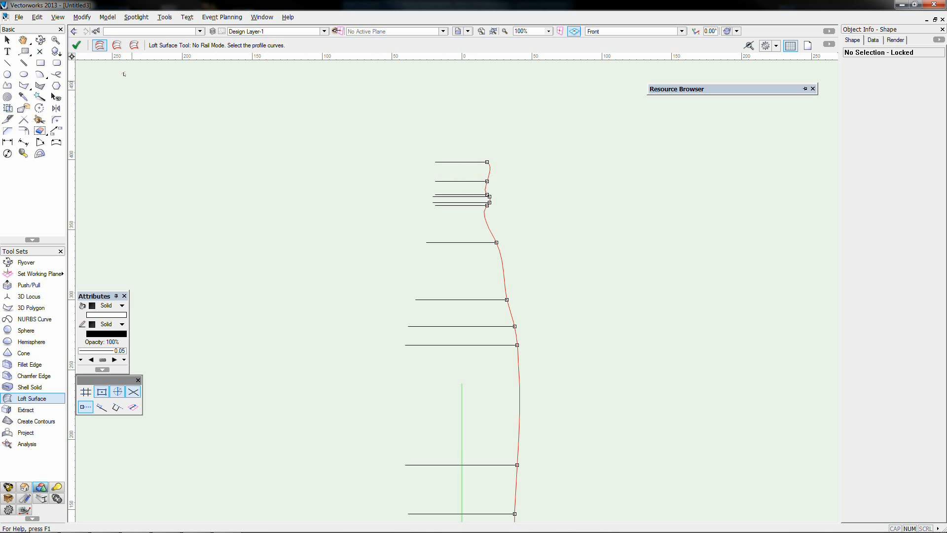
left_click(76, 45)
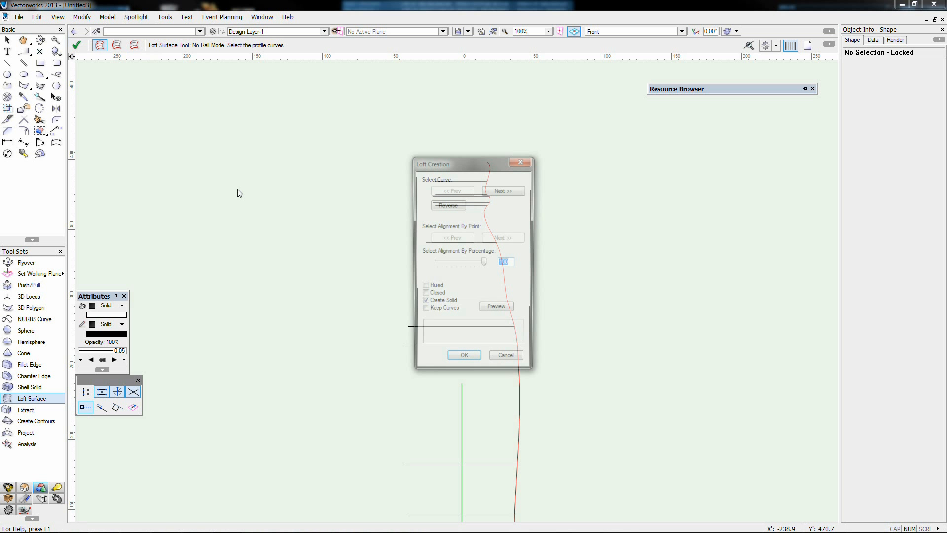
left_click(466, 361)
- Examine the shaded bottle solid from several angles with the Flyover tool, including its neck, shoulder and base
middle_click_drag(466, 365, 392, 272)
scroll(420, 293, "down", 2)
left_click(8, 41)
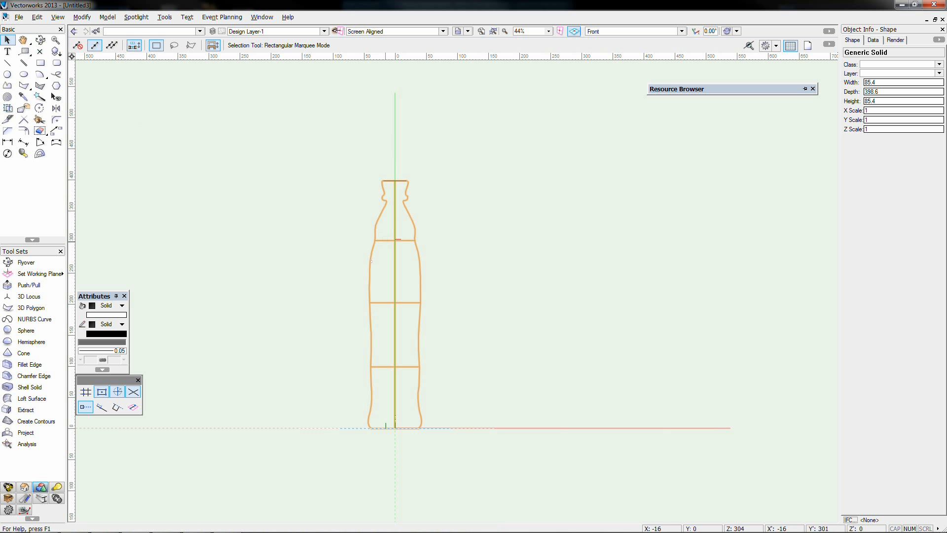
left_click(41, 40)
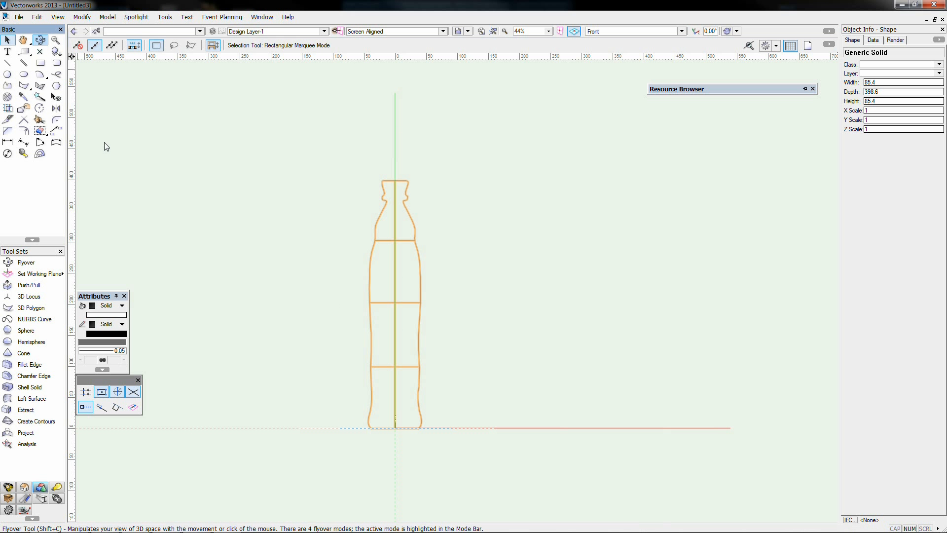
left_click_drag(395, 427, 320, 444)
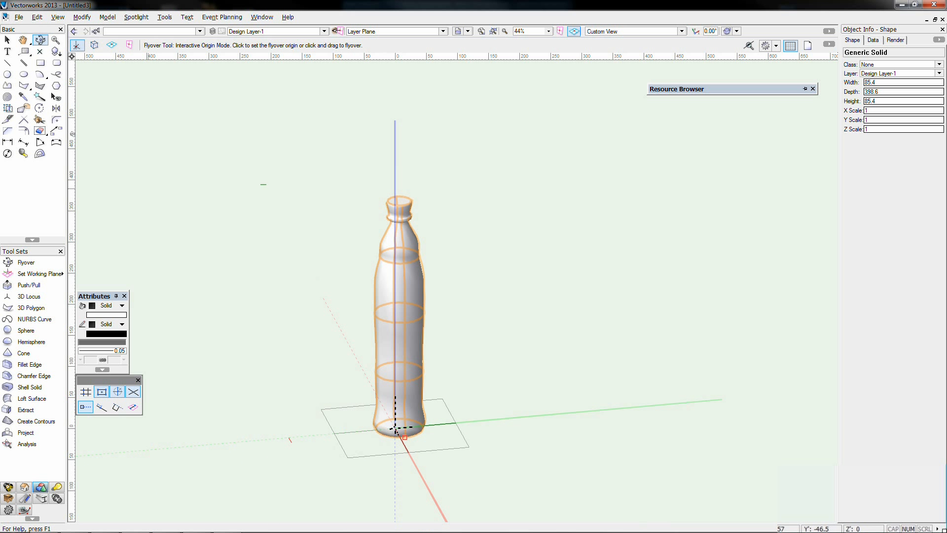
left_click(8, 40)
left_click(257, 324)
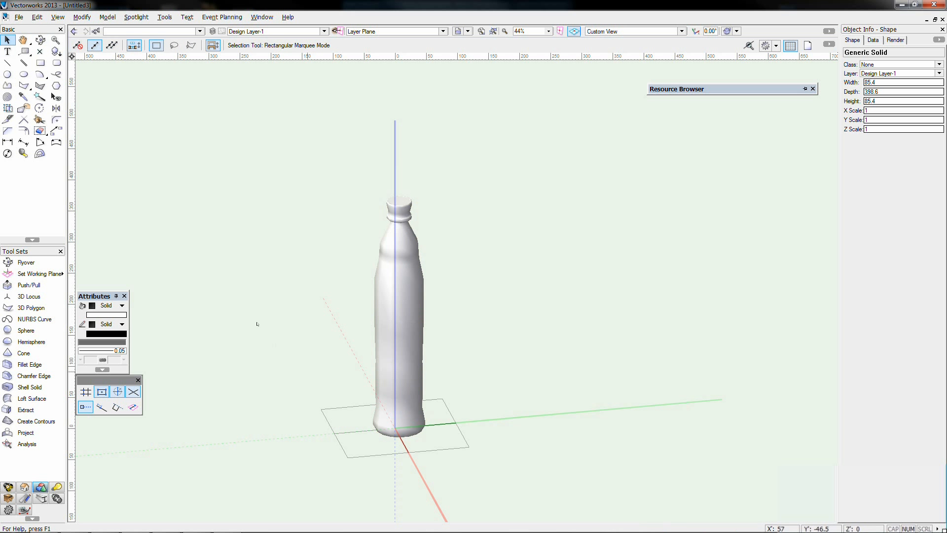
left_click(41, 40)
left_click_drag(395, 408, 444, 397)
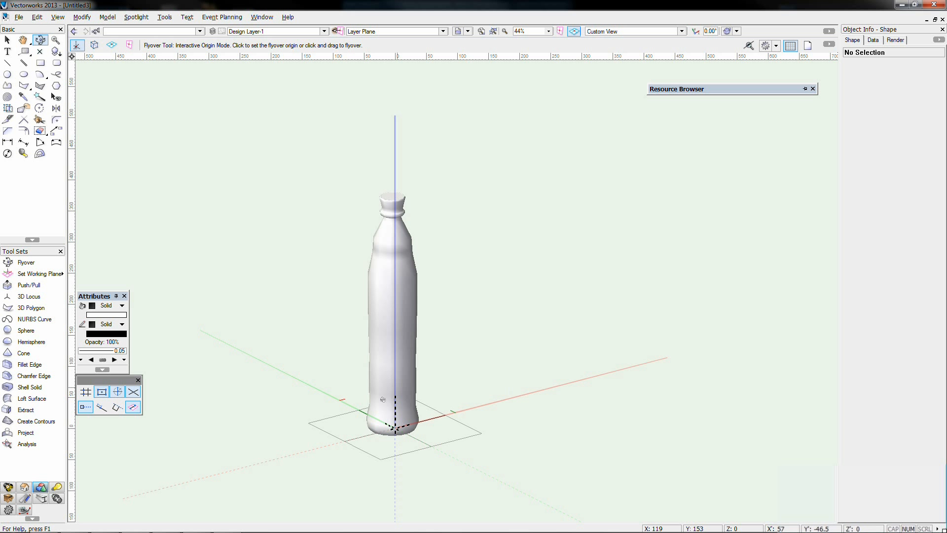
left_click_drag(393, 427, 369, 421)
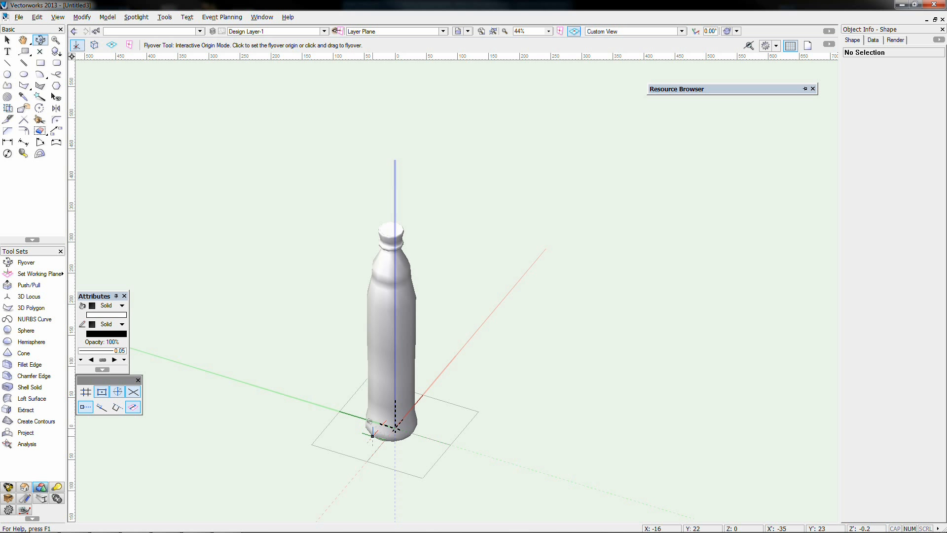
- In Top/Plan view, draw a circle with a radius of about 51 mm beside the bottle, centred near X 249.5, Y 7
key("ctrl+5")
mouse_move(347, 437)
middle_mouse_down()
mouse_move(340, 331)
mouse_move(319, 263)
middle_mouse_up()
left_click(8, 74)
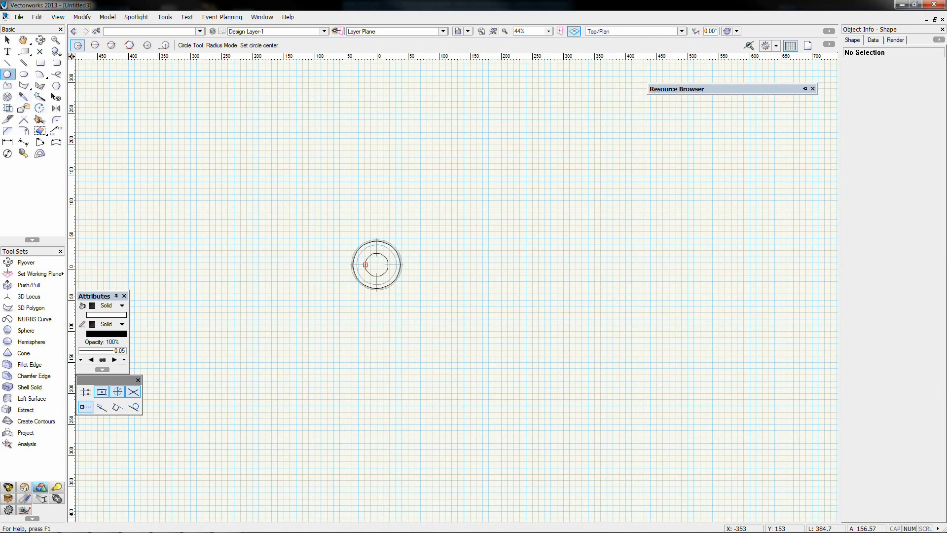
left_click(531, 264)
left_click(563, 276)
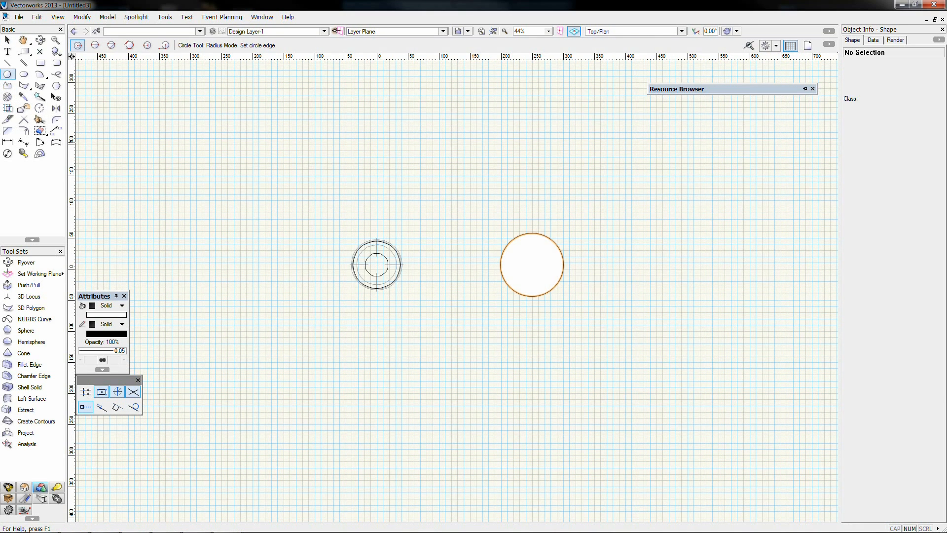
- Convert the circle beside the bottle to a NURBS curve
left_click(57, 18)
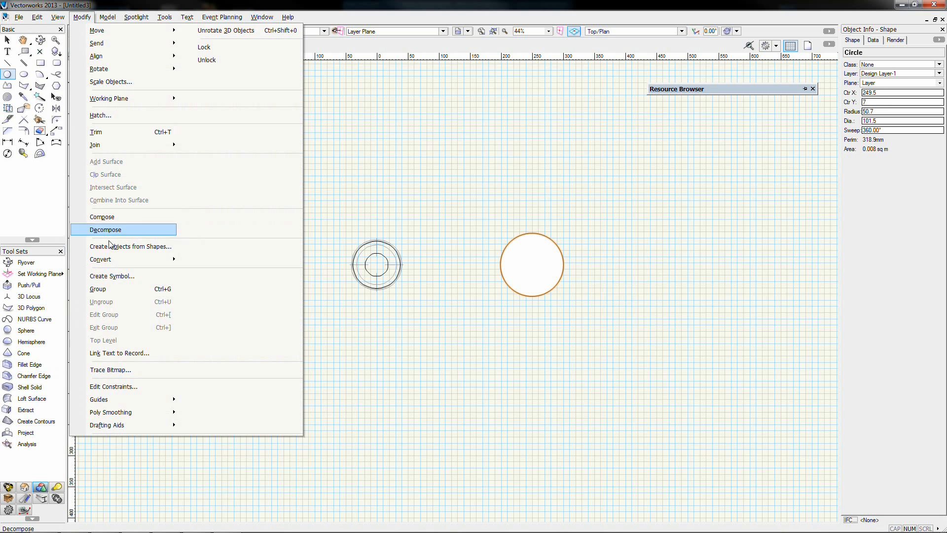
mouse_move(142, 260)
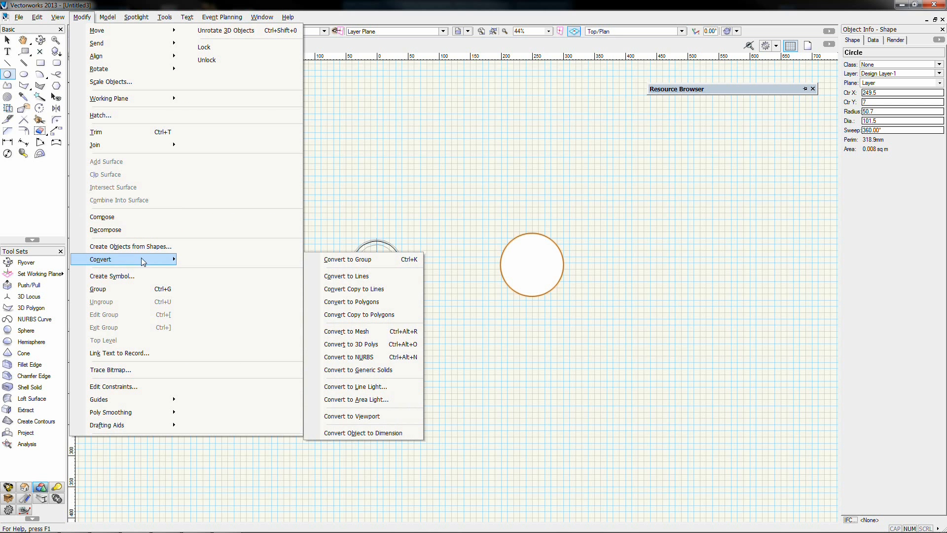
left_click(344, 356)
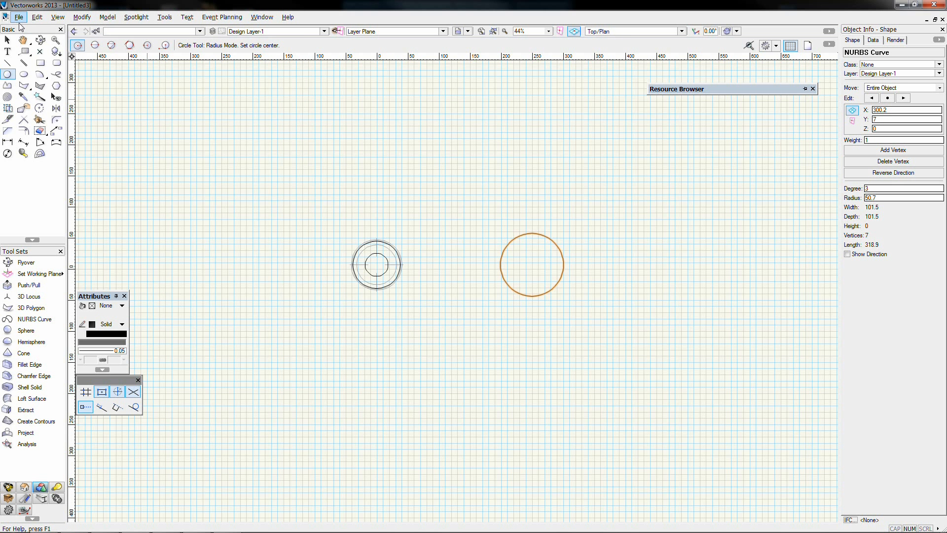
- In Front view, rotate a duplicate of the circular curve upward about a centre on the ground line, on its side away from the bottle
key("KP_2")
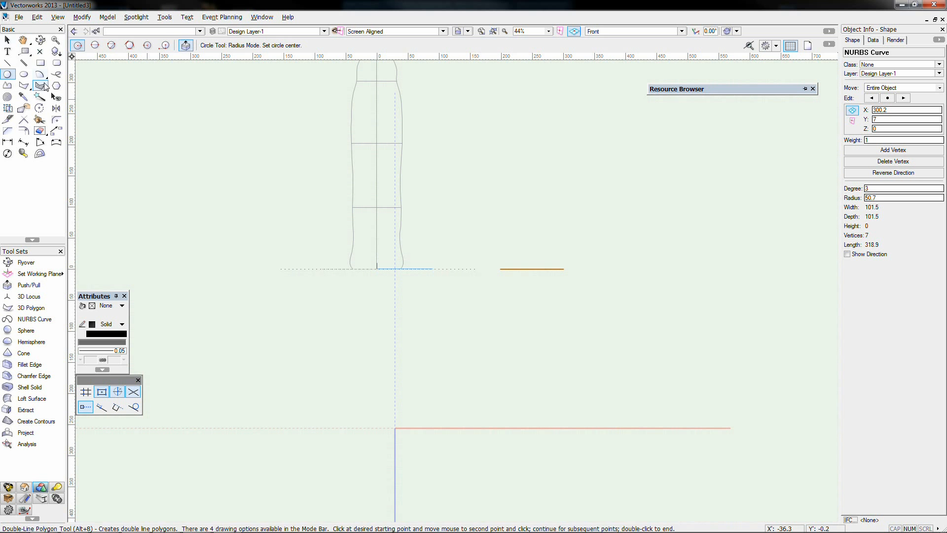
left_click(40, 113)
middle_click_drag(468, 280, 238, 315)
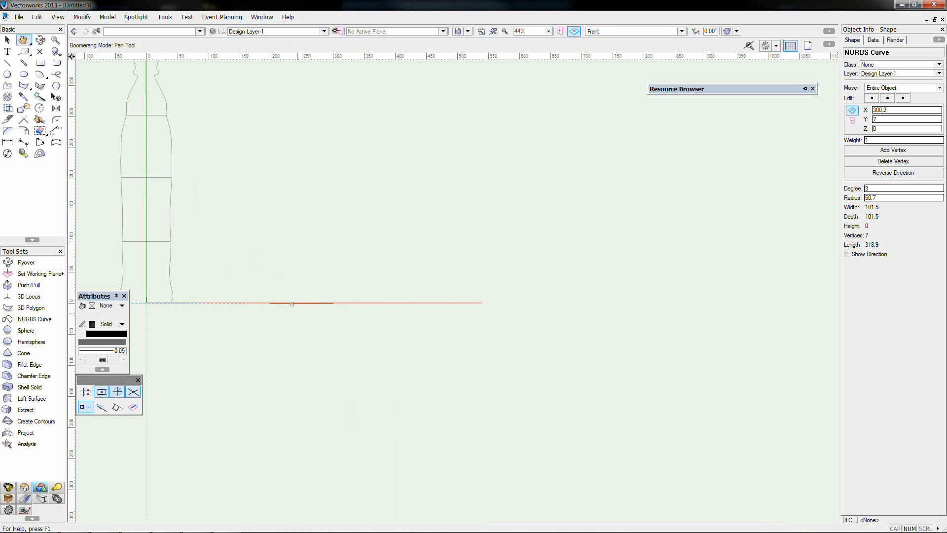
left_click(393, 302)
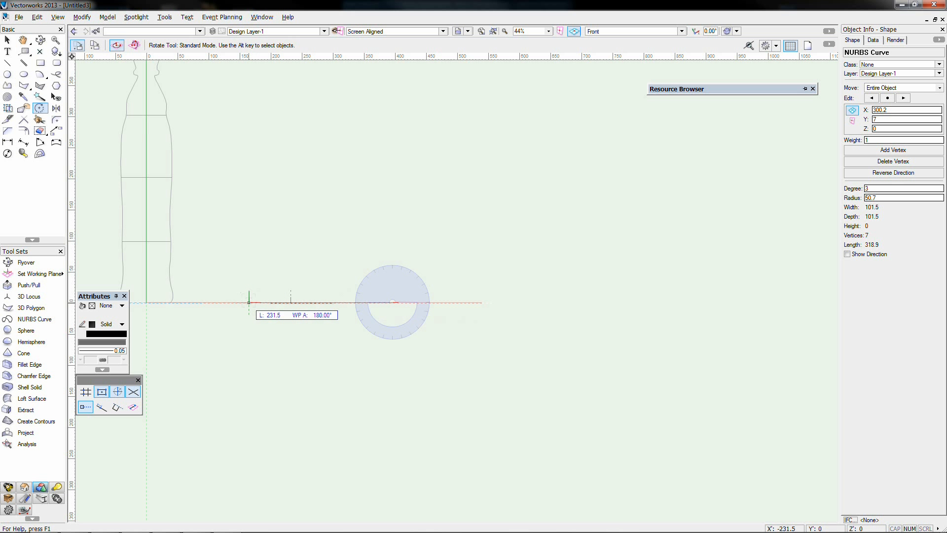
left_click(94, 45)
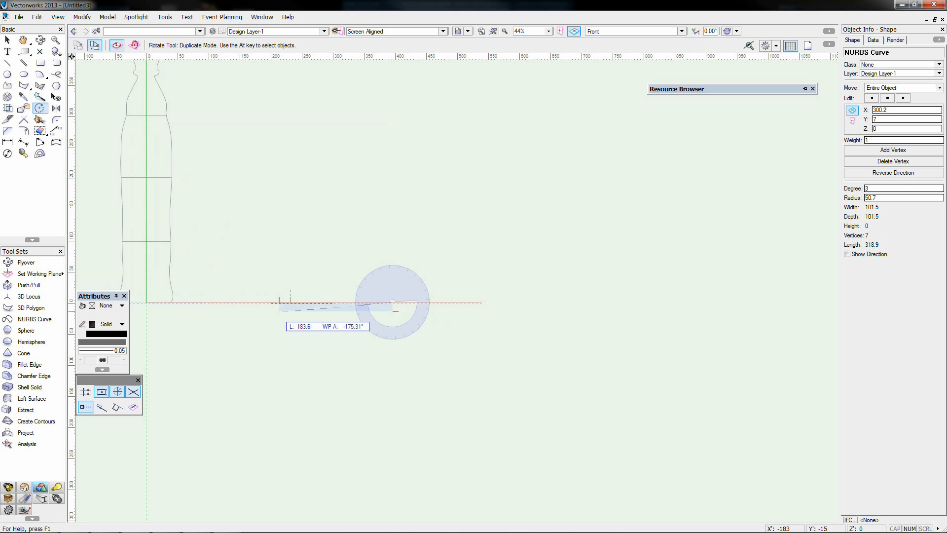
left_click(254, 302)
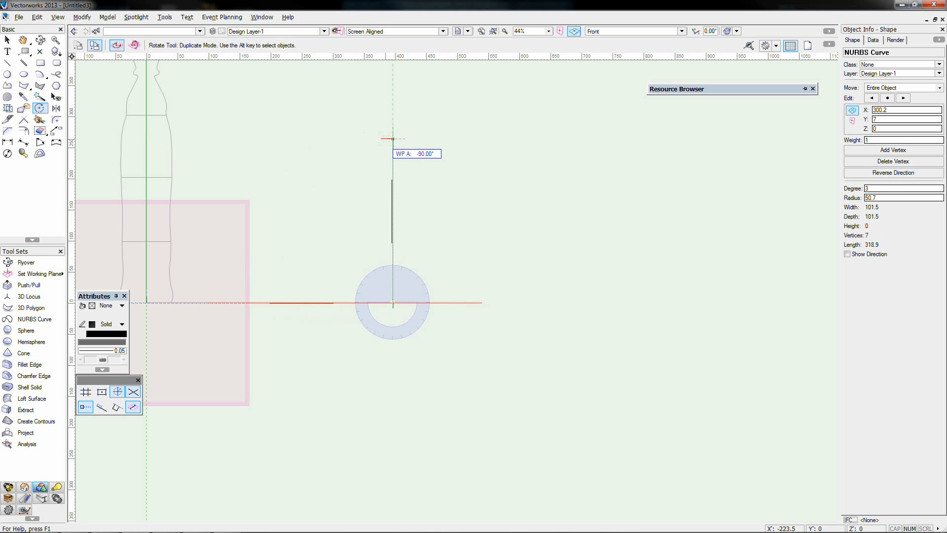
left_click(302, 146)
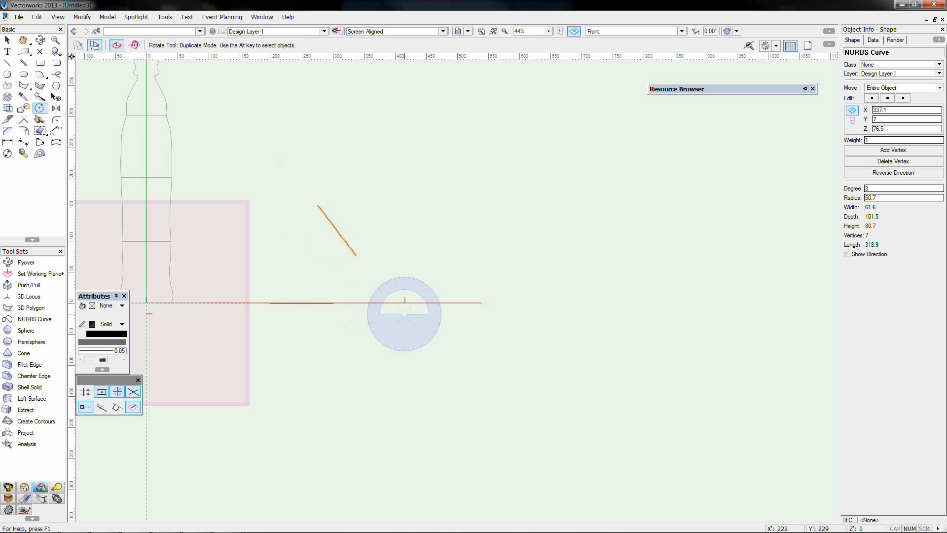
- Rotate four more duplicates clockwise about roughly the same centre, forming a ring of six roughly evenly spaced circular profiles
left_click(396, 302)
left_click(297, 180)
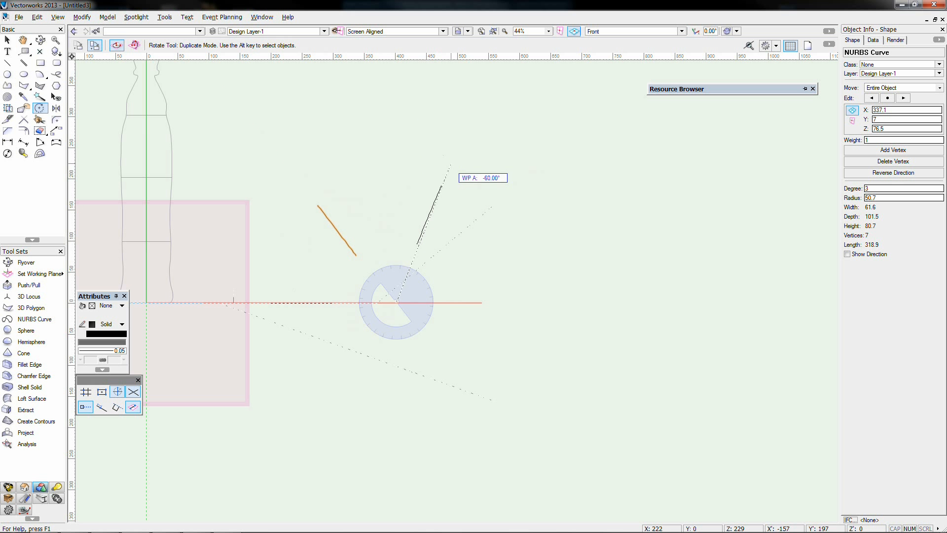
left_click(450, 164)
left_click(450, 165)
left_click(470, 179)
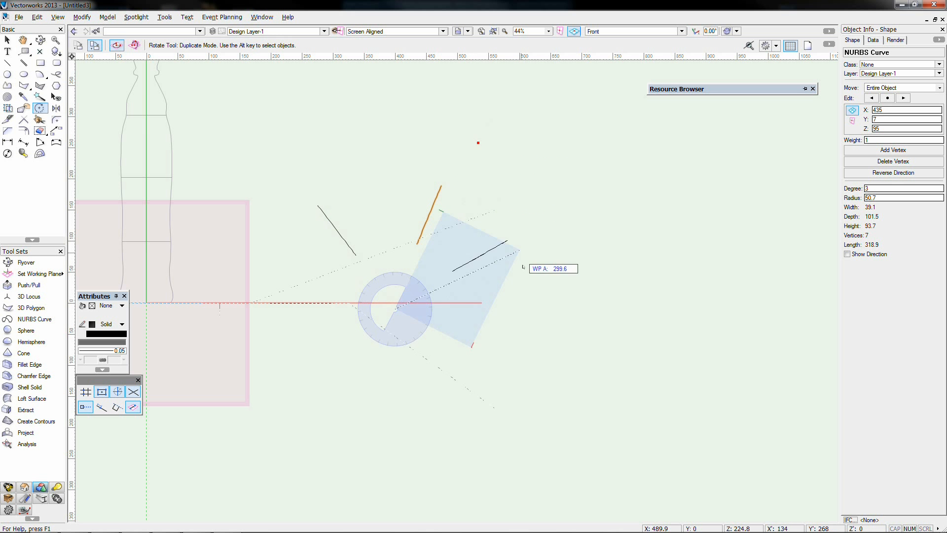
left_click(542, 305)
left_click(389, 301)
left_click(583, 279)
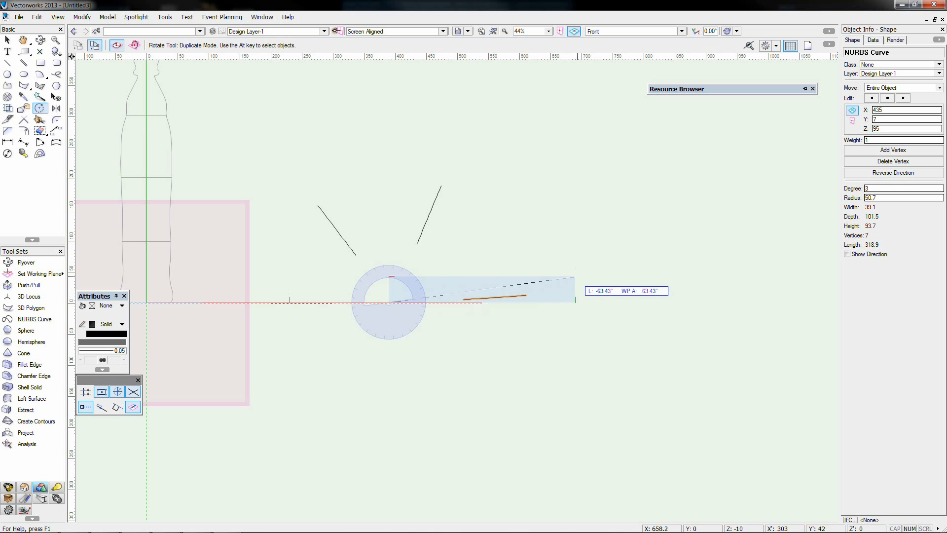
left_click(539, 412)
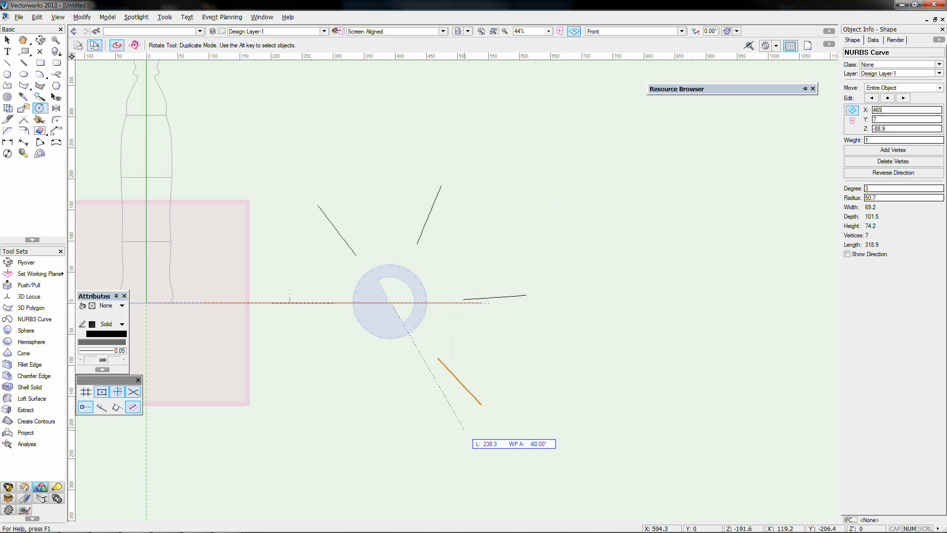
left_click(469, 434)
left_click(301, 389)
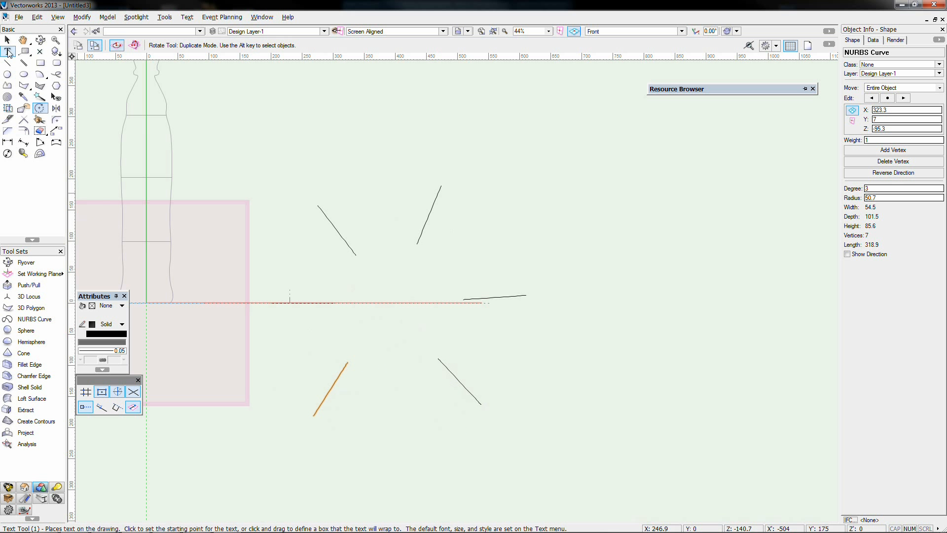
- With the Loft Surface tool in No Rail Mode, pick the six profiles clockwise, starting from the original curve on the ground line
left_click(7, 40)
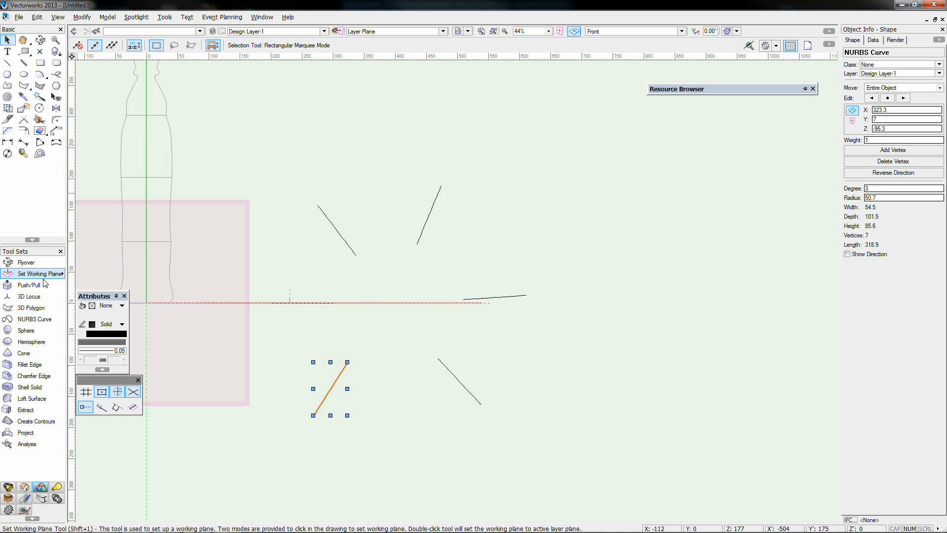
left_click(35, 400)
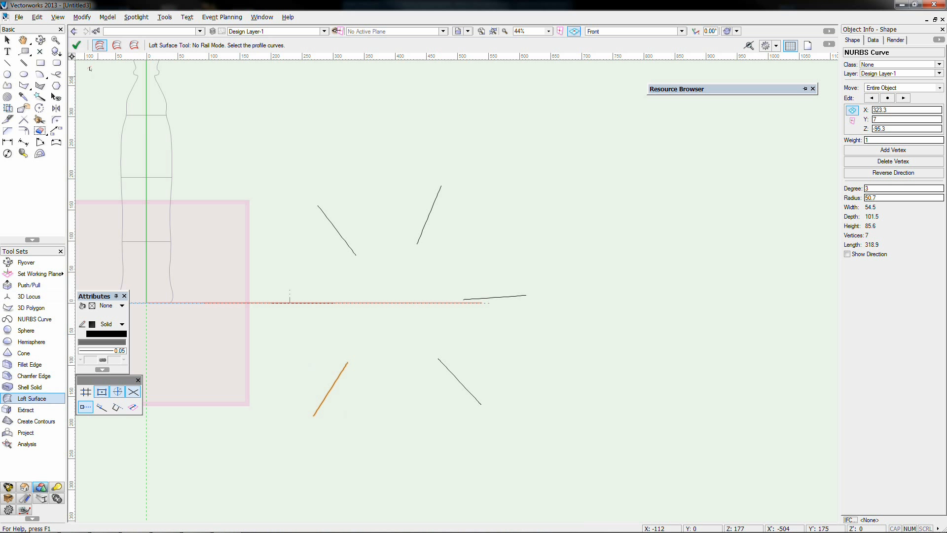
left_click(287, 302)
left_click(346, 251)
left_click(416, 244)
left_click(463, 298)
left_click(433, 350)
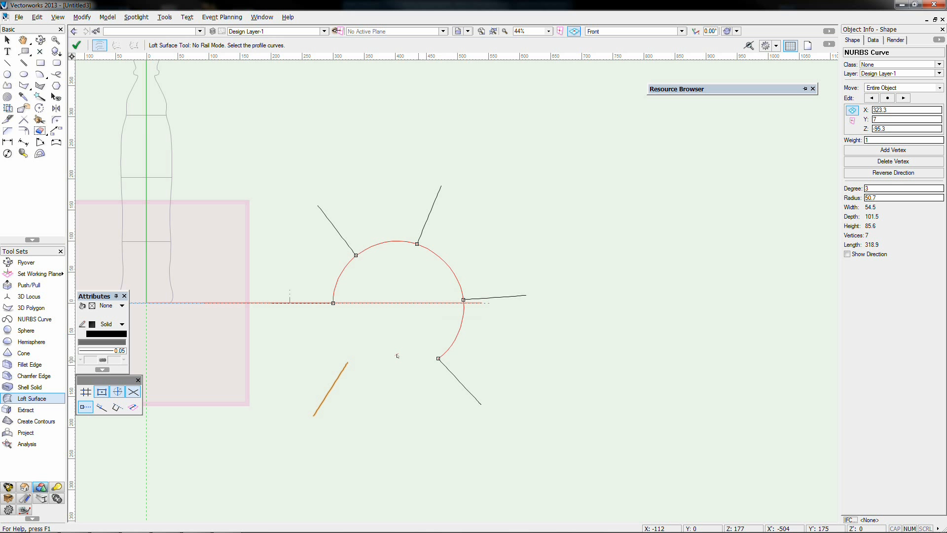
left_click(339, 357)
- Create the loft from the picked profiles with the Closed and Create Solid options enabled
left_click(76, 45)
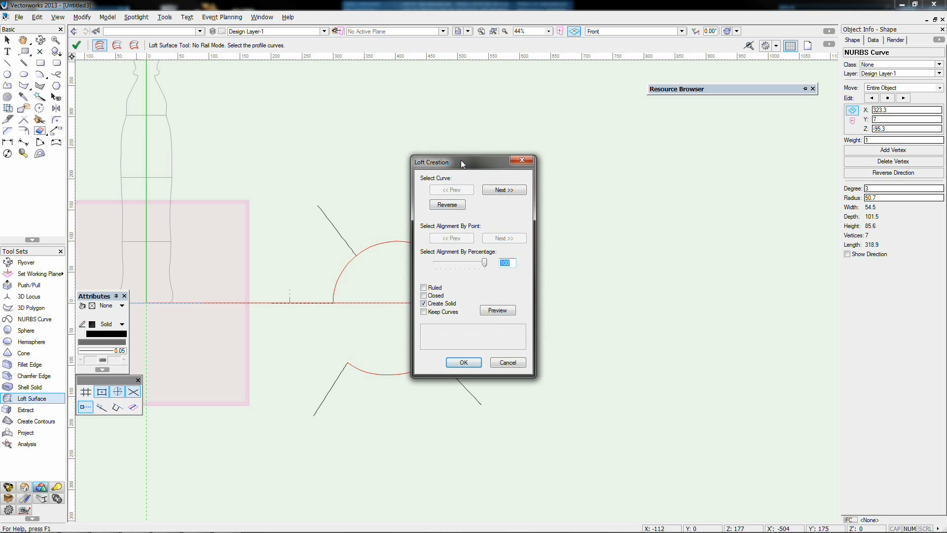
left_click_drag(460, 160, 628, 151)
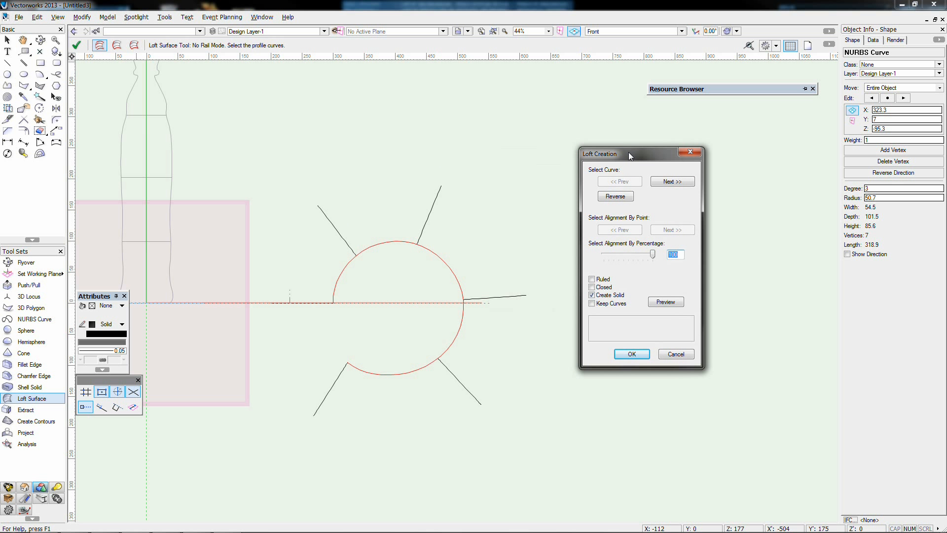
left_click(603, 287)
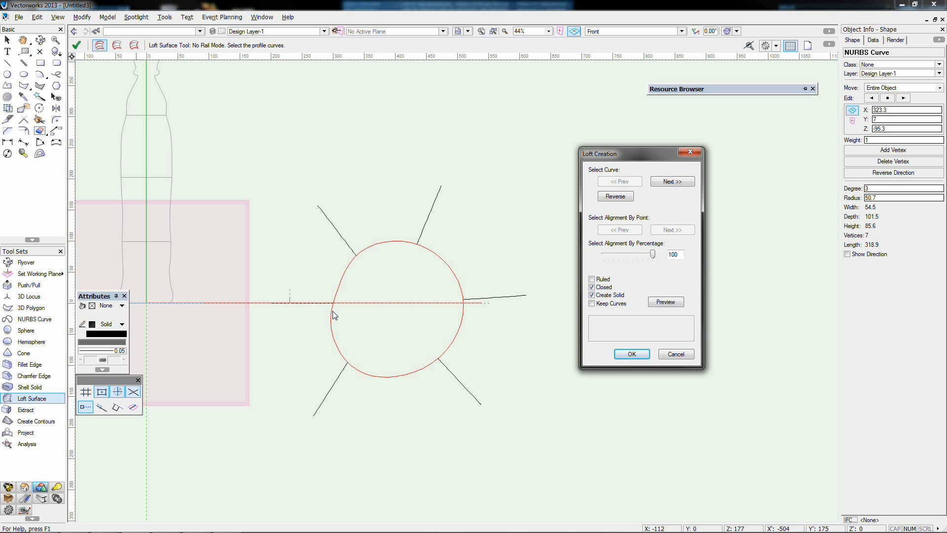
left_click(593, 288)
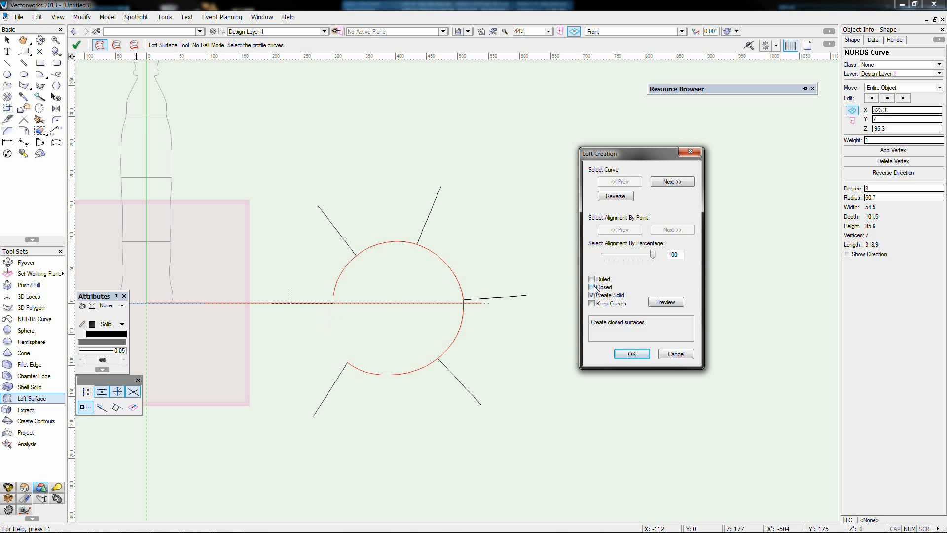
left_click(593, 287)
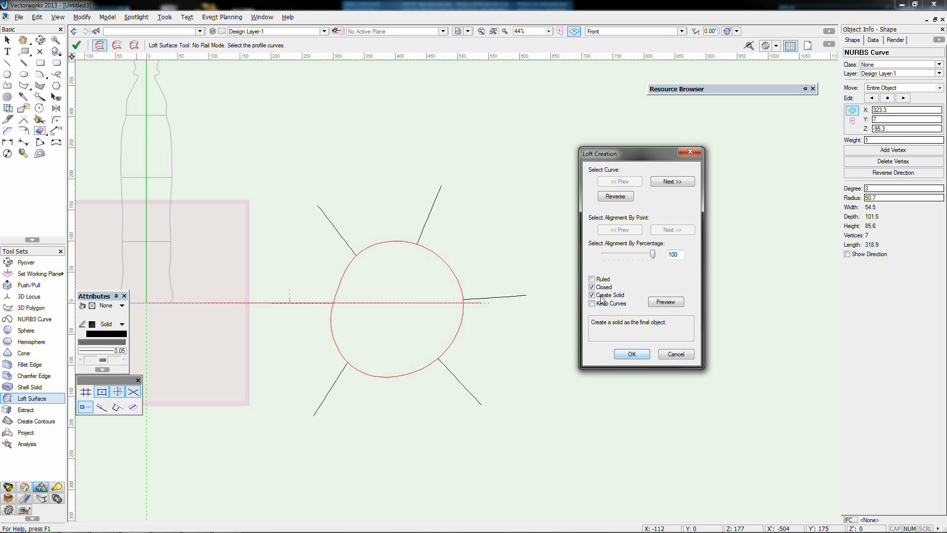
left_click(631, 354)
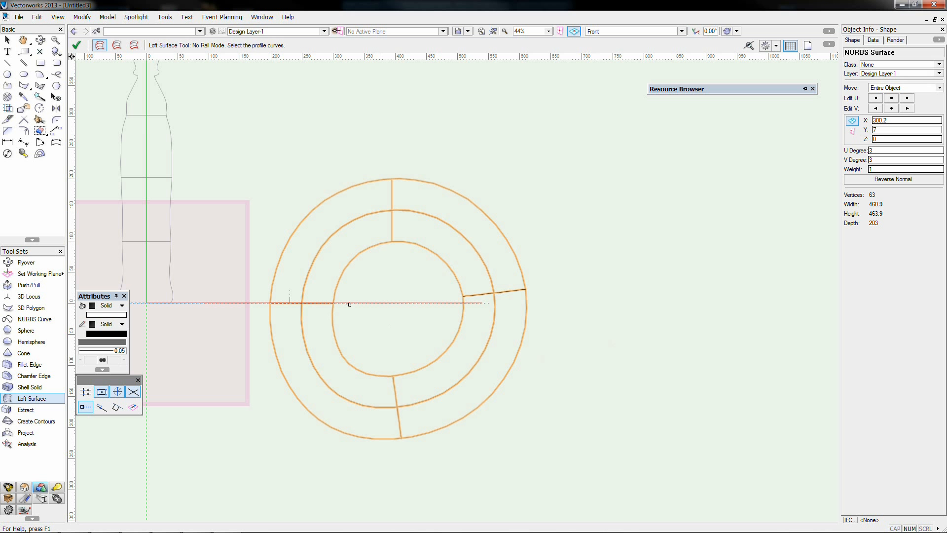
- In the shaded Right Isometric view, reshape the ring by pulling one outer NURBS vertex outward, making the ring about 527 mm wide
key("KP_3")
middle_click_drag(356, 311, 434, 170)
key("ctrl+shift+g")
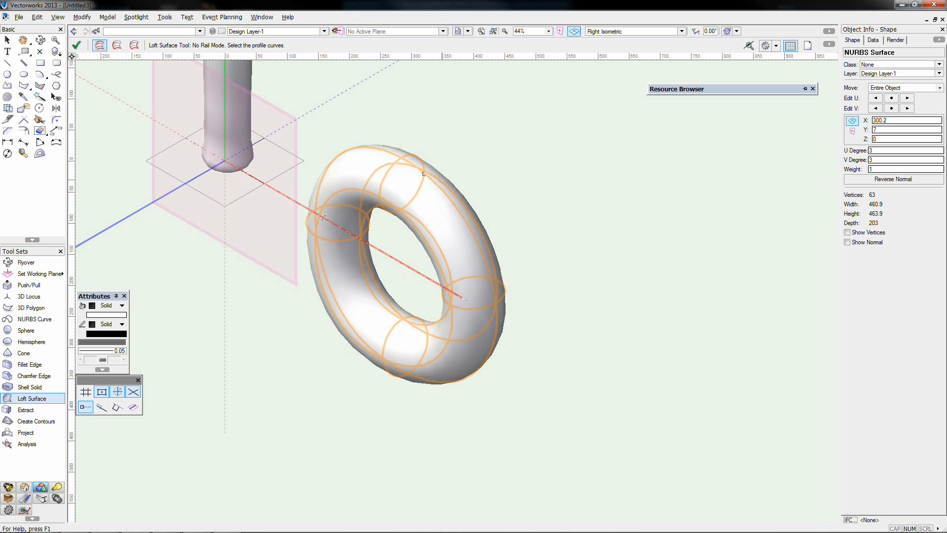
key("x")
left_click(491, 146)
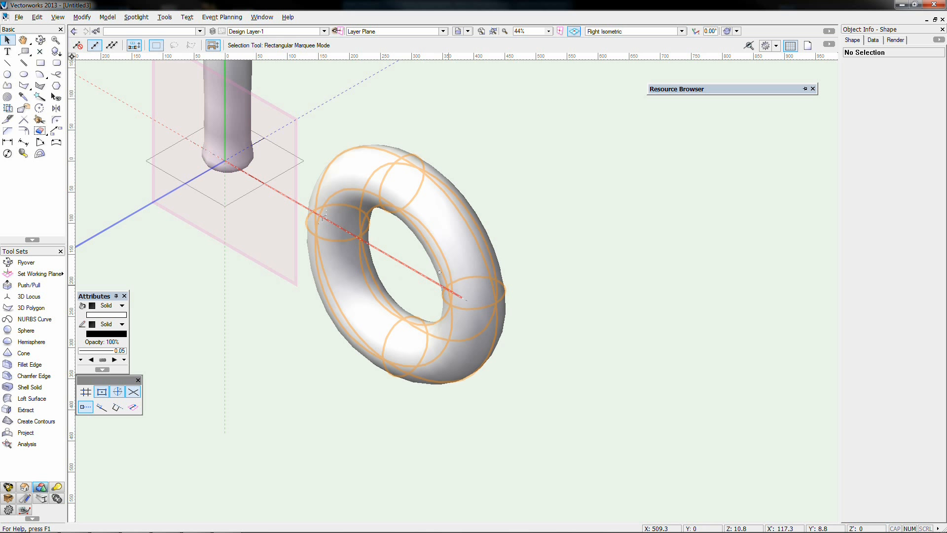
double_click(449, 285)
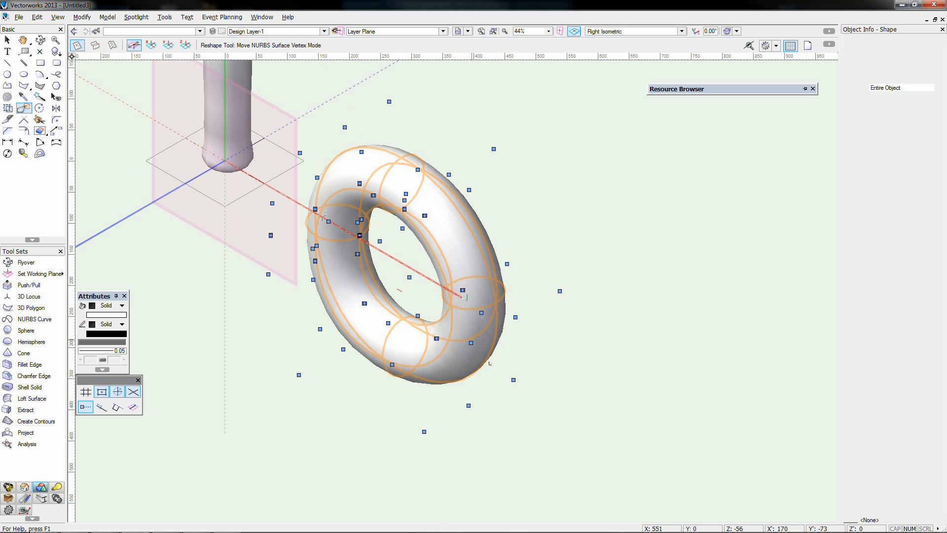
left_click(514, 316)
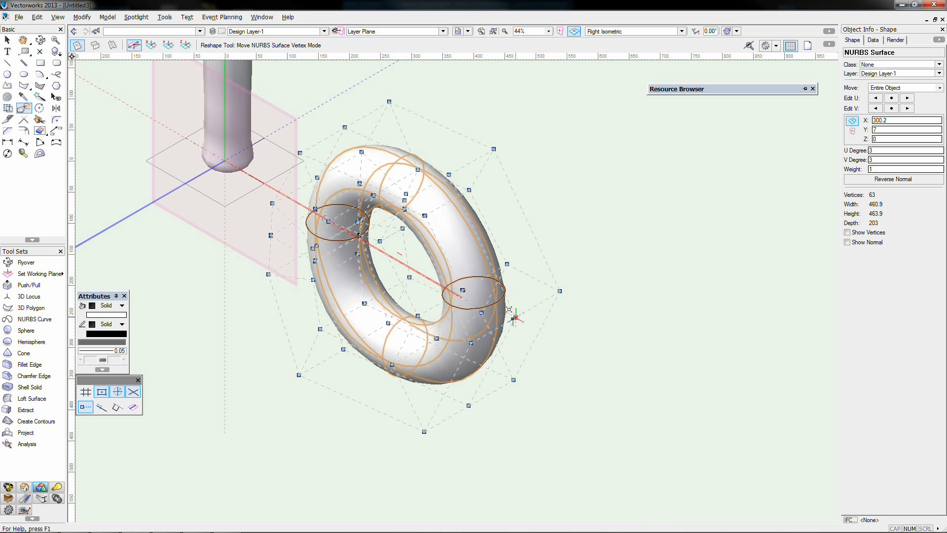
left_click(537, 325)
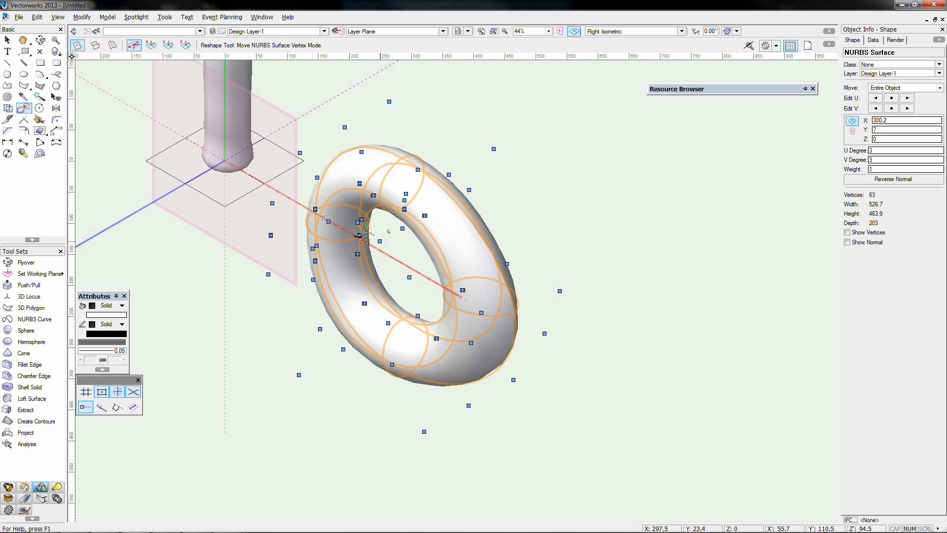
- Decline to name, save and back up the document, and leave the Reshape tool
left_click(860, 235)
left_click(861, 237)
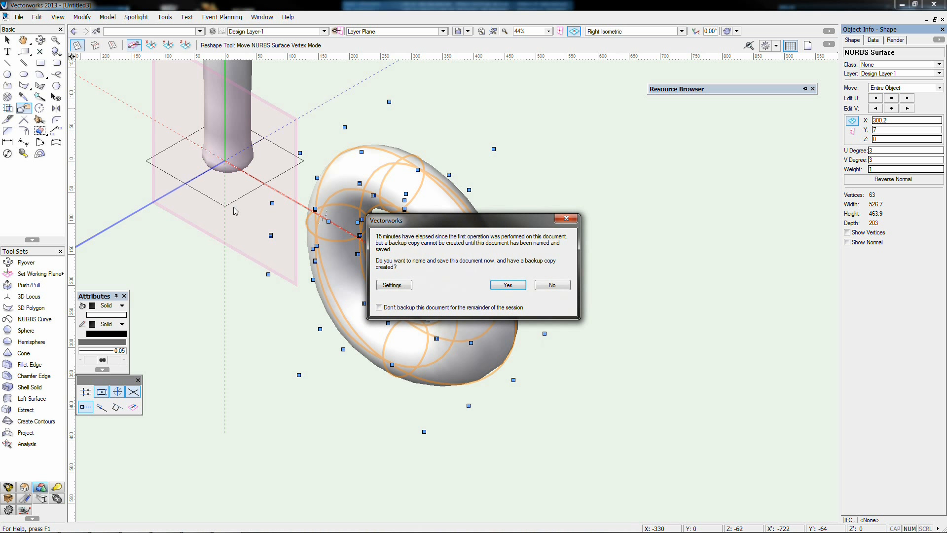
left_click(552, 285)
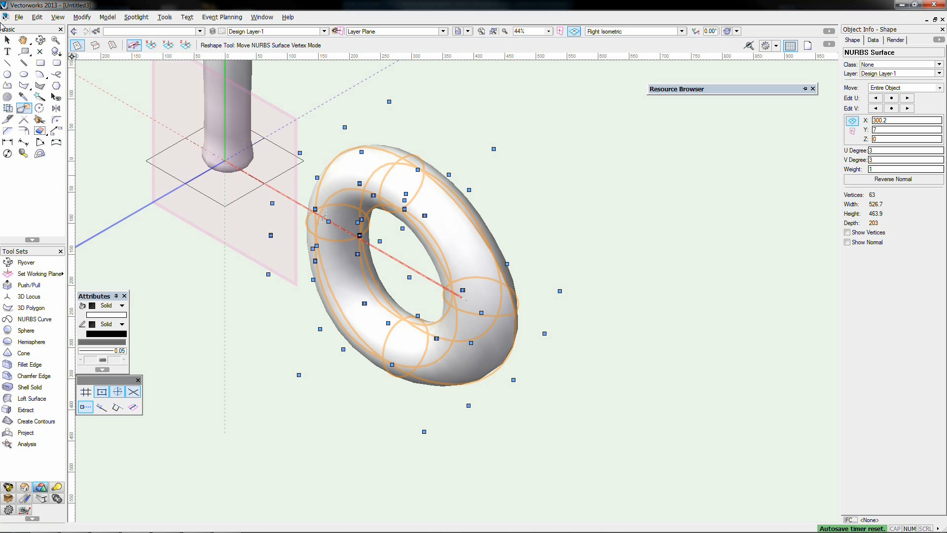
left_click(7, 41)
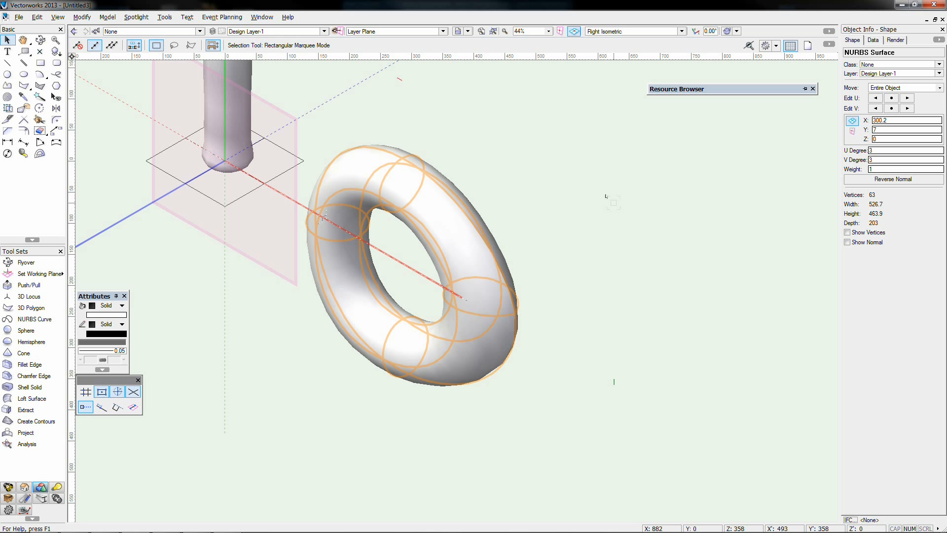
- In Top/Plan view, delete the lofted ring and the bottle from the design layer
scroll(609, 197, "down", 2)
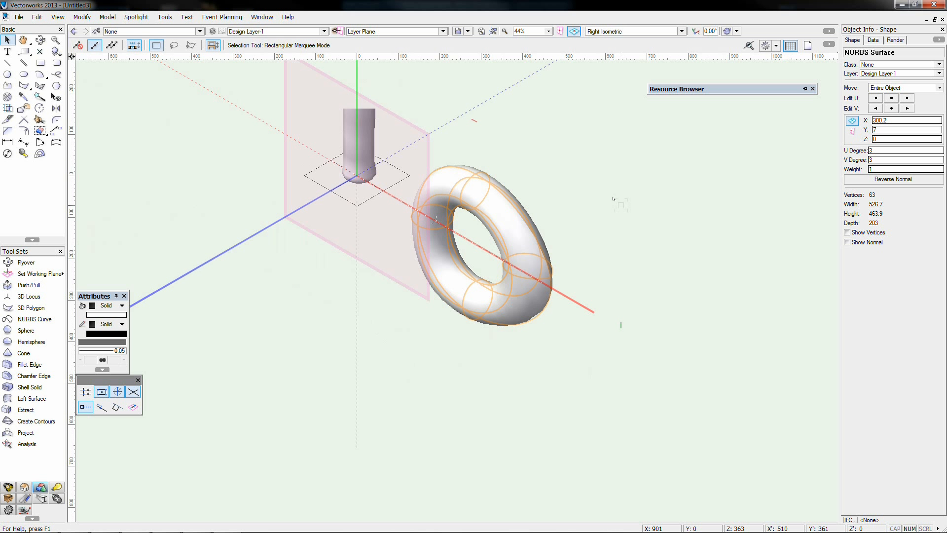
key("F5")
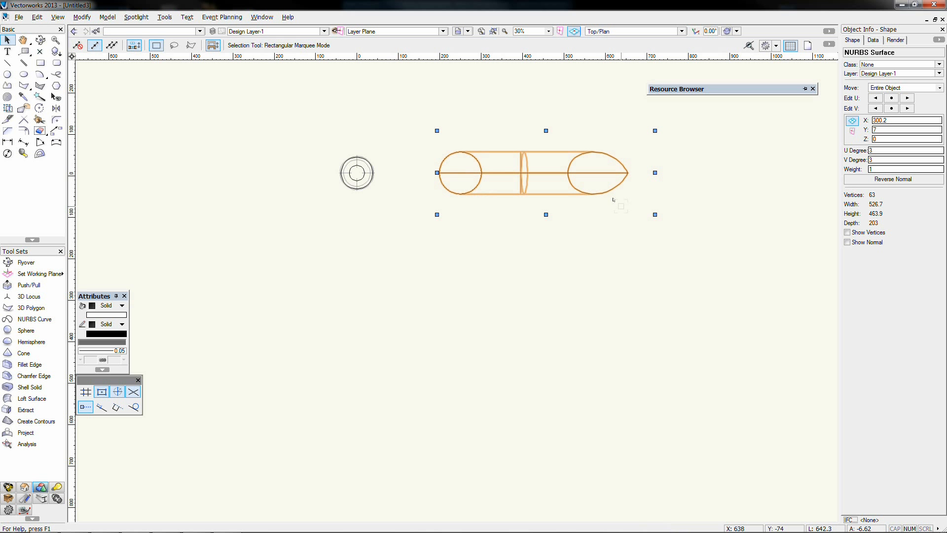
scroll(613, 199, "down", 1)
key("Delete")
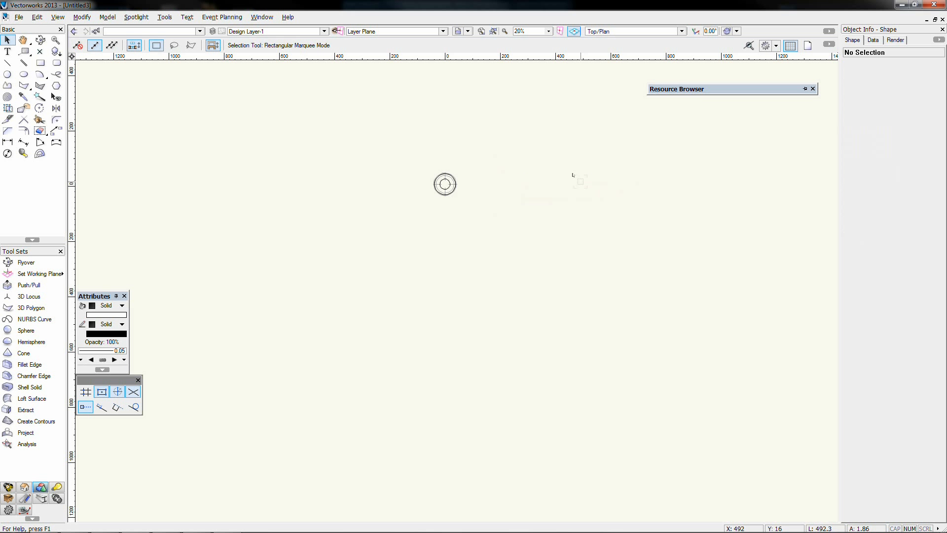
middle_click_drag(579, 181, 470, 180)
left_click(330, 181)
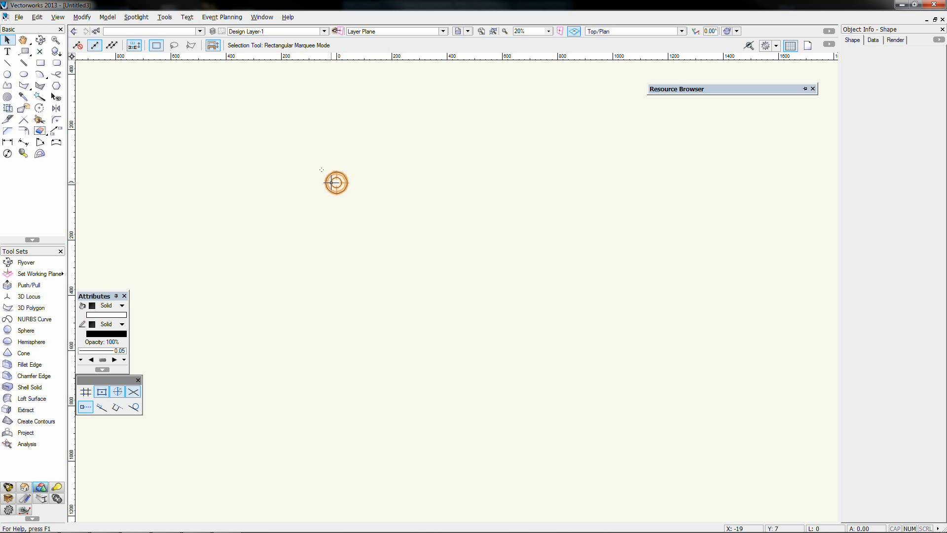
key("Delete")
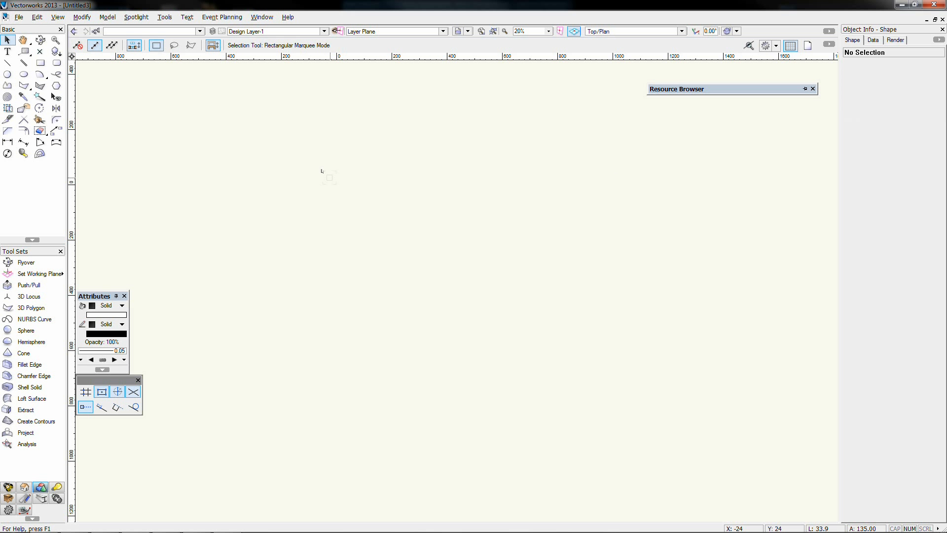
- Open the Create Object settings for a new rectangle on the empty design layer
scroll(321, 171, "up", 5)
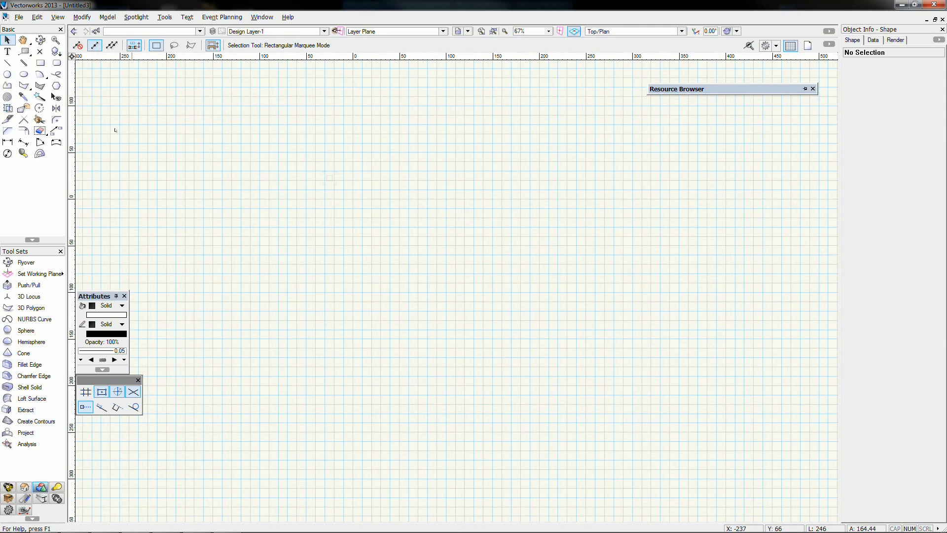
middle_click_drag(255, 129, 293, 212)
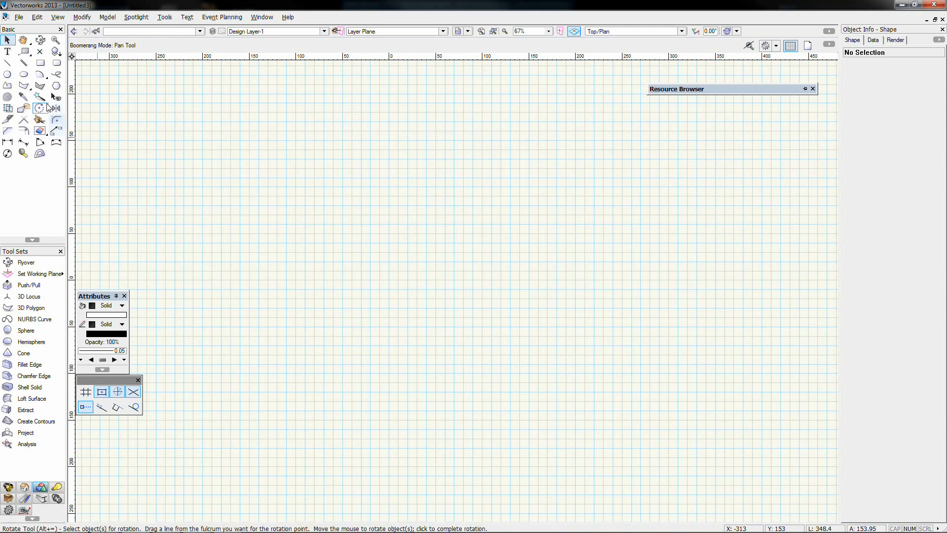
left_click(41, 63)
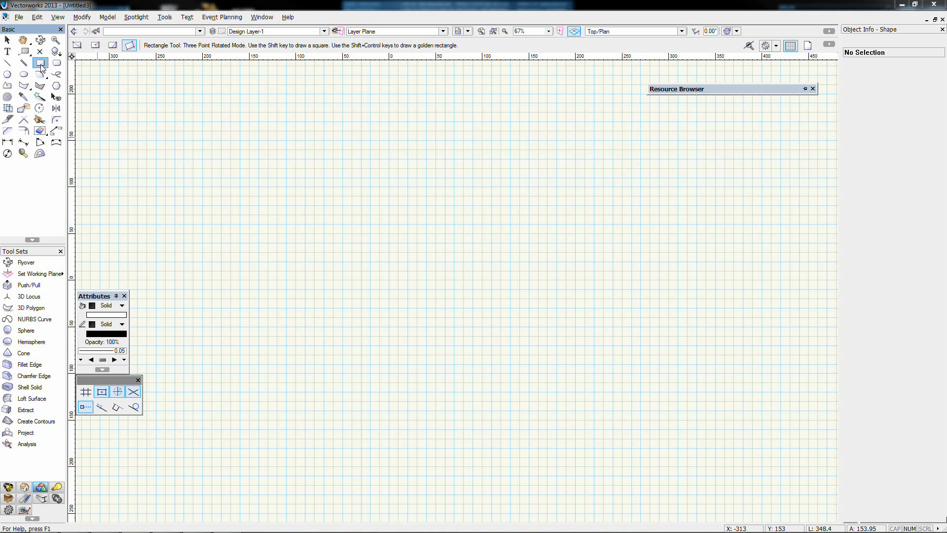
double_click(320, 272)
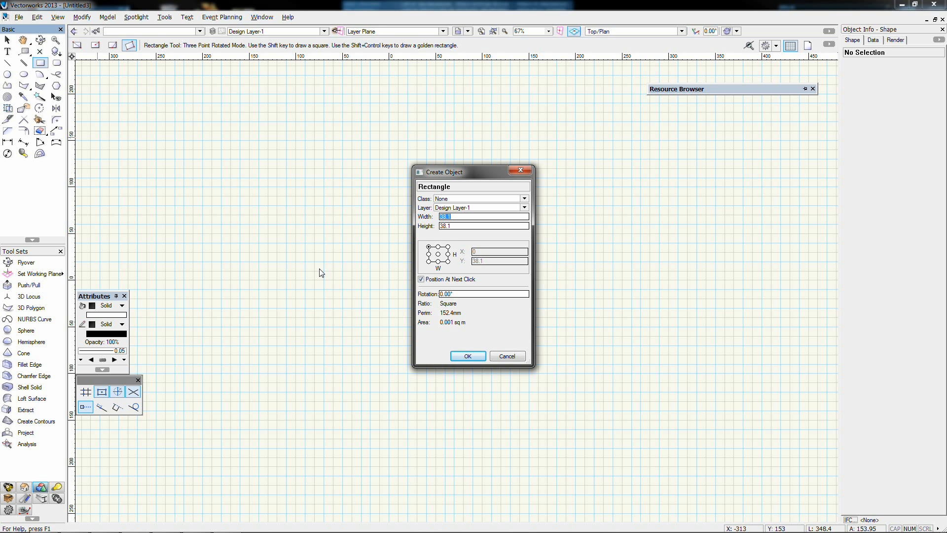
- Create a rectangle 50 mm wide and 80 mm high and place it near the drawing's origin
type("50")
key("Tab")
type("80")
key("Return")
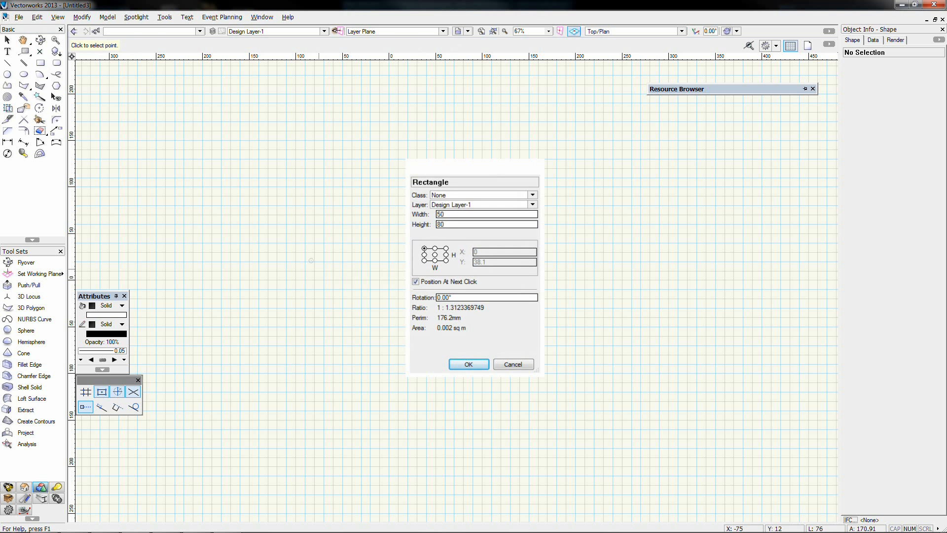
left_click(382, 239)
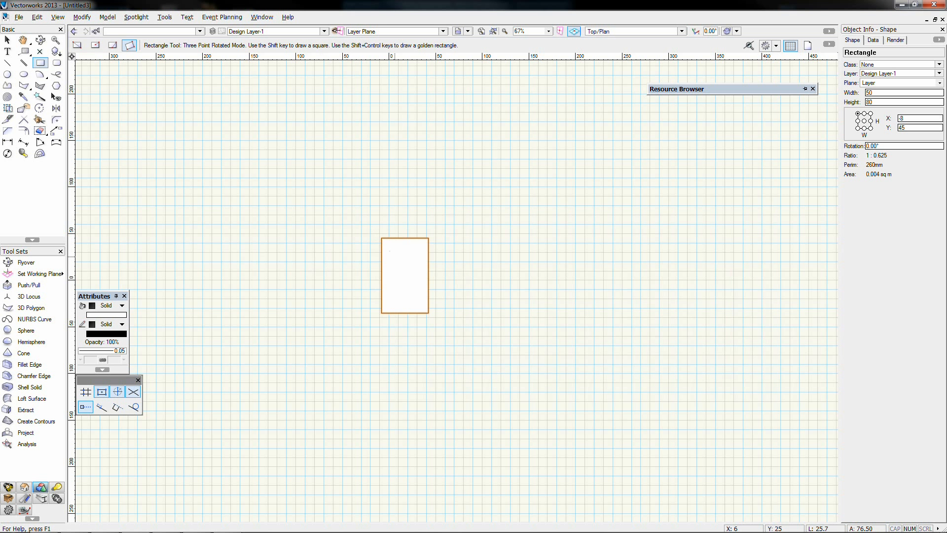
scroll(395, 283, "up", 2)
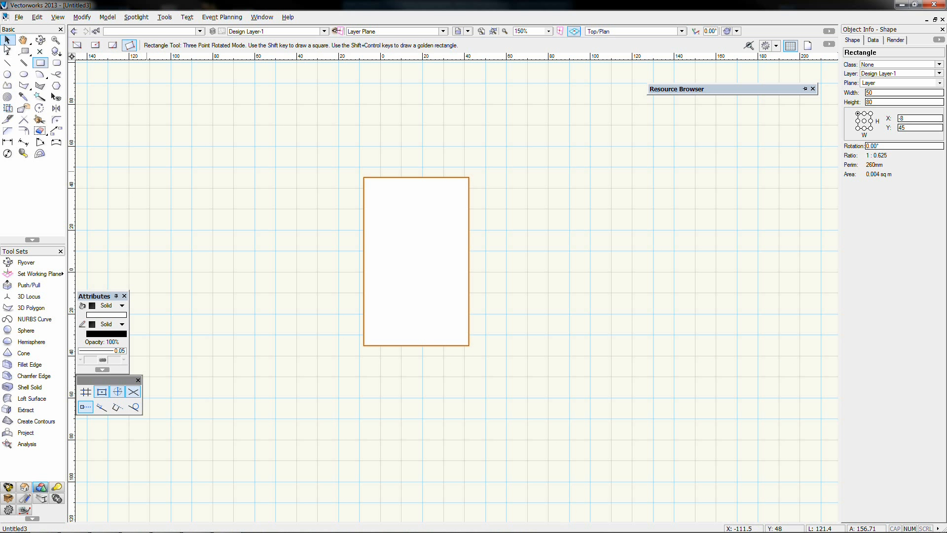
left_click(7, 42)
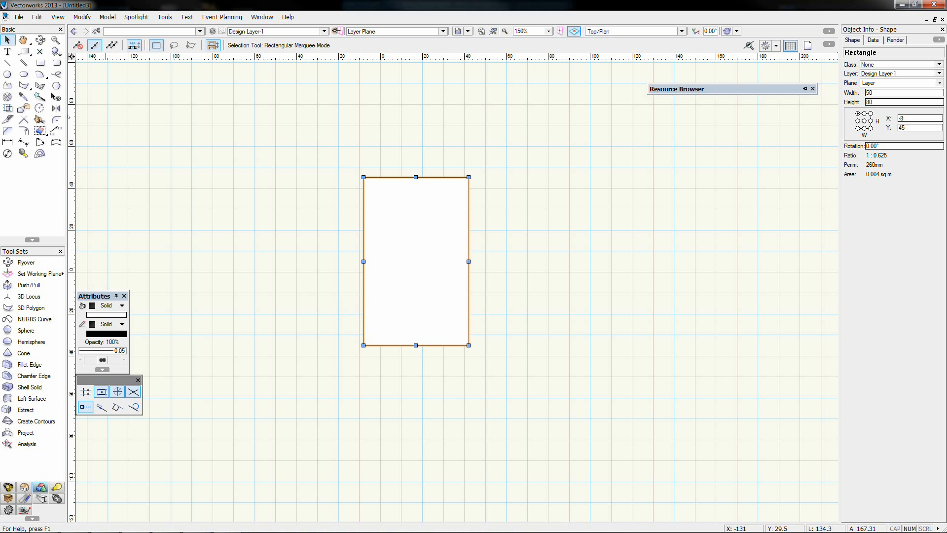
- Draw a 25 × 20 mm rectangle in the large rectangle's lower-left corner, starting from the midpoint of its base
left_click(40, 62)
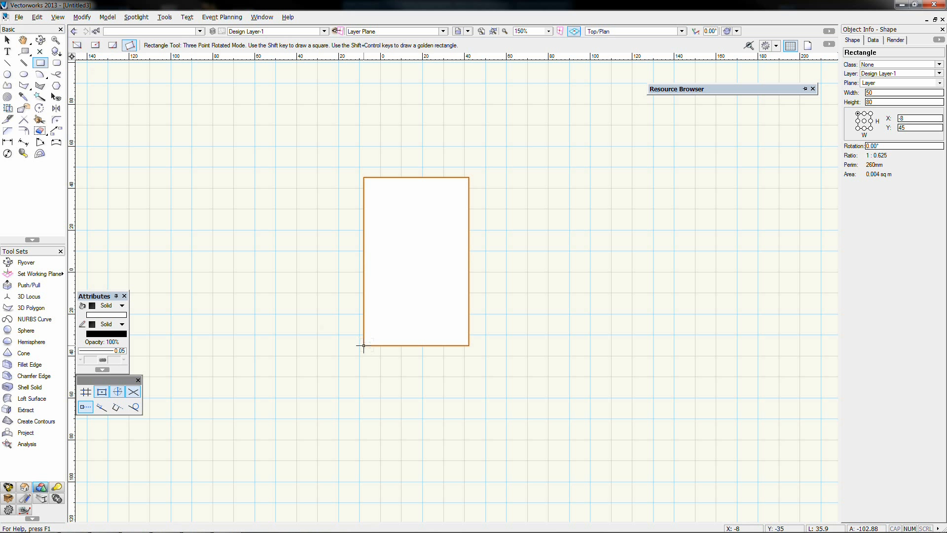
left_click(415, 345)
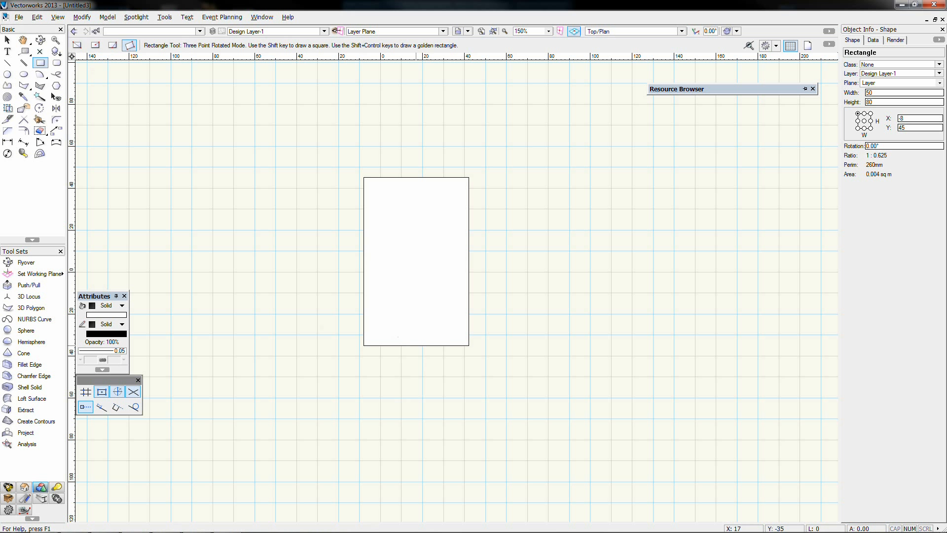
left_click(364, 345)
key("Tab")
key("Tab")
type("2")
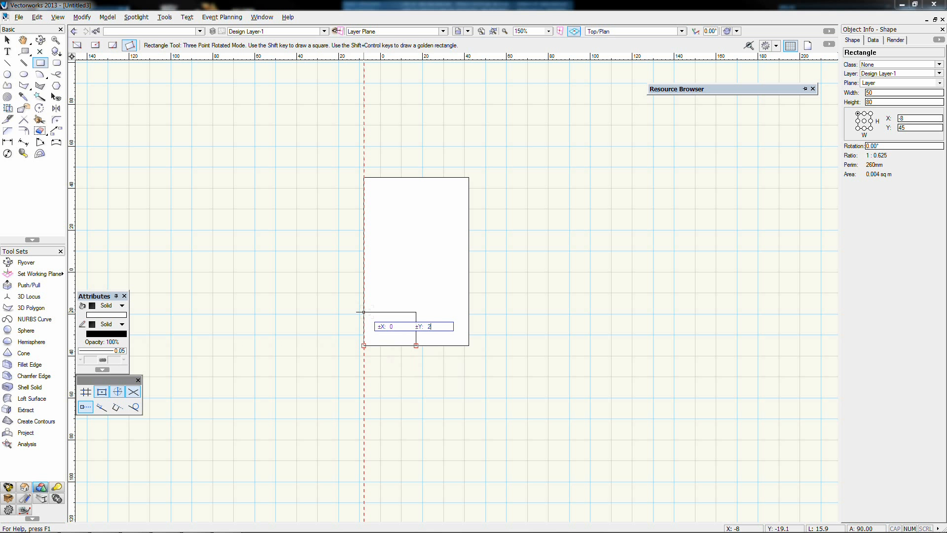
type("0")
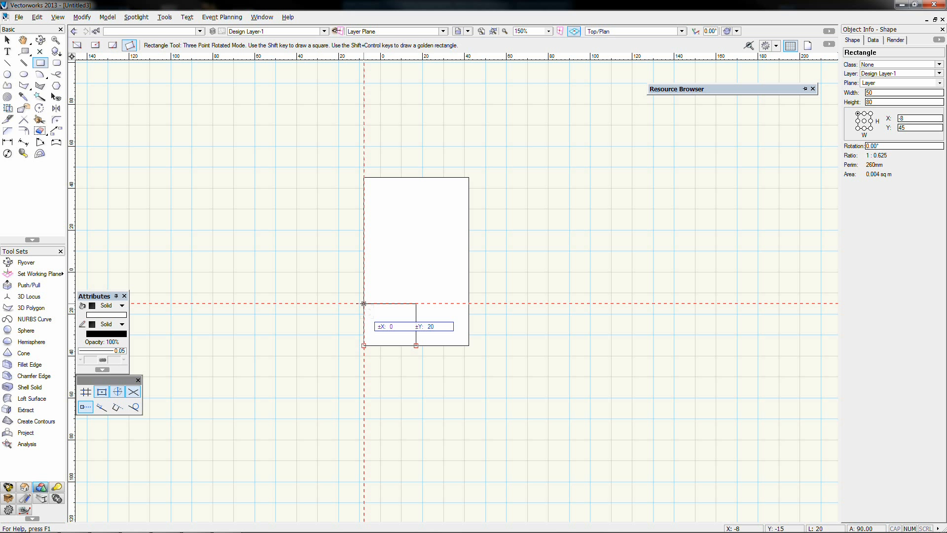
left_click(363, 304)
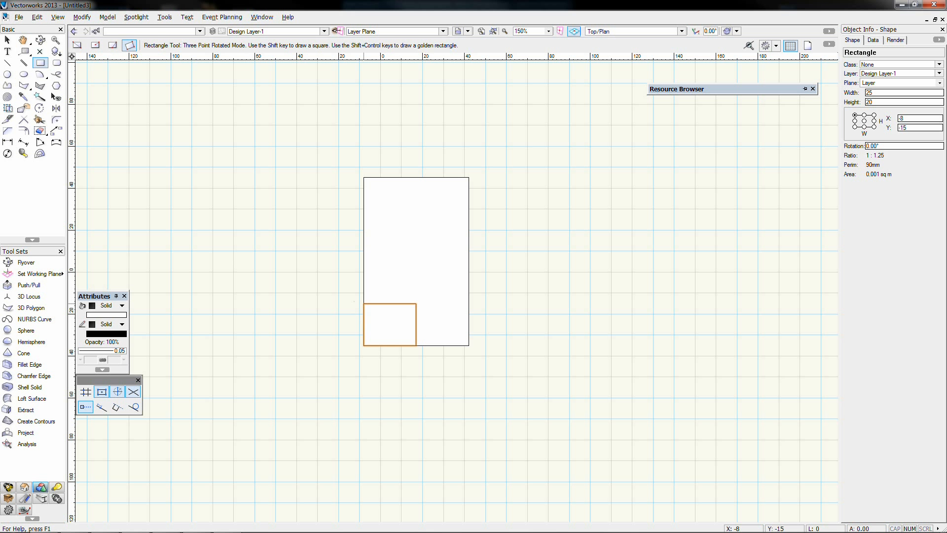
- Draw a rotated rectangle about 32 × 18 mm along the small rectangle's falling diagonal, extending outward past the lower-left corner
left_click(363, 303)
left_click(416, 346)
left_click(393, 375)
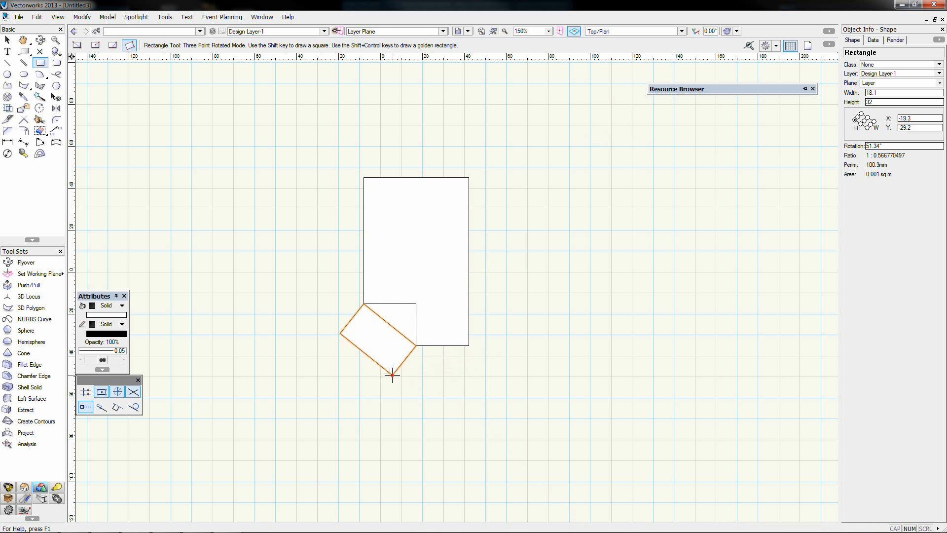
- Clip the large rectangle with the rotated rectangle to cut off its lower-left corner diagonally
key("x")
left_click(437, 289, "shift")
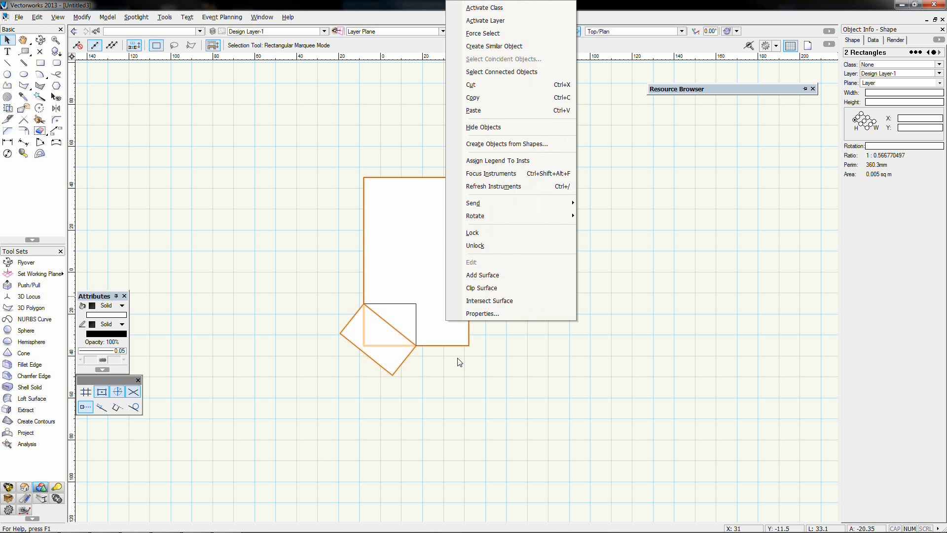
right_click(444, 290)
left_click(492, 289)
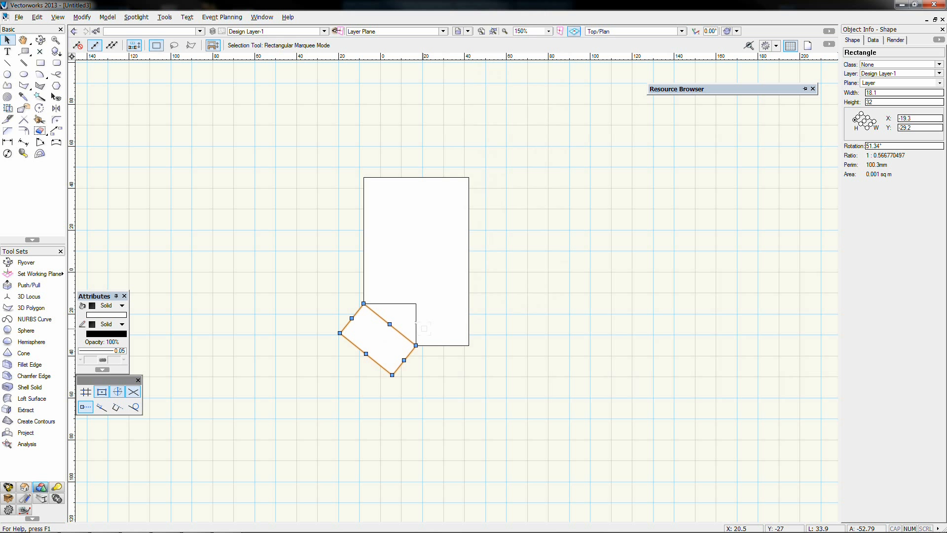
- Mirror a duplicate of the rotated rectangle across the large shape's vertical centre line
left_click(56, 108)
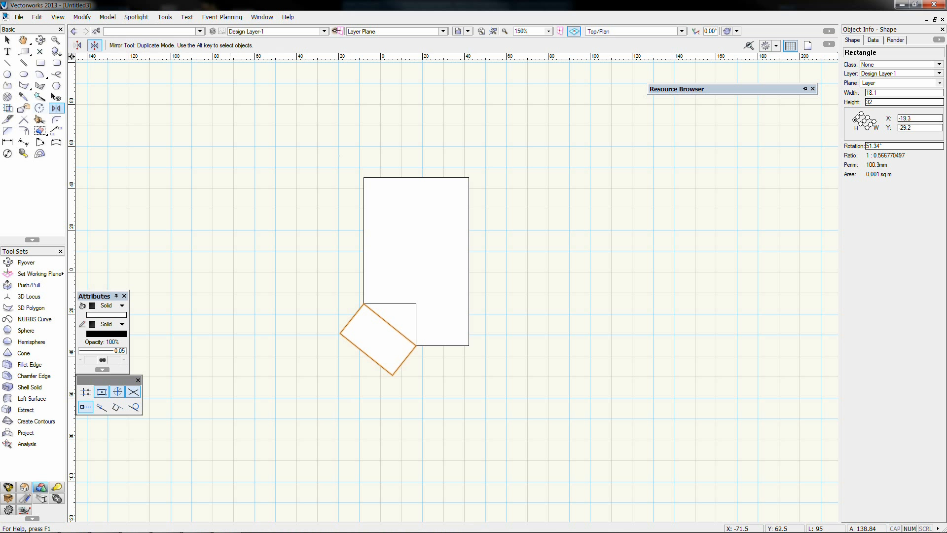
left_click(415, 177)
left_click(416, 212)
- Clip the large shape with the mirrored rectangle to form a bottom point, and delete the leftover construction rectangles
key("x")
left_click(439, 296, "shift")
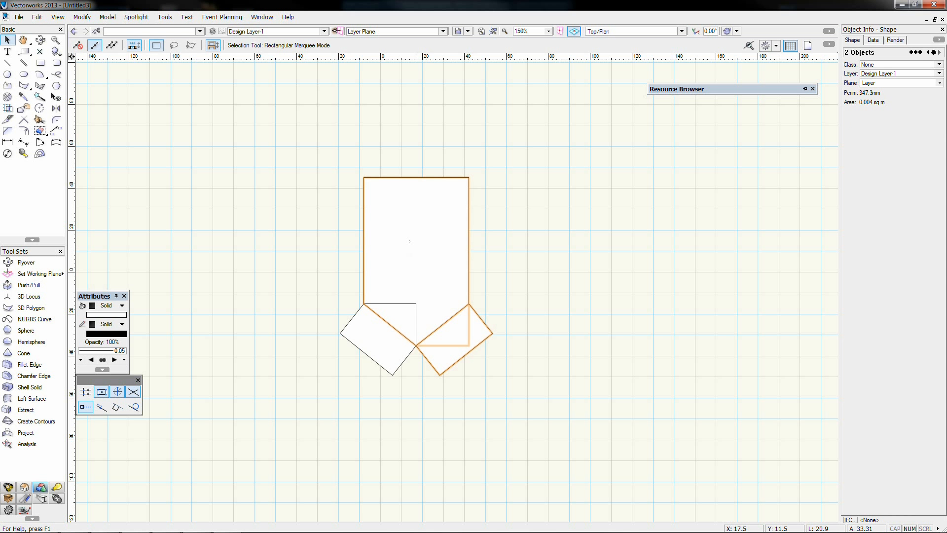
right_click(418, 319)
left_click(453, 288)
left_click_drag(541, 279, 294, 433)
key("Delete")
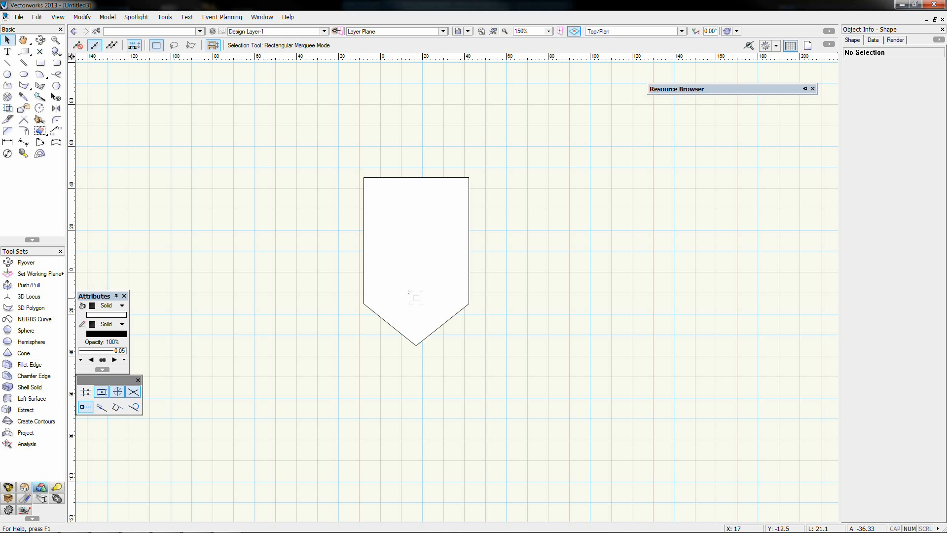
- Duplicate the pointed polygon and move the copy 20 mm along Y
left_click(409, 291)
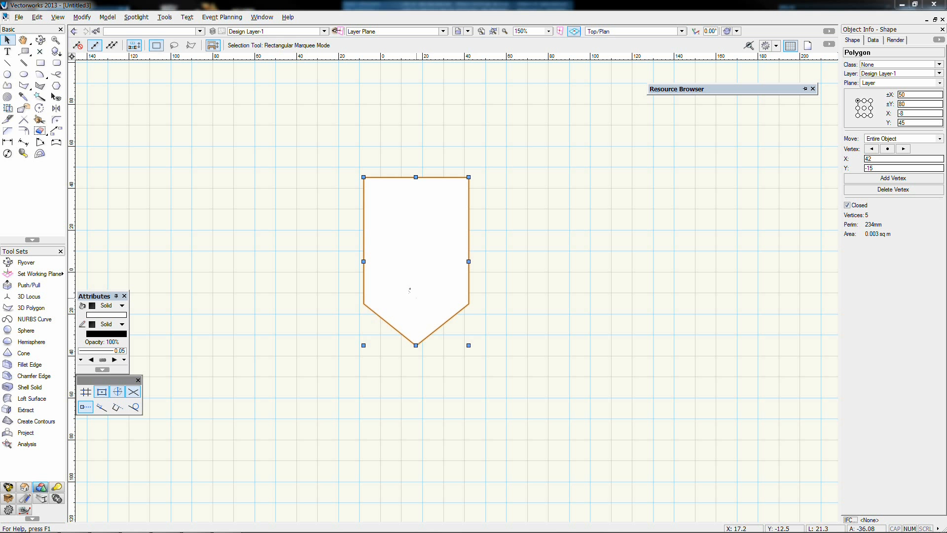
key("ctrl+m")
key("Tab")
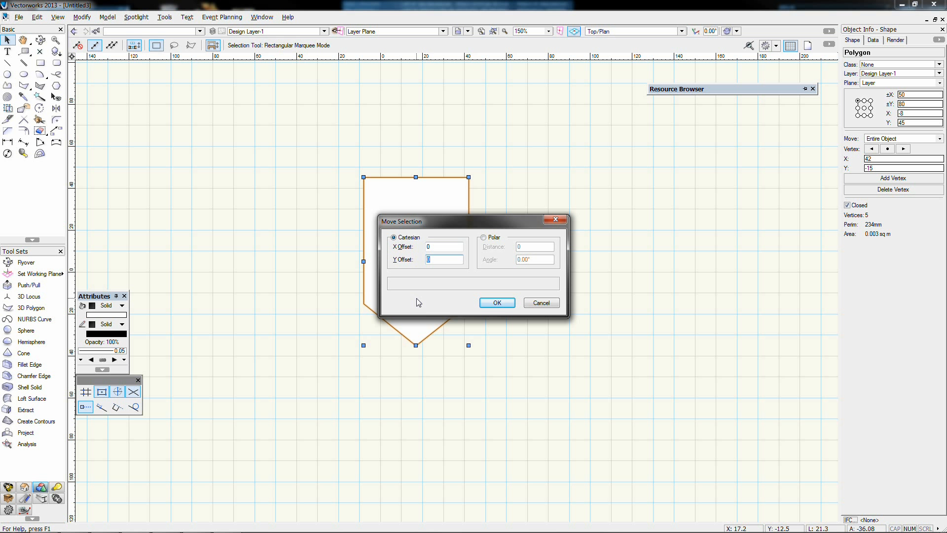
type("20")
key("Return")
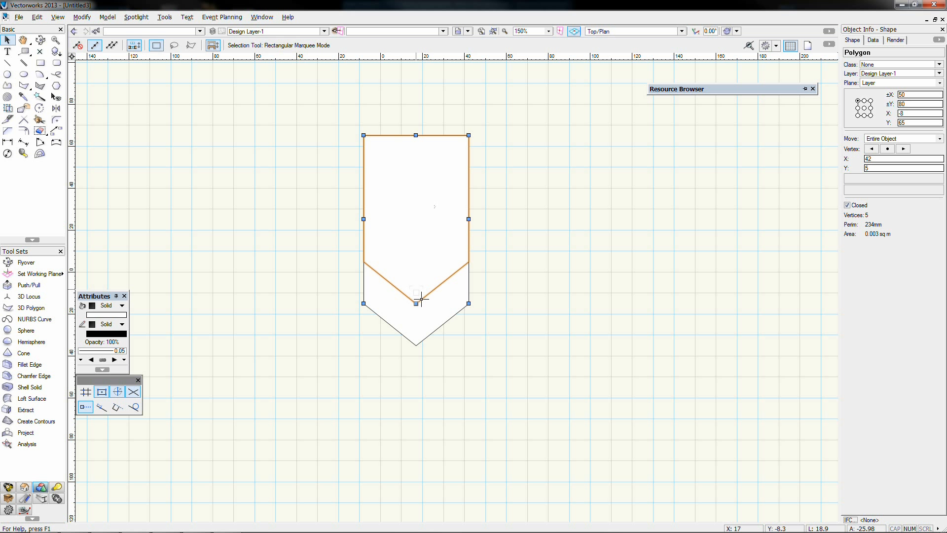
- Draw a 50 × 20 mm rectangle over the part of the moved polygon that extends above the original
key("4")
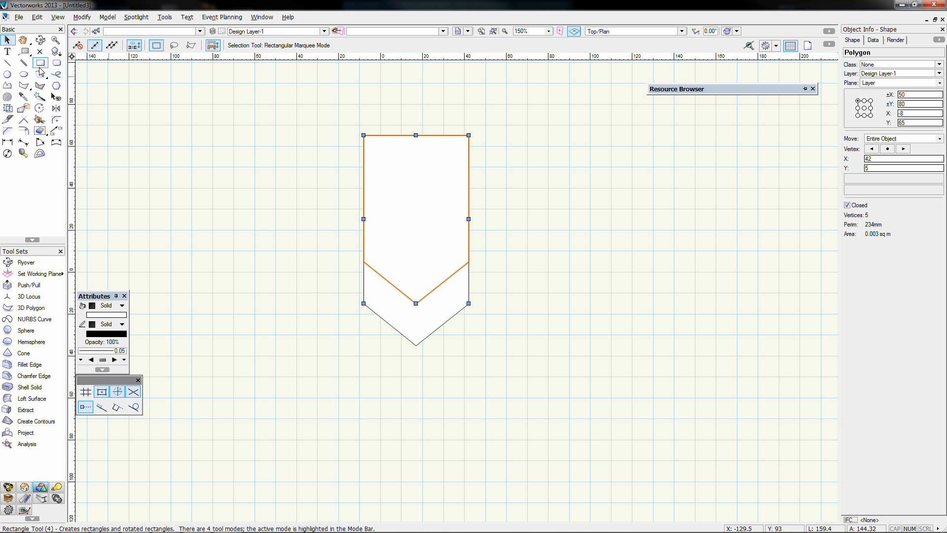
left_click(363, 135)
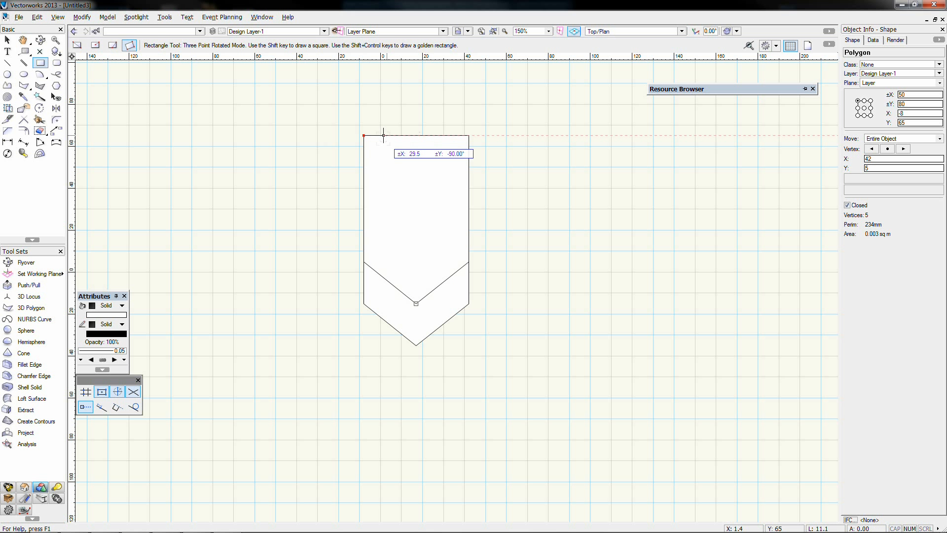
left_click(469, 134)
left_click(469, 176)
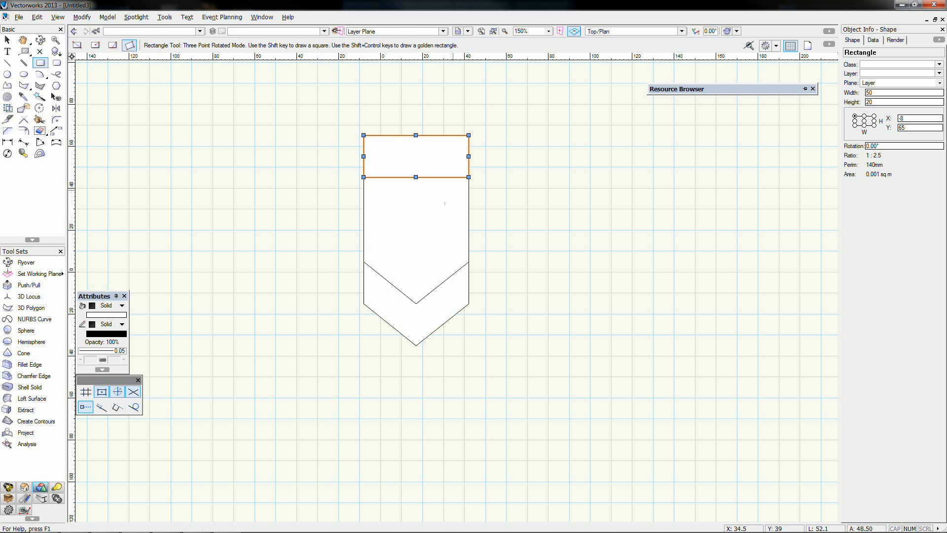
- Clip the moved polygon with the 50 × 20 mm rectangle and delete that rectangle
key("x")
left_click(448, 227, "shift")
right_click(451, 230)
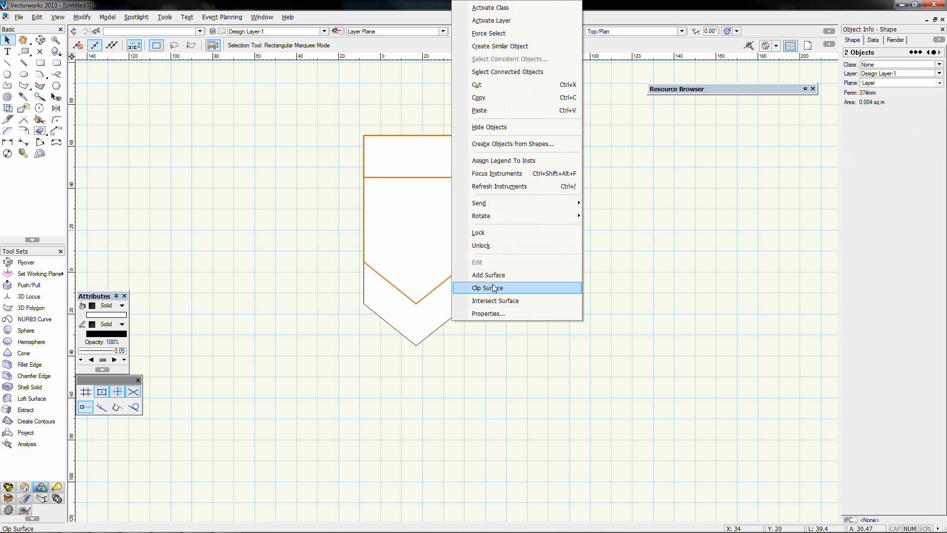
left_click(518, 288)
key("Delete")
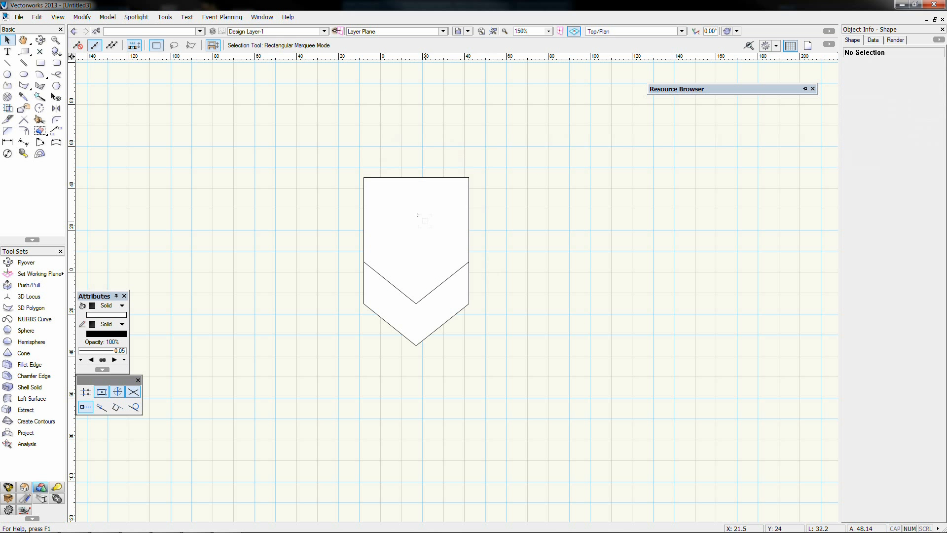
- Convert both pointed polygons to NURBS curves
left_click(424, 296)
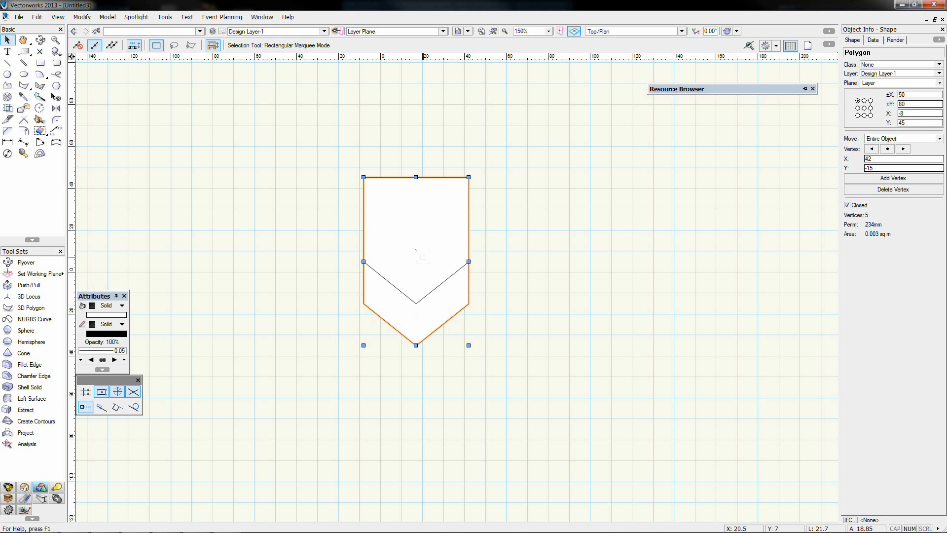
left_click(406, 272)
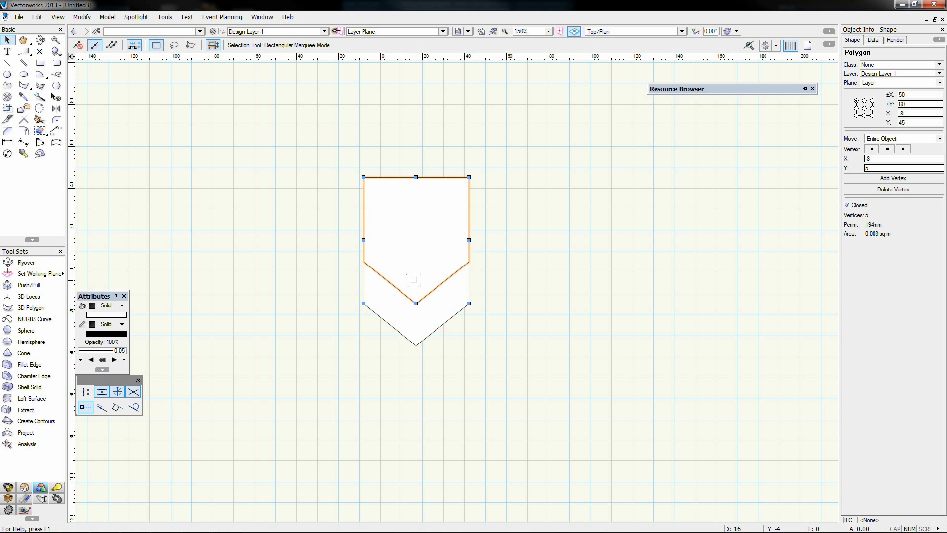
left_click_drag(314, 105, 516, 449)
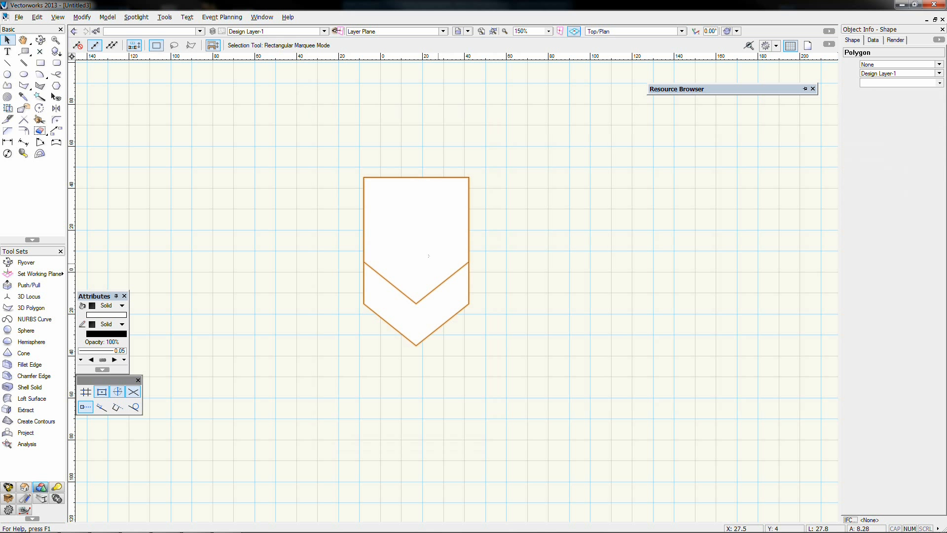
left_click(81, 16)
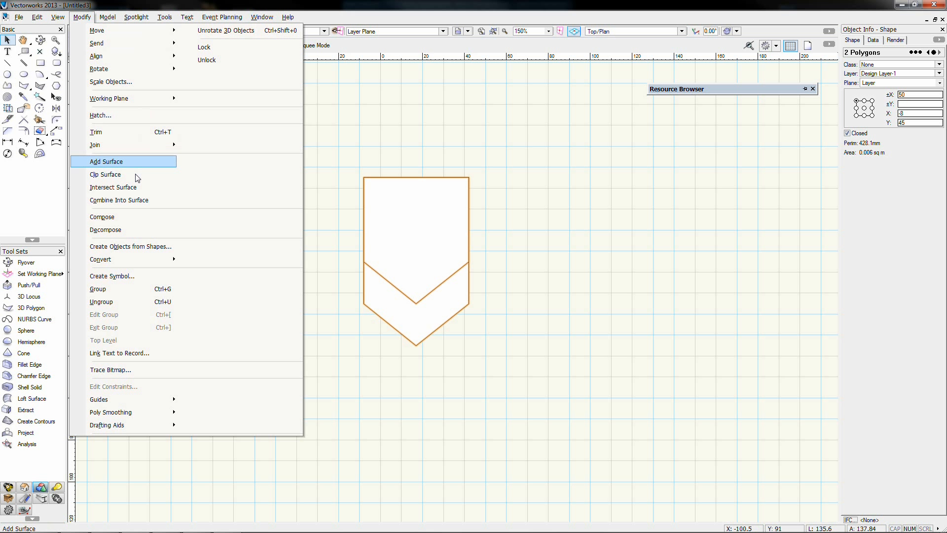
mouse_move(122, 260)
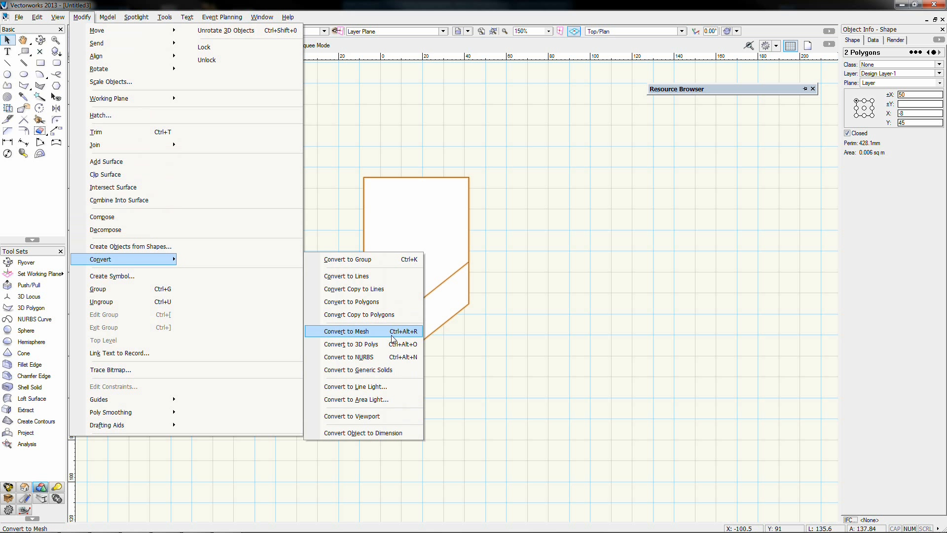
left_click(374, 356)
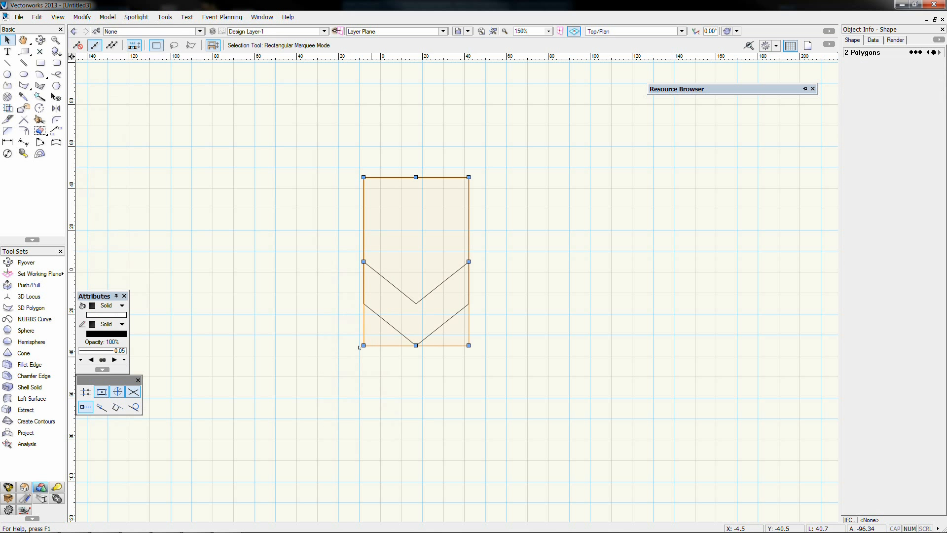
- Ungroup the converted outlines into separate NURBS curves and select both of them
left_click(304, 281)
left_click(355, 252)
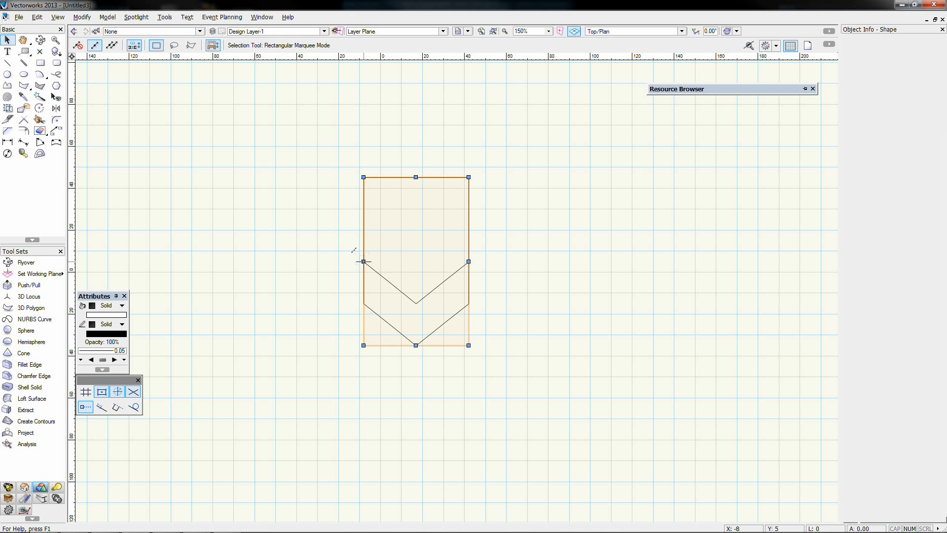
key("ctrl+u")
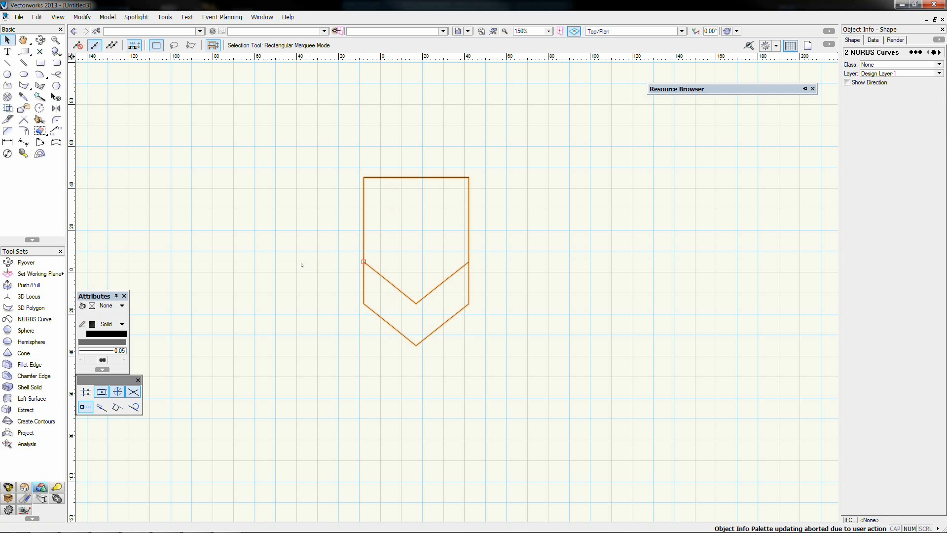
left_click(302, 265)
left_click_drag(331, 130, 528, 355)
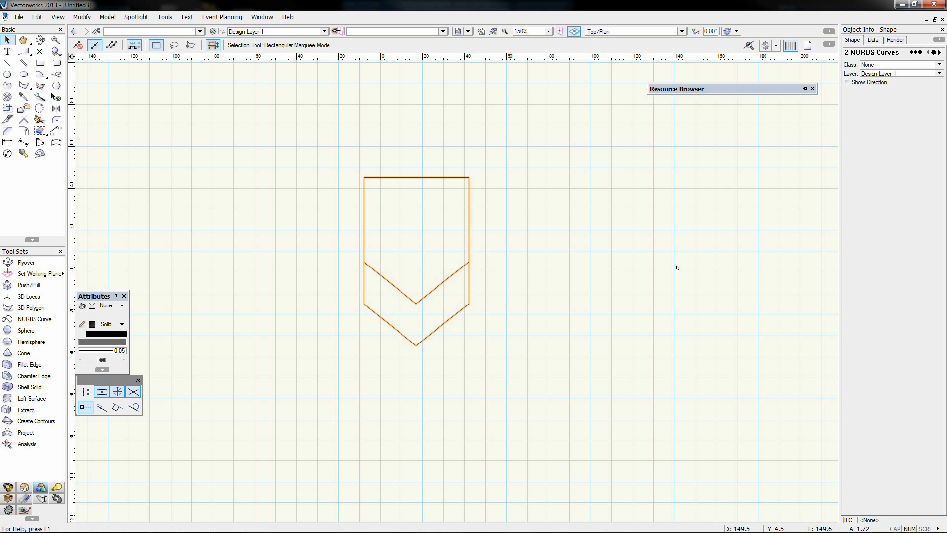
- Move the shorter pointed NURBS curve up by a Y offset of 40 mm in Front view
left_click(537, 301)
left_click(463, 306)
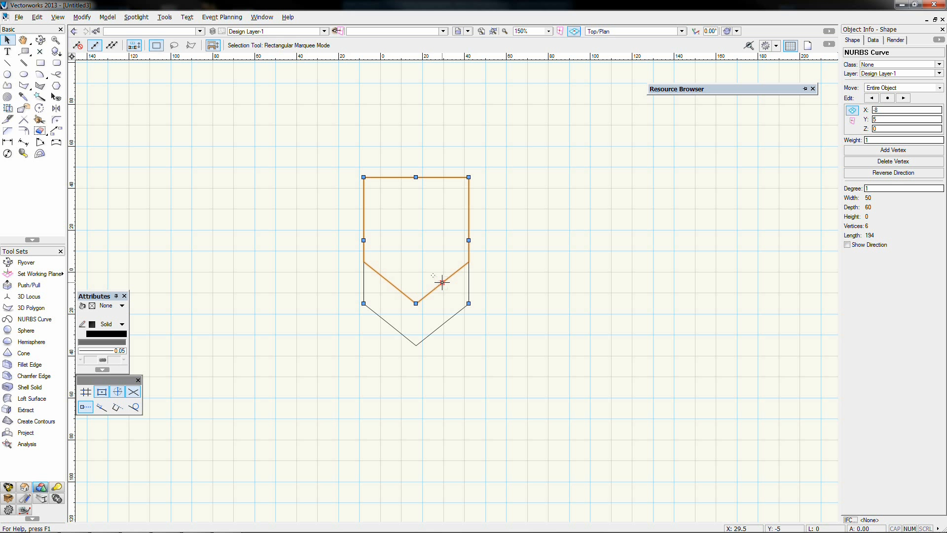
key("KP_2")
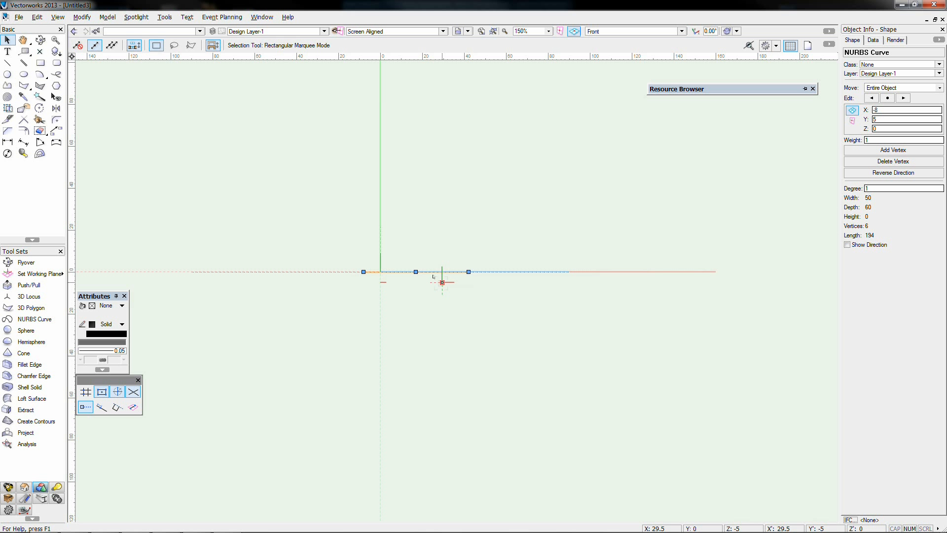
key("ctrl+m")
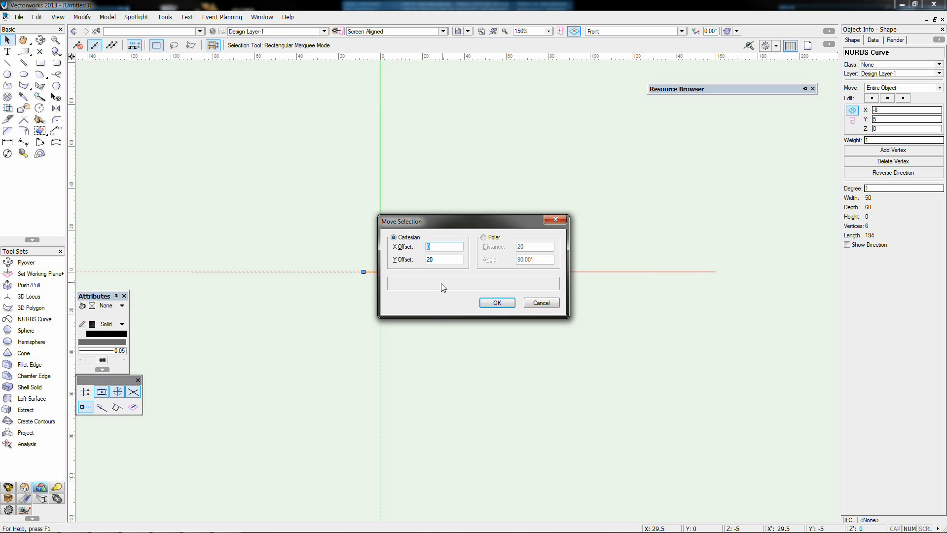
key("Tab")
type("40")
key("Return")
key("KP_3")
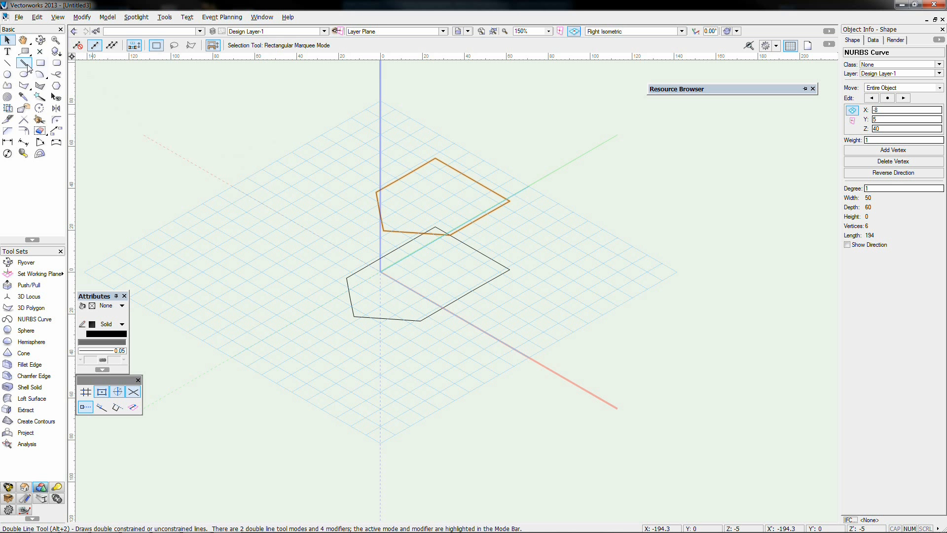
left_click(282, 248)
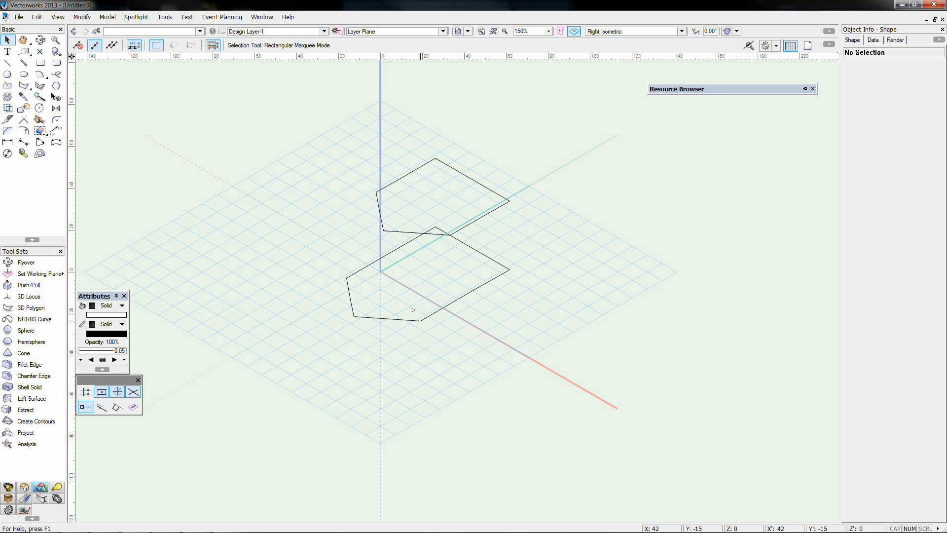
- Loft the lower pointed curve to the raised one in No Rail mode as a solid, previewing the result before creating it
left_click(420, 321)
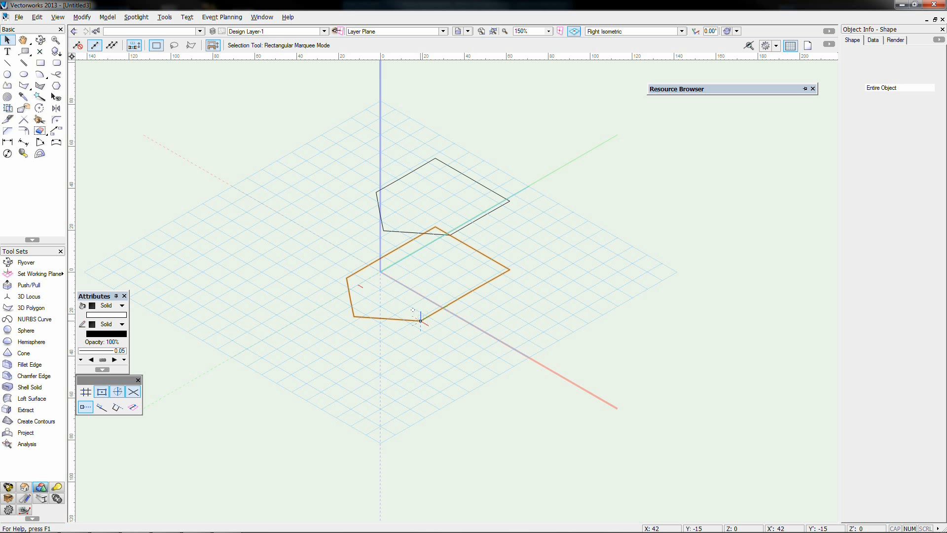
left_click(32, 398)
left_click(414, 312)
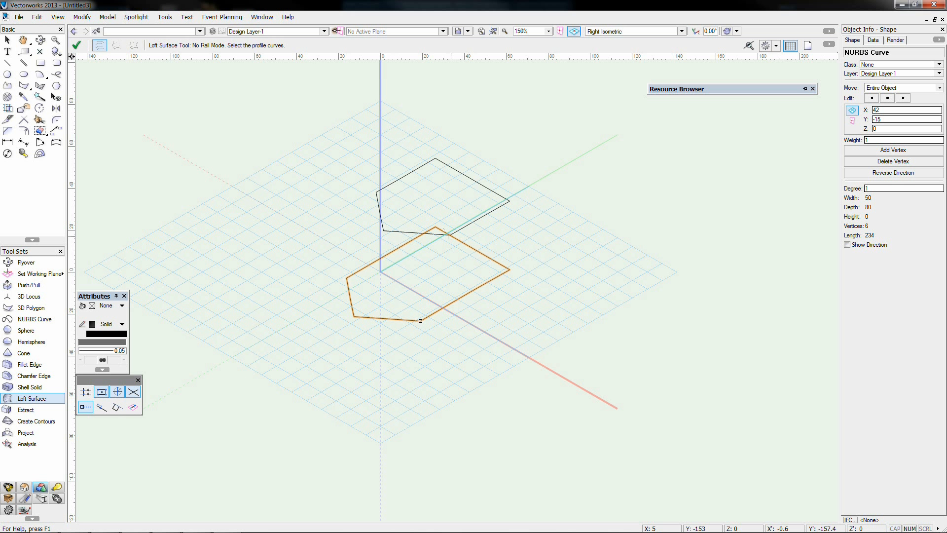
left_click(443, 228)
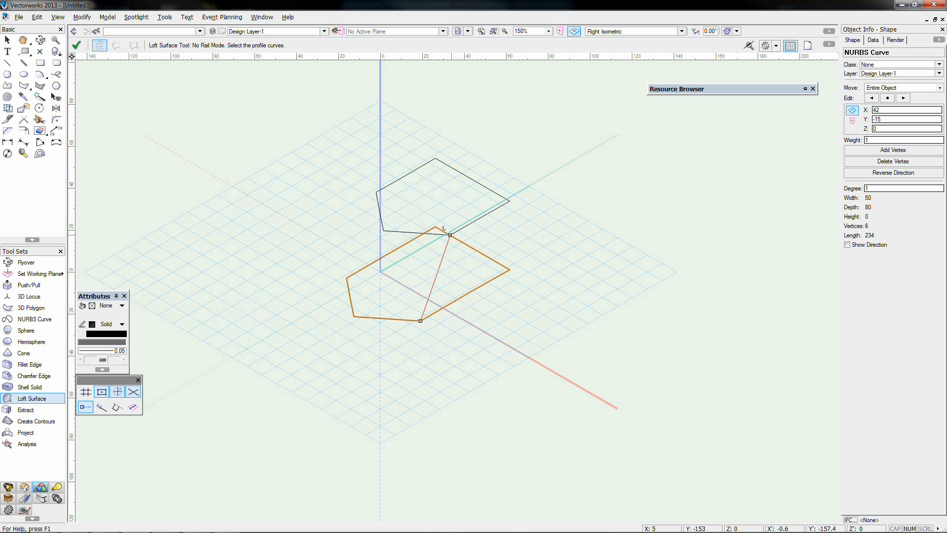
left_click(77, 45)
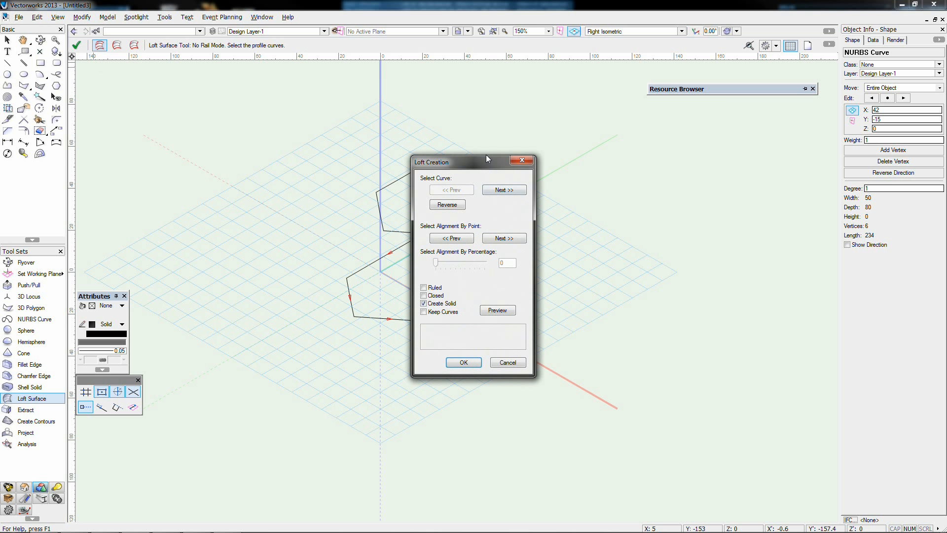
left_click_drag(486, 157, 652, 143)
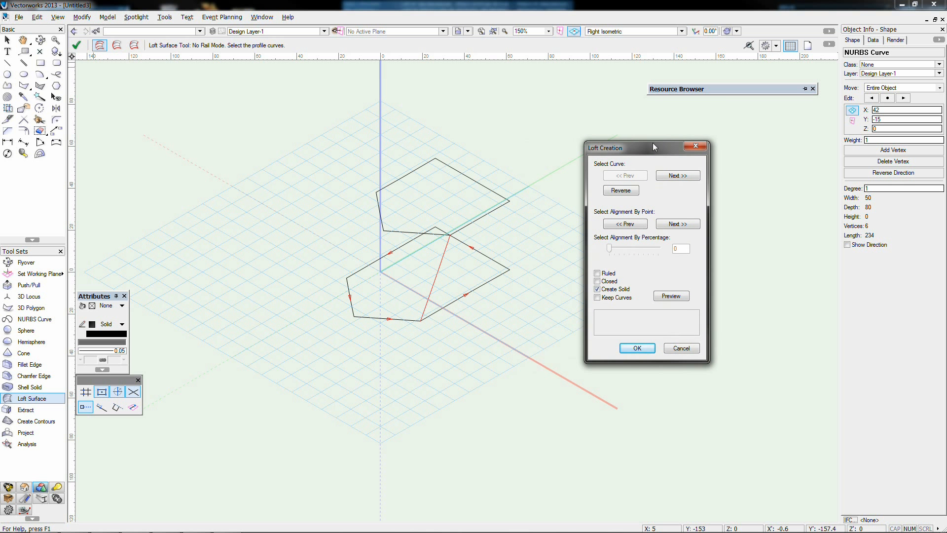
left_click(662, 296)
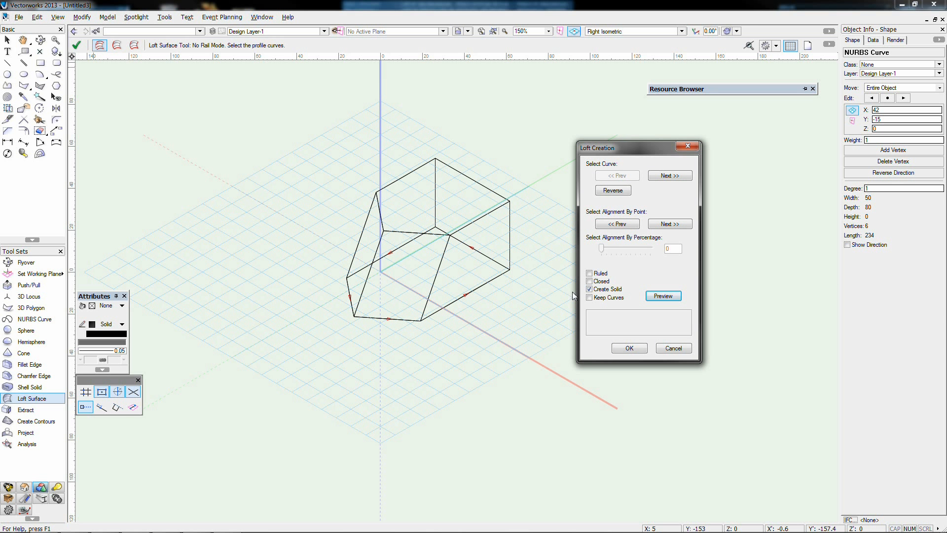
left_click(629, 348)
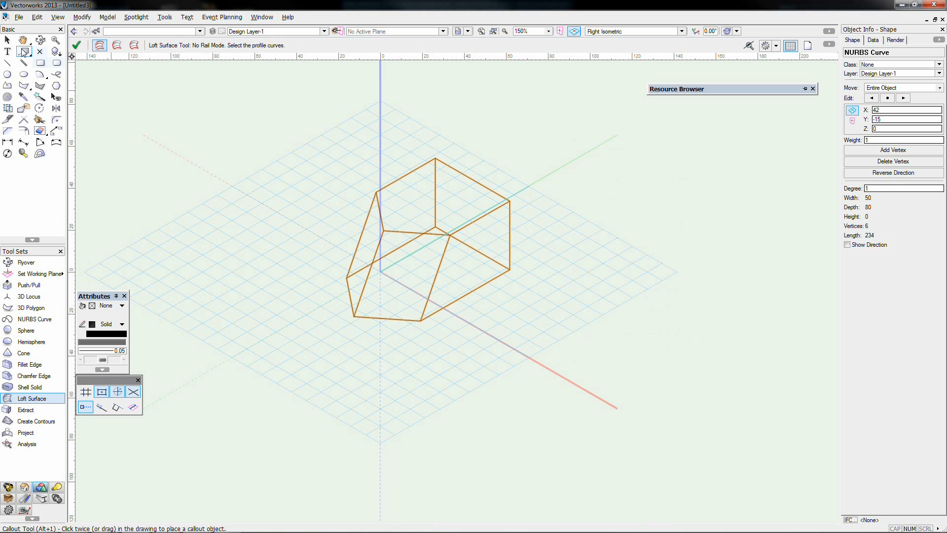
key("x")
left_click(305, 207)
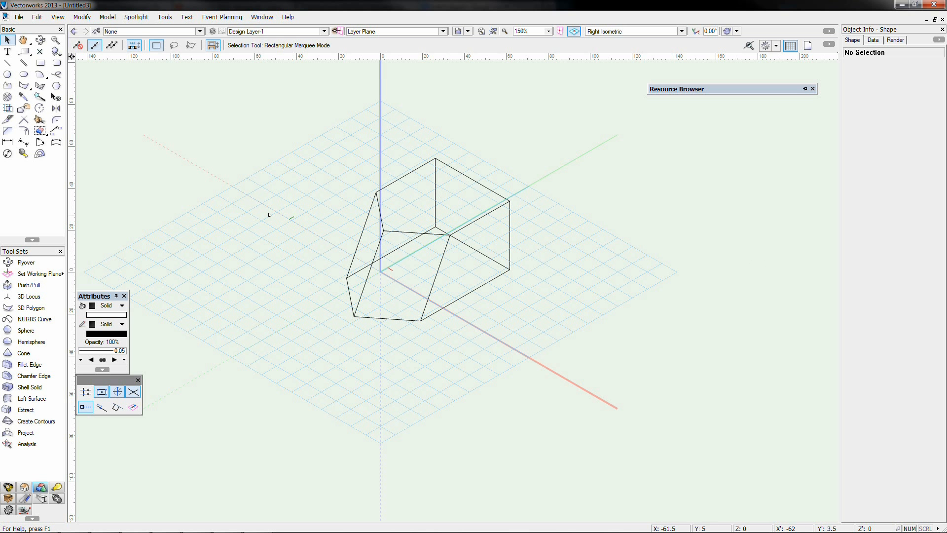
- Delete the lofted solid in Top/Plan view to clear the drawing
left_click(31, 397)
left_click(8, 40)
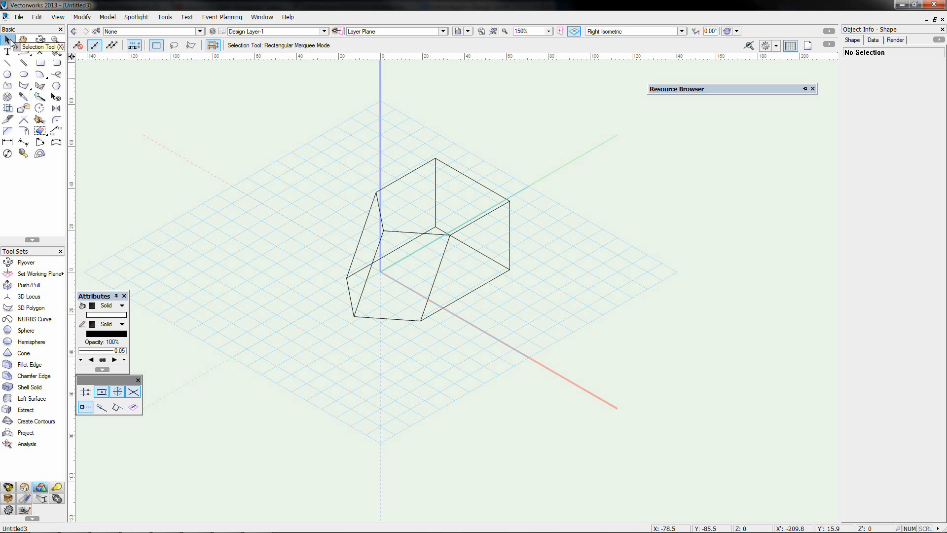
key("F5")
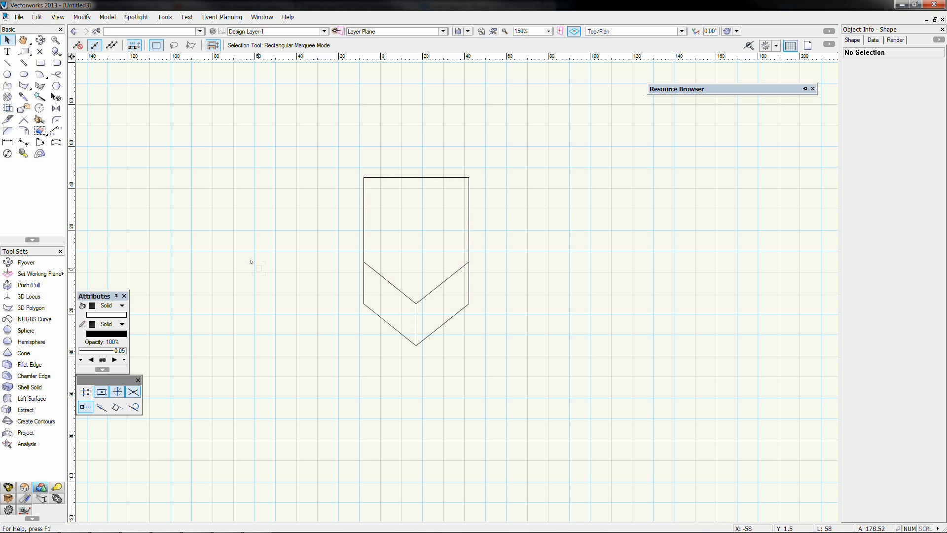
left_click(372, 268)
key("Delete")
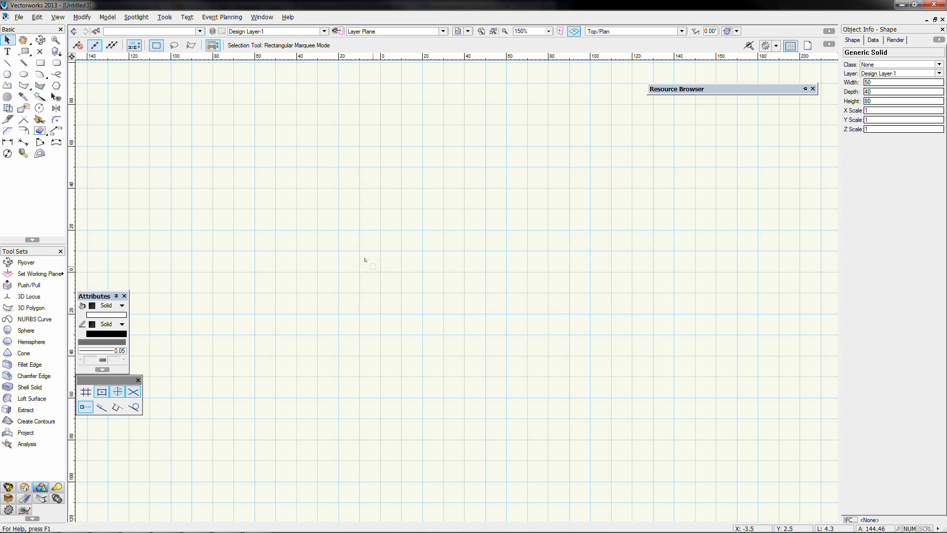
scroll(372, 268, "down", 2)
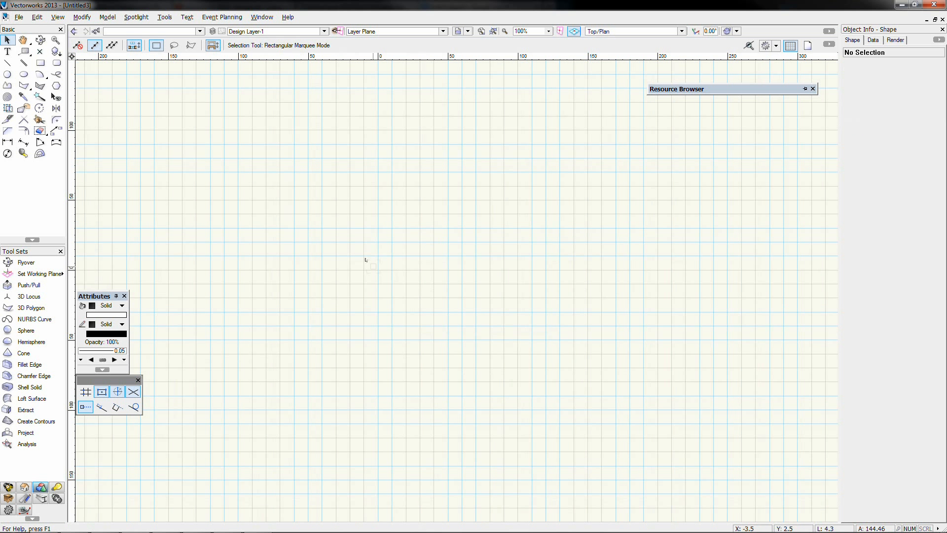
- Draw an S-shaped NURBS curve through four interpolation points, about 61 mm wide and 223 mm deep
left_click(25, 399)
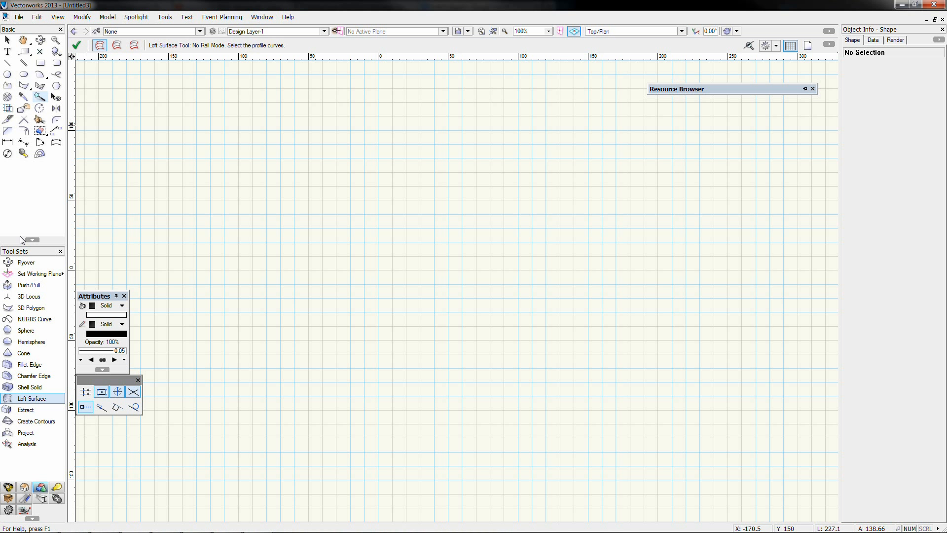
left_click(25, 321)
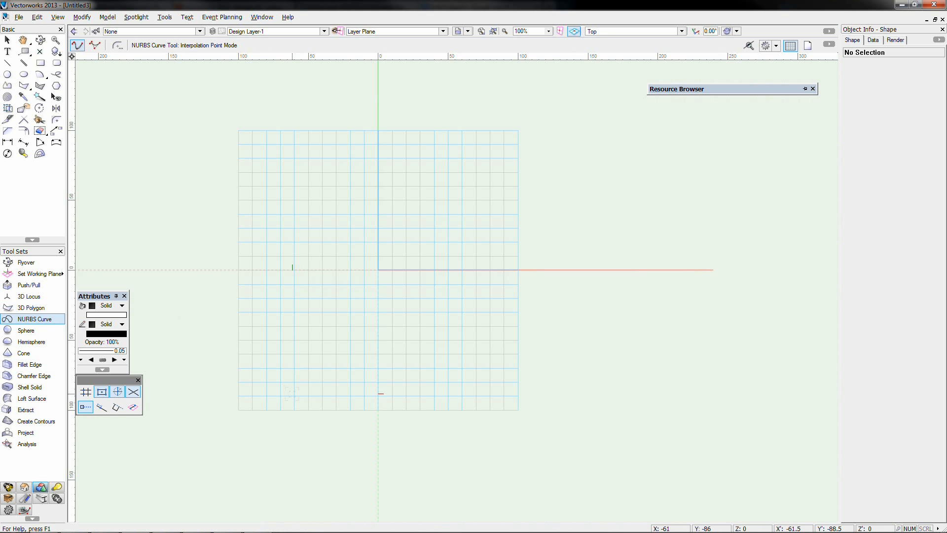
left_click(292, 393)
left_click(344, 302)
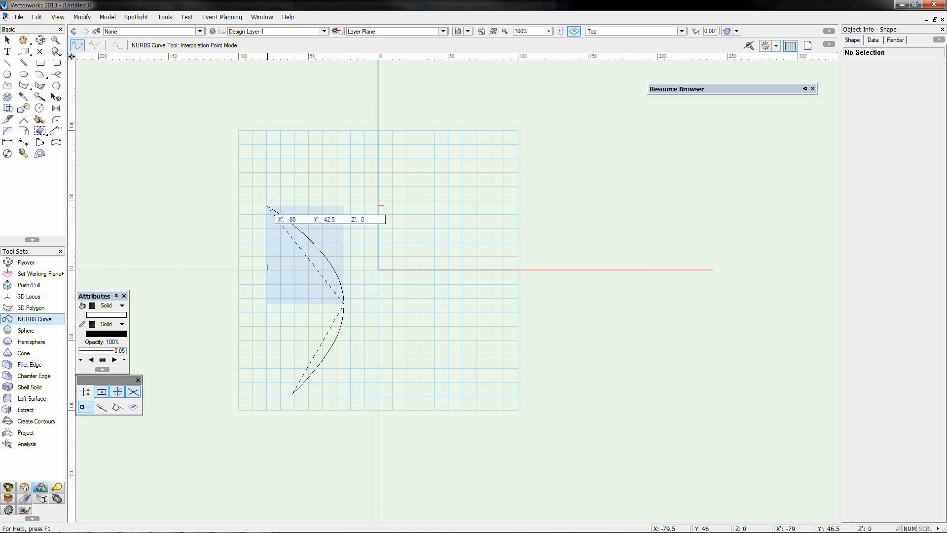
left_click(267, 206)
double_click(292, 83)
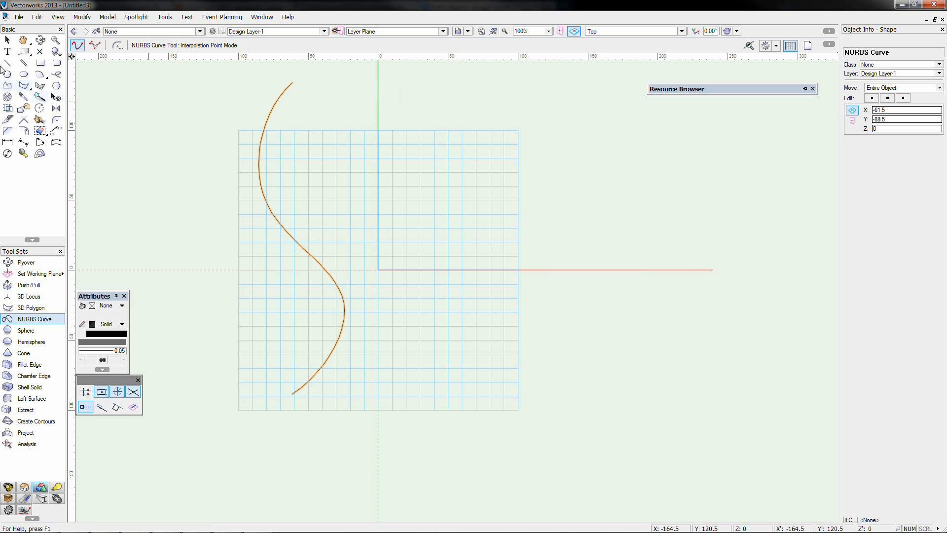
left_click(8, 41)
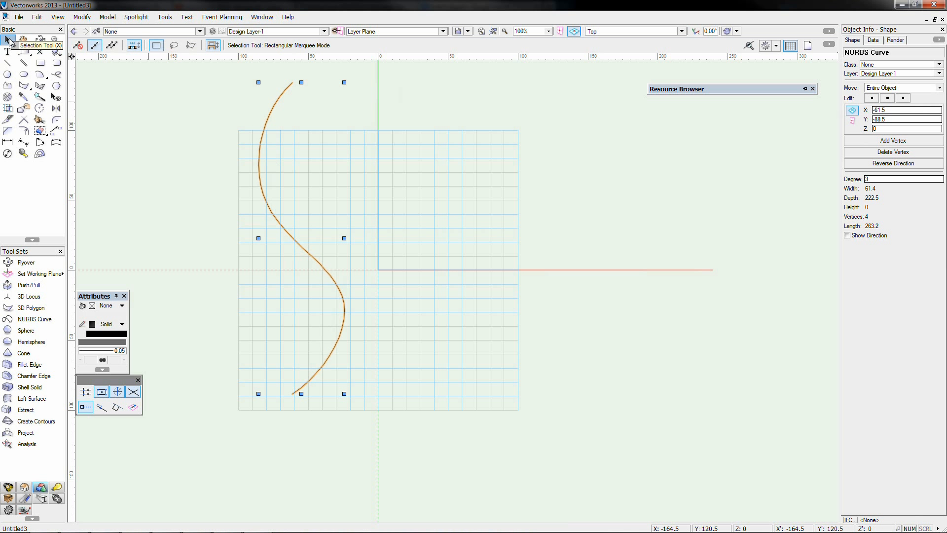
- Rotate the S-shaped curve 90° in Front view so it stands upright, and check it in 3D
key("KP_2")
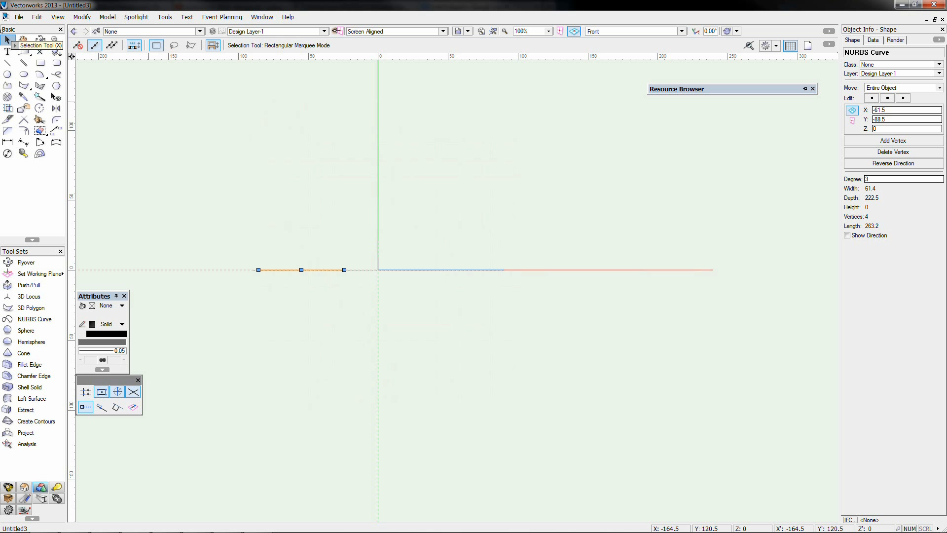
key("ctrl+l")
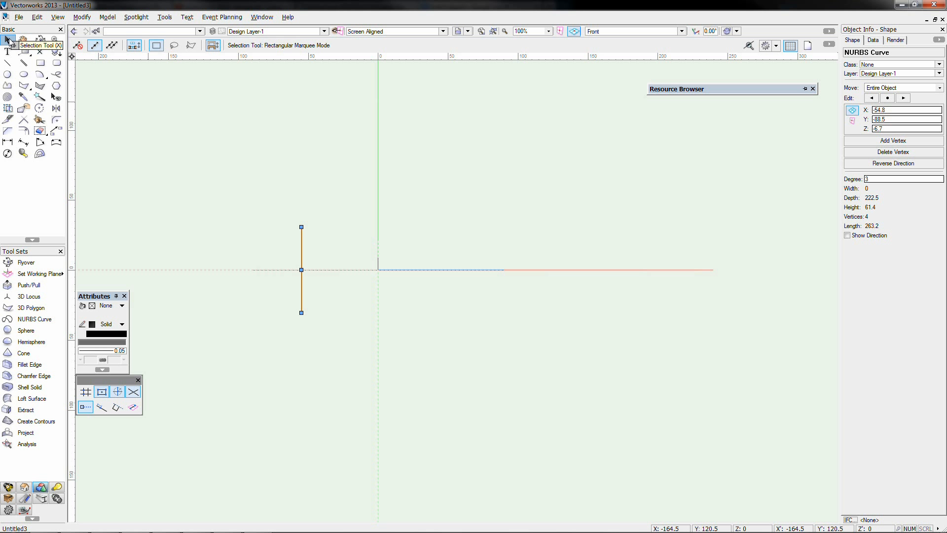
key("KP_1")
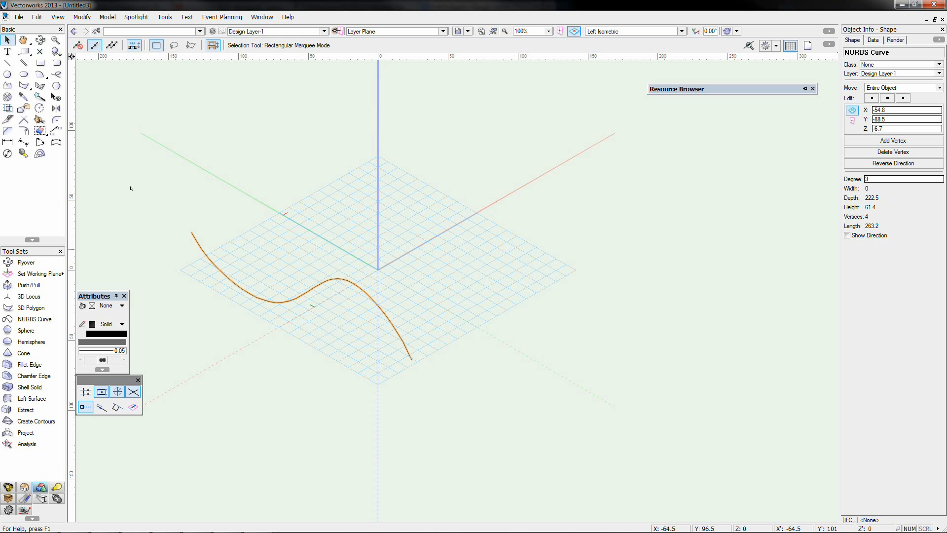
left_click(40, 40)
mouse_move(320, 287)
left_mouse_down()
mouse_move(372, 245)
mouse_move(310, 280)
left_mouse_up()
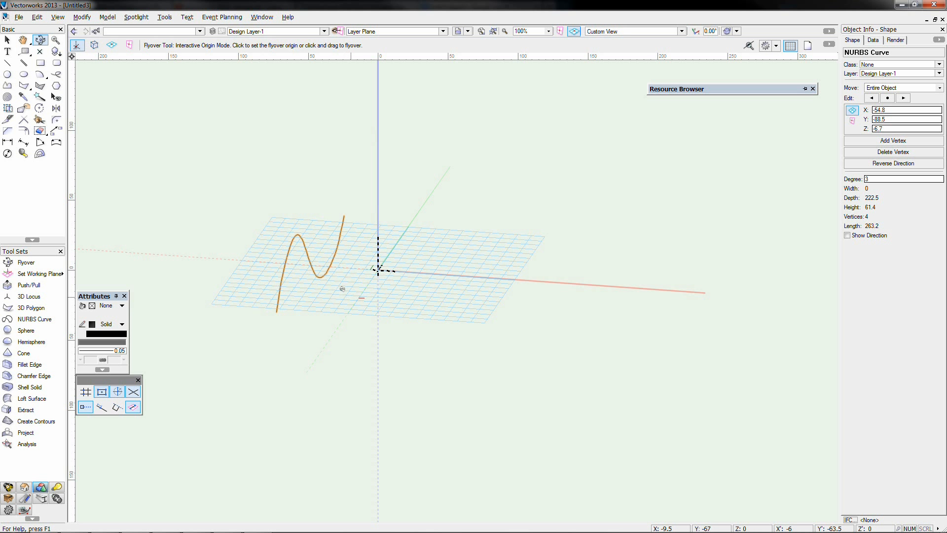
left_click_drag(341, 270, 347, 291)
left_click(7, 39)
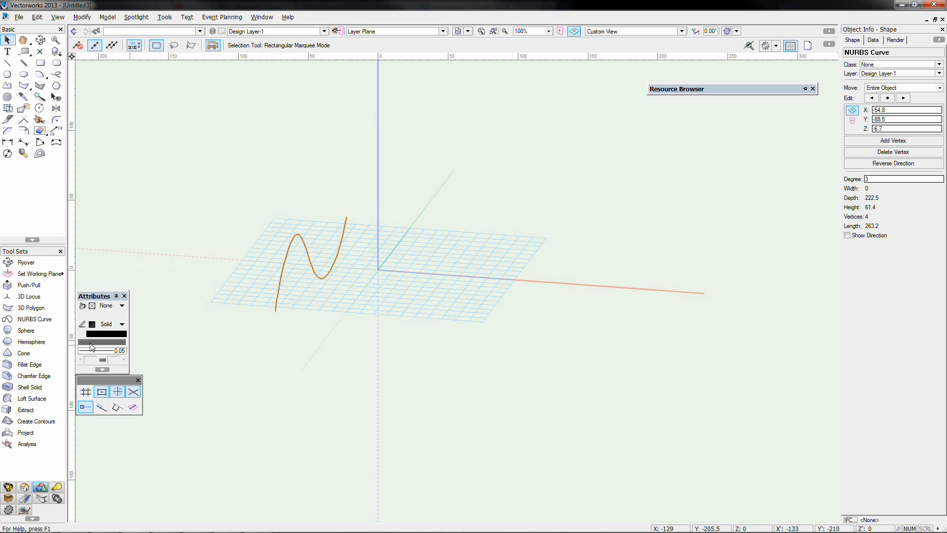
- Draw a circle by diameter in Top/Plan view, starting at the curve's lower end, about 80 mm in diameter
key("5")
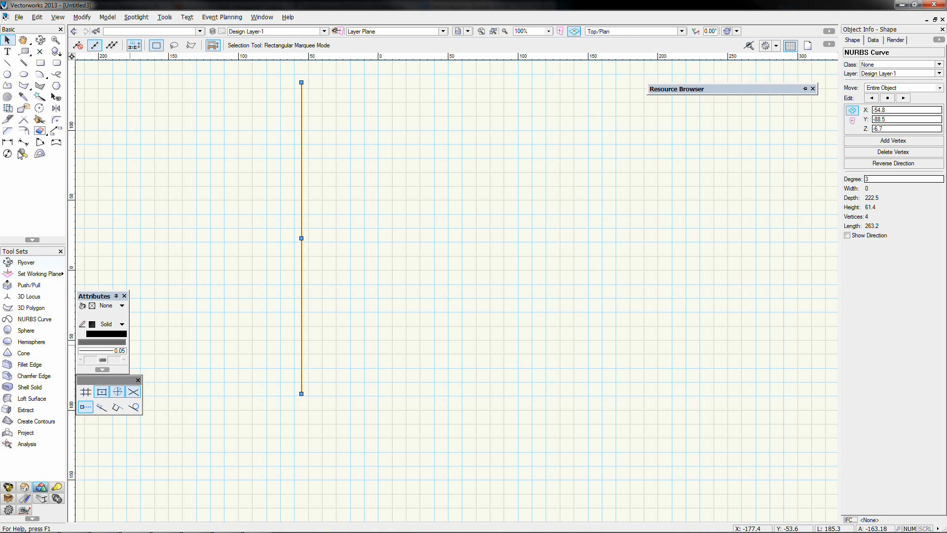
left_click(22, 76)
left_click(8, 74)
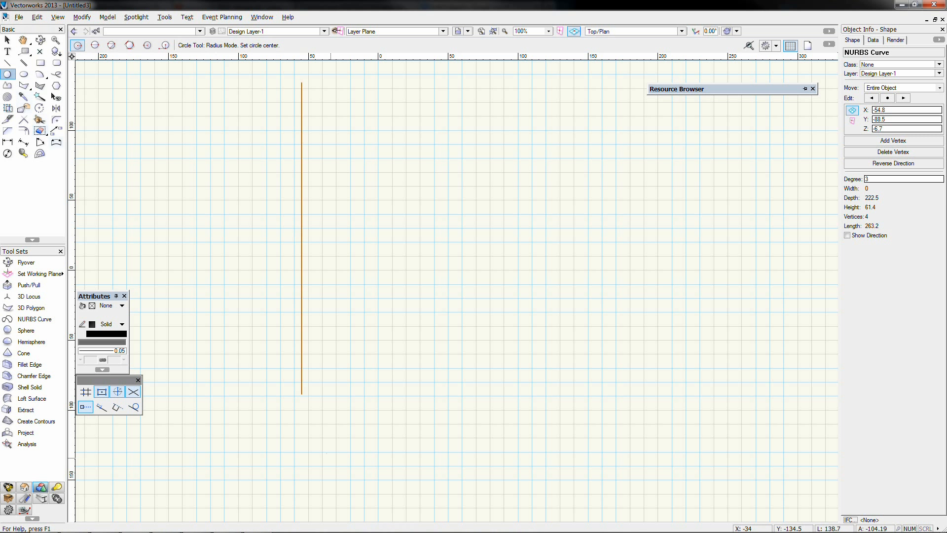
left_click(94, 45)
left_click(301, 393)
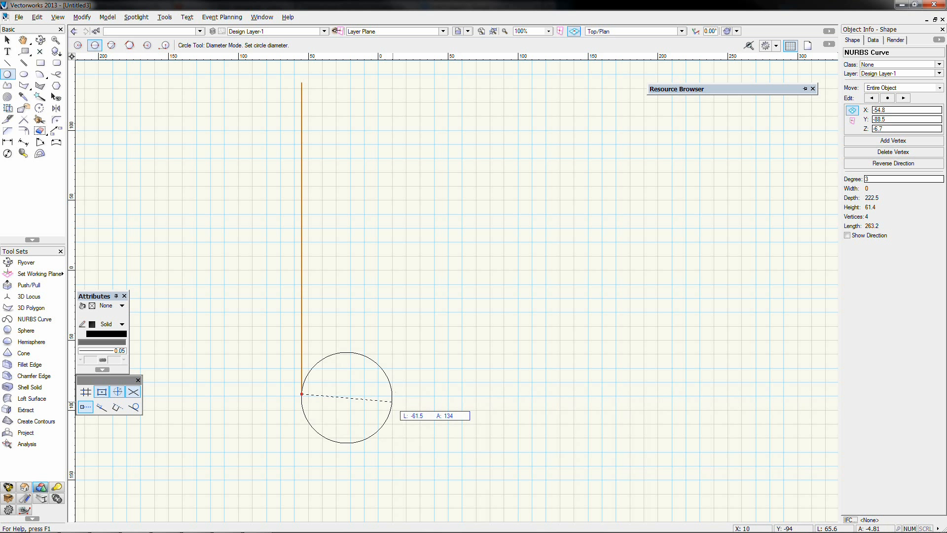
left_click(414, 393)
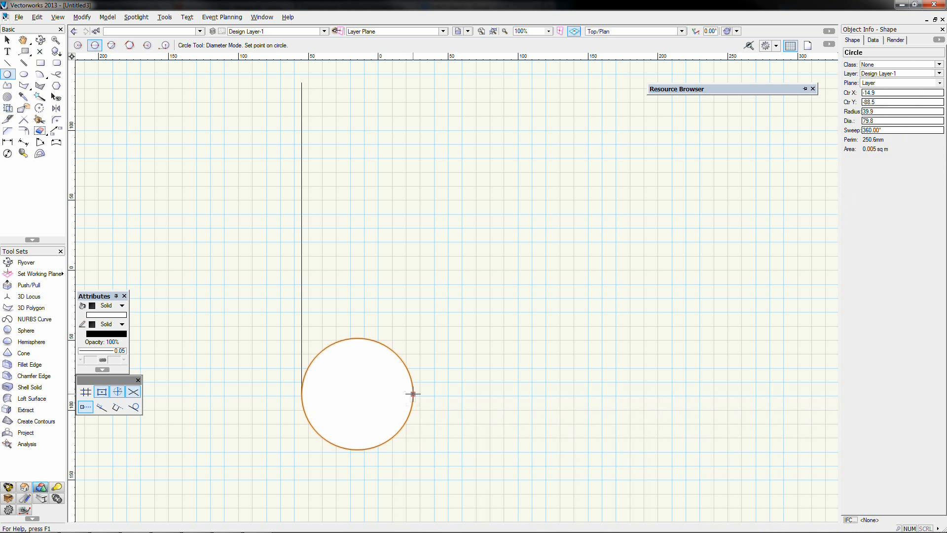
- Convert the circle to a NURBS curve and show it with the S-shaped curve in Left view
key("x")
left_click(82, 17)
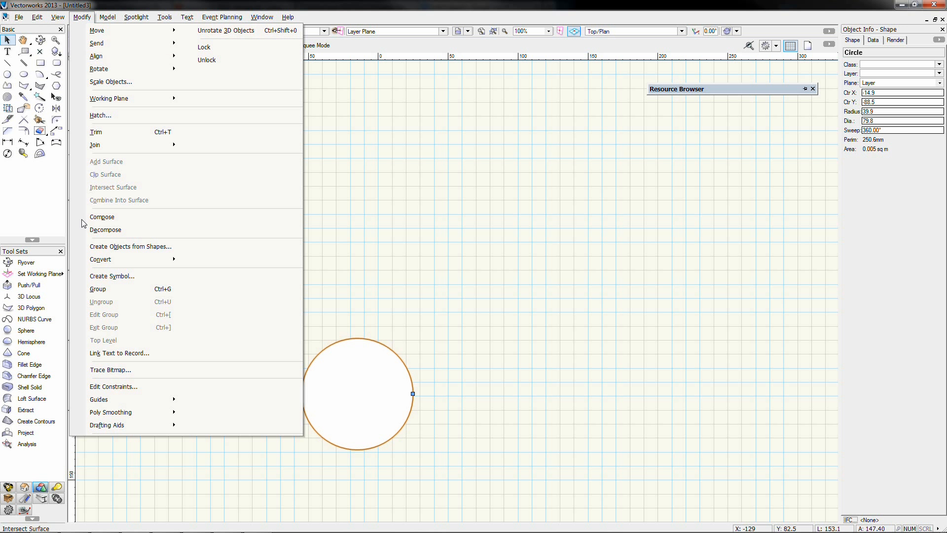
mouse_move(128, 260)
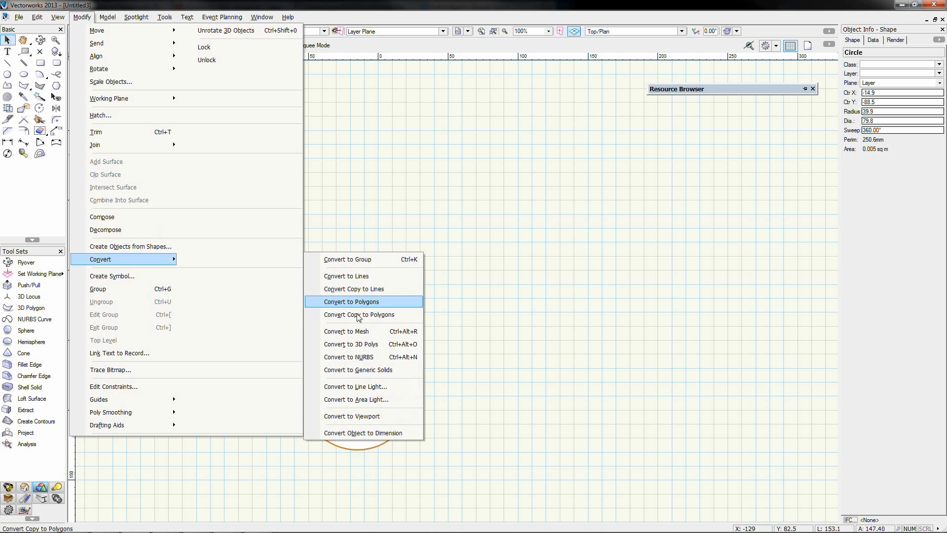
left_click(348, 356)
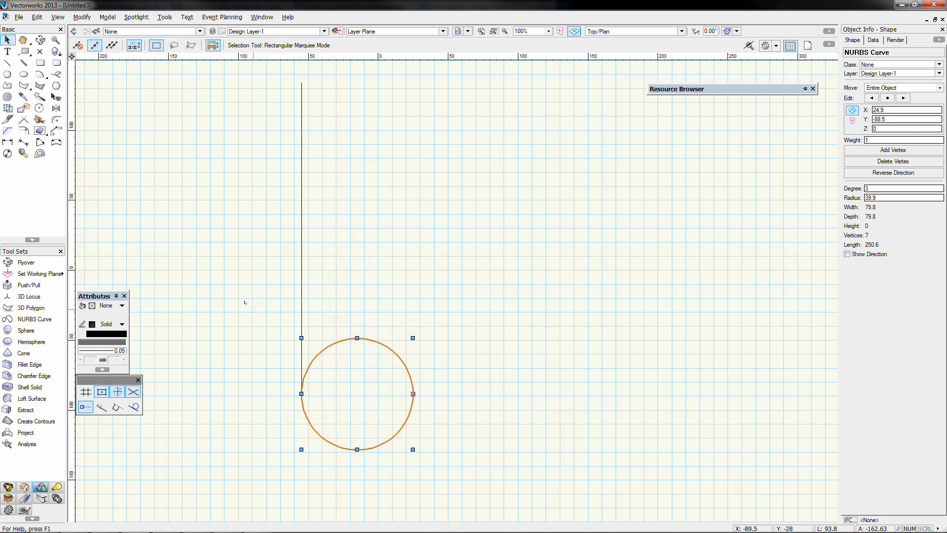
key("KP_4")
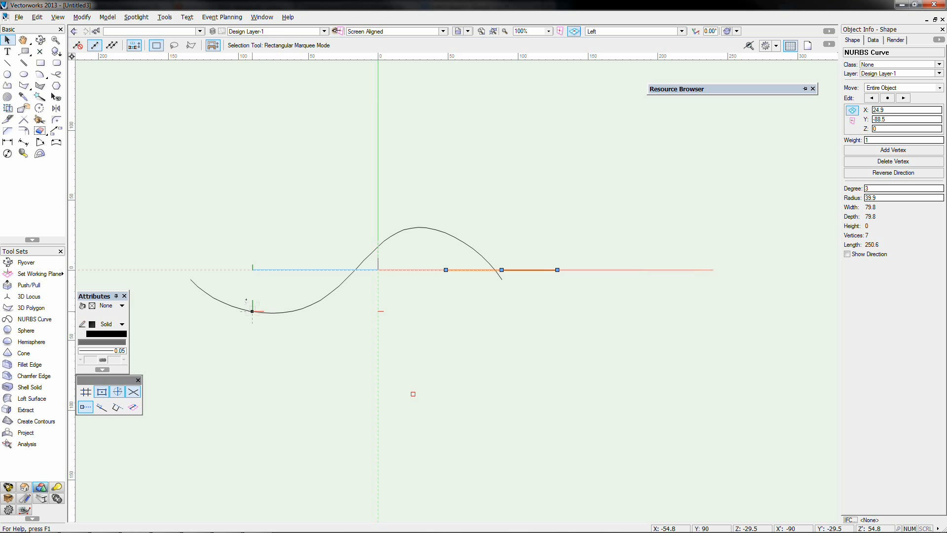
- Rotate the circle 90° in Left view so it stands upright, and show both curves in Right Isometric view
key("ctrl+l")
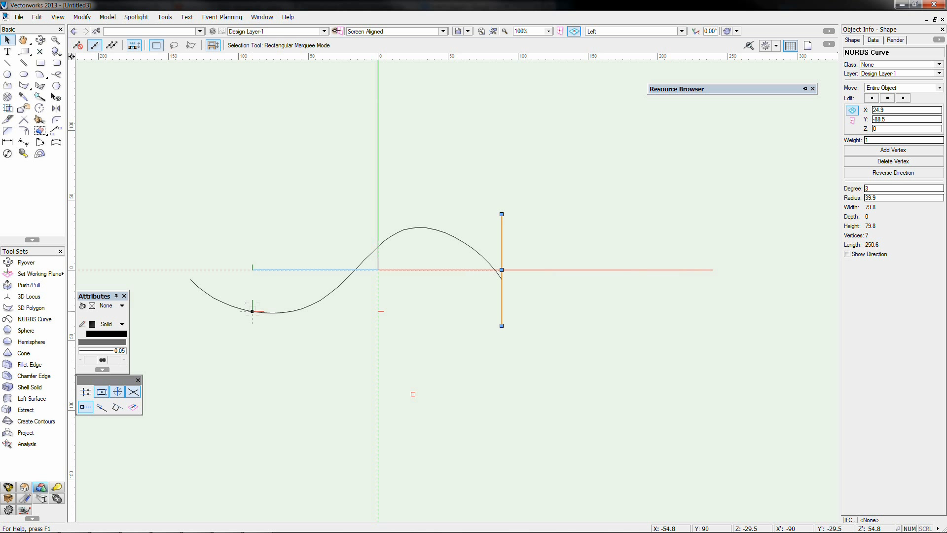
key("KP_3")
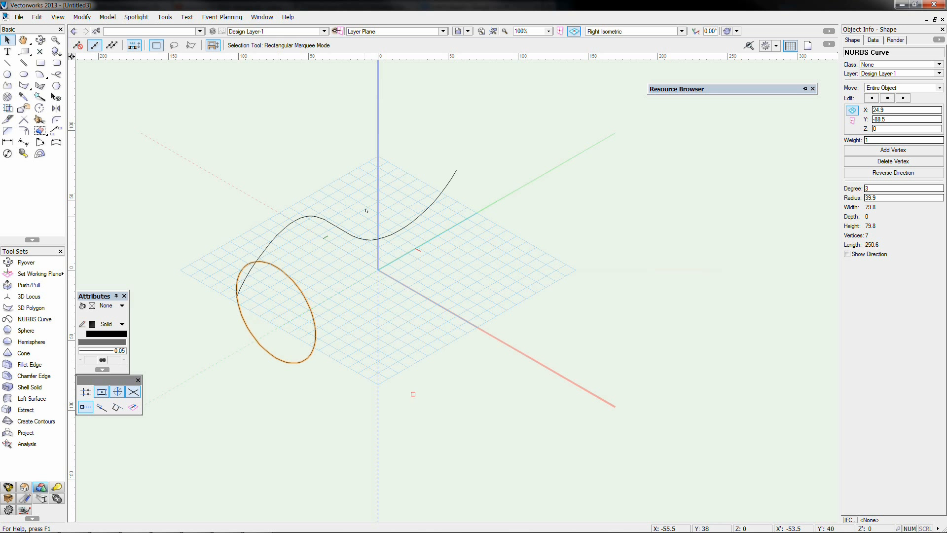
left_click(323, 178)
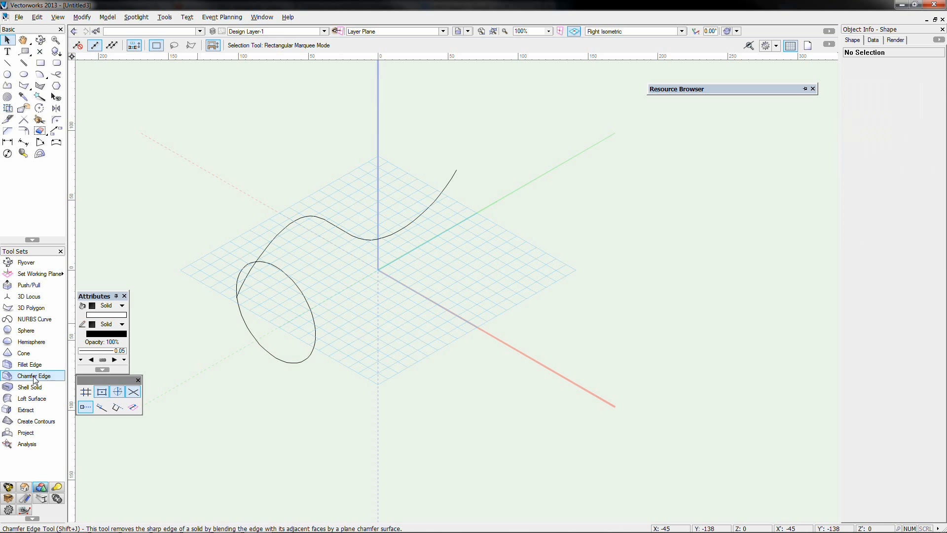
- Loft a solid in One Rail mode, using the S-shaped curve as the rail and the circle as the profile, with Create Solid on
left_click(19, 400)
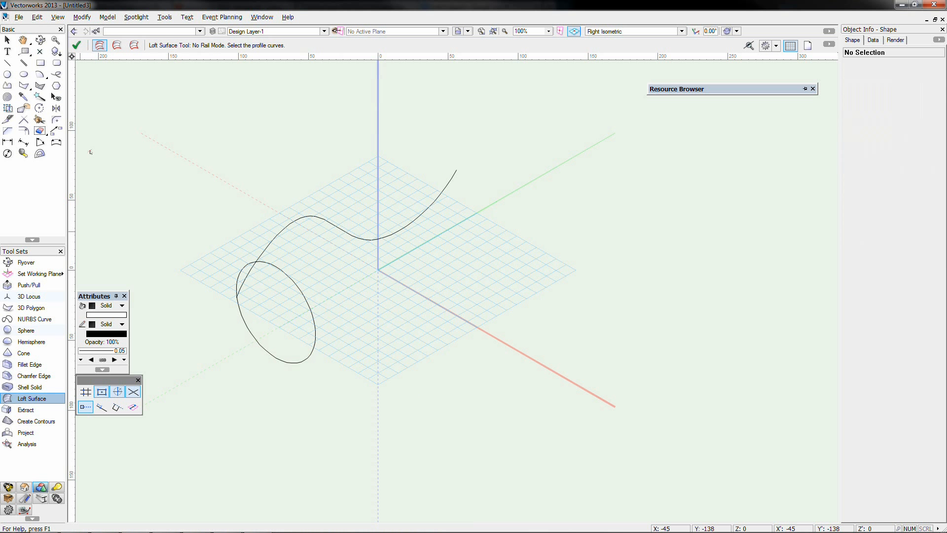
left_click(116, 44)
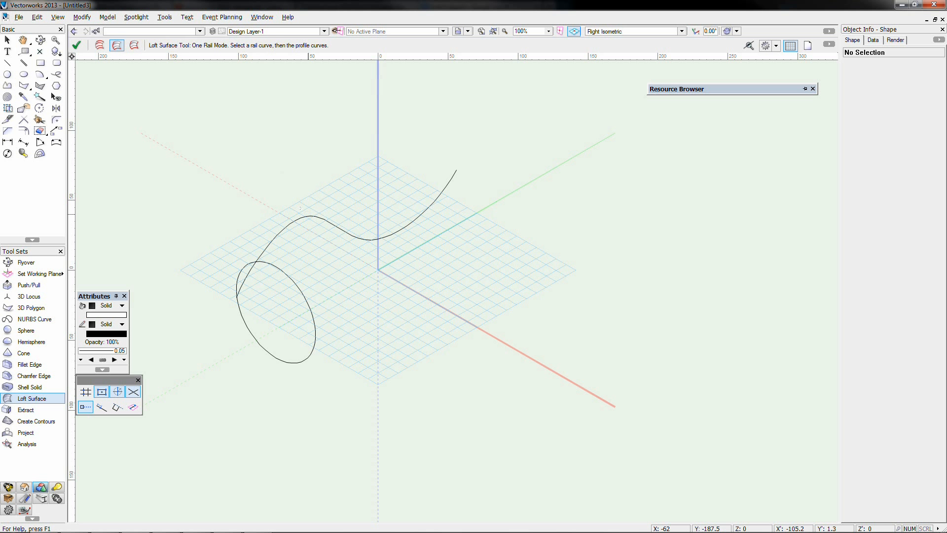
left_click(308, 214)
left_click(76, 45)
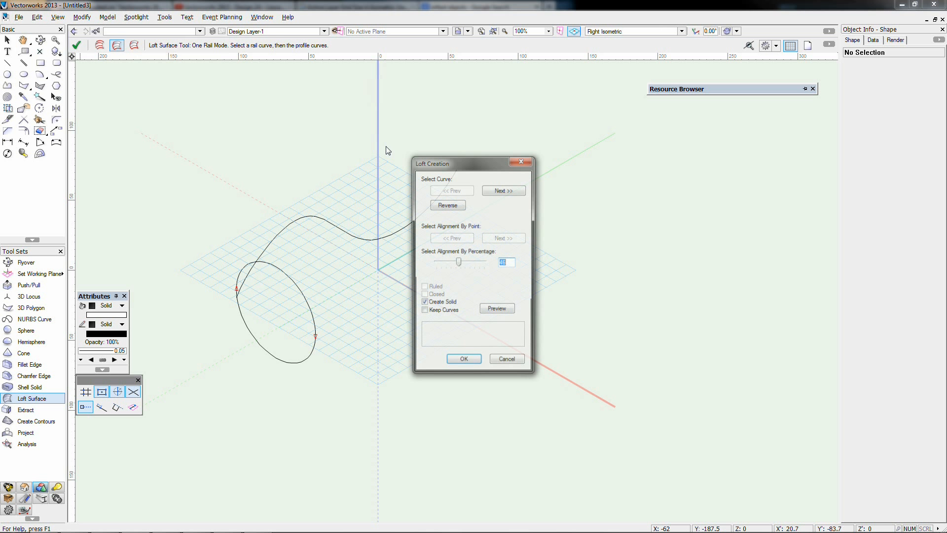
left_click_drag(444, 163, 532, 113)
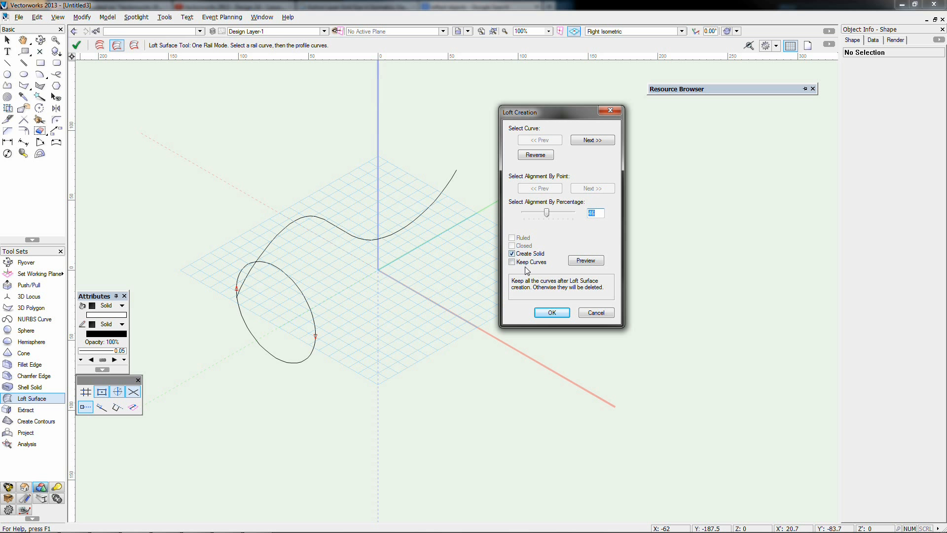
left_click(546, 313)
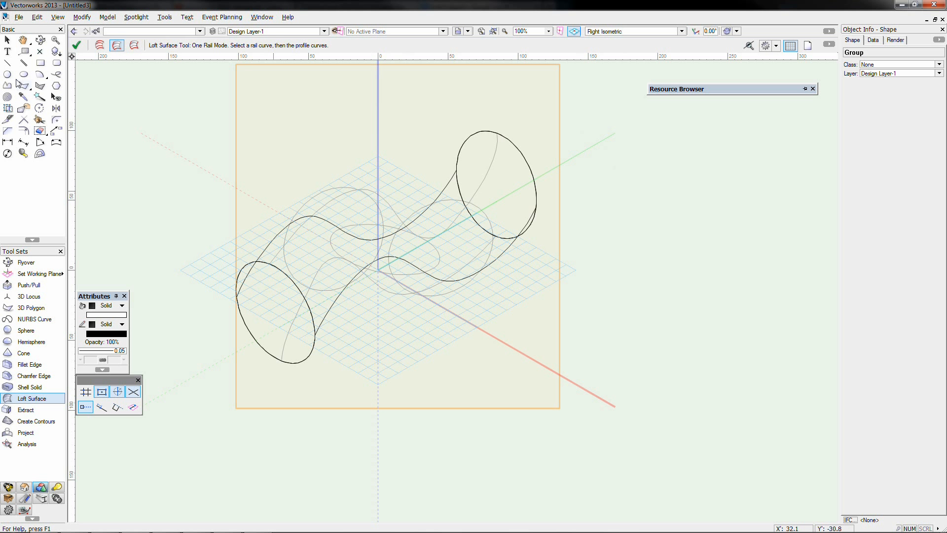
- Render the lofted tube in shaded OpenGL and orbit around it to inspect its form
left_click(8, 40)
left_click(575, 218)
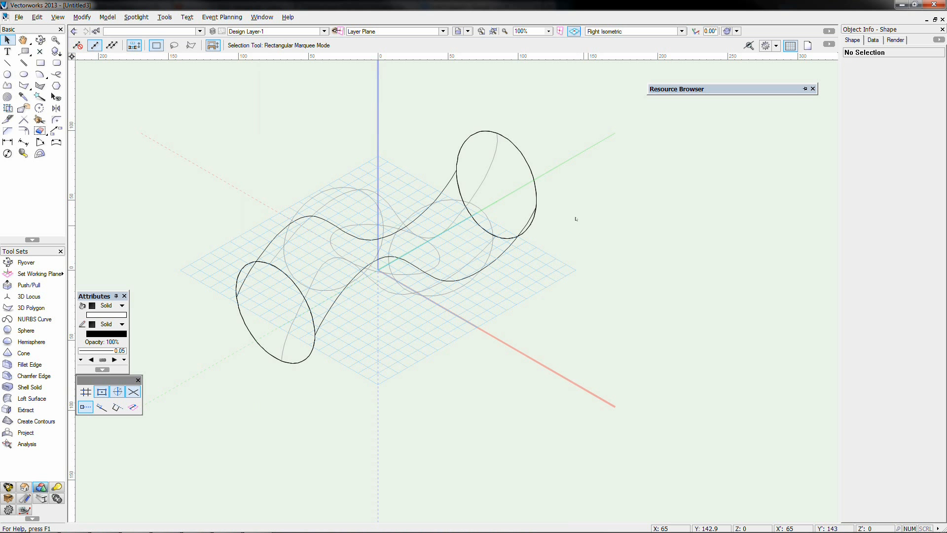
key("ctrl+shift+g")
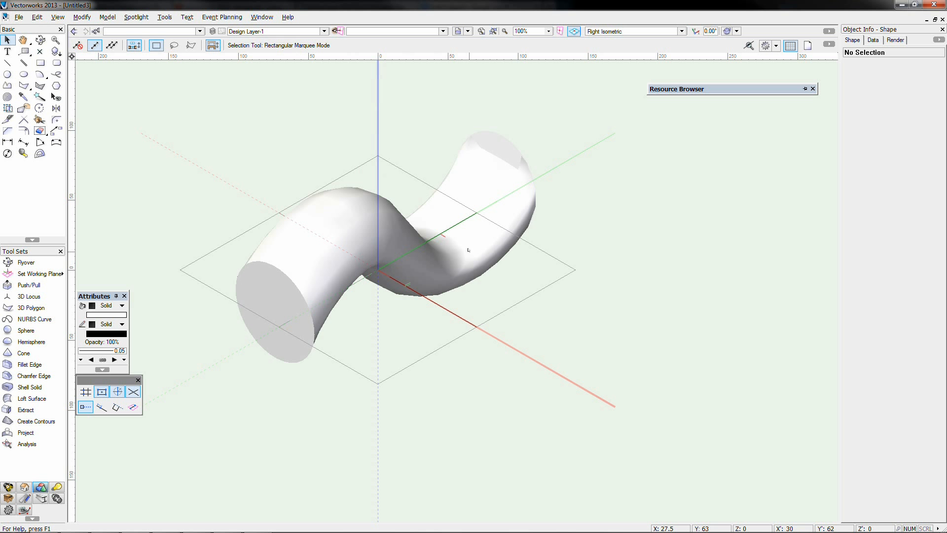
left_click(40, 40)
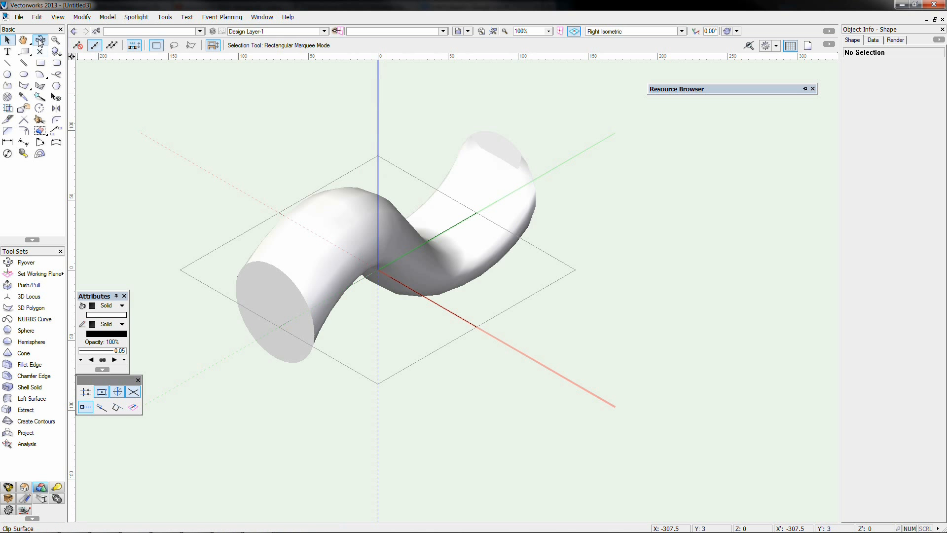
left_click_drag(369, 286, 405, 288)
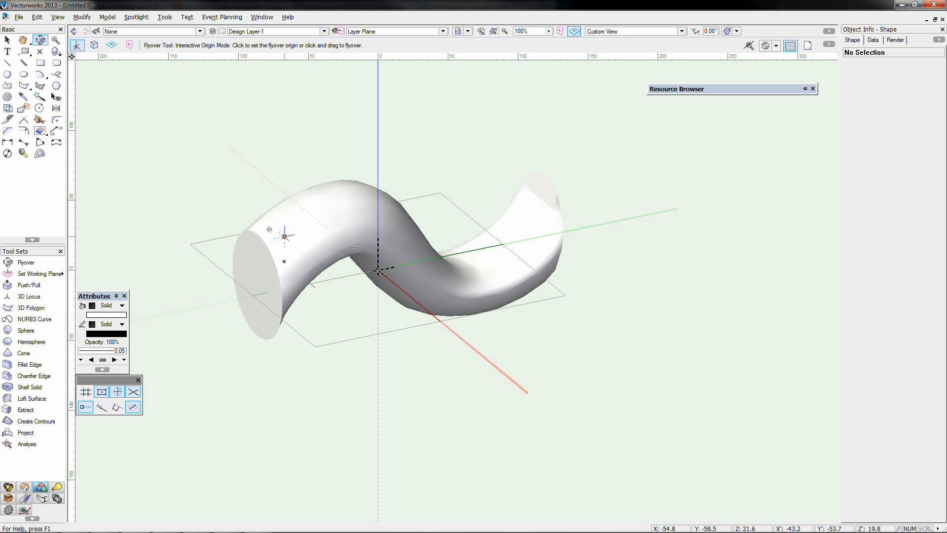
- Restore the Right Isometric view, undo the one-rail loft and deselect the curves
key("3")
key("ctrl+z")
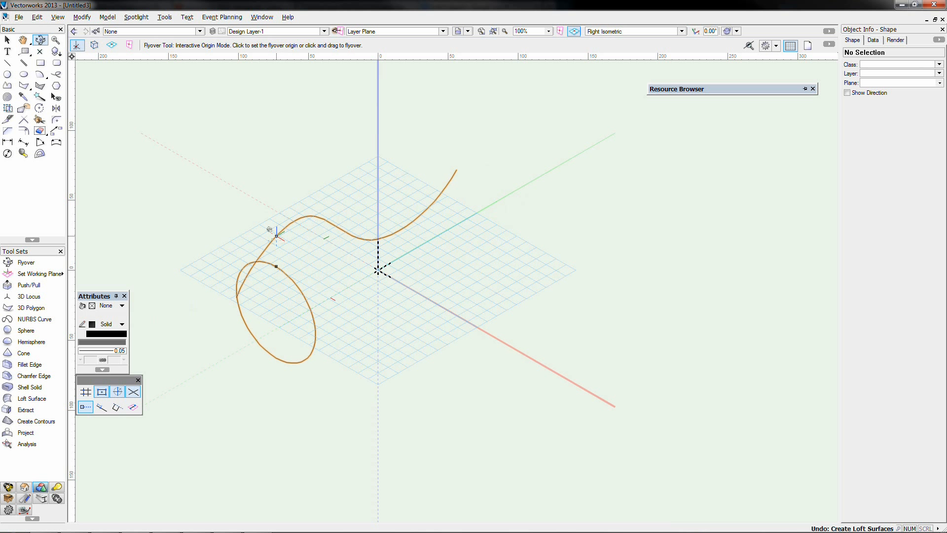
left_click(7, 40)
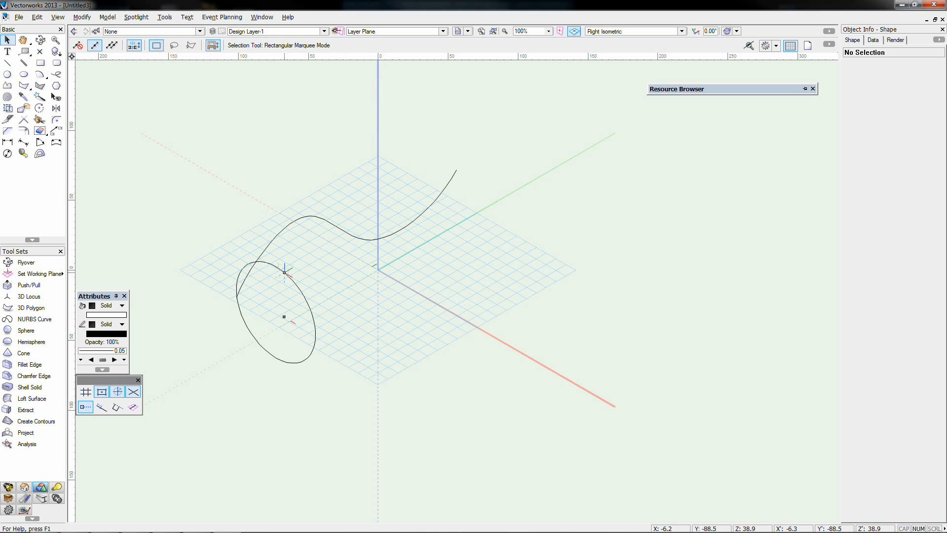
- Duplicate the S-shaped curve in Top/Plan view and snap the copy's lower end to the circle's free end
key("5")
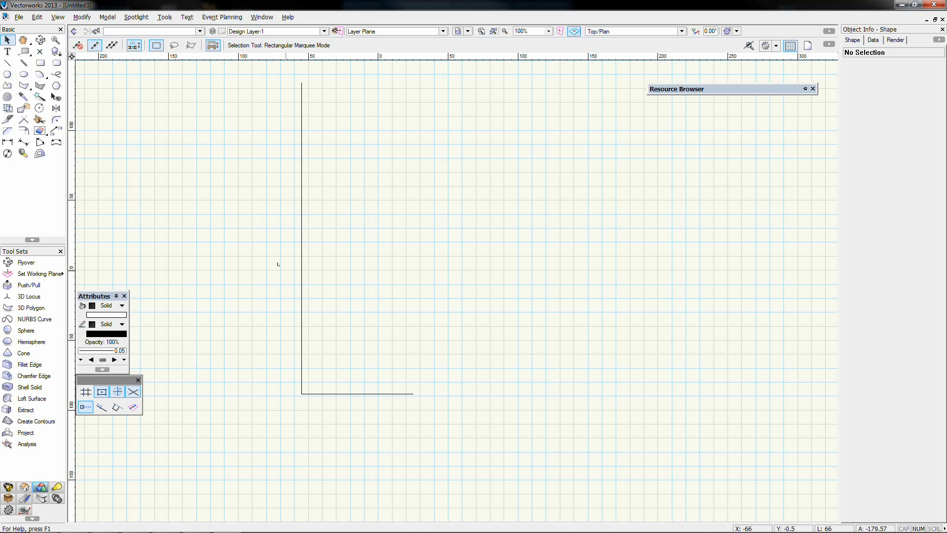
left_click(292, 257)
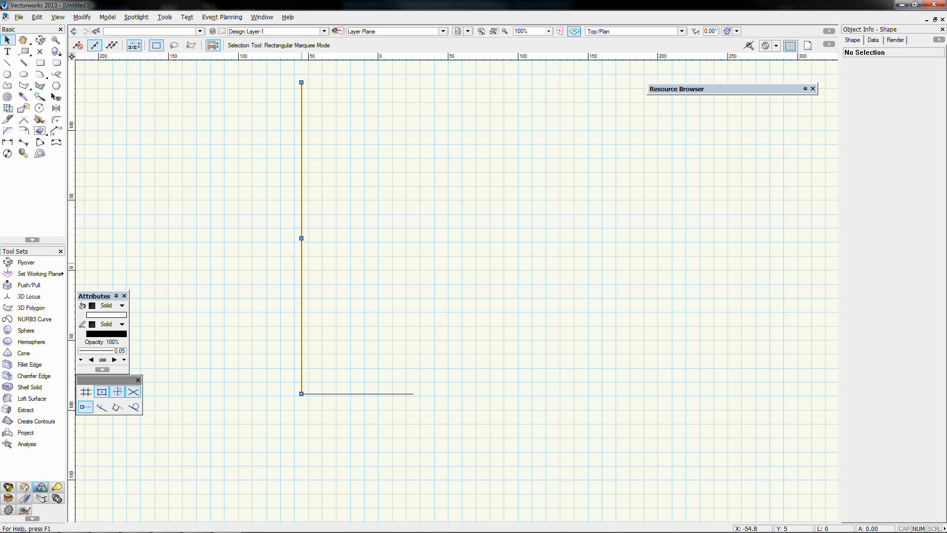
left_click_drag(301, 263, 537, 236, "ctrl")
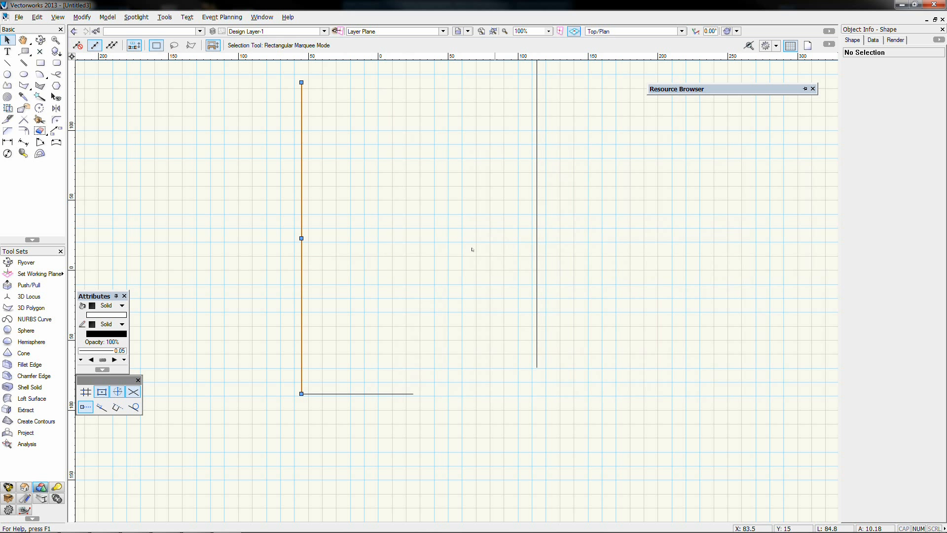
left_click(471, 250)
left_click_drag(537, 367, 413, 393)
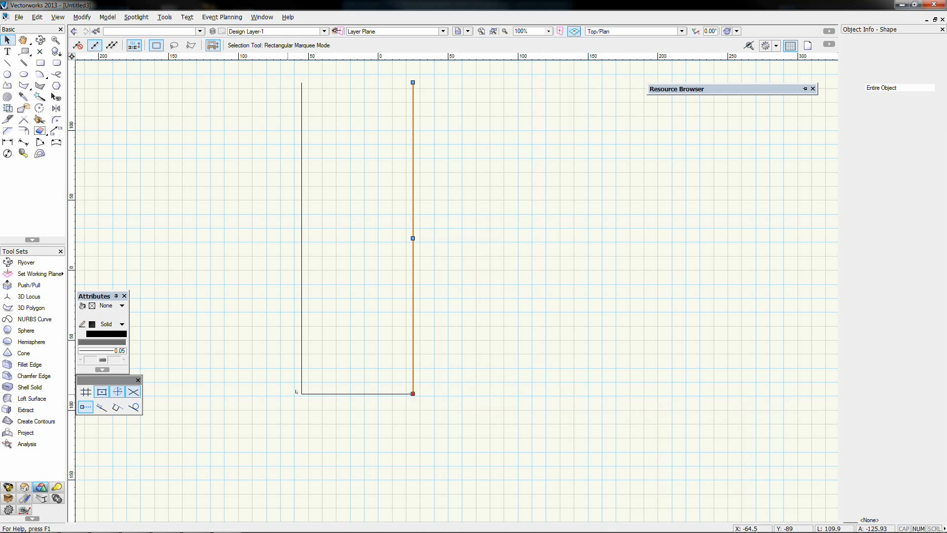
- Delete the circle and show the two parallel S-shaped curves in Right Isometric view
left_click(333, 393)
key("Delete")
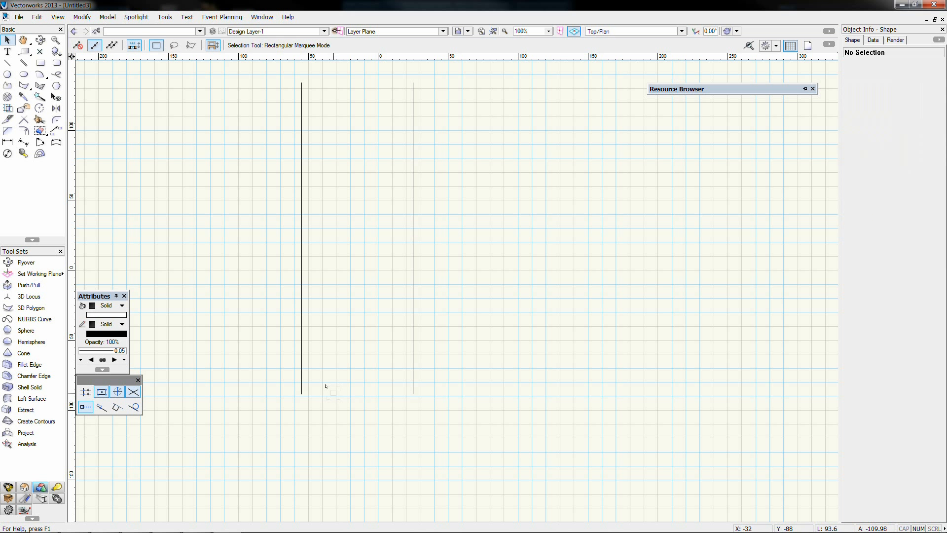
key("KP_3")
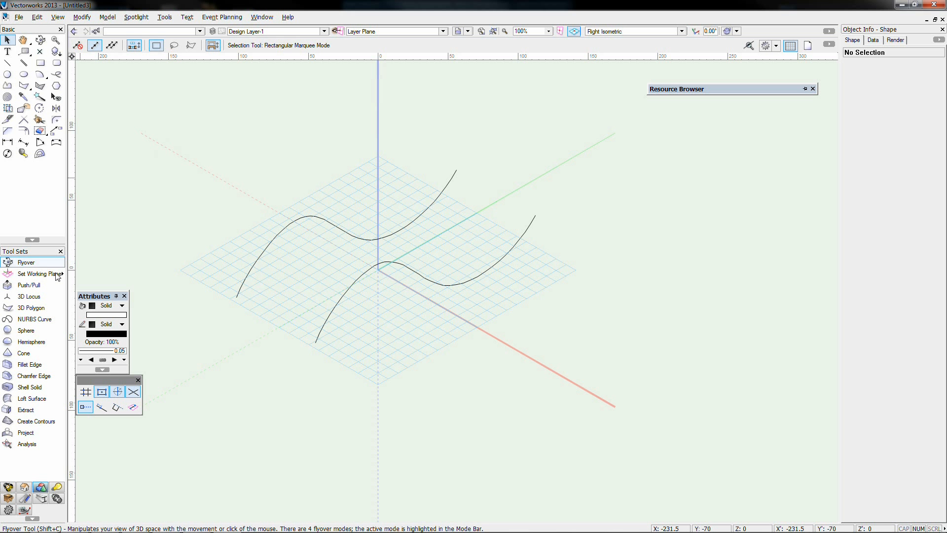
- Draw a wavy NURBS curve through four interpolation points, joining the near ends of the two S-shaped curves, about 80 mm wide
left_click(33, 319)
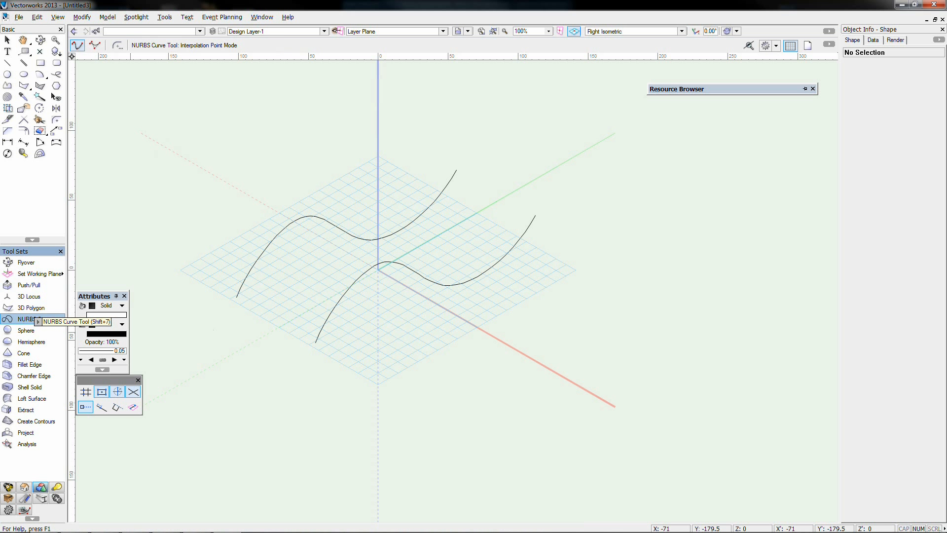
left_click(315, 341)
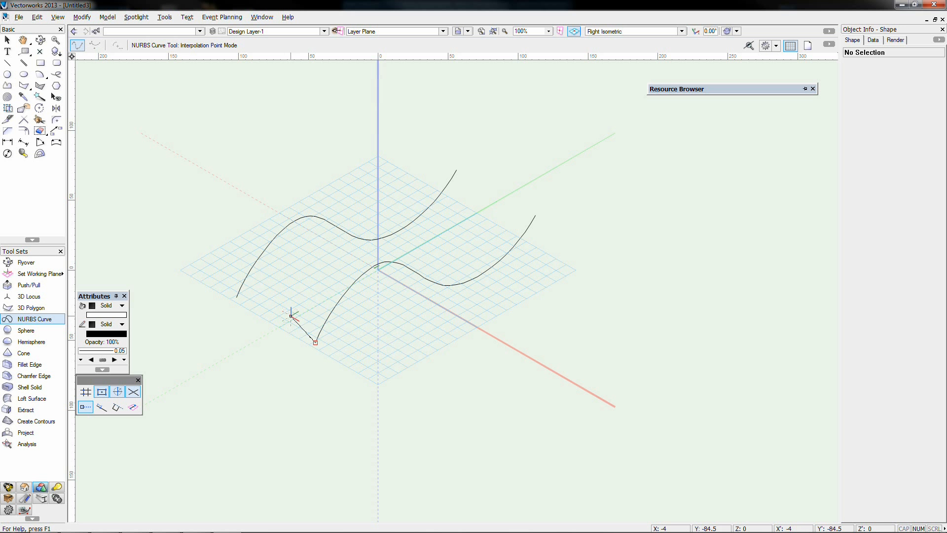
left_click(291, 315)
left_click(264, 329)
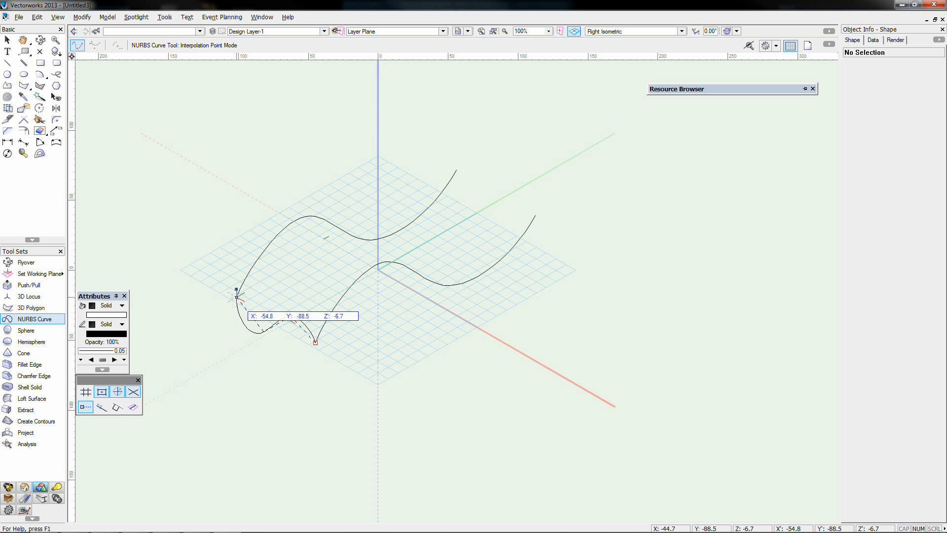
double_click(236, 297)
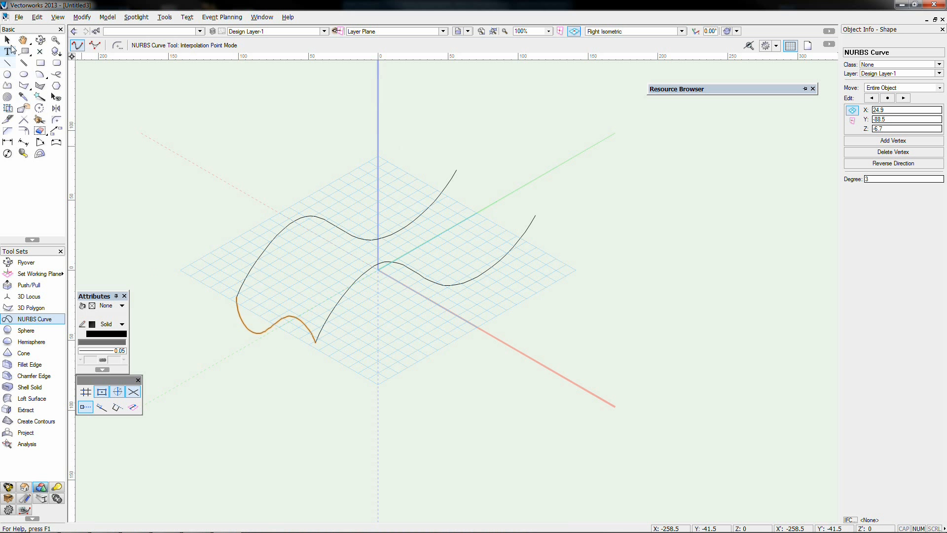
key("x")
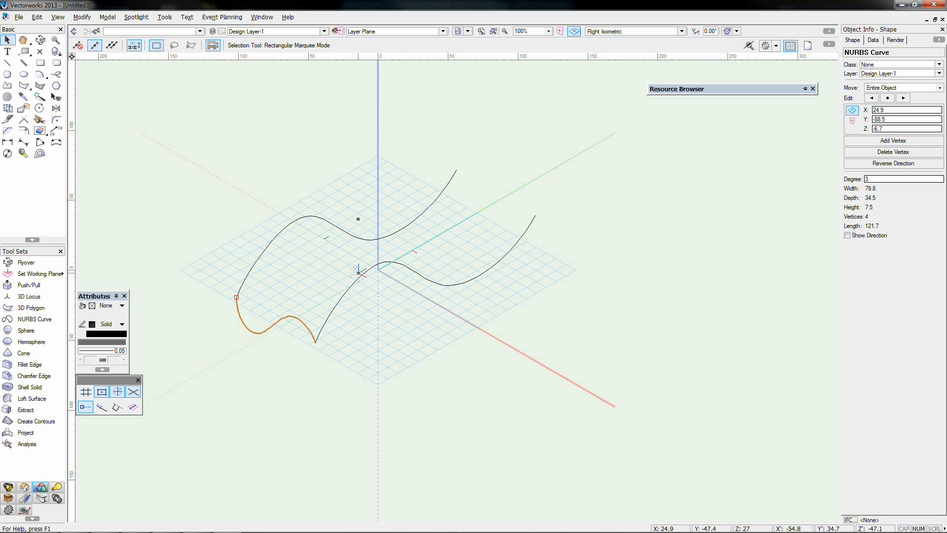
left_click_drag(418, 274, 705, 397)
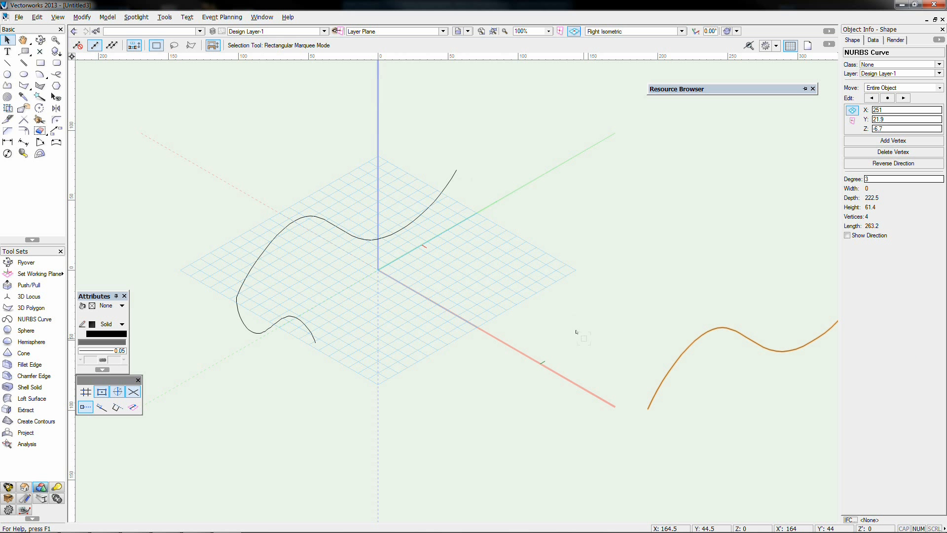
key("ctrl+z")
- Rotate the duplicated S-shaped curve outward about 20° in Top/Plan view around its joint with the wavy curve, and show it in Right Isometric
key("F5")
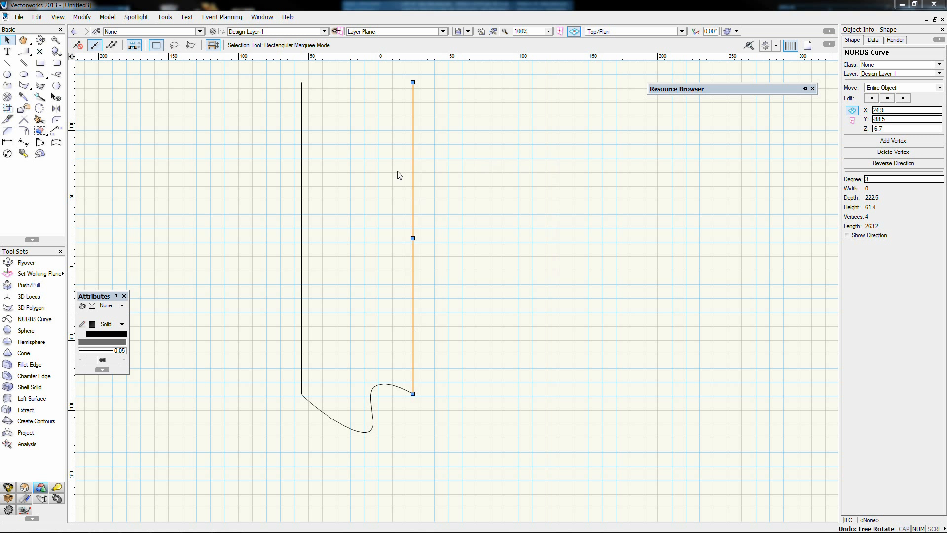
left_click(40, 108)
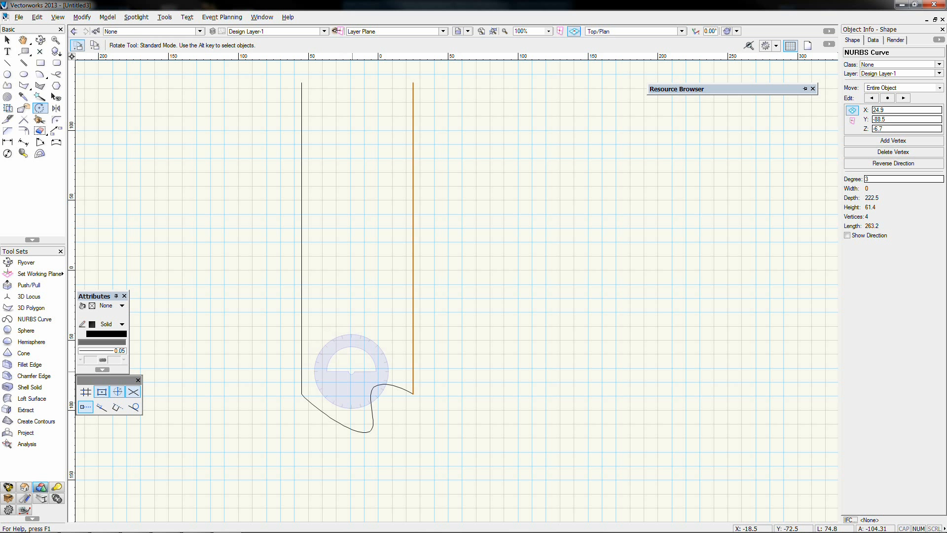
left_click(413, 393)
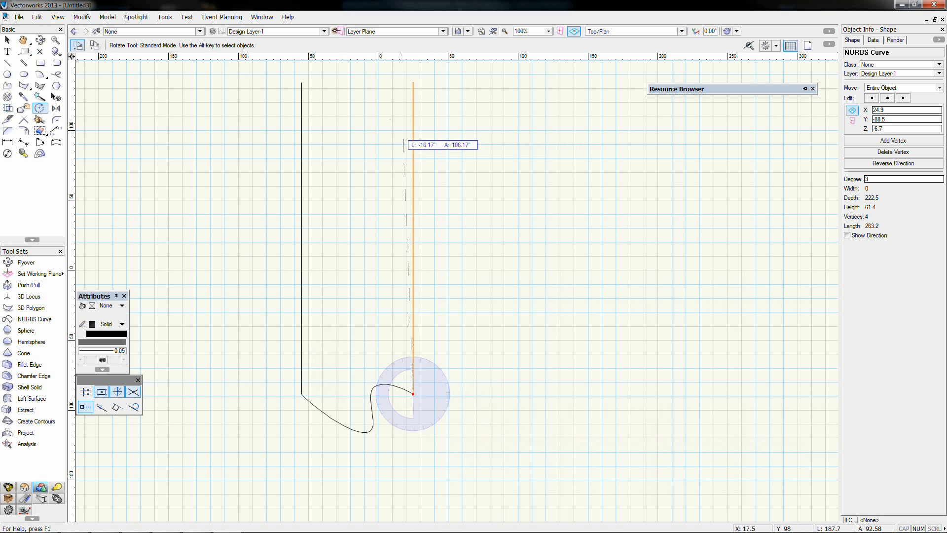
left_click(413, 120)
left_click(508, 127)
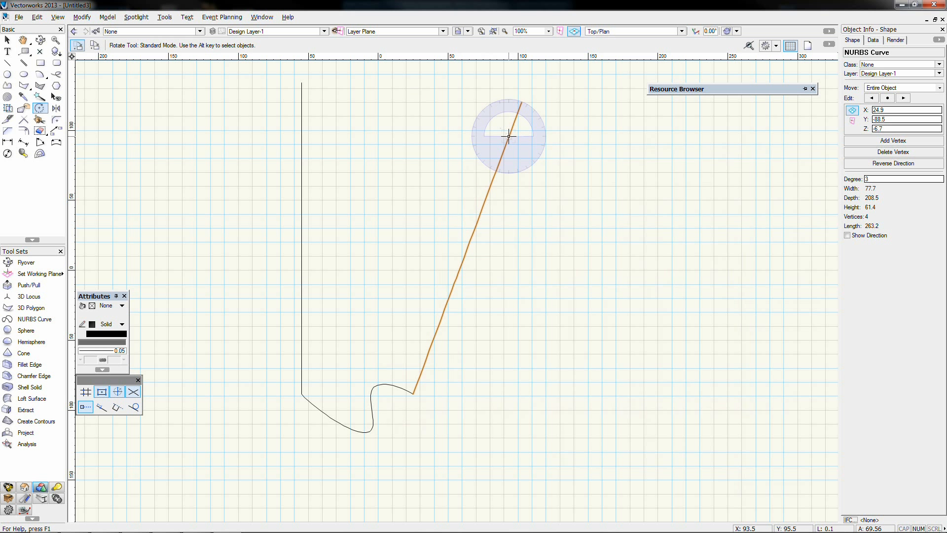
key("3")
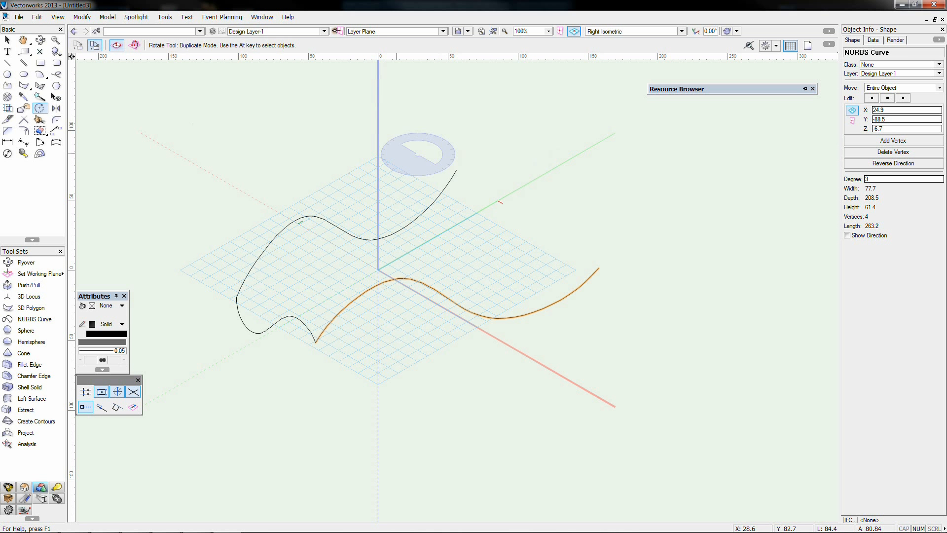
left_click(9, 41)
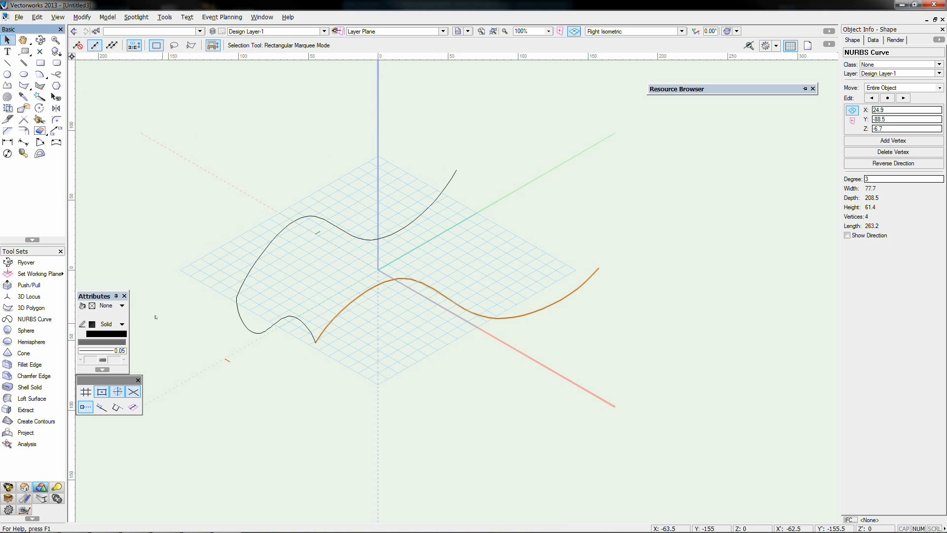
left_click(132, 269)
- Loft a surface in Birail Sweep mode, using the two S-shaped curves as rails and the wavy connecting curve as the profile
left_click(45, 398)
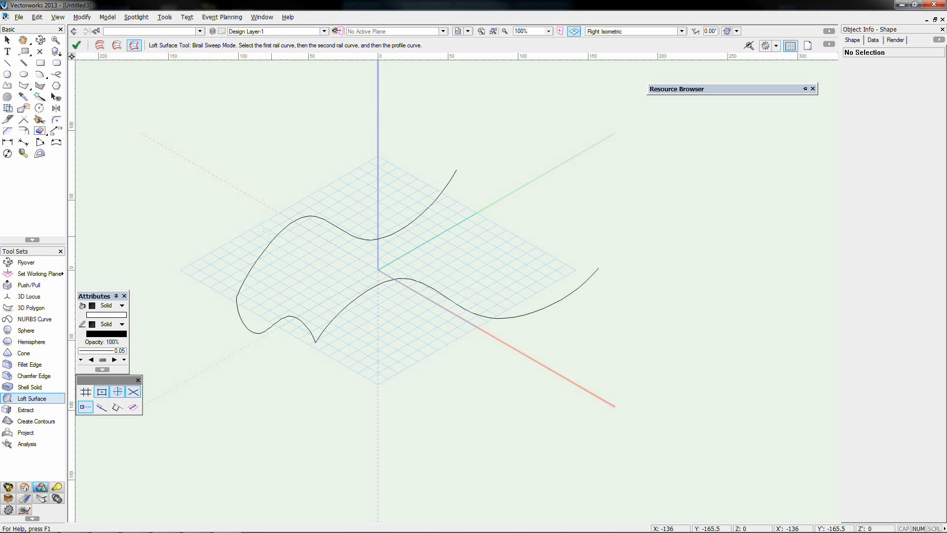
left_click(266, 229)
left_click(304, 319)
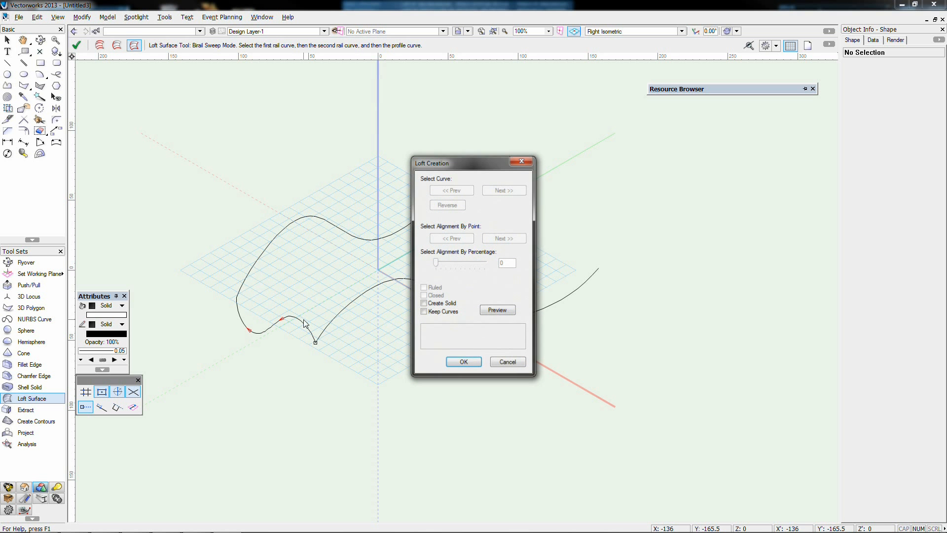
left_click(462, 362)
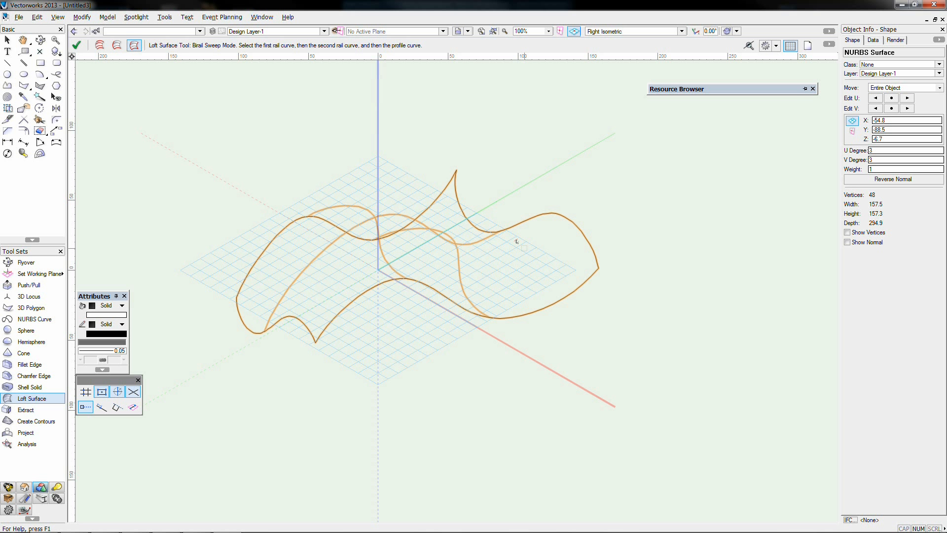
- Render the birail lofted surface in OpenGL and orbit around it to examine its shape from several angles
key("ctrl+shift+g")
left_click(40, 41)
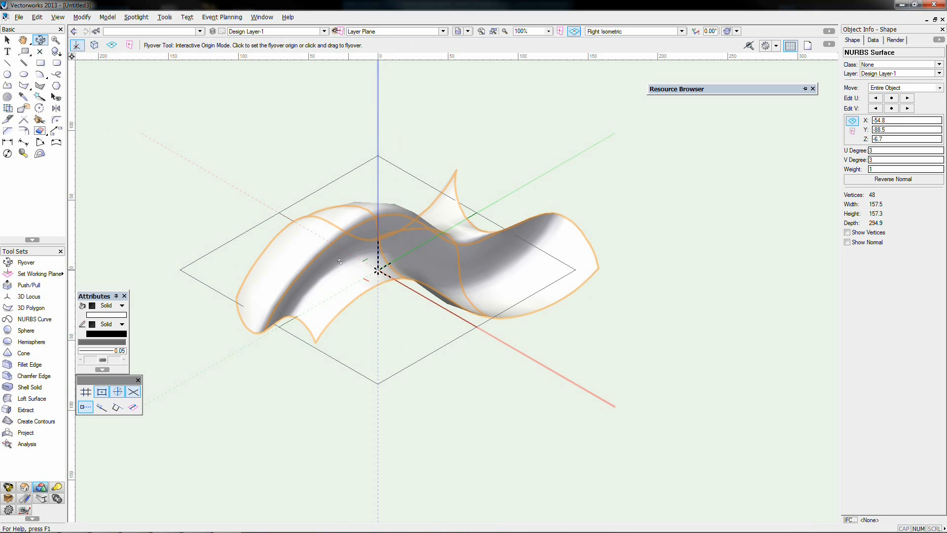
mouse_move(339, 261)
left_mouse_down()
mouse_move(256, 273)
mouse_move(339, 291)
left_mouse_up()
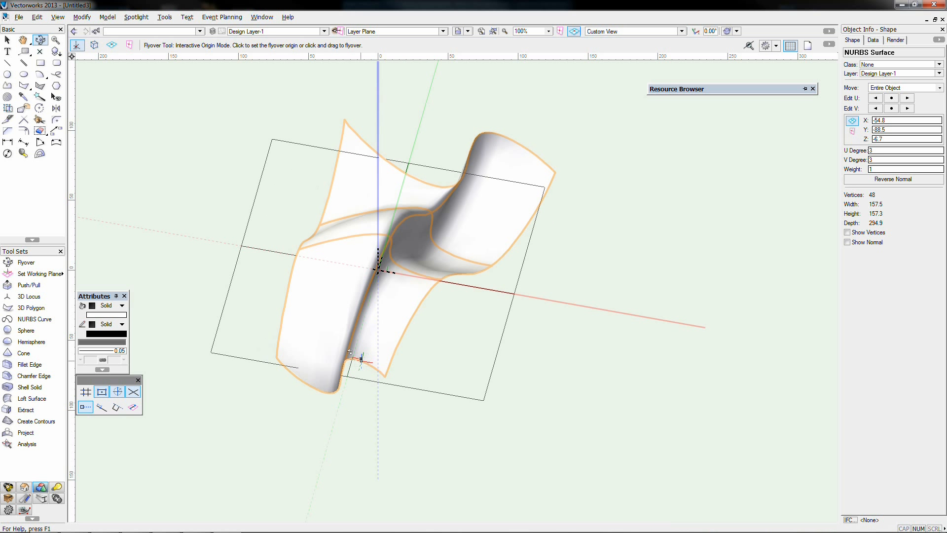
left_click_drag(313, 356, 238, 350)
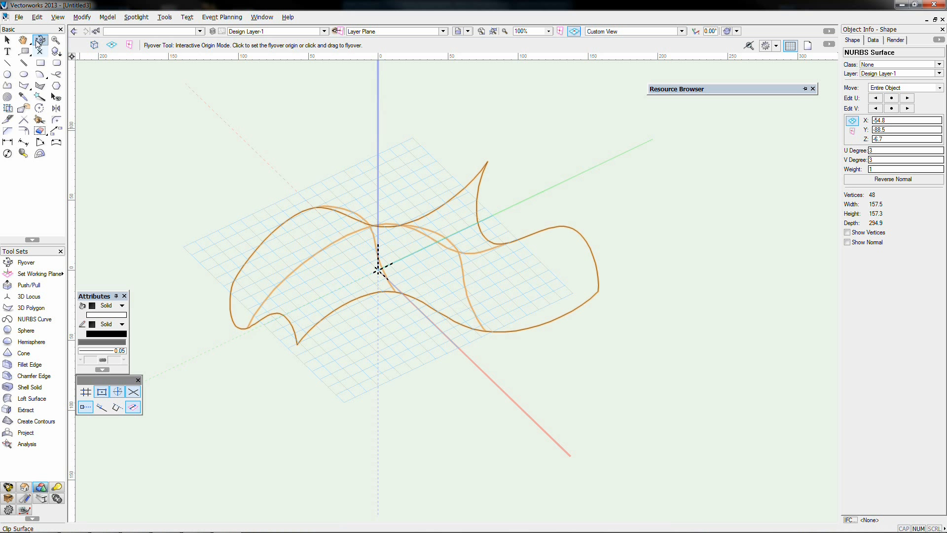
- Open the lofted NURBS surface for reshaping in Top/Plan view so its control vertices are displayed
left_click(8, 40)
double_click(377, 227)
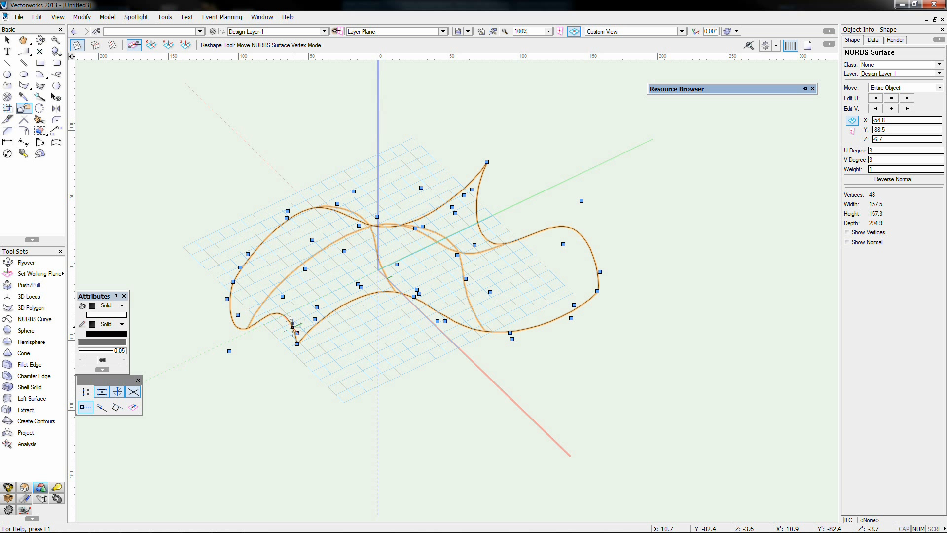
left_click(433, 364)
key("ctrl+5")
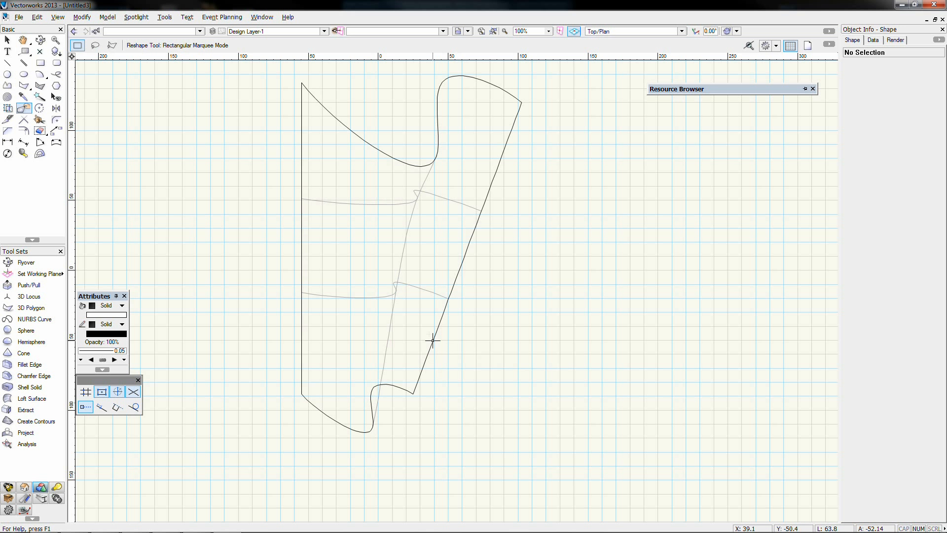
key("x")
double_click(432, 341)
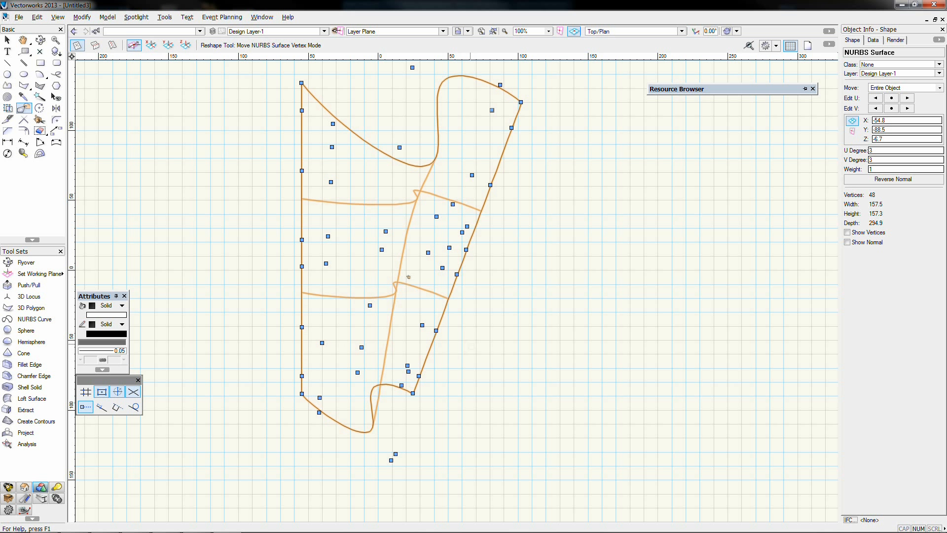
- Set both the U degree and the V degree of the NURBS surface to 10
double_click(878, 150)
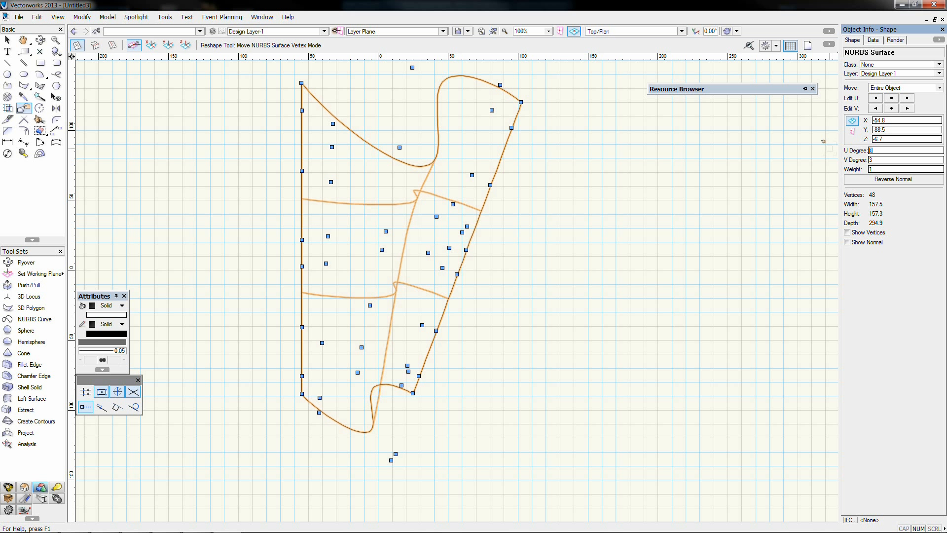
type("10")
key("Tab")
type("10")
key("Return")
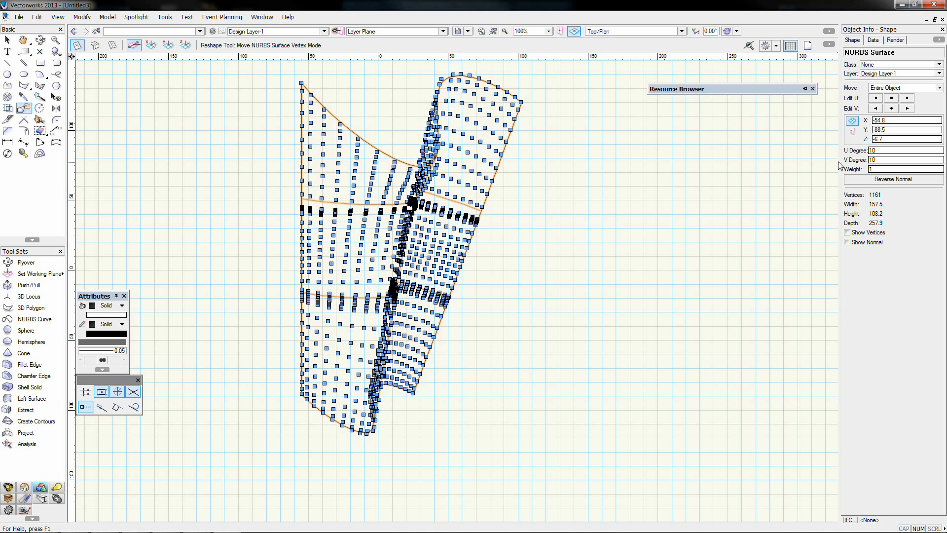
- Orbit the surface out of plan view and examine its grid of control vertices in reshape mode
left_click(41, 40)
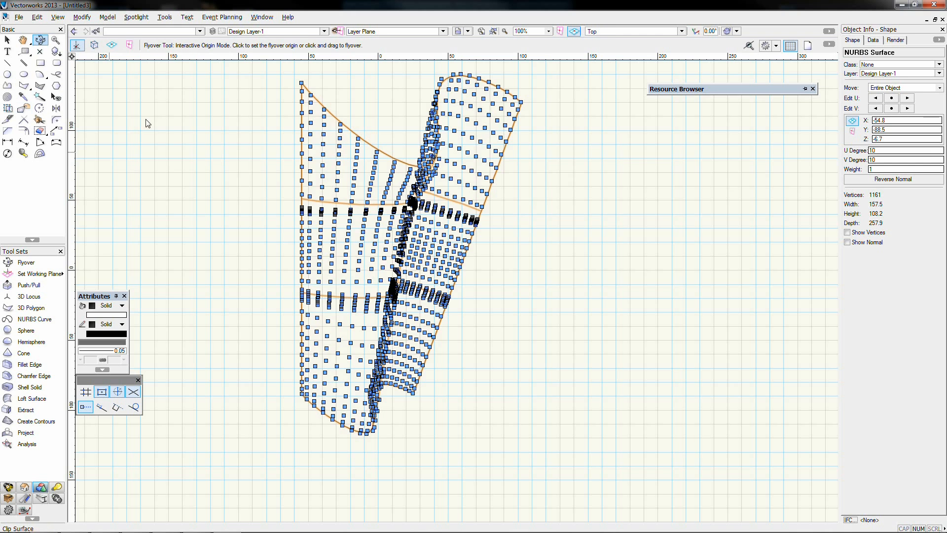
left_click_drag(355, 258, 176, 105)
key("x")
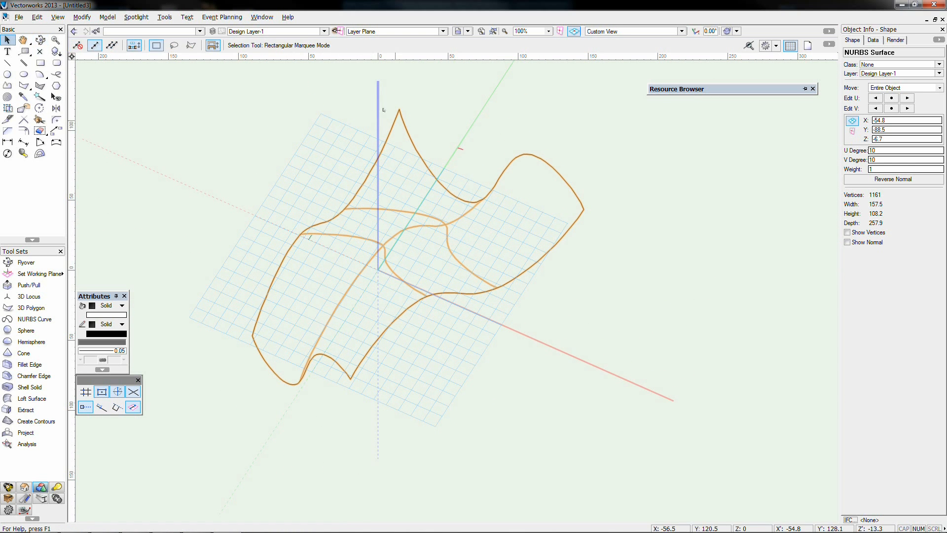
double_click(396, 117)
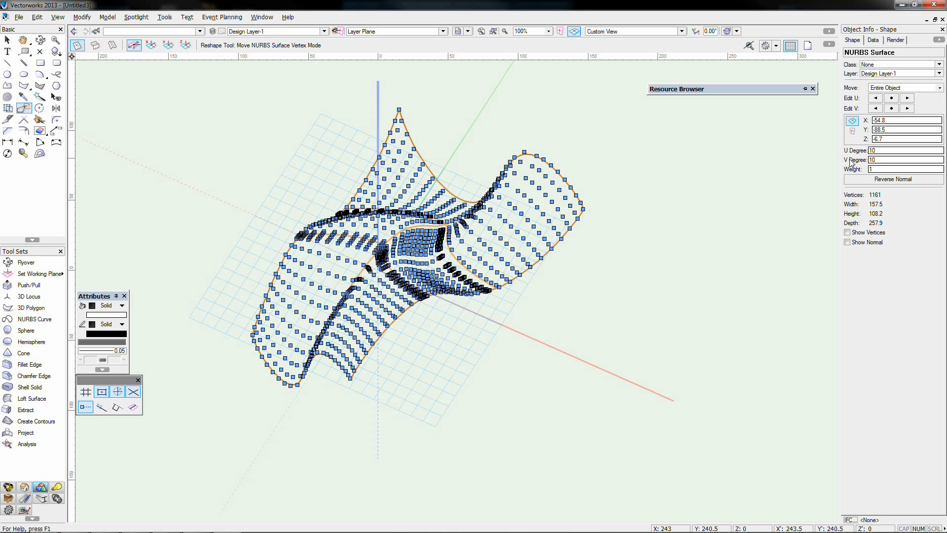
middle_click_drag(617, 159, 615, 153, "ctrl")
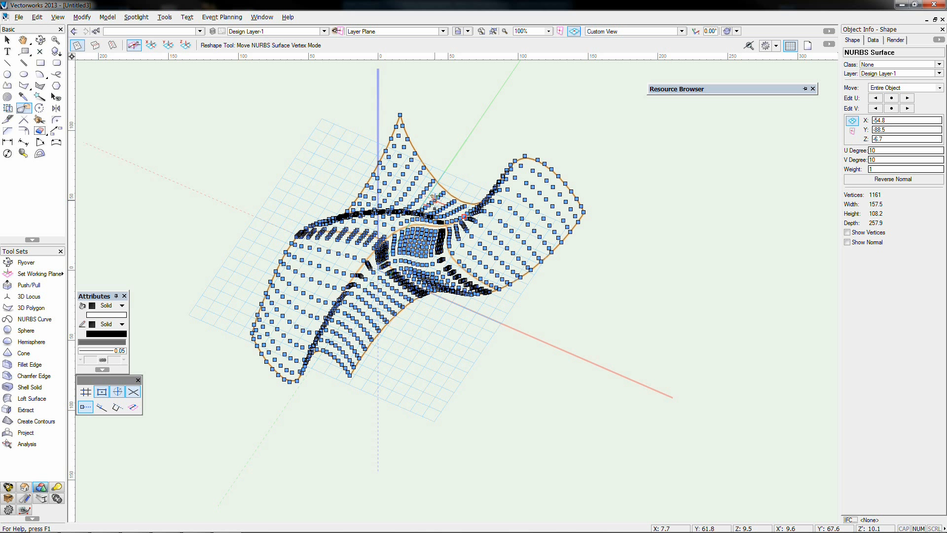
key("ctrl+z")
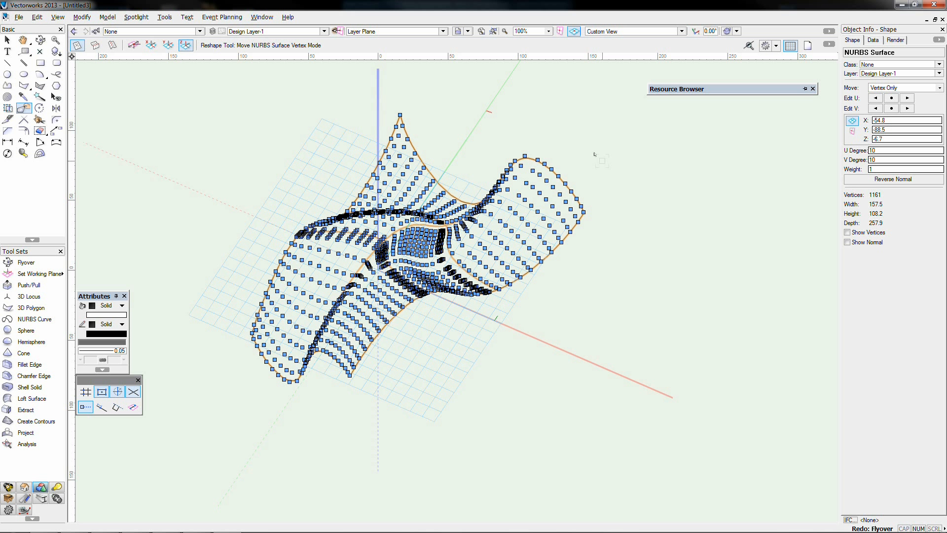
- Delete the lofted NURBS surface and return to Top/Plan view
left_click(8, 41)
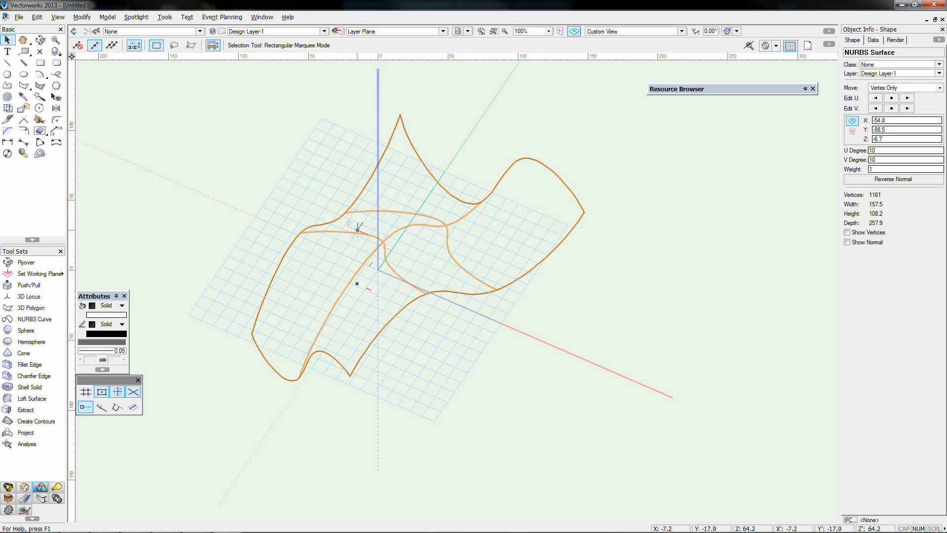
key("Delete")
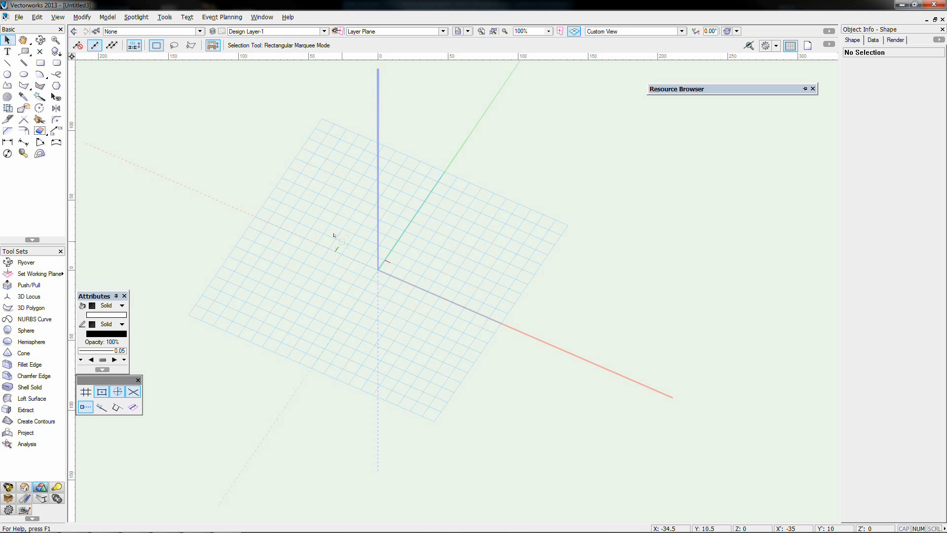
key("ctrl+5")
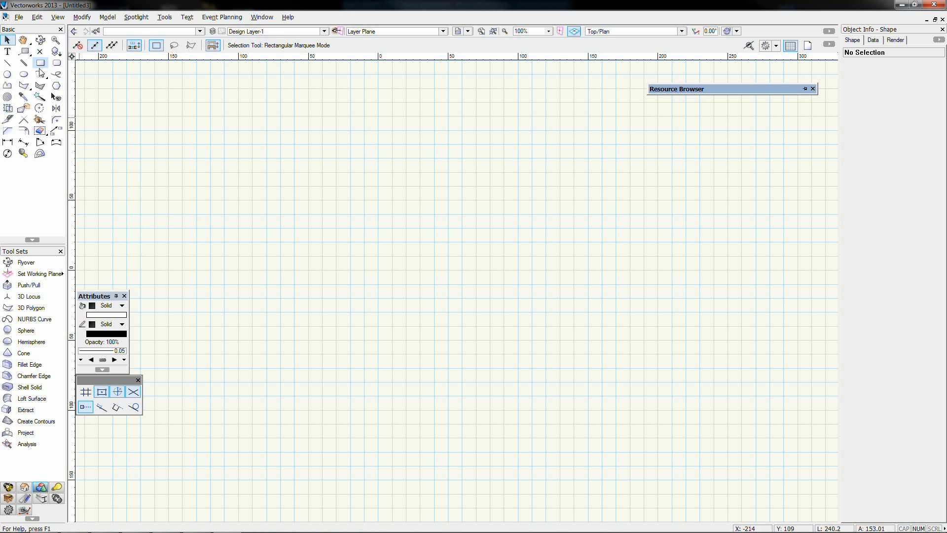
- Draw a circle about 47 mm in diameter by its diameter, slightly left of the origin
left_click(9, 75)
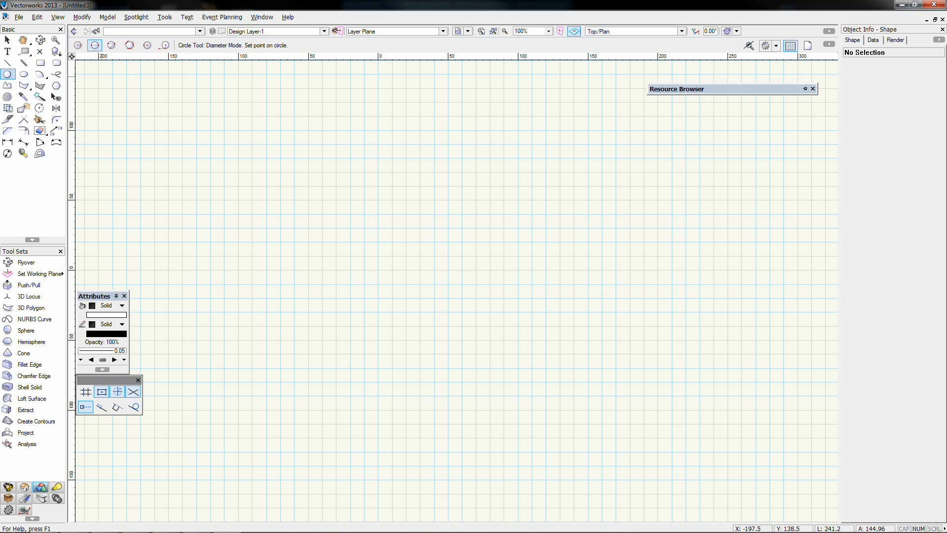
left_click(301, 245)
left_click(367, 246)
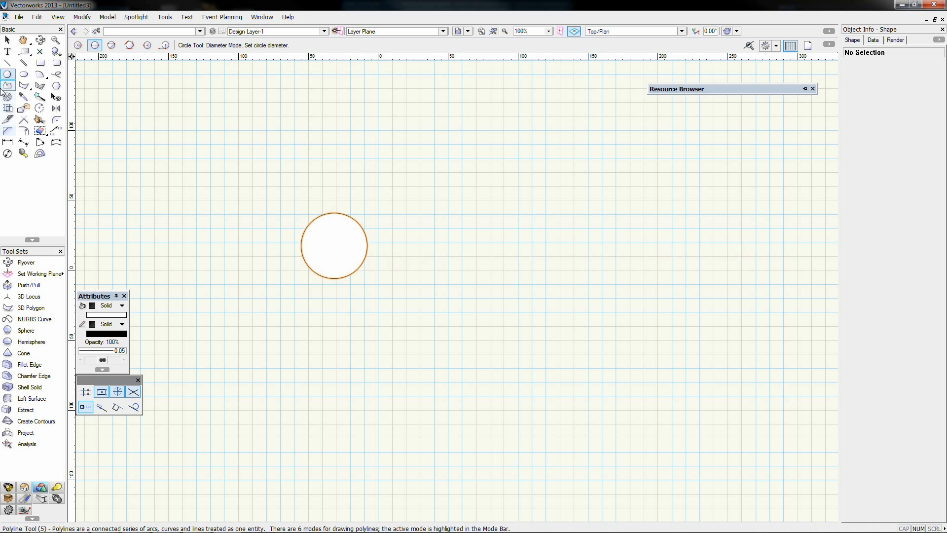
left_click(8, 39)
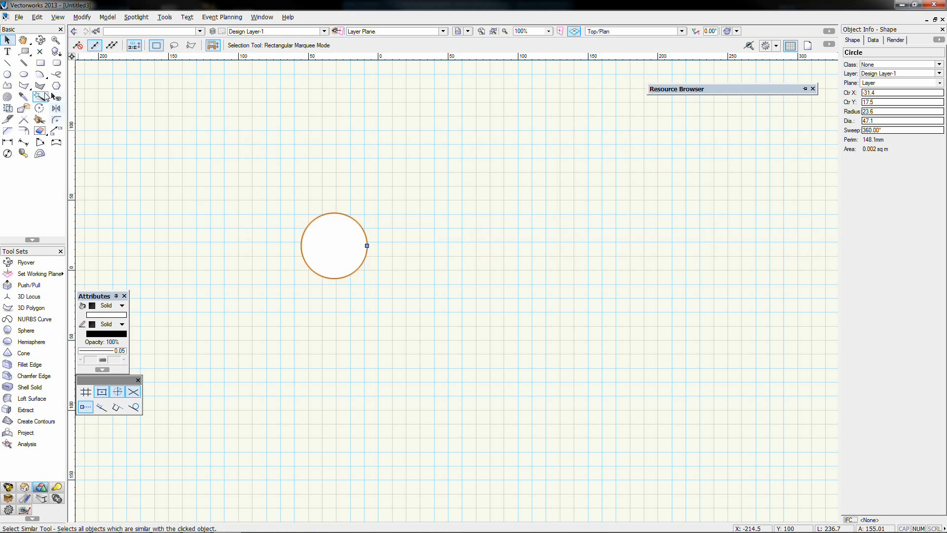
- Draw a three-point rectangle about 30 by 78 mm from the circle's top point down its vertical centreline, covering the circle's right half
left_click(40, 62)
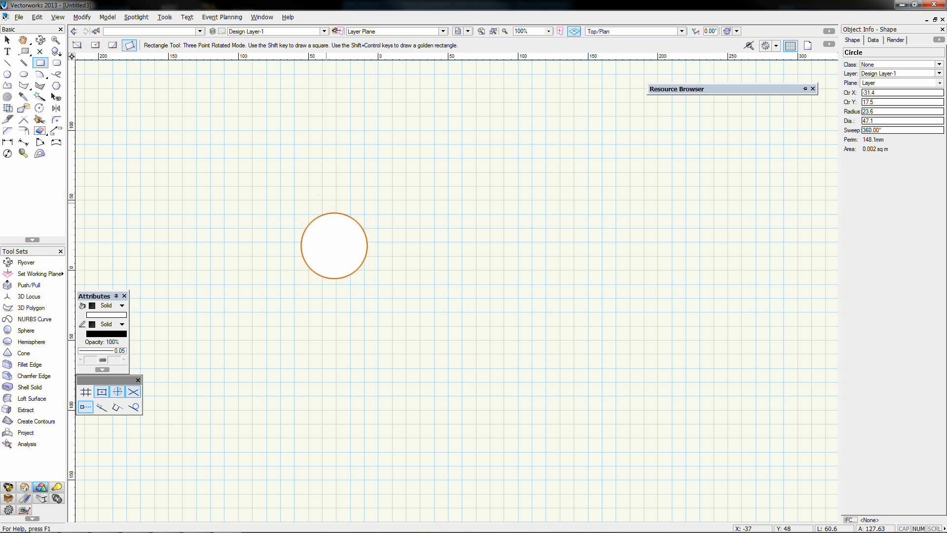
left_click(334, 213)
left_click(334, 323)
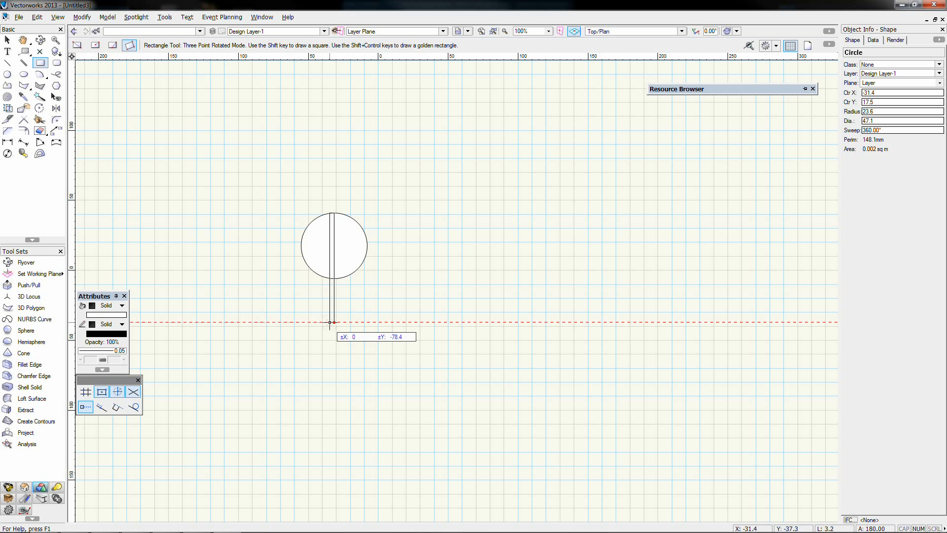
left_click(375, 303)
key("x")
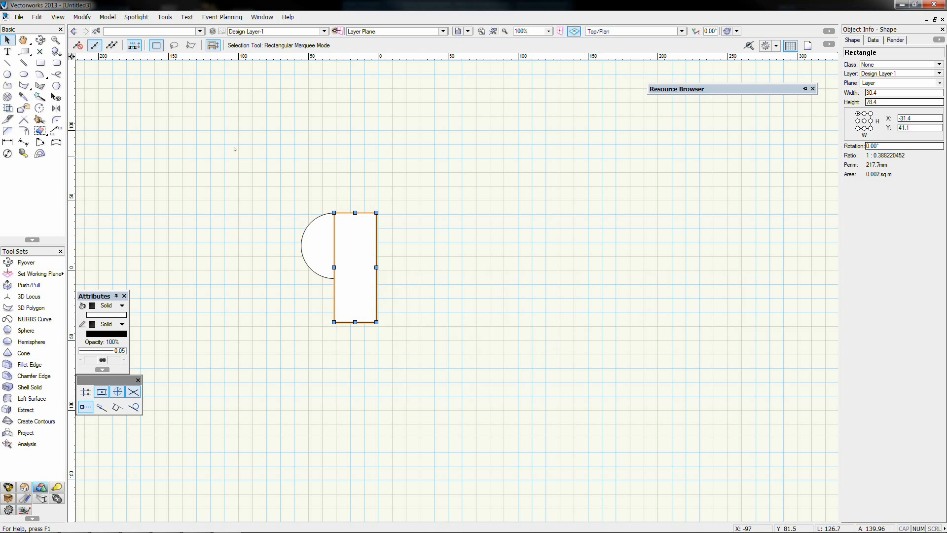
- Clip the circle with the rectangle, decline the backup save, and delete the rectangle to leave a half circle
left_click_drag(239, 153, 480, 372)
right_click(373, 321)
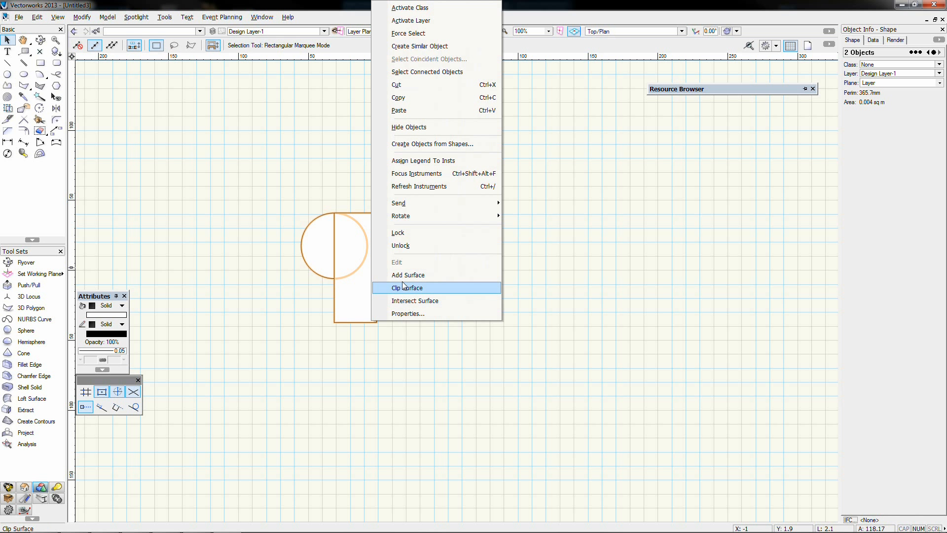
left_click(402, 286)
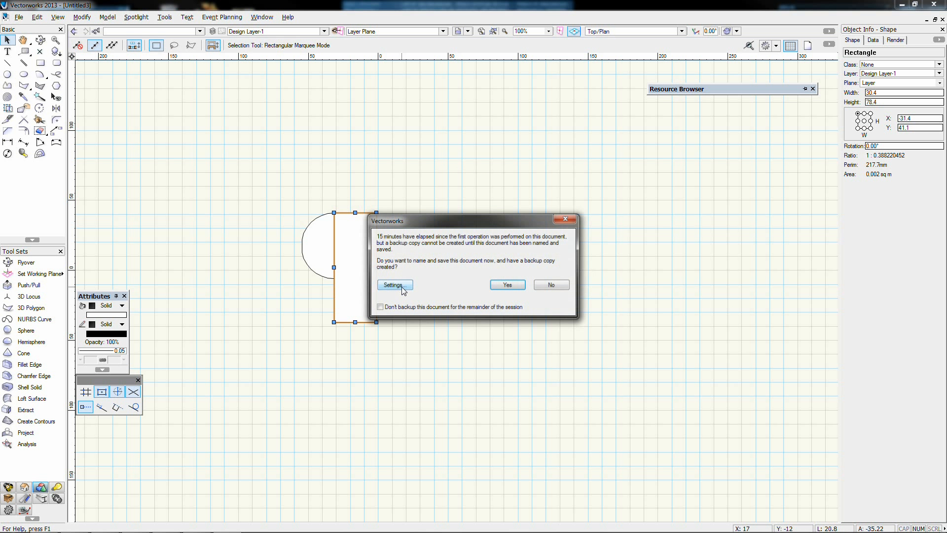
left_click(551, 285)
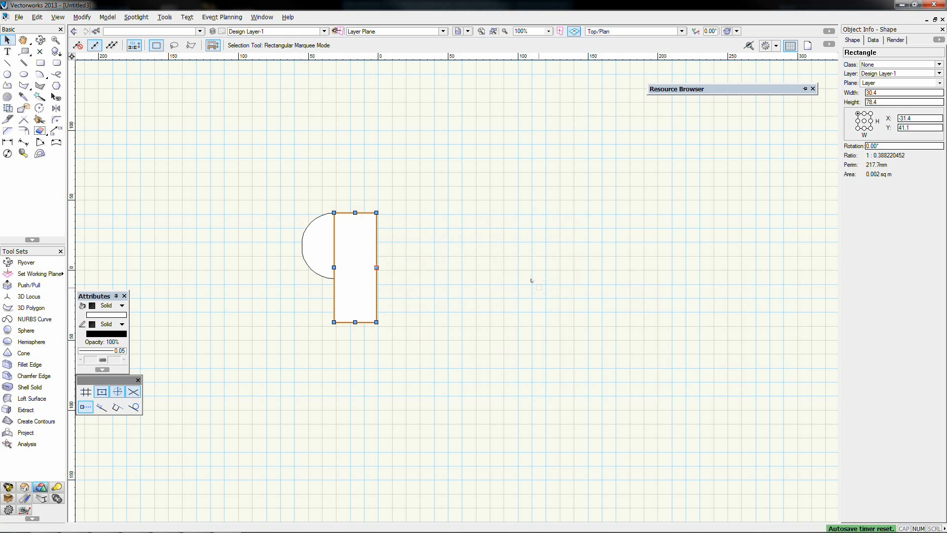
key("Delete")
left_click(335, 256)
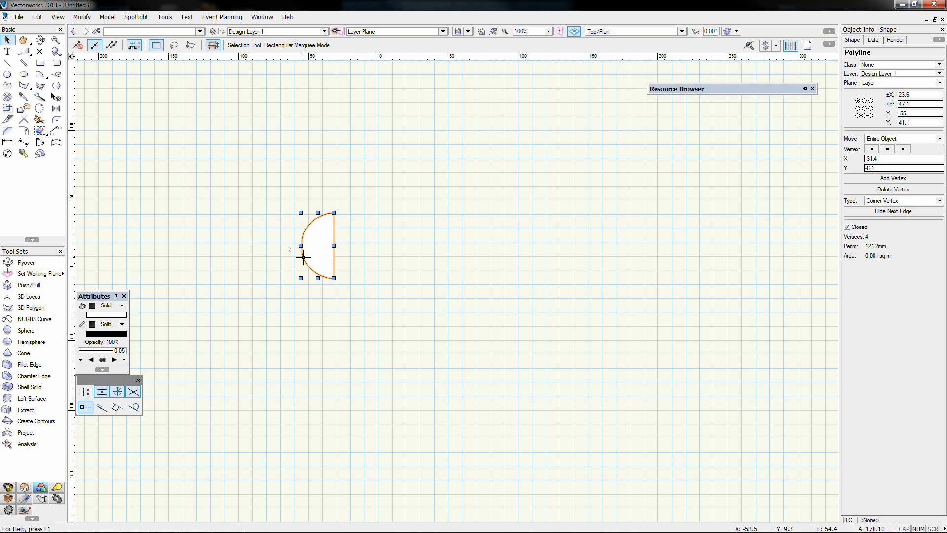
left_click(264, 237)
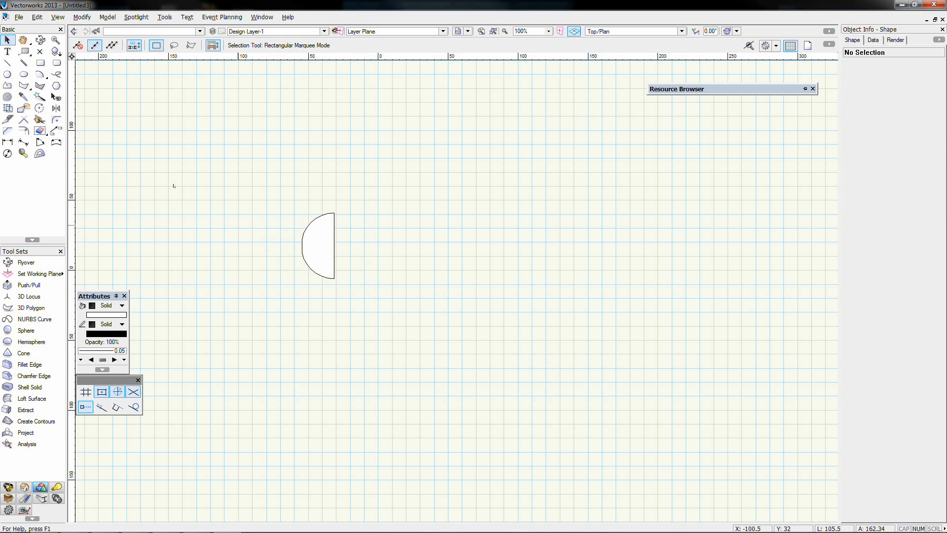
- Place a 2D locus at the midpoint of the half circle's straight edge
left_click(41, 52)
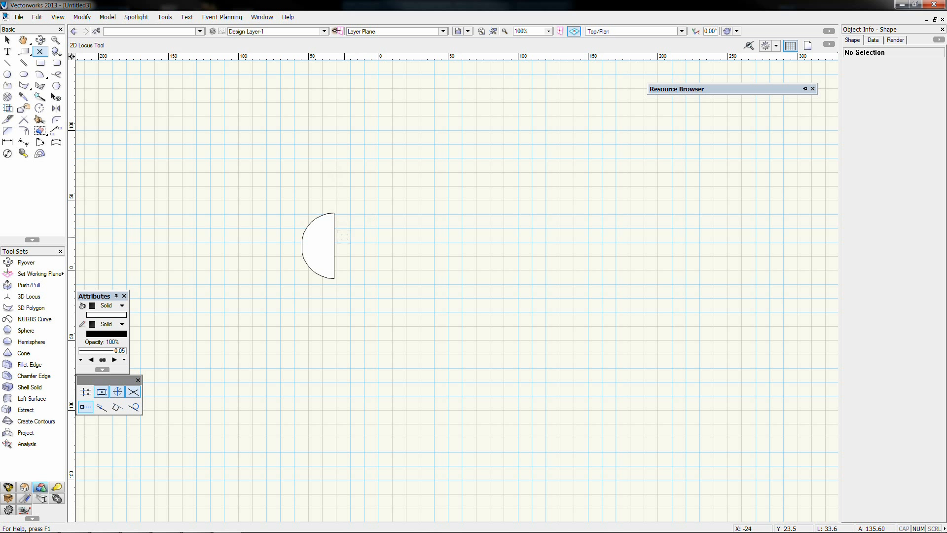
left_click(334, 246)
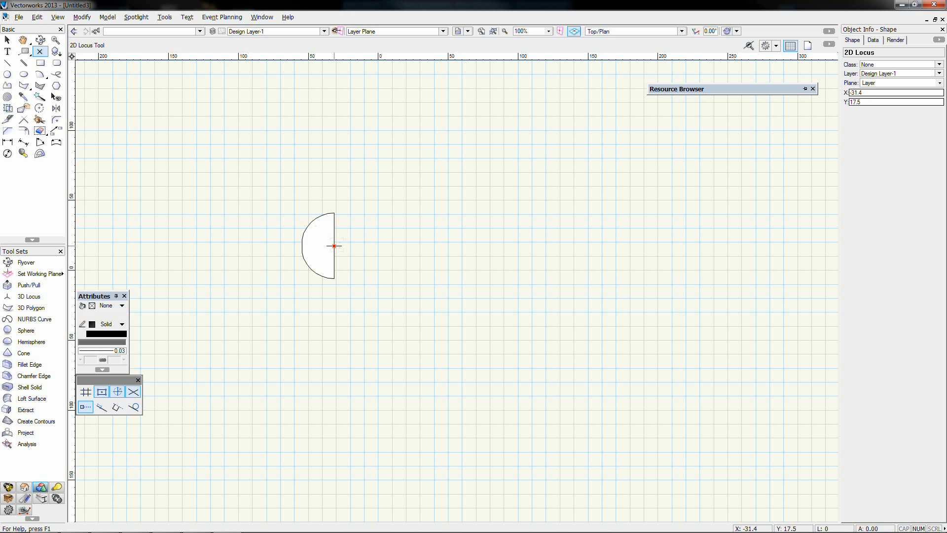
left_click(8, 39)
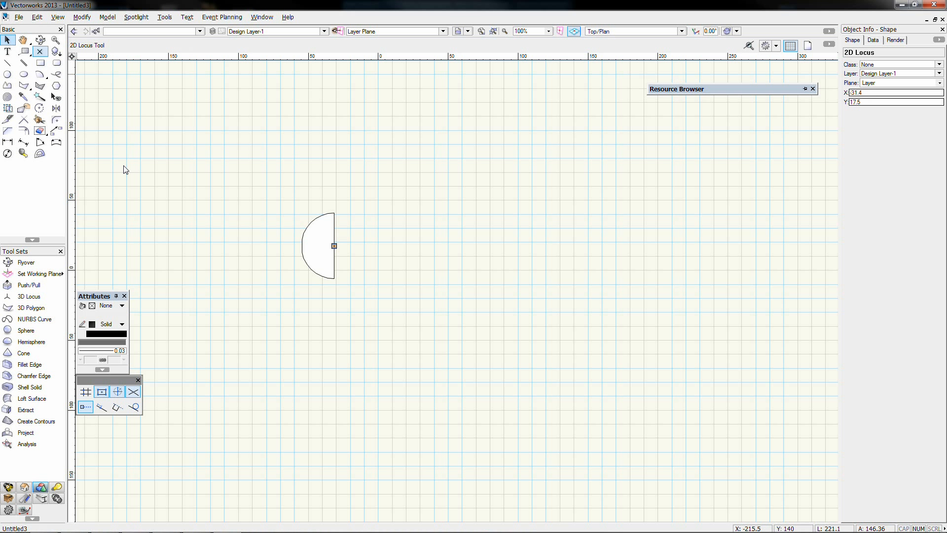
left_click(249, 269)
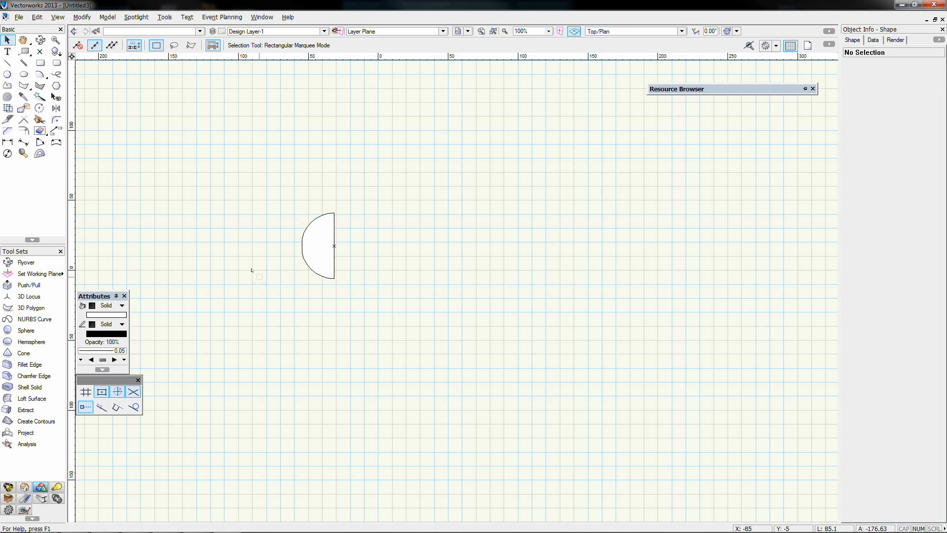
- Sweep the half circle around the locus through a full 360° with a 5.63° segment angle
left_click(329, 245)
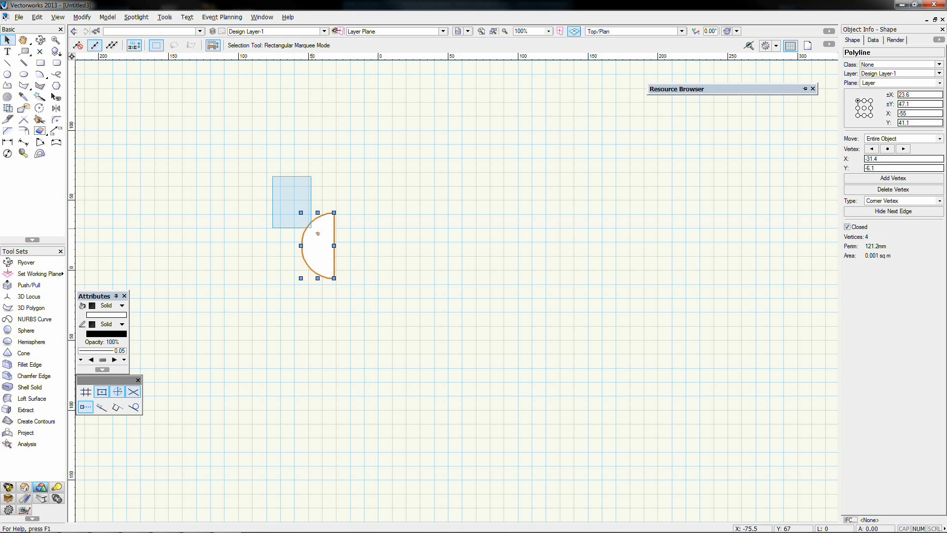
left_click_drag(272, 176, 395, 331)
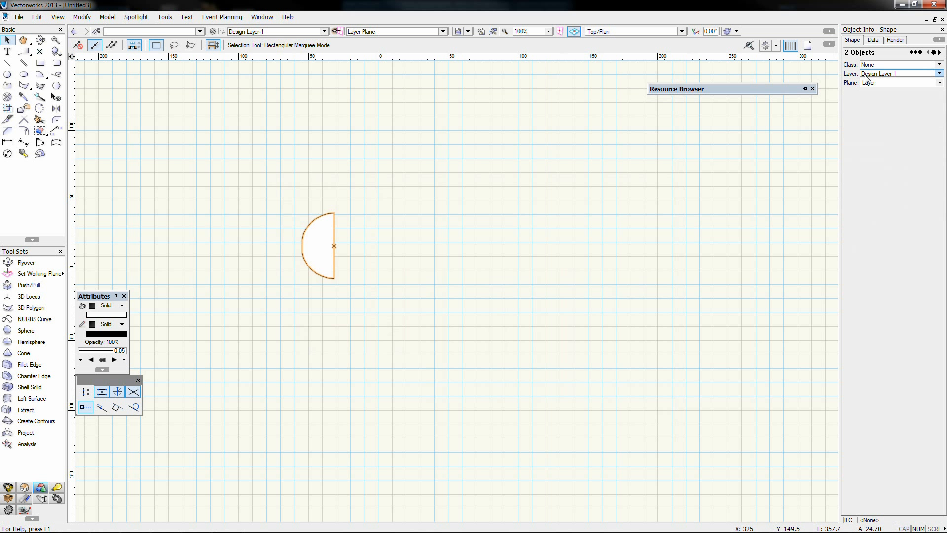
left_click(116, 16)
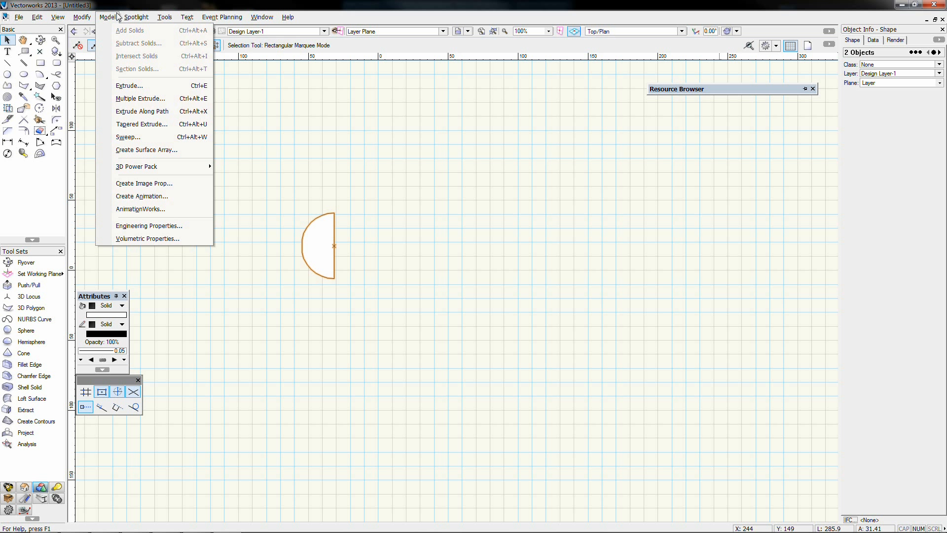
left_click(132, 138)
left_click_drag(421, 215, 490, 181)
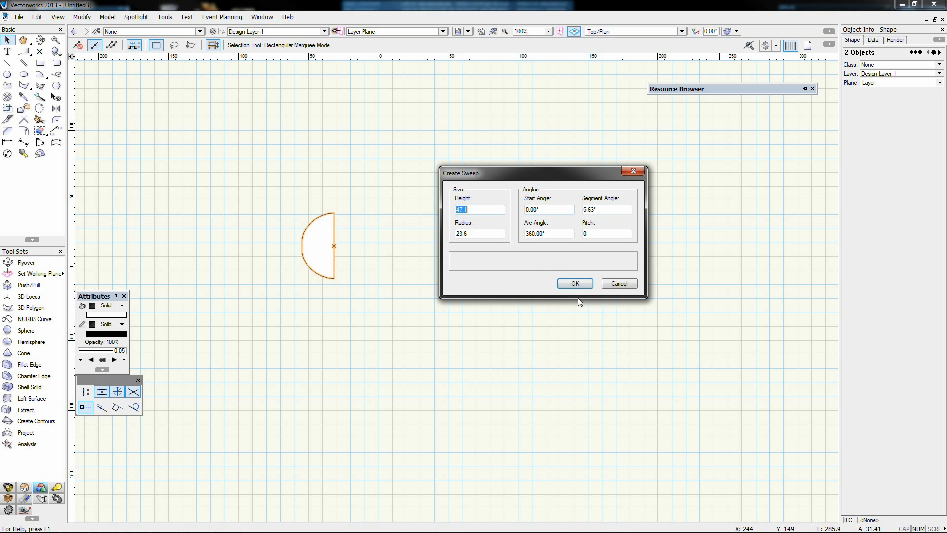
left_click(574, 284)
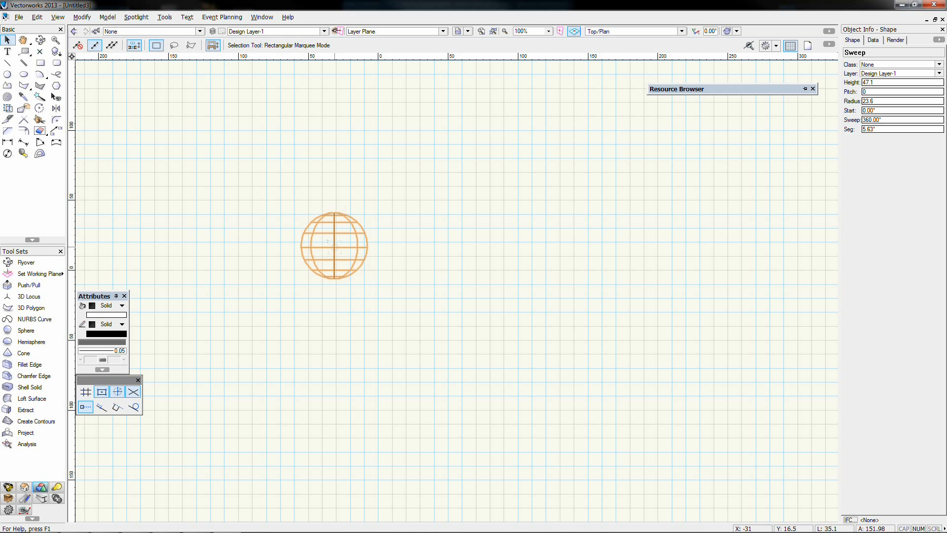
- In Right Isometric view, draw a comparison sphere by radius, about 26 mm, on the layer plane clear of the swept solid
key("KP_3")
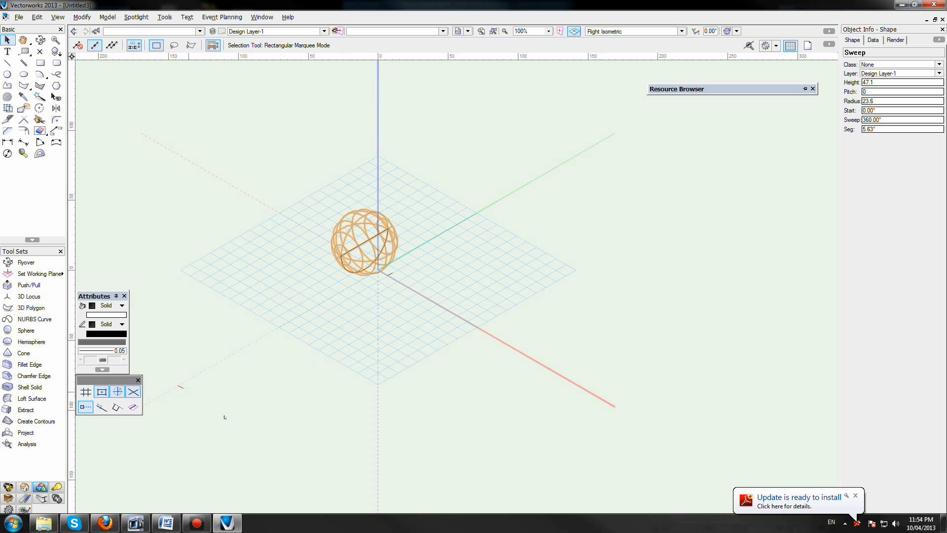
left_click(855, 495)
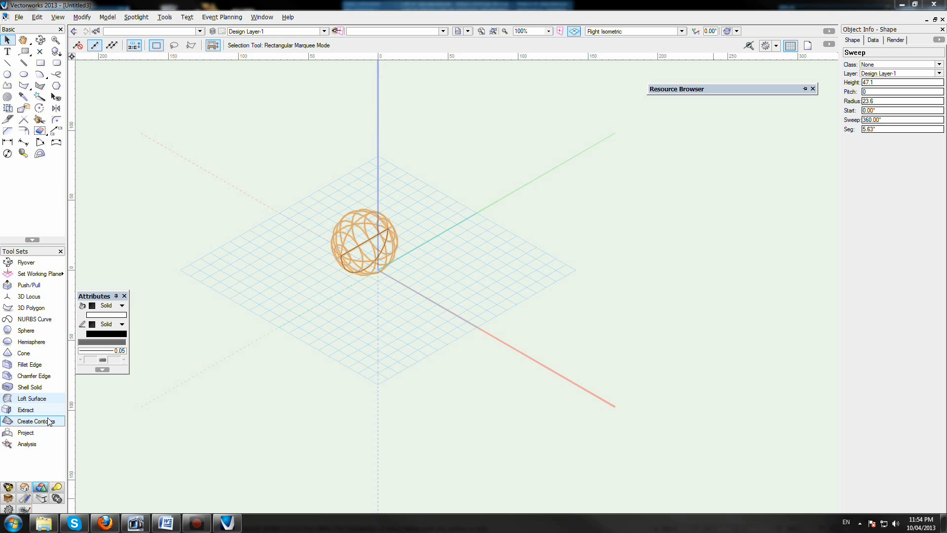
left_click(41, 251)
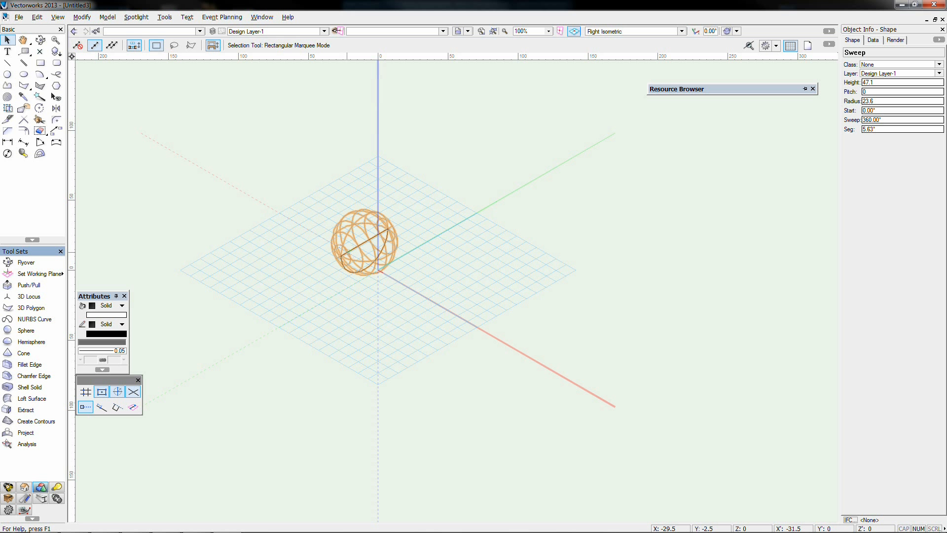
left_click(37, 329)
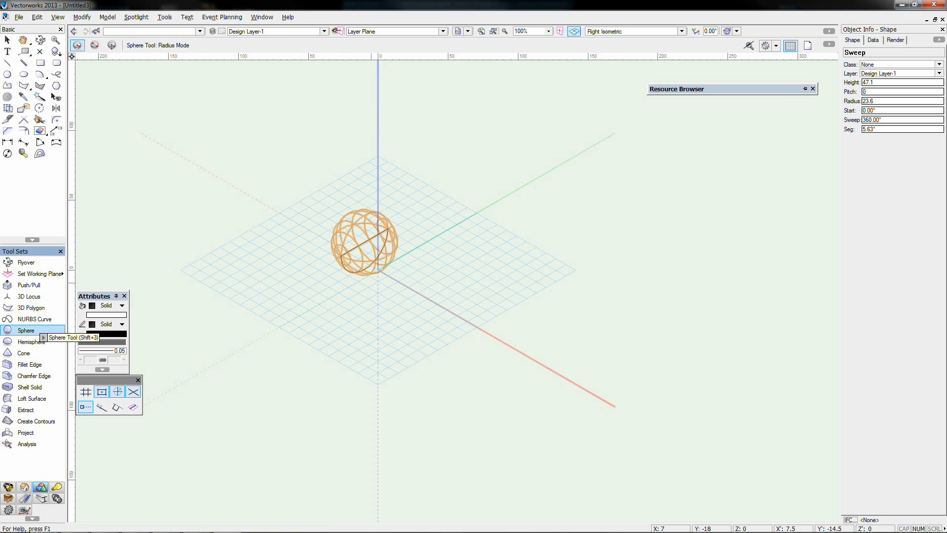
left_click(483, 220)
left_click(519, 225)
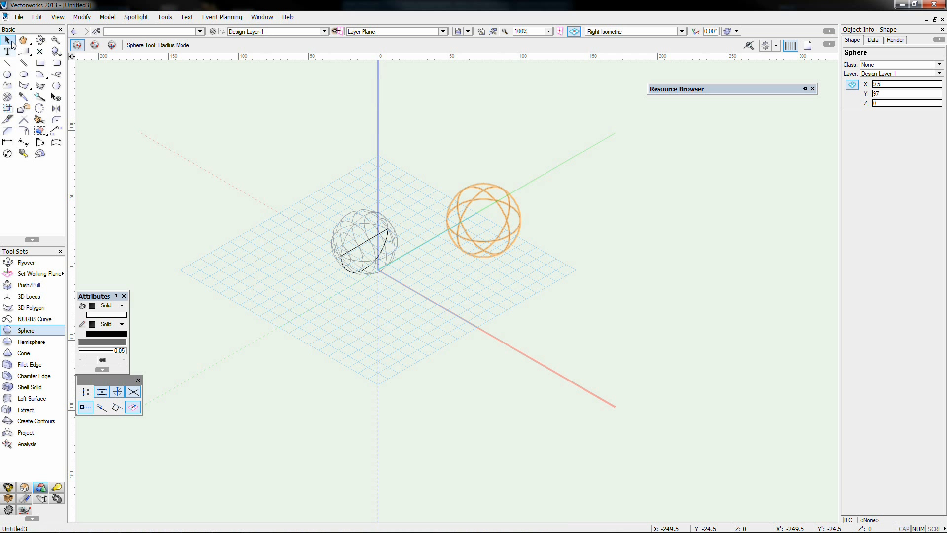
left_click(11, 42)
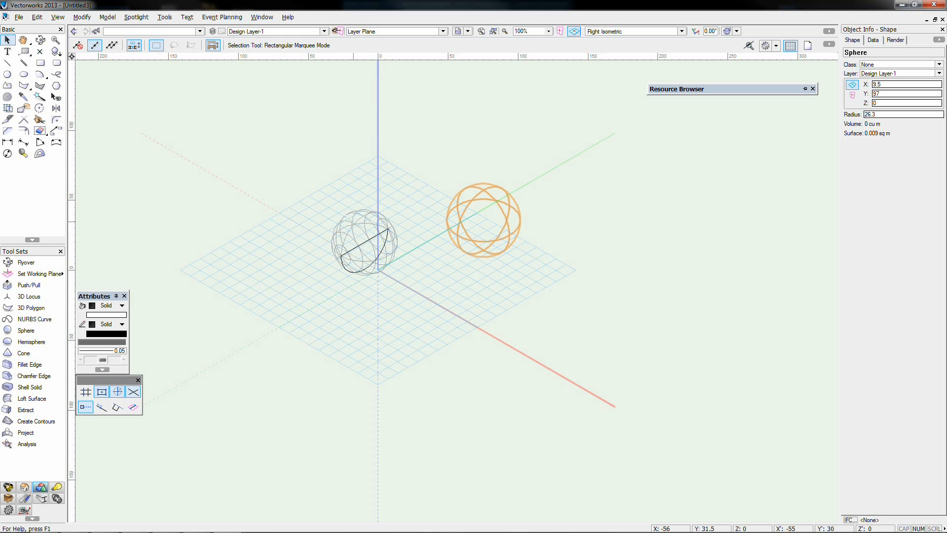
- Open the swept solid's profile for editing in Top/Plan view and select its half circle
left_click(354, 221)
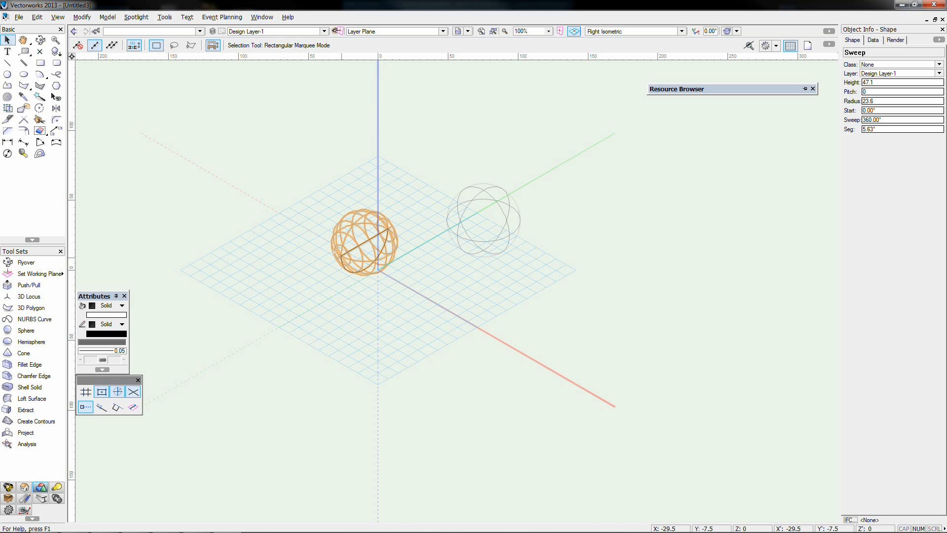
double_click(340, 253)
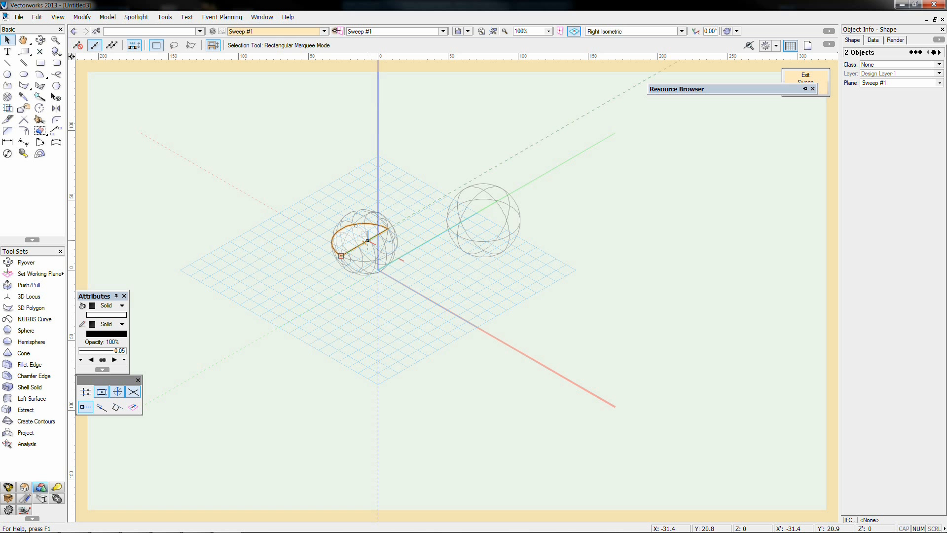
key("F5")
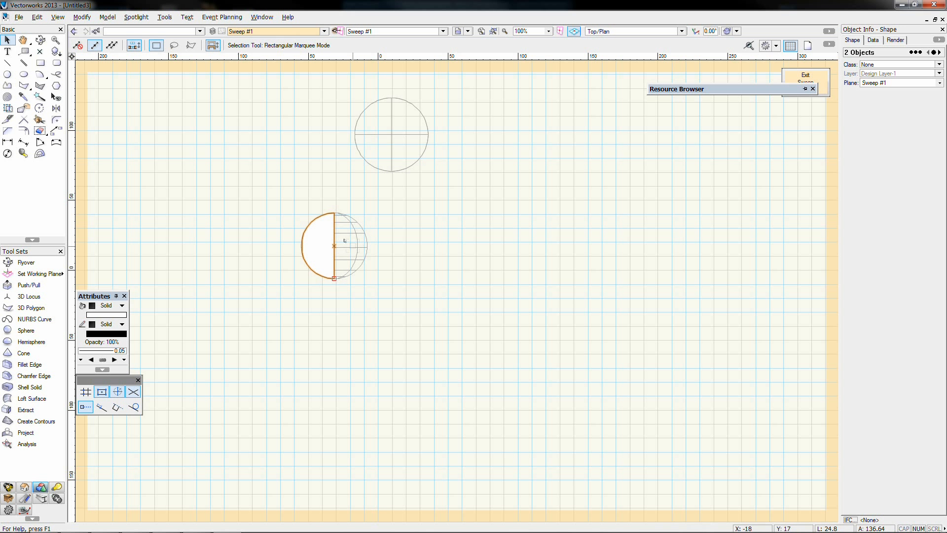
left_click(298, 245)
left_click(302, 246)
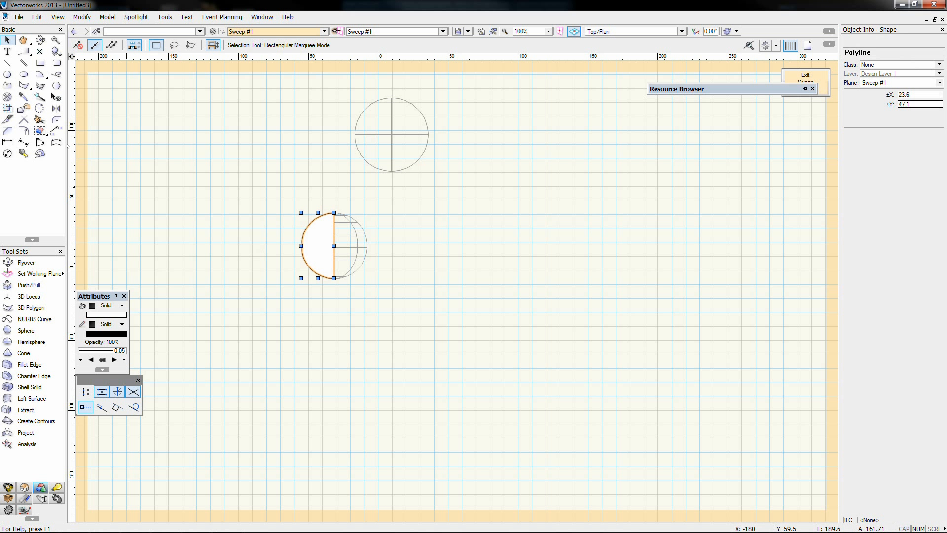
- Draw a three-point rectangle about 23 by 7 mm straddling the middle of the half circle's curved edge
left_click(40, 62)
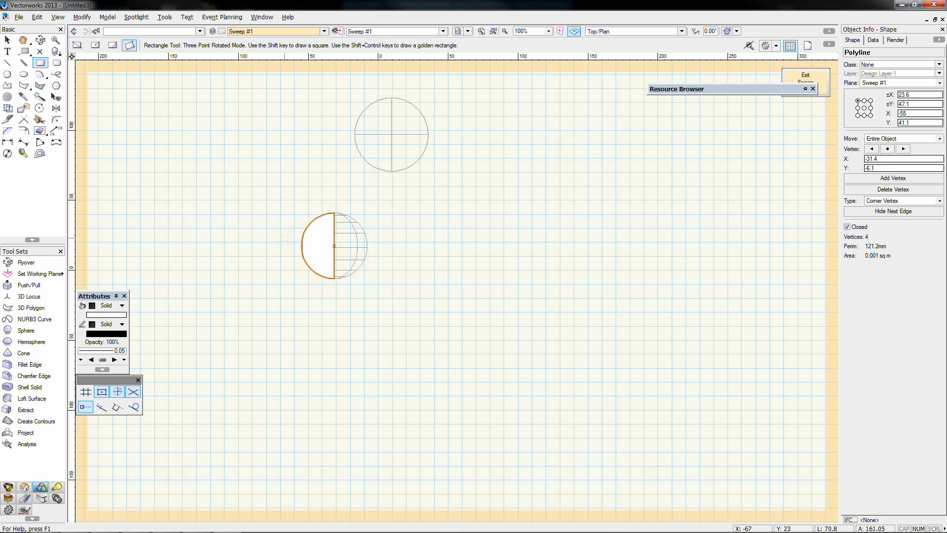
left_click(279, 241)
left_click(311, 241)
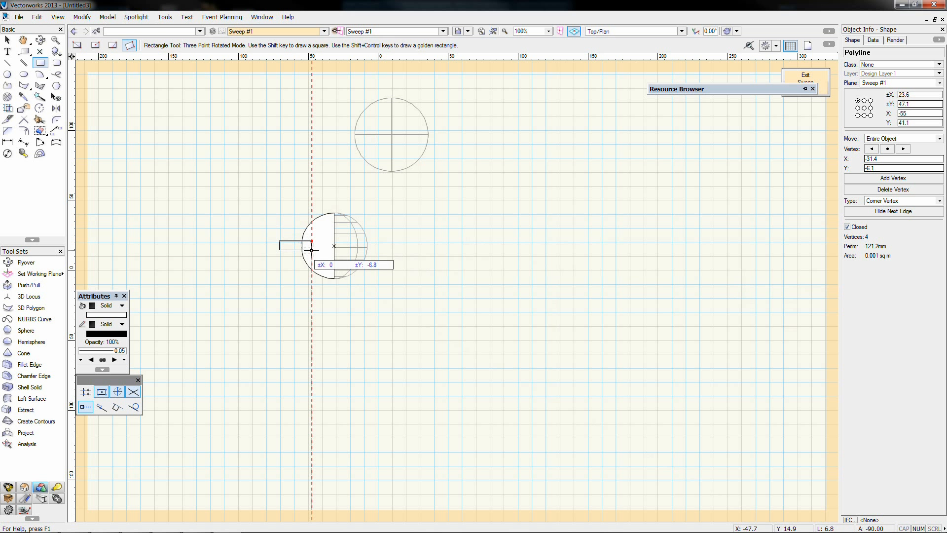
left_click(312, 250)
left_click(7, 40)
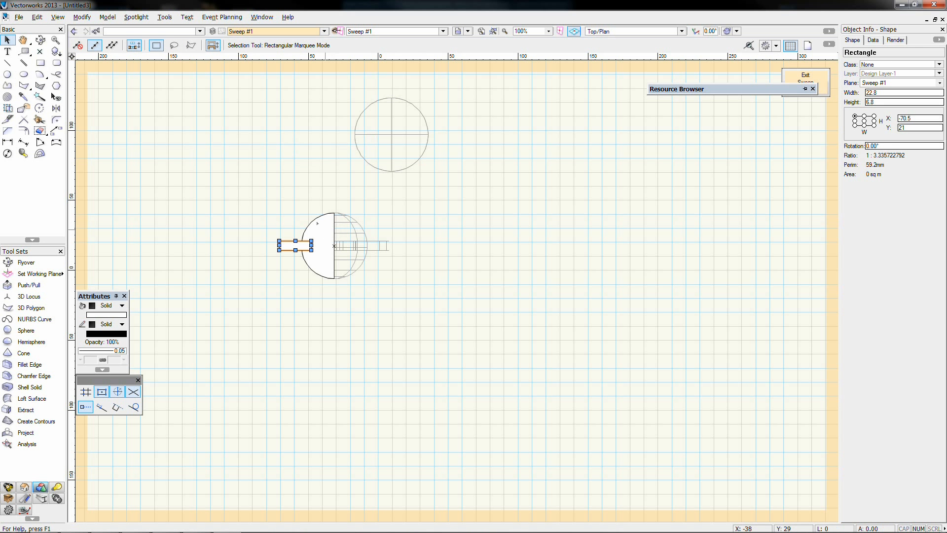
- Merge the rectangle and the half circle into one profile with Add Surface, and clear the selection
left_click(317, 223, "shift")
right_click(325, 232)
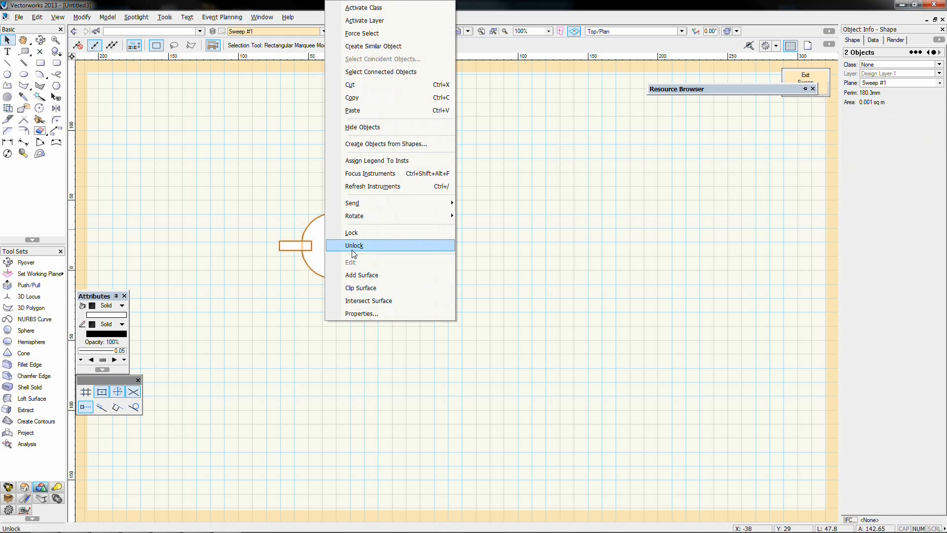
left_click(357, 275)
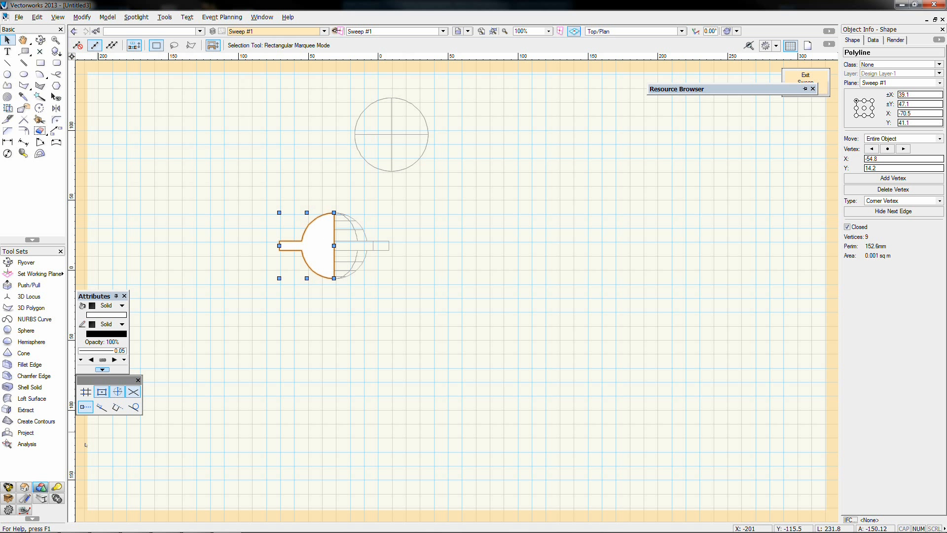
left_click(335, 360)
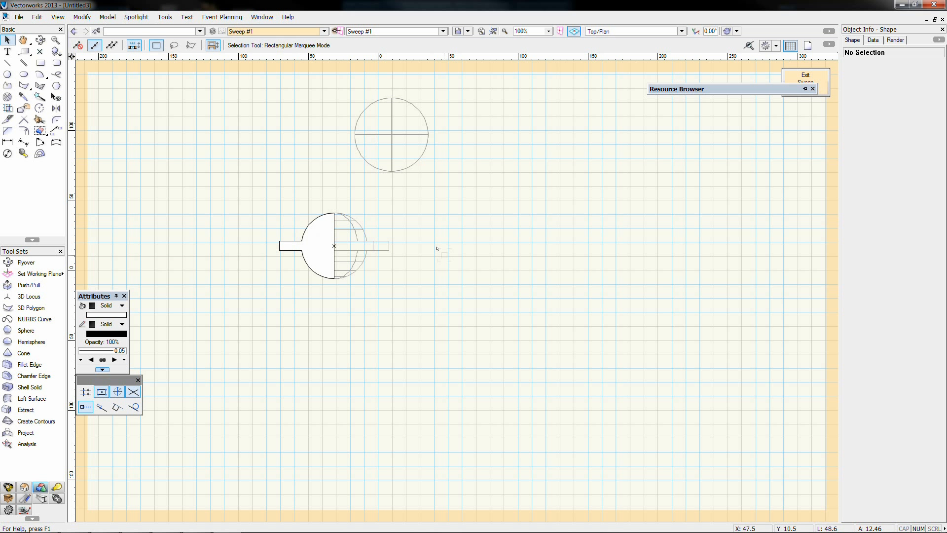
- Move the Resource Browser clear of the exit control and exit the sweep profile
mouse_move(728, 91)
left_click_drag(728, 90, 657, 79)
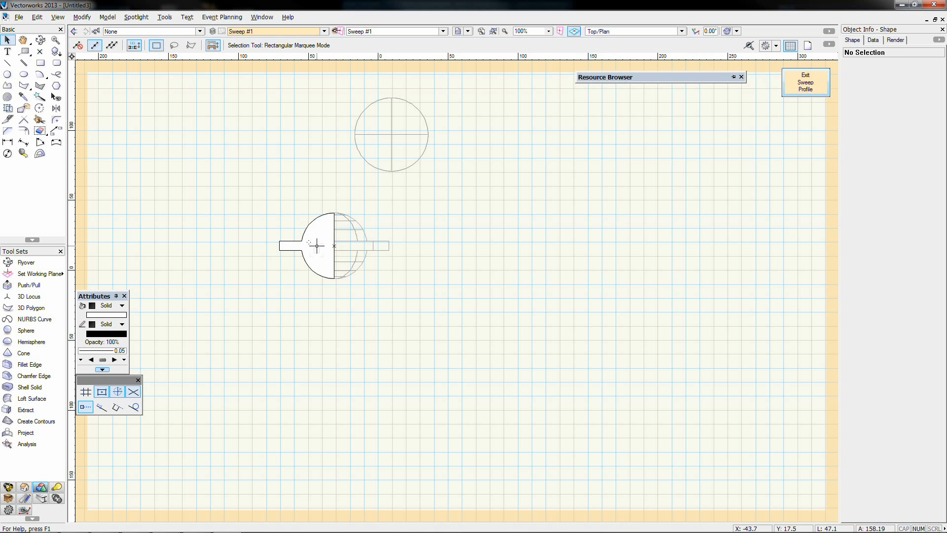
left_click(302, 250)
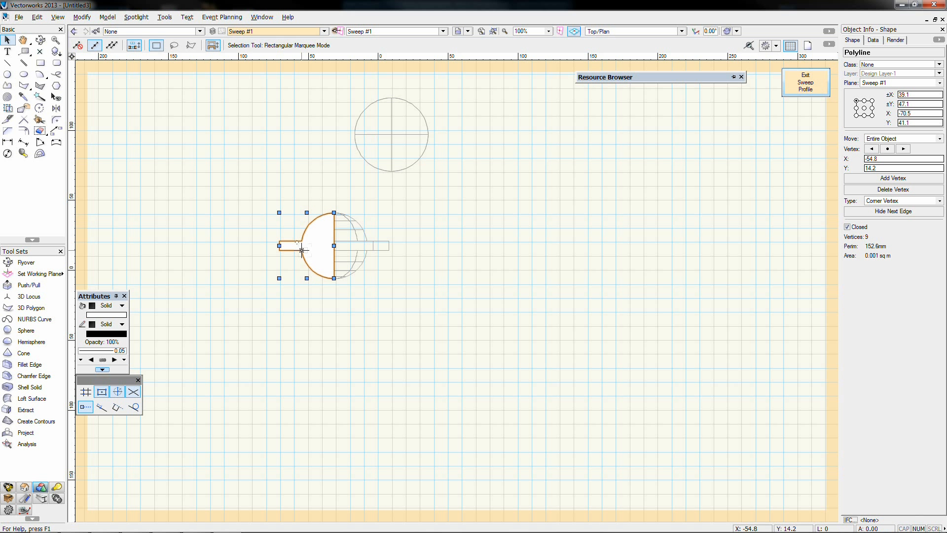
left_click_drag(366, 224, 318, 261)
left_click(444, 230)
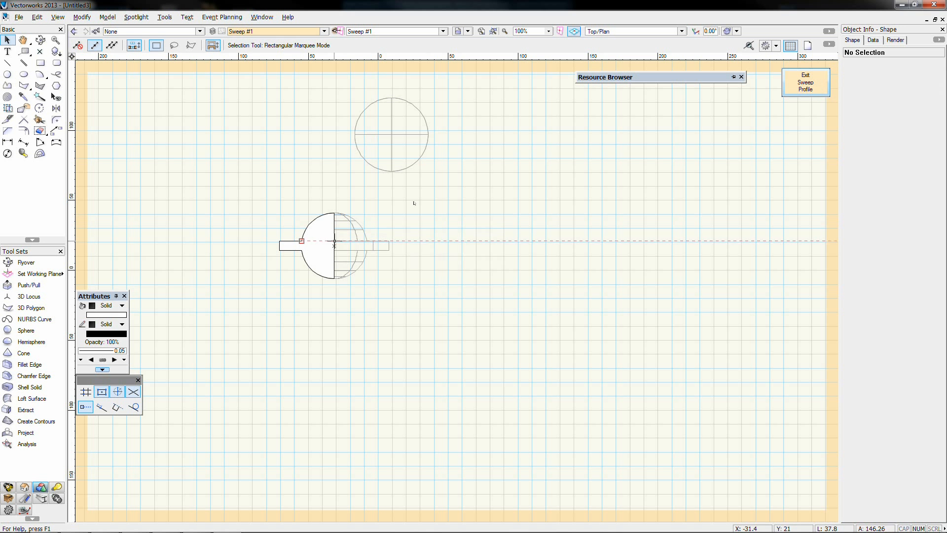
left_click(794, 88)
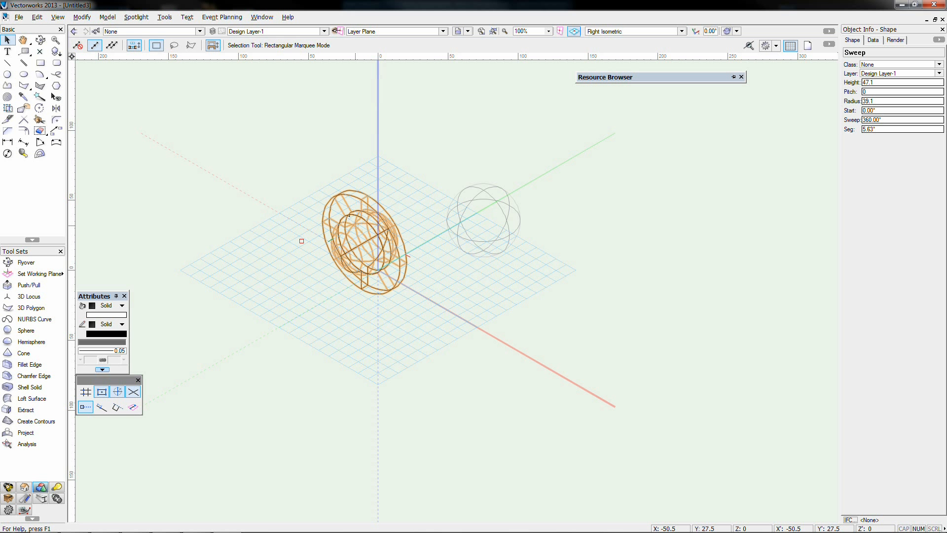
- Render the model in OpenGL and orbit around the swept solid to examine its flange
key("ctrl+shift+g")
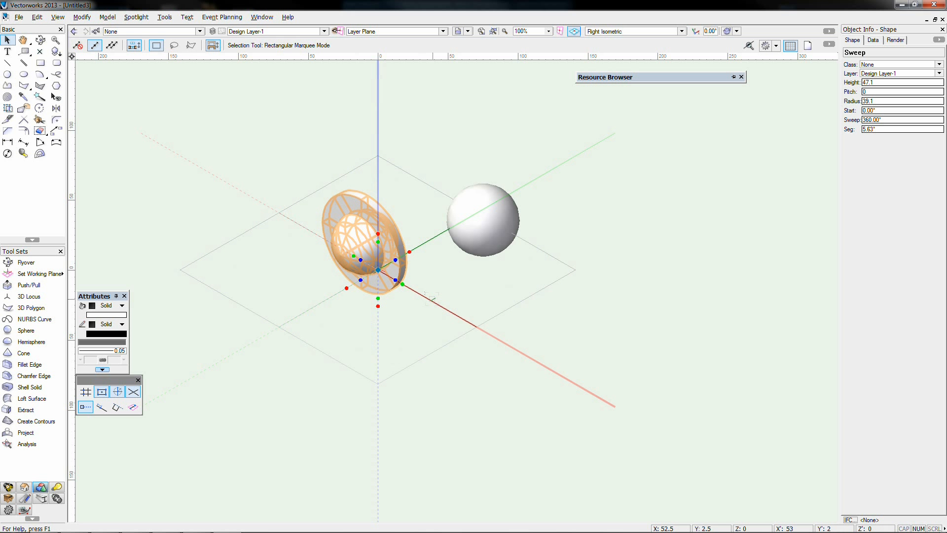
left_click(229, 213)
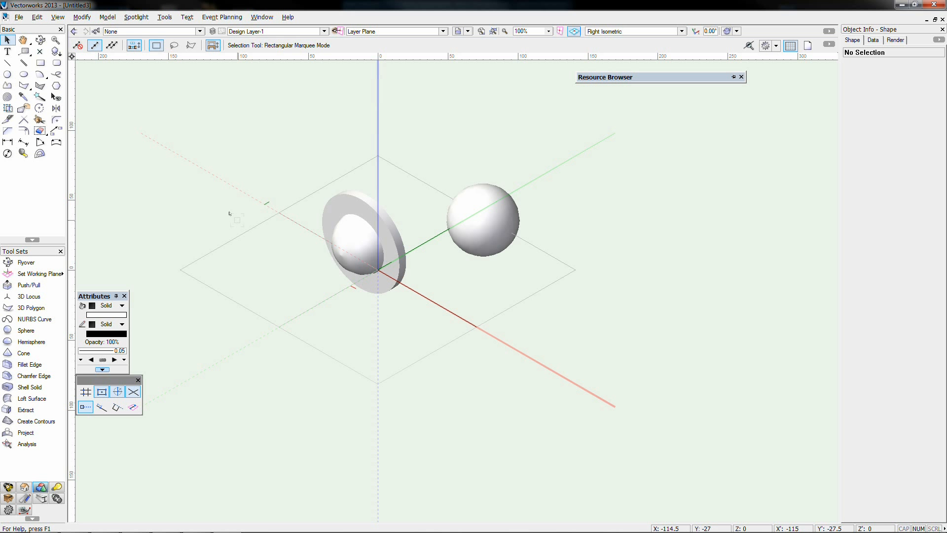
left_click(41, 40)
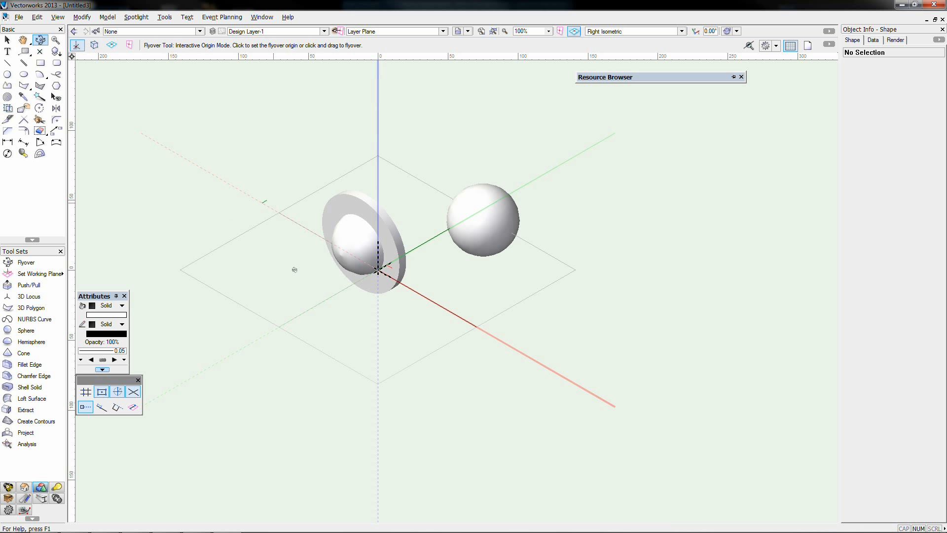
mouse_move(334, 274)
left_mouse_down()
mouse_move(312, 275)
mouse_move(346, 270)
left_mouse_up()
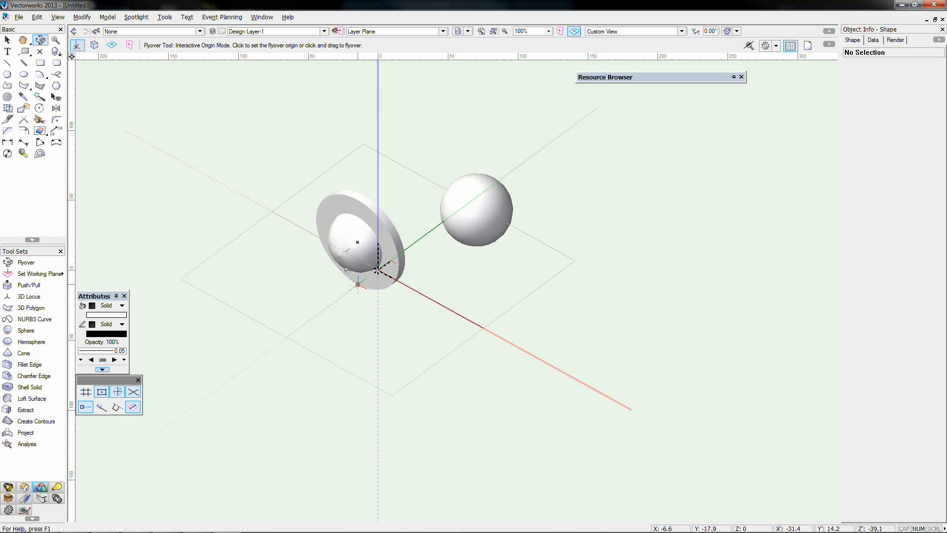
- Reopen the sweep profile and draw a rectangle about 4.4 by 2.5 mm, rotated 30°, at the flange's lower outer corner
left_click(7, 40)
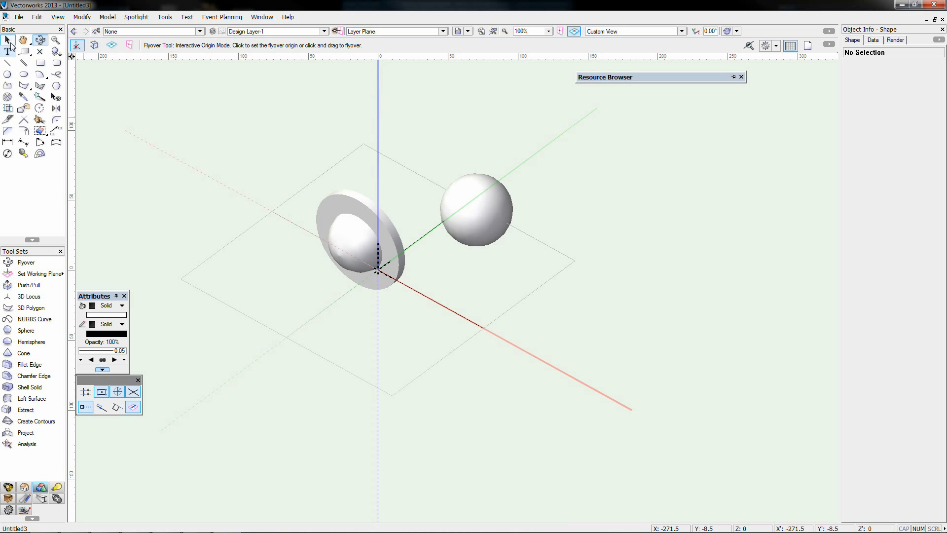
double_click(333, 221)
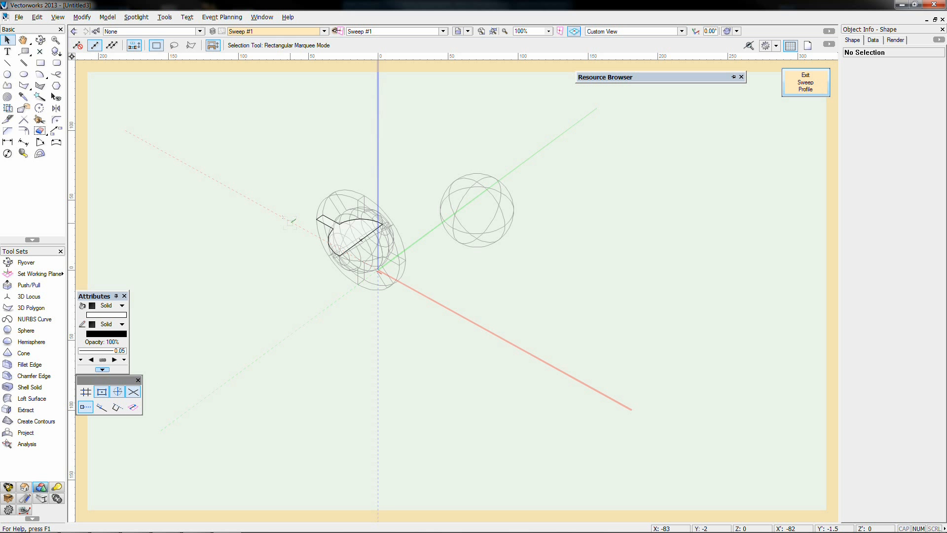
left_click(40, 62)
scroll(276, 244, "up", 5)
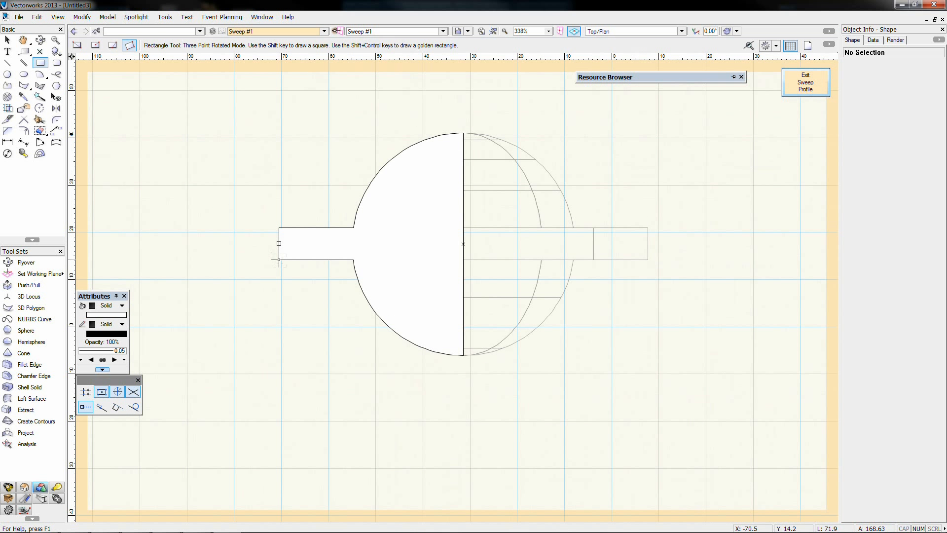
left_click(278, 259)
left_click(285, 268)
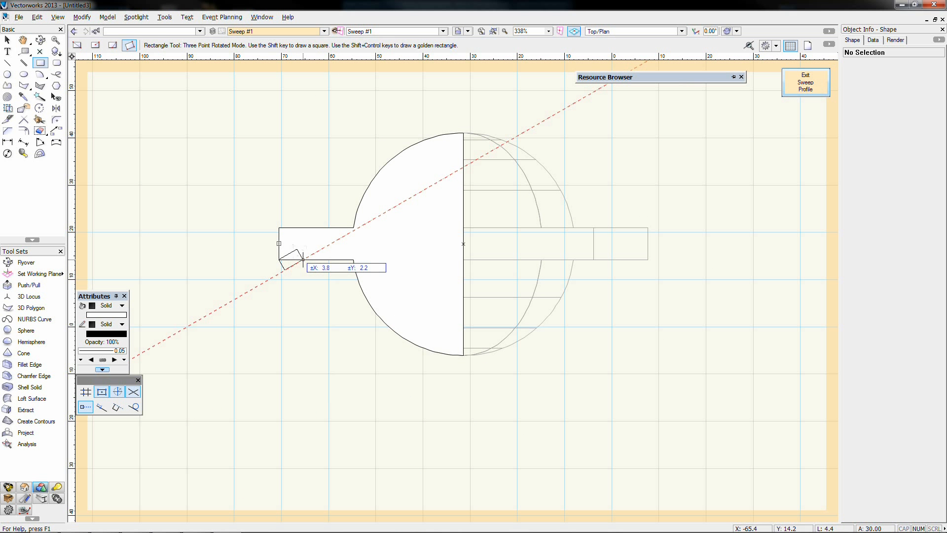
left_click(302, 259)
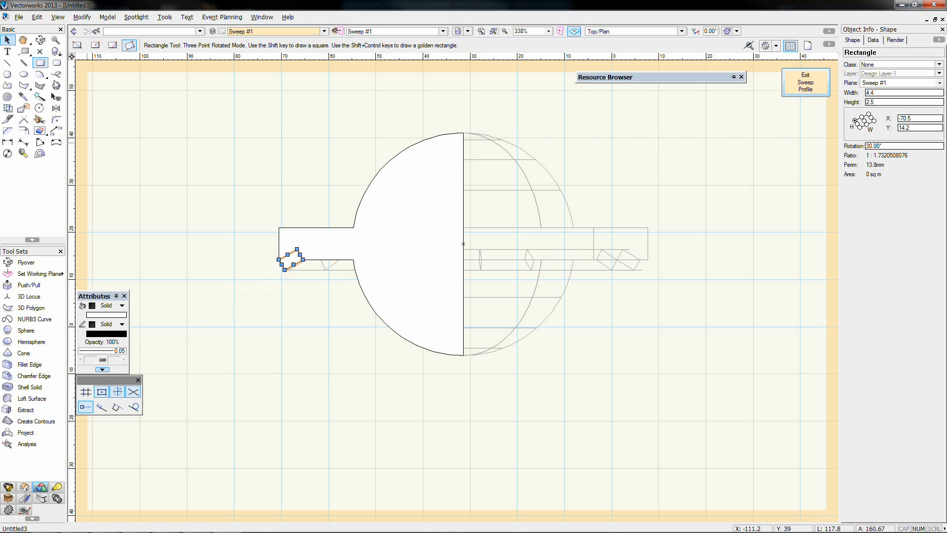
- Merge the rotated rectangle at the flange corner into the sweep profile with Add Surface, and exit the profile
left_click(8, 39)
left_click(390, 238, "shift")
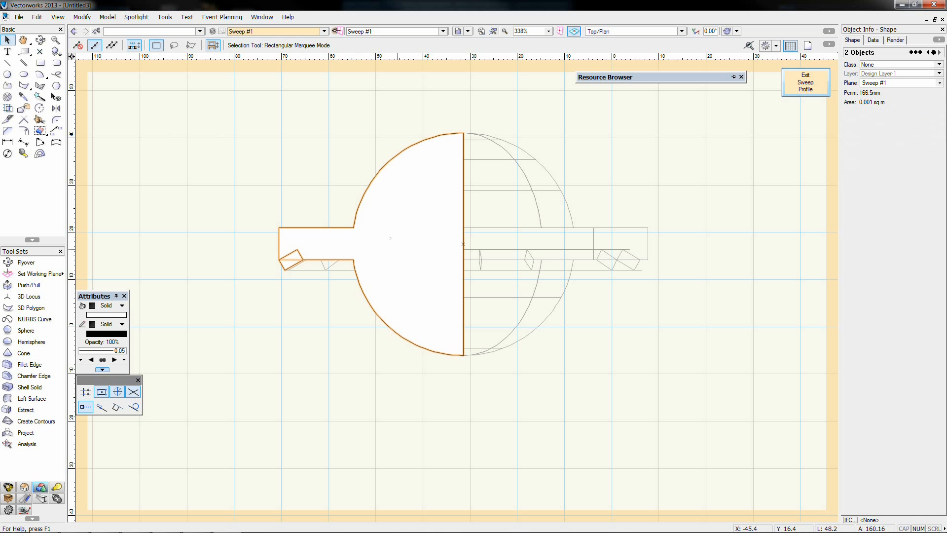
right_click(390, 238)
left_click(434, 272)
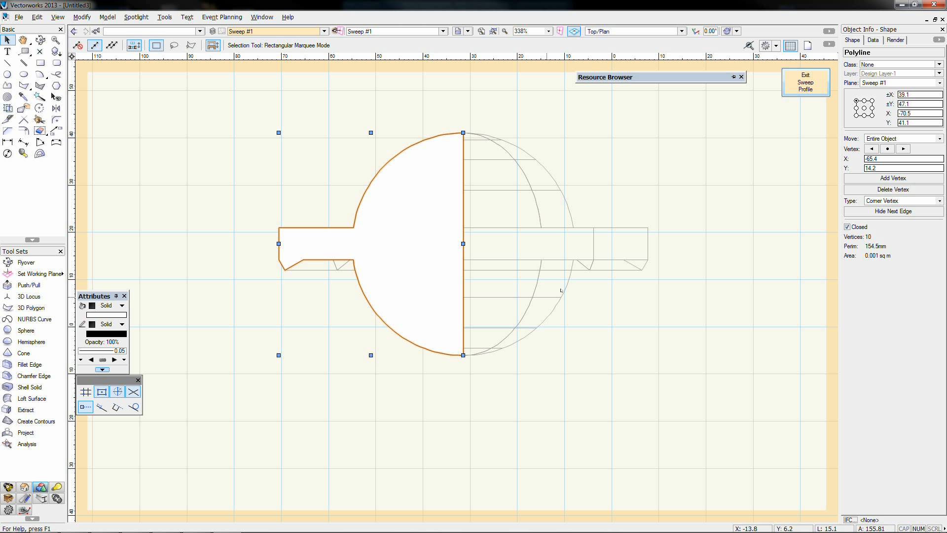
left_click(561, 290)
left_click(798, 94)
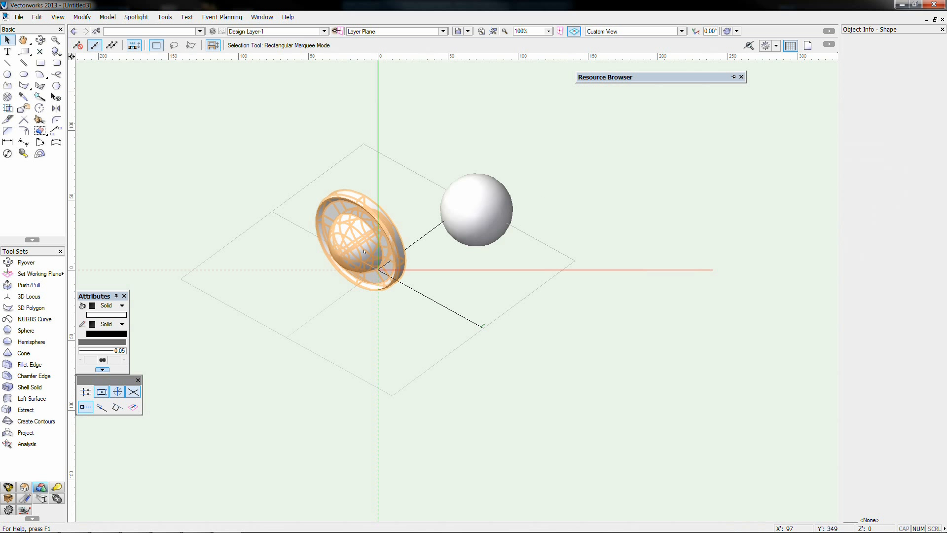
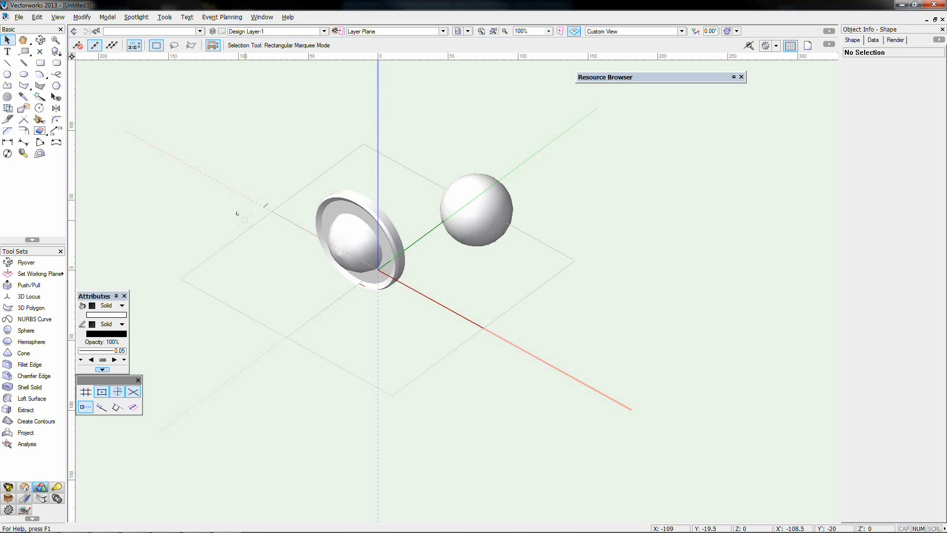
- In Top/Plan view, draw a horizontal rectangle about 52.7 by 39 mm beside the swept solid
key("F5")
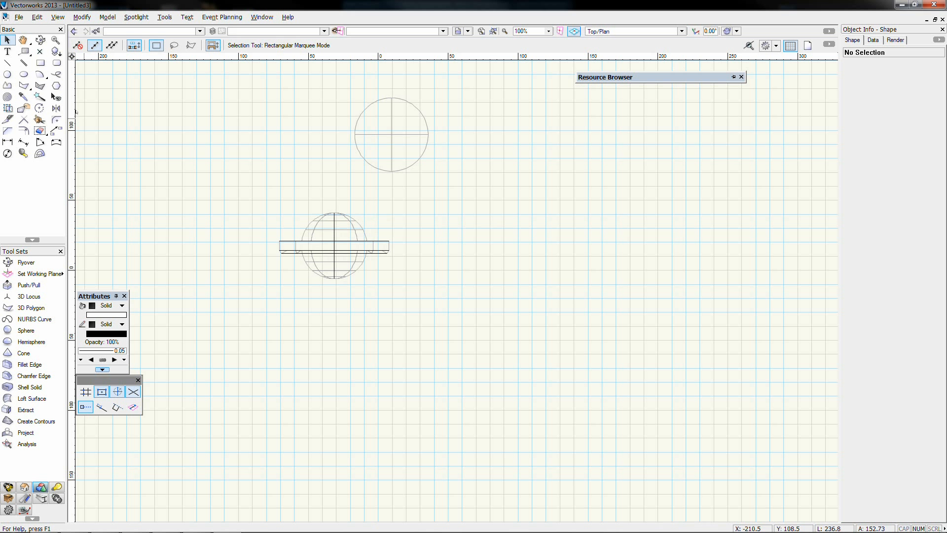
left_click(40, 65)
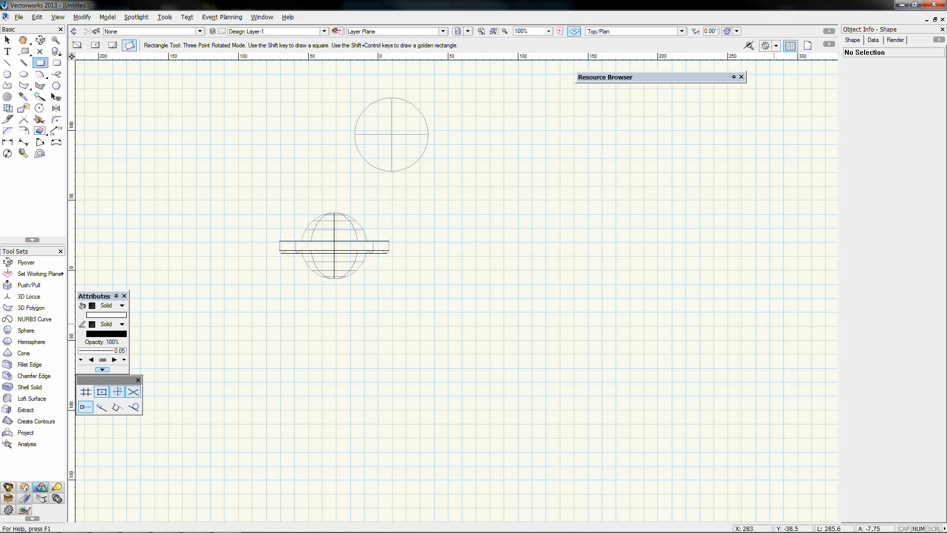
left_click(498, 227)
left_click(571, 228)
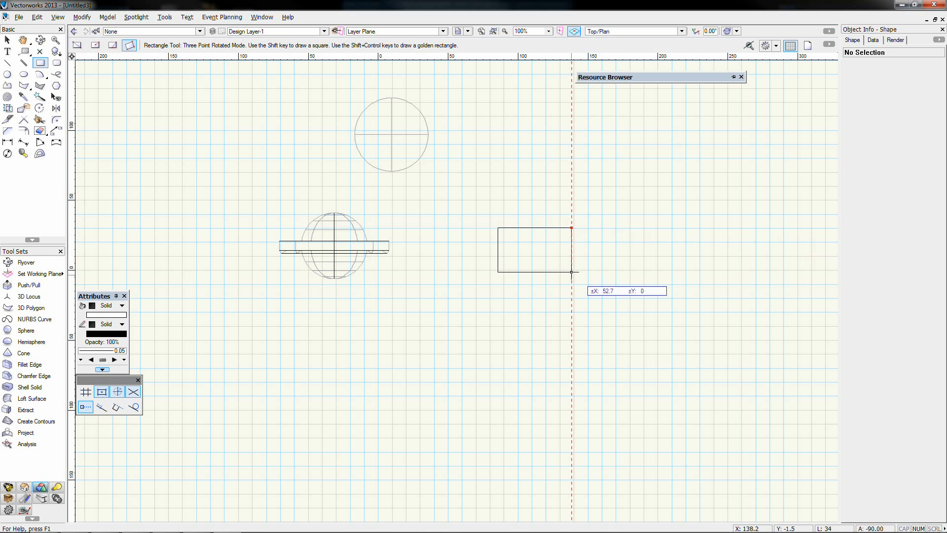
left_click(570, 282)
- Draw a square of about 27.6 mm rotated 45° whose opposite corners meet the ends of the rectangle's left edge
left_click(498, 228)
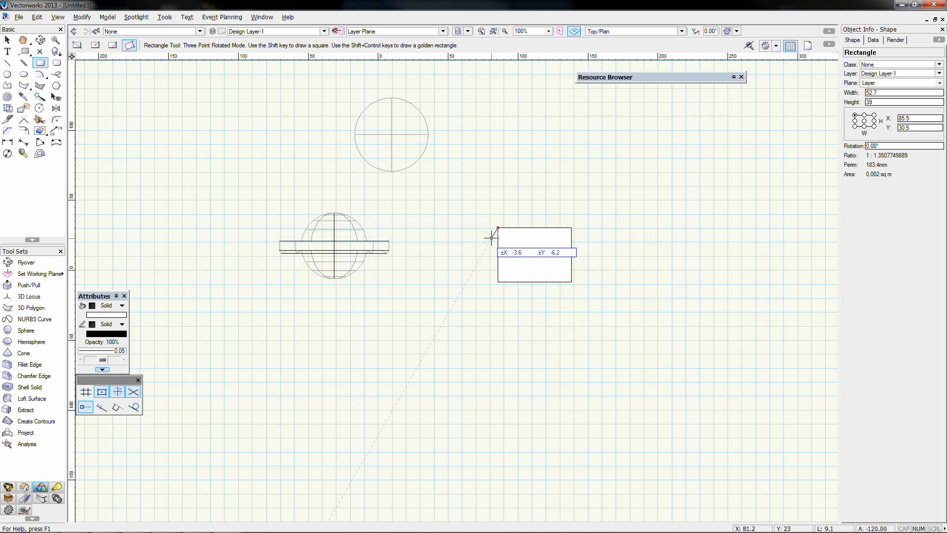
left_click(470, 255)
left_click(498, 282)
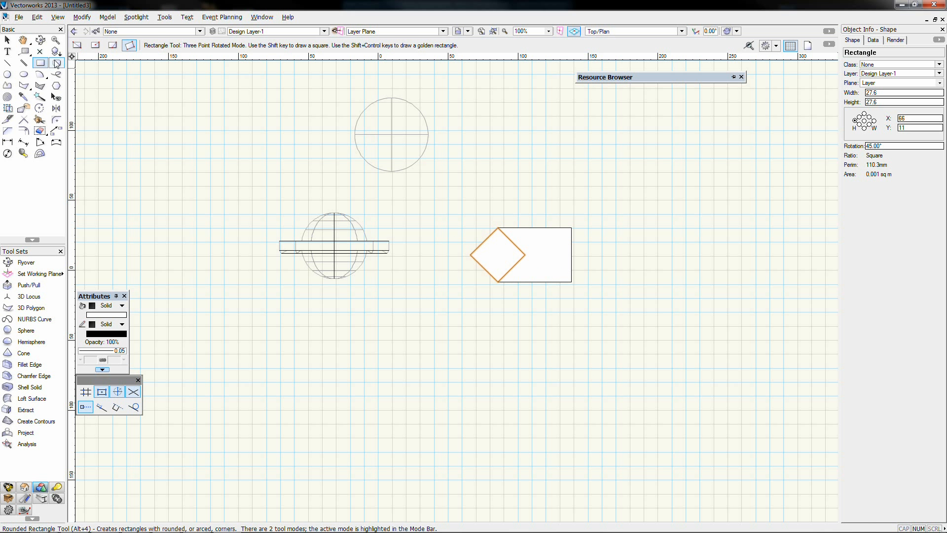
- Clip the rectangle with the rotated square to cut a V-shaped notch, and delete the square
left_click(8, 39)
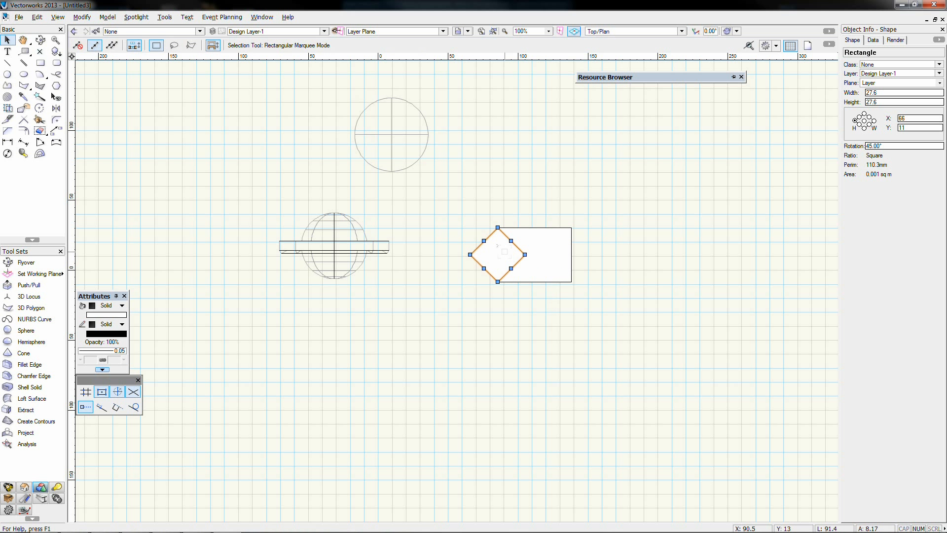
right_click(505, 254)
left_click(484, 242)
left_click(534, 254, "shift")
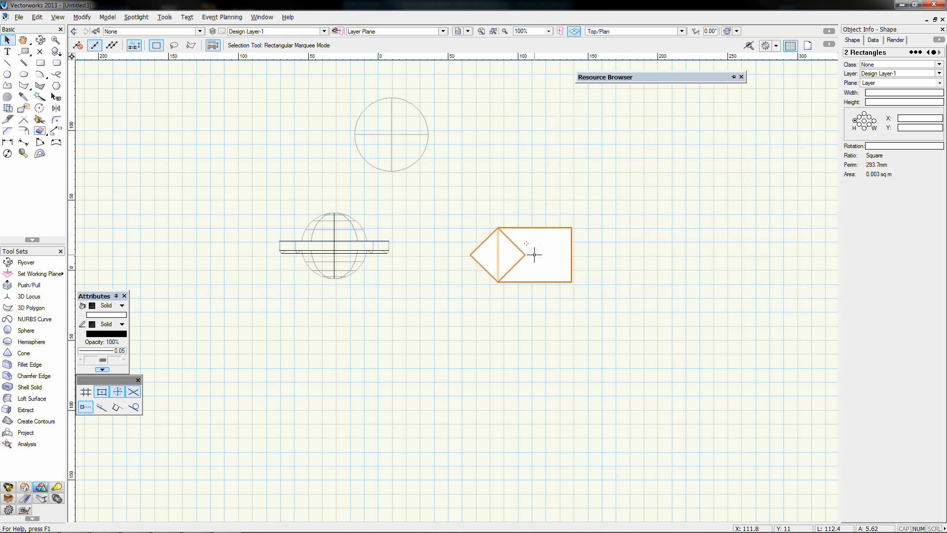
right_click(534, 254)
left_click(579, 287)
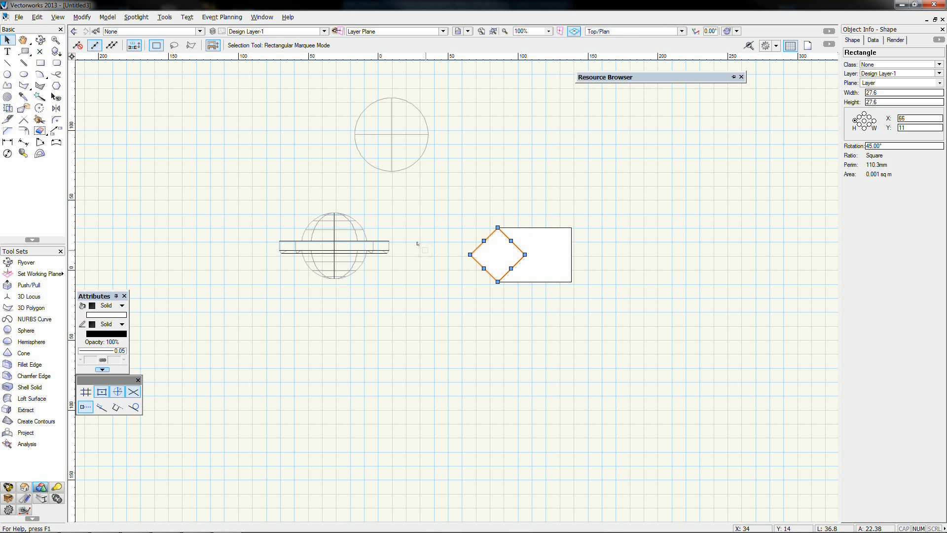
key("Delete")
scroll(582, 222, "down", 2)
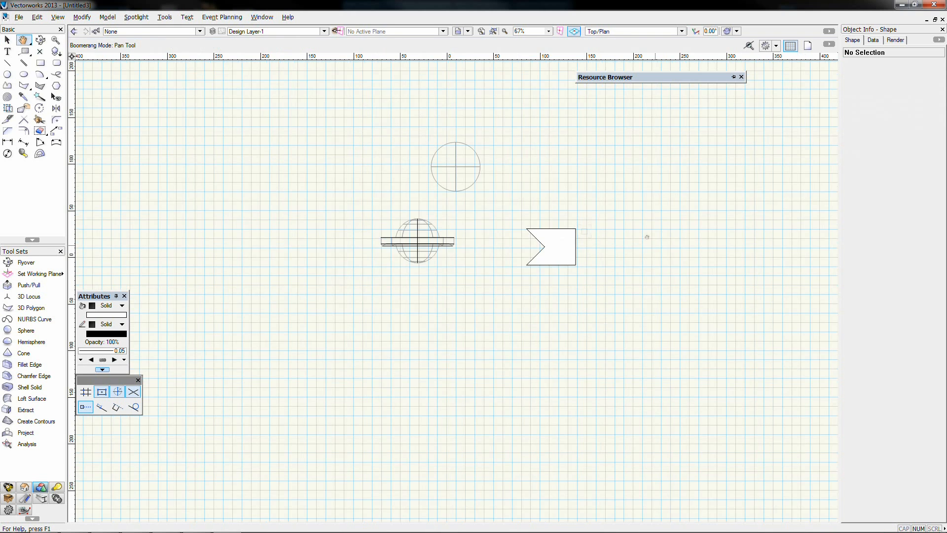
middle_click_drag(615, 229, 404, 195)
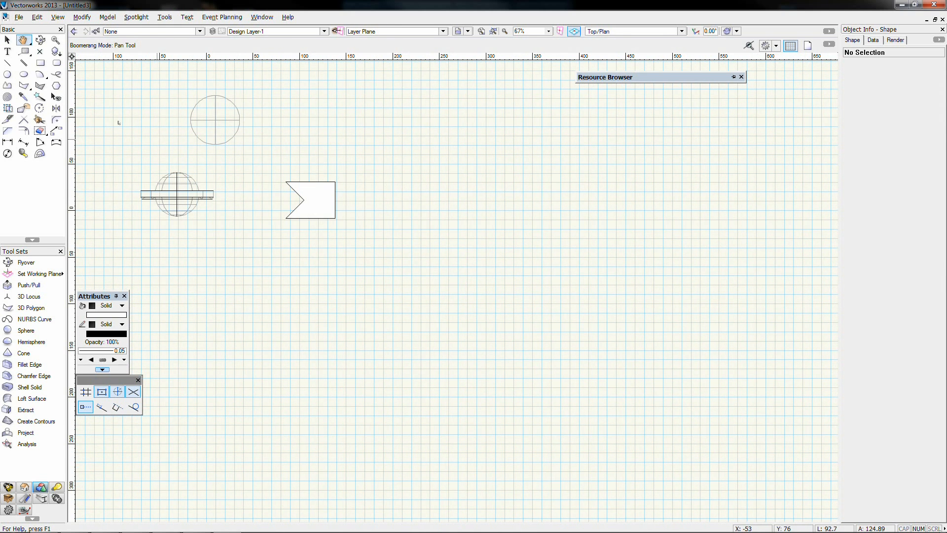
- Place a 2D locus at about X 174.7, Y 11, level with the notch and beyond the profile's straight edge, and clear the selection
left_click(41, 53)
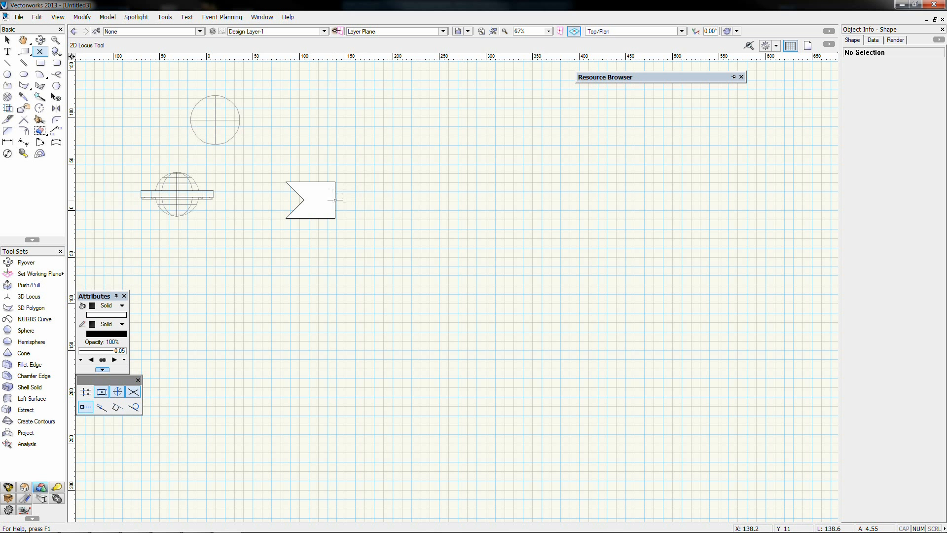
left_click(369, 199)
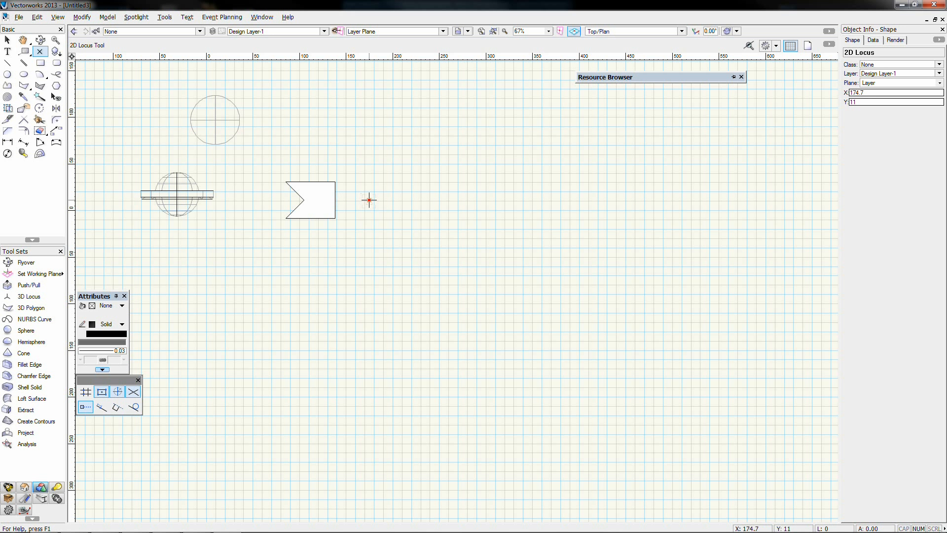
key("x")
left_click(262, 158)
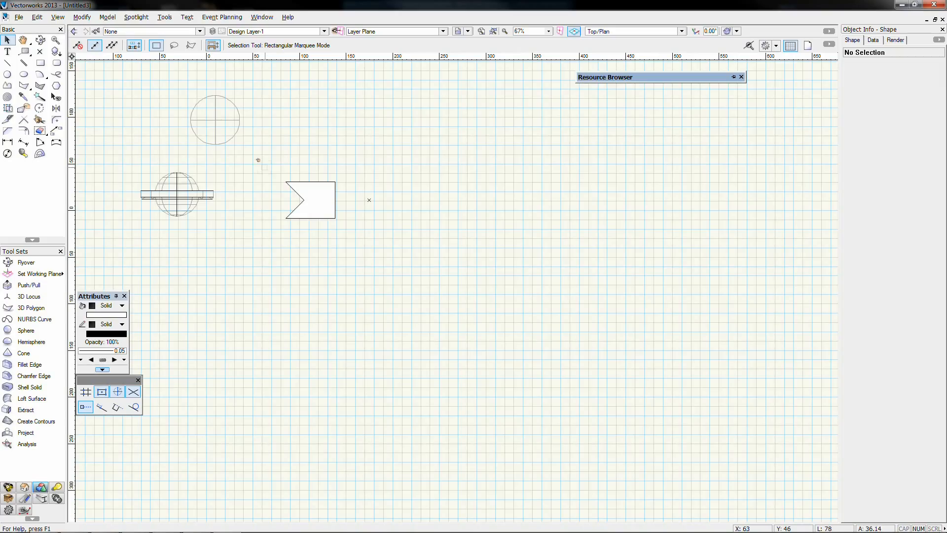
- Sweep the notched profile 360° around the locus and show it rendered in OpenGL in Right Isometric view
left_click_drag(329, 194, 438, 245)
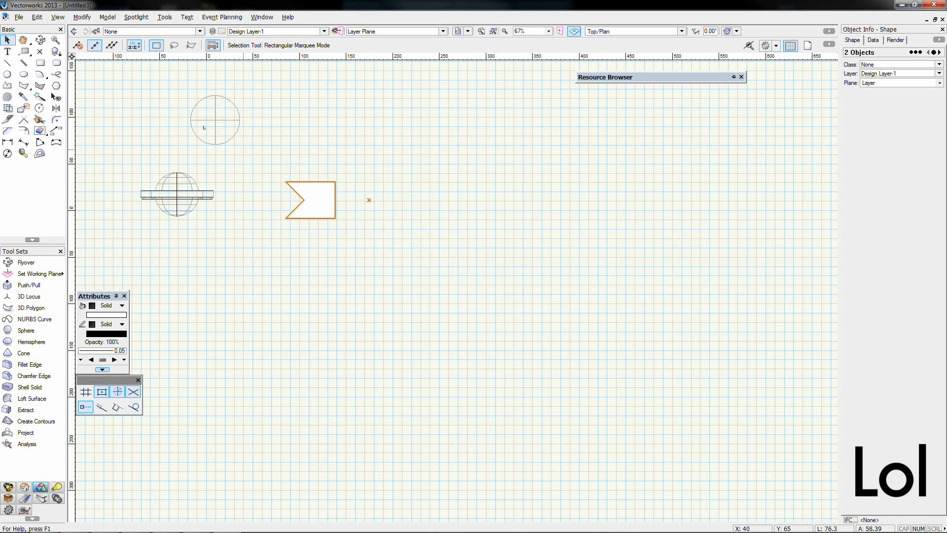
left_click(108, 18)
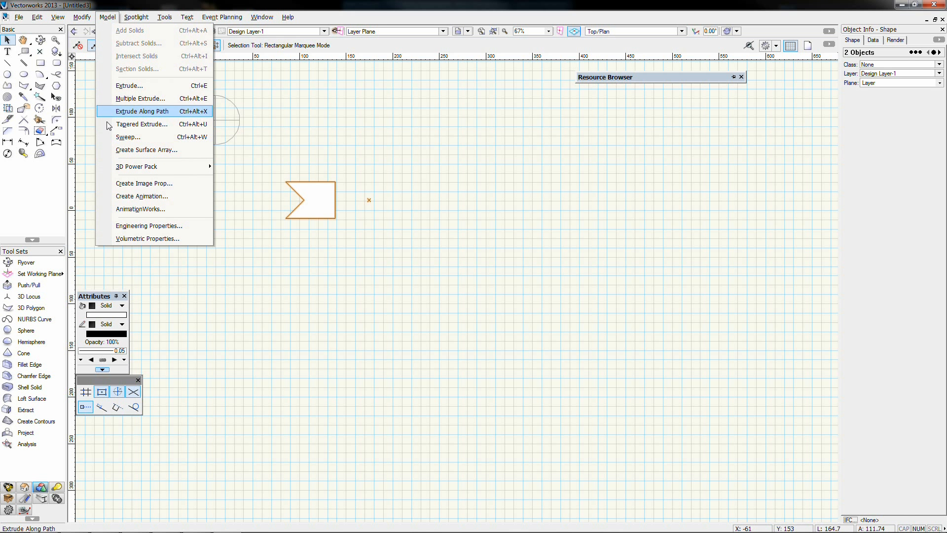
left_click(128, 137)
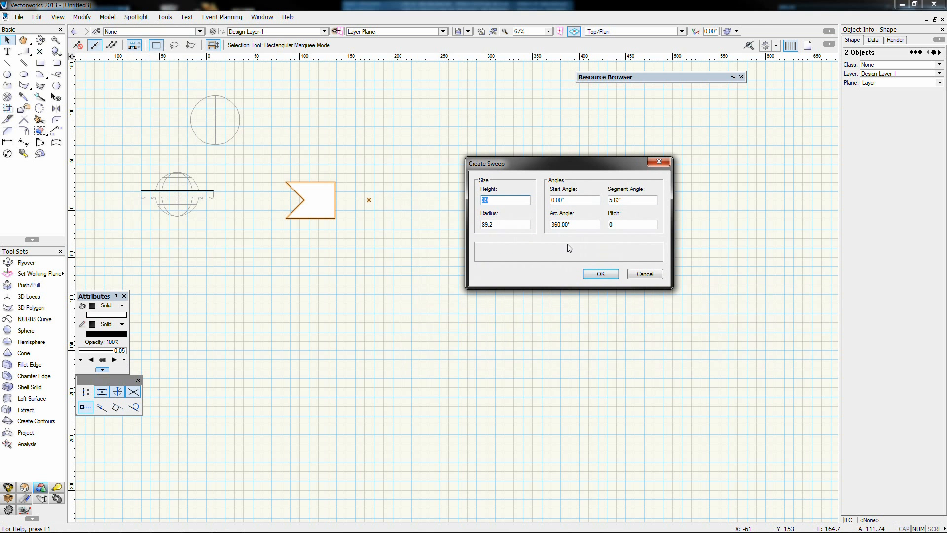
left_click(588, 272)
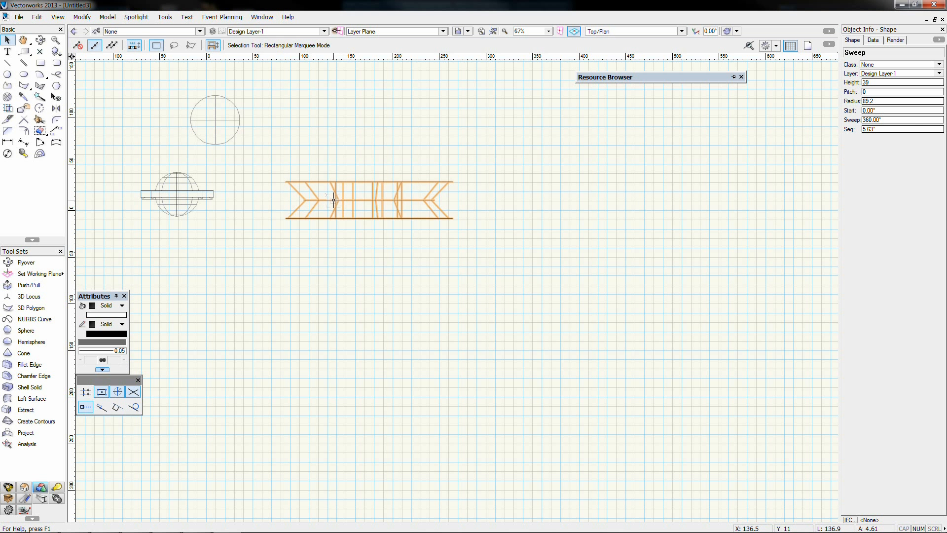
key("3")
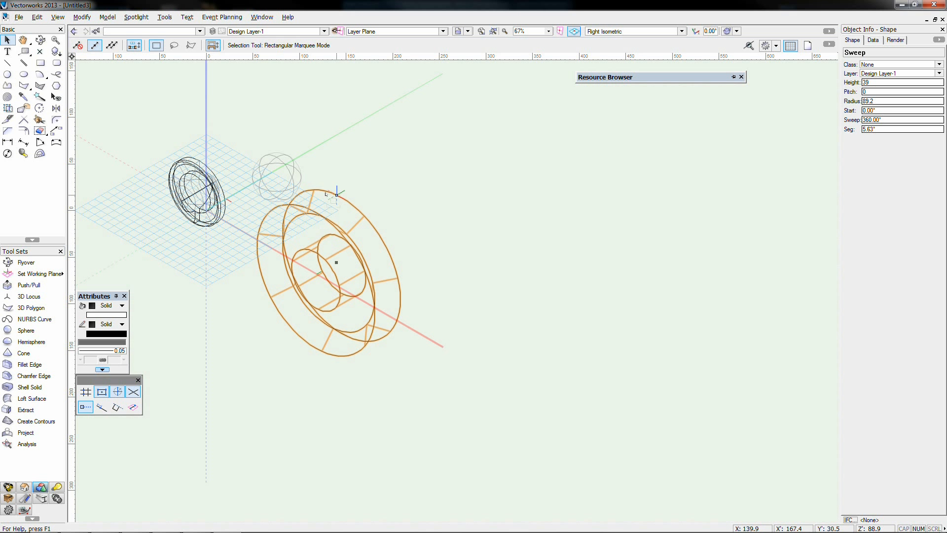
key("ctrl+shift+g")
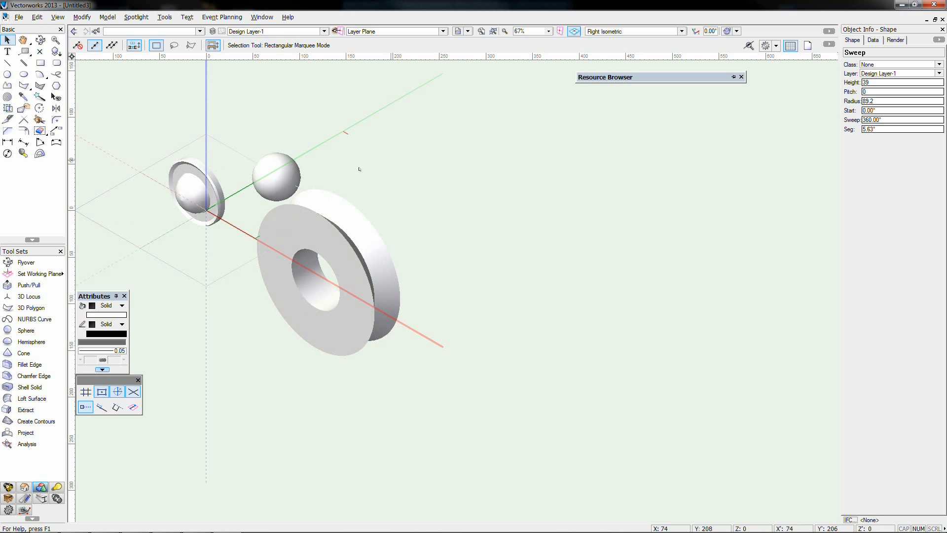
left_click(319, 277)
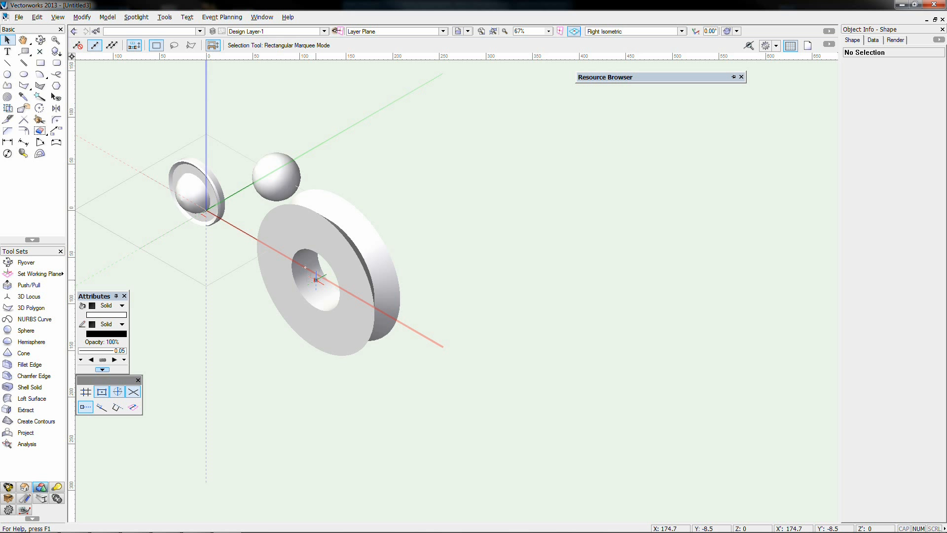
- Open the notched sweep's profile and pull a new vertex near its outer corner with the Reshape tool's Add Vertex mode
double_click(335, 225)
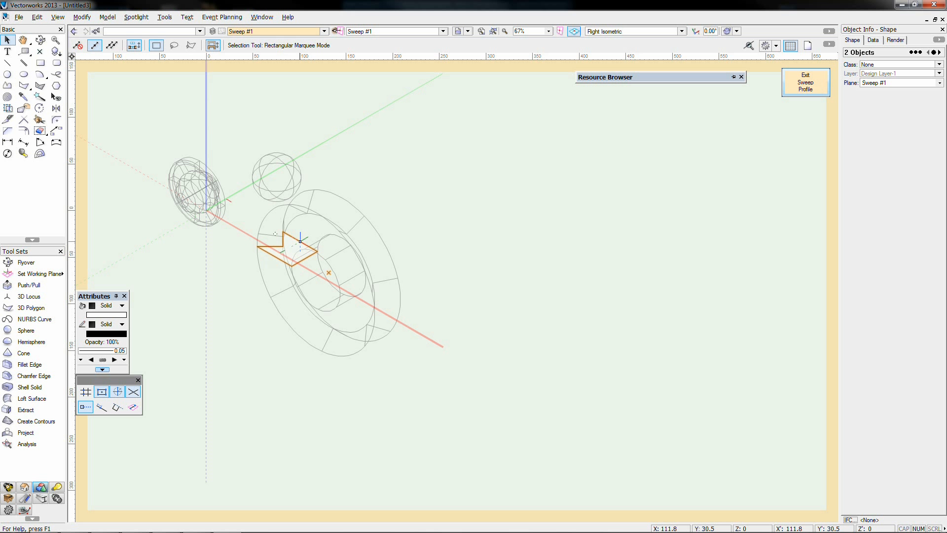
key("shift+r")
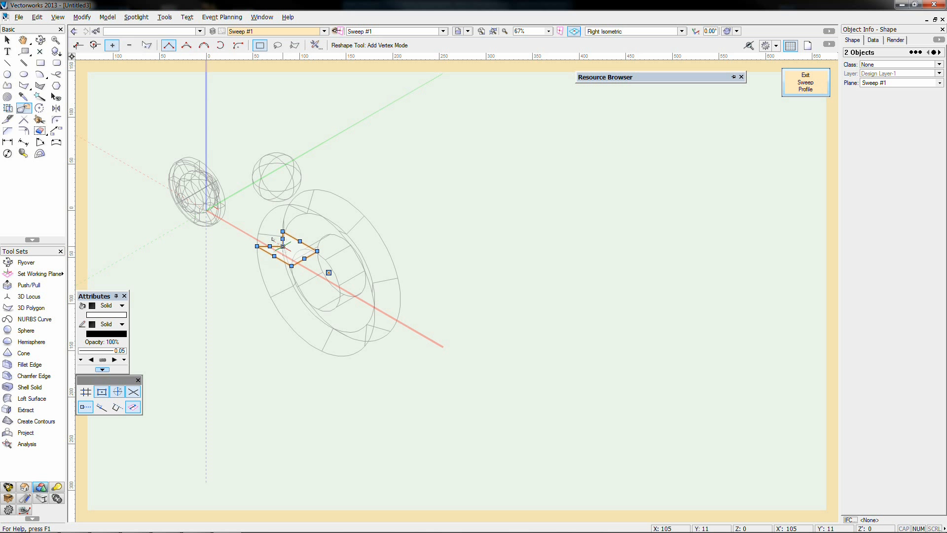
left_click_drag(282, 246, 260, 248)
- Move the notch's inner vertex out to the outer corner in Move Polygon Handles mode, and exit the sweep profile
left_click(78, 45)
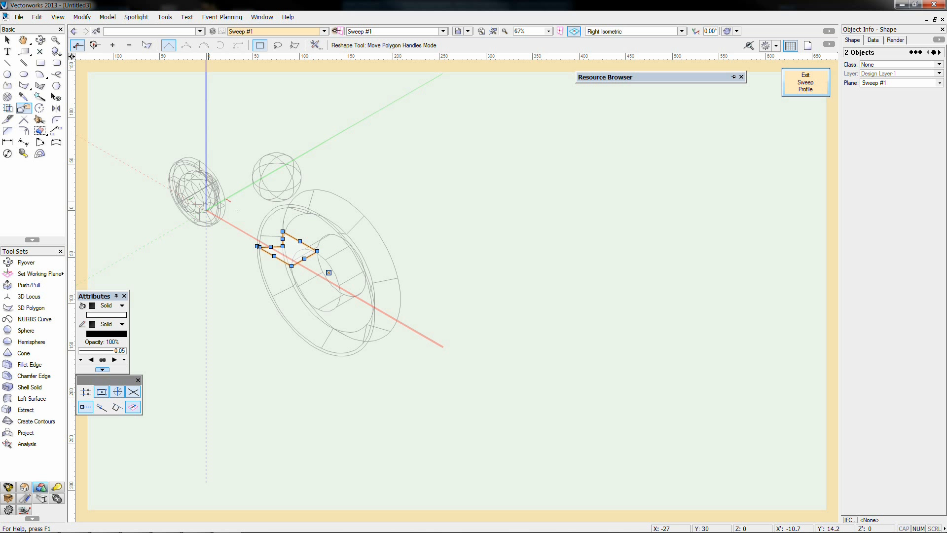
left_click_drag(273, 237, 259, 224)
left_click(263, 249)
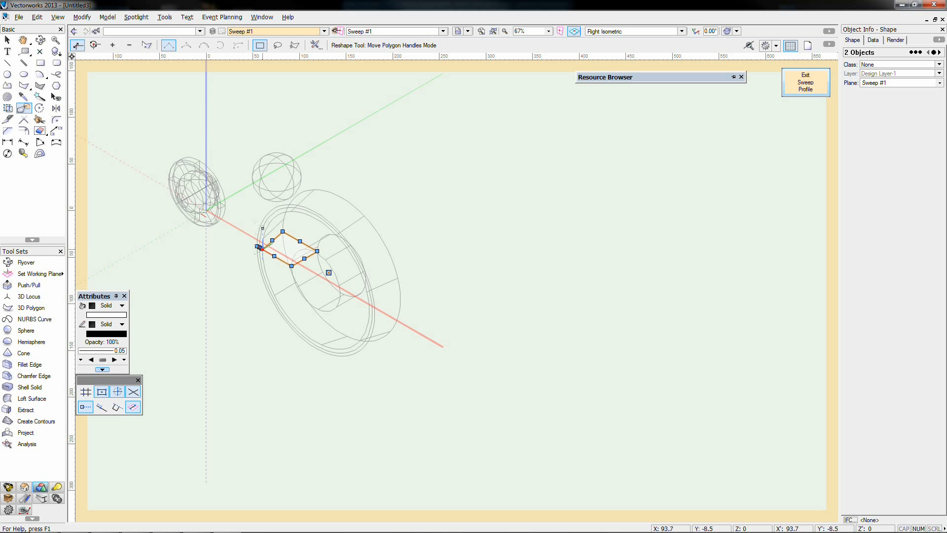
left_click(803, 84)
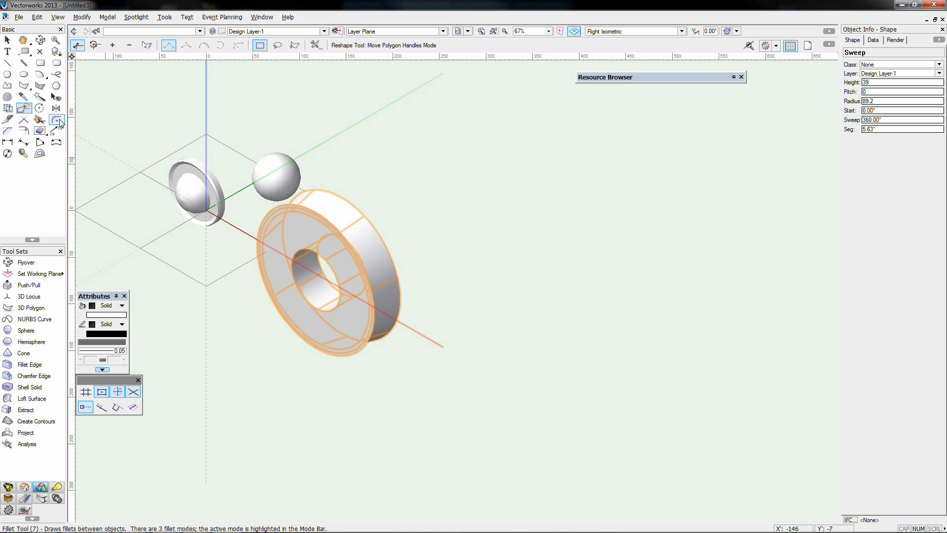
left_click(7, 40)
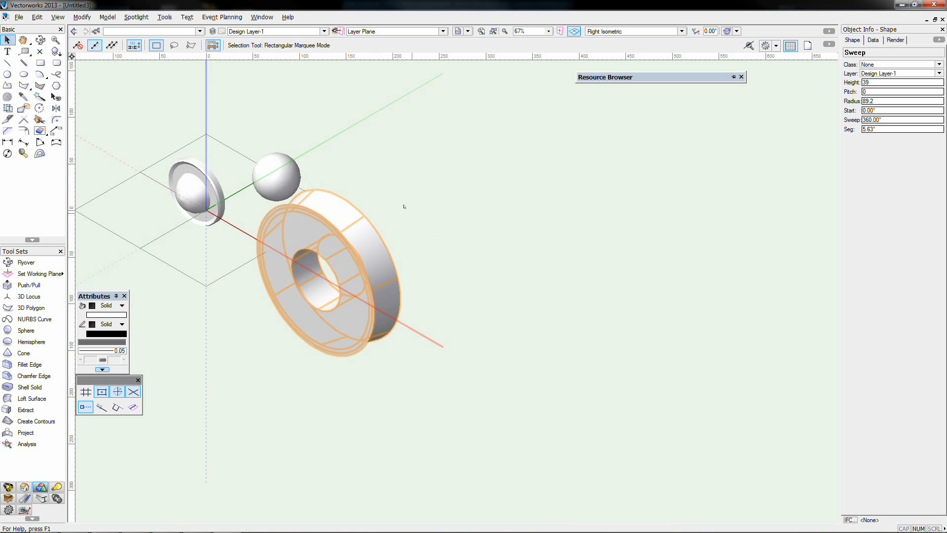
left_click(404, 205)
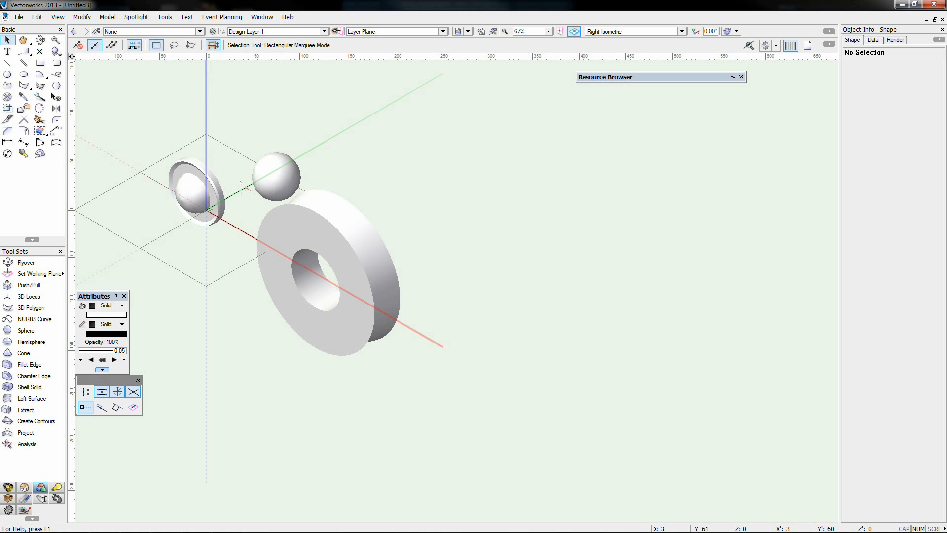
- Undo the profile reshaping and the sweep, back to the notched profile and locus in Top/Plan view
key("ctrl+z")
key("ctrl+z")
key("ctrl+z")
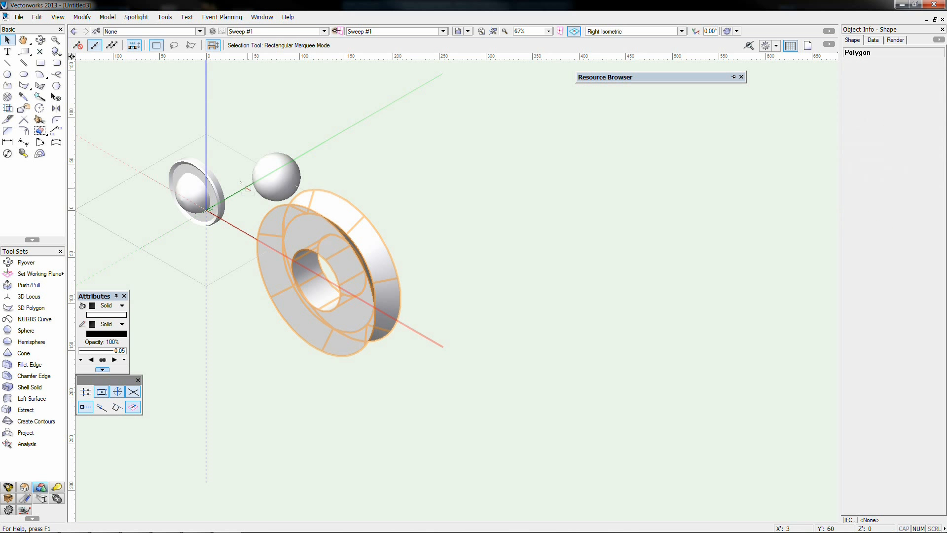
key("ctrl+z")
key("ctrl+z")
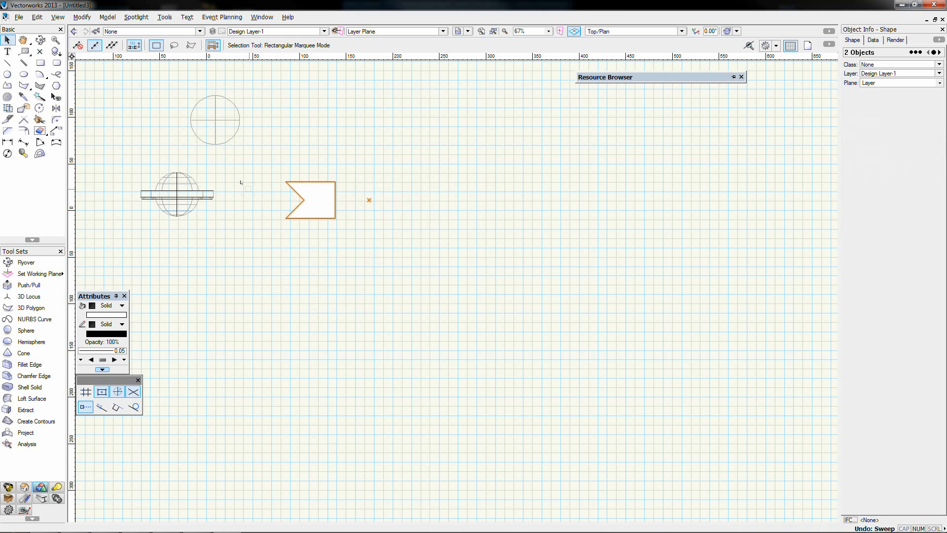
- Sweep the notched profile through a 180° arc around the locus and show it in Front view
left_click(136, 17)
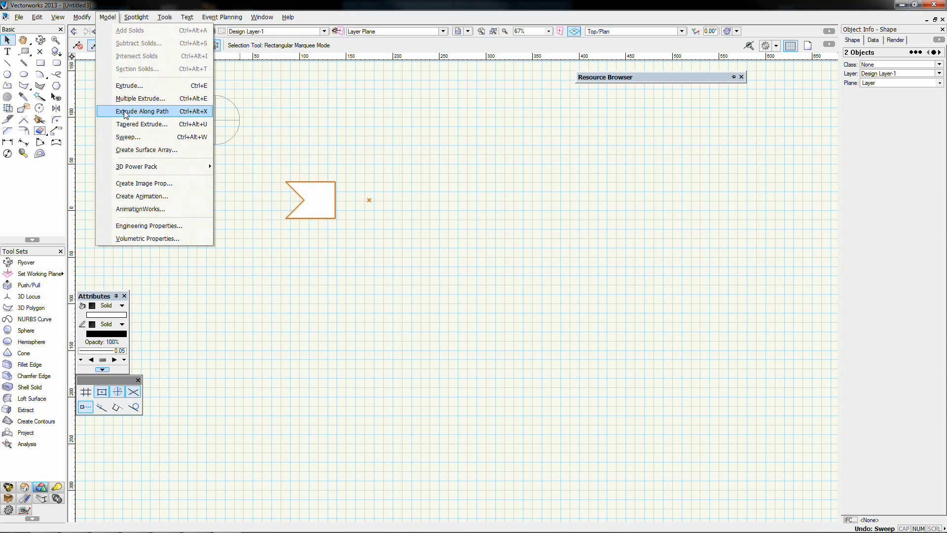
left_click(127, 137)
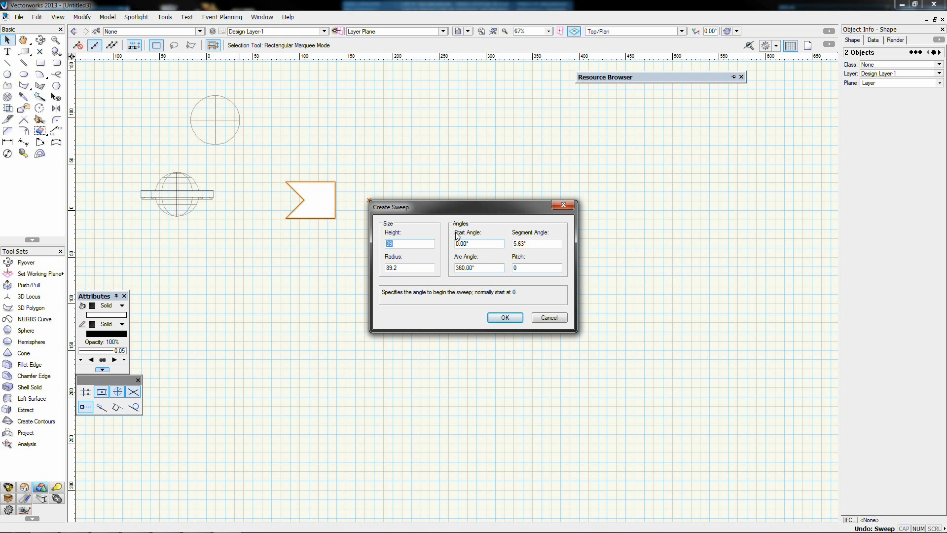
left_click(479, 269)
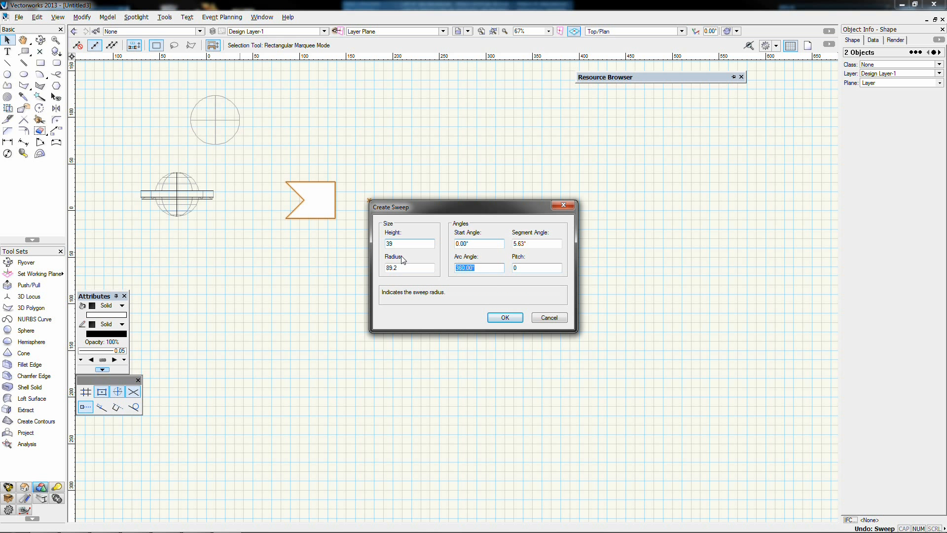
type("180")
key("Return")
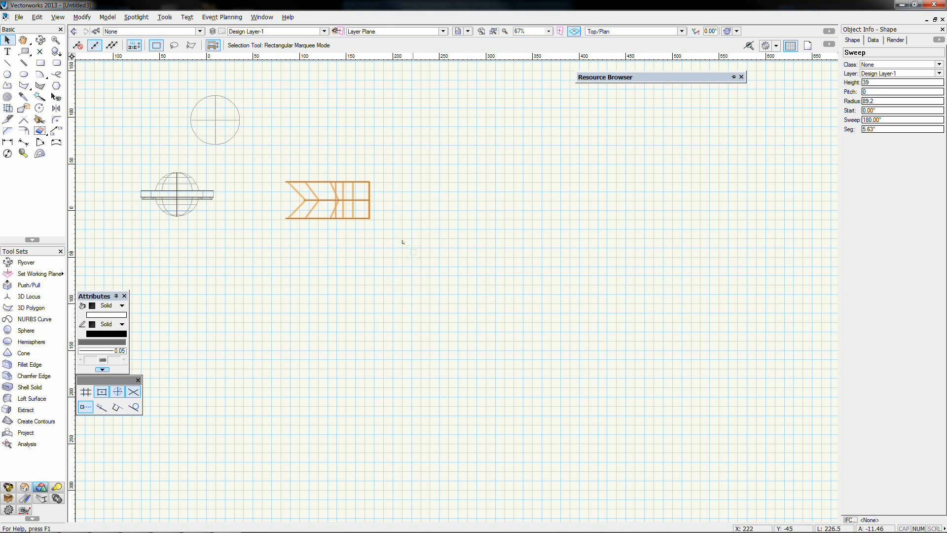
key("2")
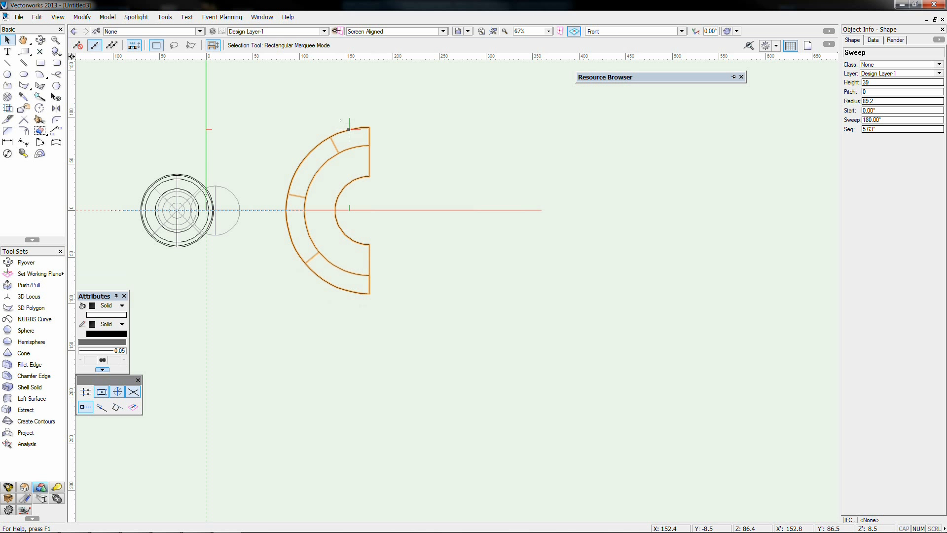
- Return to Top/Plan view and undo the 180° sweep
key("0")
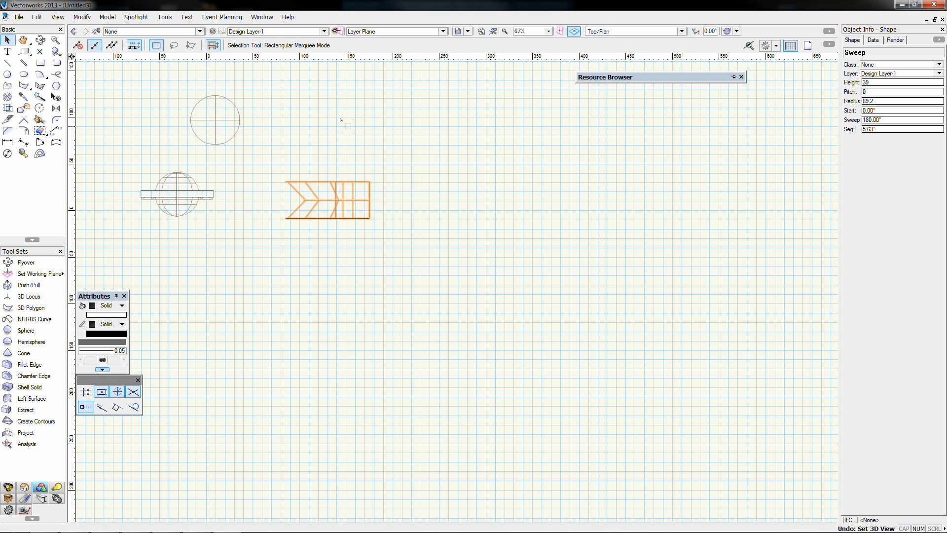
key("ctrl+z")
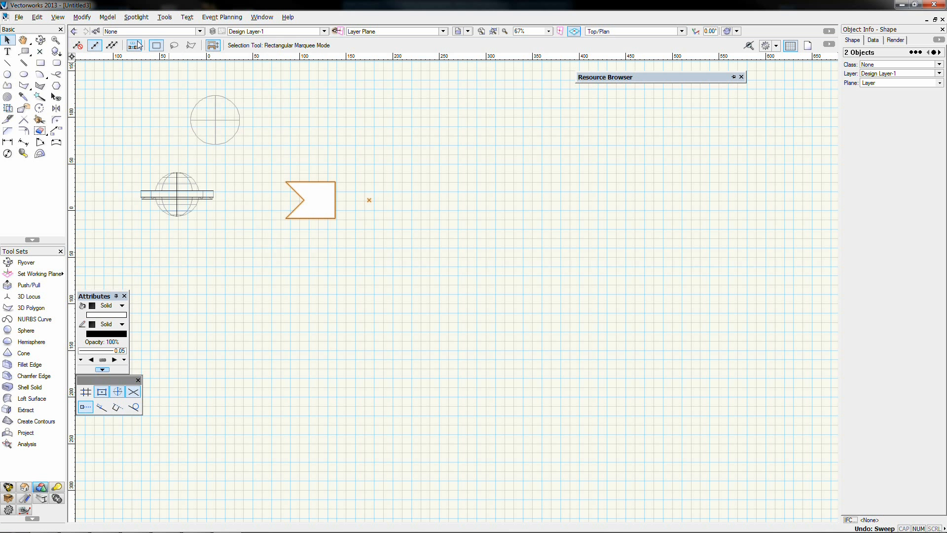
- Sweep the notched profile 360° around the locus with a pitch of 60 and show it in Right Isometric view
left_click(82, 17)
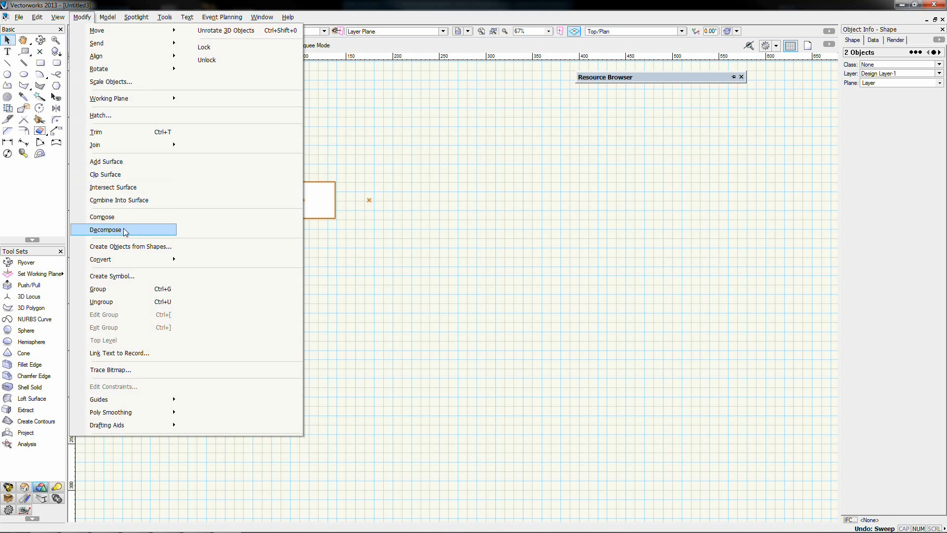
mouse_move(111, 19)
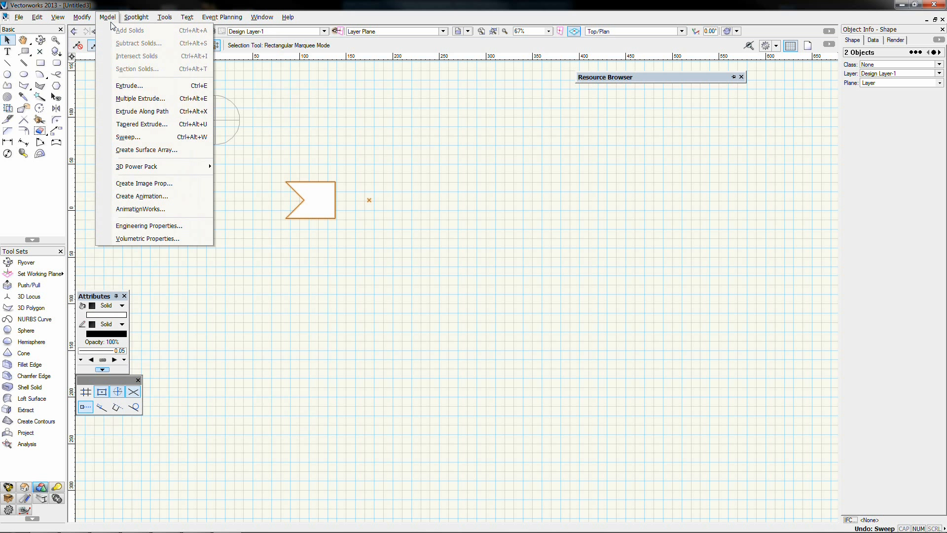
left_click(128, 137)
left_click_drag(488, 212, 567, 165)
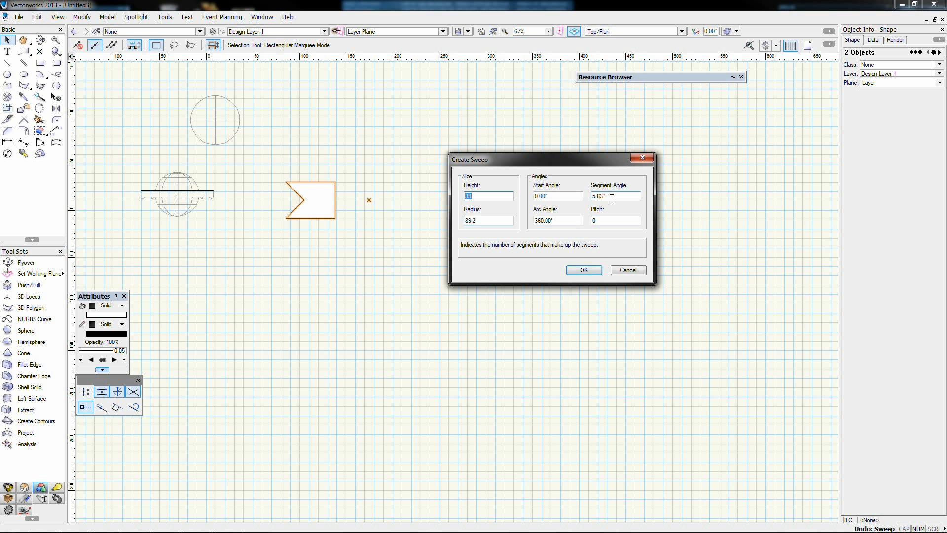
double_click(604, 223)
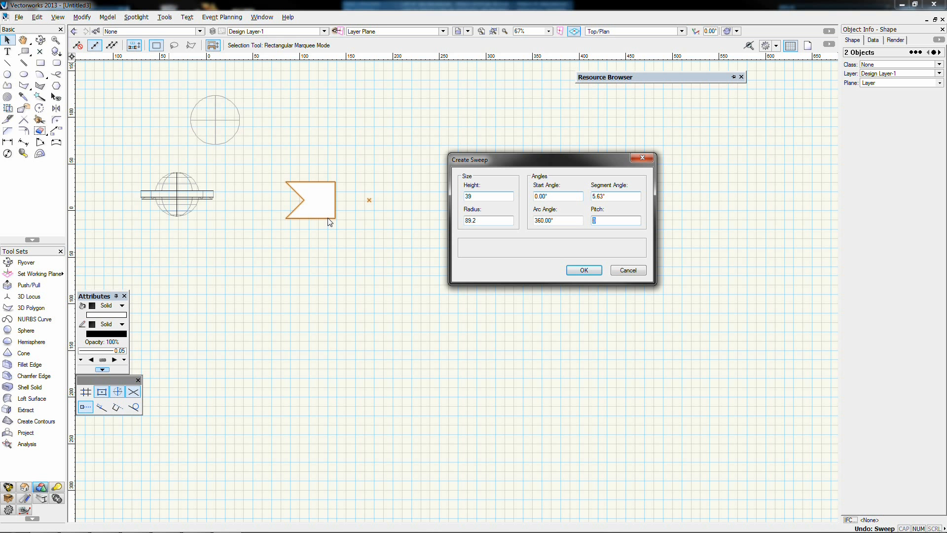
type("60")
left_click(584, 269)
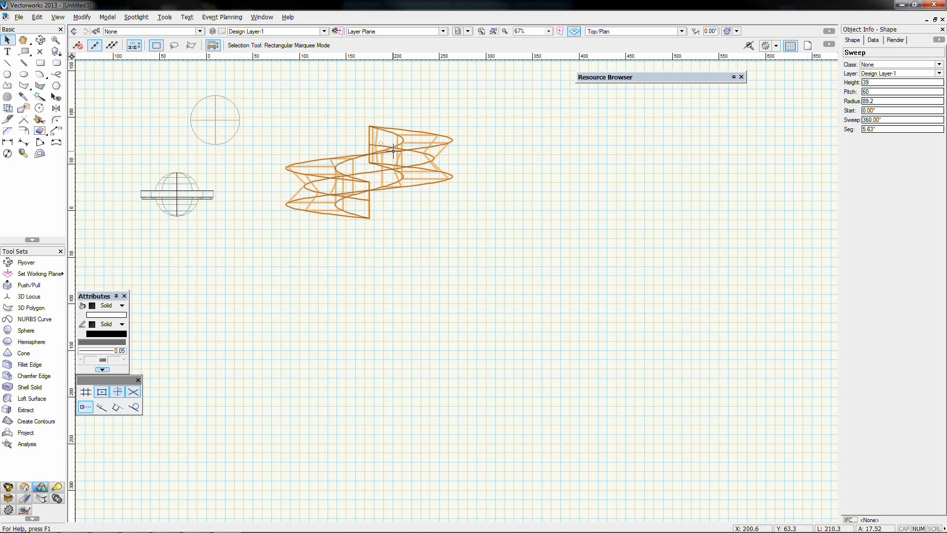
key("KP_3")
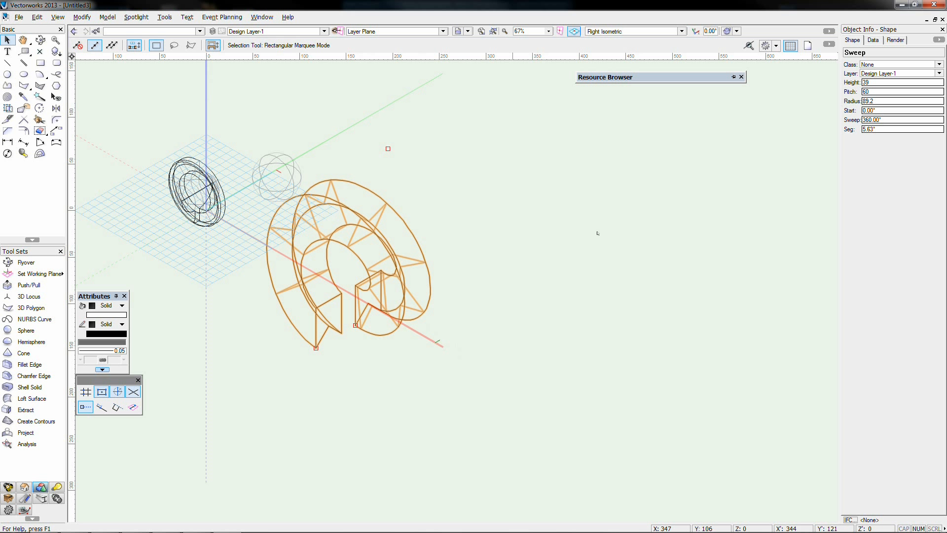
- Set the helical sweep's angle to 720° and render the view in OpenGL
left_click_drag(886, 122, 862, 120)
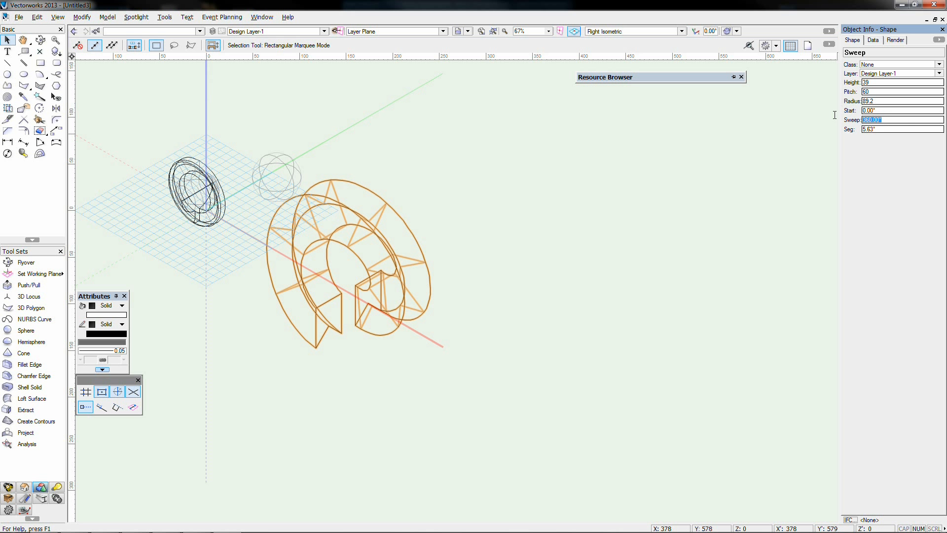
type("720")
key("Return")
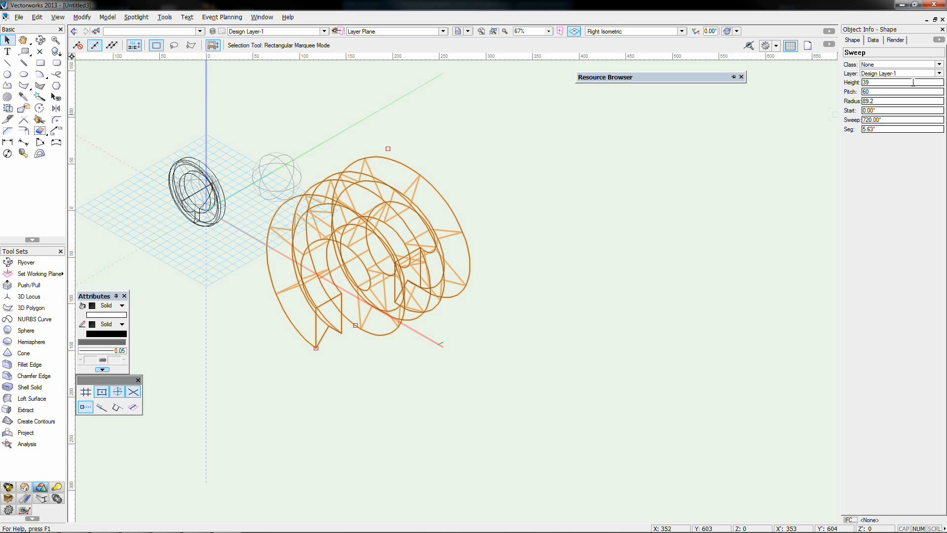
left_click(580, 301)
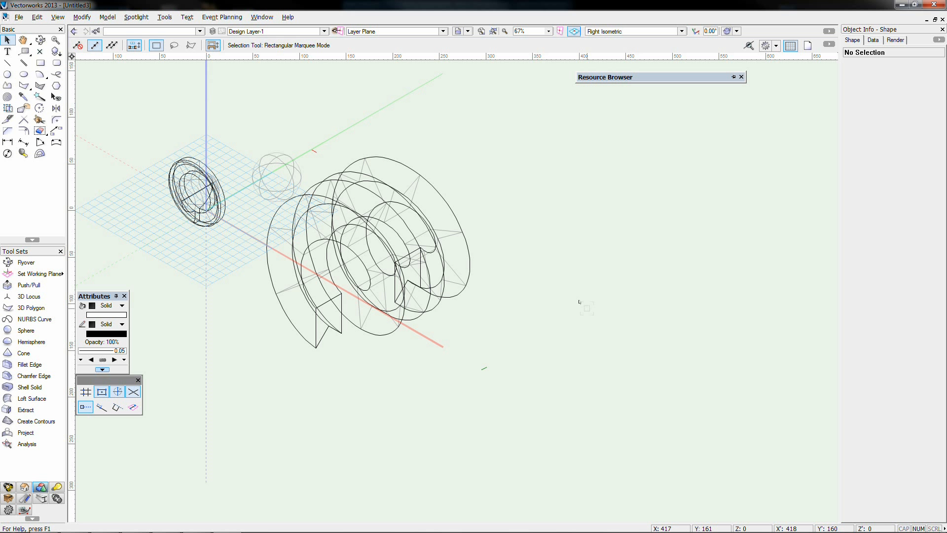
key("ctrl+shift+g")
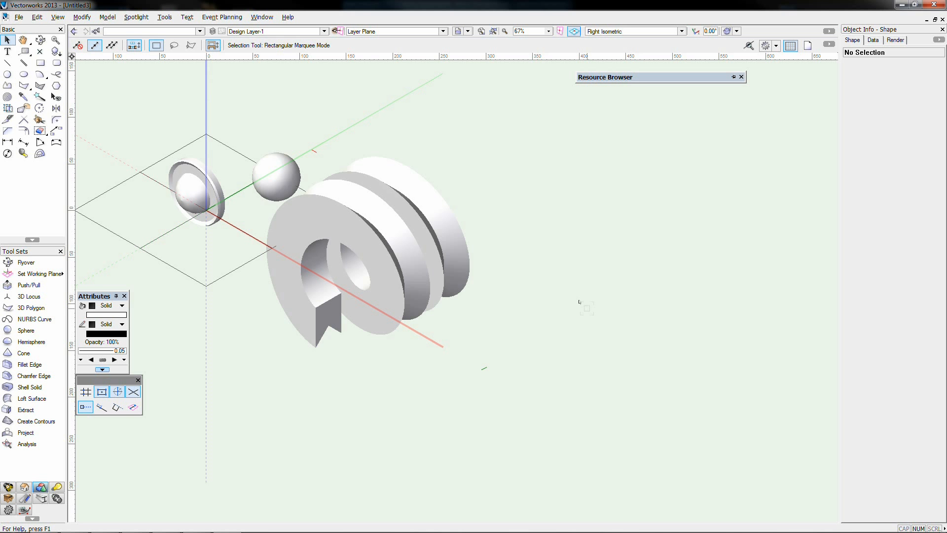
- Return to Top/Plan view and delete all the swept objects from the design layer
key("5")
scroll(567, 304, "down", 2)
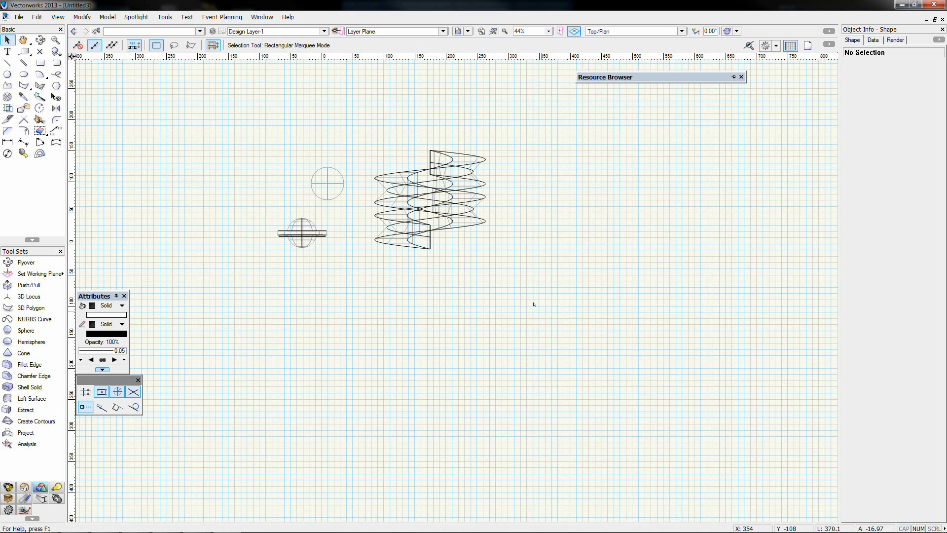
left_click_drag(197, 90, 542, 326)
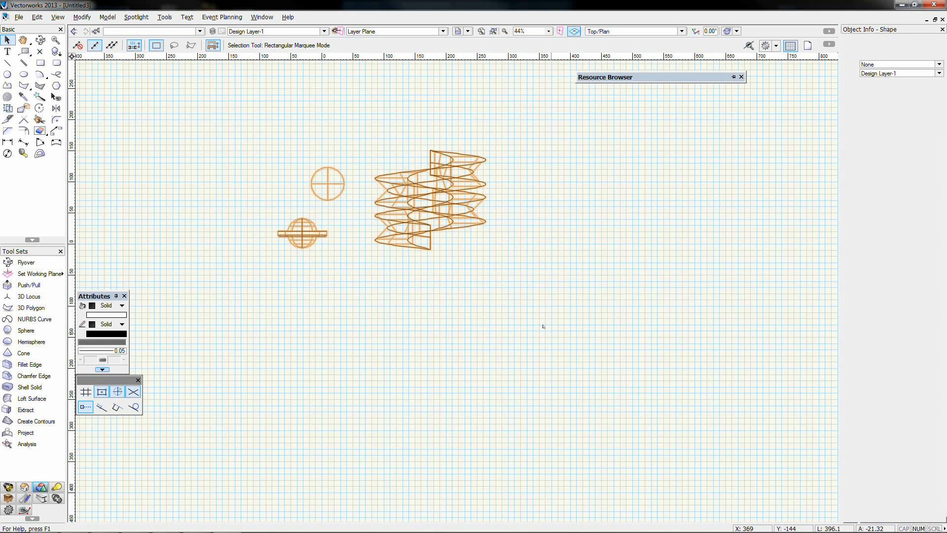
key("Delete")
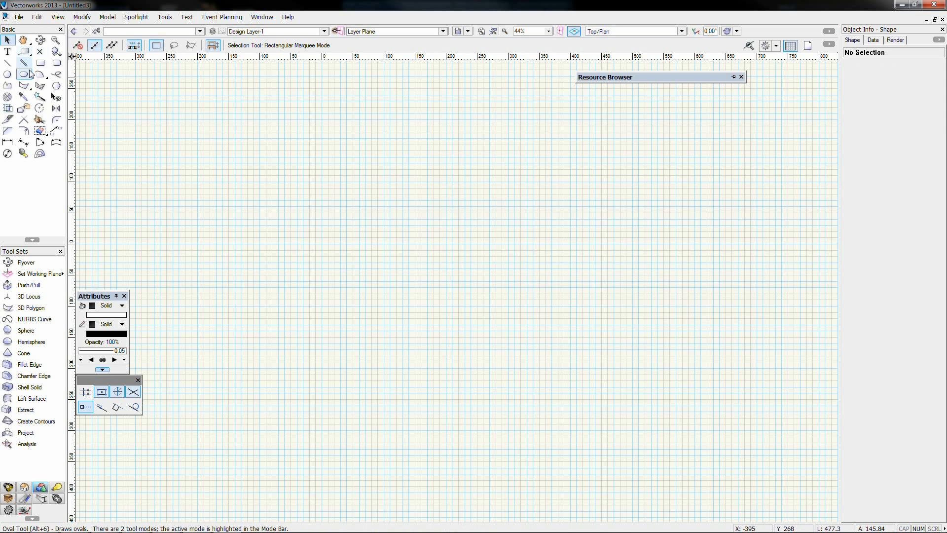
- Draw a closed, irregular ten-vertex polyline with corner vertices, about 828 by 462 mm, across the middle of the drawing
left_click(8, 86)
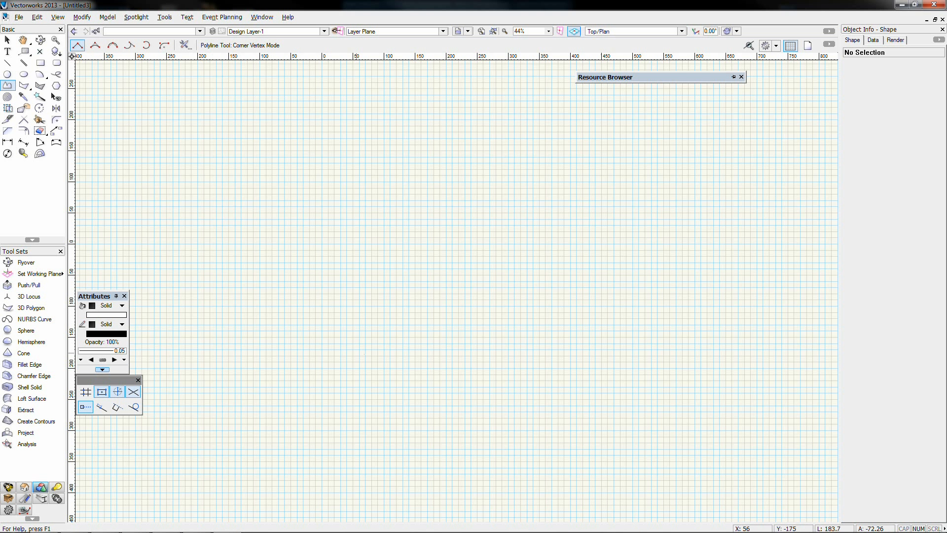
left_click(365, 369)
left_click(254, 257)
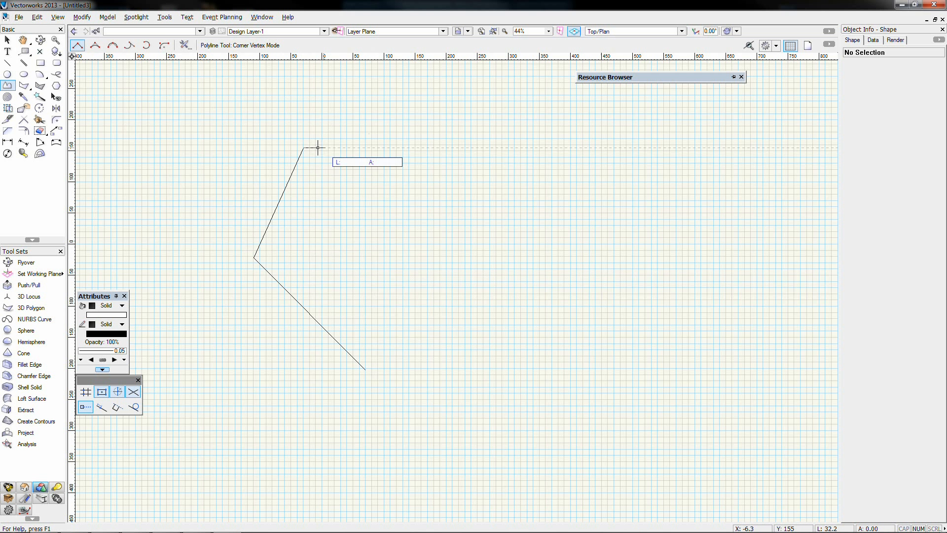
left_click(303, 146)
left_click(463, 119)
left_click(558, 236)
left_click(718, 178)
left_click(767, 263)
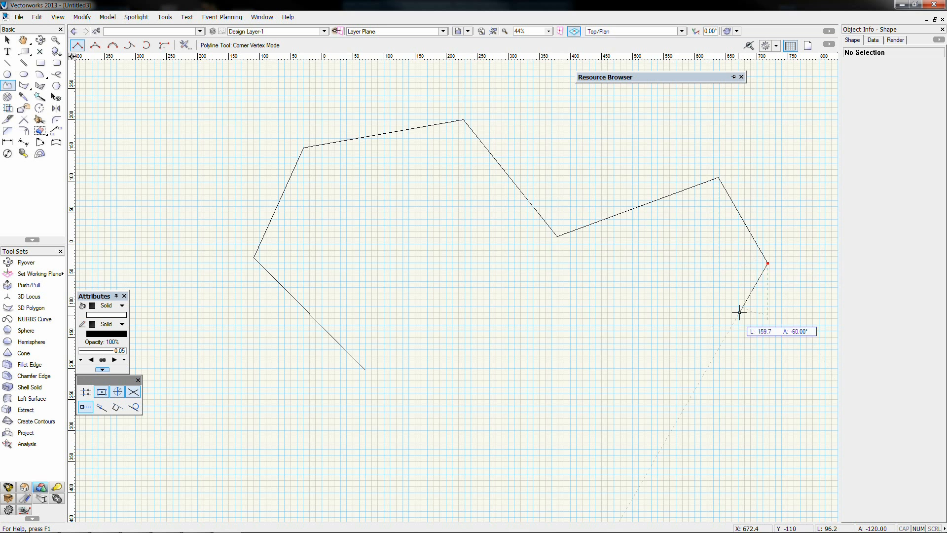
left_click(661, 353)
left_click(478, 326)
left_click(477, 406)
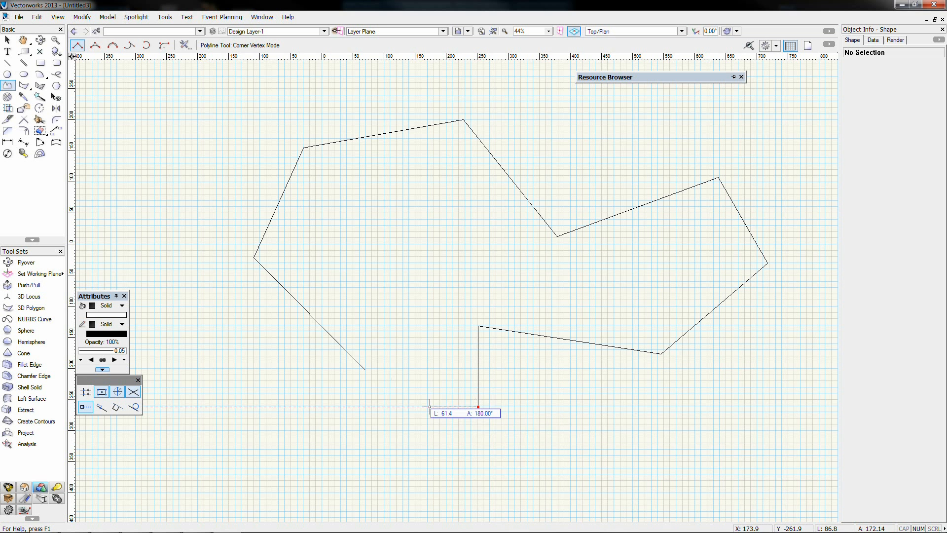
left_click(365, 369)
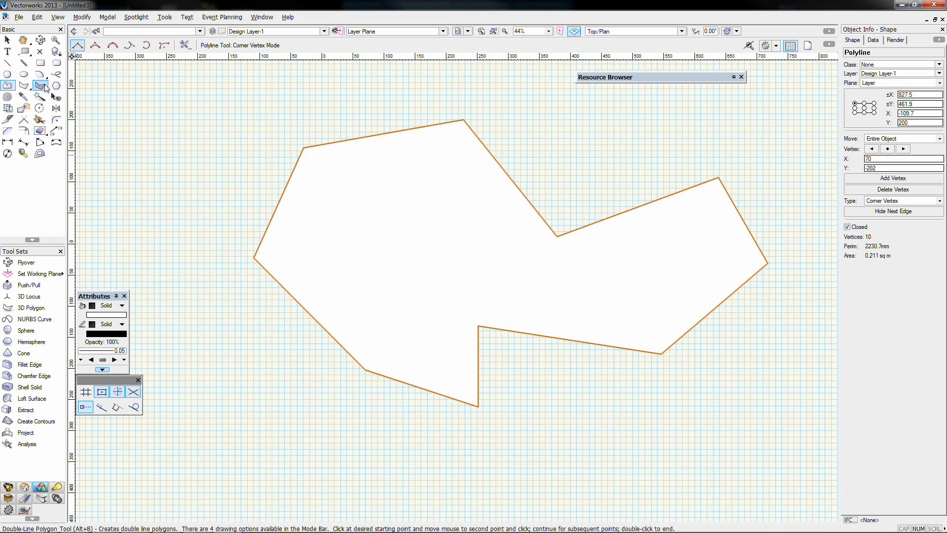
- Draw a six-sided regular polygon with edges about 24 mm long beside the polyline's west corner in Edge Mode, and deselect it
left_click(54, 86)
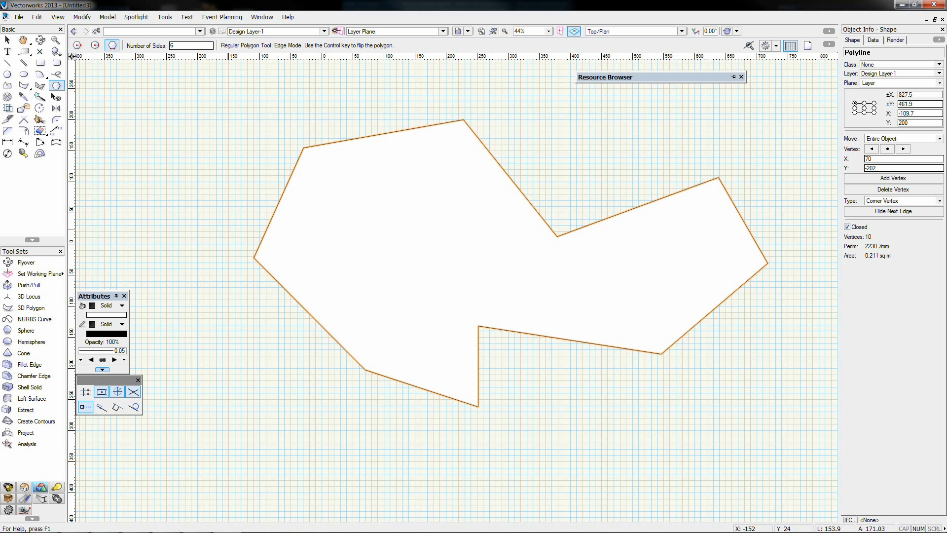
left_click(200, 235)
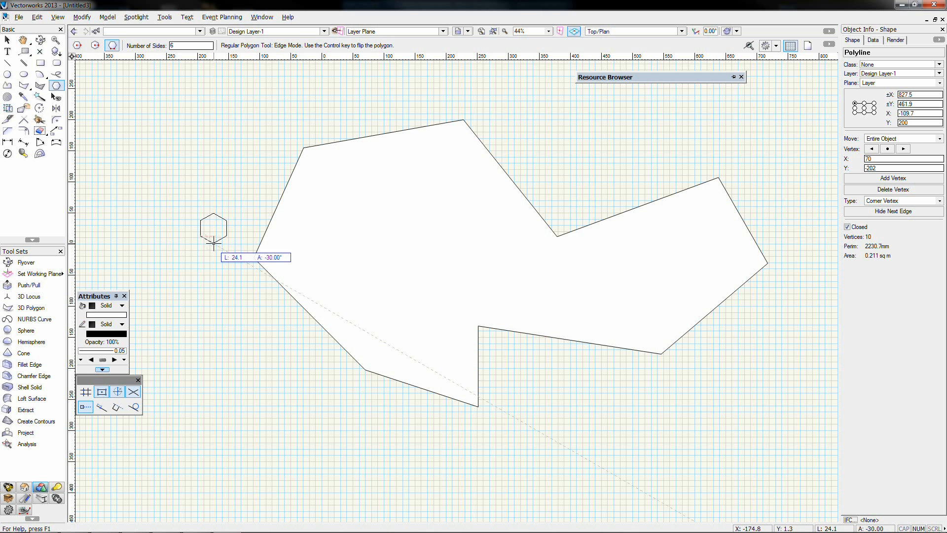
left_click(214, 243)
left_click(6, 41)
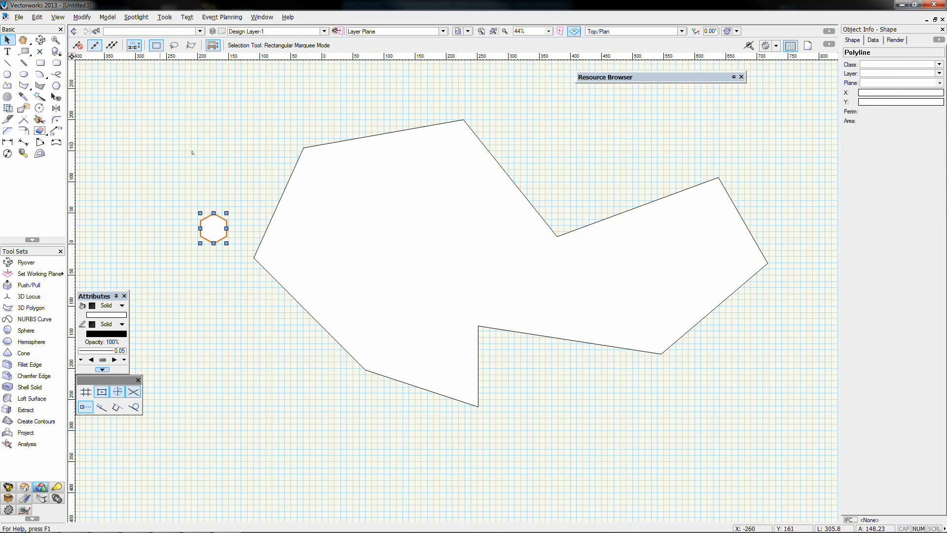
left_click(248, 155)
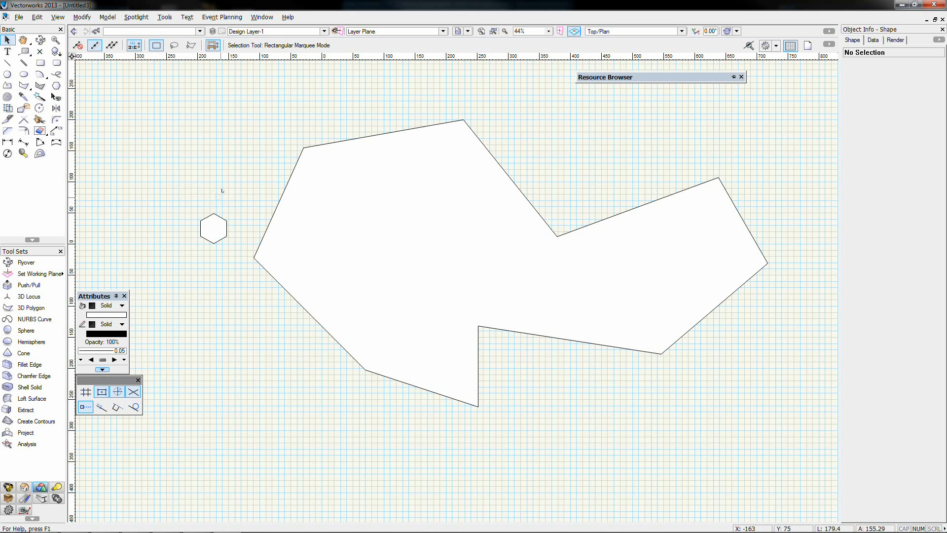
- Extrude the hexagon along the closed polyline with Extrude Along Path, using the polyline as the path object and uniform scale
left_click(281, 194)
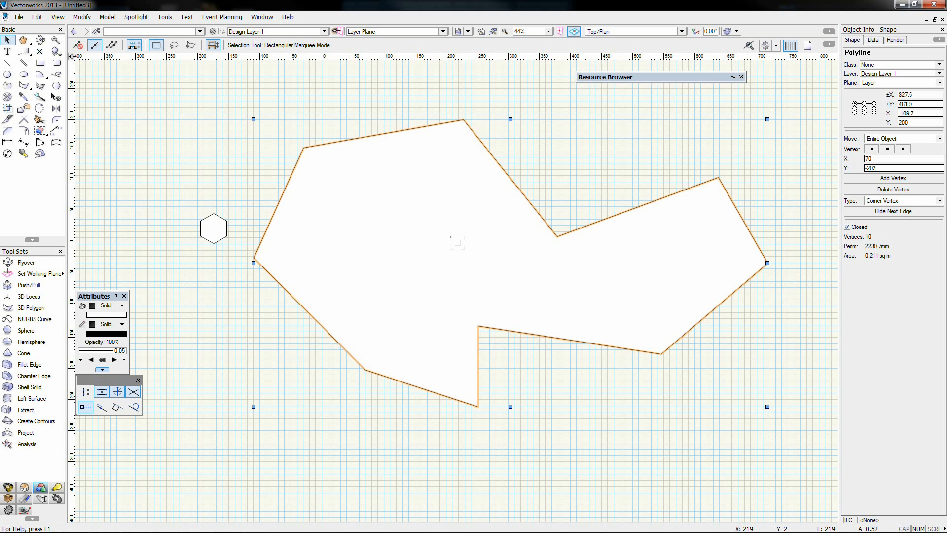
left_click(212, 228, "shift")
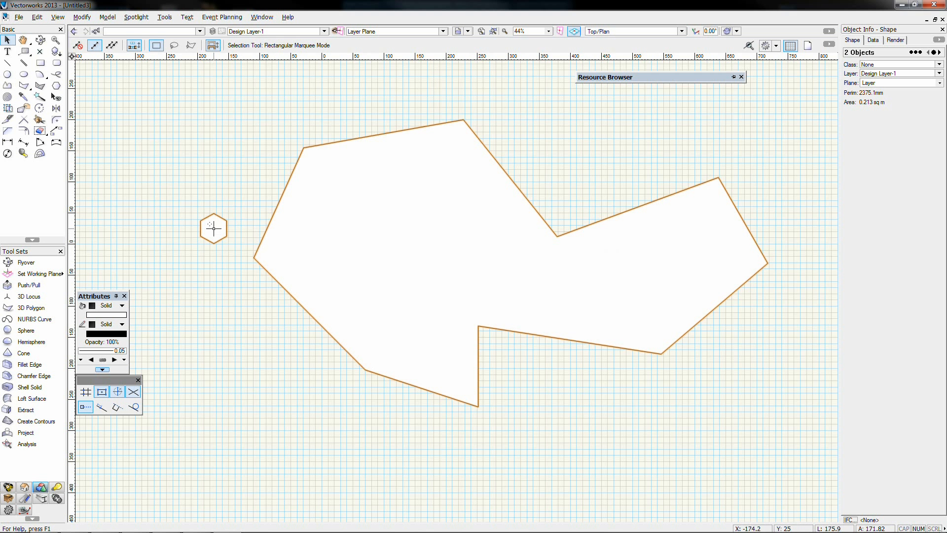
left_click(116, 17)
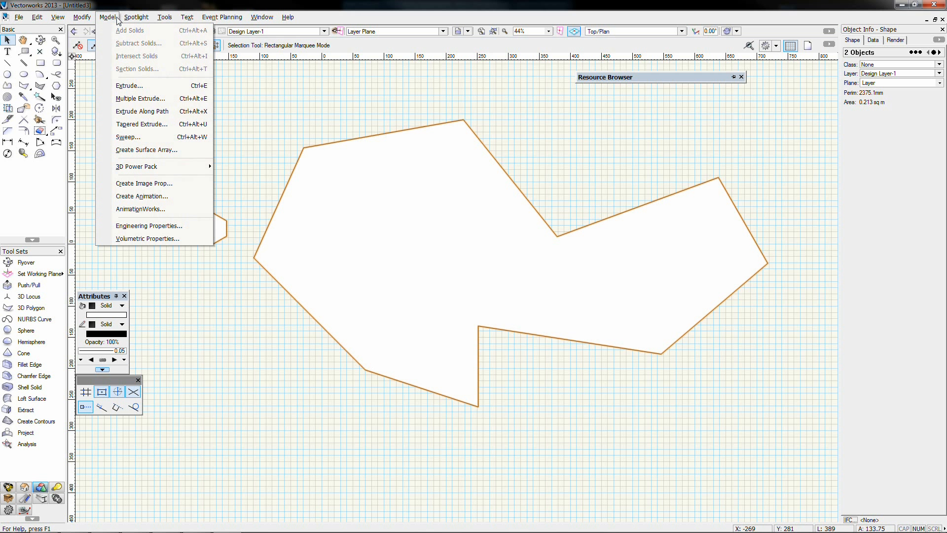
left_click(160, 114)
left_click_drag(475, 180, 647, 113)
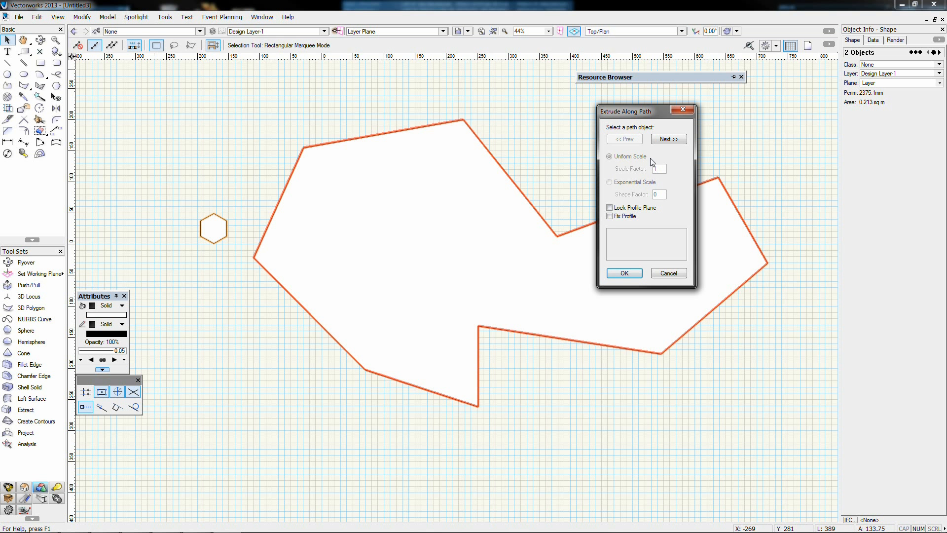
left_click(668, 139)
left_click(624, 139)
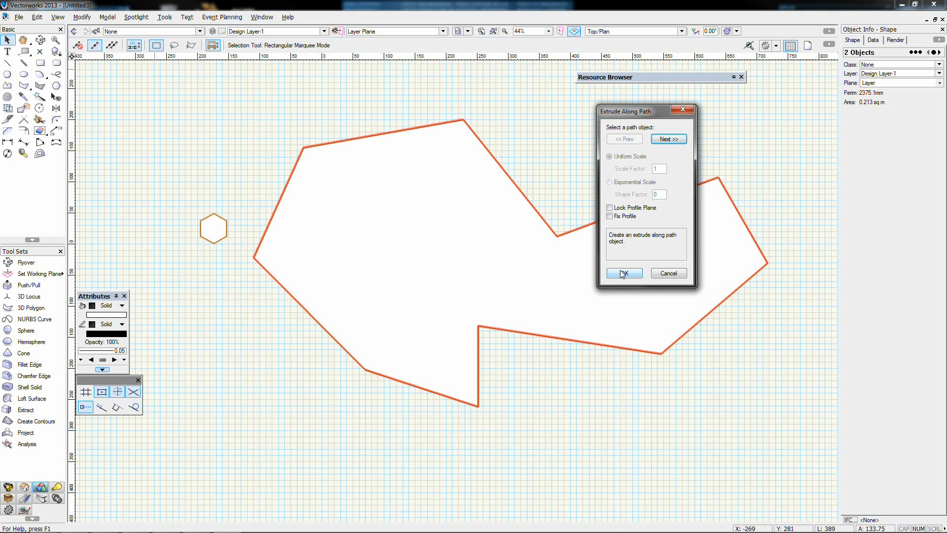
left_click(623, 273)
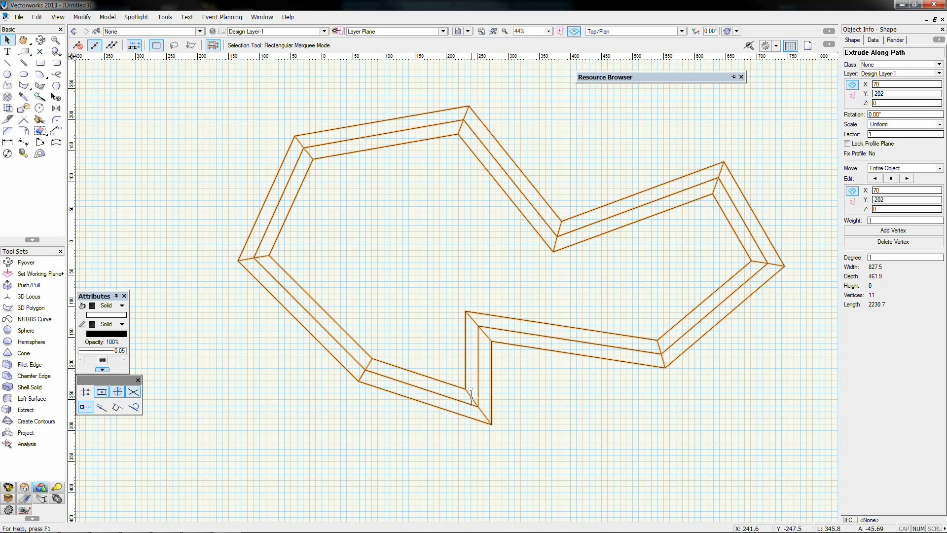
- Inspect the hexagonal path extrusion with shaded rendering in Right Isometric view, and return to Top/Plan
key("KP_3")
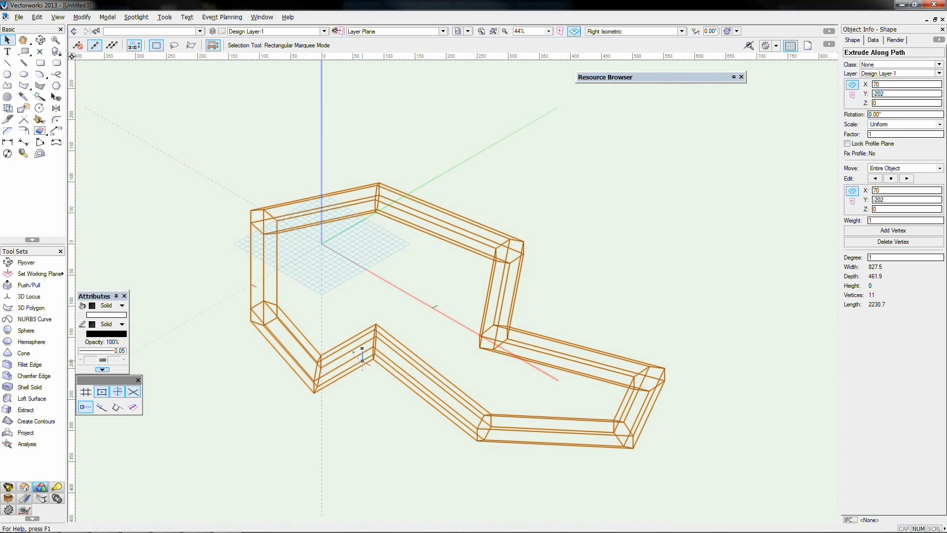
key("ctrl+shift+g")
left_click(120, 138)
left_click(41, 40)
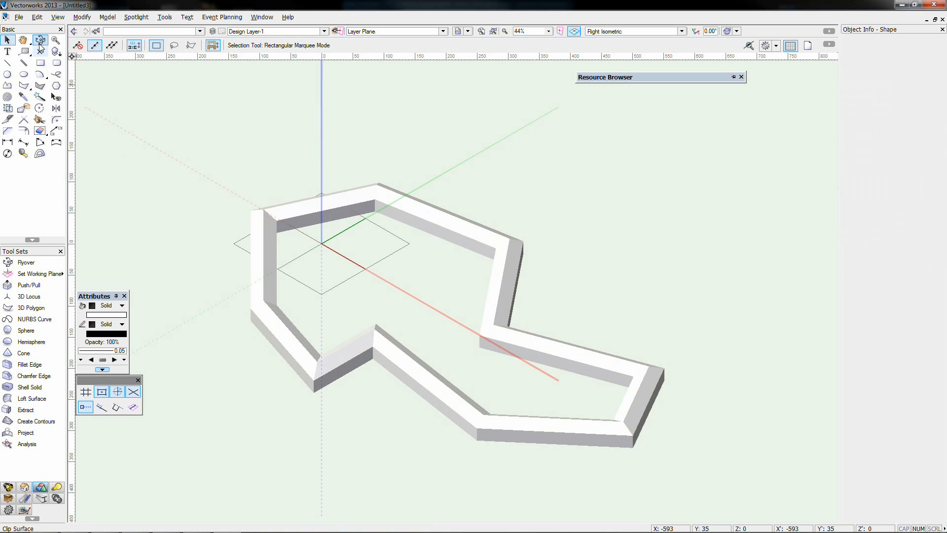
left_click_drag(349, 322, 369, 326)
key("x")
key("F5")
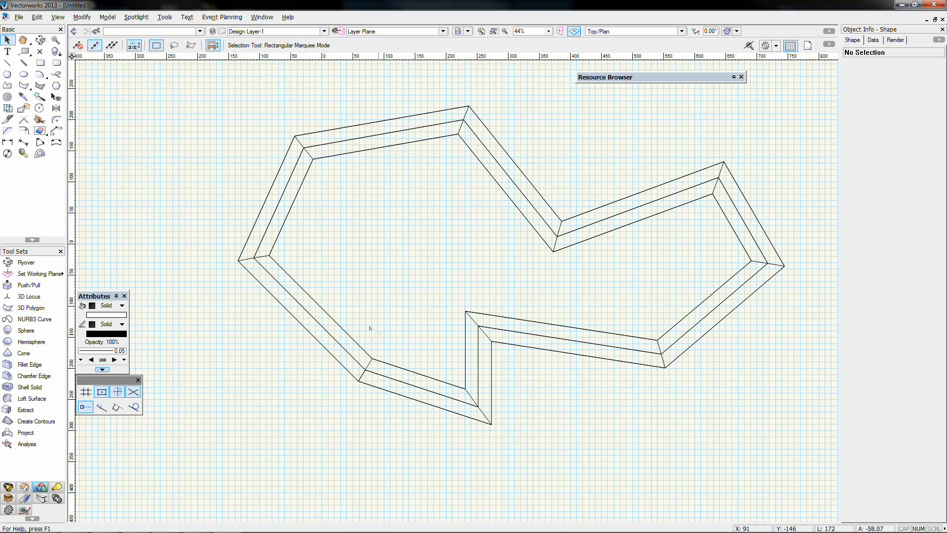
- Undo the path extrusion and draw a rectangle about 18 by 58.6 mm rising from the top of the hexagon
key("ctrl+z")
key("ctrl+z")
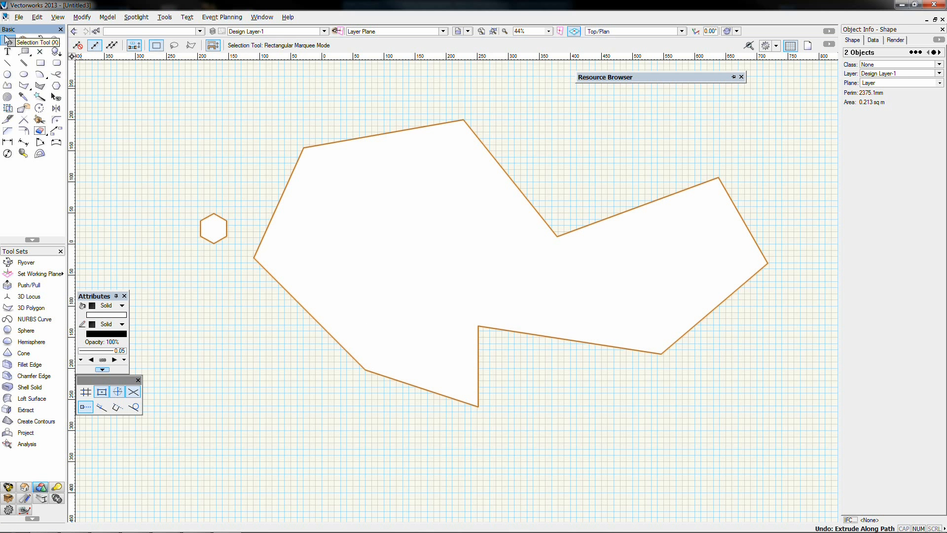
left_click(123, 141)
left_click(41, 62)
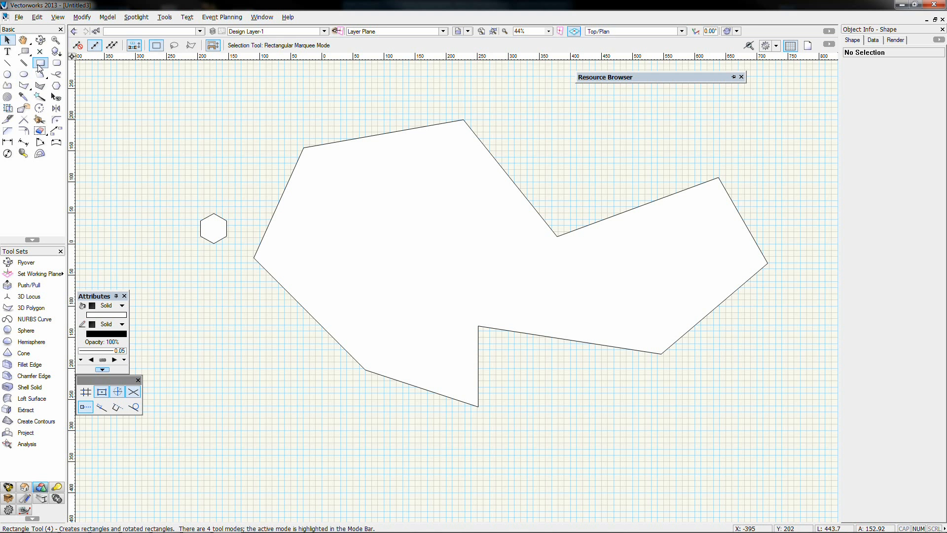
left_click(207, 181)
left_click(219, 181)
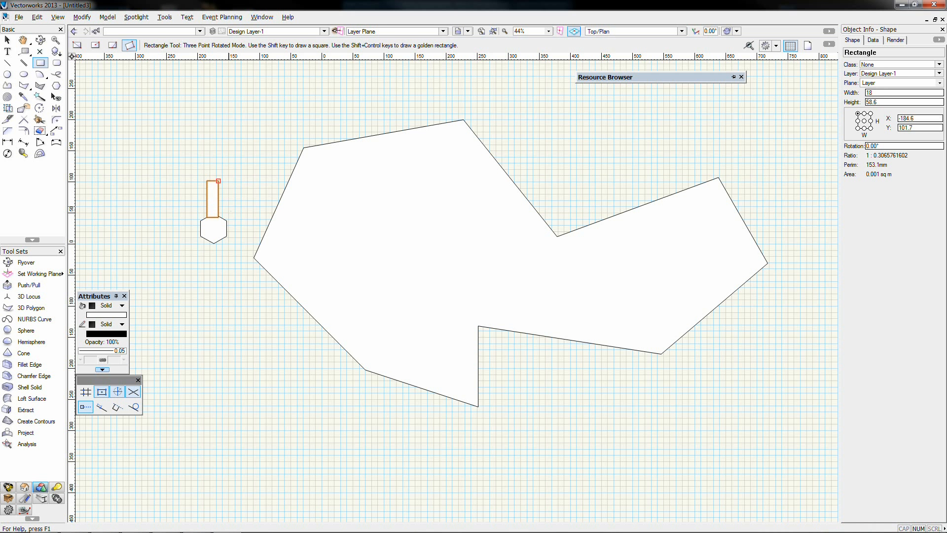
- Combine the rectangle and the hexagon into a single profile with Add Surface
key("x")
left_click(213, 228, "shift")
right_click(212, 228)
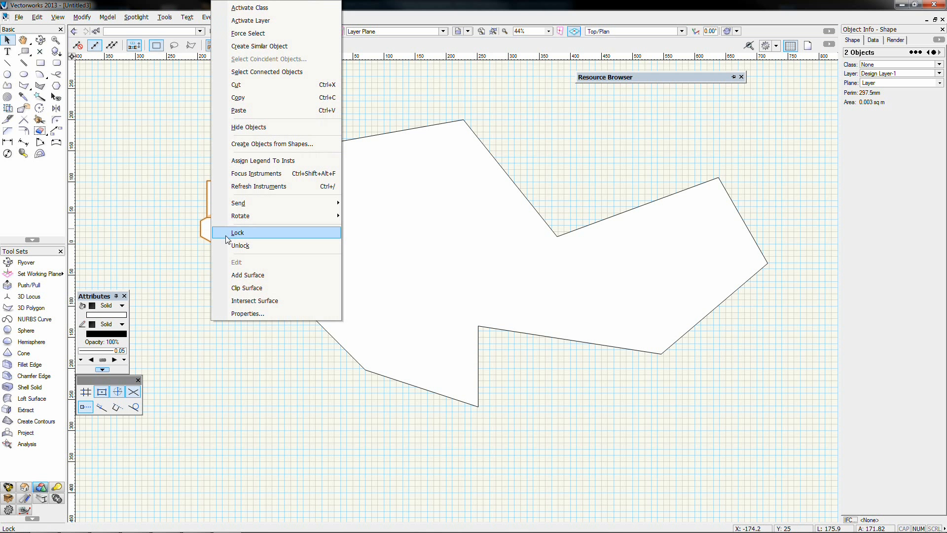
left_click(246, 275)
- Extrude the combined profile along the closed polyline without Lock Profile Plane or Fix Profile, and inspect it shaded in Right Isometric view
key("ctrl+a")
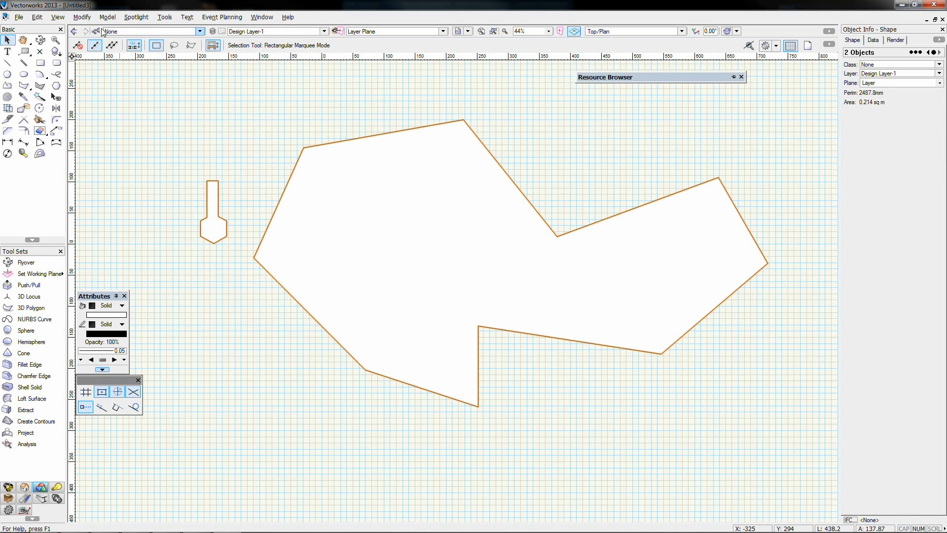
left_click(108, 17)
left_click(142, 111)
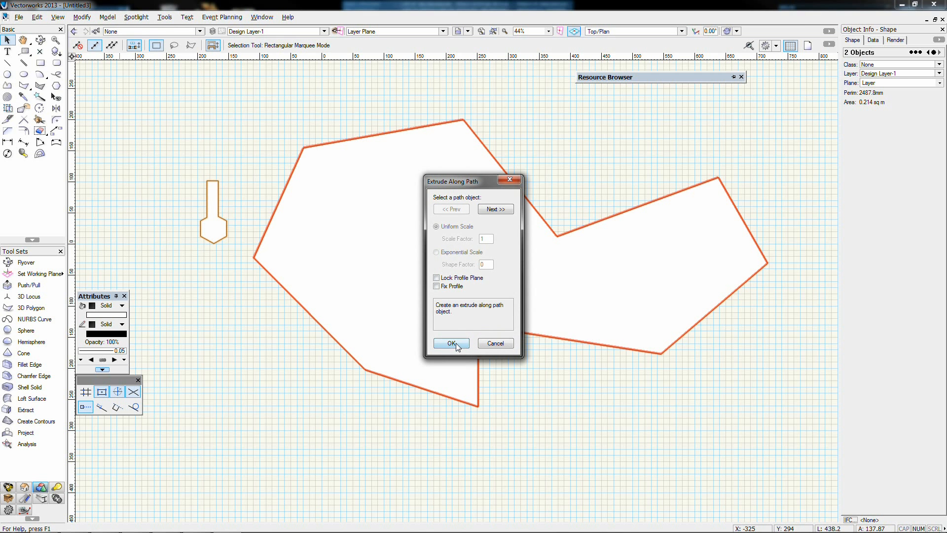
left_click(451, 343)
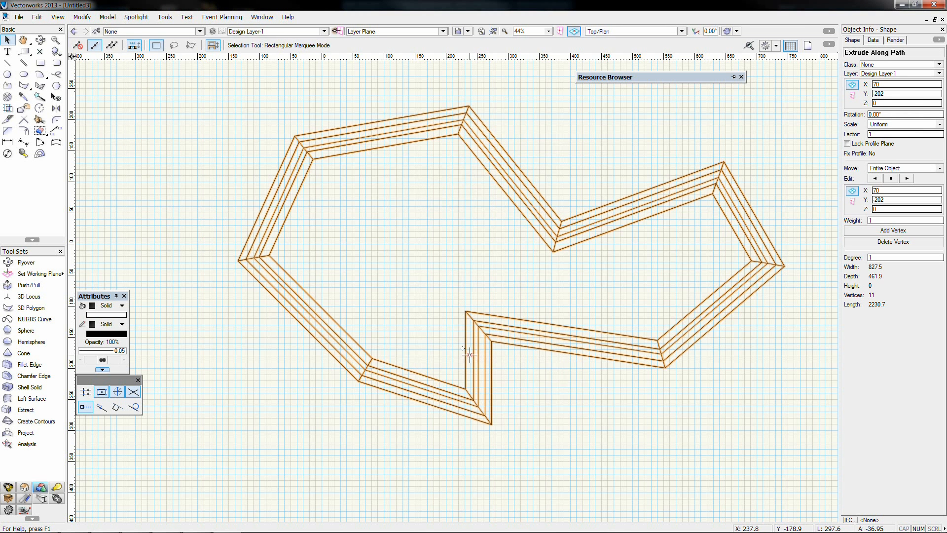
key("KP_3")
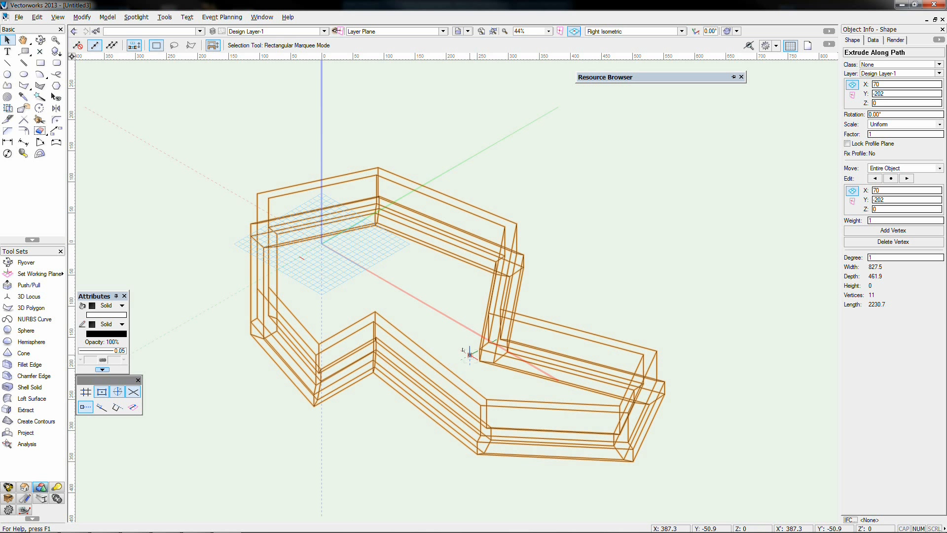
key("ctrl+shift+g")
left_click(448, 340)
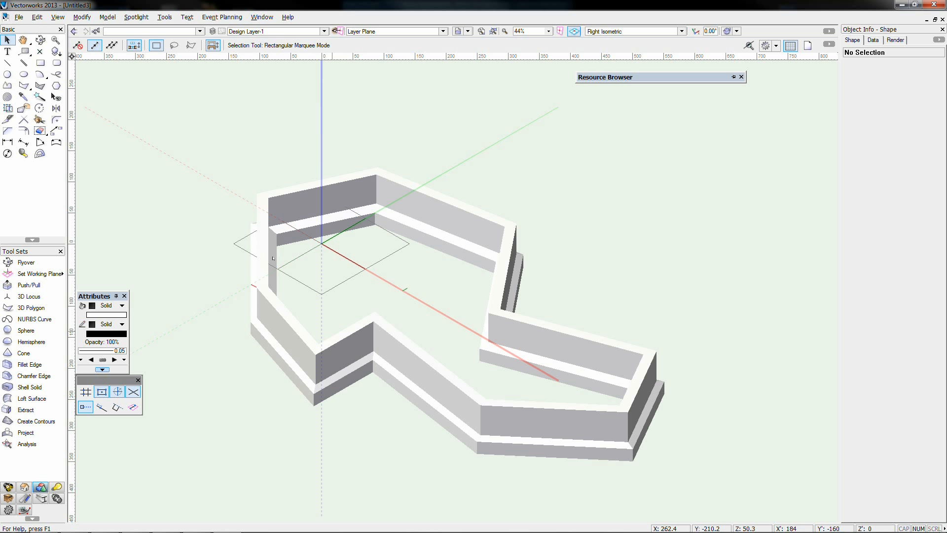
left_click(41, 39)
left_click_drag(321, 238, 315, 362)
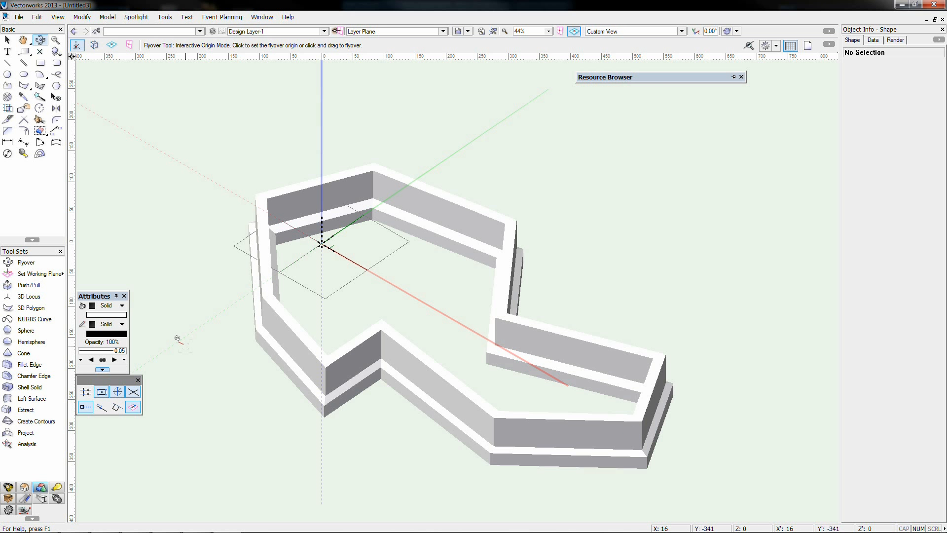
- Undo the path extrusion and try Extrude Along Path on the flat profile with Fix Profile enabled
key("x")
key("ctrl+z")
key("ctrl+z")
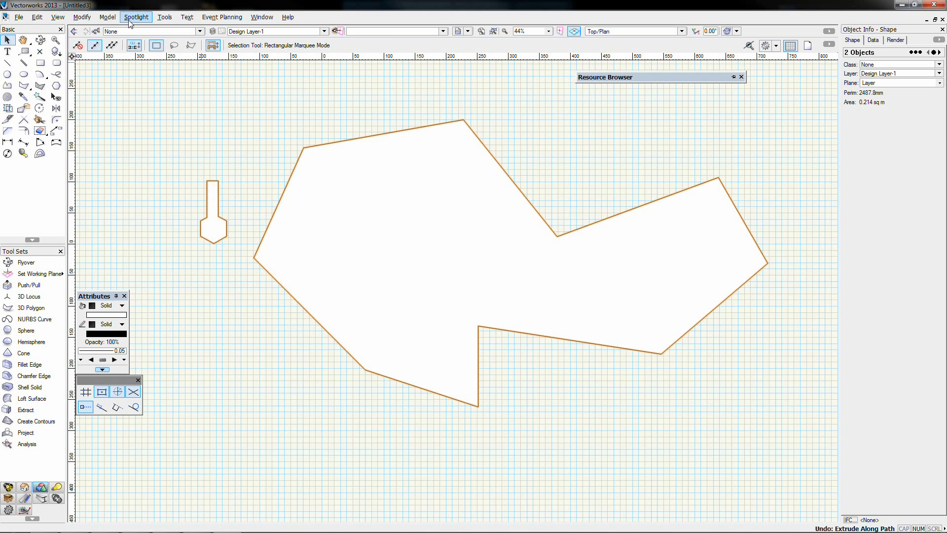
left_click(108, 17)
left_click(143, 117)
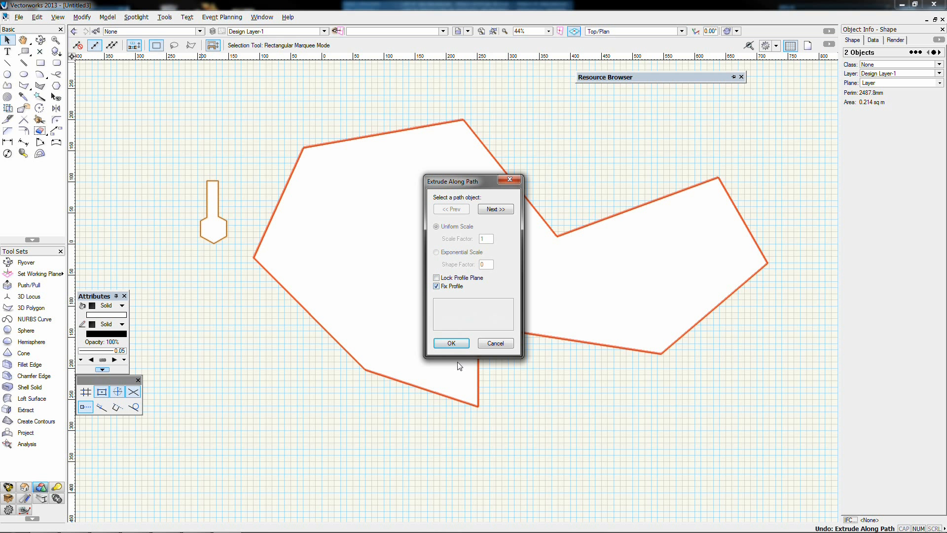
left_click(457, 343)
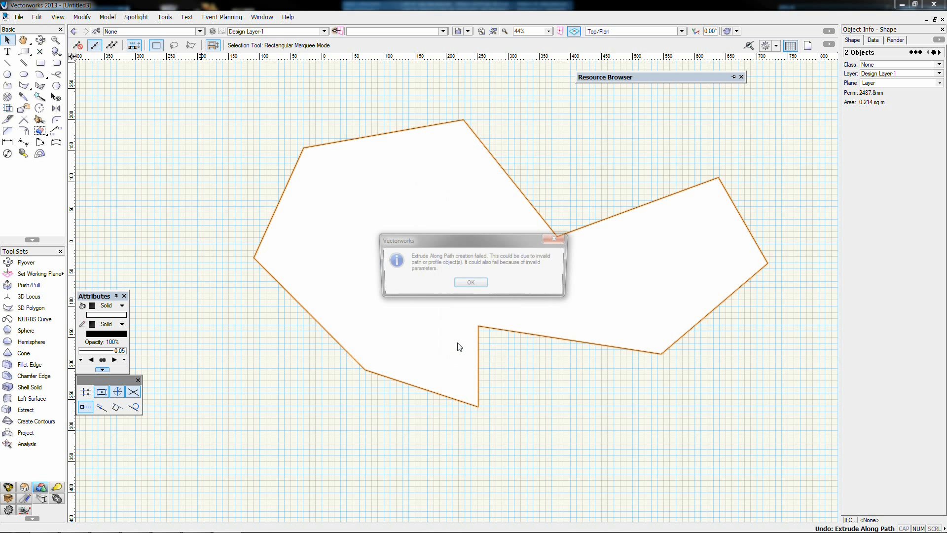
left_click(470, 284)
left_click(182, 264)
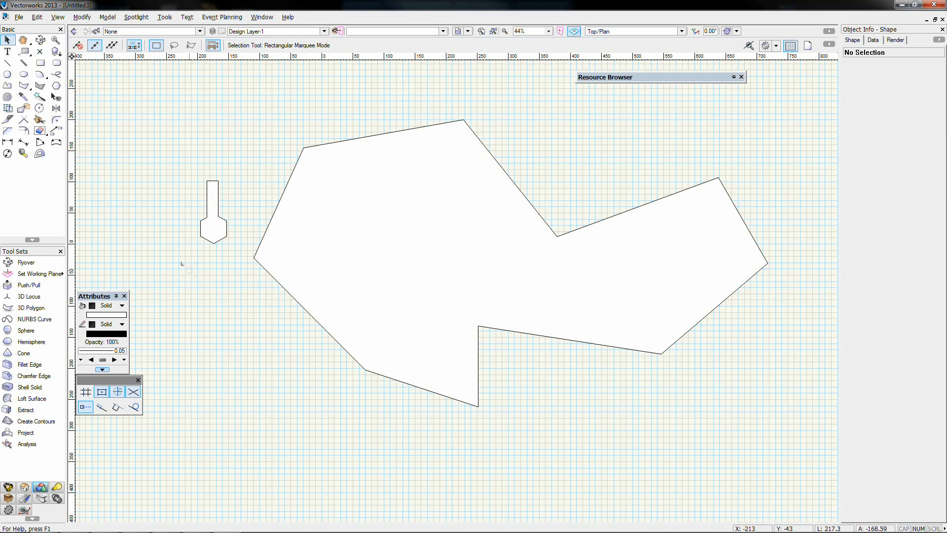
- Rotate the combined profile 90° in Front view so it stands upright, and return to Top/Plan
key("KP_2")
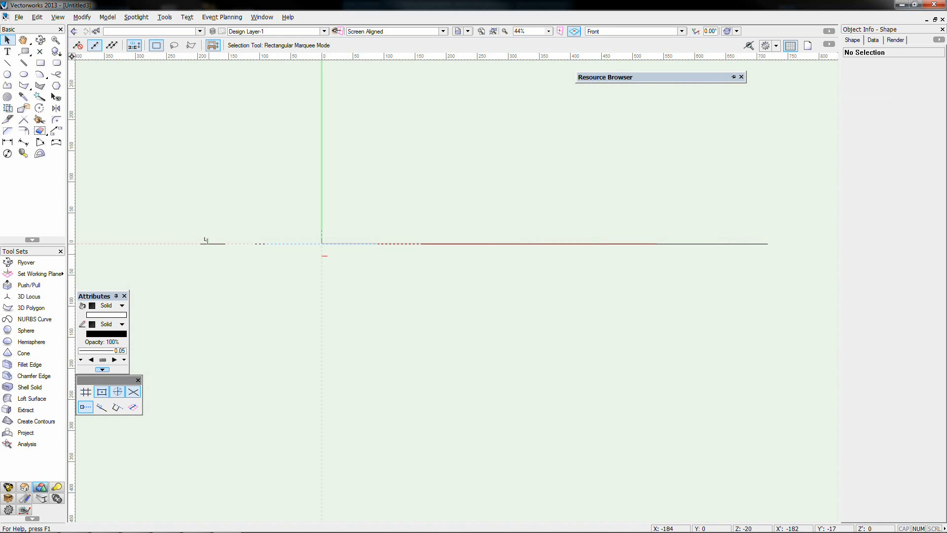
left_click(207, 238)
key("ctrl+l")
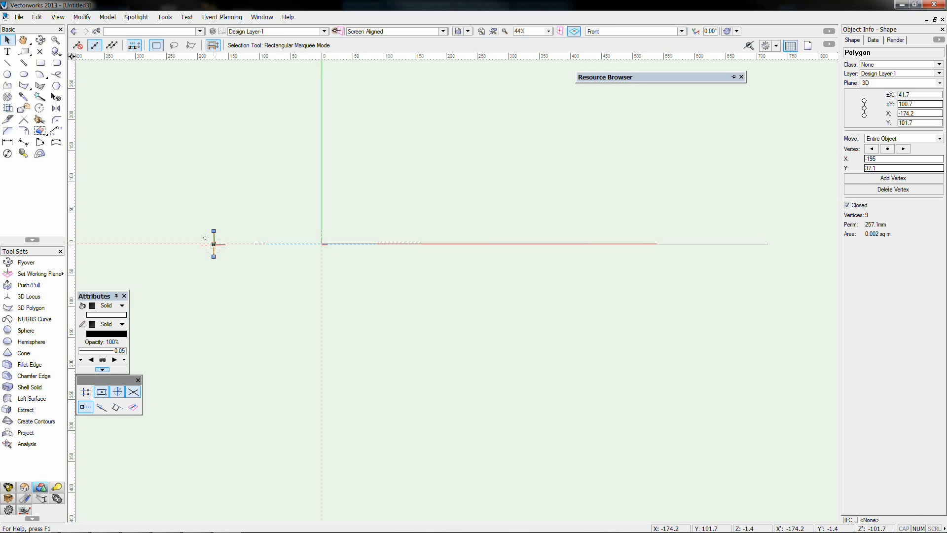
key("KP_5")
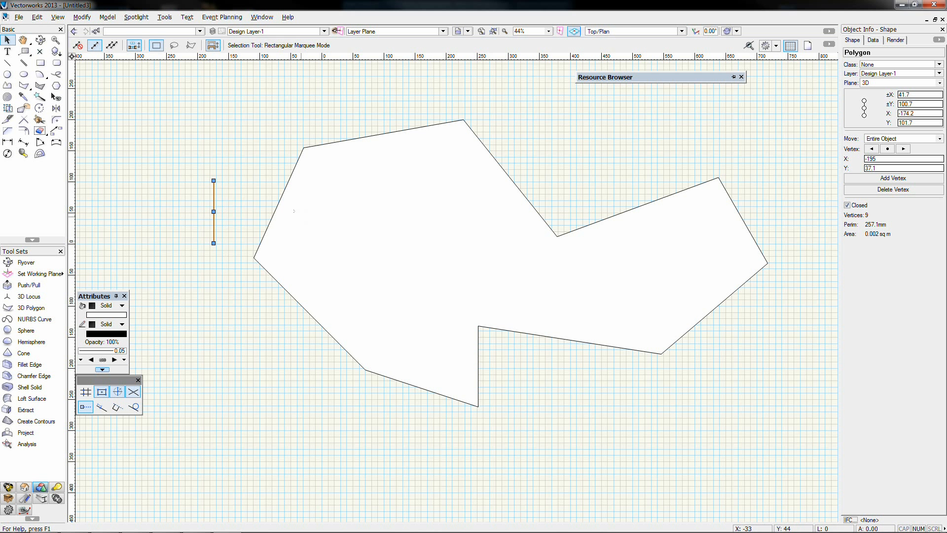
- Extrude the upright profile along the closed polyline with Fix Profile enabled
key("ctrl+a")
left_click(108, 17)
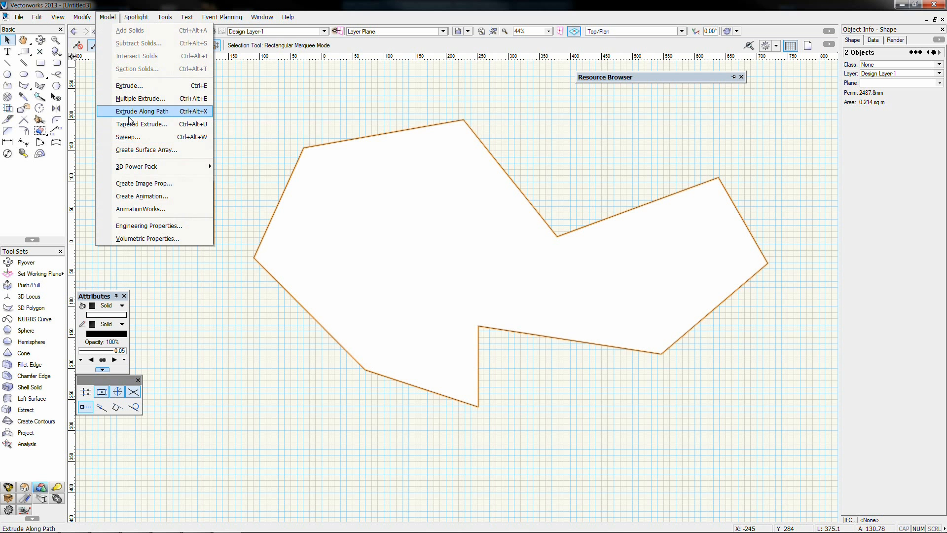
left_click(142, 110)
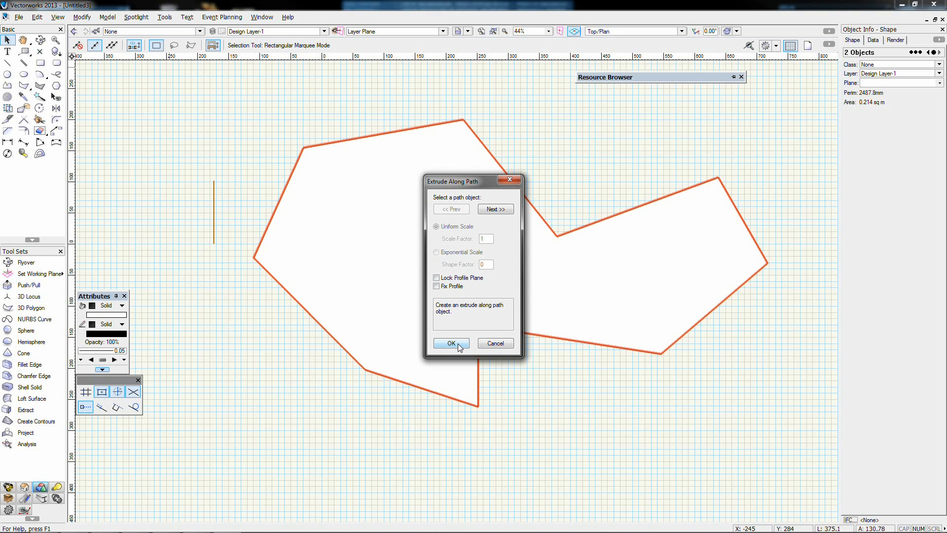
left_click(436, 286)
left_click(451, 343)
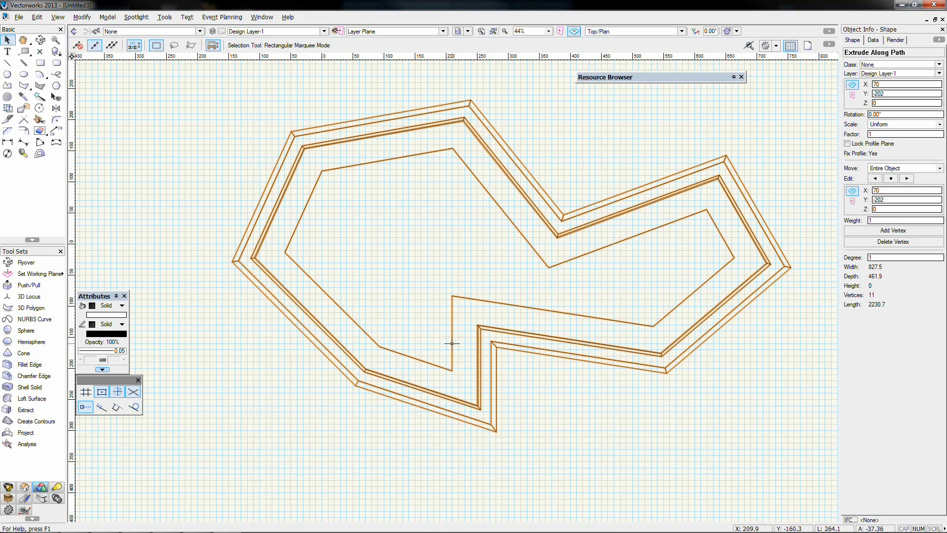
- Inspect the fixed-profile extrusion with shaded rendering in Right Isometric view and from a lower custom angle
scroll(452, 343, "down", 2)
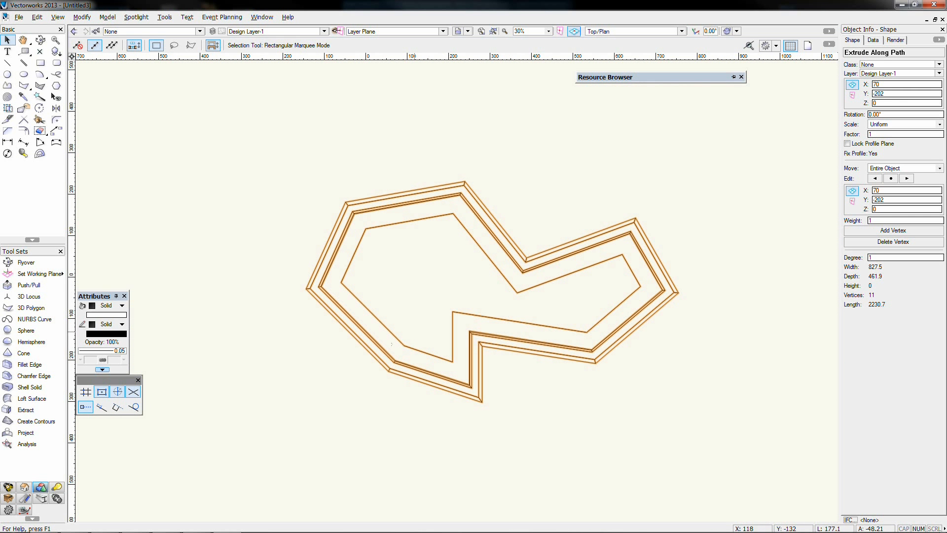
key("3")
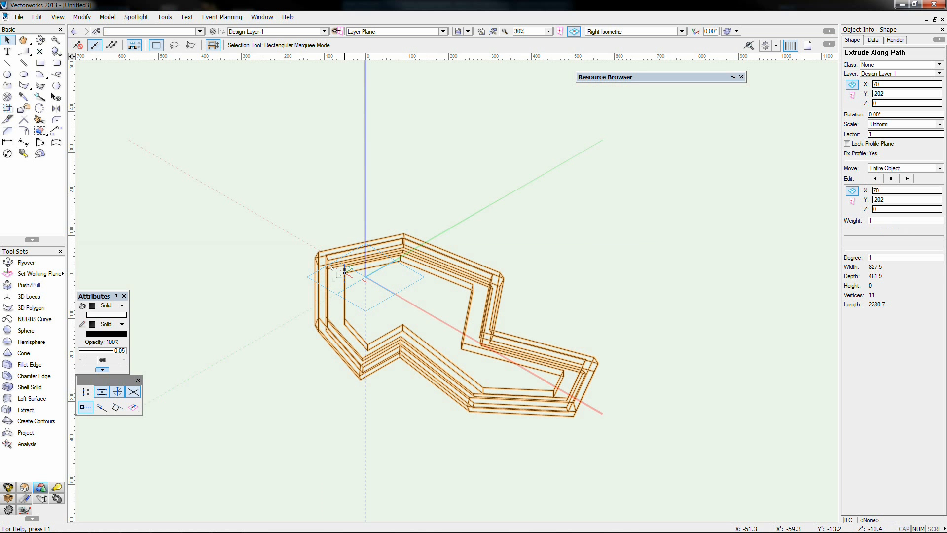
key("ctrl+shift+g")
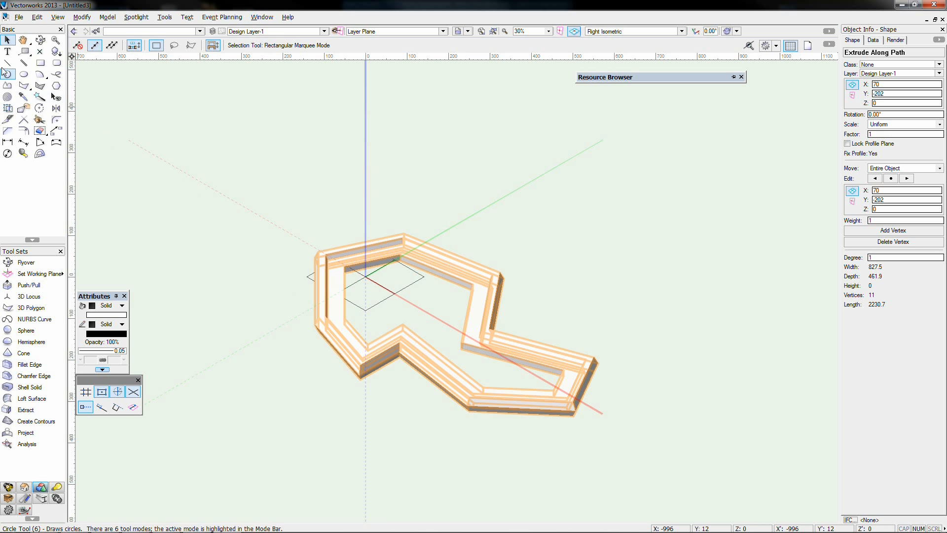
left_click(195, 228)
scroll(440, 292, "up", 2)
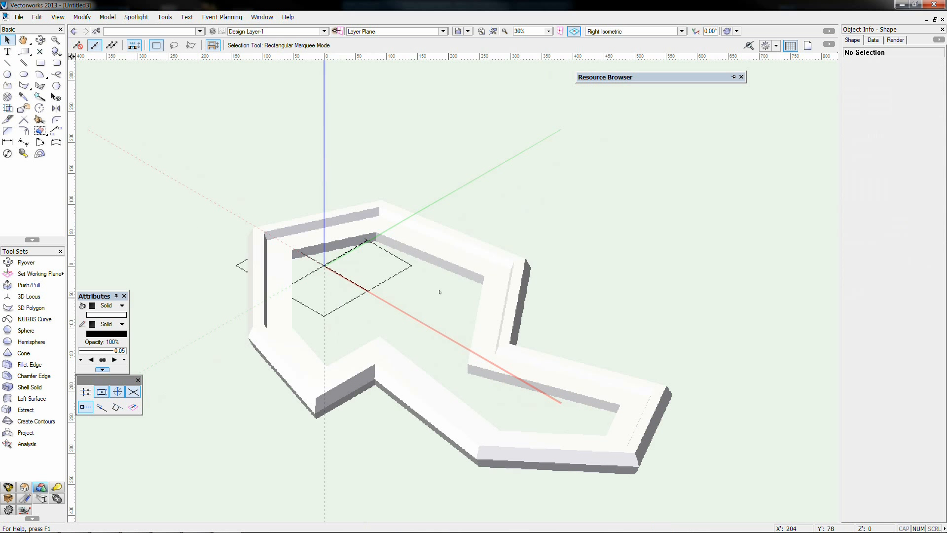
left_click(40, 40)
left_click_drag(245, 333, 274, 304)
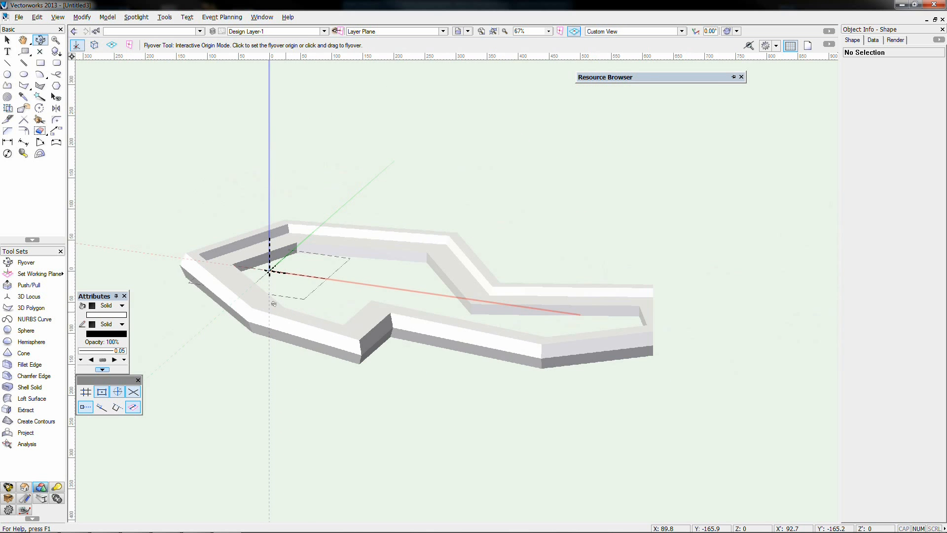
scroll(274, 303, "down", 3)
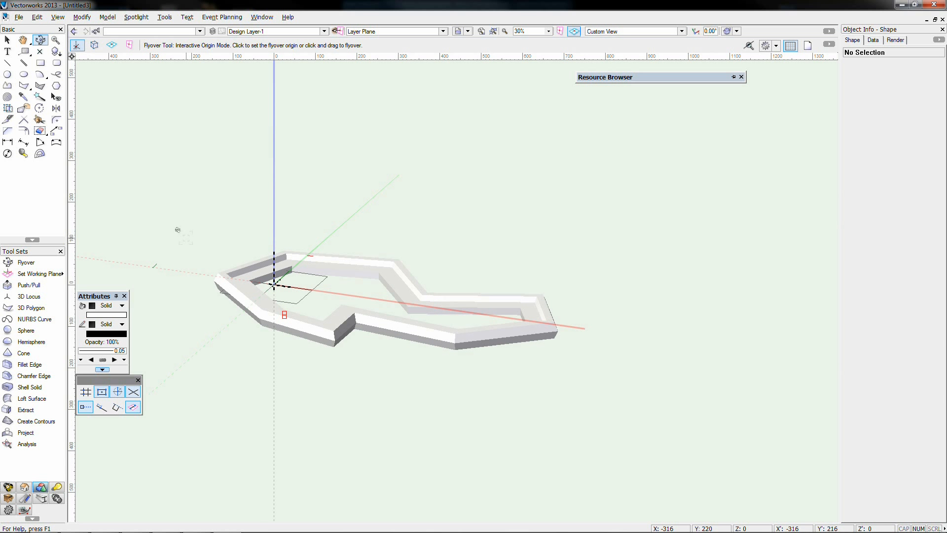
- Undo the fixed-profile extrusion to get back the upright profile and the polyline in Top/Plan view
key("F5")
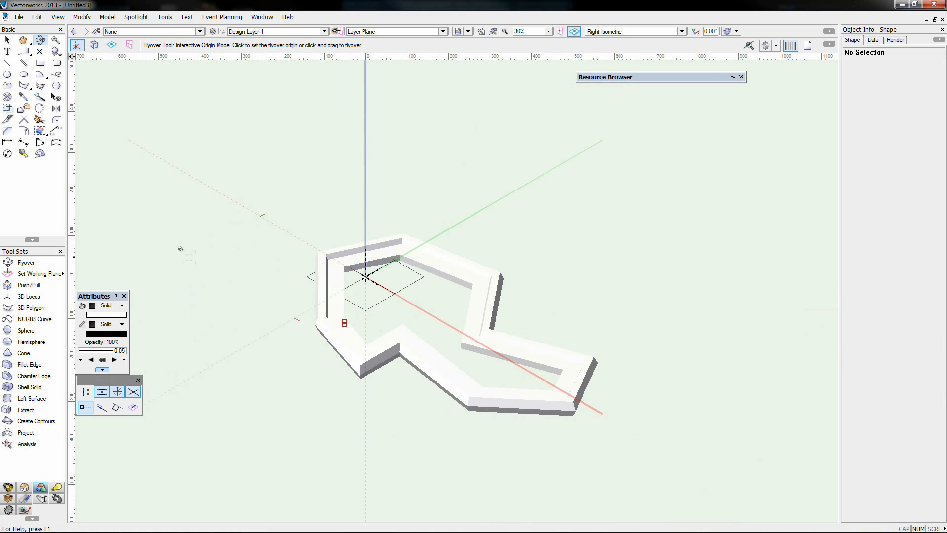
key("ctrl+z")
key("ctrl+z")
key("ctrl+z")
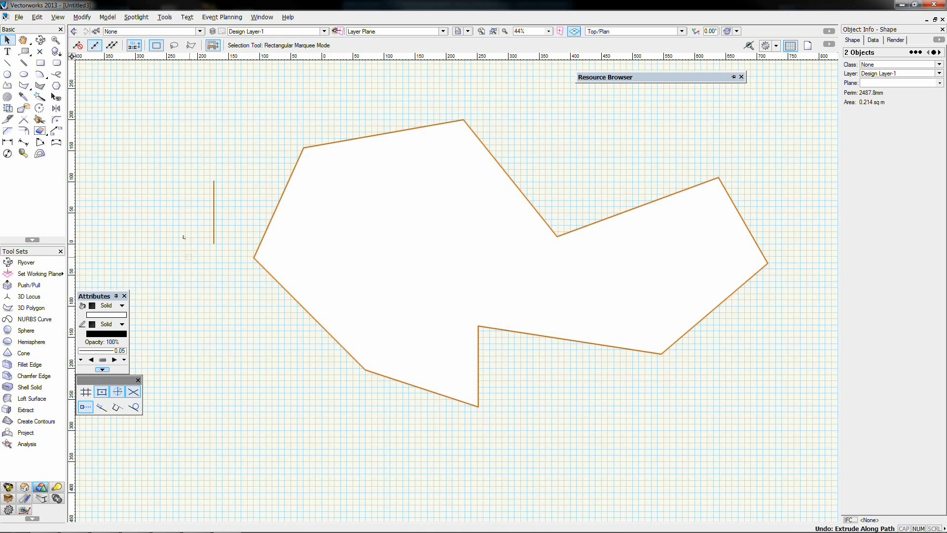
- Extrude the upright profile along the closed polyline with Lock Profile Plane enabled, and examine the shape from a tilted custom view
left_click(108, 17)
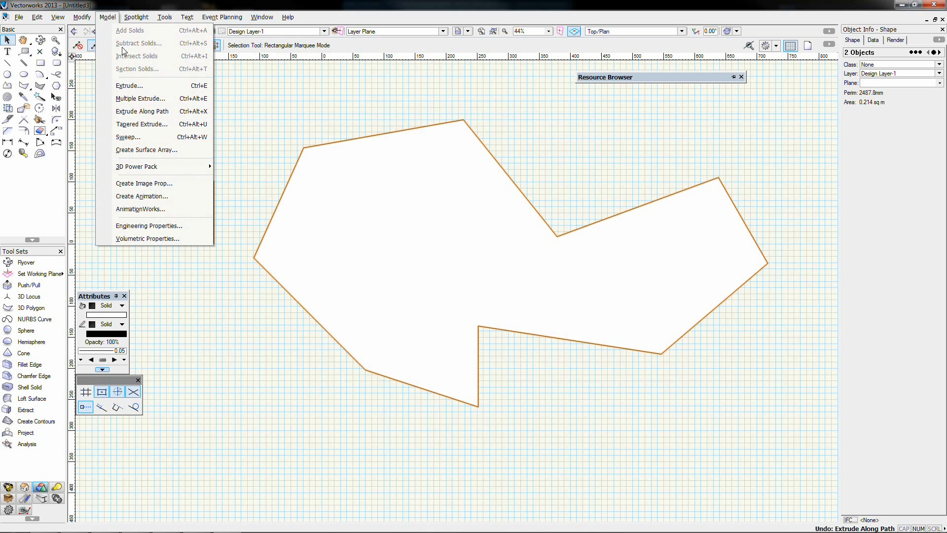
left_click(146, 113)
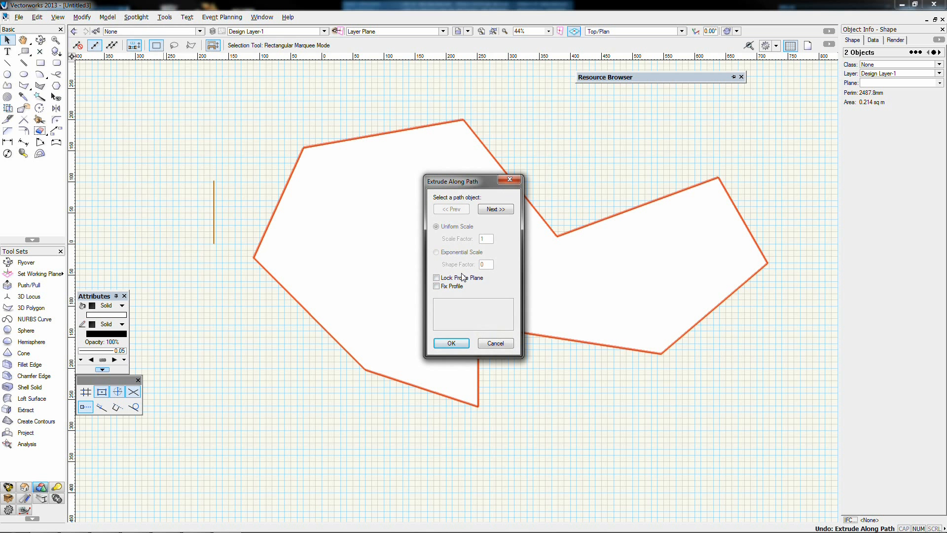
left_click(463, 277)
left_click(451, 343)
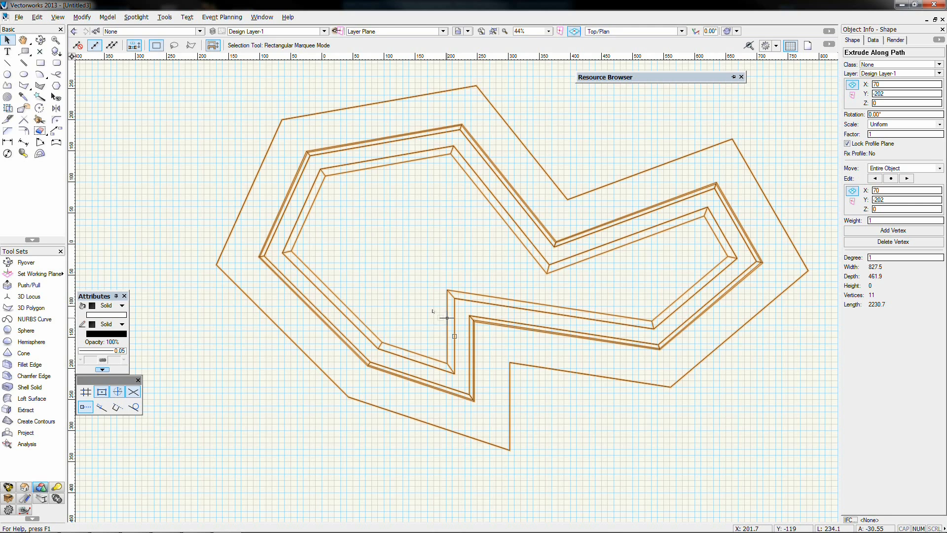
left_click(40, 40)
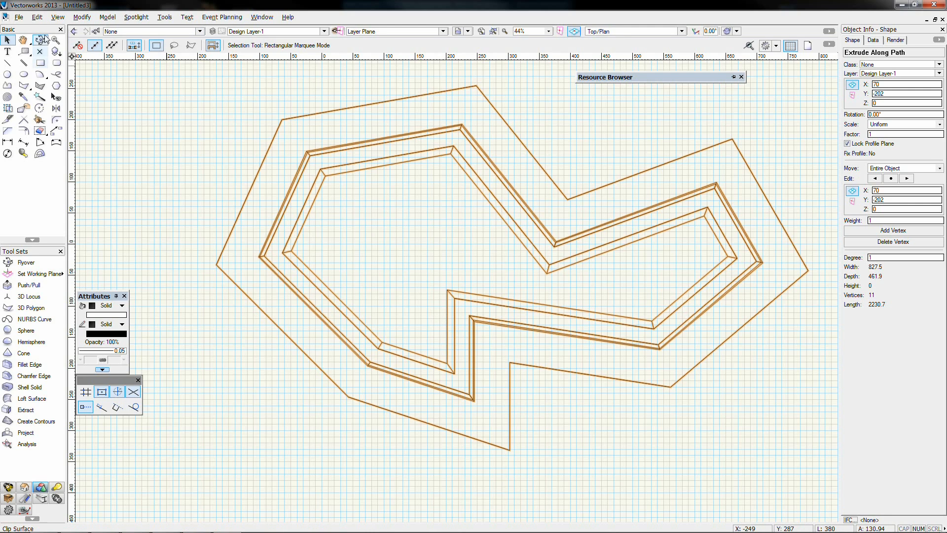
left_click_drag(300, 228, 279, 181)
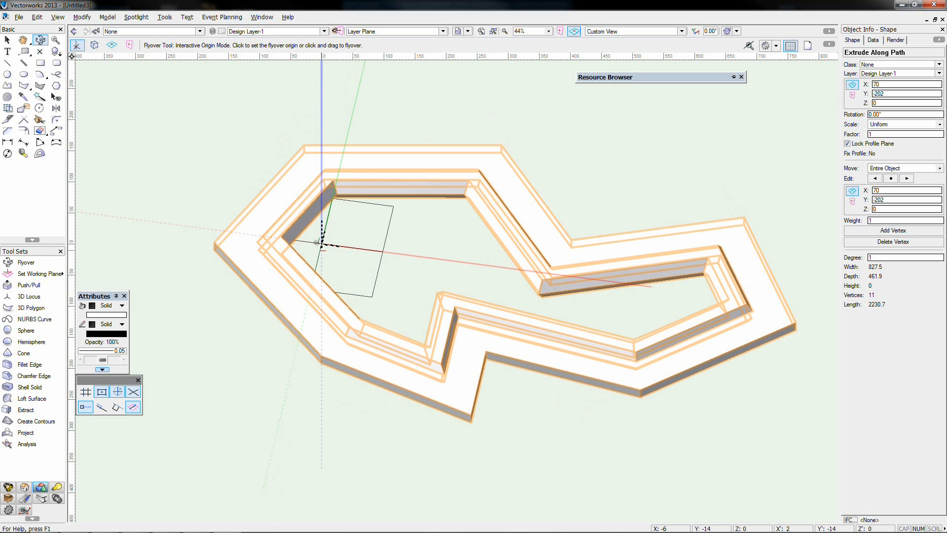
mouse_move(318, 242)
left_mouse_down()
mouse_move(340, 226)
mouse_move(304, 181)
mouse_move(322, 241)
mouse_move(350, 260)
mouse_move(397, 225)
mouse_move(357, 256)
left_mouse_up()
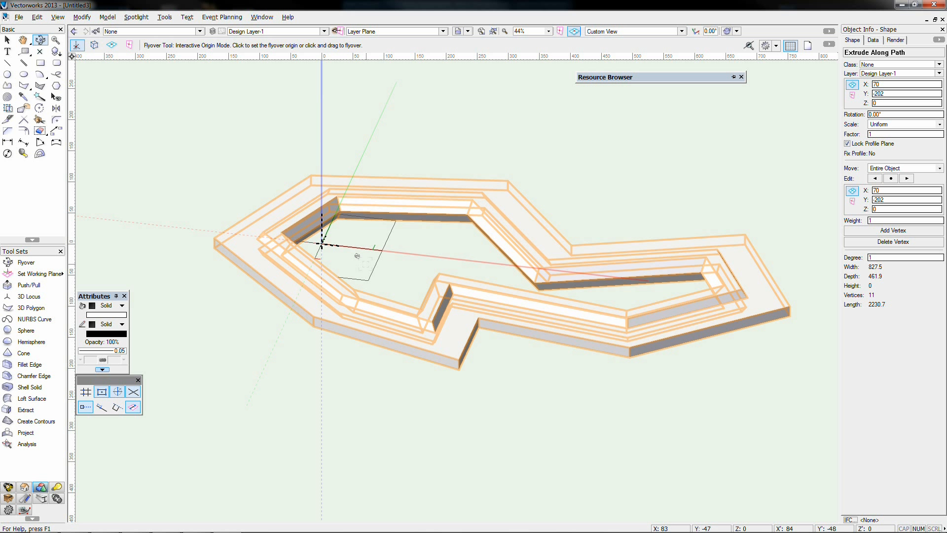